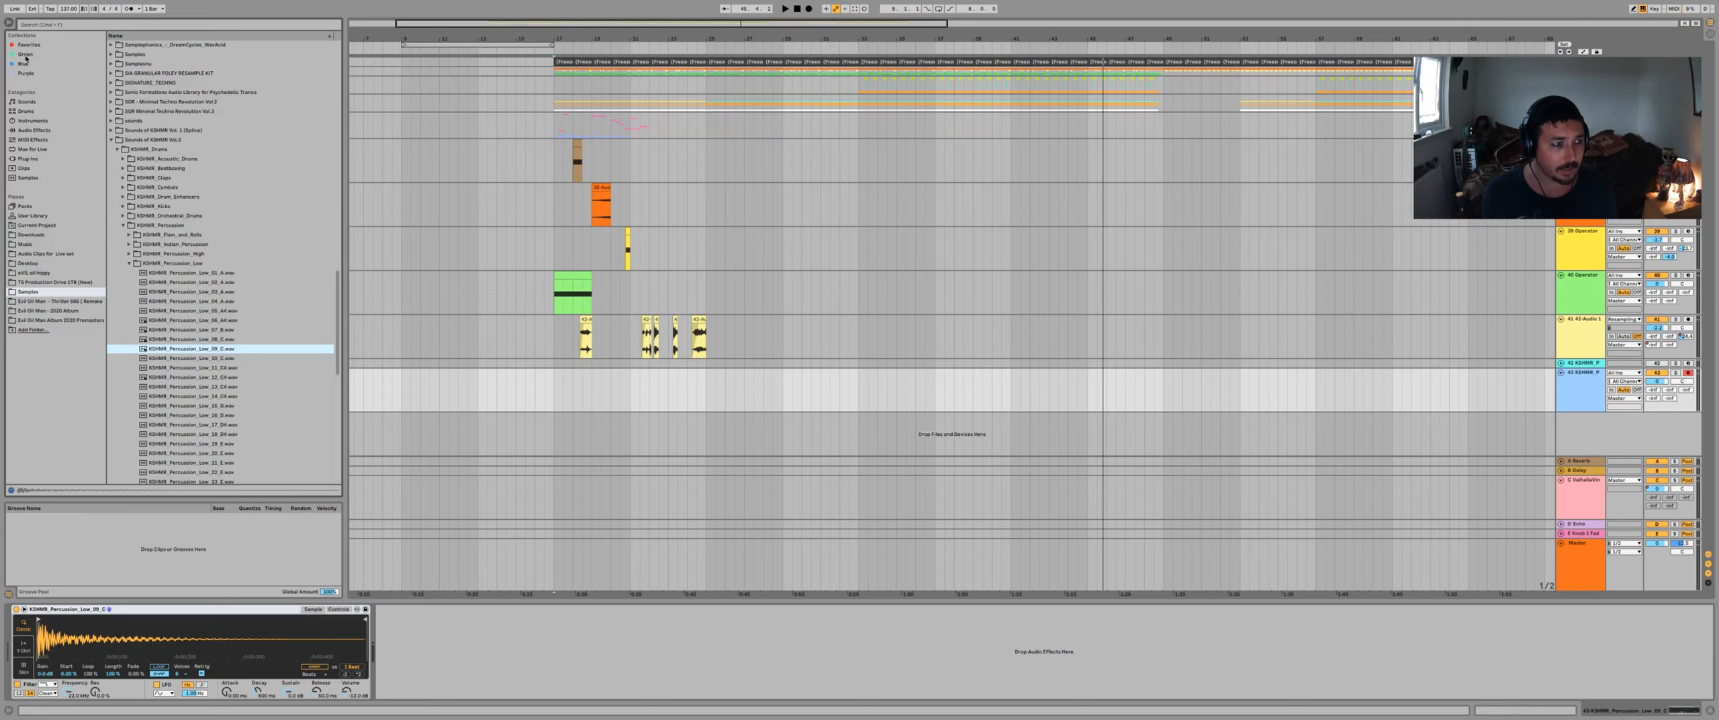
- Add an Arpeggiator MIDI effect to the percussion sample track
left_click(34, 140)
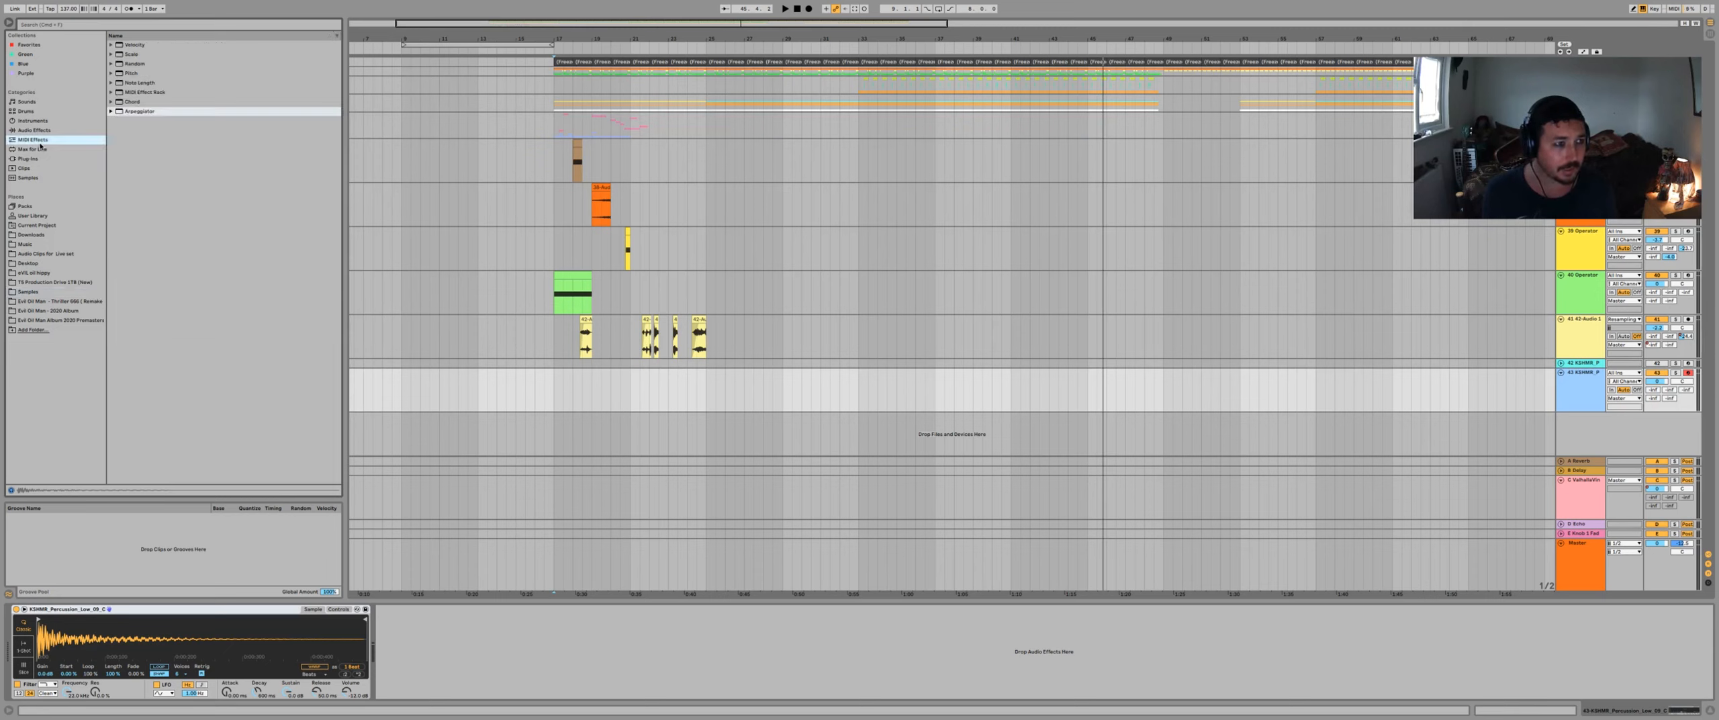
double_click(142, 112)
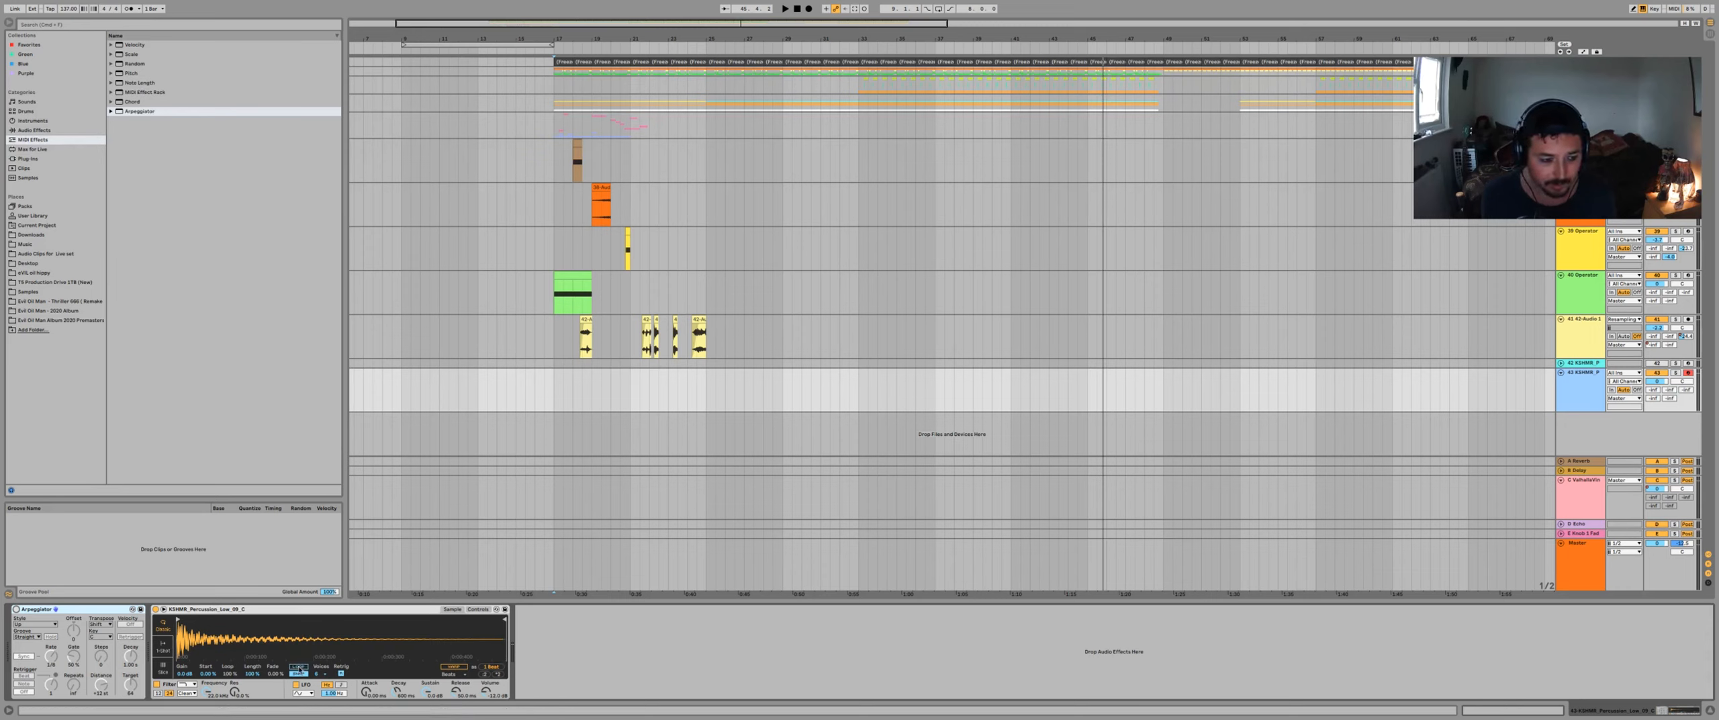
- Loop the percussion sample with its length shortened to about 12%, and activate the Arpeggiator with an adjusted gate
left_click(299, 667)
left_click(16, 609)
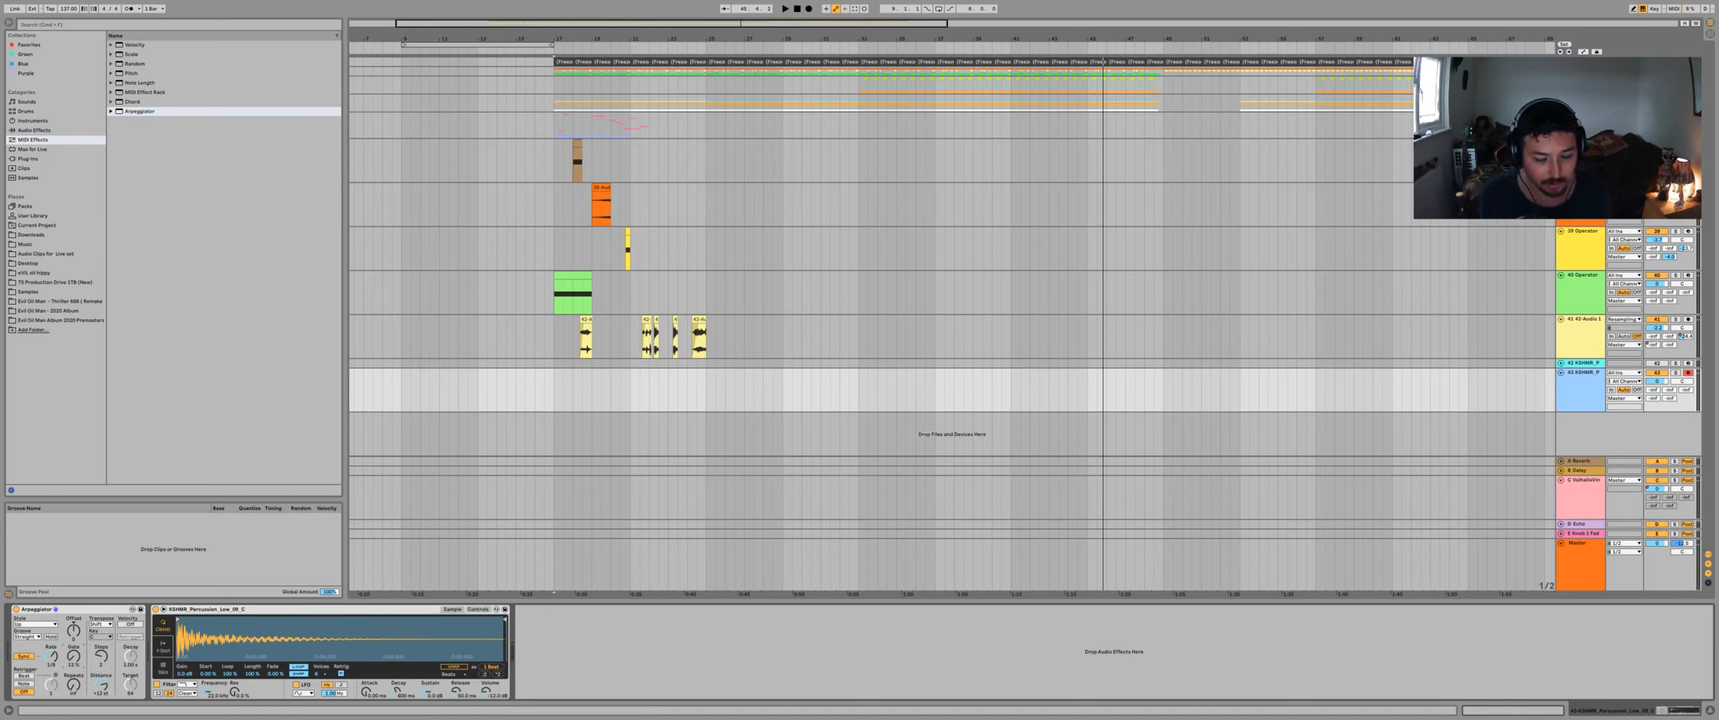
left_click_drag(73, 656, 74, 662)
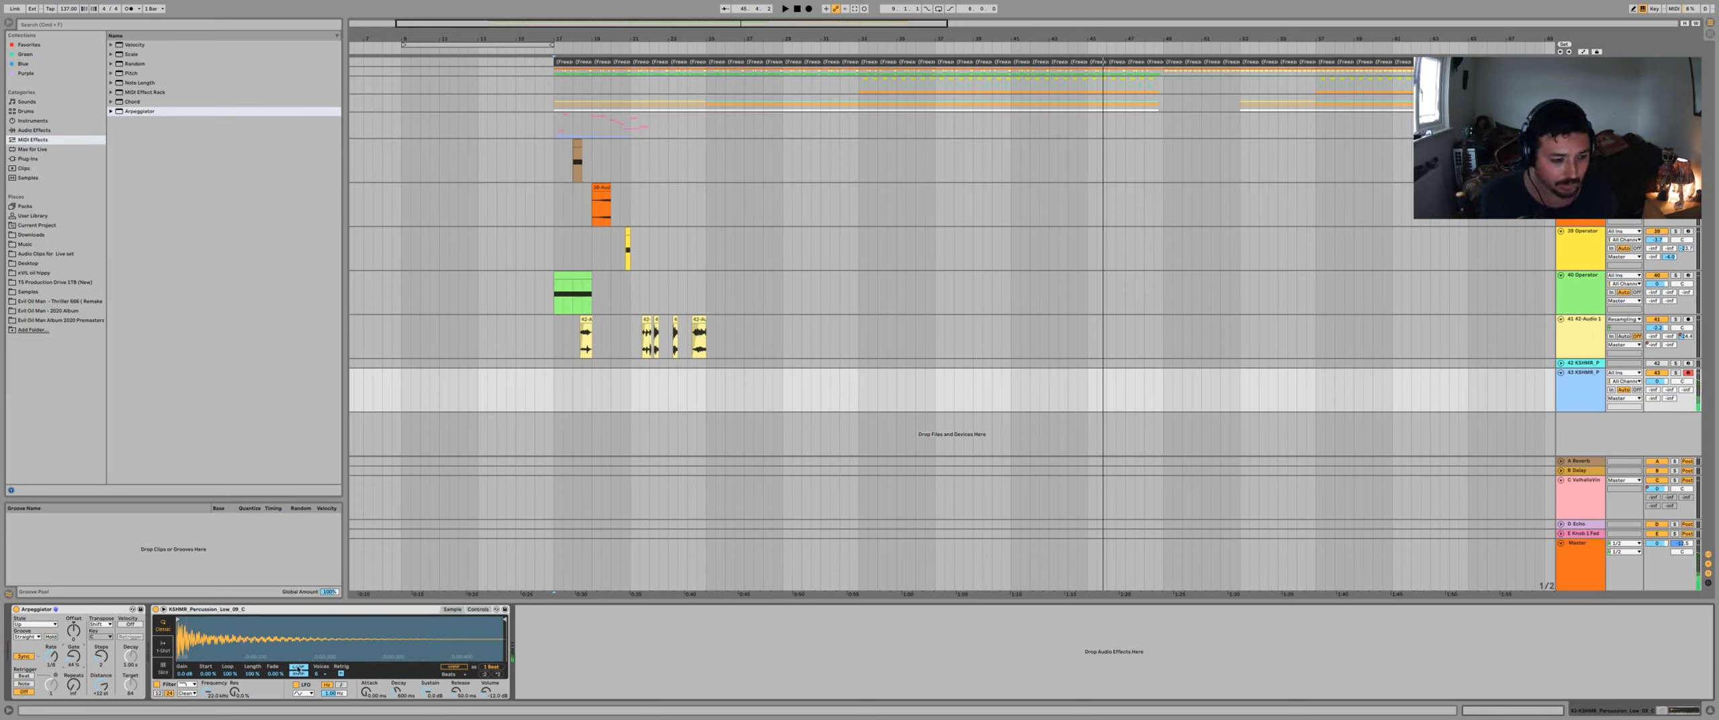
left_click_drag(253, 672, 252, 698)
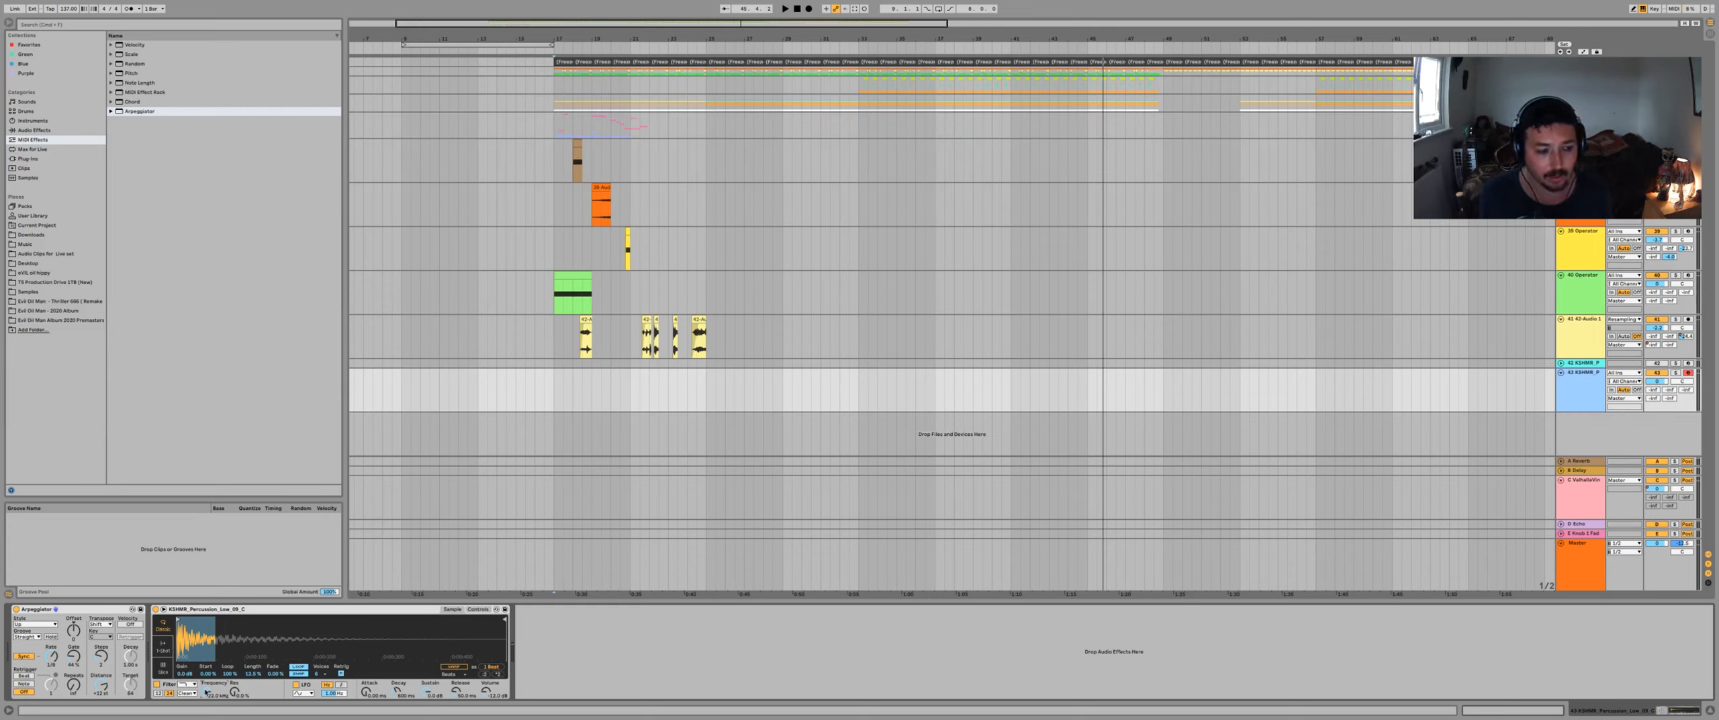
- Choose a low-pass filter for the percussion sample, lower its cutoff frequency and show the filter envelope
left_click(187, 684)
left_click(185, 656)
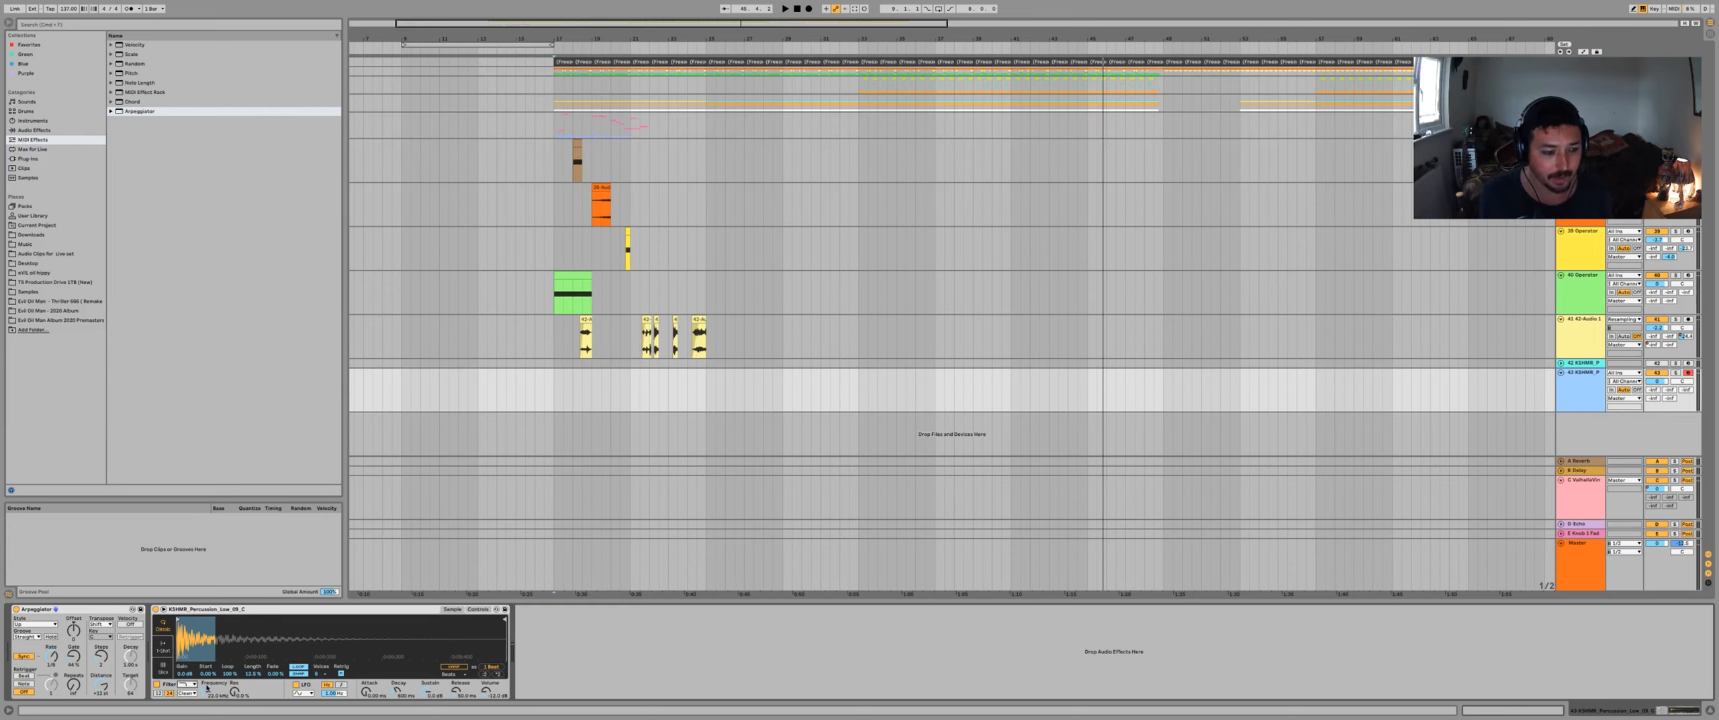
left_click_drag(207, 695, 207, 715)
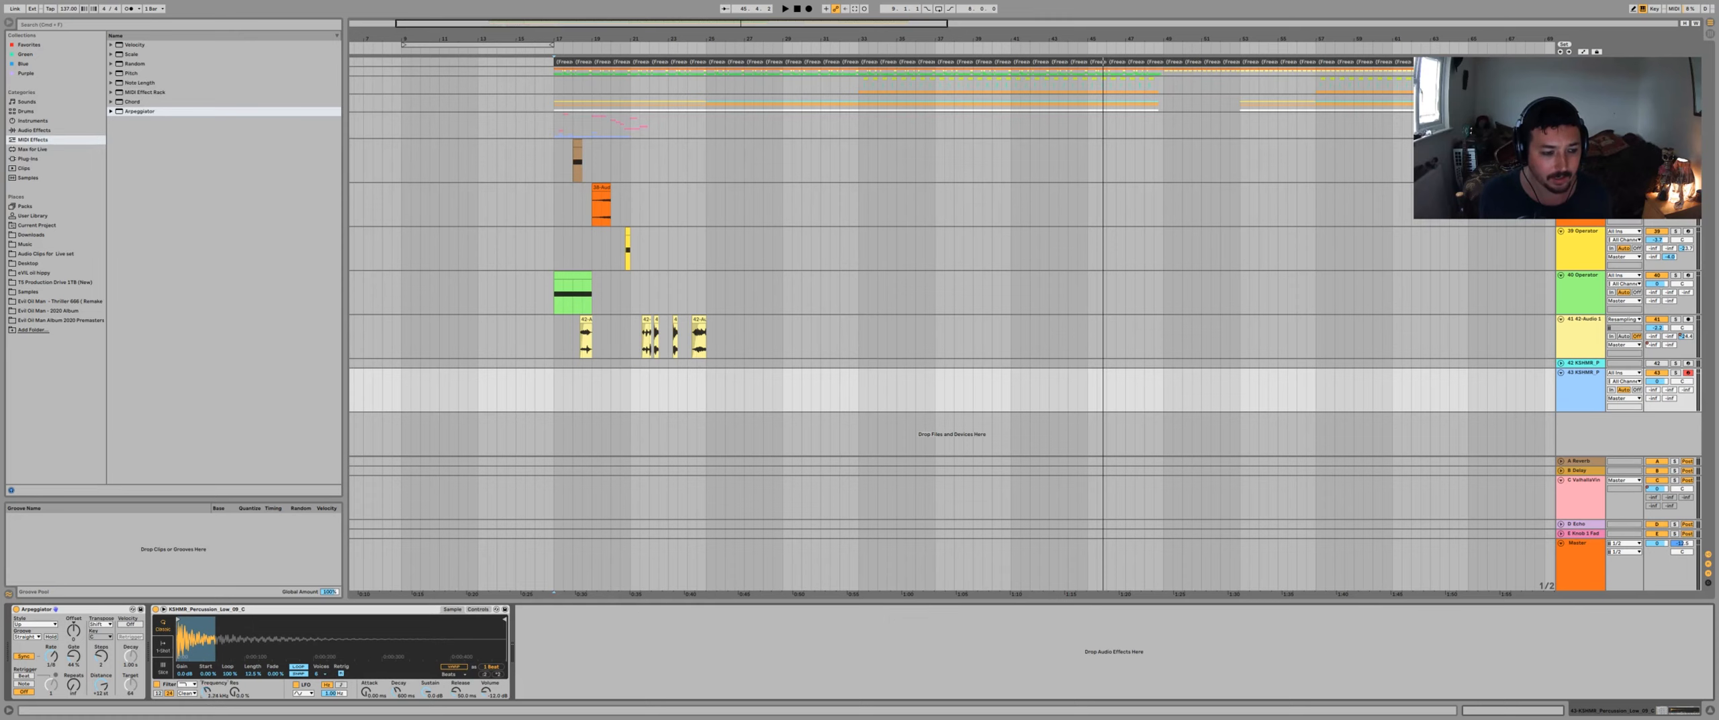
left_click(207, 695)
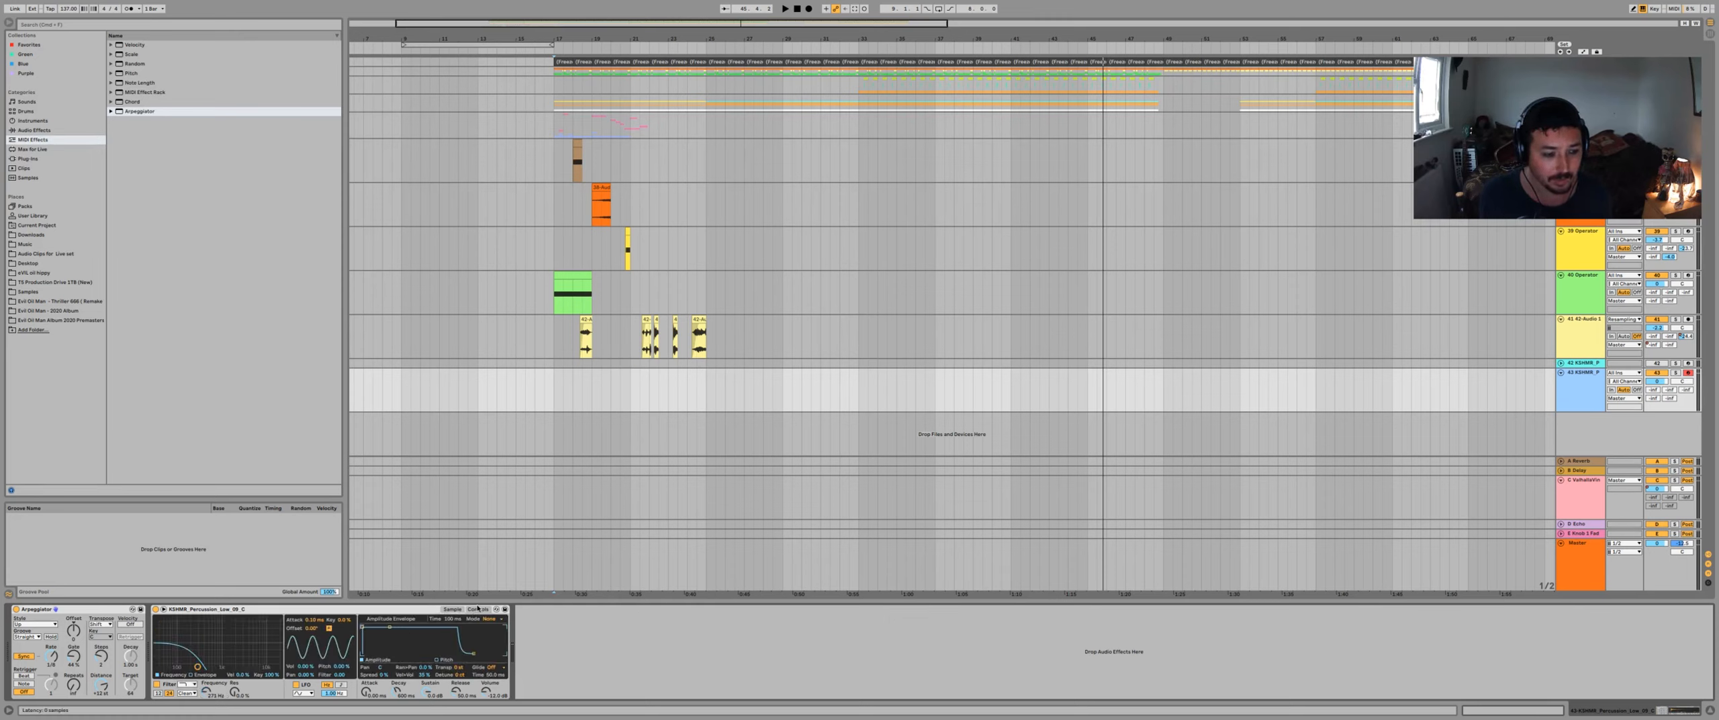
left_click(191, 674)
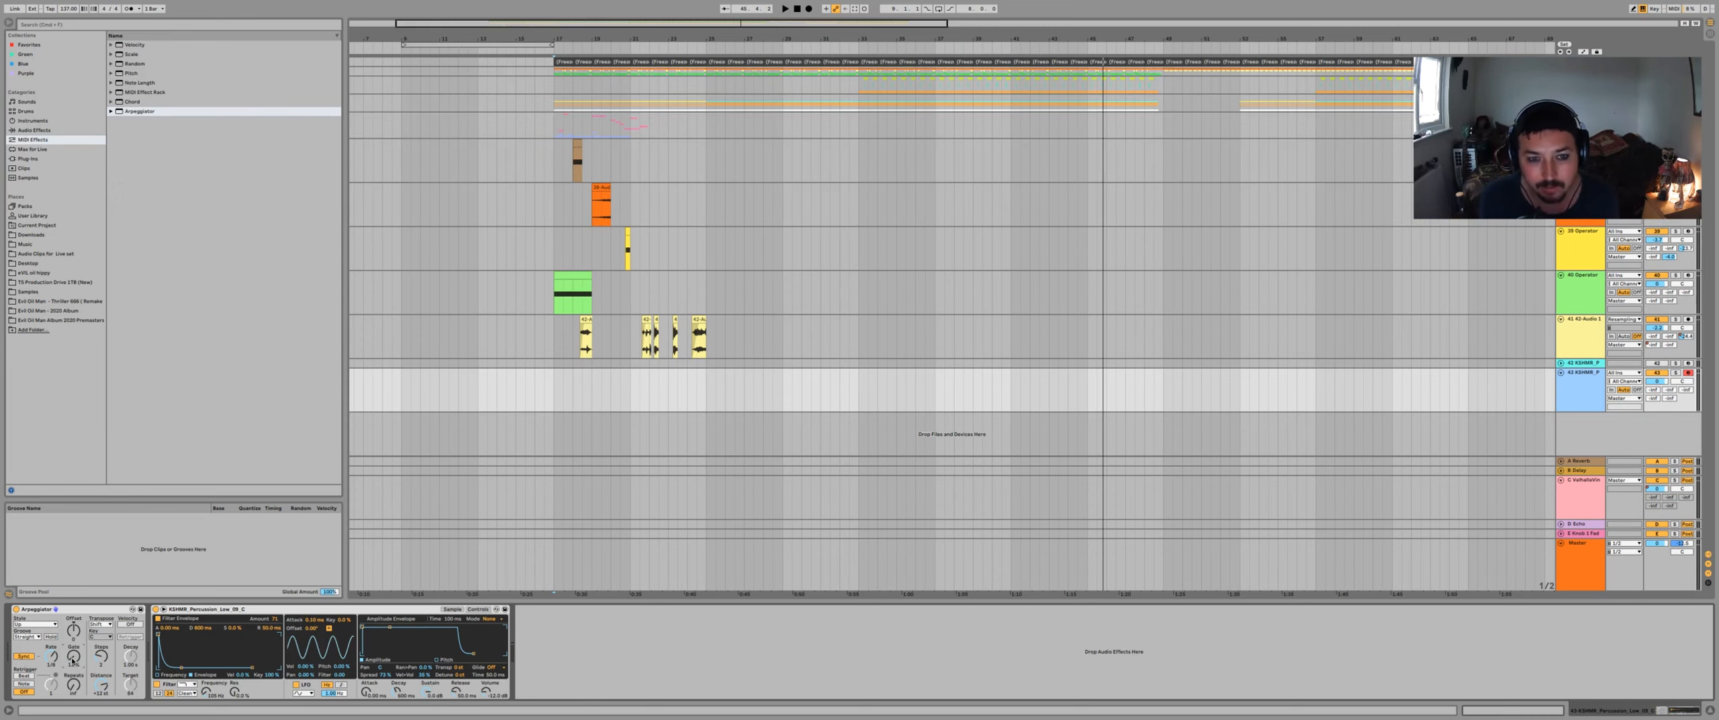
- Create a four-bar MIDI clip with one sustained note on the percussion track and show the track's devices again
left_click_drag(707, 381, 785, 380)
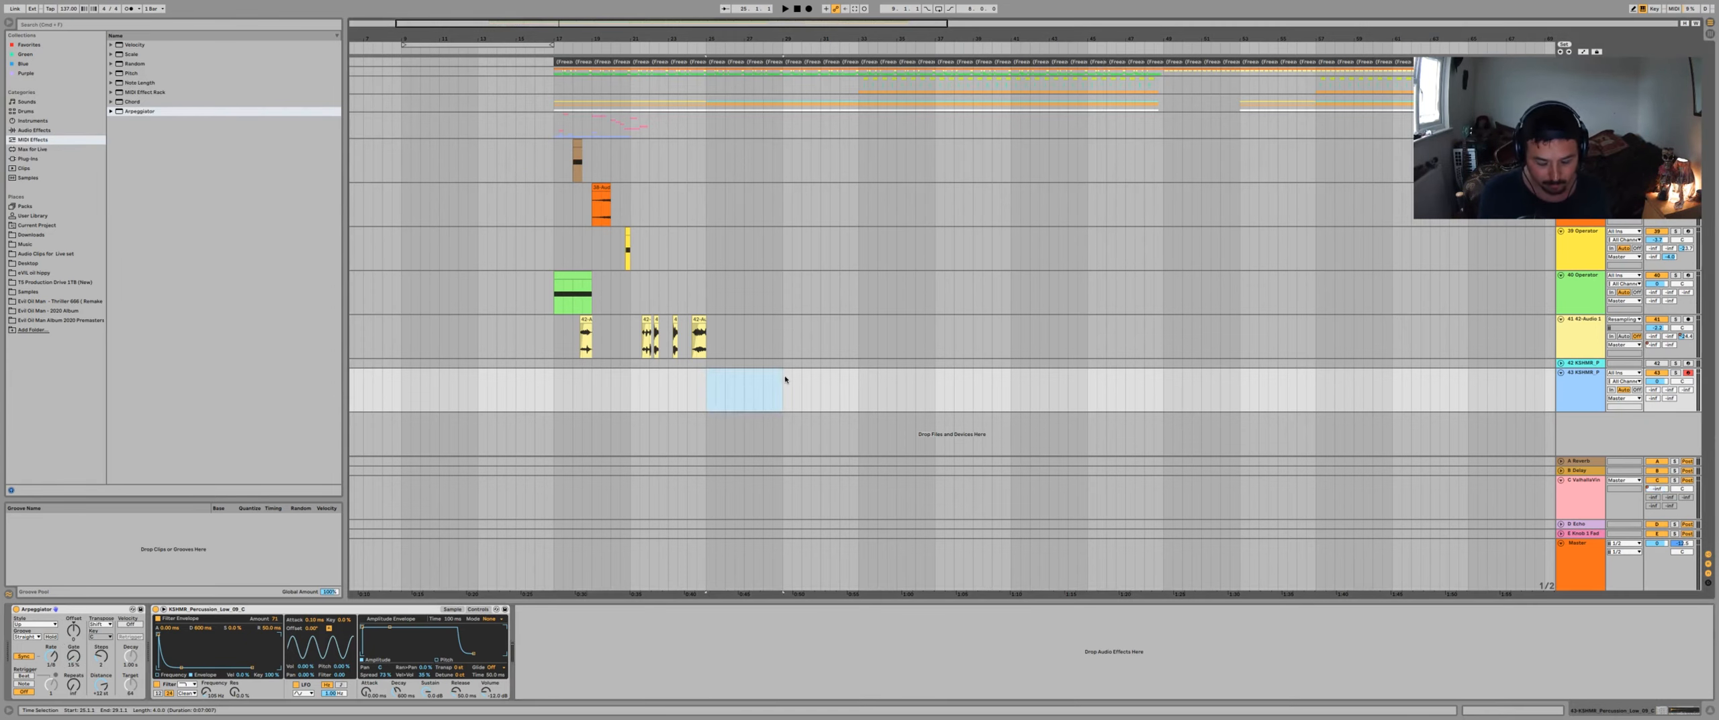
key("super+shift+m")
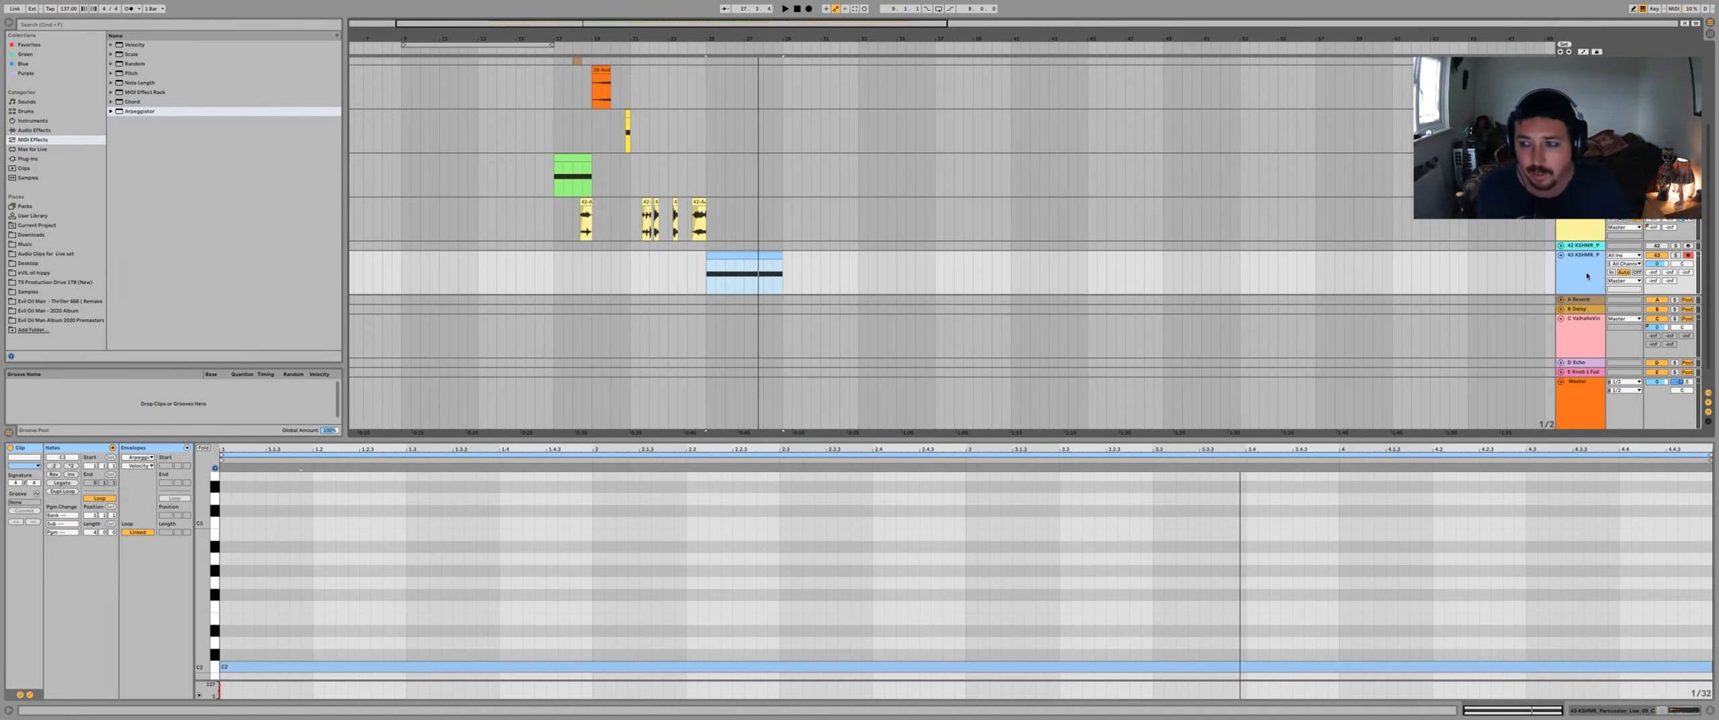
left_click(1587, 275)
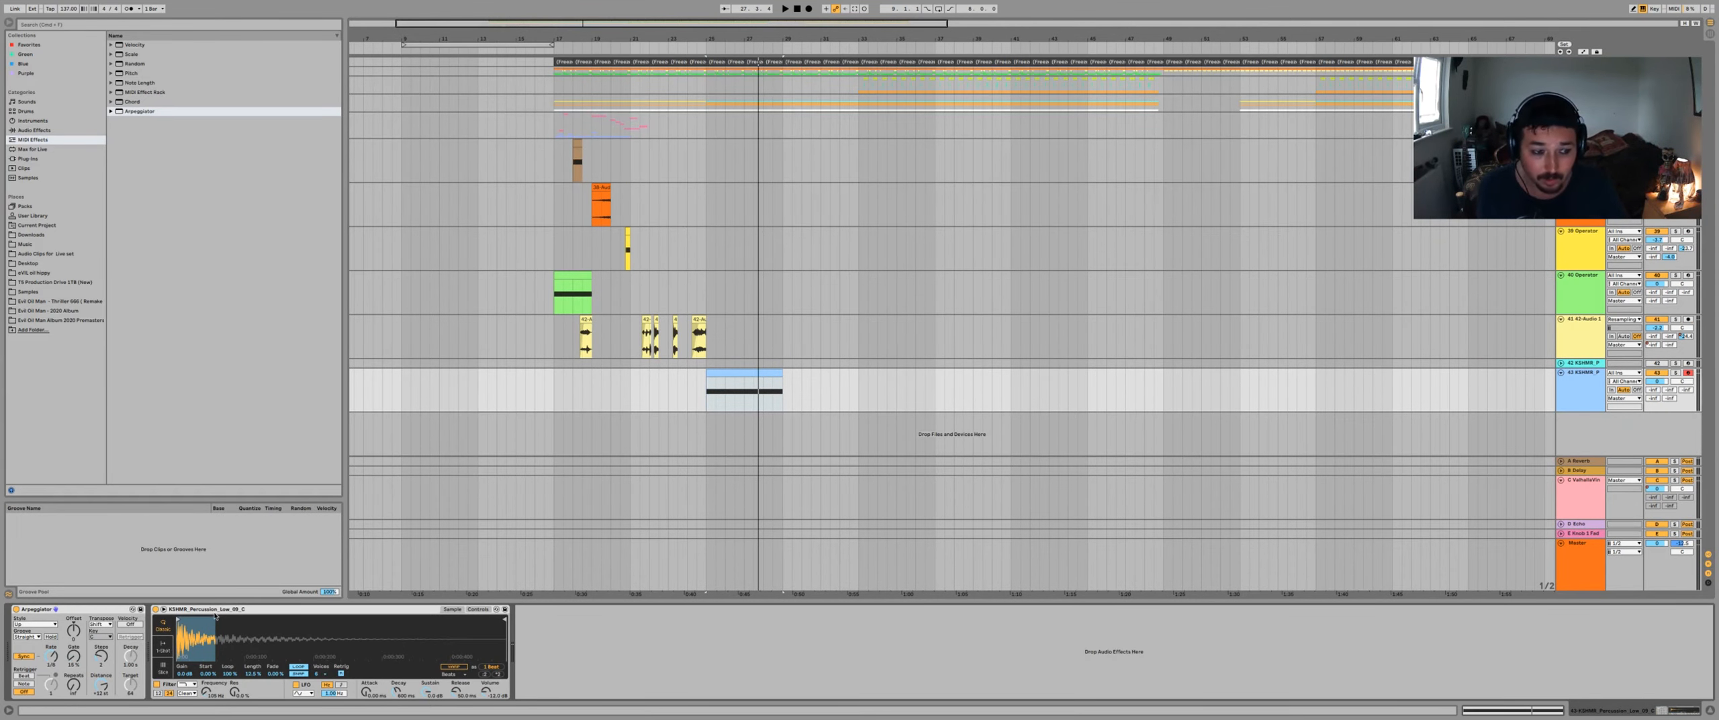
- Play back the new MIDI clip and extend it to 16 bars
key("space")
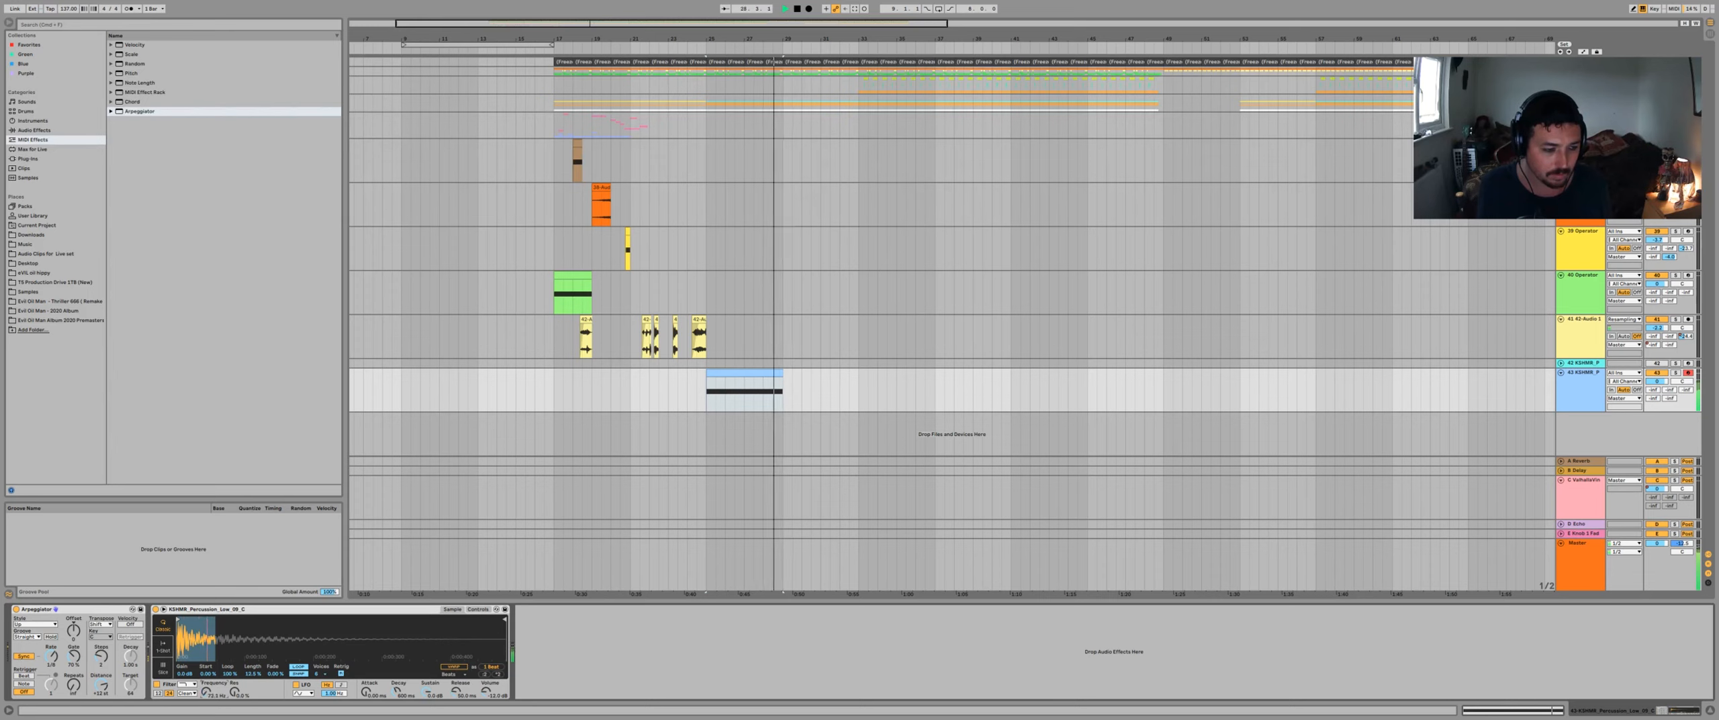
key("space")
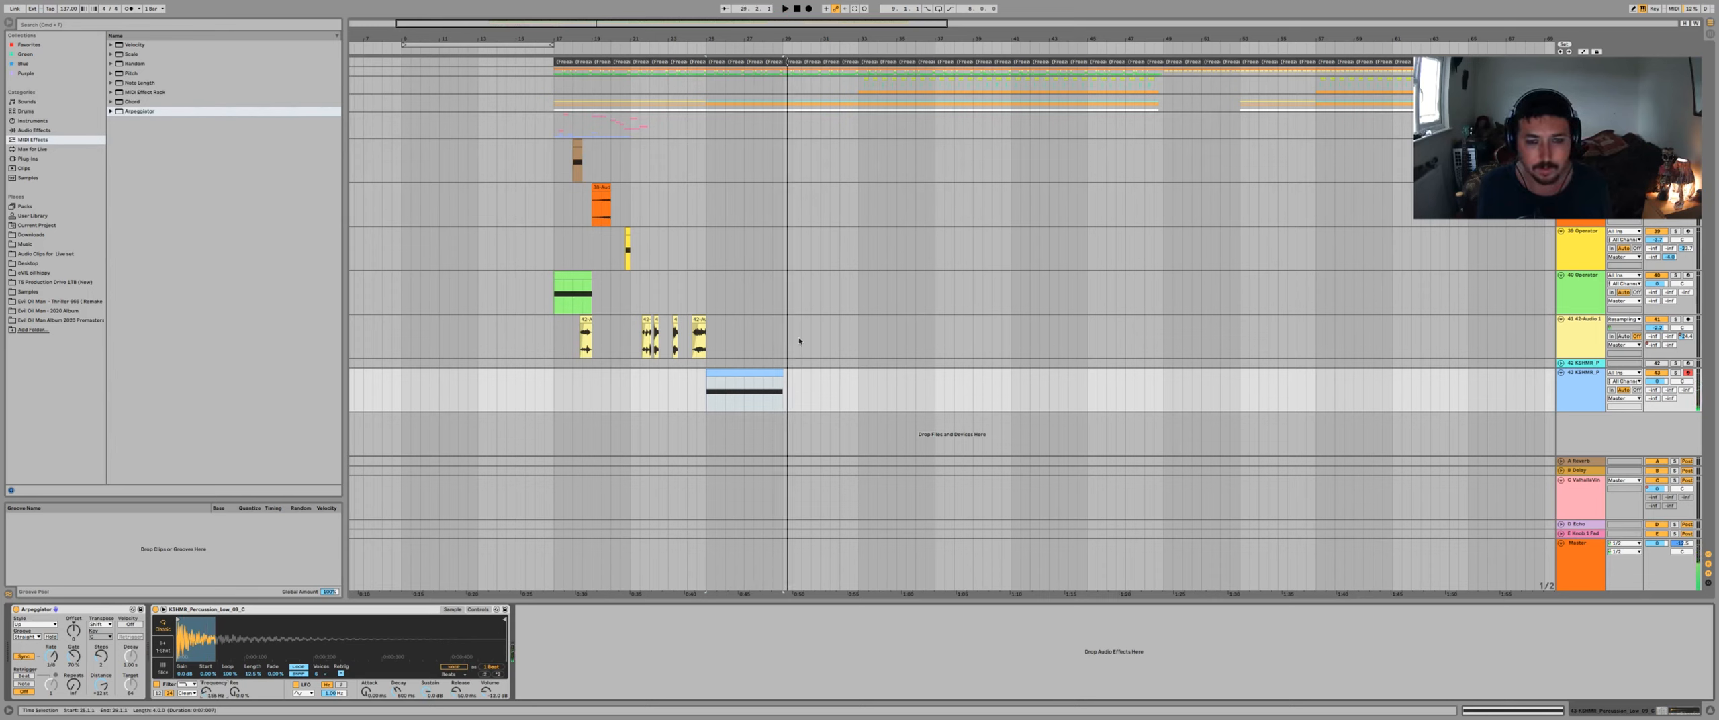
left_click_drag(782, 373, 860, 377)
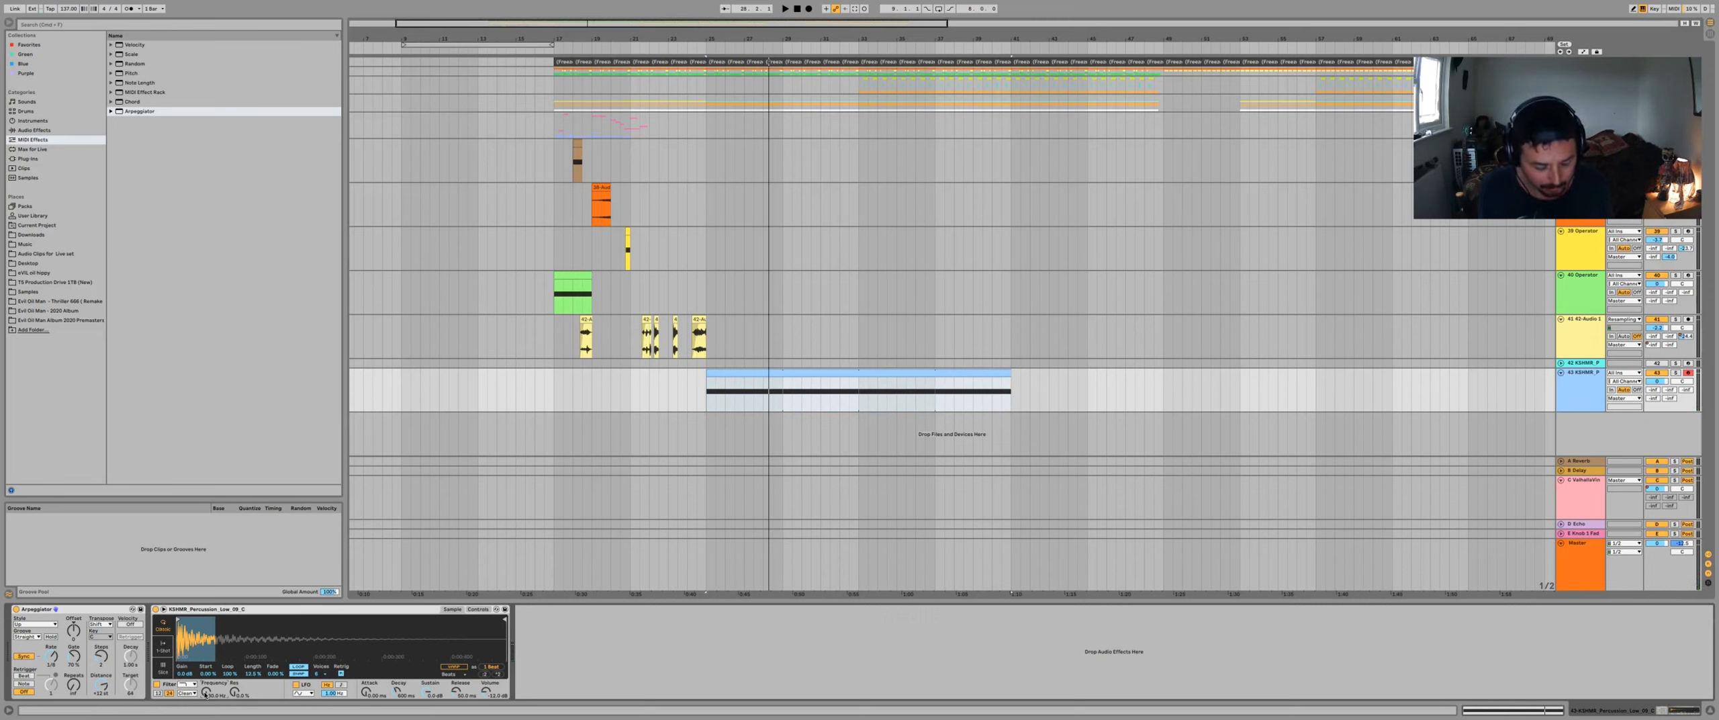
- Display the filter frequency automation and draw a steady rise across the clip's first four bars
key("a")
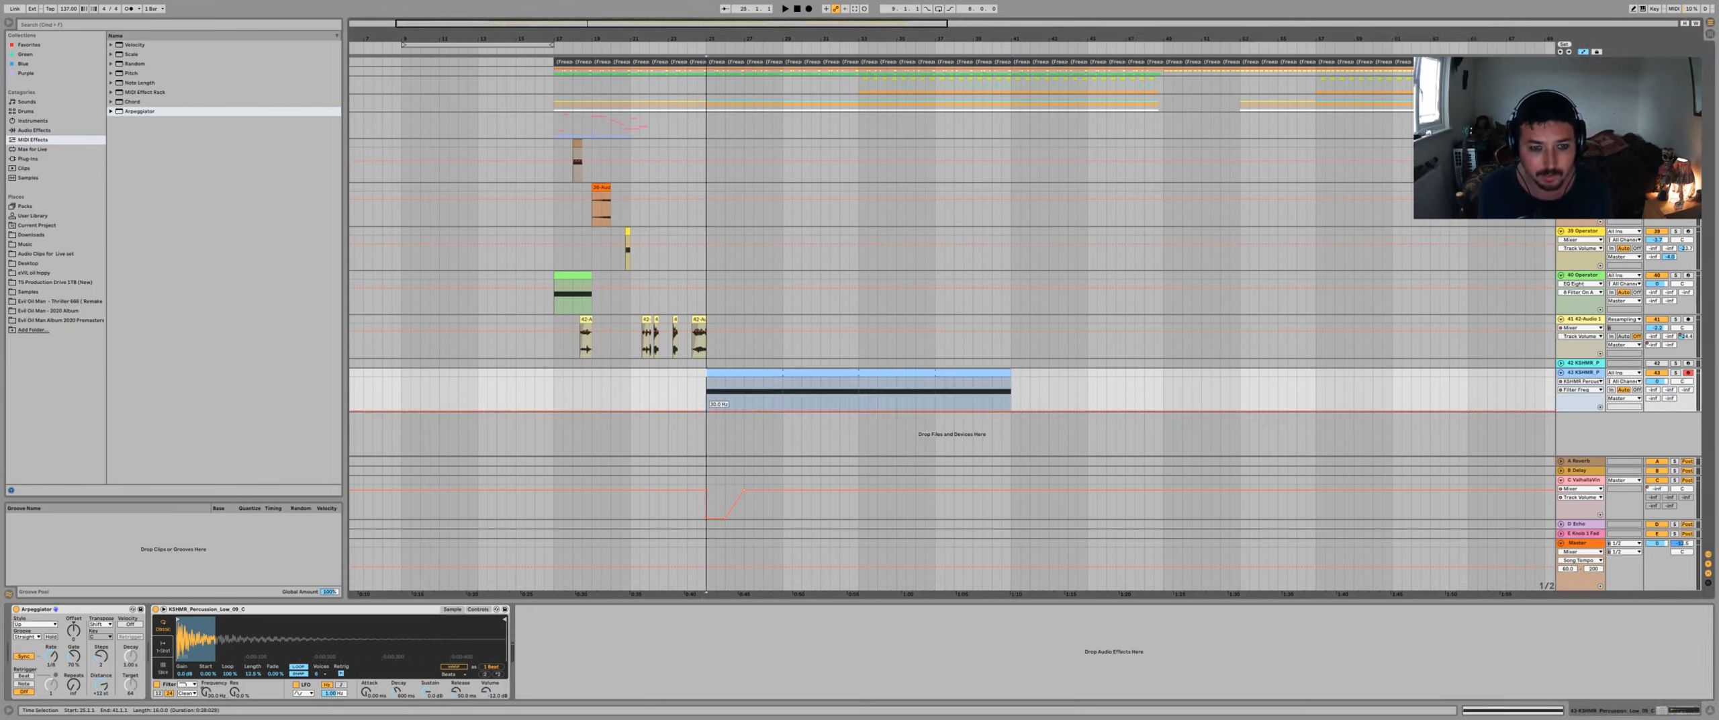
key("space")
left_click_drag(784, 408, 784, 381)
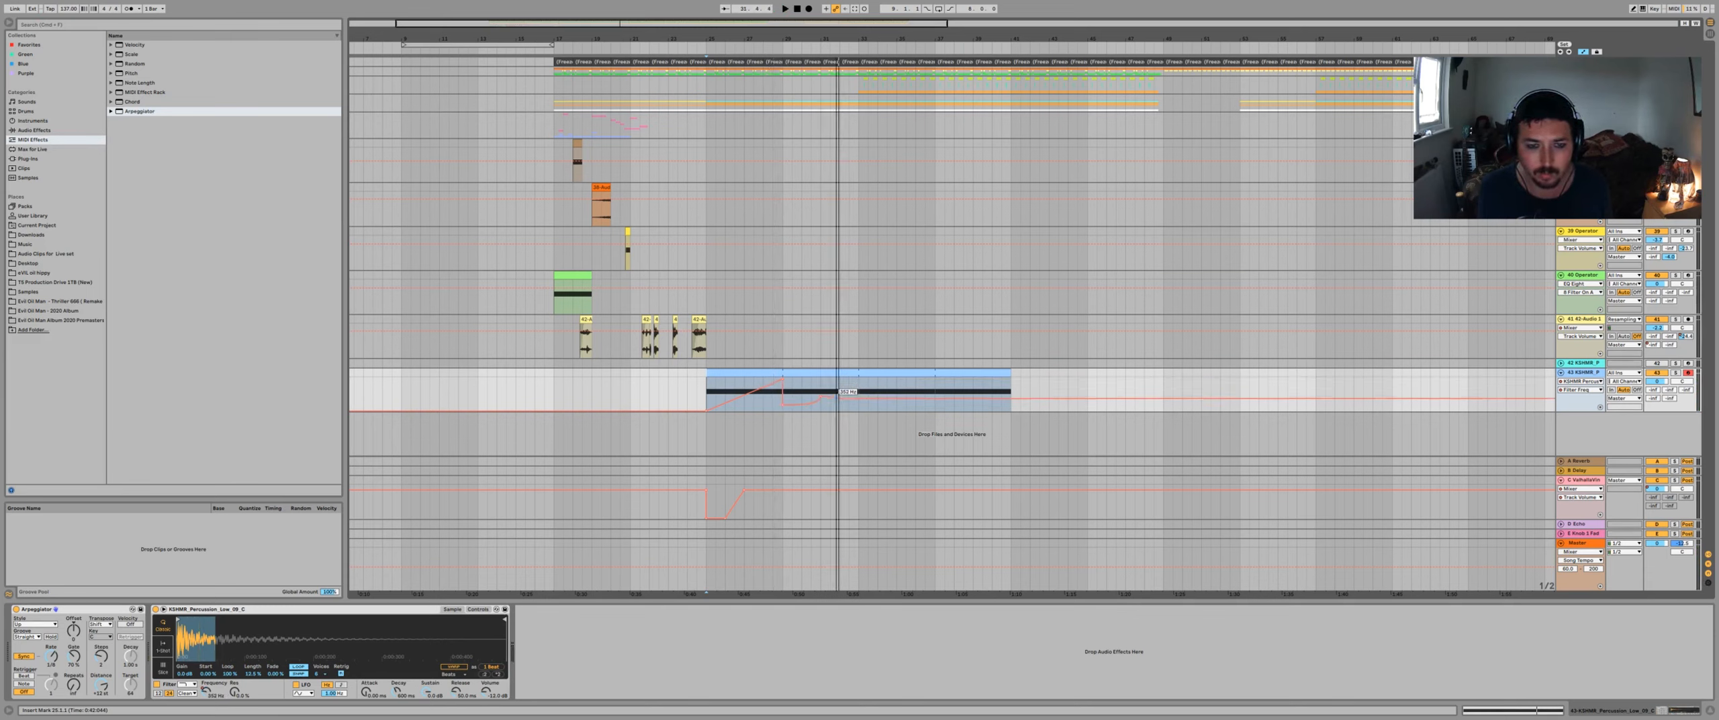
- Shape a low dip and a curved rise in the filter frequency automation over the bars following the first ramp
left_click_drag(821, 395, 820, 406)
left_click(782, 419)
key("space")
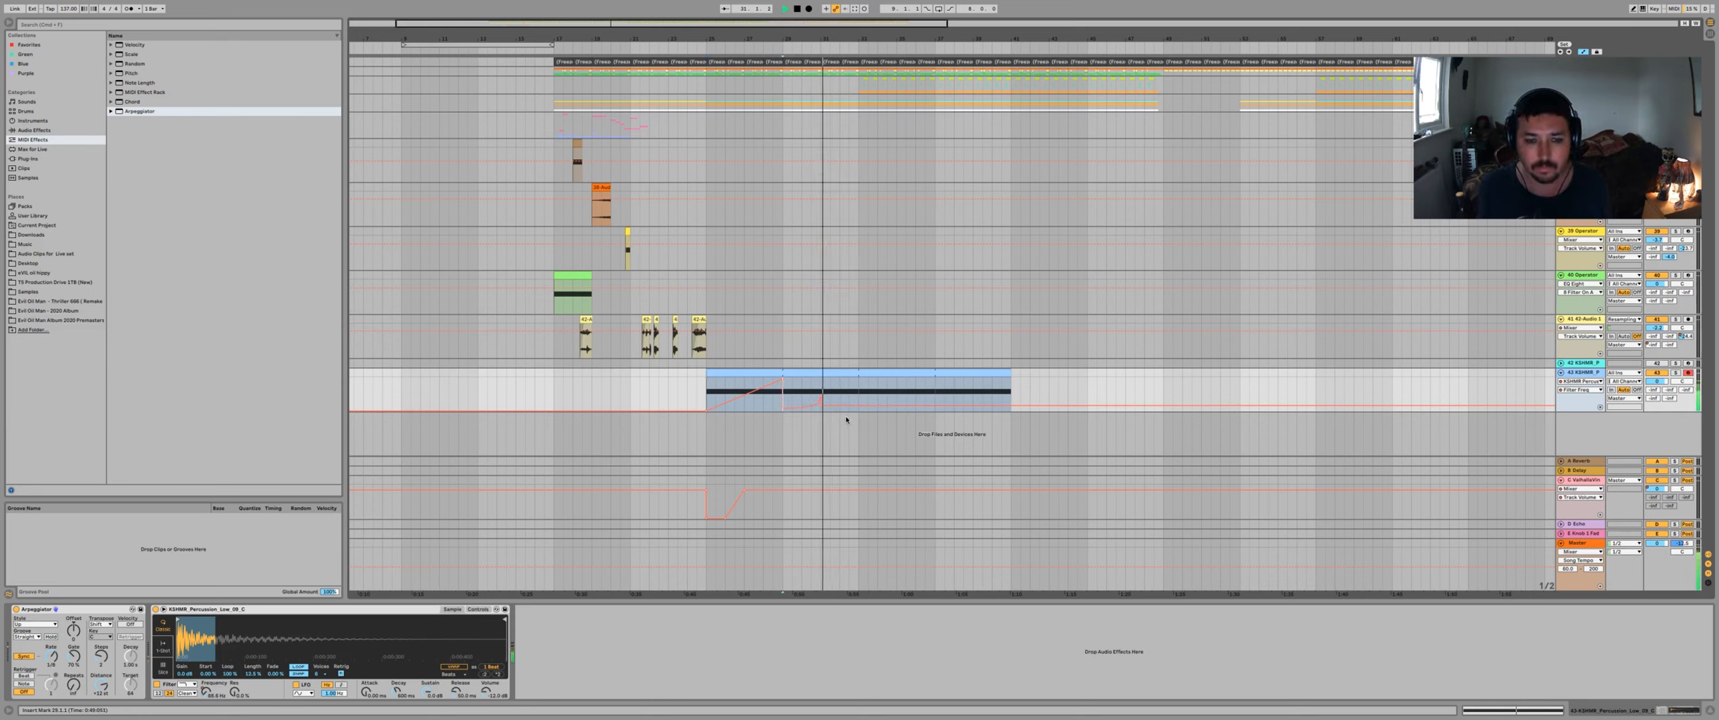
left_click_drag(821, 397, 822, 388)
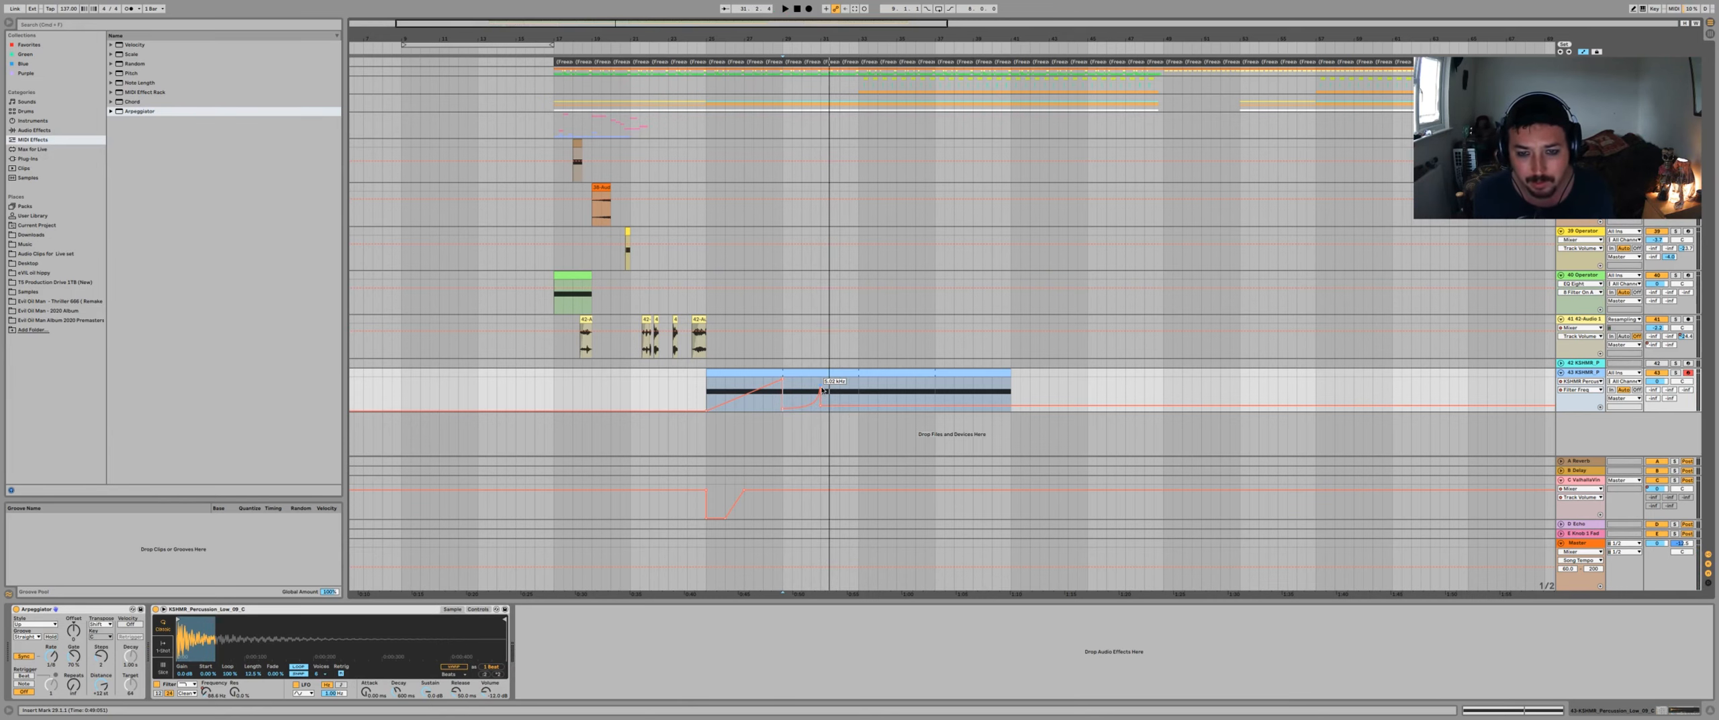
key("space")
- Draw groups of stepped filter frequency pulses after the curved rise while auditioning them
scroll(820, 390, "up", 8)
key("space")
key("b")
left_click(860, 385)
key("space")
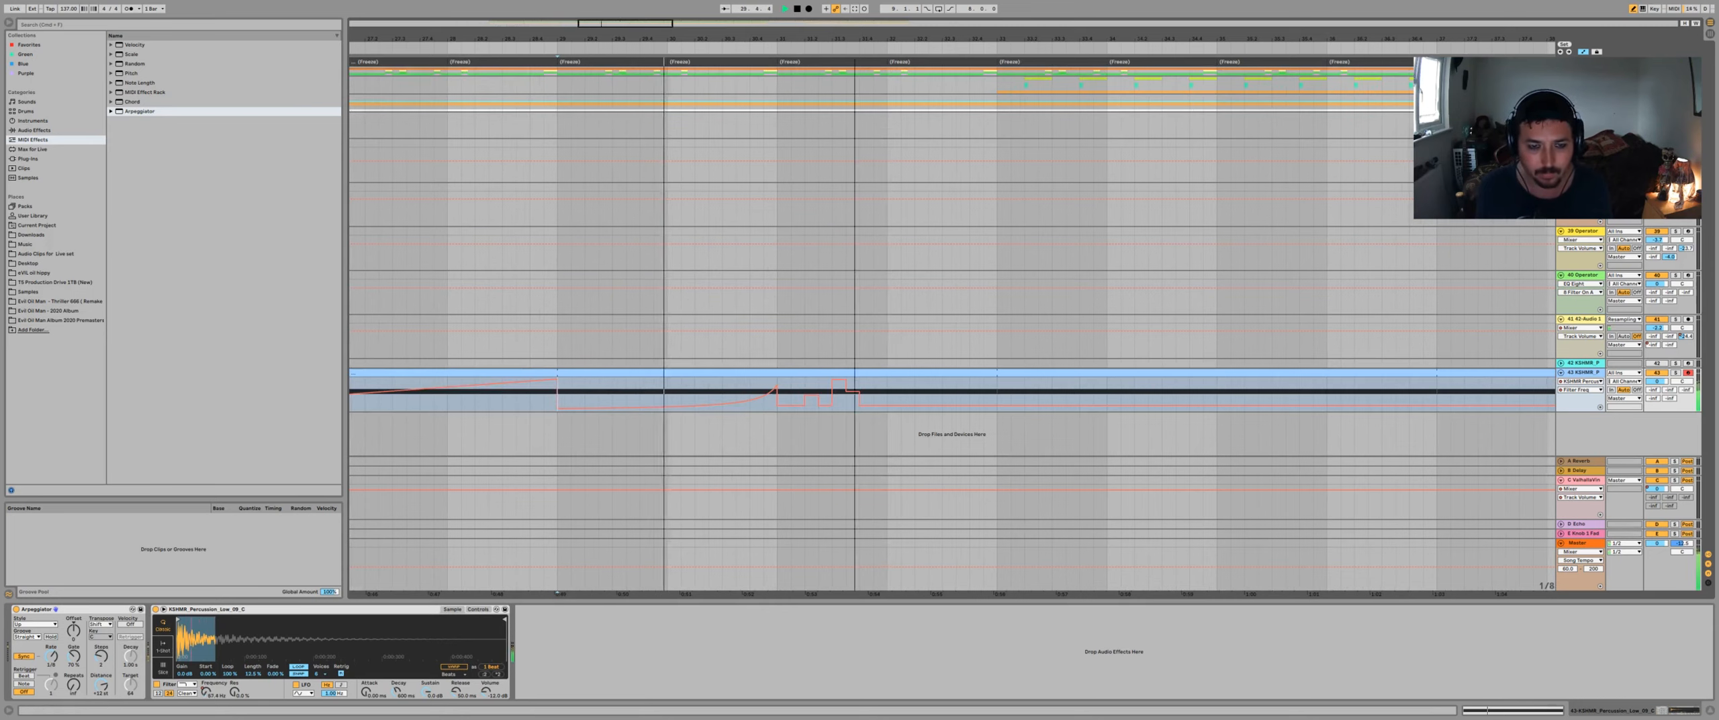
scroll(951, 363, "up", 2)
key("space")
left_click(947, 392)
left_click(964, 380)
left_click_drag(992, 391, 1002, 392)
left_click(1029, 381)
key("space")
key("space")
left_click_drag(1119, 381, 1137, 380)
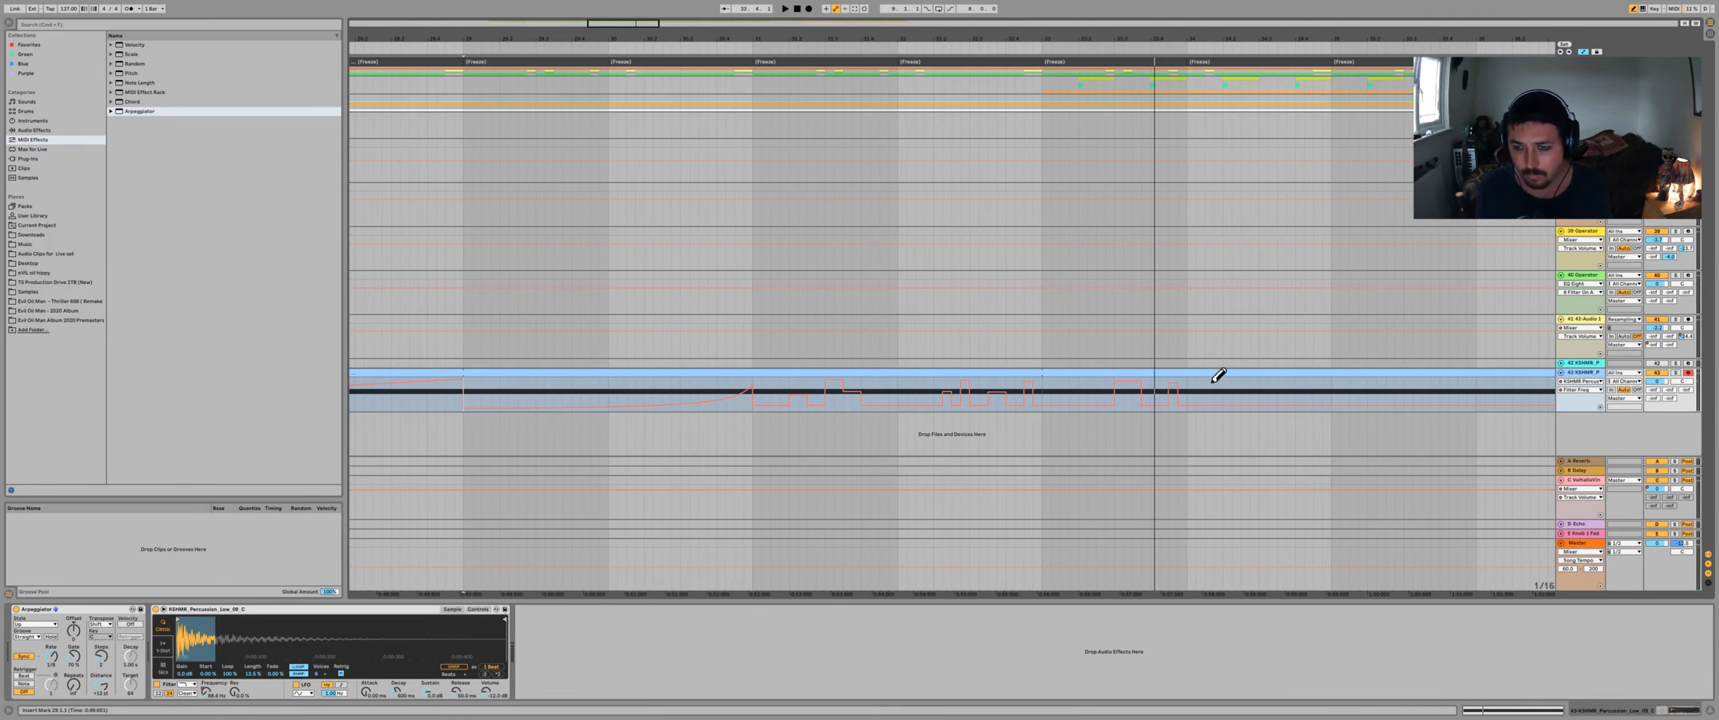
- Split the last group of filter frequency pulses with narrow gaps, add another pulse and play the result
key("space")
left_click(1119, 410)
left_click(1136, 410)
left_click(1145, 385)
key("space")
left_click_drag(1089, 40, 1090, 24)
key("space")
key("b")
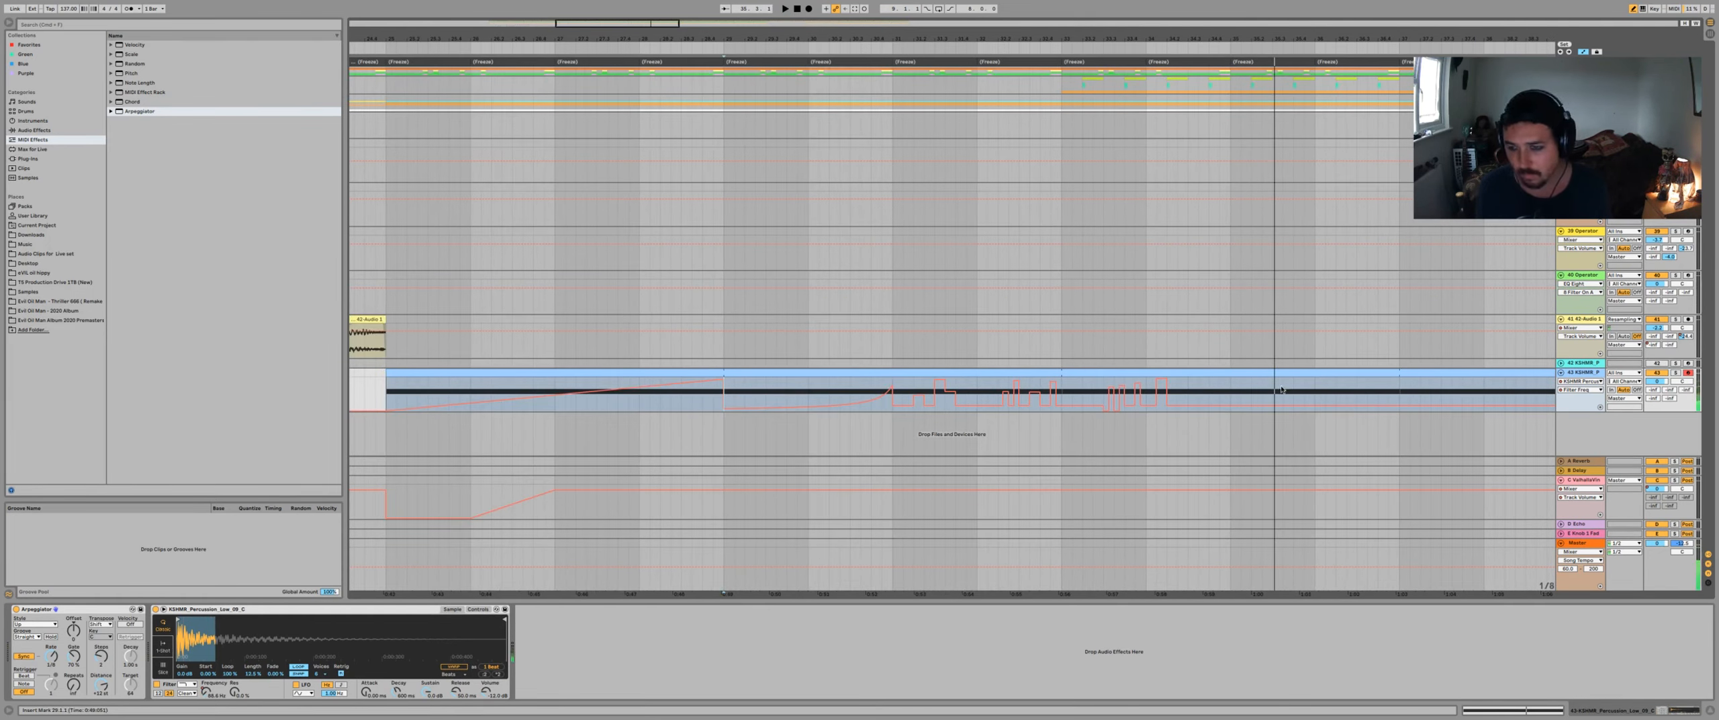
- Add a curved filter frequency peak after the pulses, audition it and duplicate it three times
left_click(1209, 406)
left_click(1314, 405)
mouse_move(1230, 406)
left_mouse_down()
mouse_move(1216, 379)
mouse_move(1219, 396)
mouse_move(1272, 396)
left_mouse_up()
key("space")
key("space")
key("space")
key("super+d")
key("super+d")
key("super+d")
key("space")
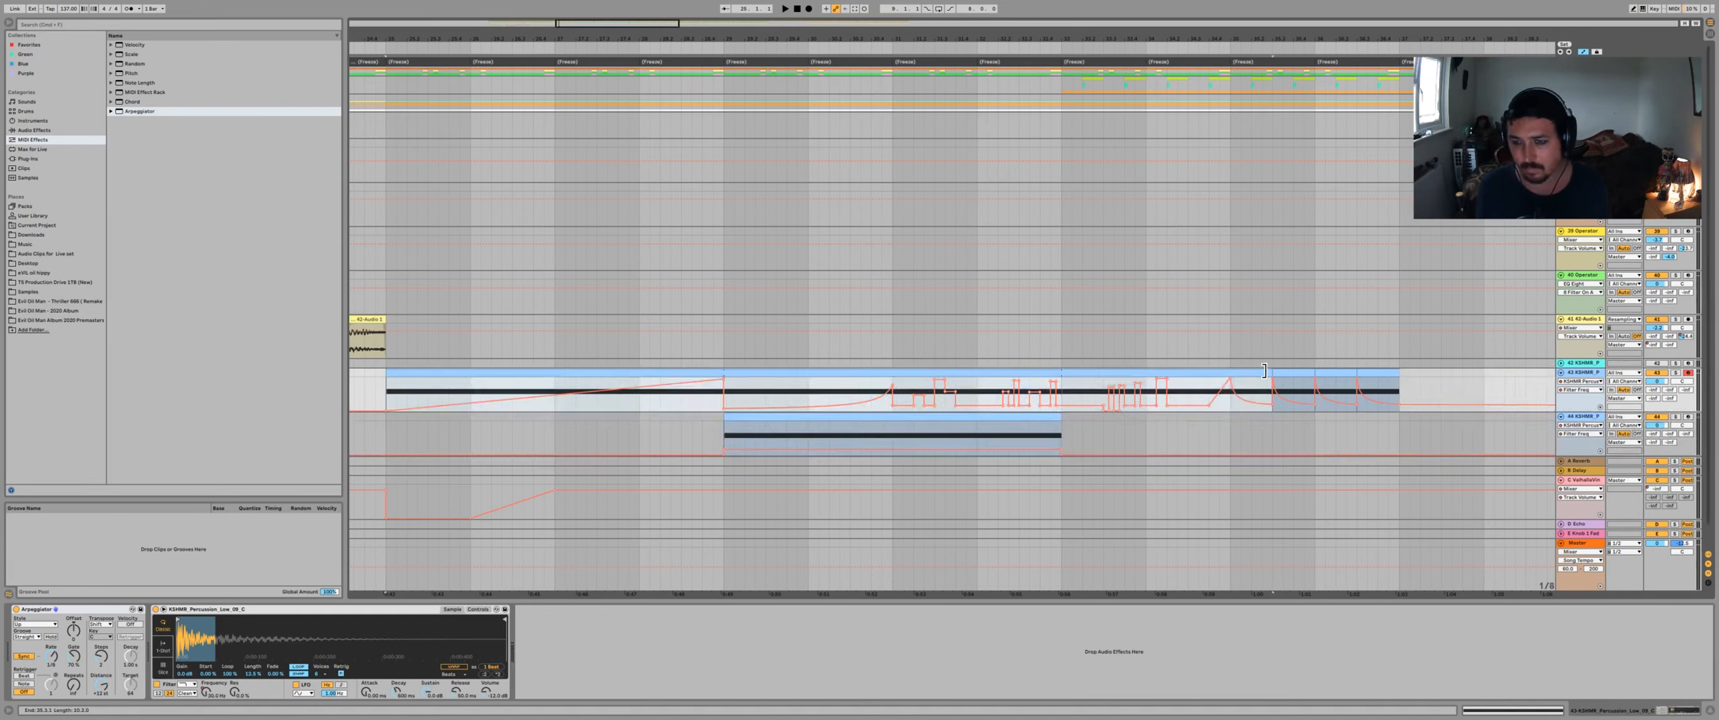
- Undo the last duplication and play back the automated passage
key("super+z")
left_click_drag(1525, 396, 387, 396)
key("space")
scroll(1376, 393, "right", 5)
key("space")
- Add further filter frequency peaks after the duplicated ones and audition them
left_click(1114, 401)
left_click_drag(1060, 407, 1070, 407)
left_click_drag(1065, 405, 1065, 389)
key("space")
key("space")
left_click(975, 399)
key("b")
key("space")
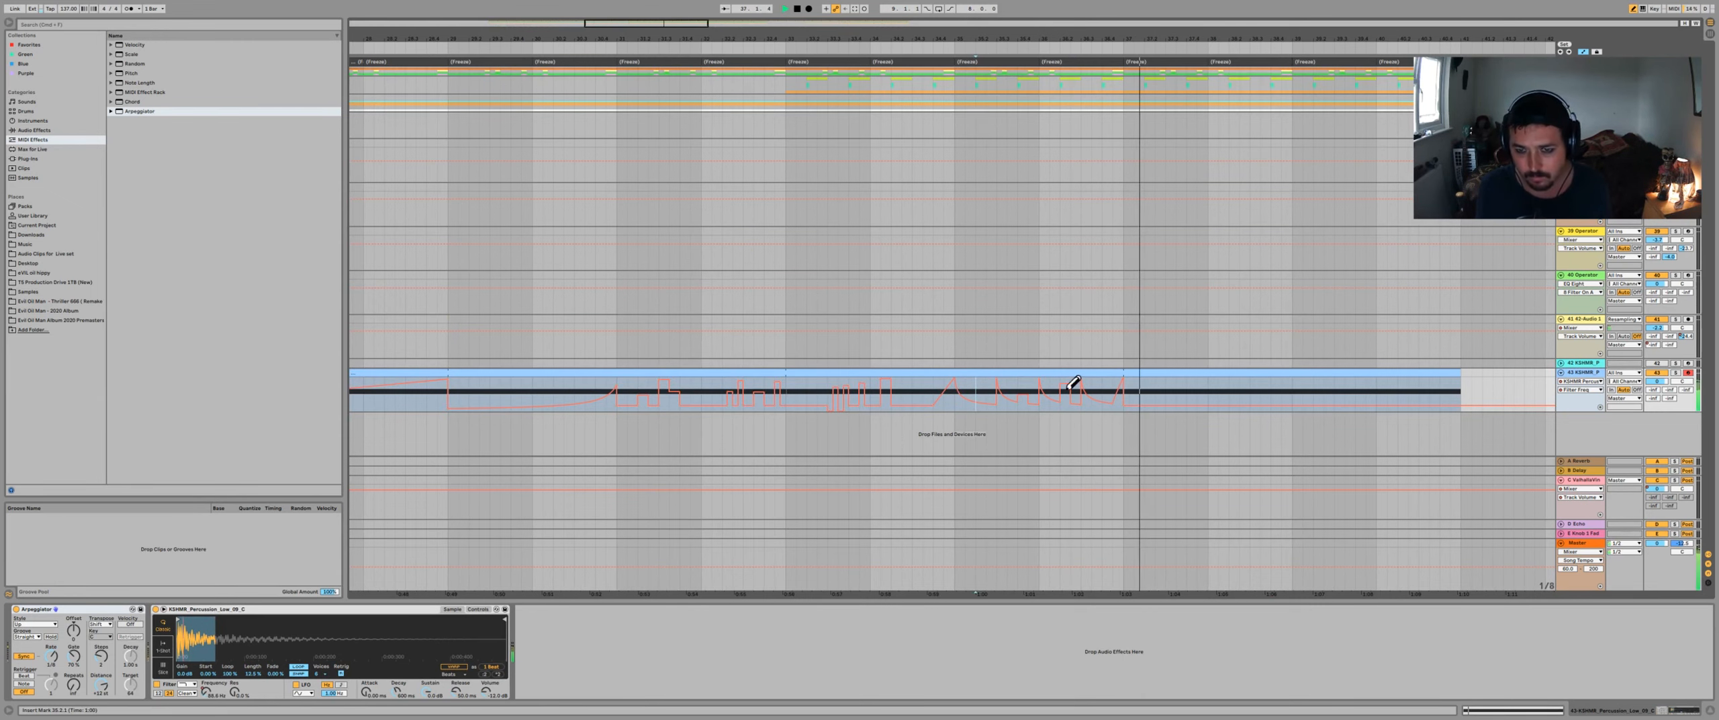
- Duplicate the last two bars of filter frequency peaks twice to fill the clip to its end
key("b")
left_click_drag(1123, 397, 956, 394)
key("super+d")
key("super+d")
left_click_drag(1141, 39, 1128, 21)
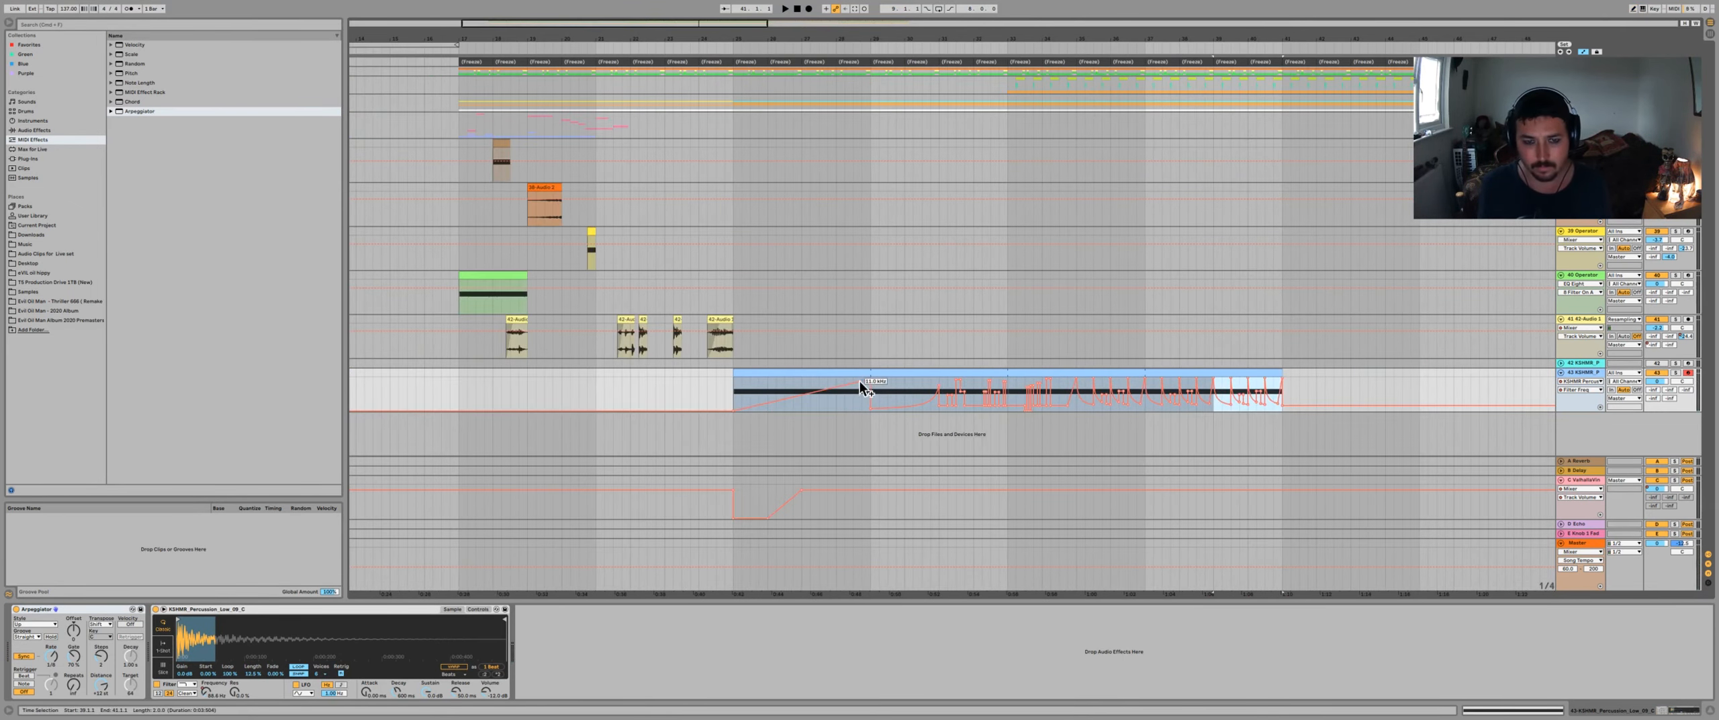
- Add a sharp filter frequency drop near the end of the first ramp and play it back
left_click_drag(862, 381, 862, 409)
left_click(845, 401)
key("space")
scroll(1020, 401, "up", 5)
key("space")
- Delete a section of automation points after the stepped pulses to leave a gradual filter frequency rise, and audition it
mouse_move(984, 399)
left_mouse_down()
mouse_move(963, 398)
mouse_move(1173, 399)
mouse_move(1090, 403)
left_mouse_up()
key("Delete")
left_click(1012, 412)
key("space")
key("Delete")
left_click(962, 402)
key("space")
key("space")
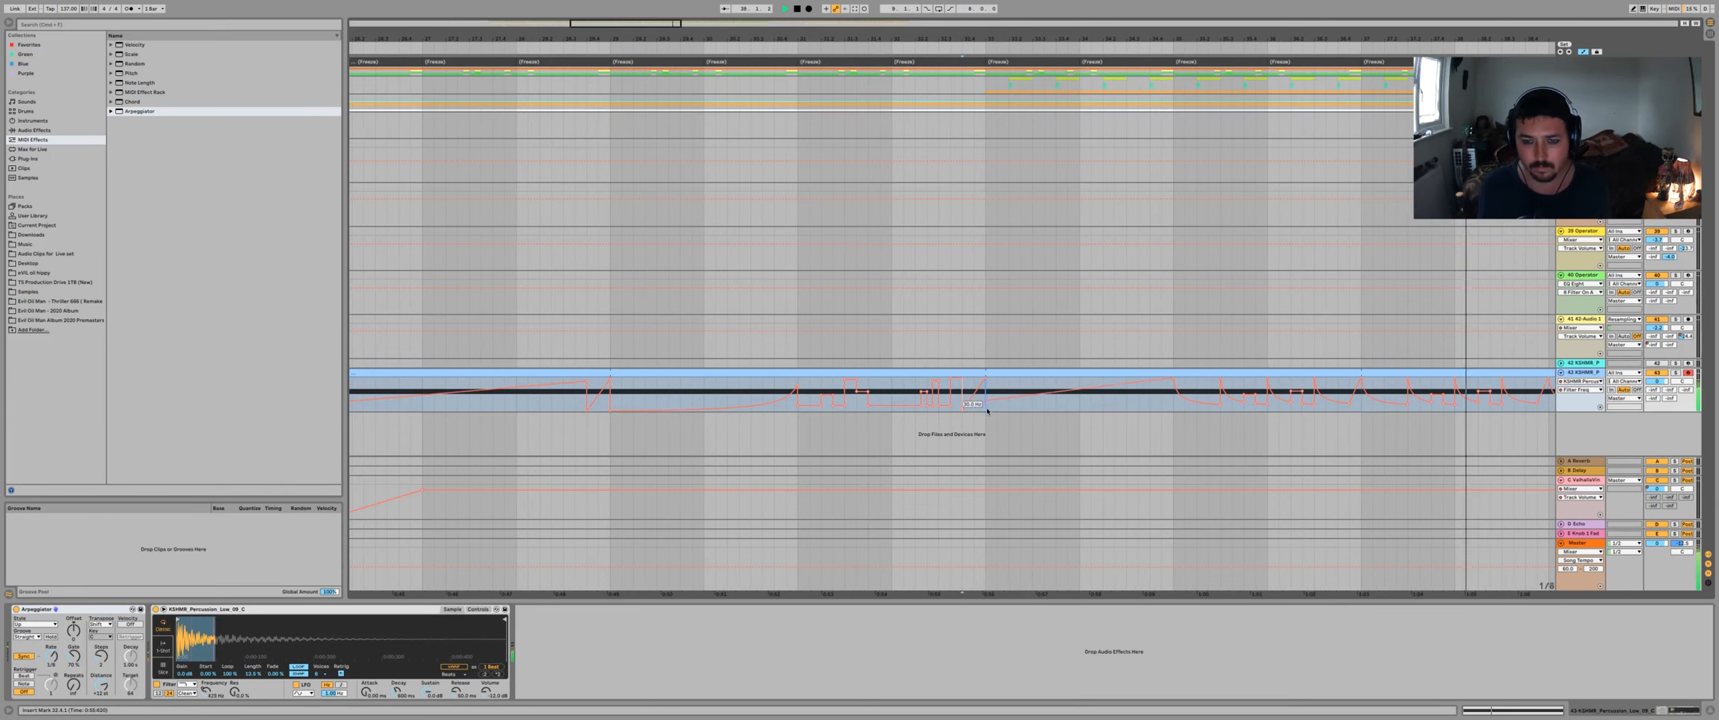
- Adjust the automation point where the gradual filter frequency rise begins and play the passage
left_click_drag(985, 411, 986, 404)
left_click(952, 403)
key("space")
left_click_drag(1070, 38, 1047, 14)
key("space")
key("space")
key("space")
- Reselect the percussion track and play its automated clip from the start
left_click(1084, 350)
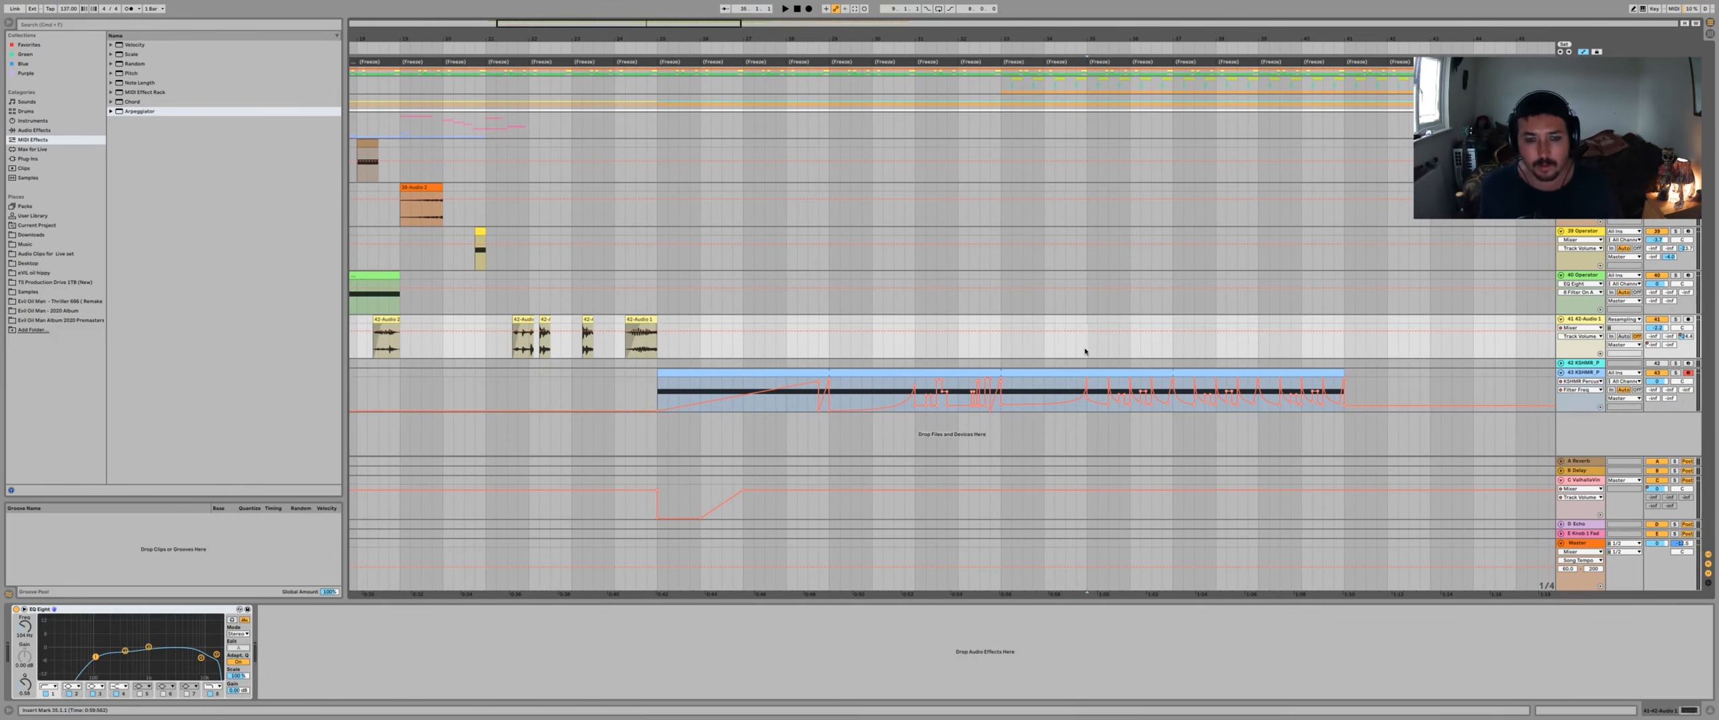
left_click(1088, 399)
left_click_drag(1171, 39, 1171, 94)
left_click_drag(1302, 38, 1363, 14)
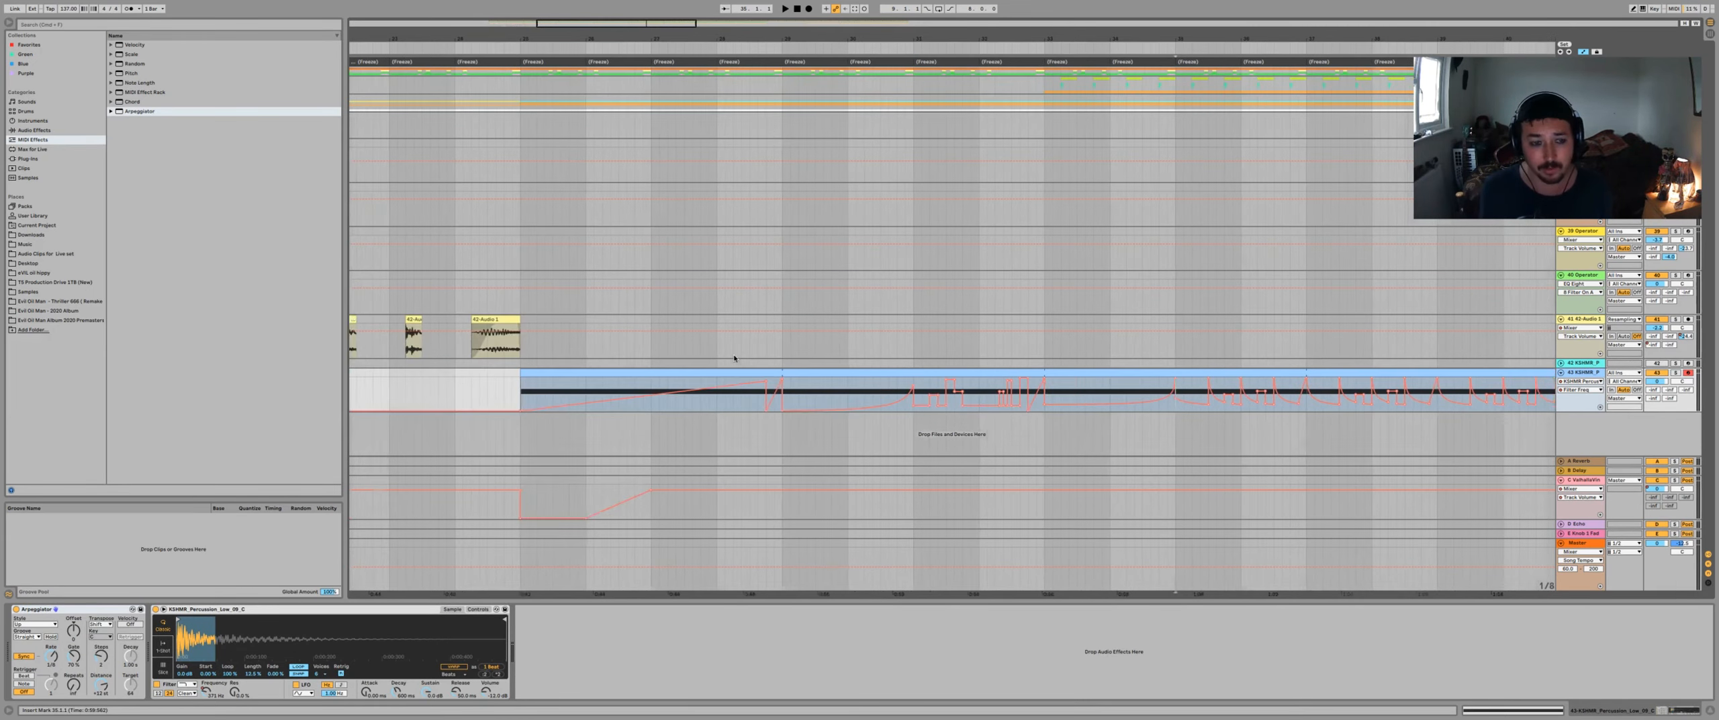
left_click(524, 397)
key("space")
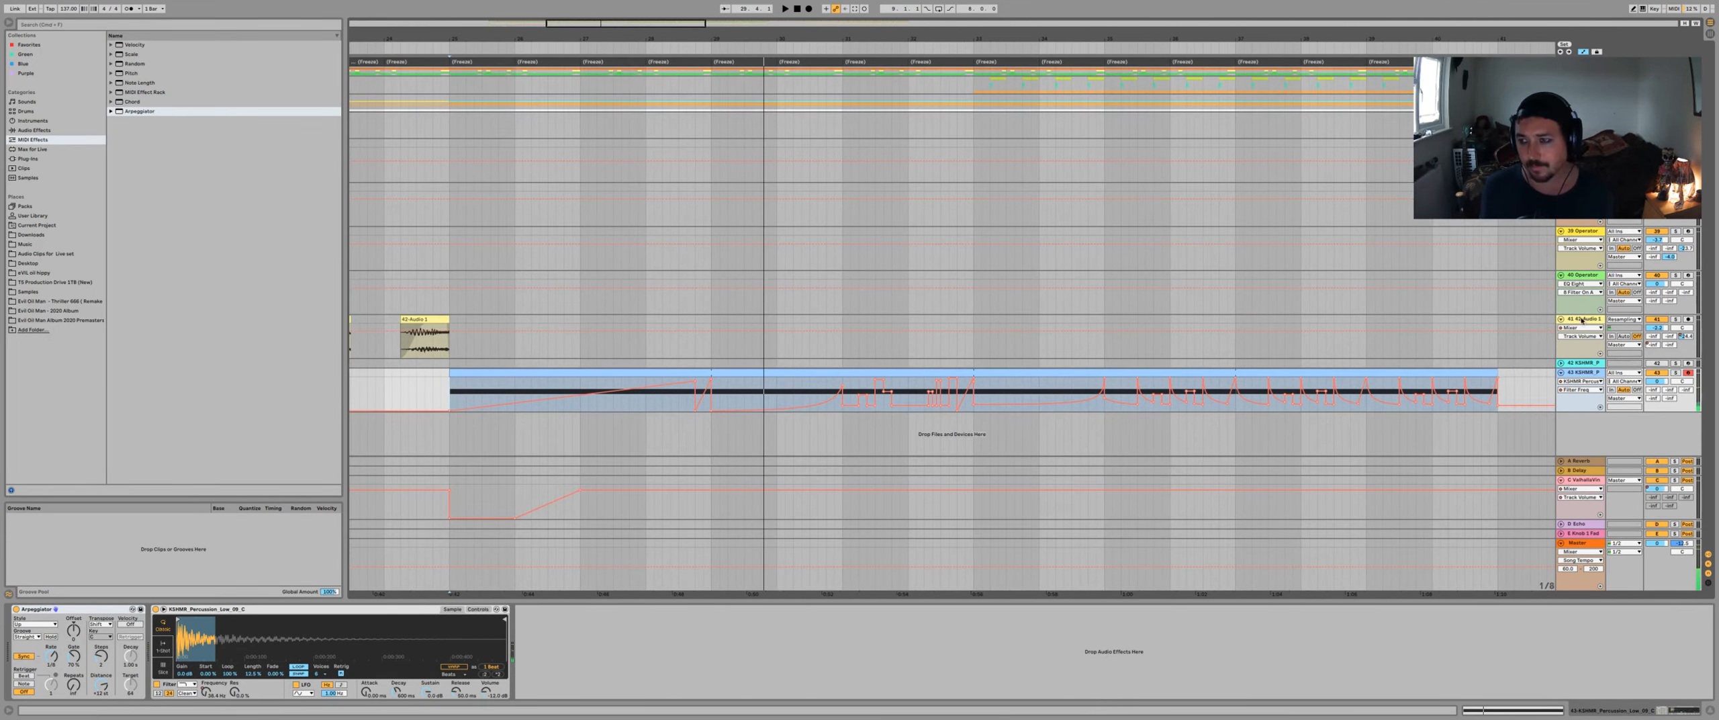
key("space")
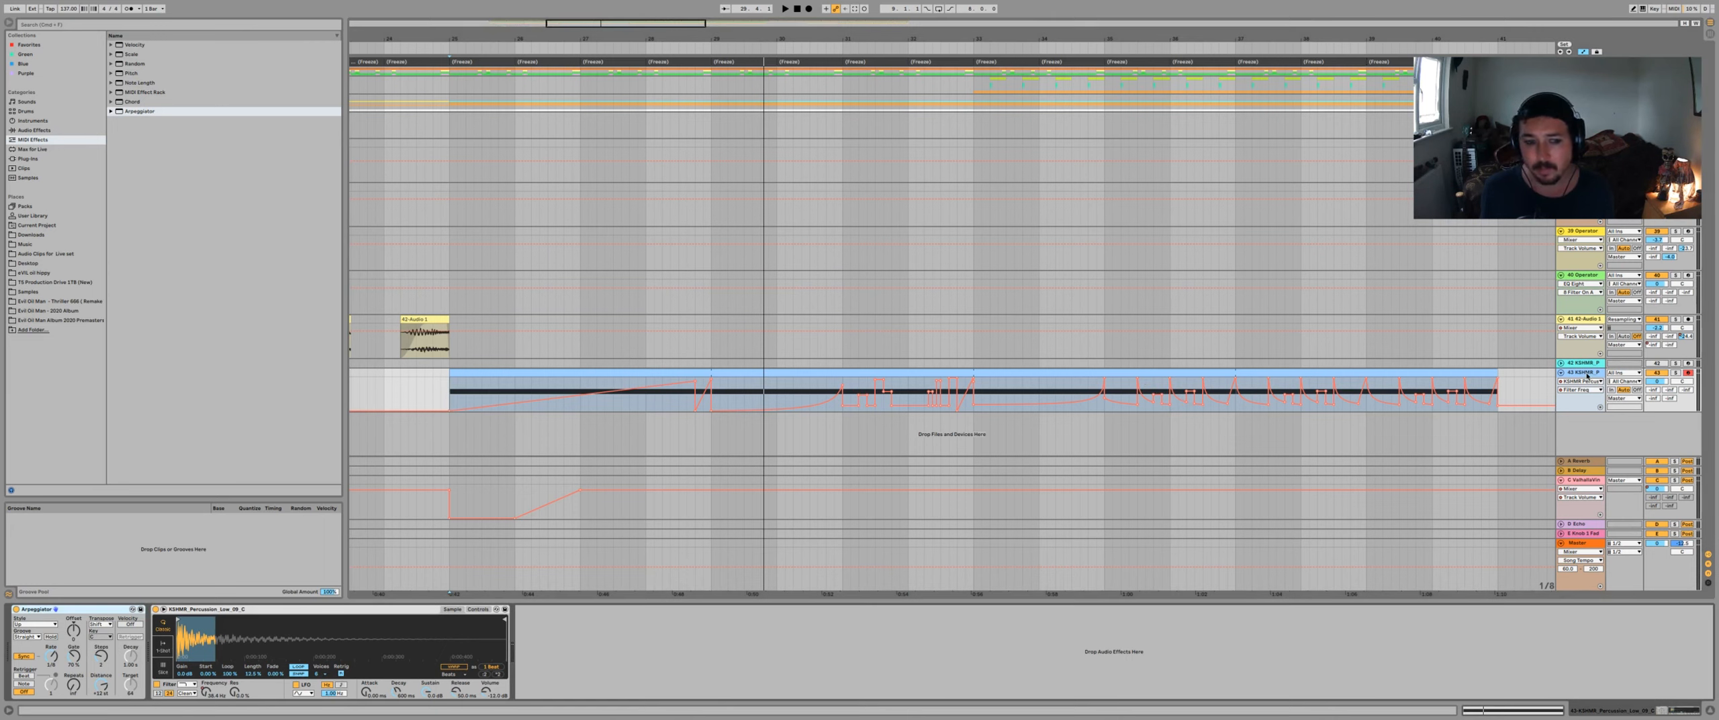
- Add an EQ Eight after the sample device on the percussion track and set its first band to a low cut
left_click(33, 130)
left_click_drag(134, 177, 590, 698)
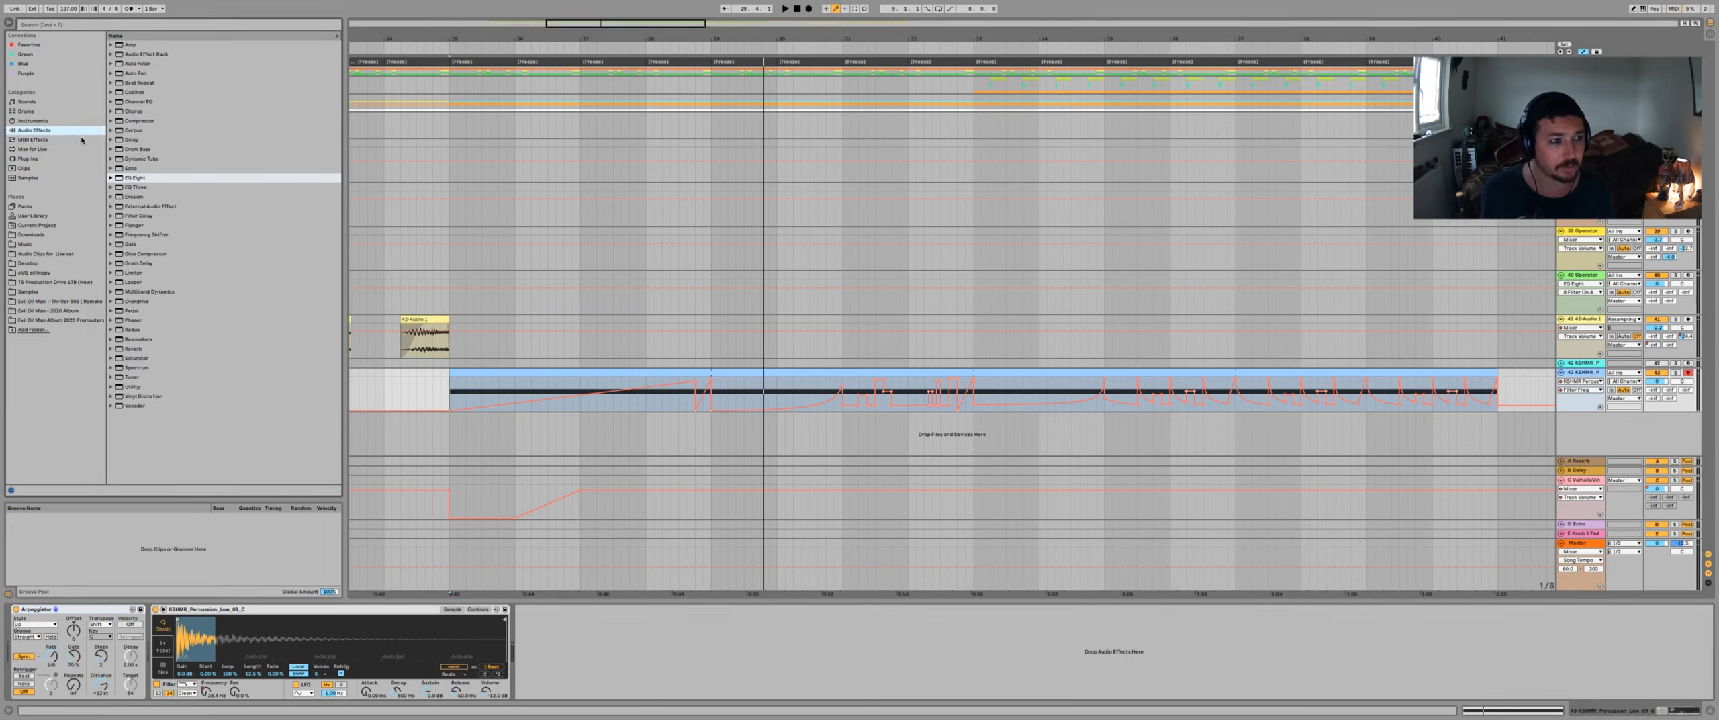
left_click(550, 686)
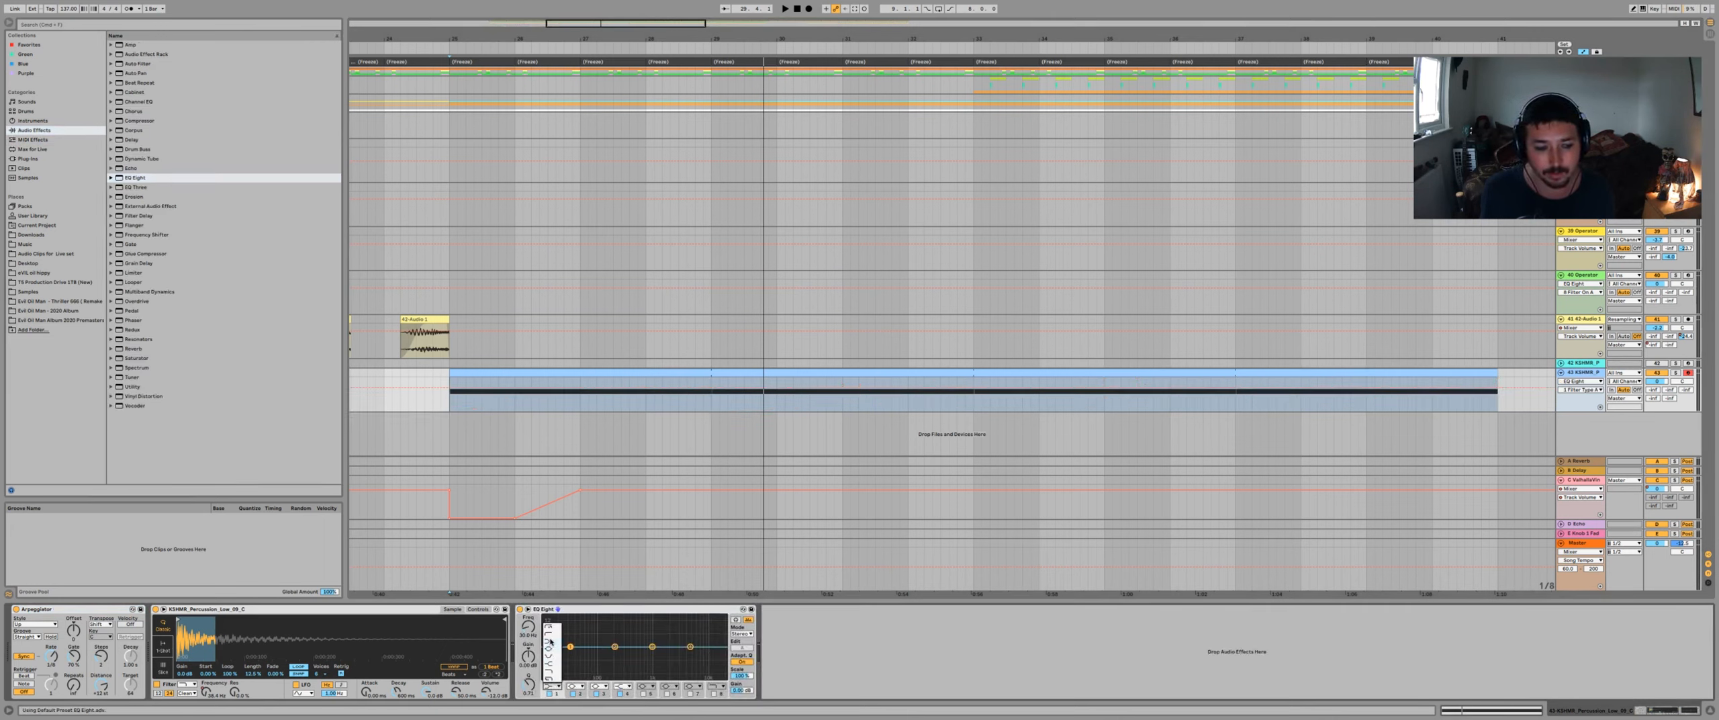
- Play the equalized percussion clip and bring its filter frequency automation back into view
key("space")
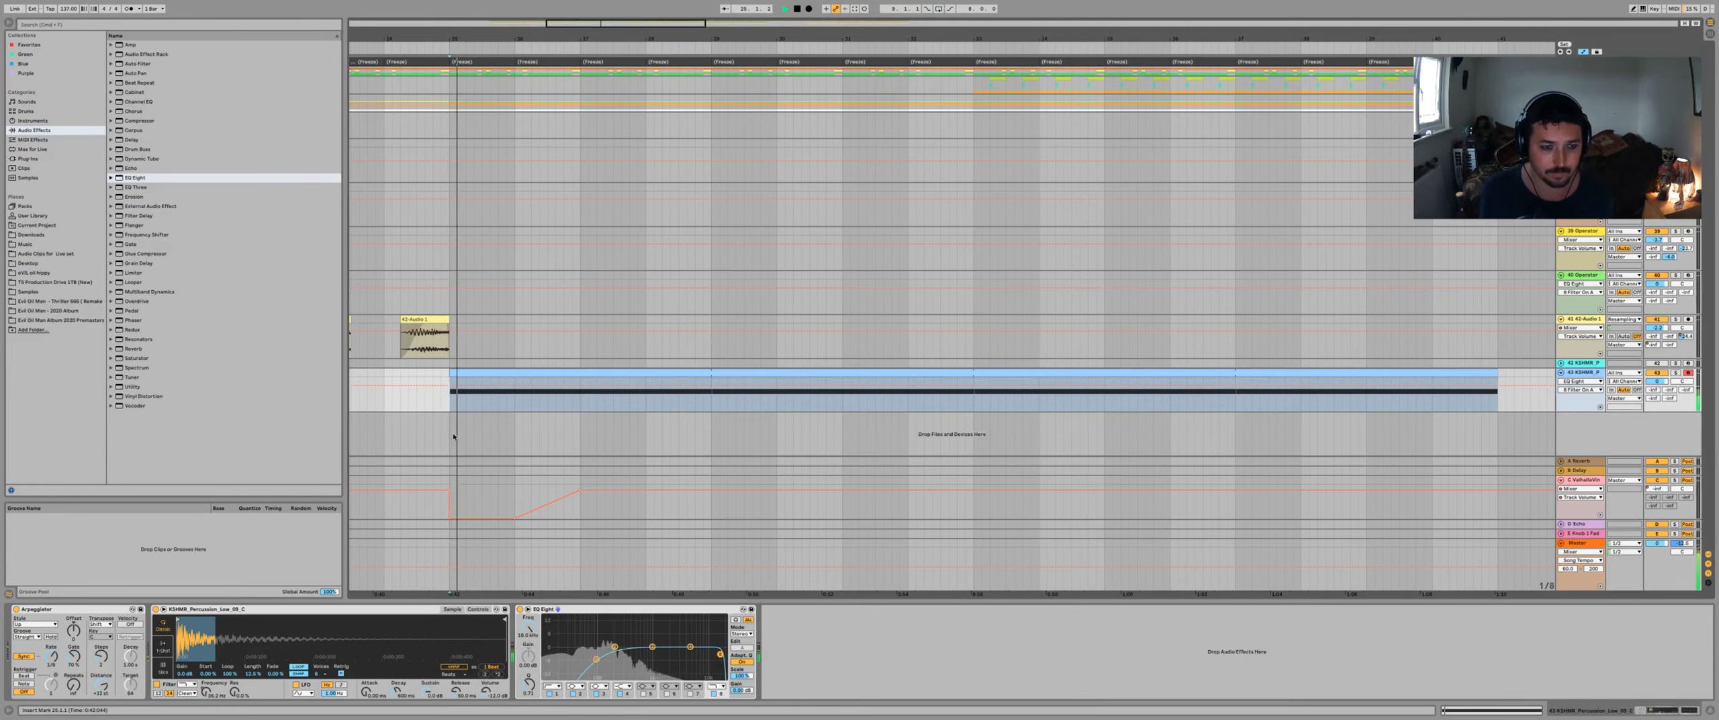
scroll(687, 384, "right", 1)
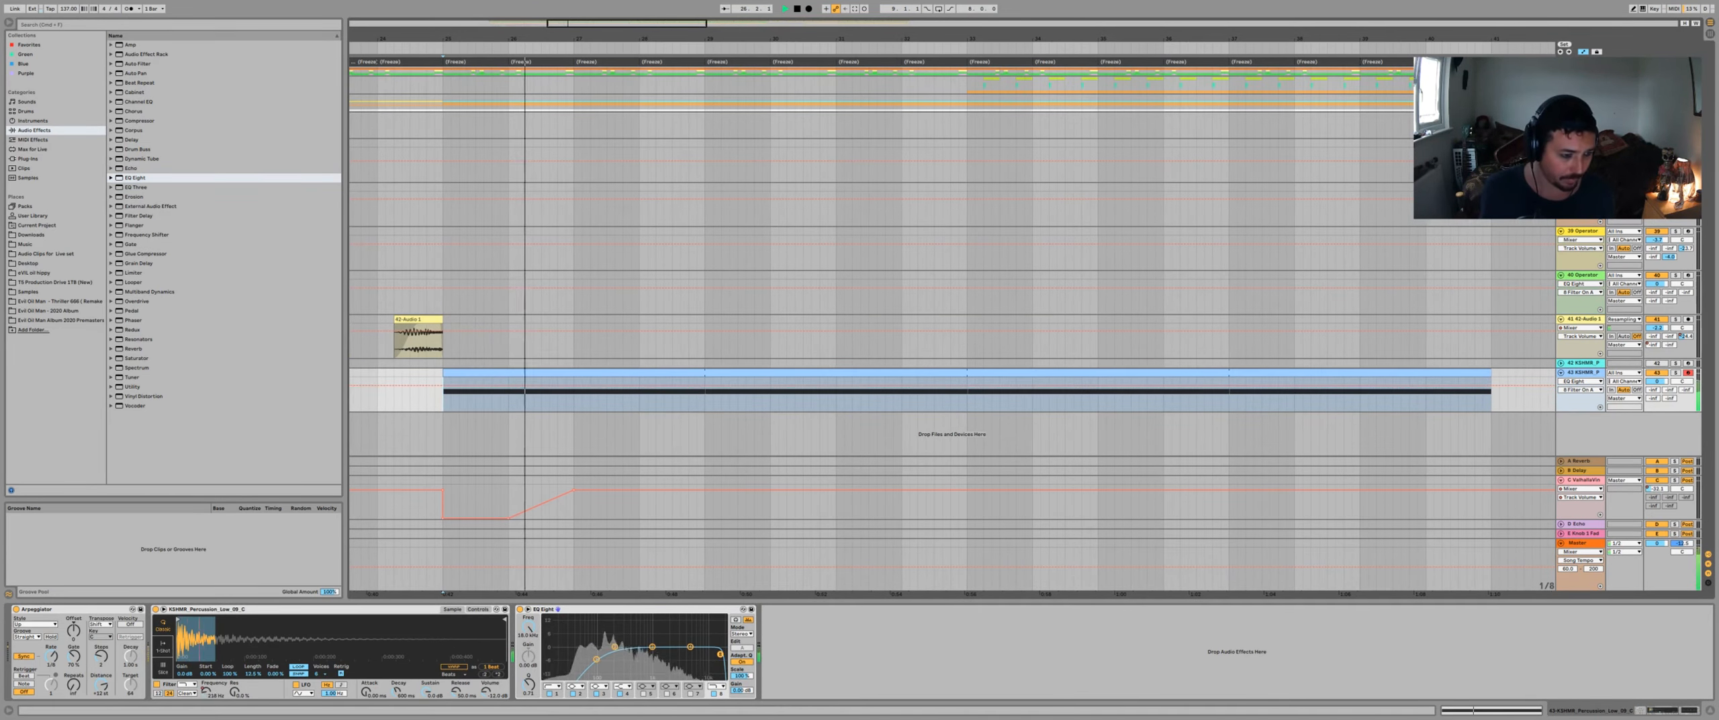
left_click(227, 687)
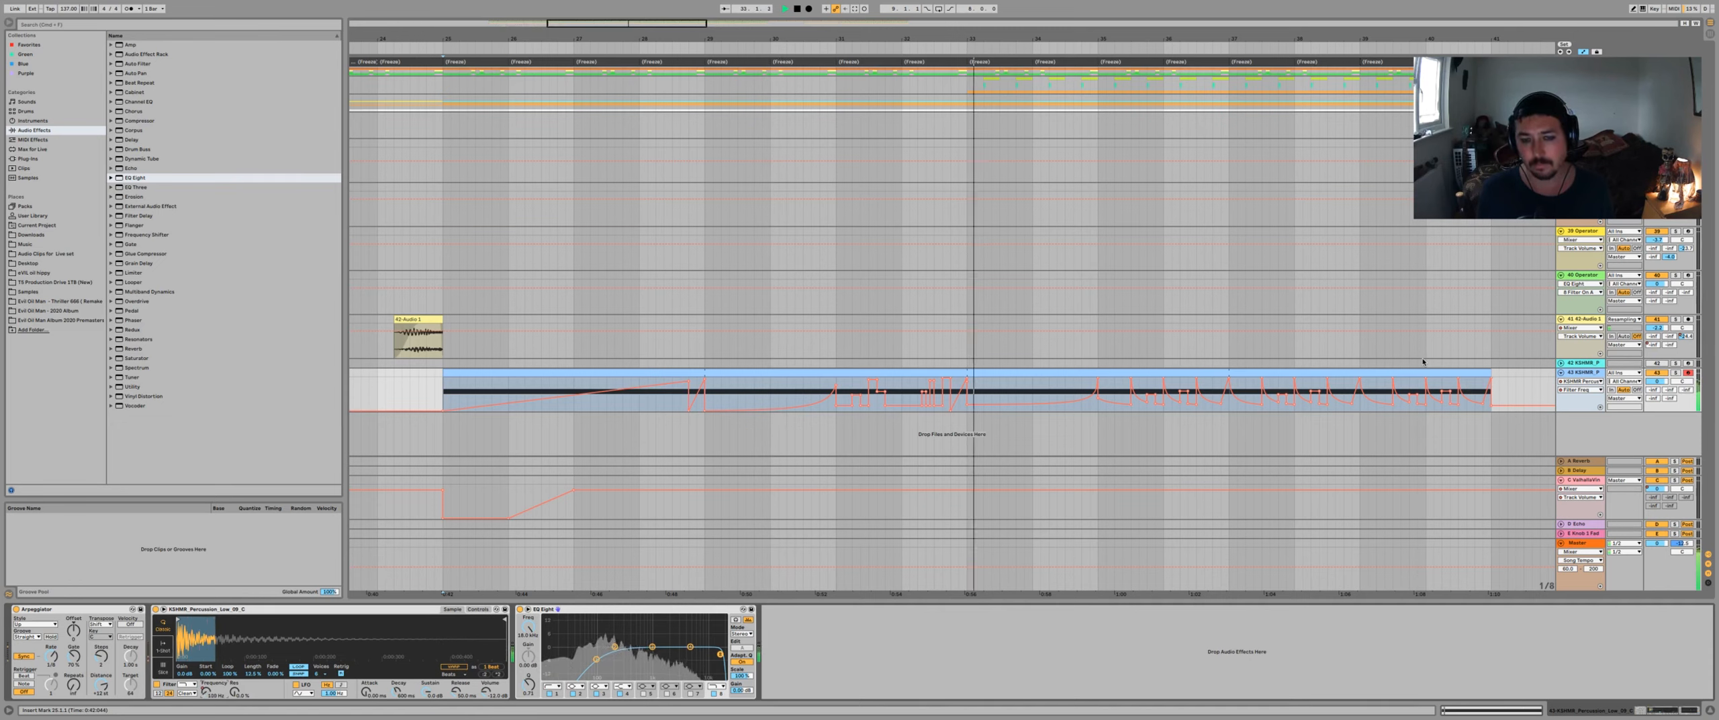
- Show the Arpeggiator's Gate automation on the percussion track and create a separate lane for each automated envelope
key("space")
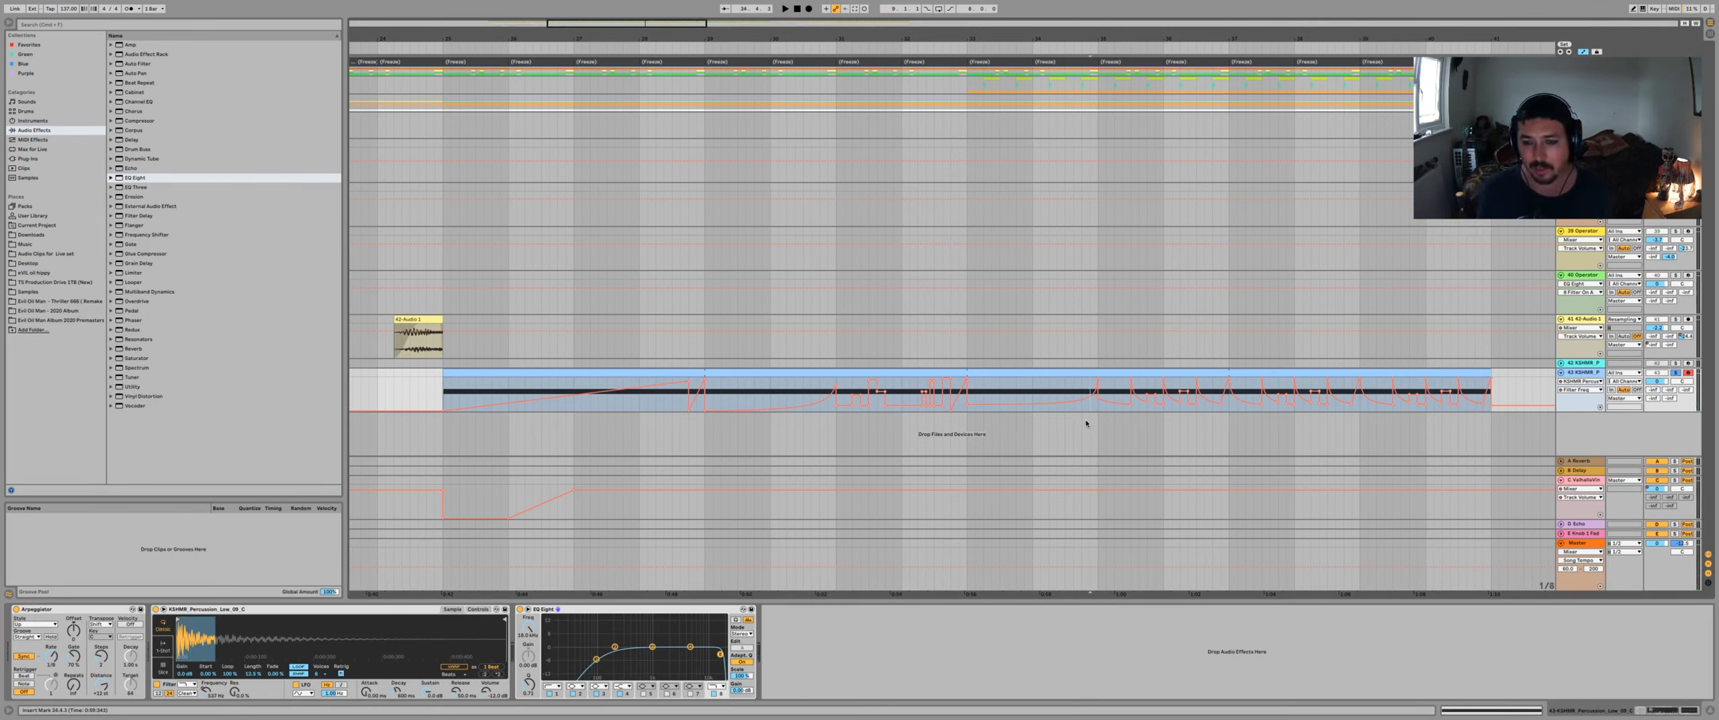
key("space")
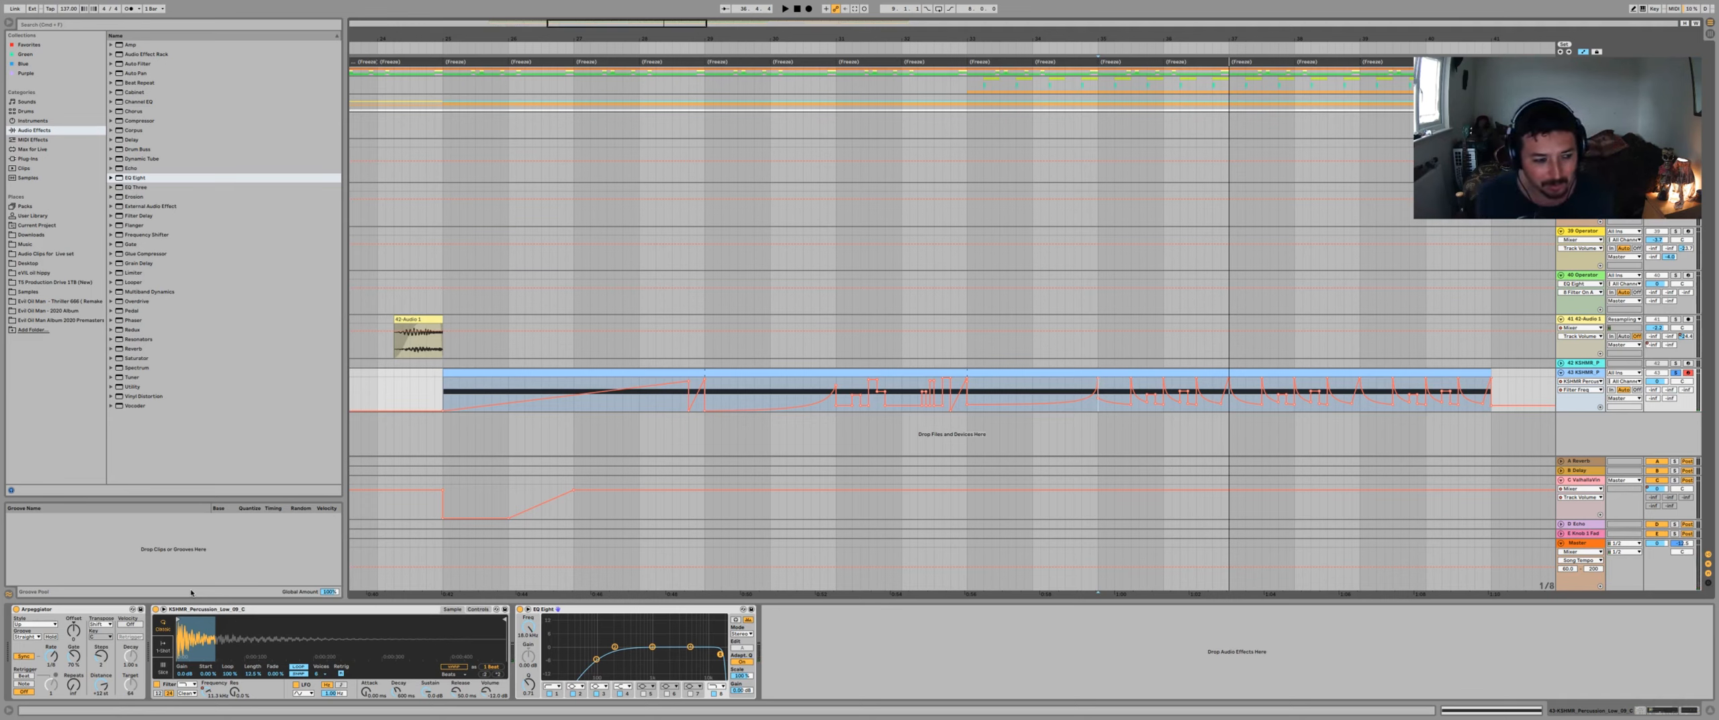
left_click(72, 659)
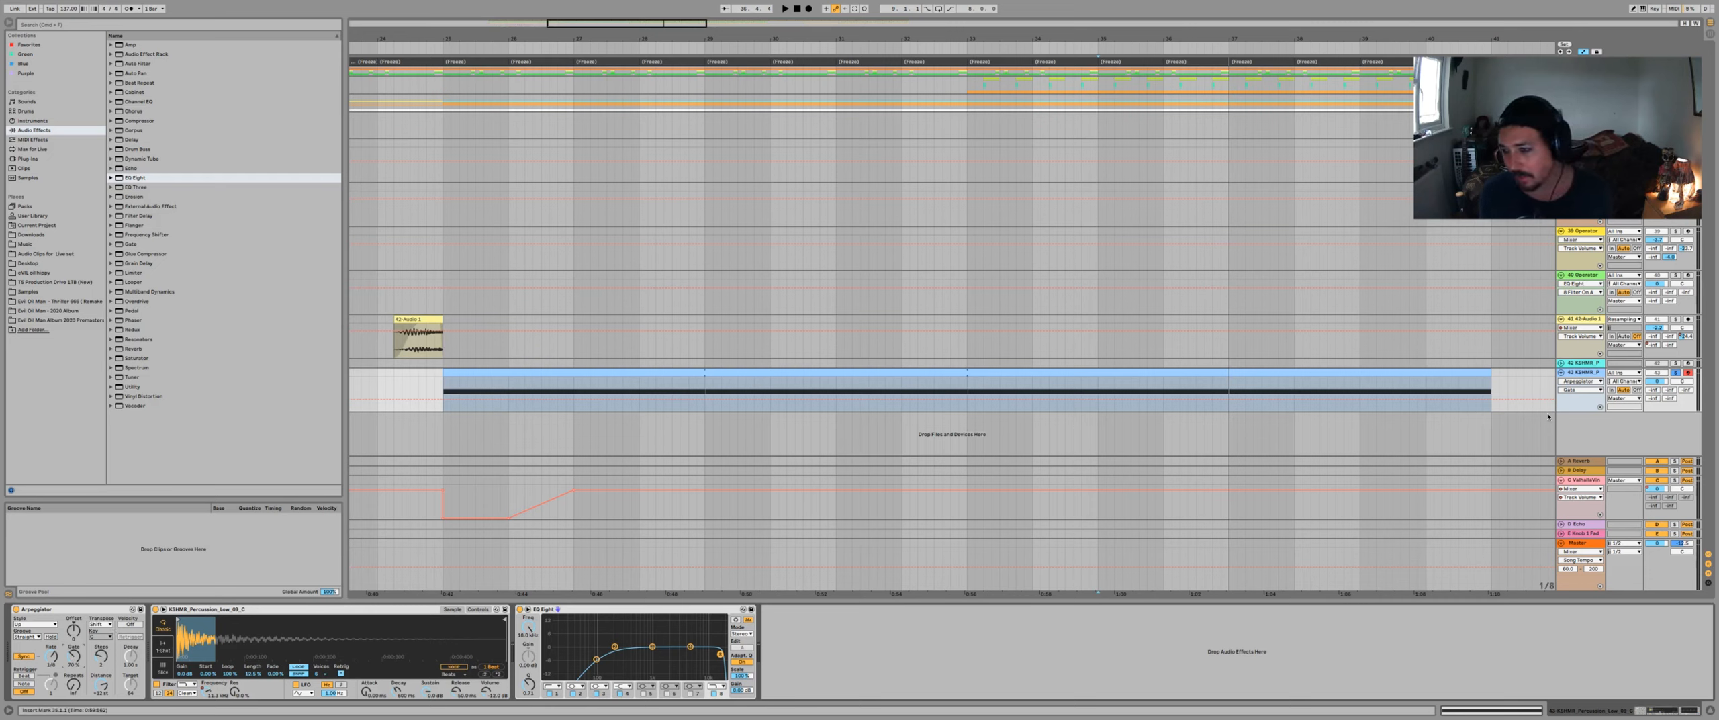
right_click(1574, 403)
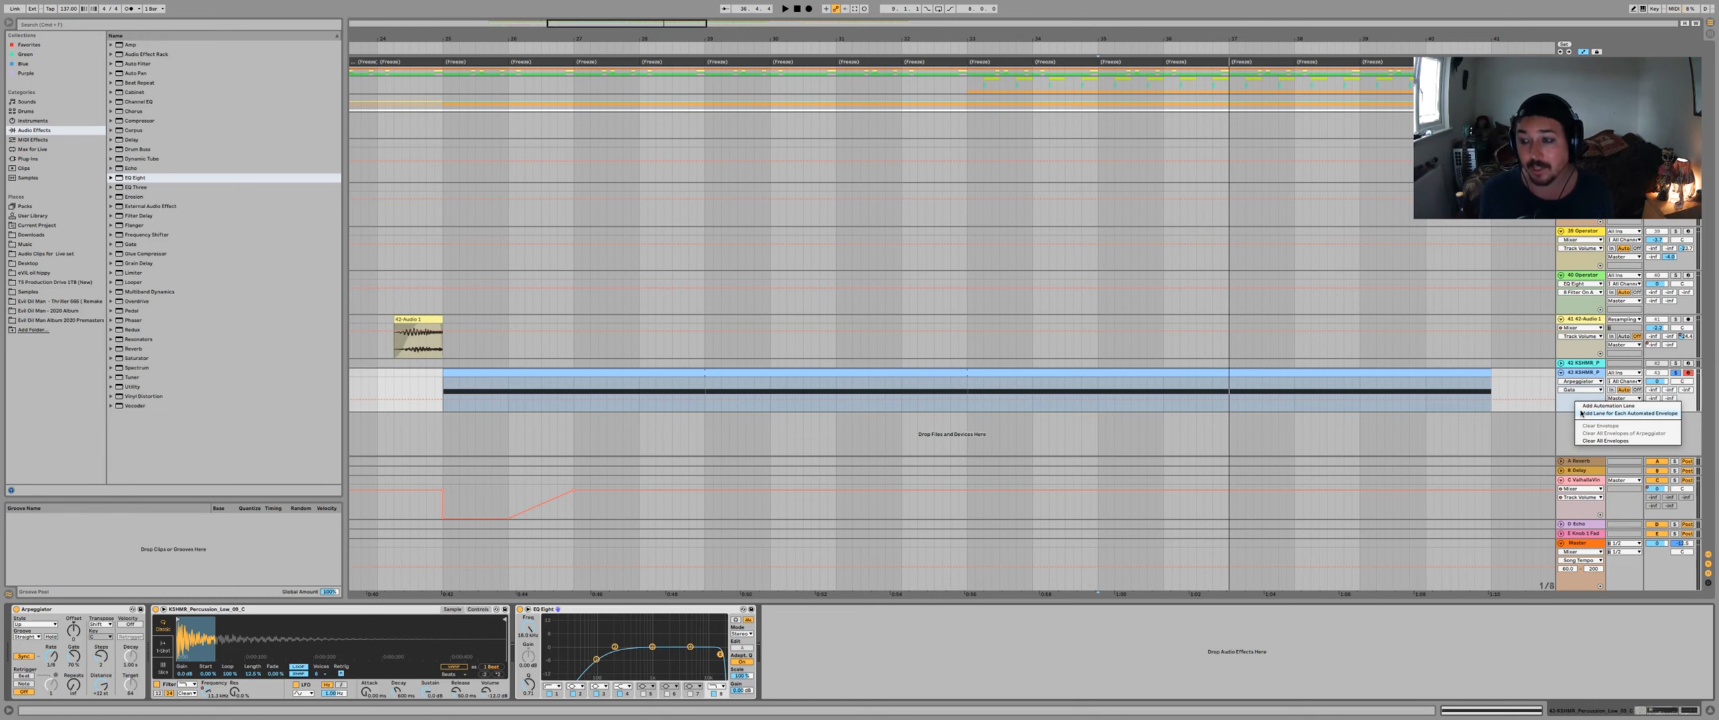
left_click(1581, 413)
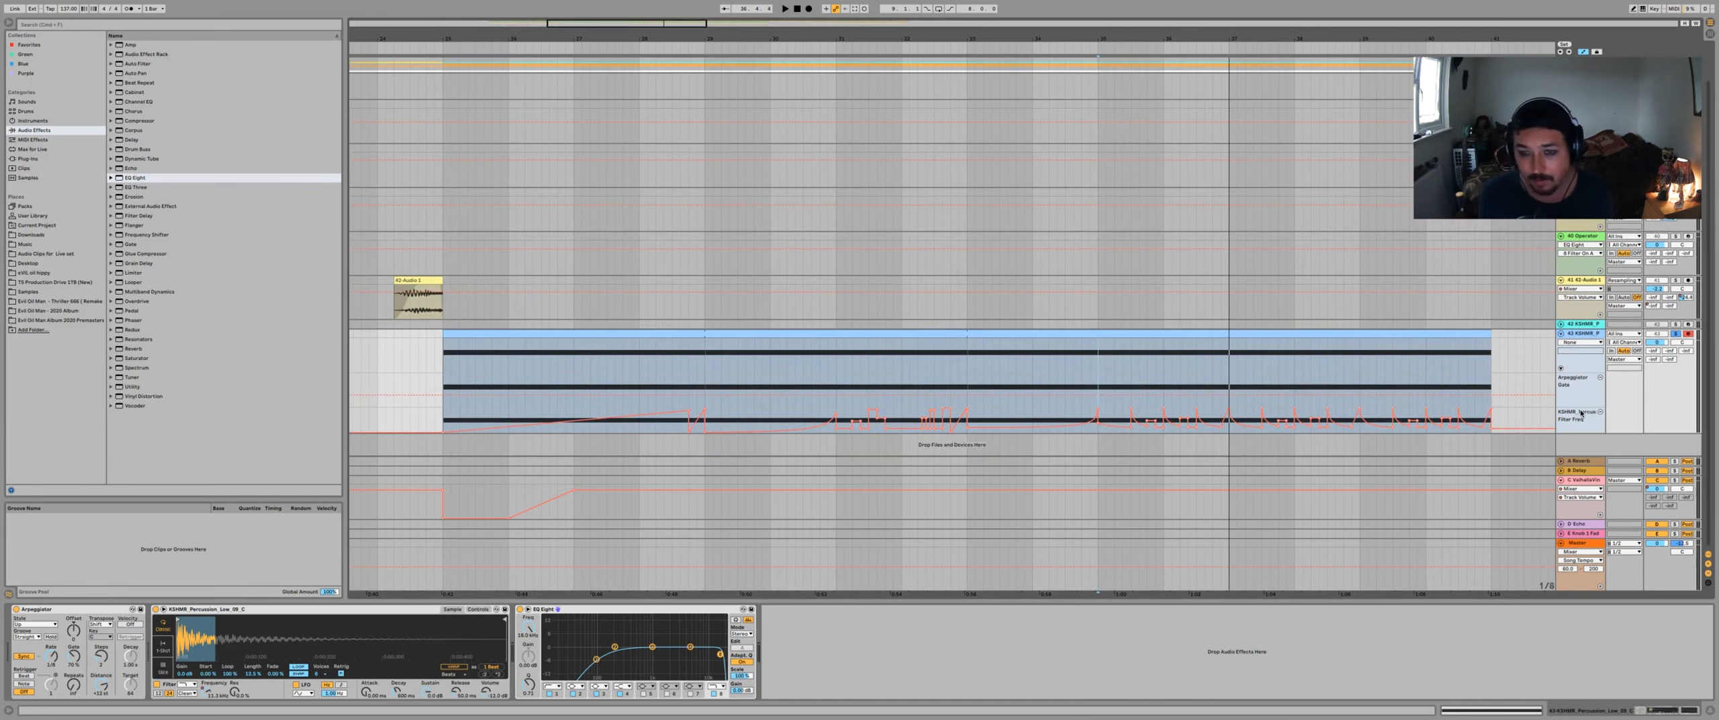
left_click(71, 664)
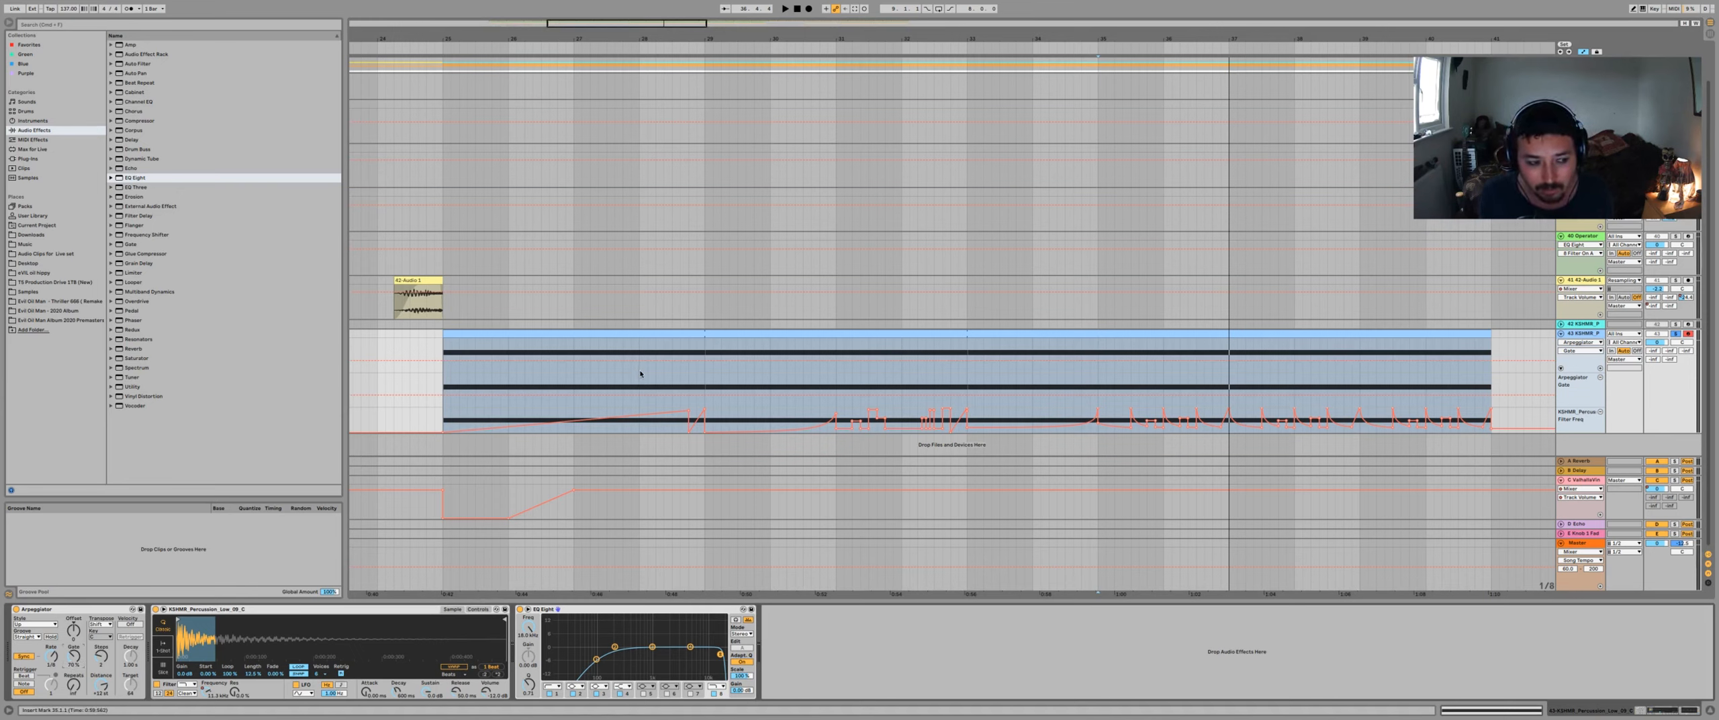
- Draw the first gate automation change early in the percussion clip and audition the passage repeatedly
left_click(574, 388)
key("space")
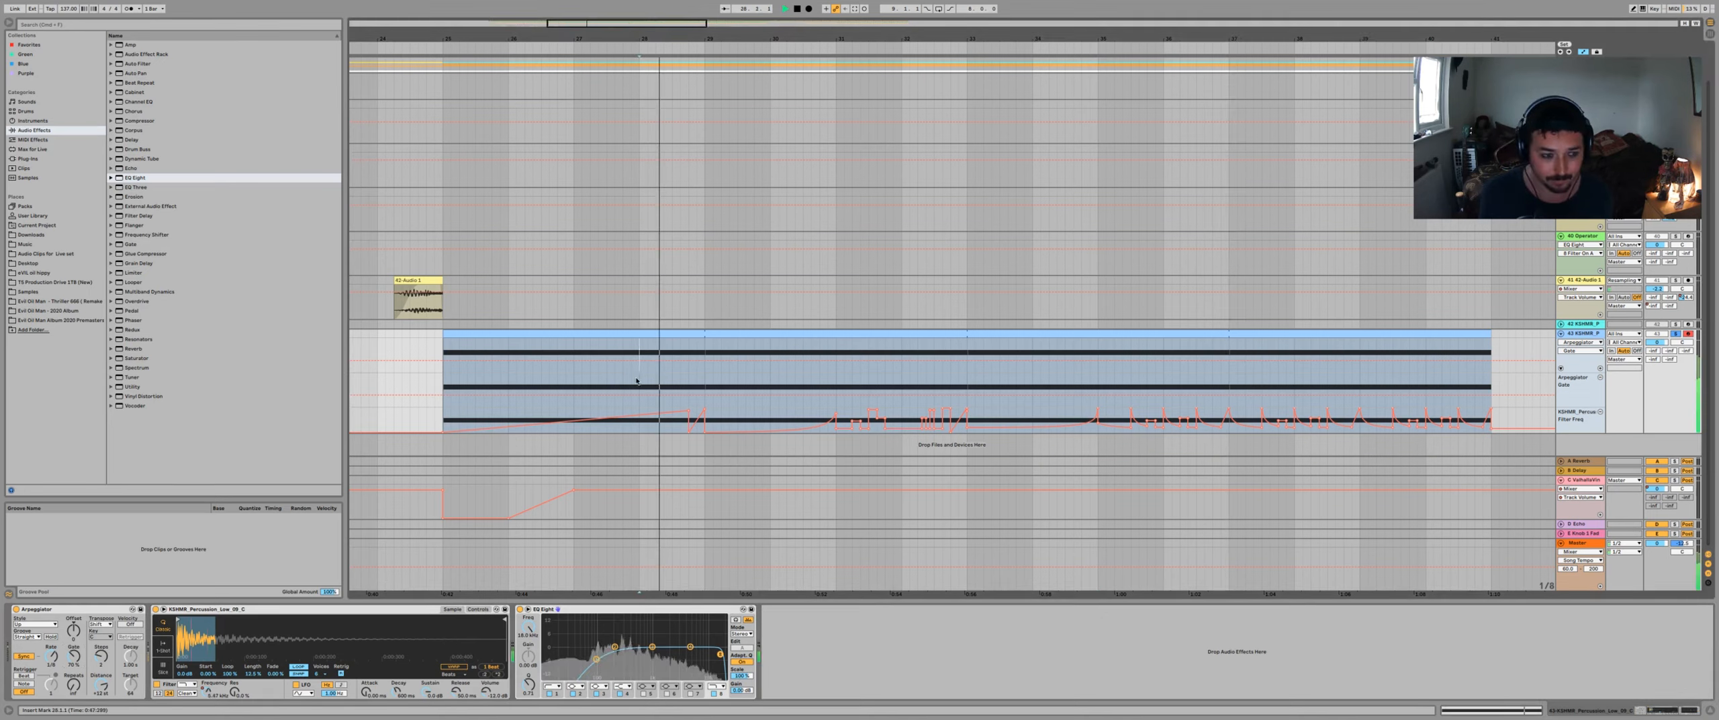
key("space")
key("space")
key("space")
key("space")
key("space")
key("space")
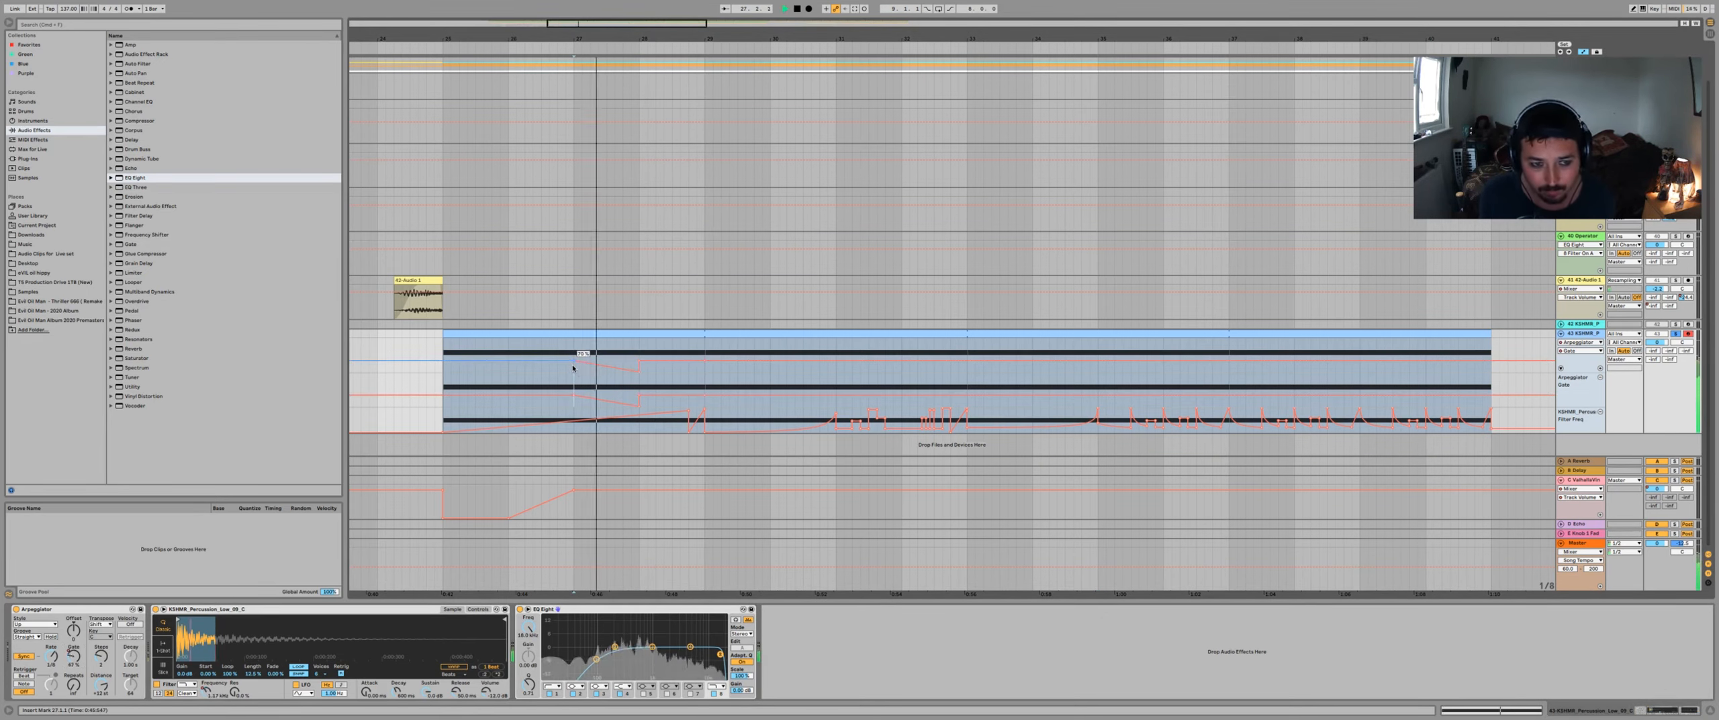
key("space")
- Extend the gate automation past its first dip, unsolo the percussion track and play it with the full mix
left_click_drag(688, 360, 689, 371)
left_click(663, 371)
key("space")
key("space")
left_click(1675, 334)
key("space")
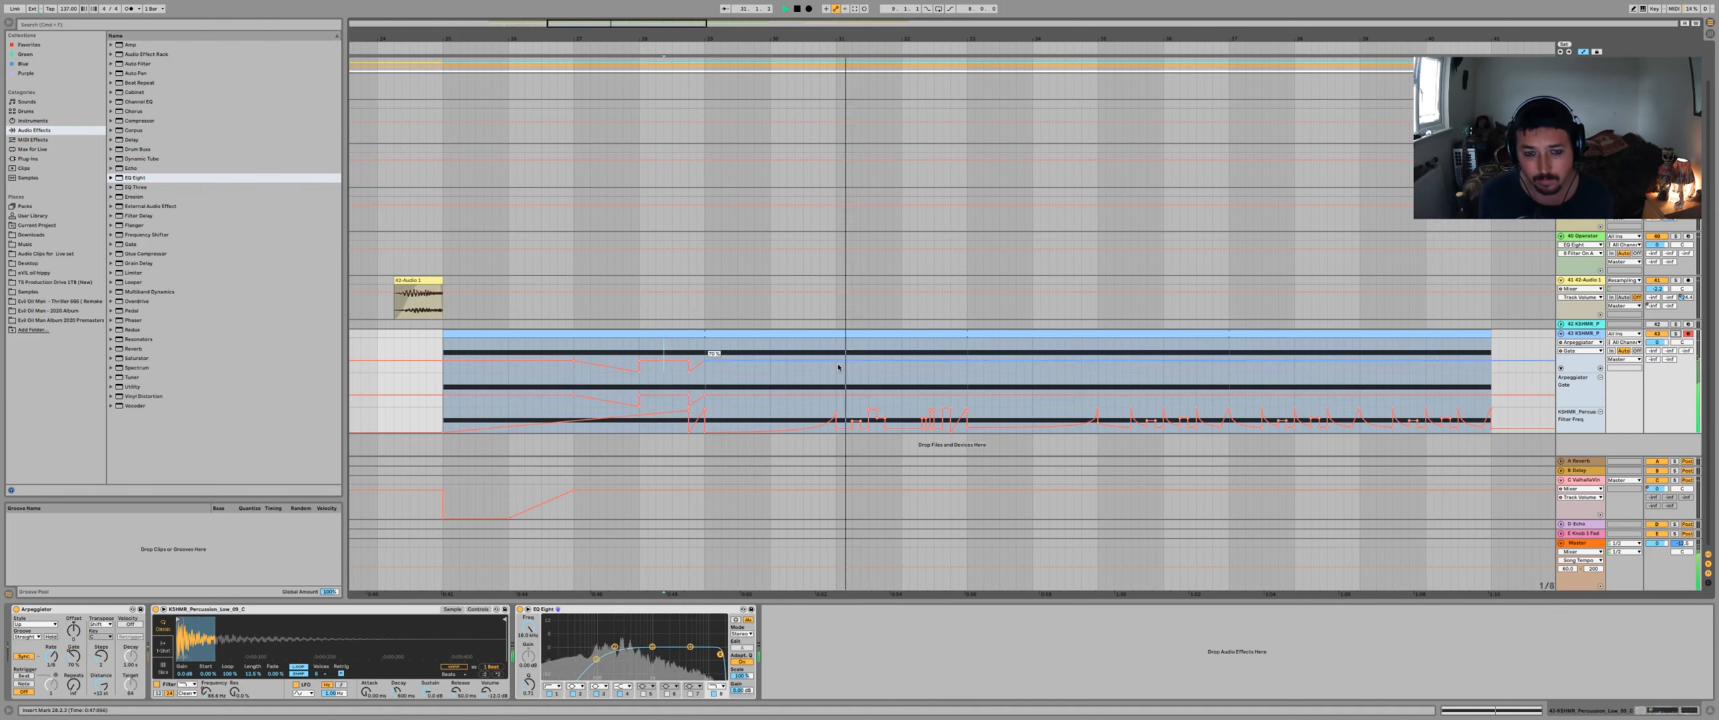
- Shape a gate automation dip and a short peak just before the middle of the percussion clip
left_click(868, 360)
left_click(884, 361)
left_click_drag(876, 361, 963, 350)
left_click(951, 360)
left_click(966, 361)
left_click(952, 346)
- Play the passage around the new gate peak several times within the full mix
key("space")
key("space")
key("space")
key("space")
key("space")
key("space")
left_click(942, 352)
key("space")
key("space")
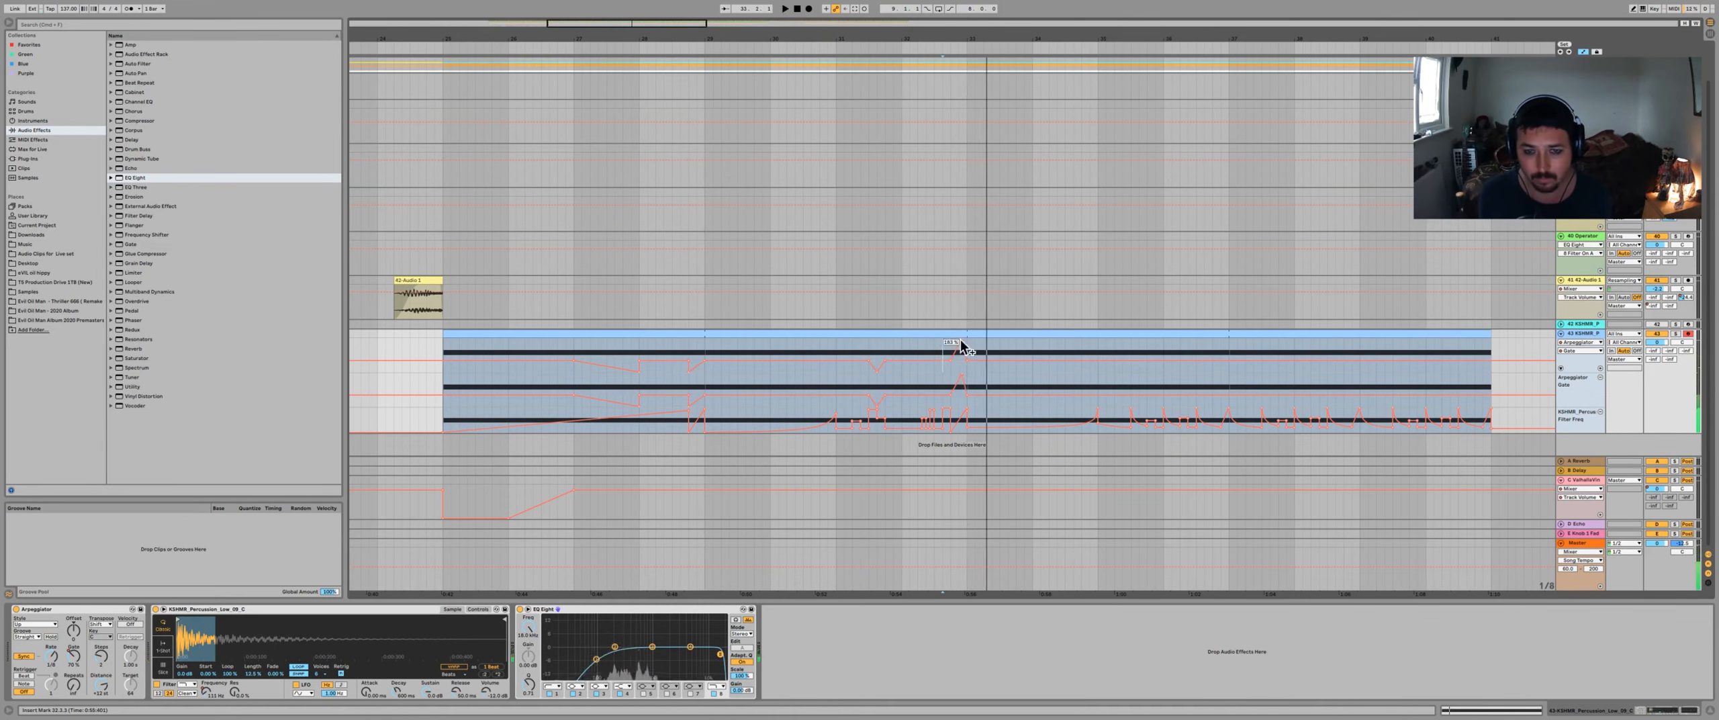
- Add short gate automation peaks and a dip from the clip's midpoint to about three quarters of its length
left_click(1025, 350)
left_click(1028, 344)
left_click(959, 49)
left_click(1094, 344)
left_click(1159, 344)
left_click(1184, 370)
left_click(1159, 47)
left_click(1248, 370)
left_click(1273, 352)
key("space")
- Refine the gate peaks in the clip's second half and add more variations up to its end
left_click(1028, 352)
left_click_drag(1216, 352, 1224, 352)
left_click(1315, 345)
left_click(1347, 344)
left_click(1413, 347)
left_click(1454, 370)
key("space")
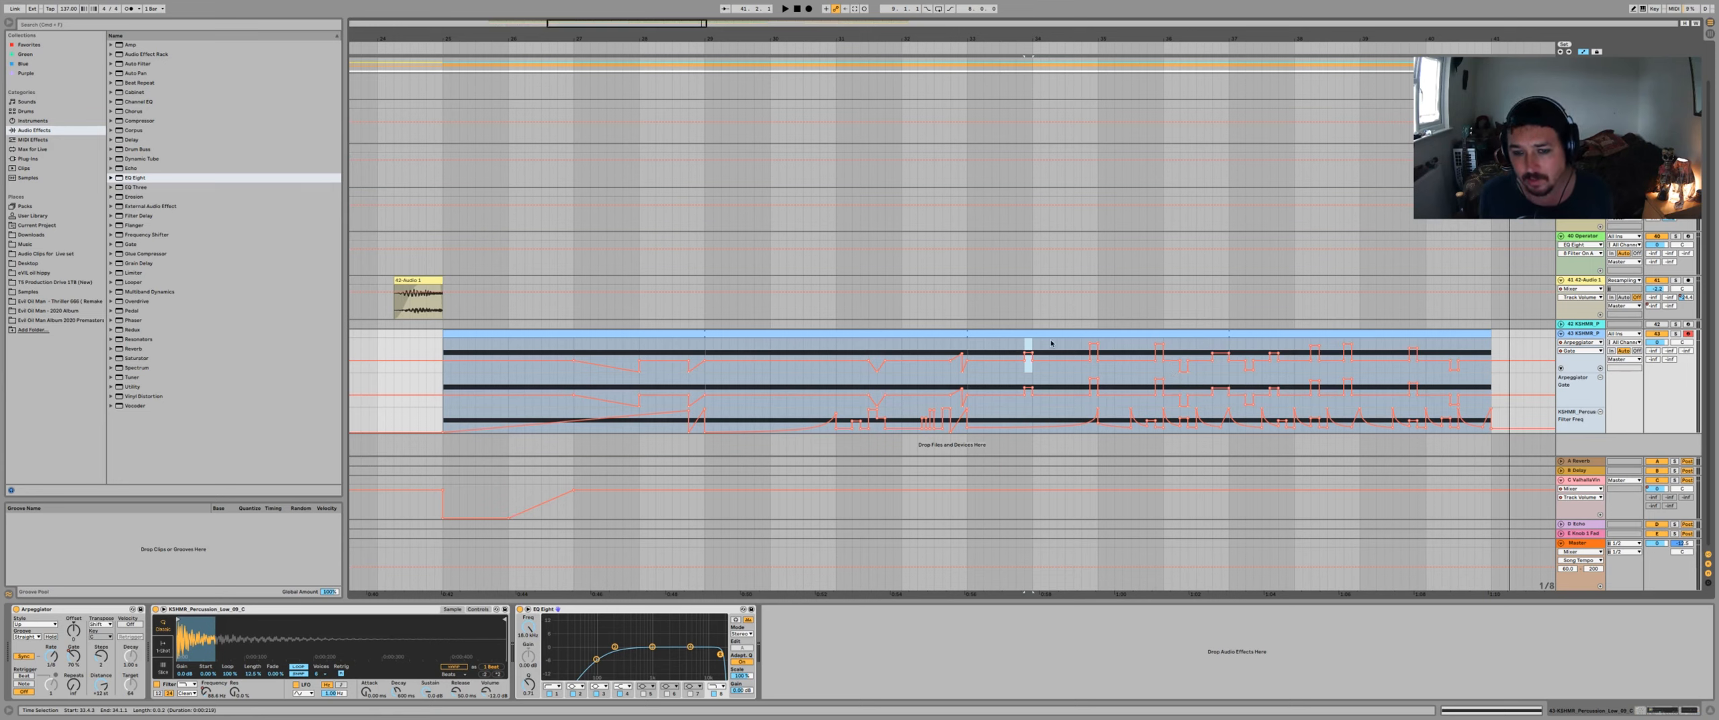
- Play the second half of the percussion clip to check the finished gate automation
left_click(1011, 347)
key("space")
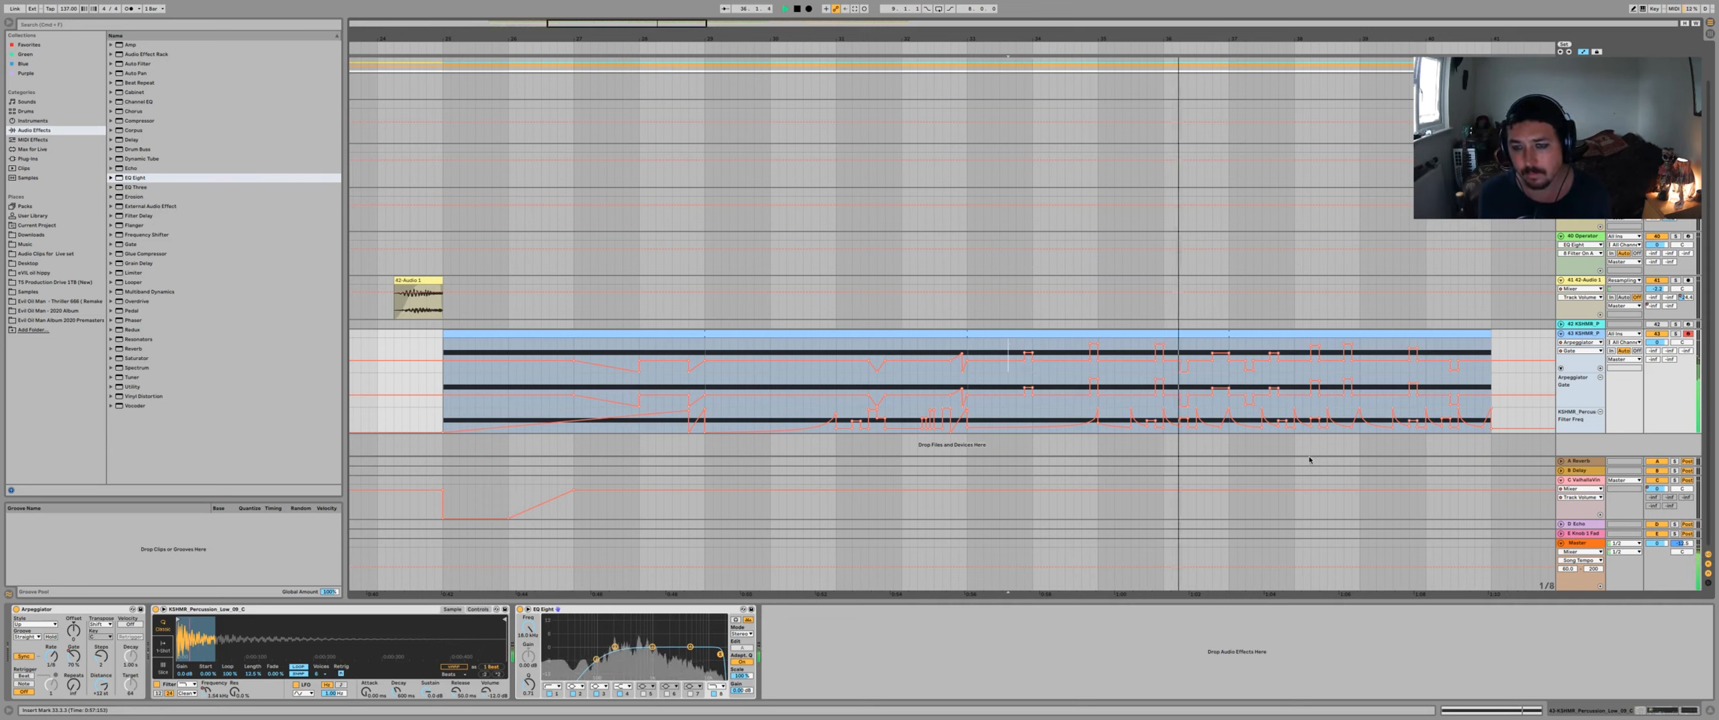
key("space")
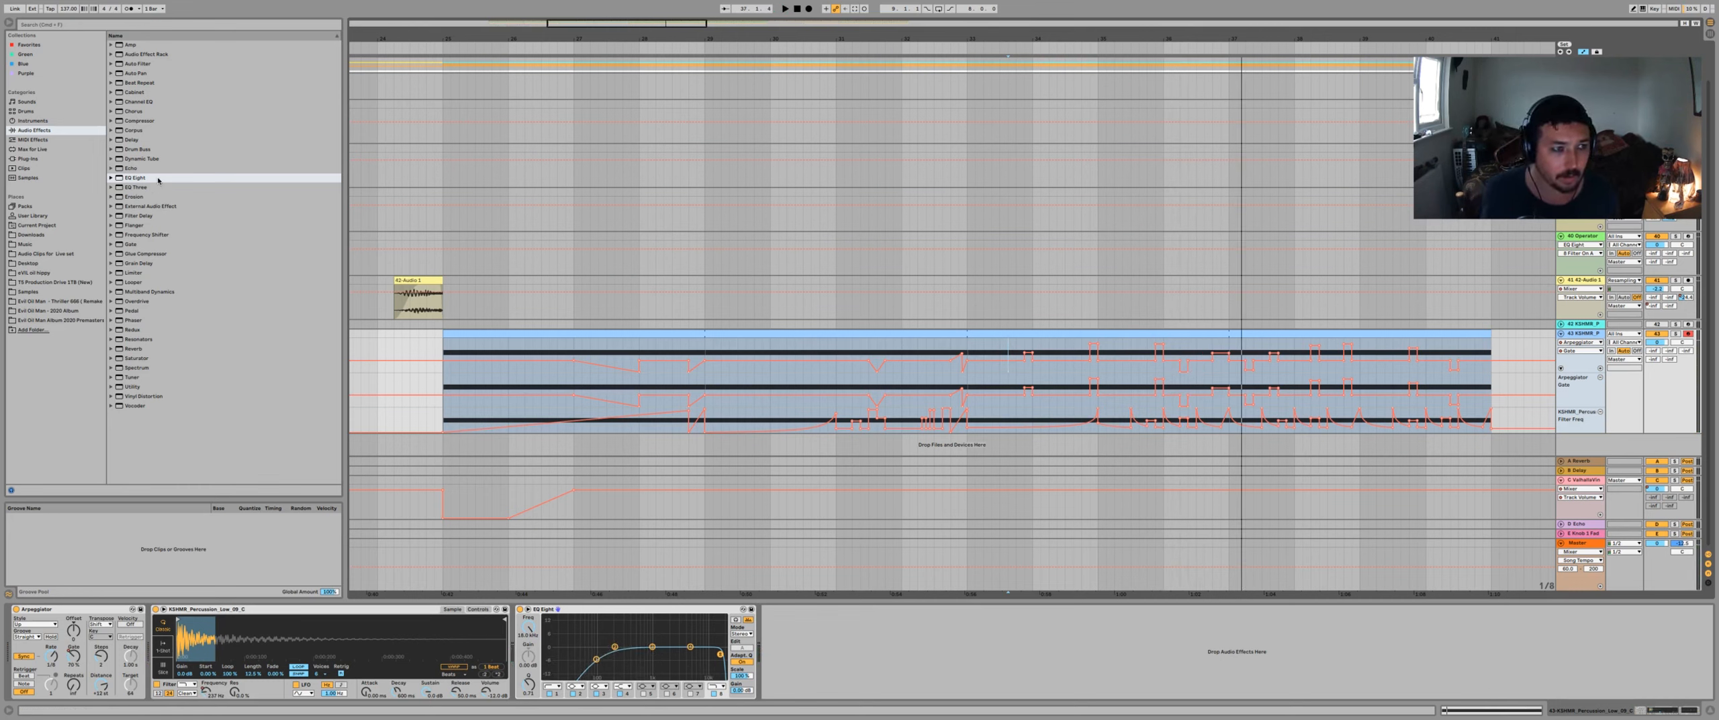
- Add a Compressor after EQ Eight, sidechain it from the sidechain track and lower its threshold during playback
double_click(139, 121)
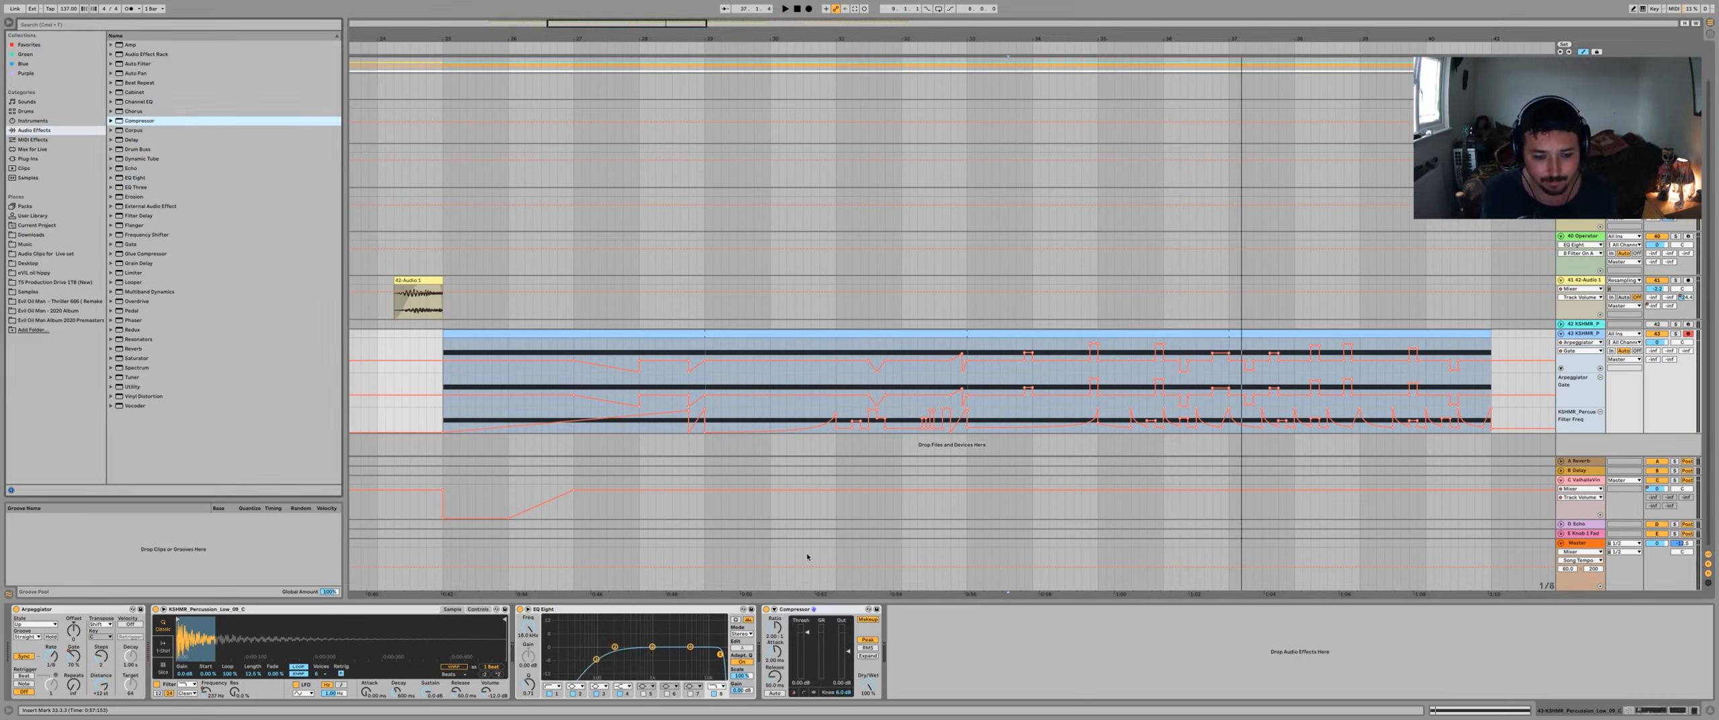
left_click(774, 609)
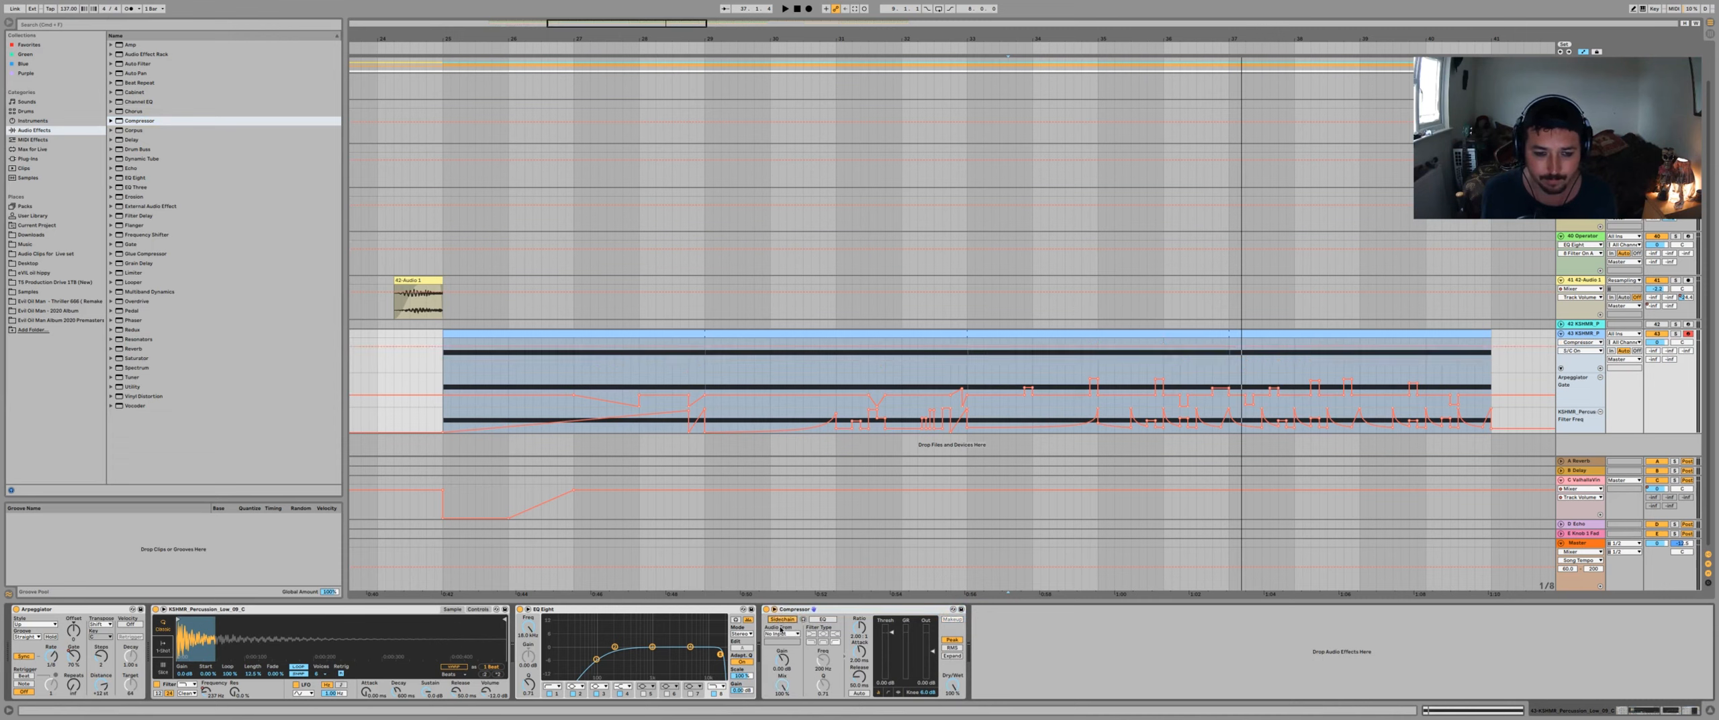
left_click(781, 633)
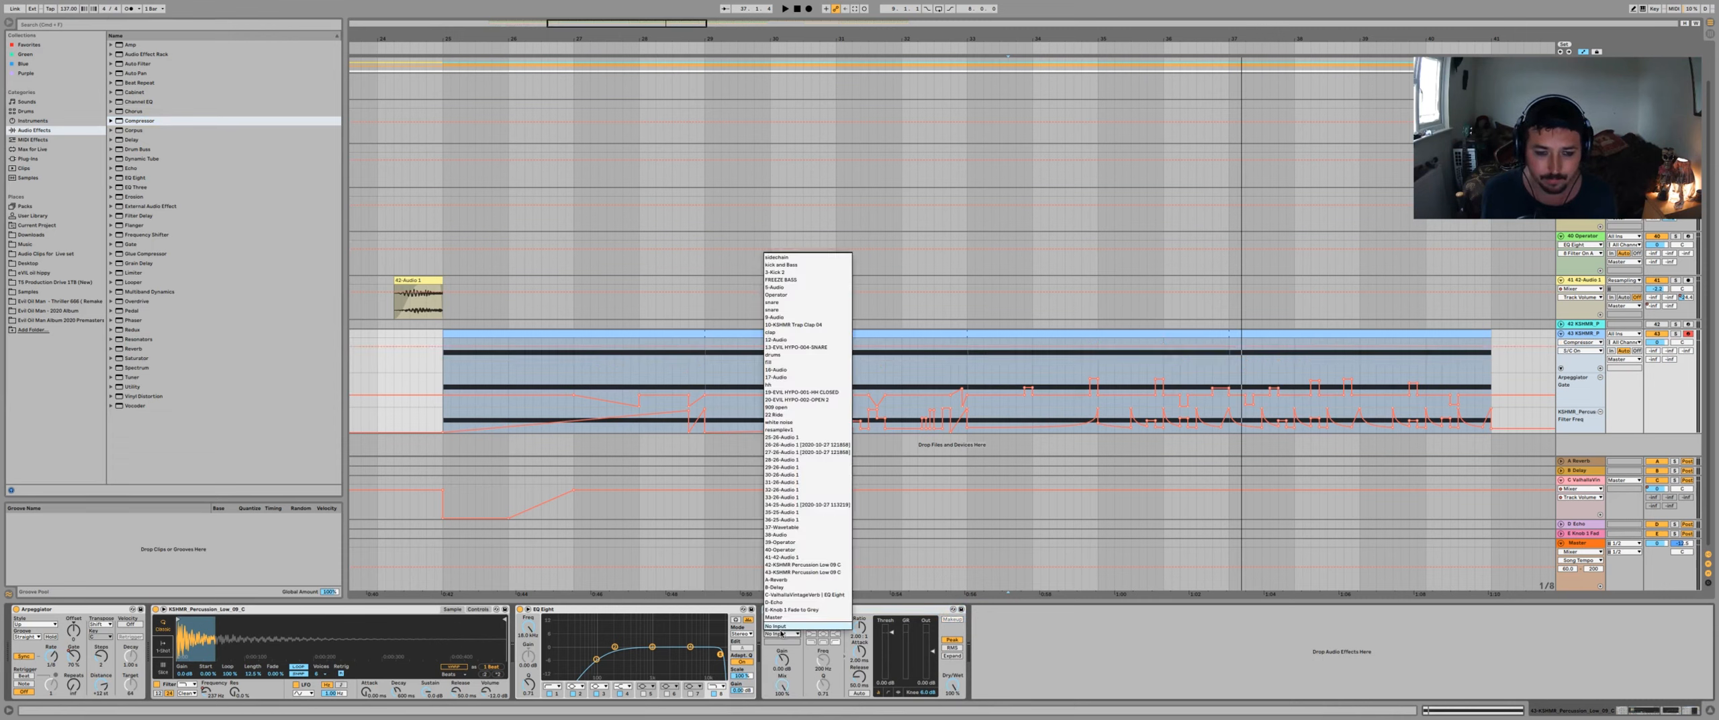
left_click(783, 257)
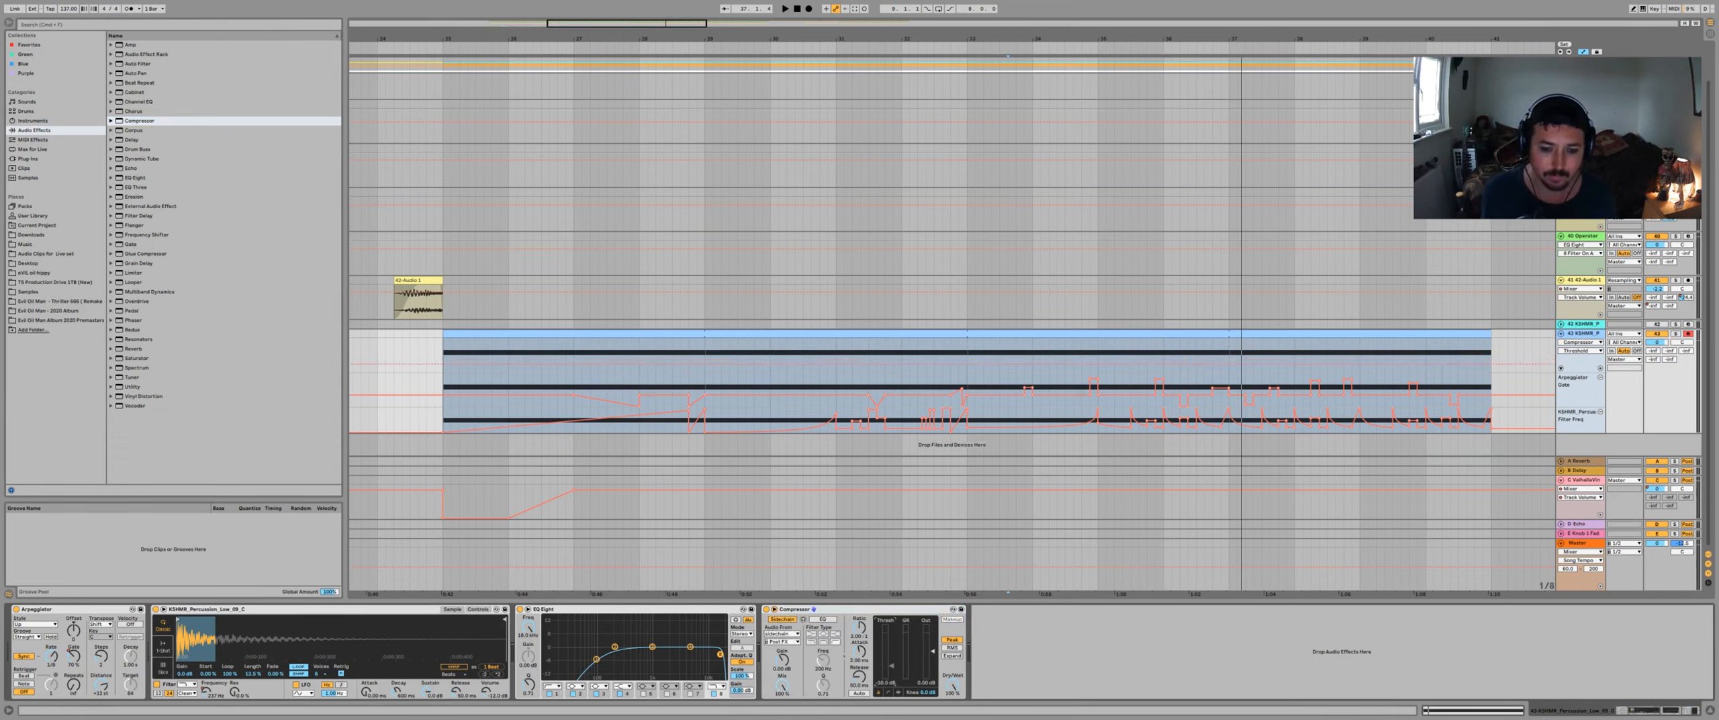
key("space")
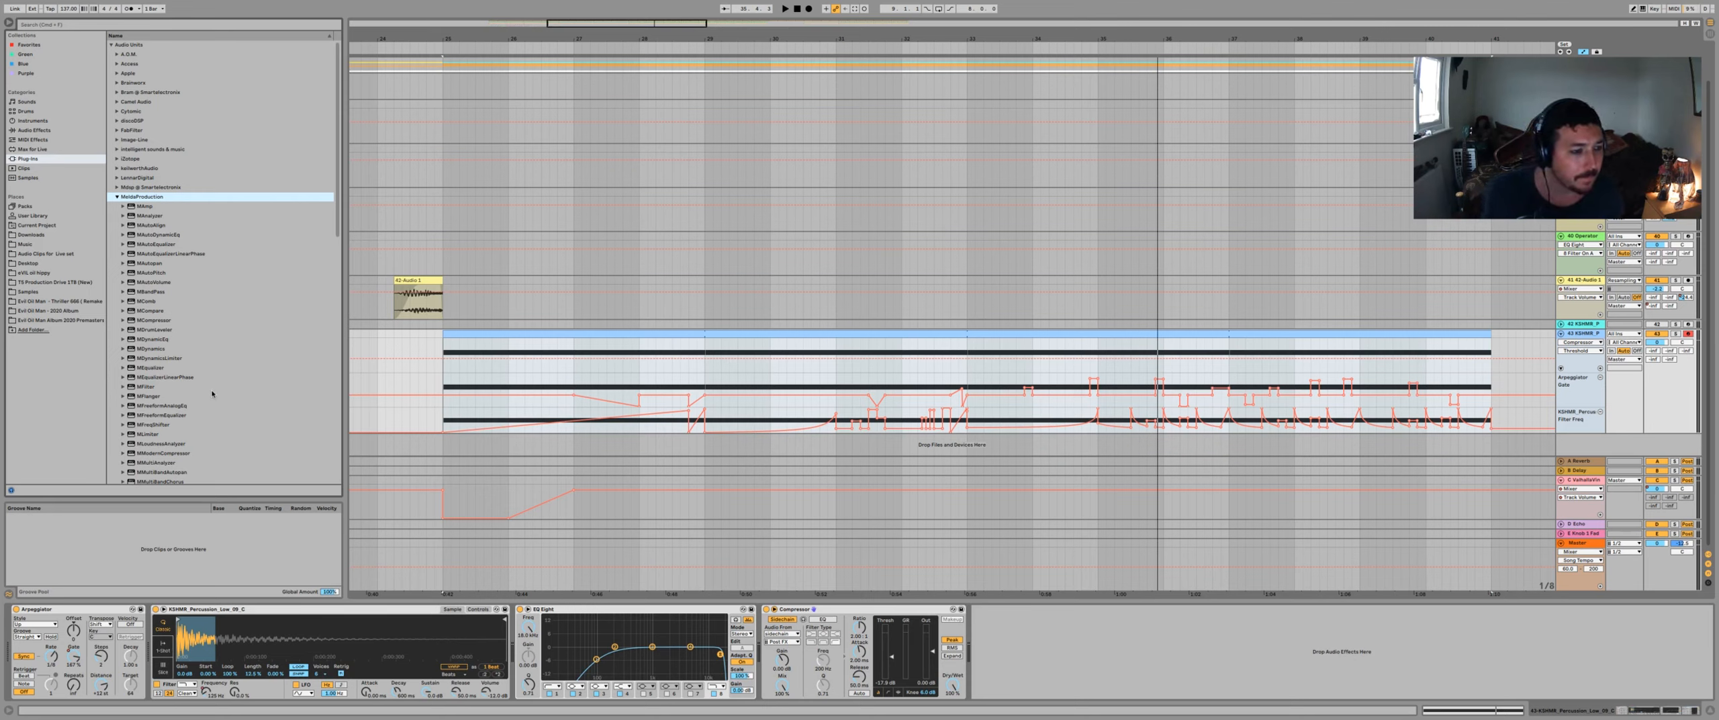
- Find MMultiBandFlanger among the MeldaProduction plug-ins and add it after the Compressor on the percussion track
scroll(213, 394, "down", 3)
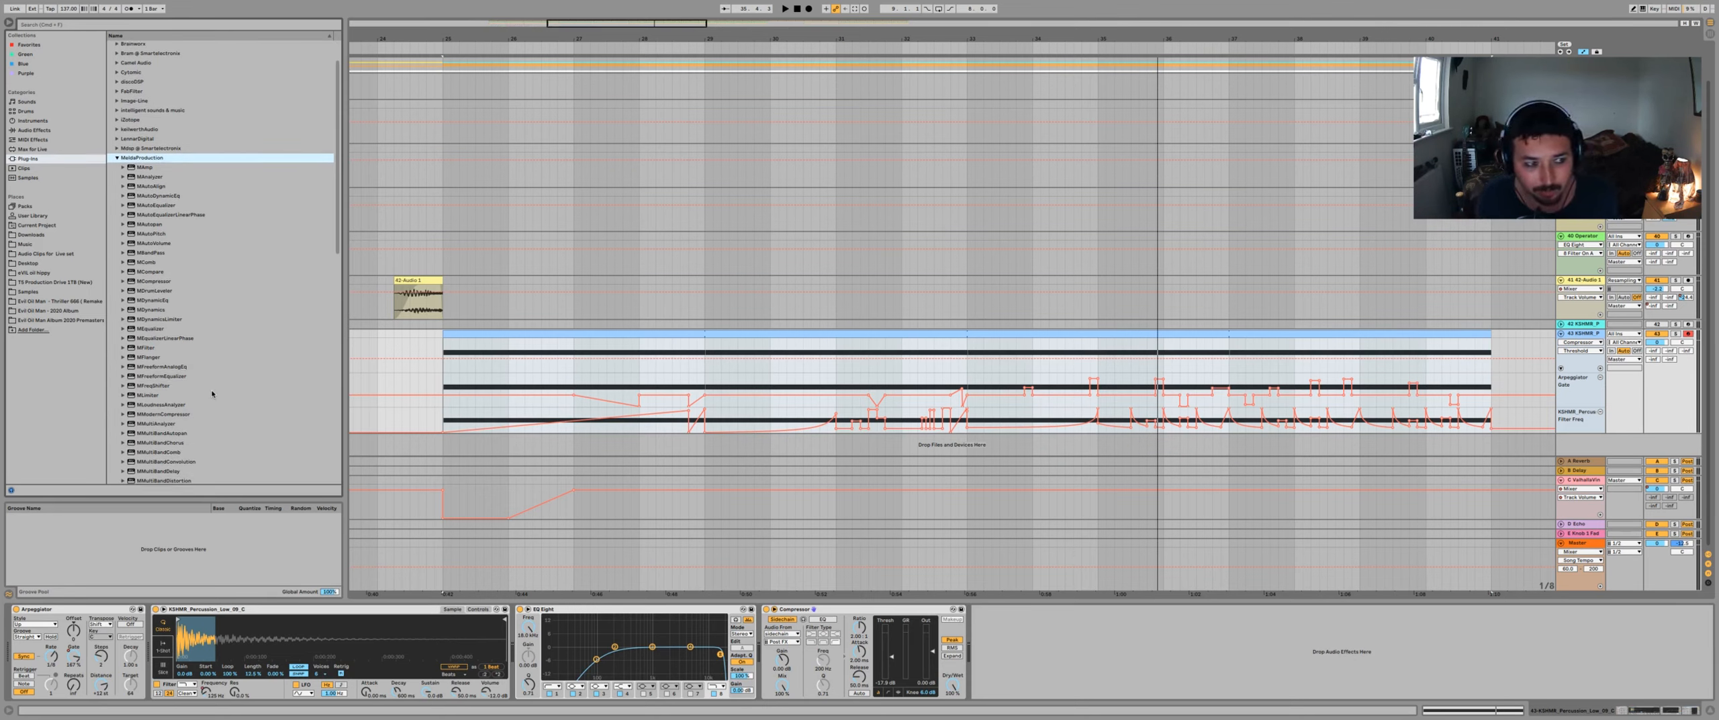
scroll(212, 394, "down", 3)
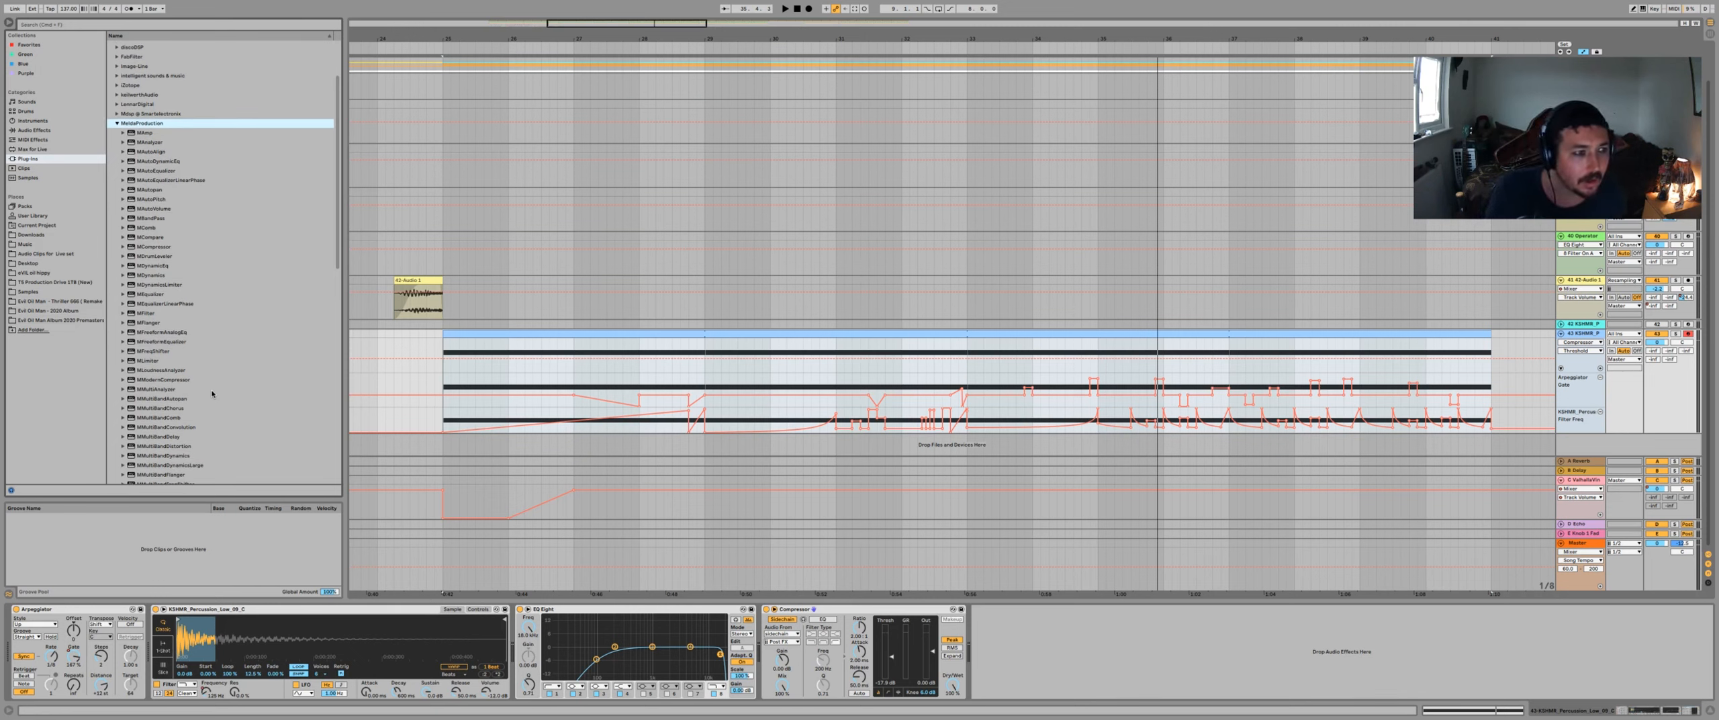
scroll(212, 394, "down", 5)
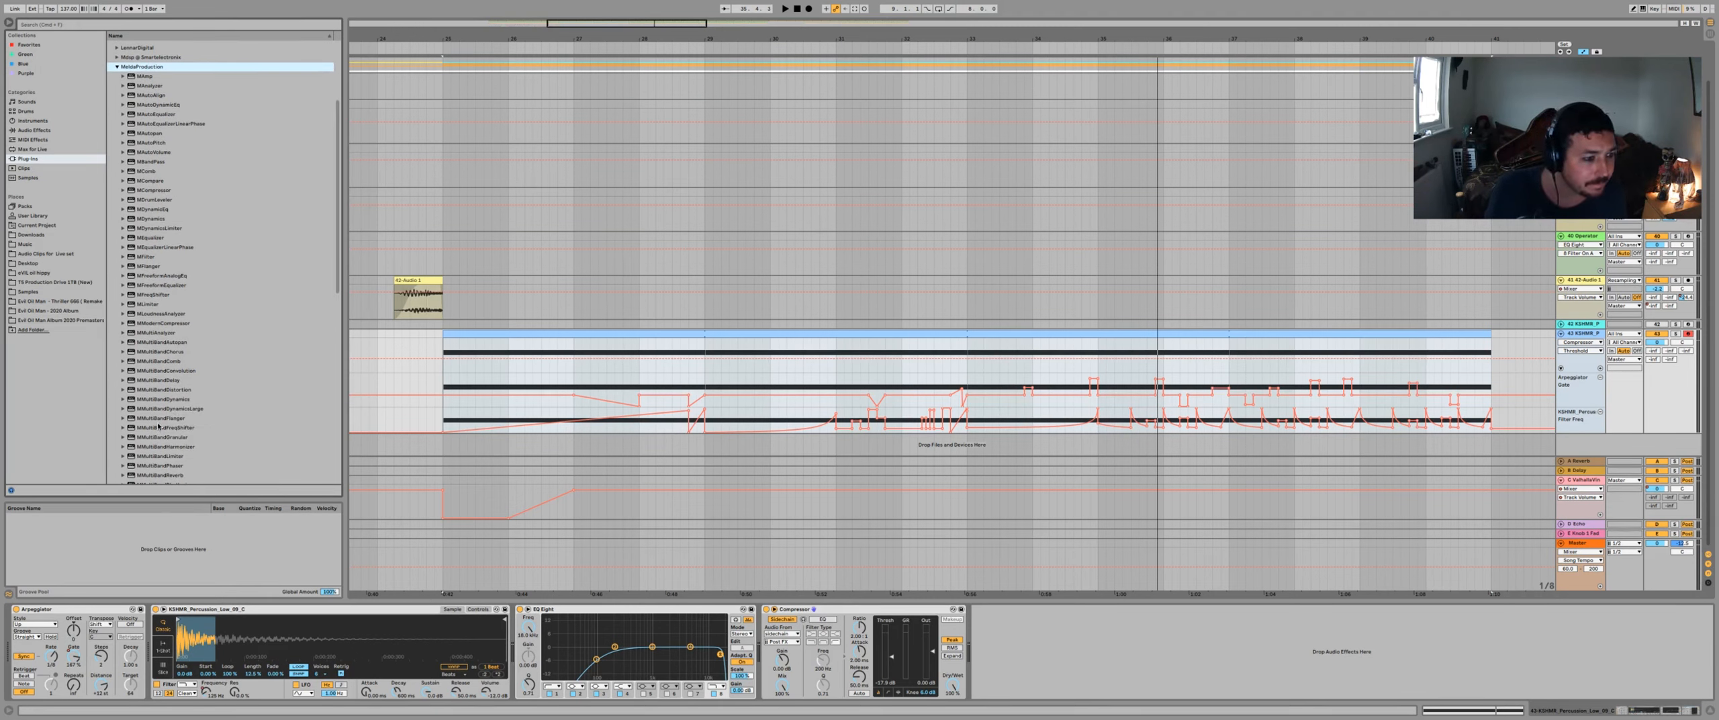
left_click(158, 418)
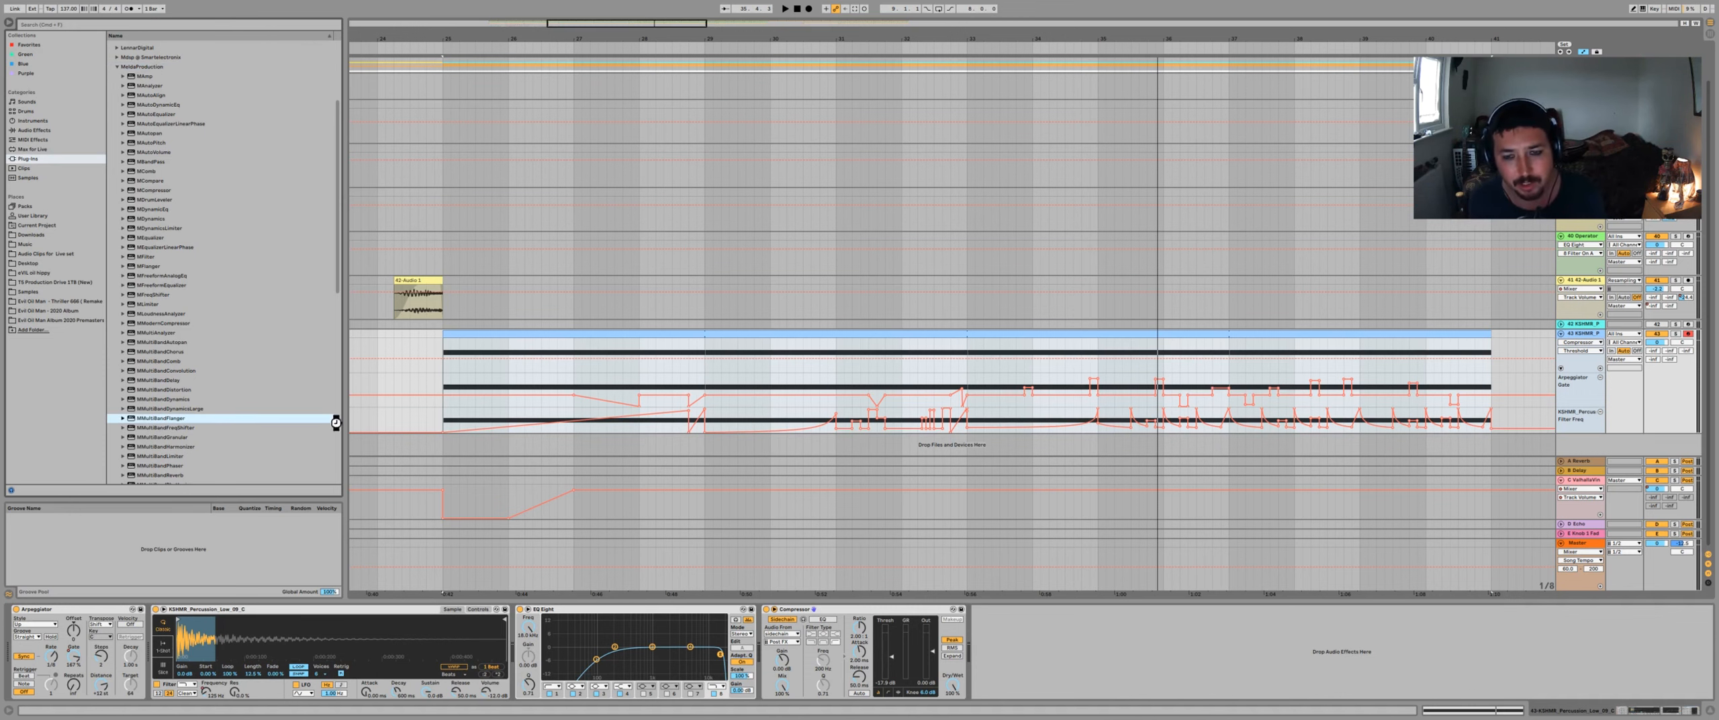
left_click_drag(535, 419, 727, 388)
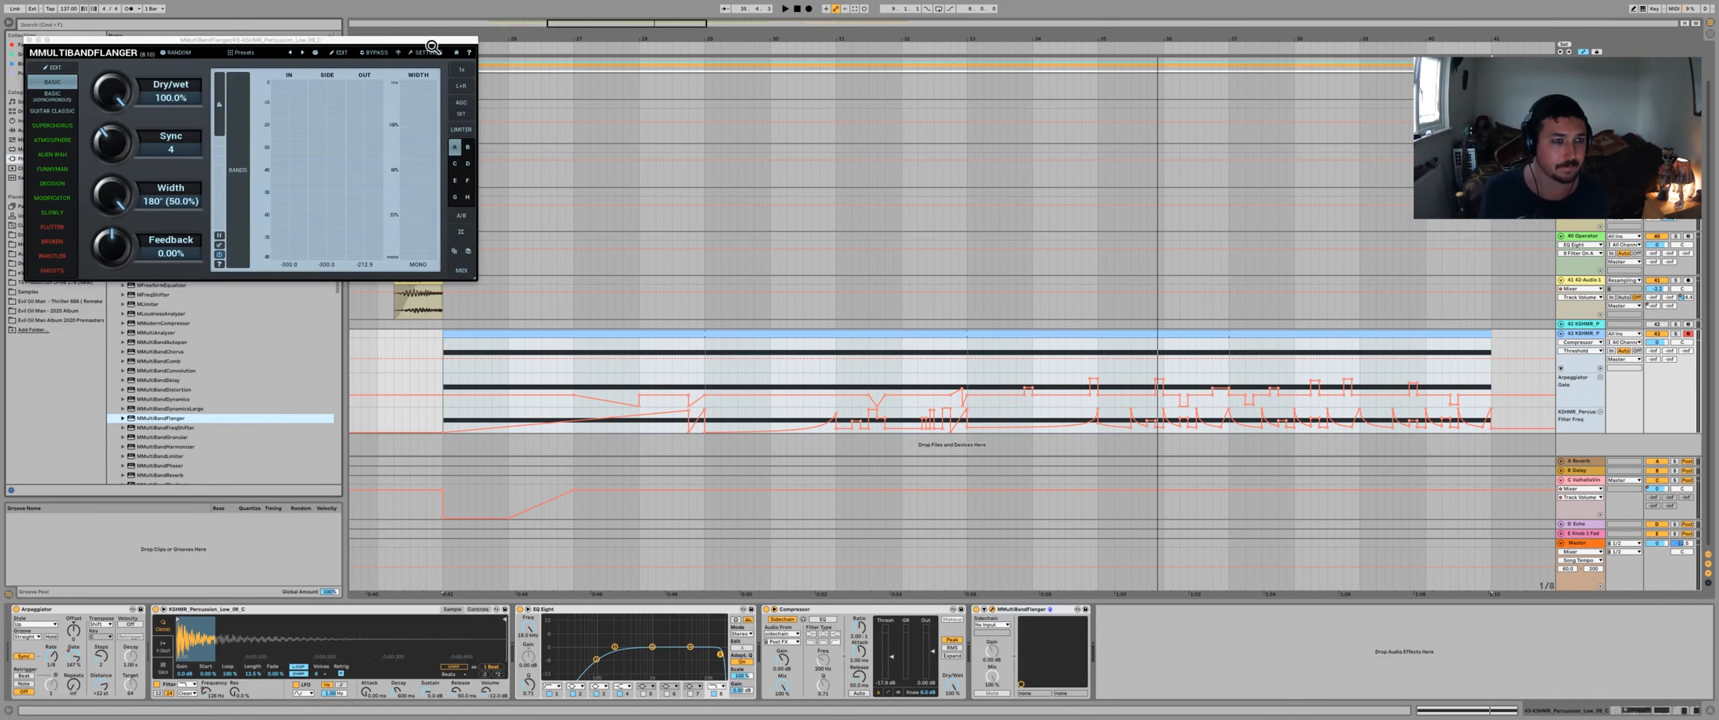
- Move the flanger window clear of the browser and play the percussion clip through it while trying the dry/wet amount
left_click_drag(432, 45, 1400, 84)
key("space")
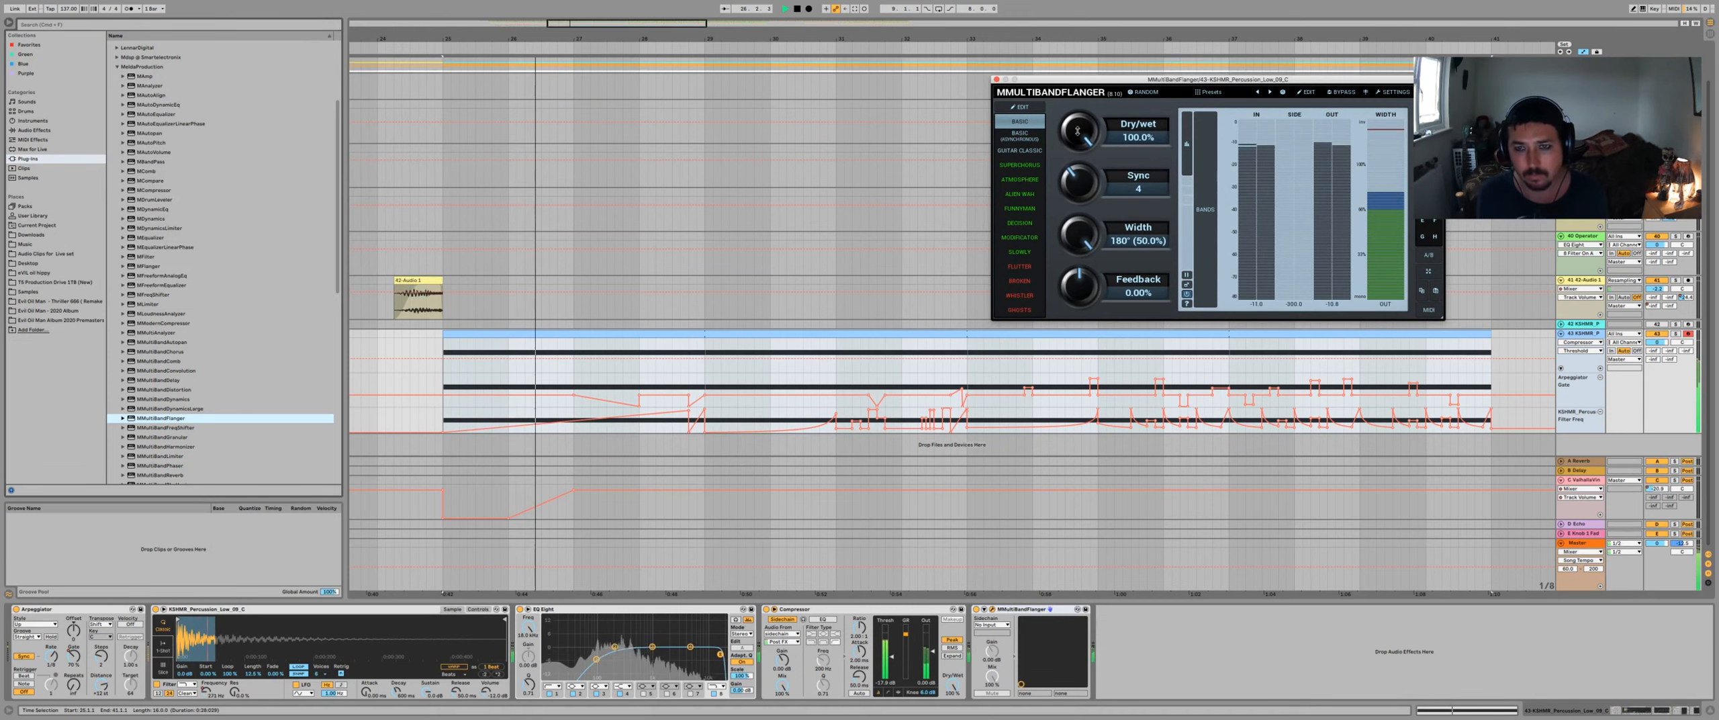
left_click_drag(1076, 132, 1081, 75)
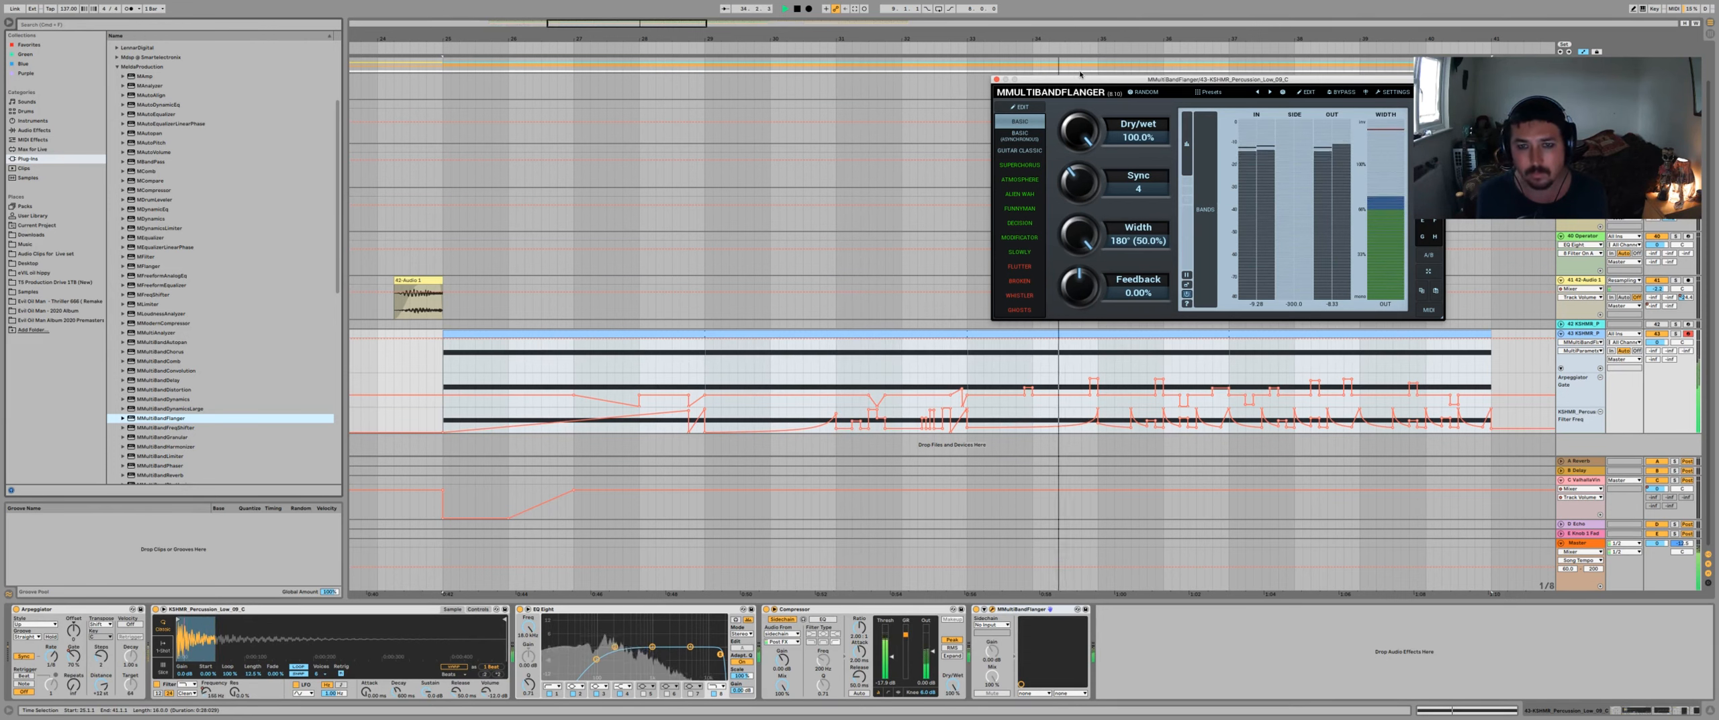
key("space")
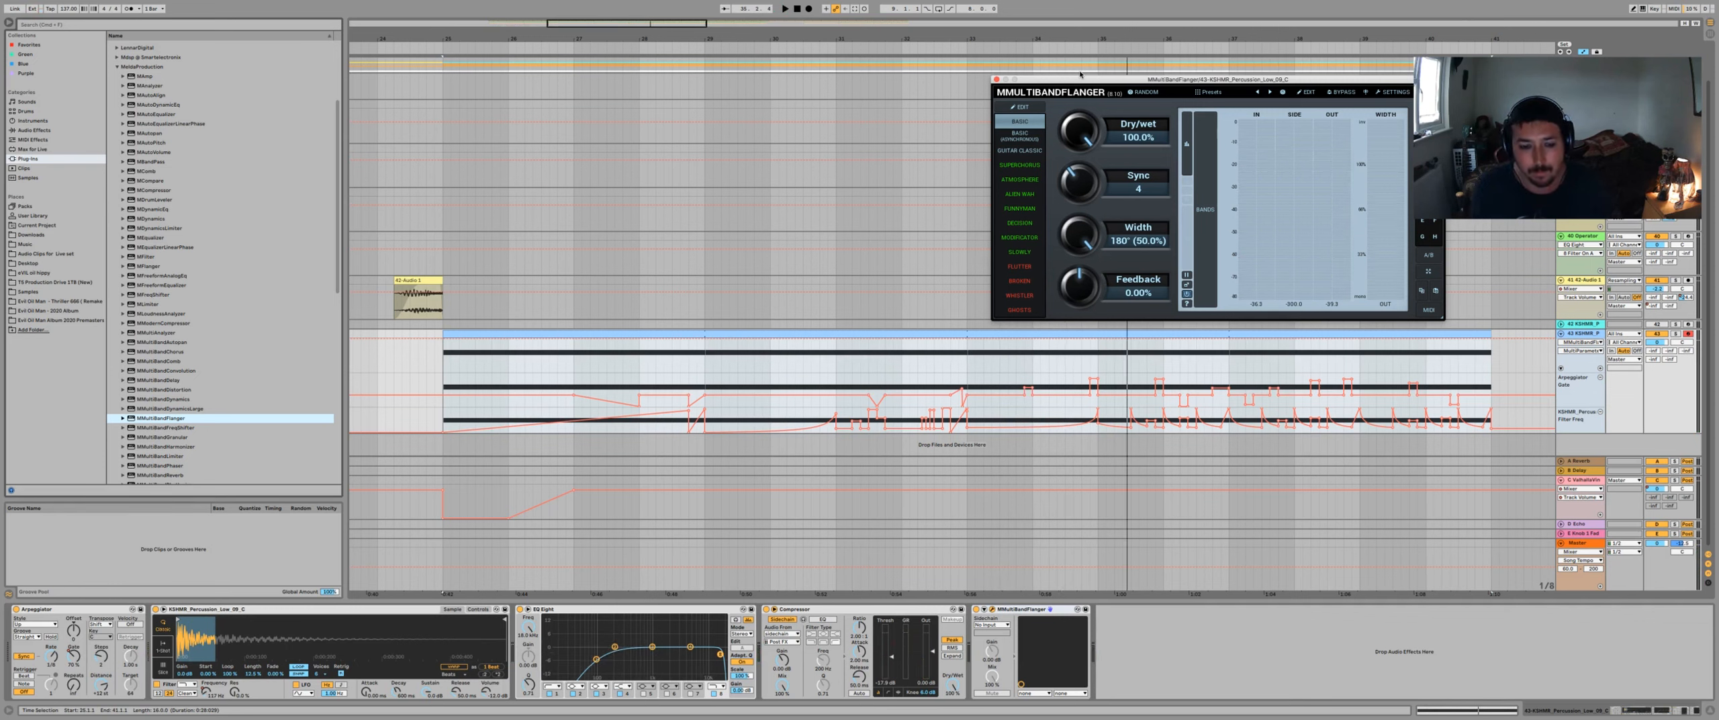
- Solo the percussion track and adjust its send to the Valhalla reverb return while playing the clip
left_click(1676, 334)
left_click_drag(1686, 351, 1686, 319)
key("space")
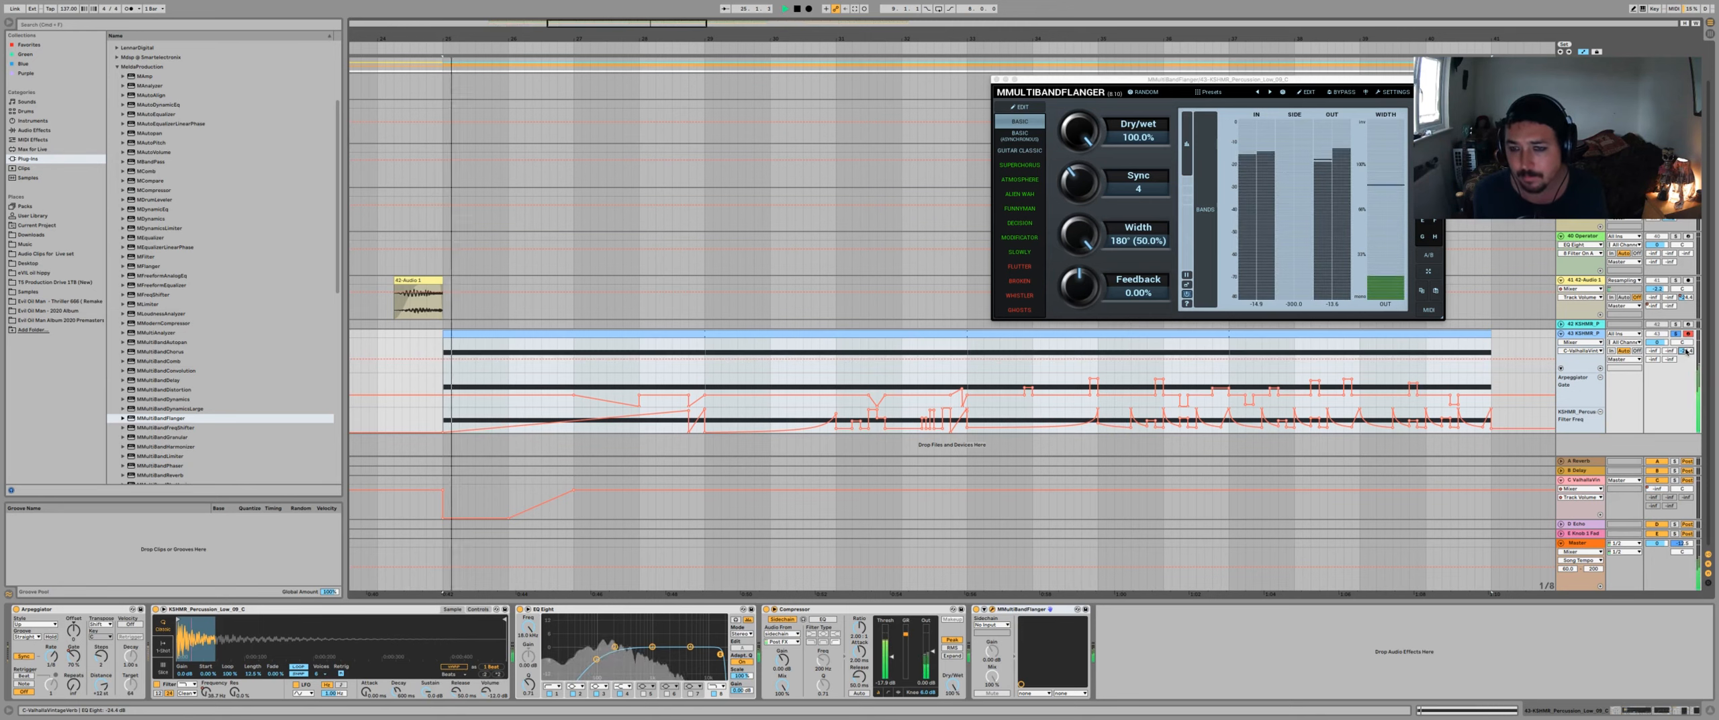
mouse_move(1686, 352)
left_mouse_down()
mouse_move(1685, 337)
mouse_move(1685, 358)
left_mouse_up()
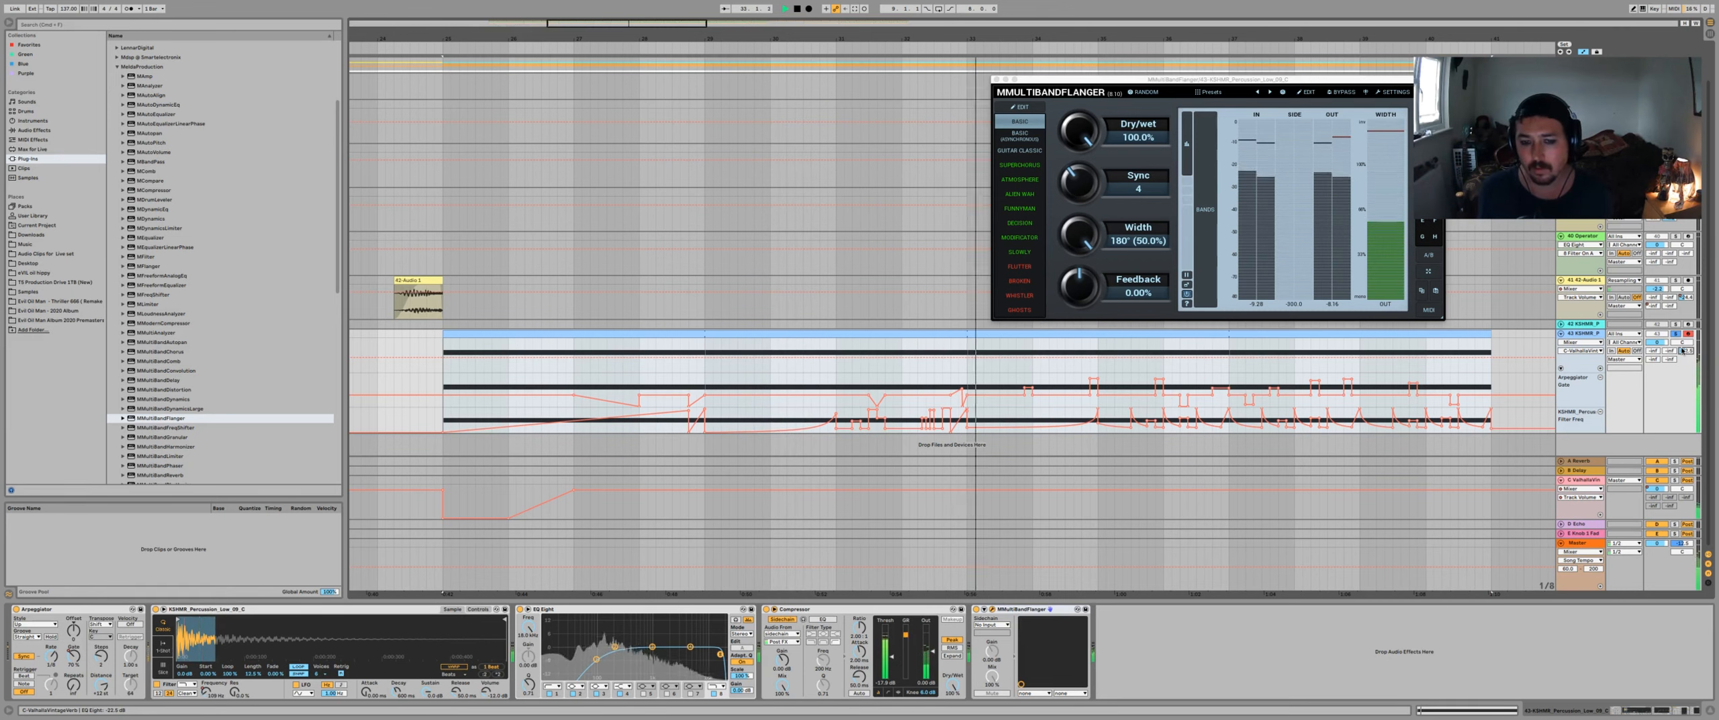
left_click_drag(1682, 350, 1682, 353)
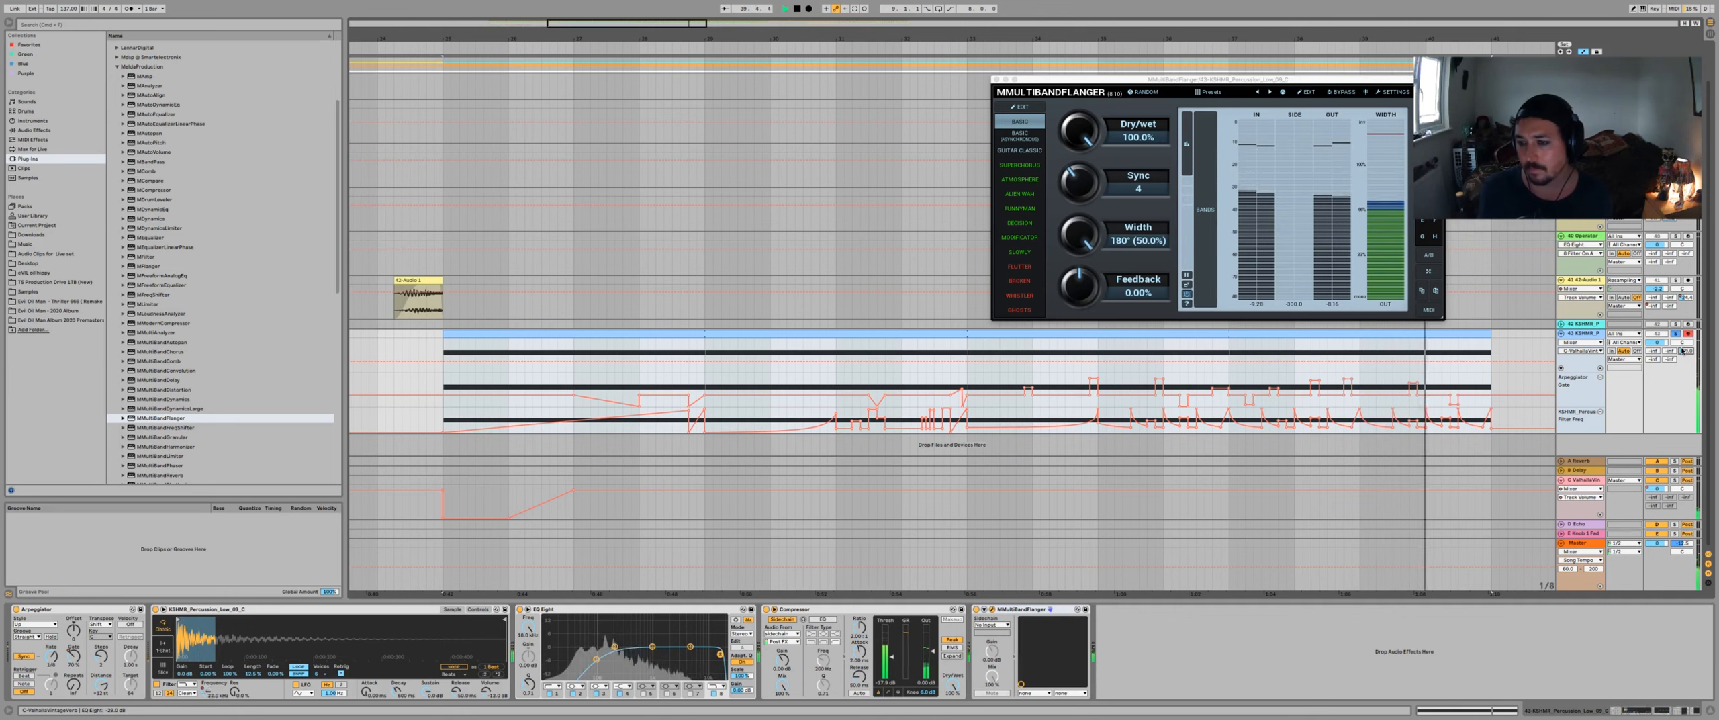
key("space")
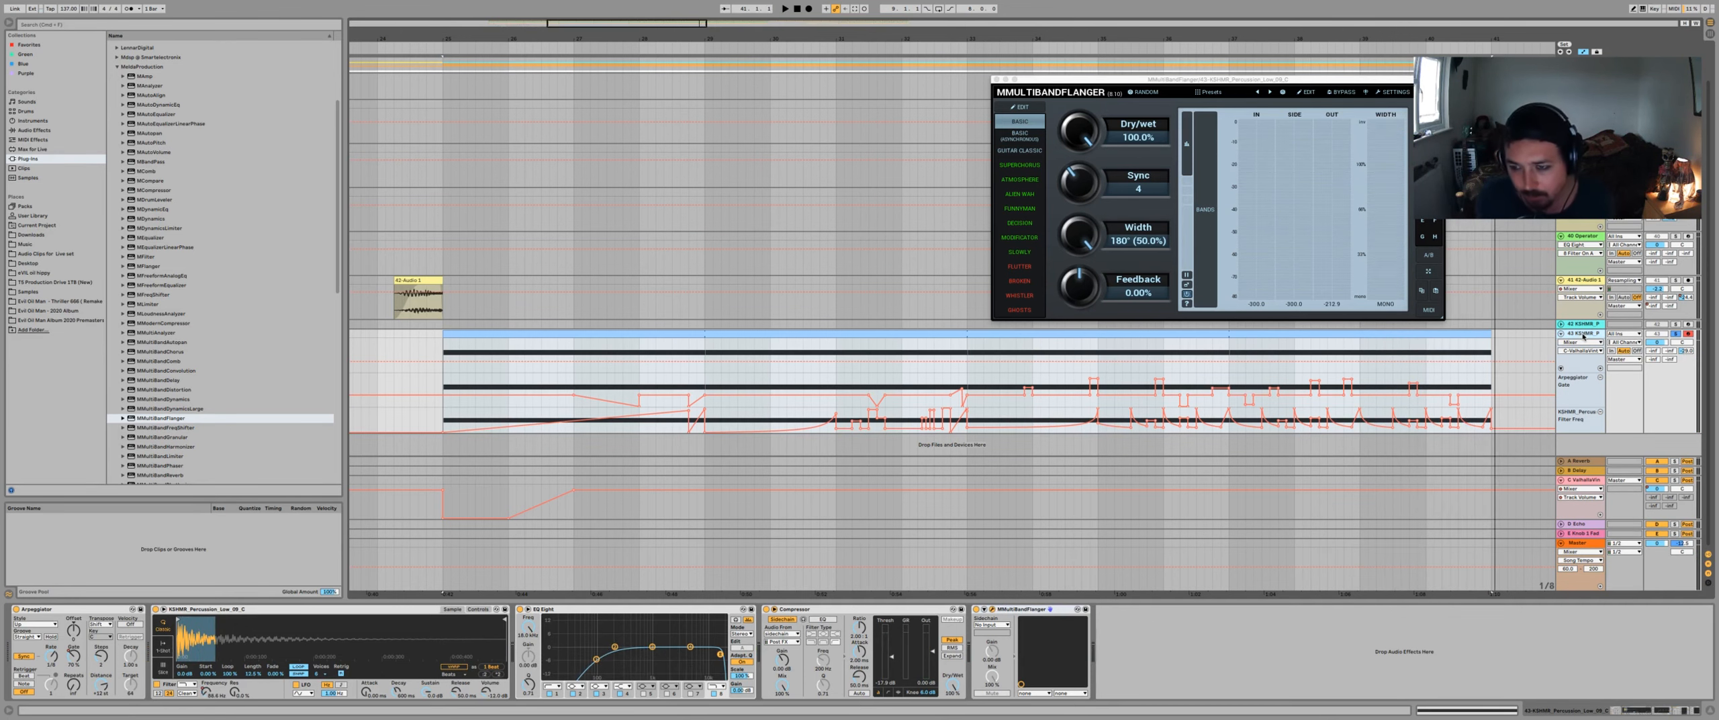
- Duplicate the percussion track, pan the copy to the right and lower its volume
key("super+d")
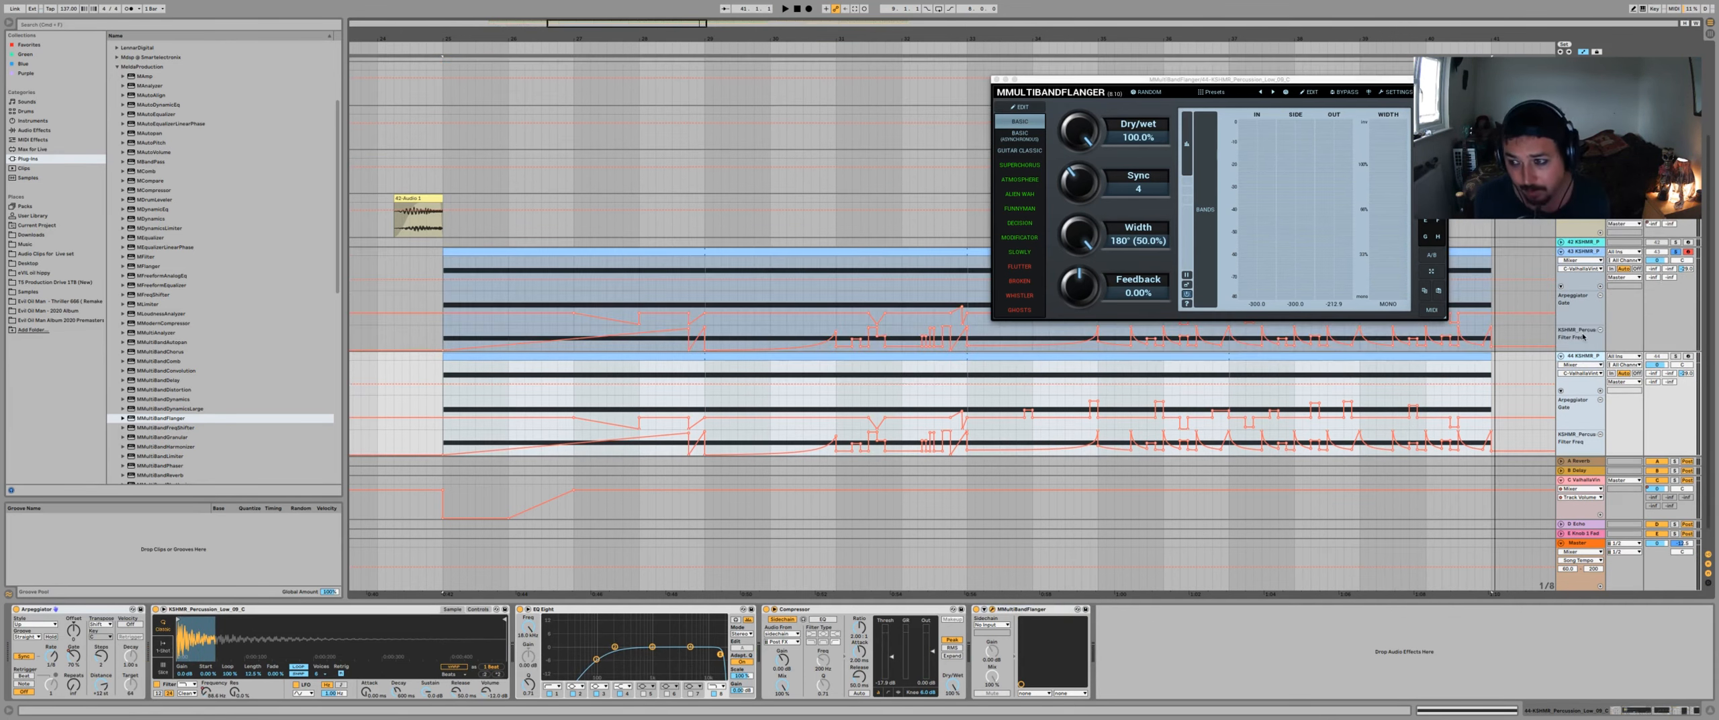
left_click_drag(1681, 366, 1681, 350)
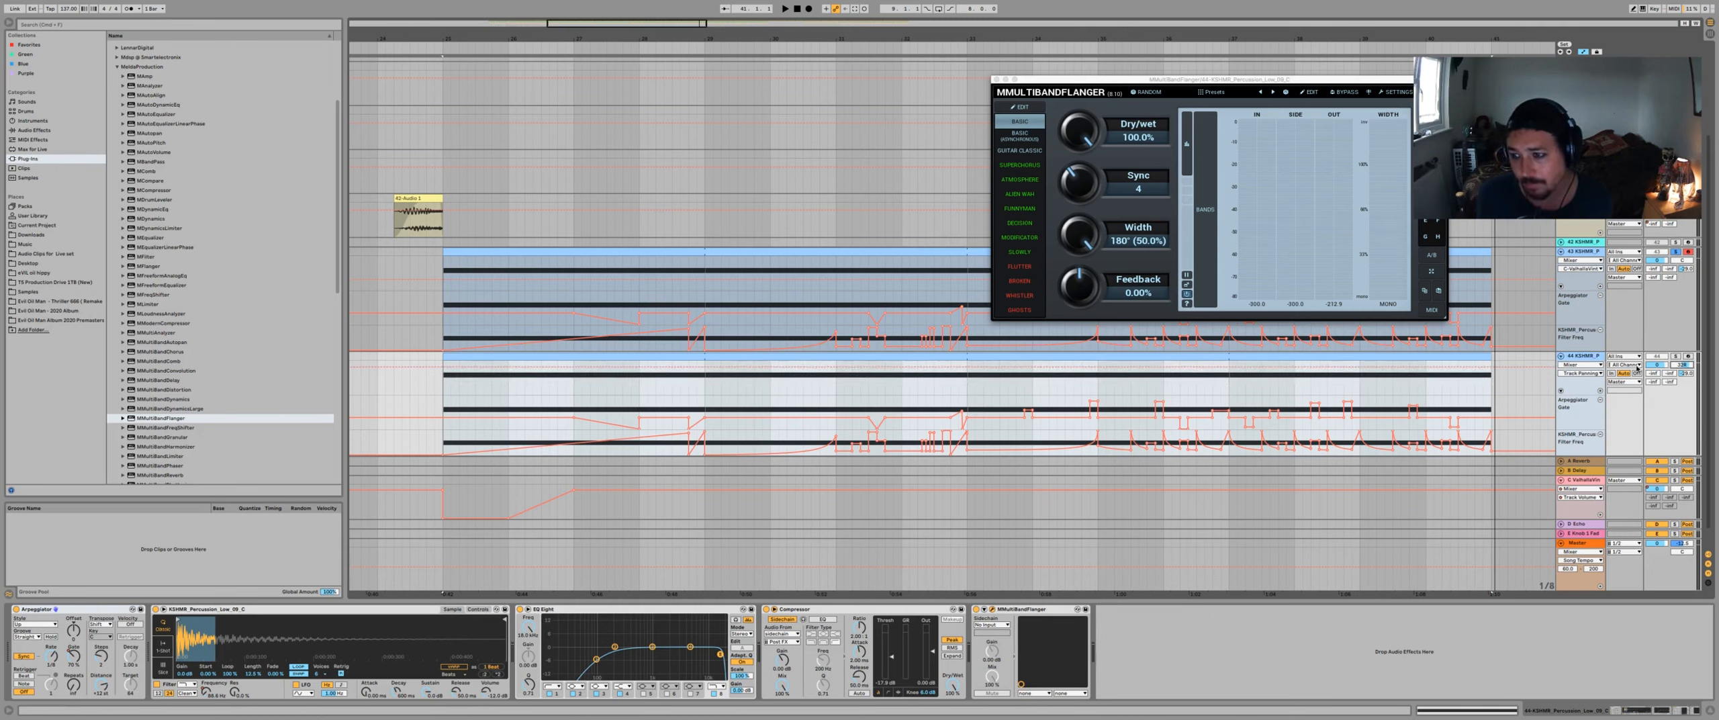
left_click_drag(1657, 368, 1657, 396)
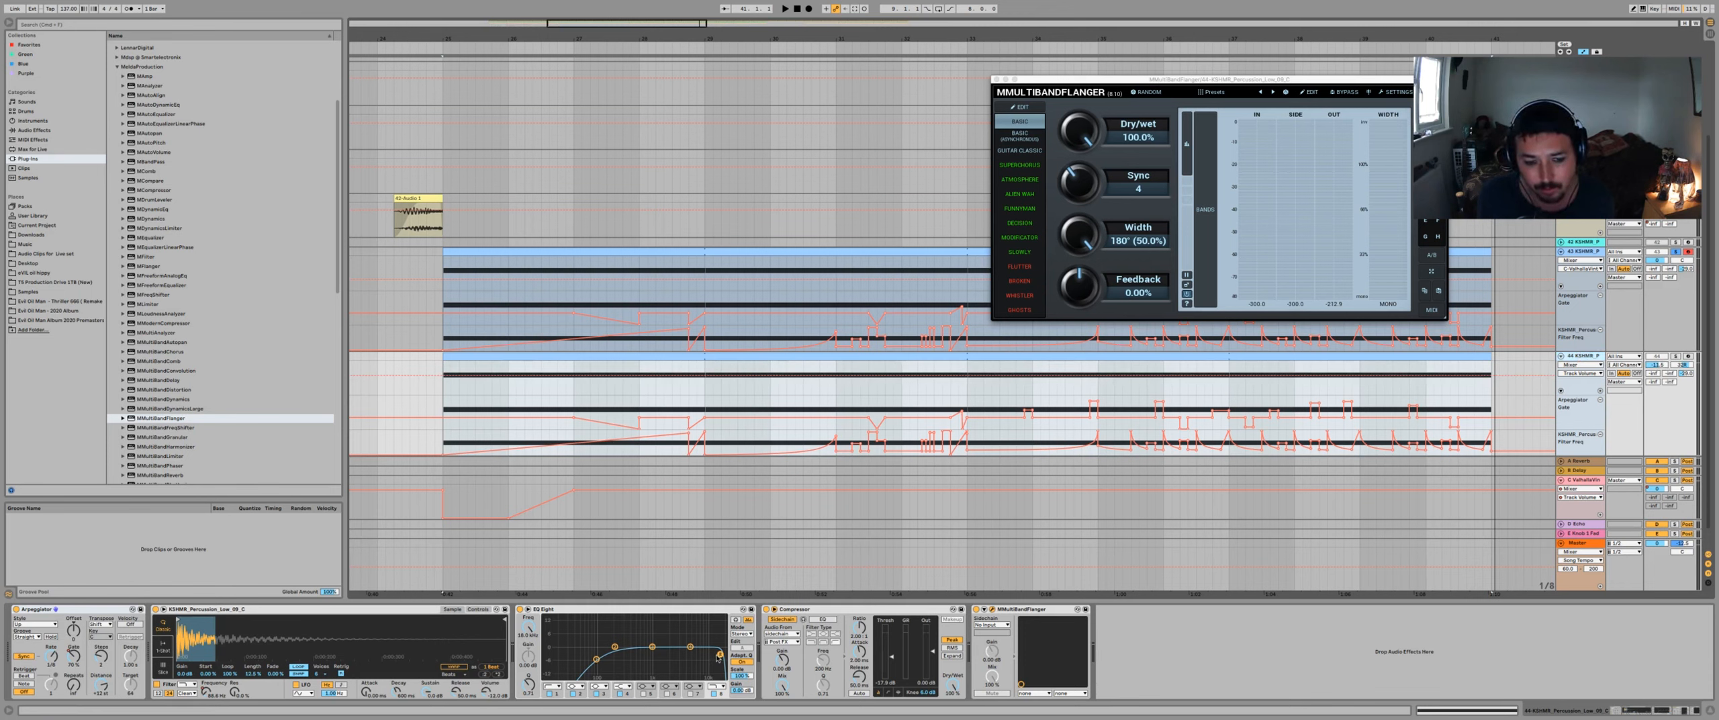
- Narrow the duplicate's EQ Eight curve with a higher low cut and a high cut, and play both layers
left_click_drag(597, 662, 610, 659)
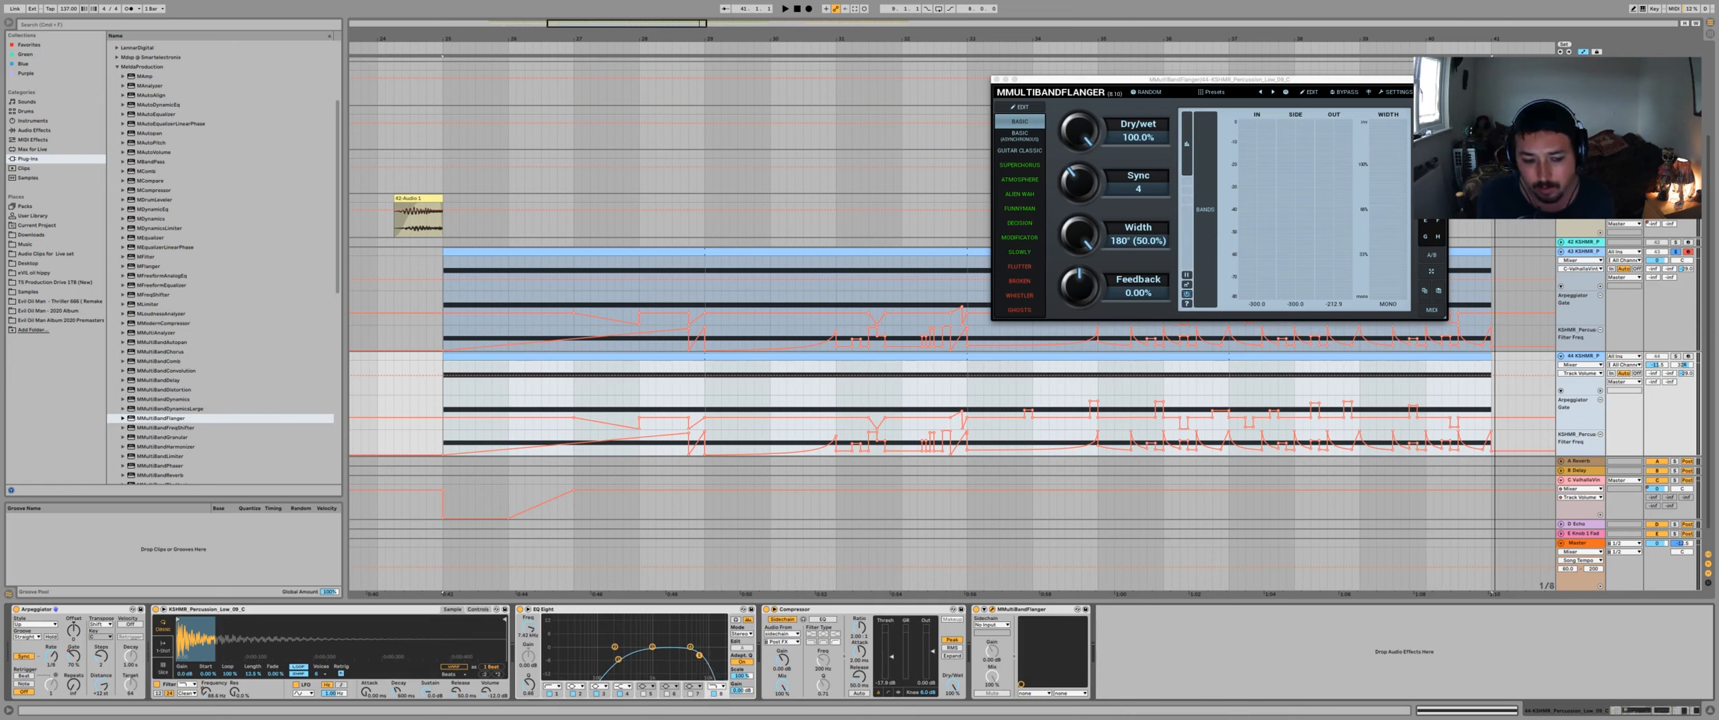
key("space")
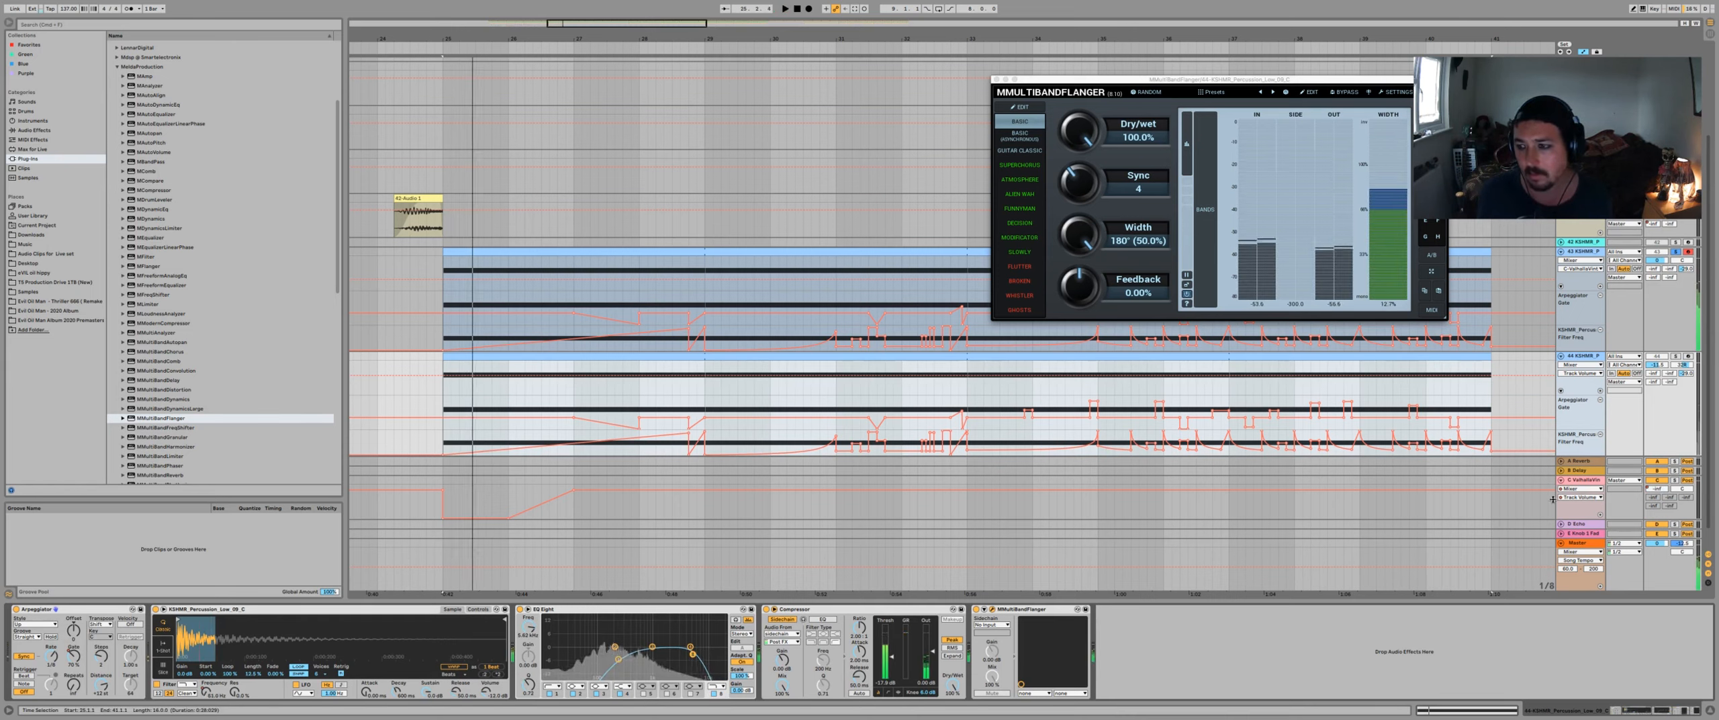
- Raise the duplicate percussion track's send to the Echo return and play both layers from the start of the clips
left_click(1674, 356)
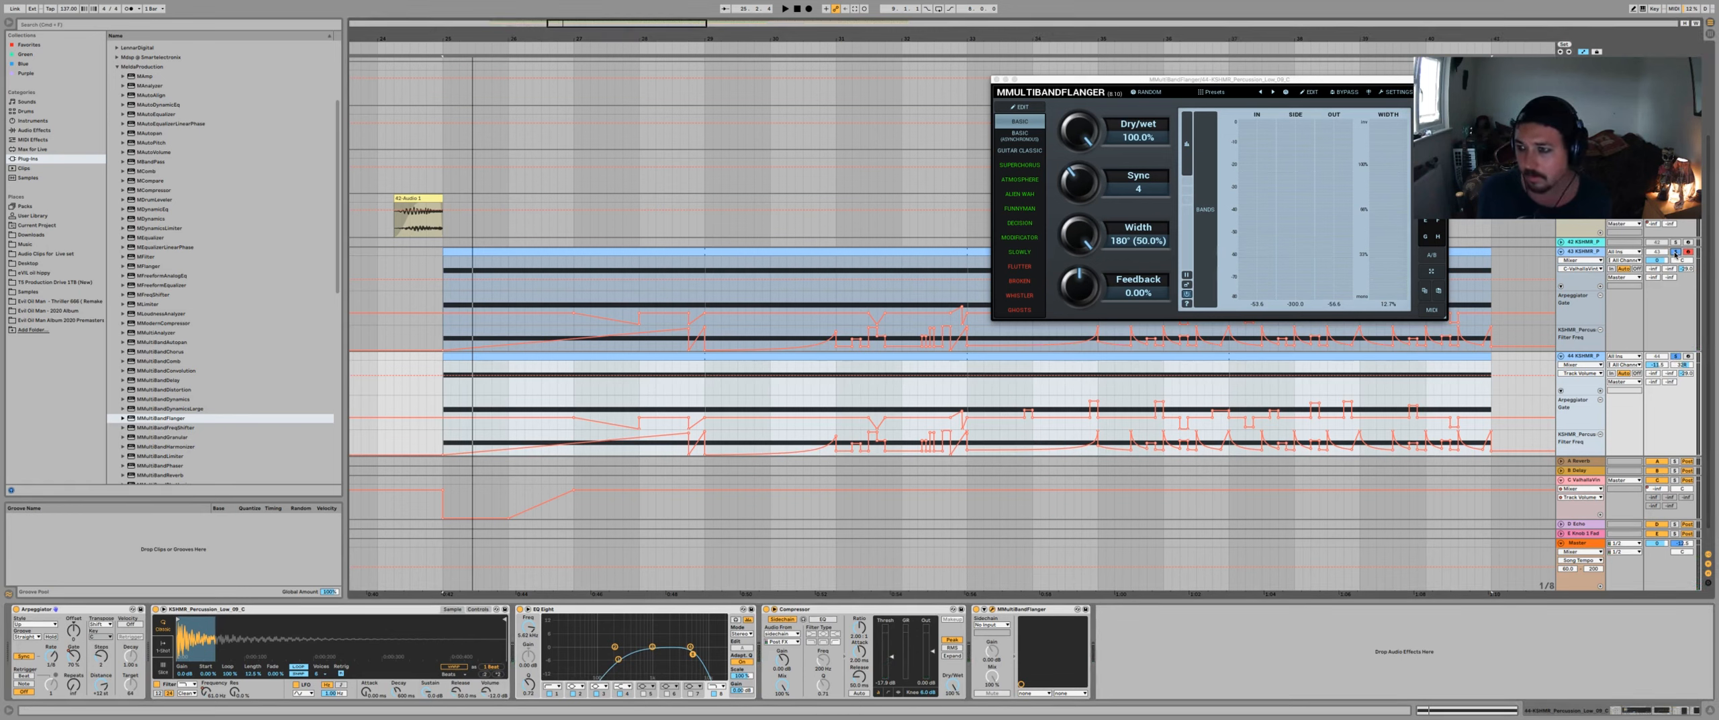
left_click(443, 147)
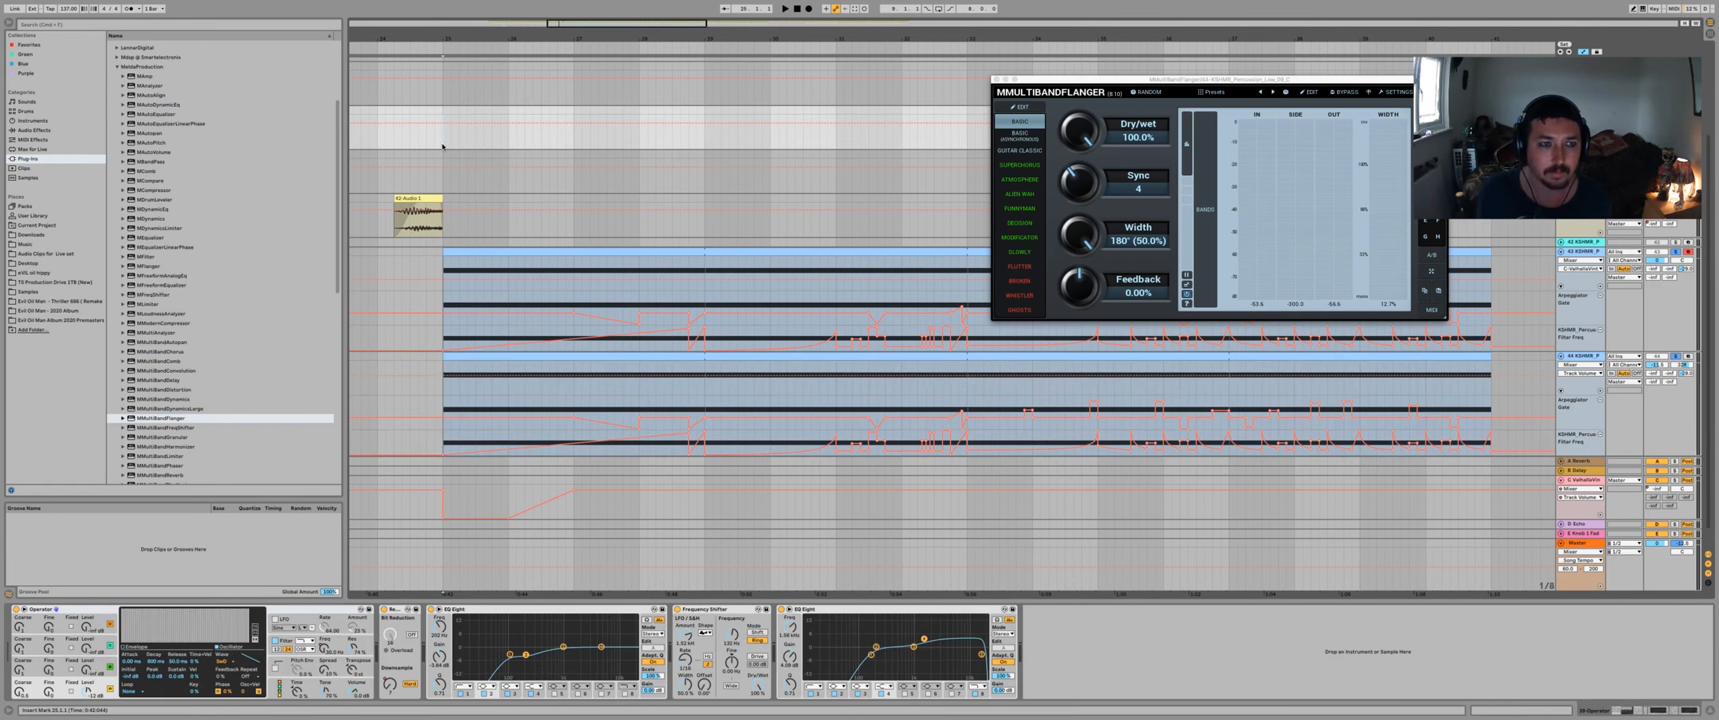
key("space")
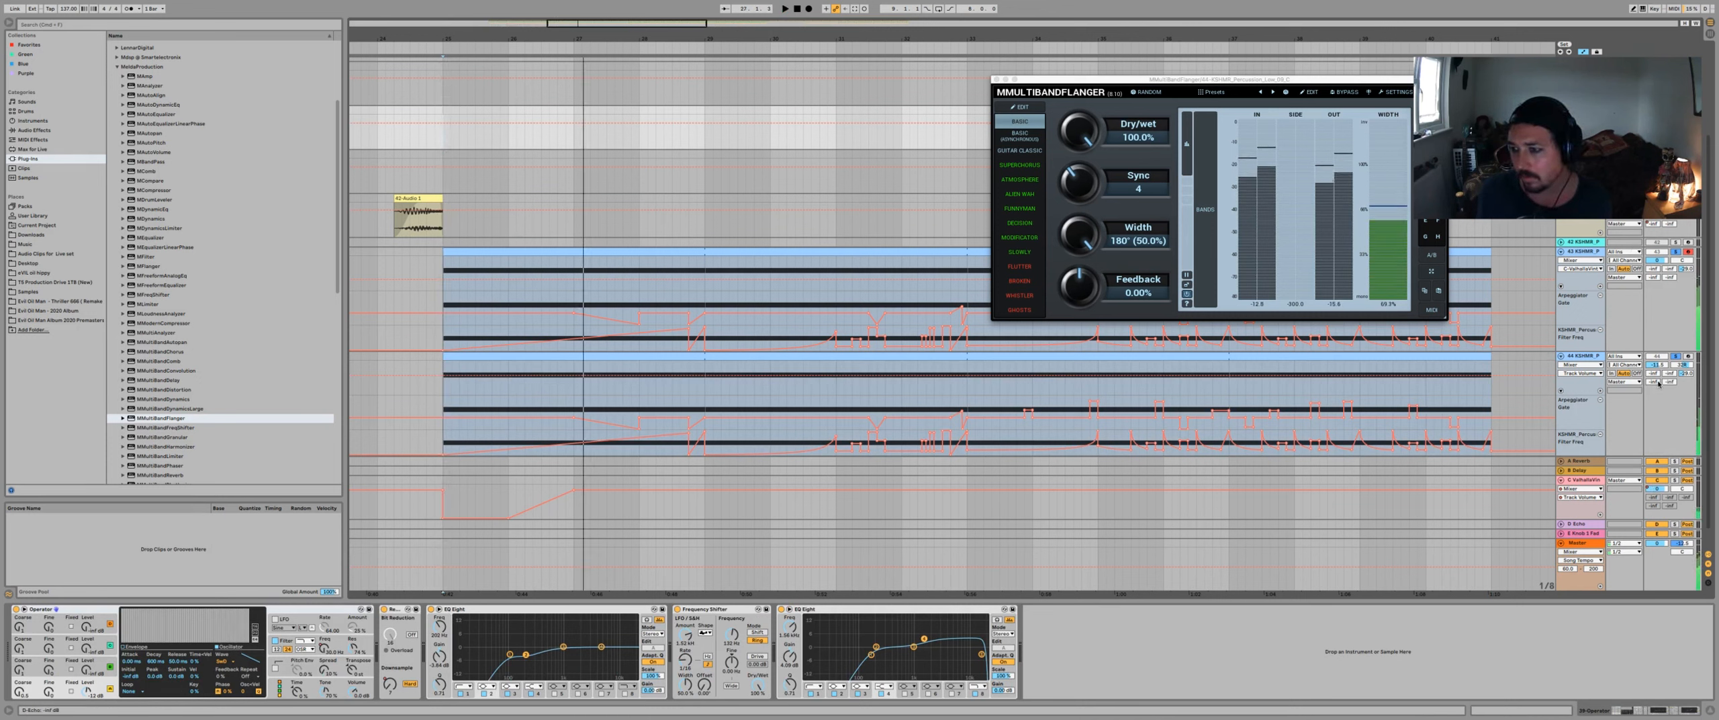
left_click(1656, 382)
key("space")
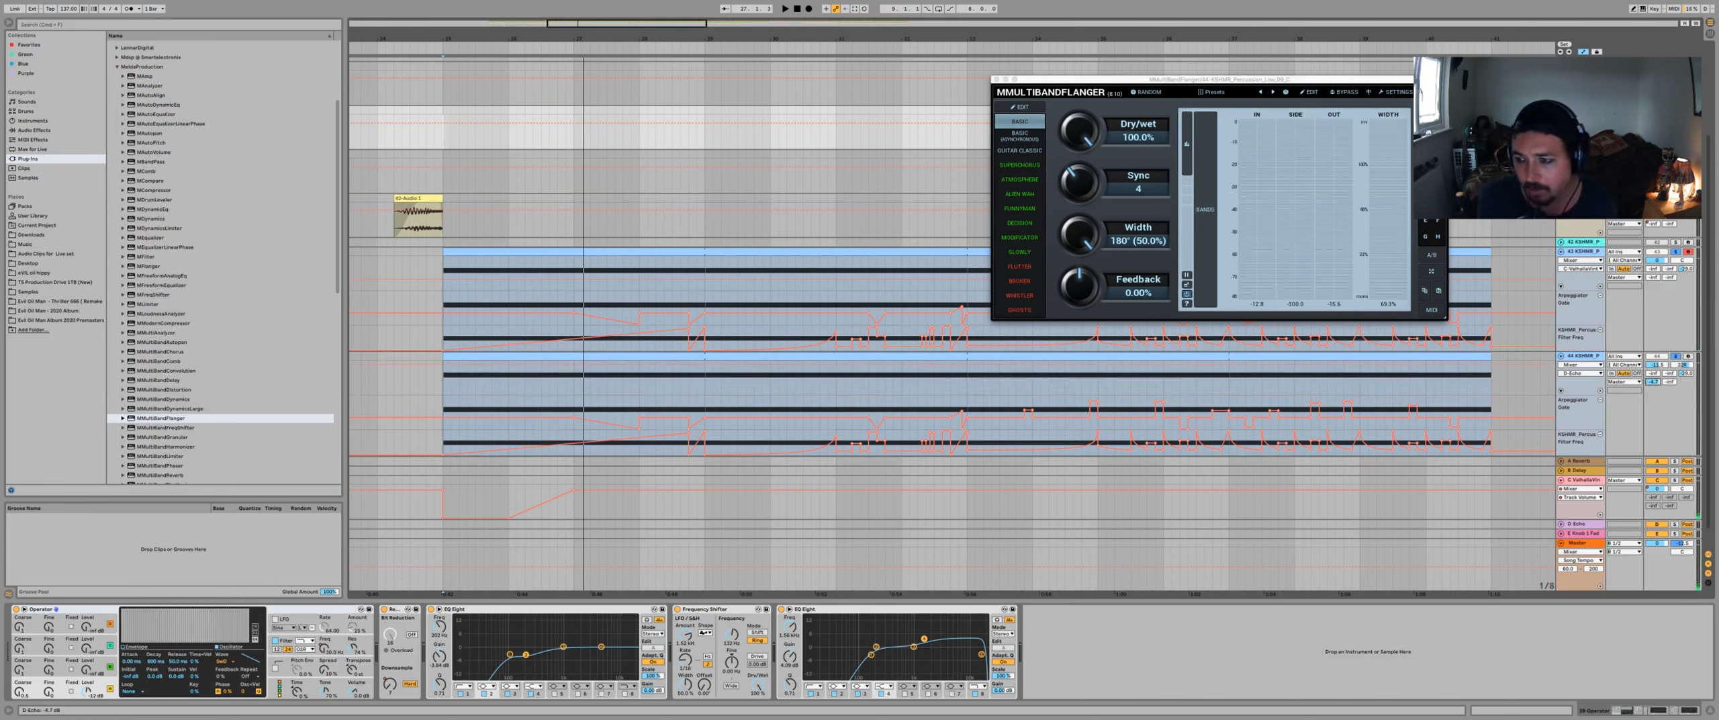
key("space")
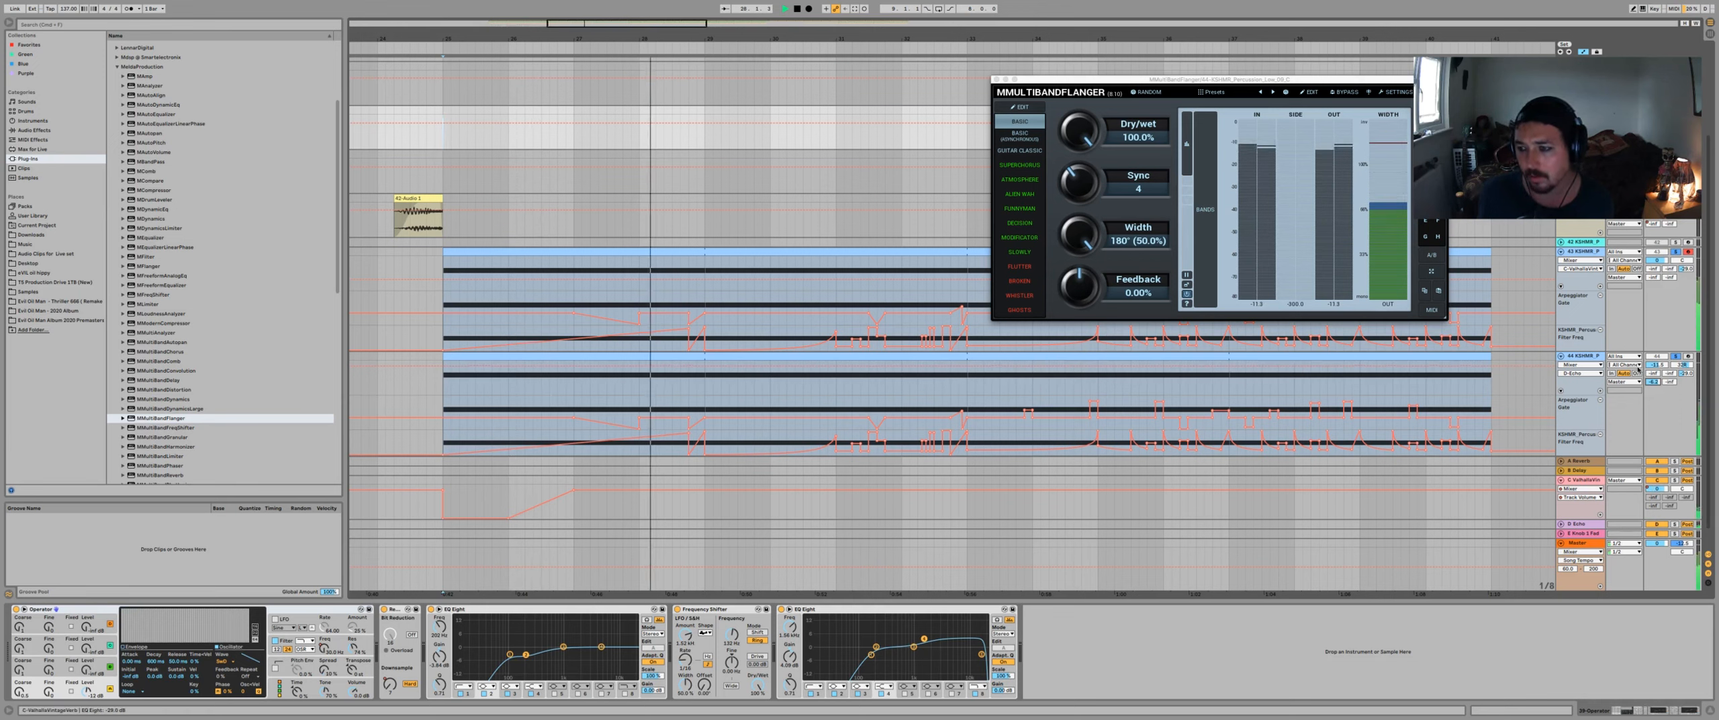
key("space")
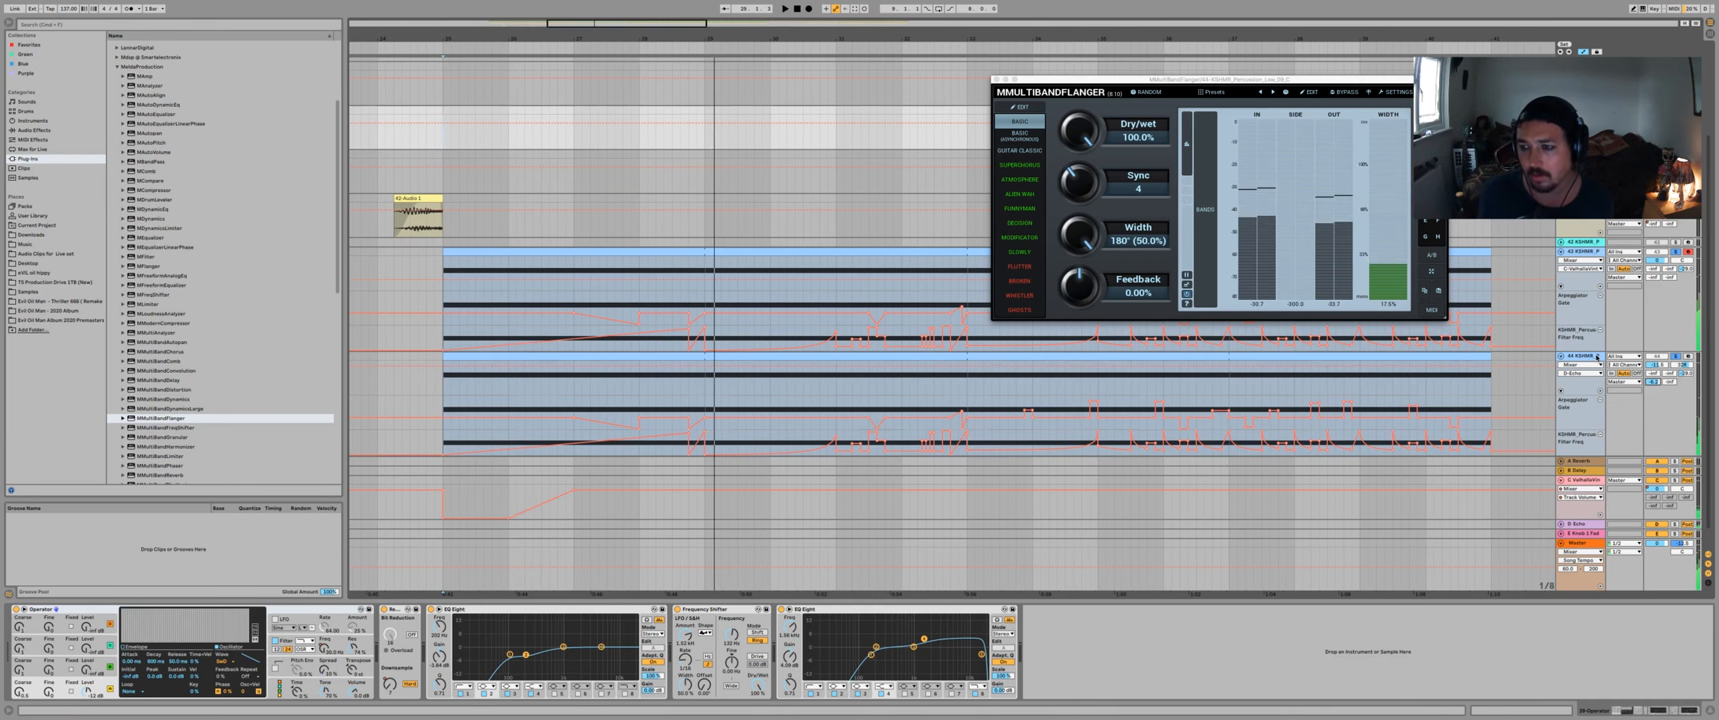
- Replace the MMultiBandFlanger on the duplicate percussion track with MMultiBandPhaser
left_click(1597, 357)
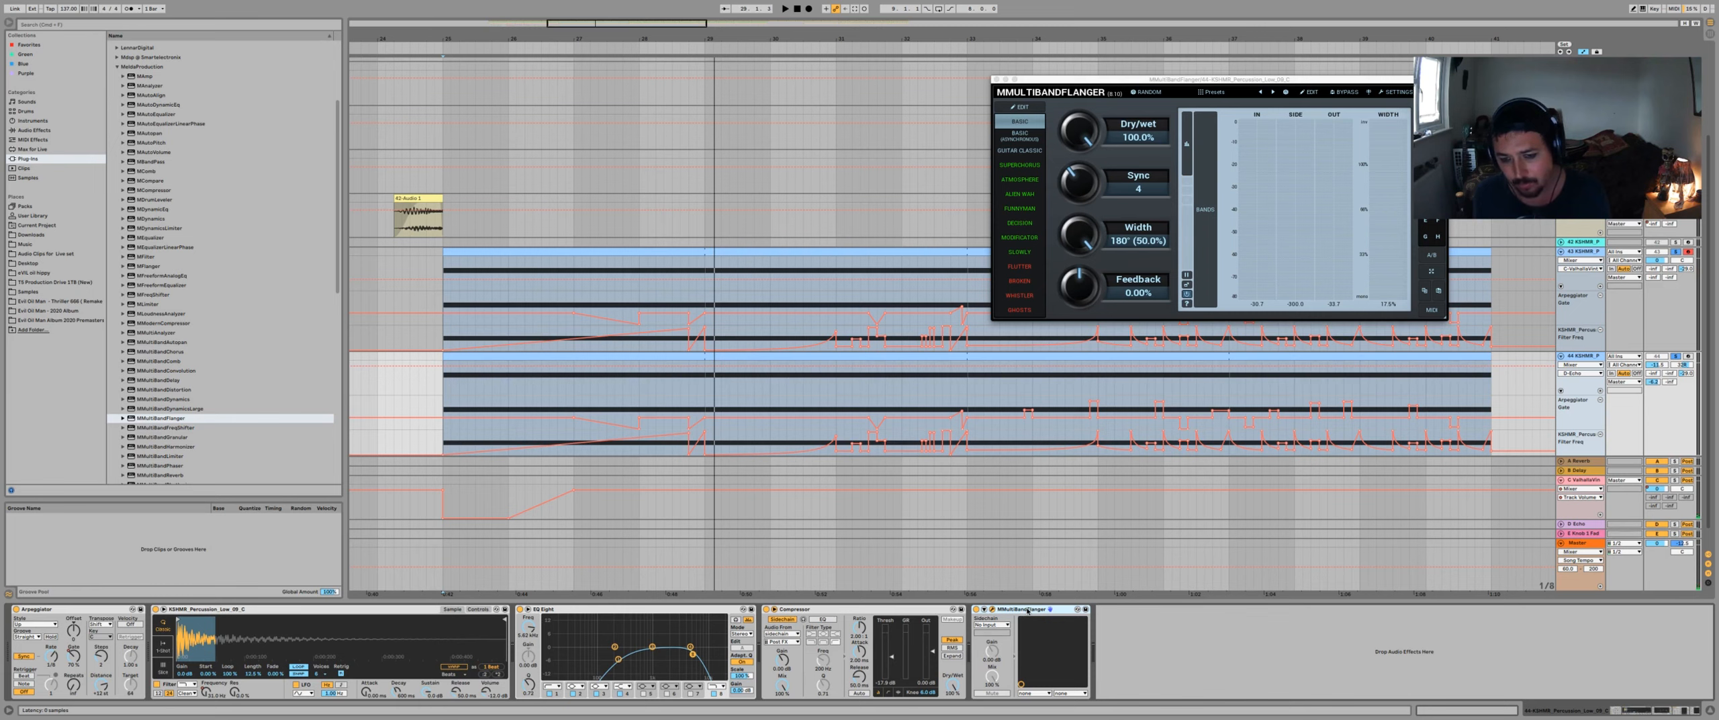
key("Delete")
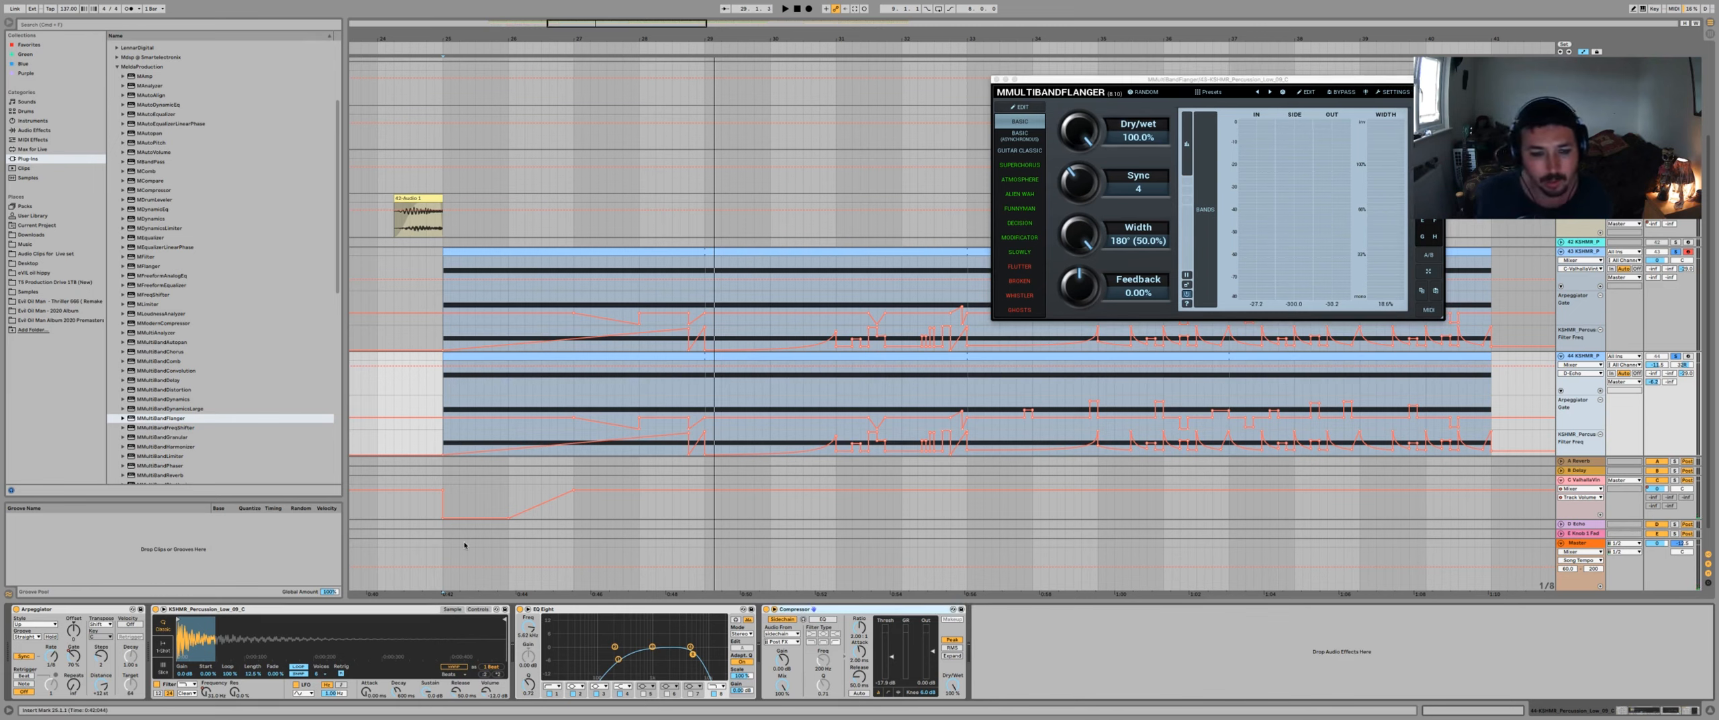
double_click(176, 468)
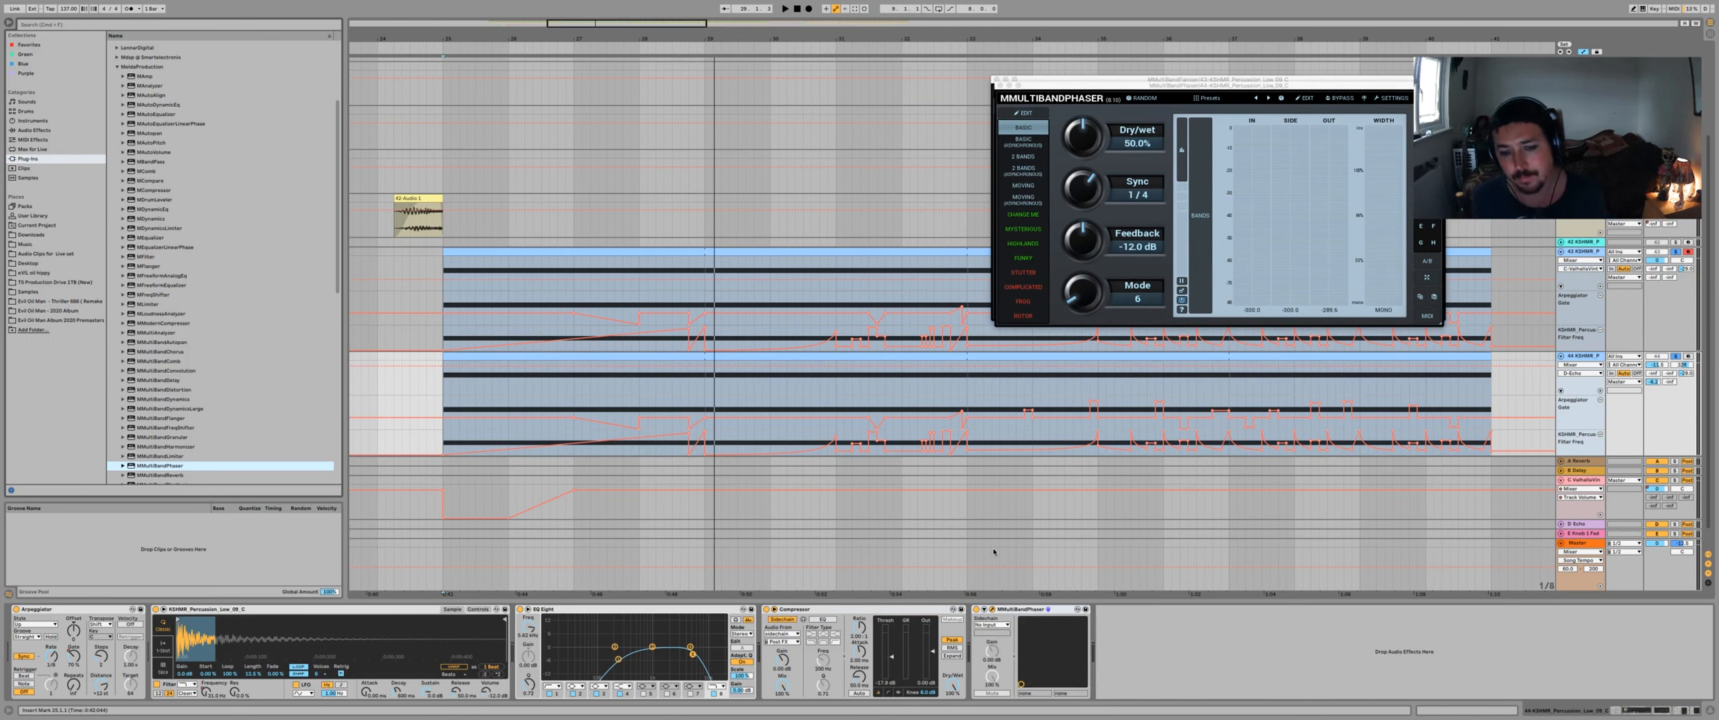
- Raise the phaser's dry/wet to 85.4% while playing, and move its window below the flanger window
key("space")
left_click_drag(1080, 137, 1074, 64)
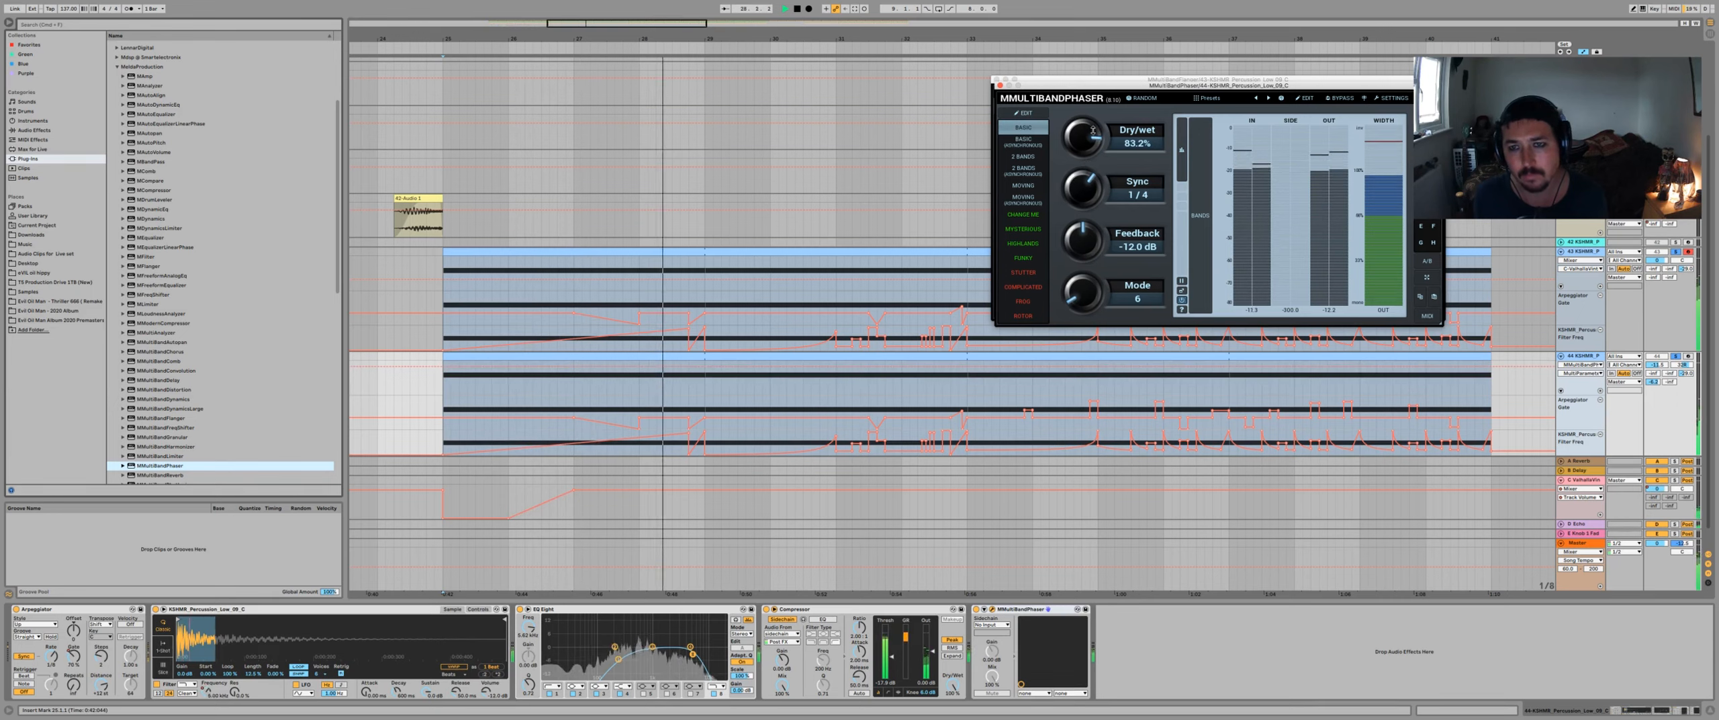
left_click_drag(1093, 130, 1119, 347)
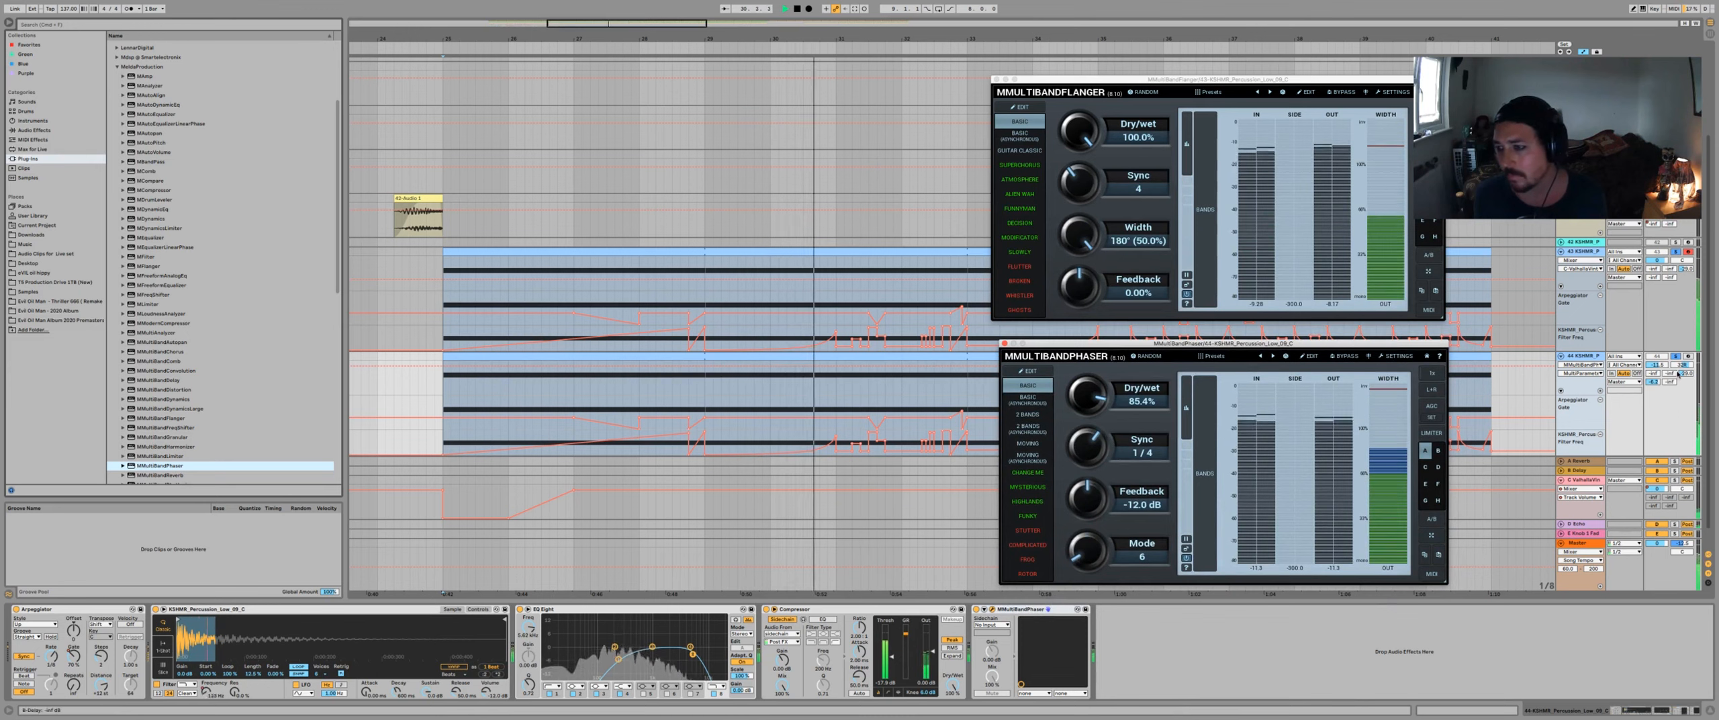
key("space")
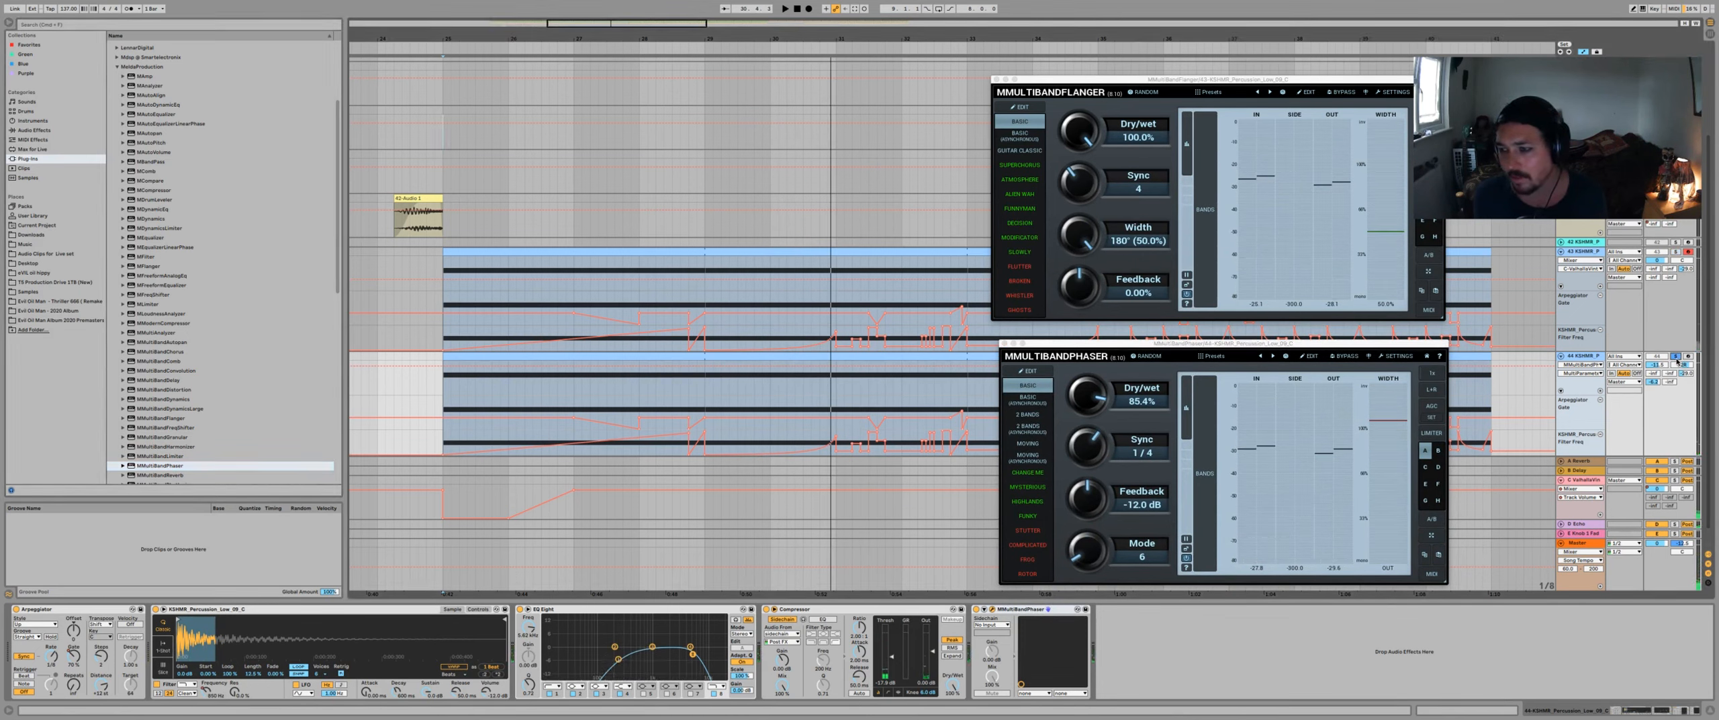
- Lower the duplicate track's echo send and readjust its panning while playing both layers
key("space")
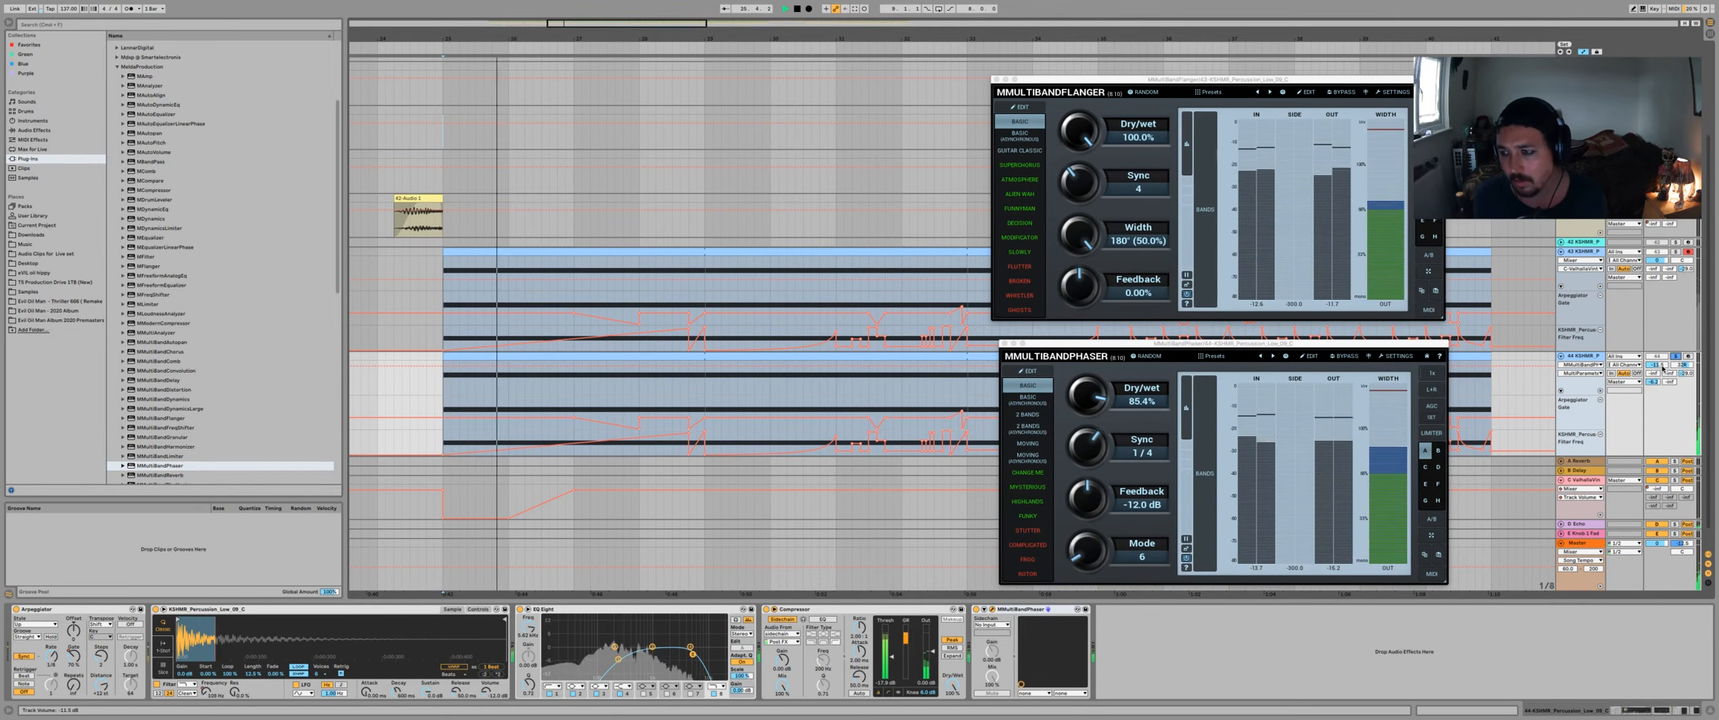
left_click(1685, 373)
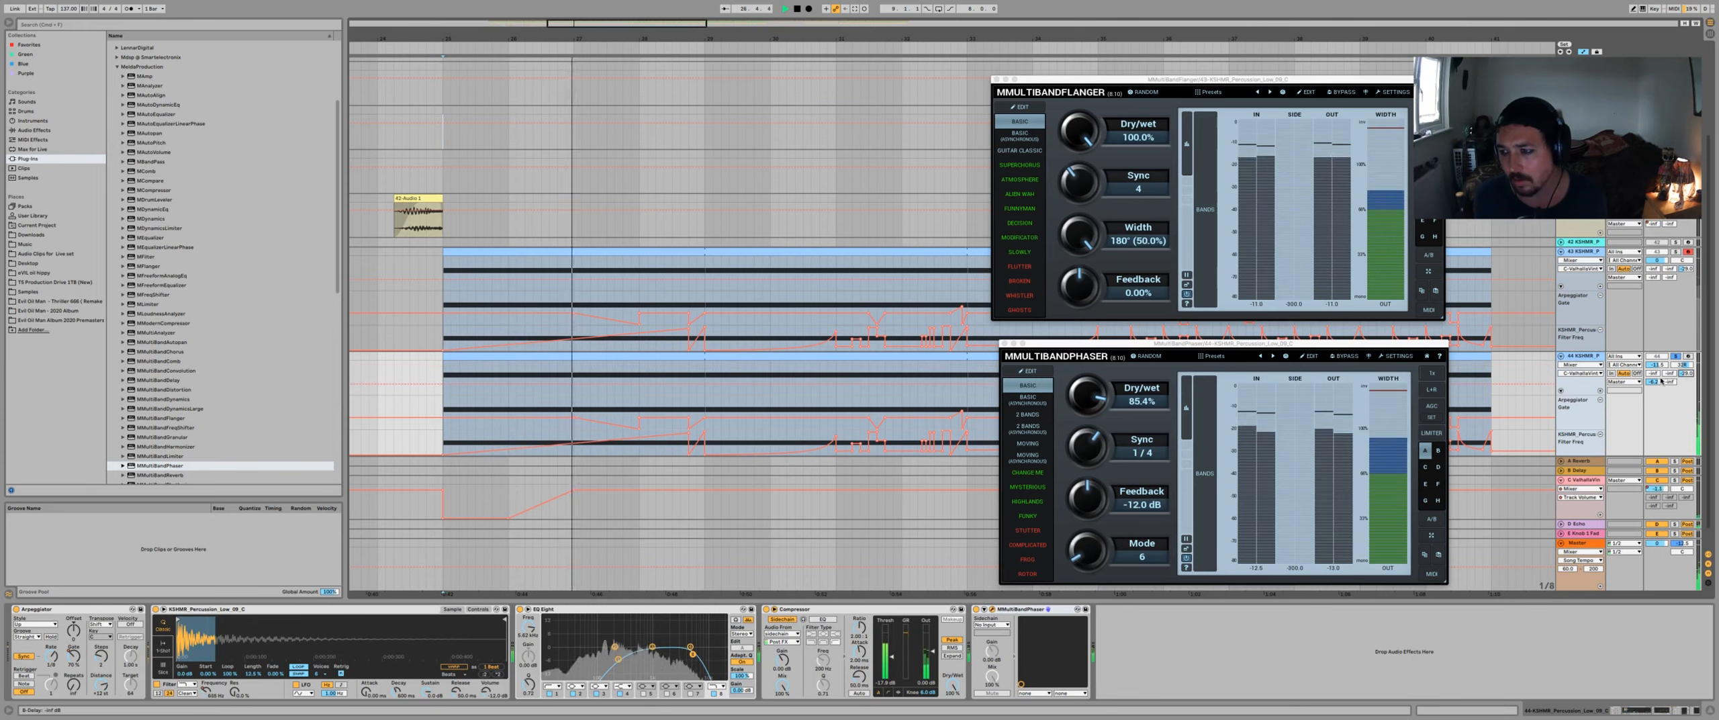
left_click_drag(1654, 381, 1636, 378)
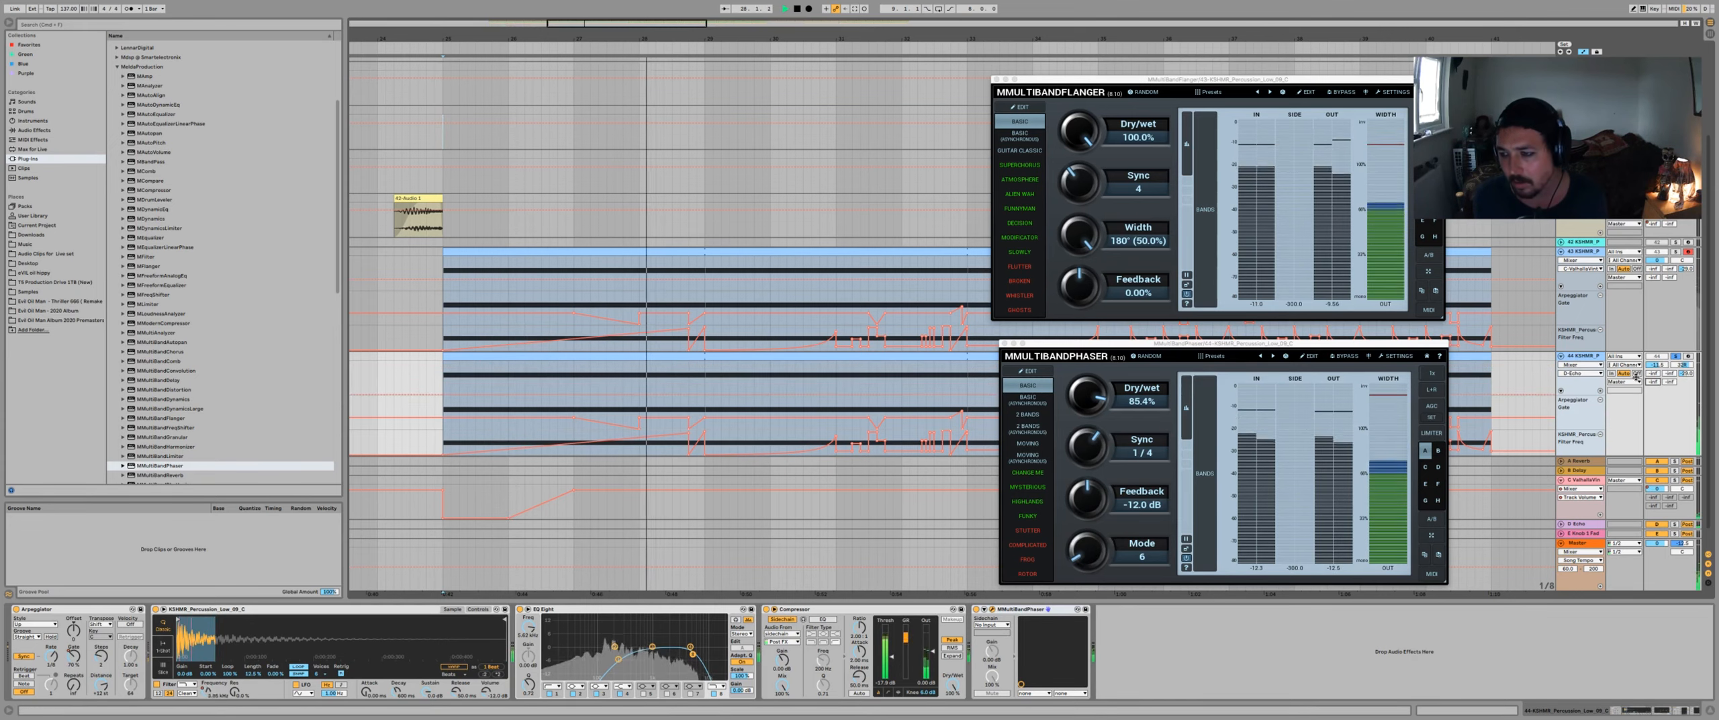
left_click_drag(1661, 368, 1684, 368)
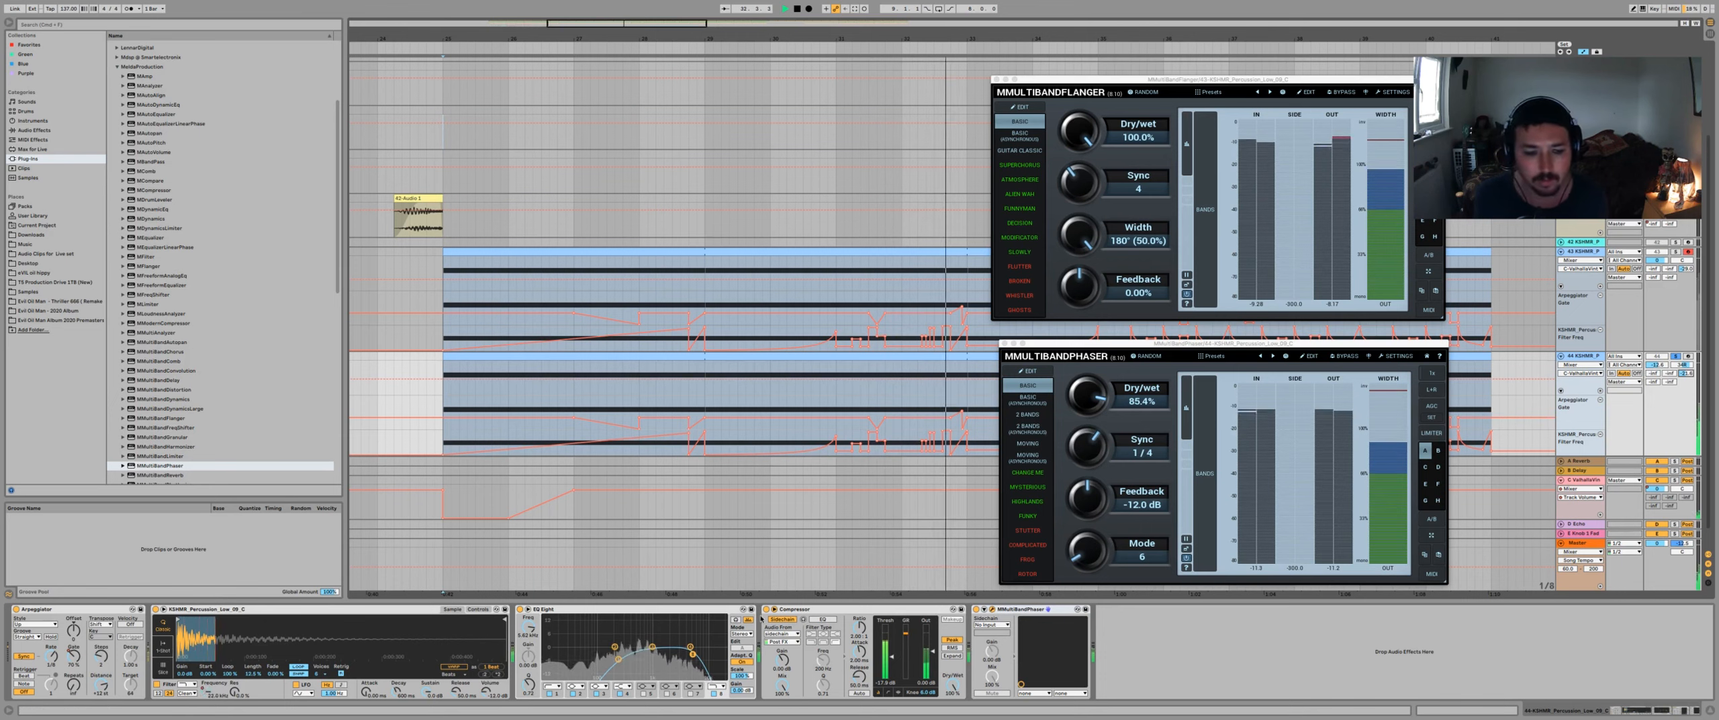
- Raise the high-cut frequency of the duplicate's EQ Eight and play the layers again
key("space")
left_click_drag(692, 654, 716, 656)
key("space")
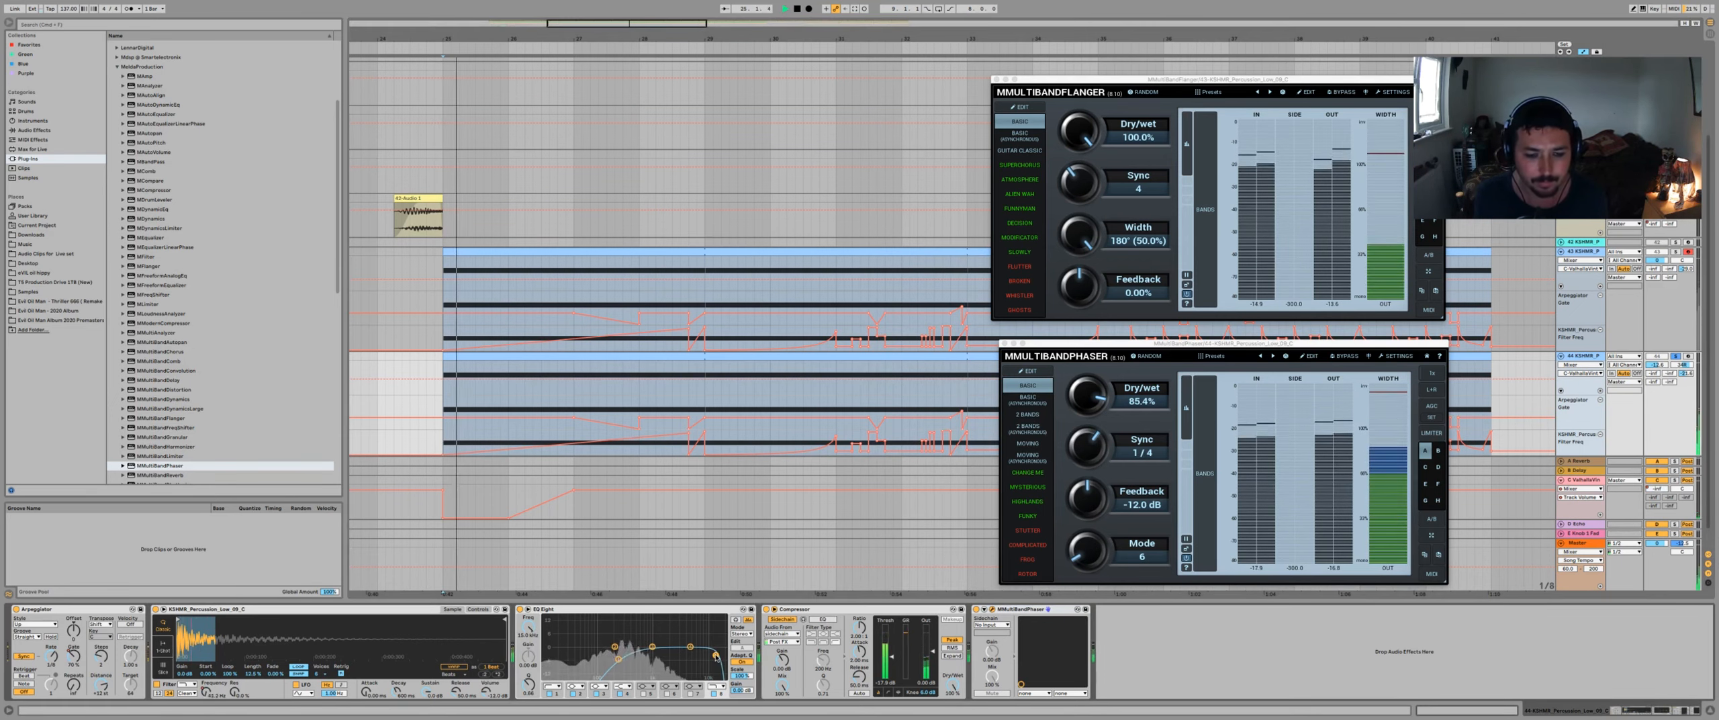
- Adjust the duplicate track's reverb send and its remaining return sends while replaying the layers
left_click(1654, 374)
key("space")
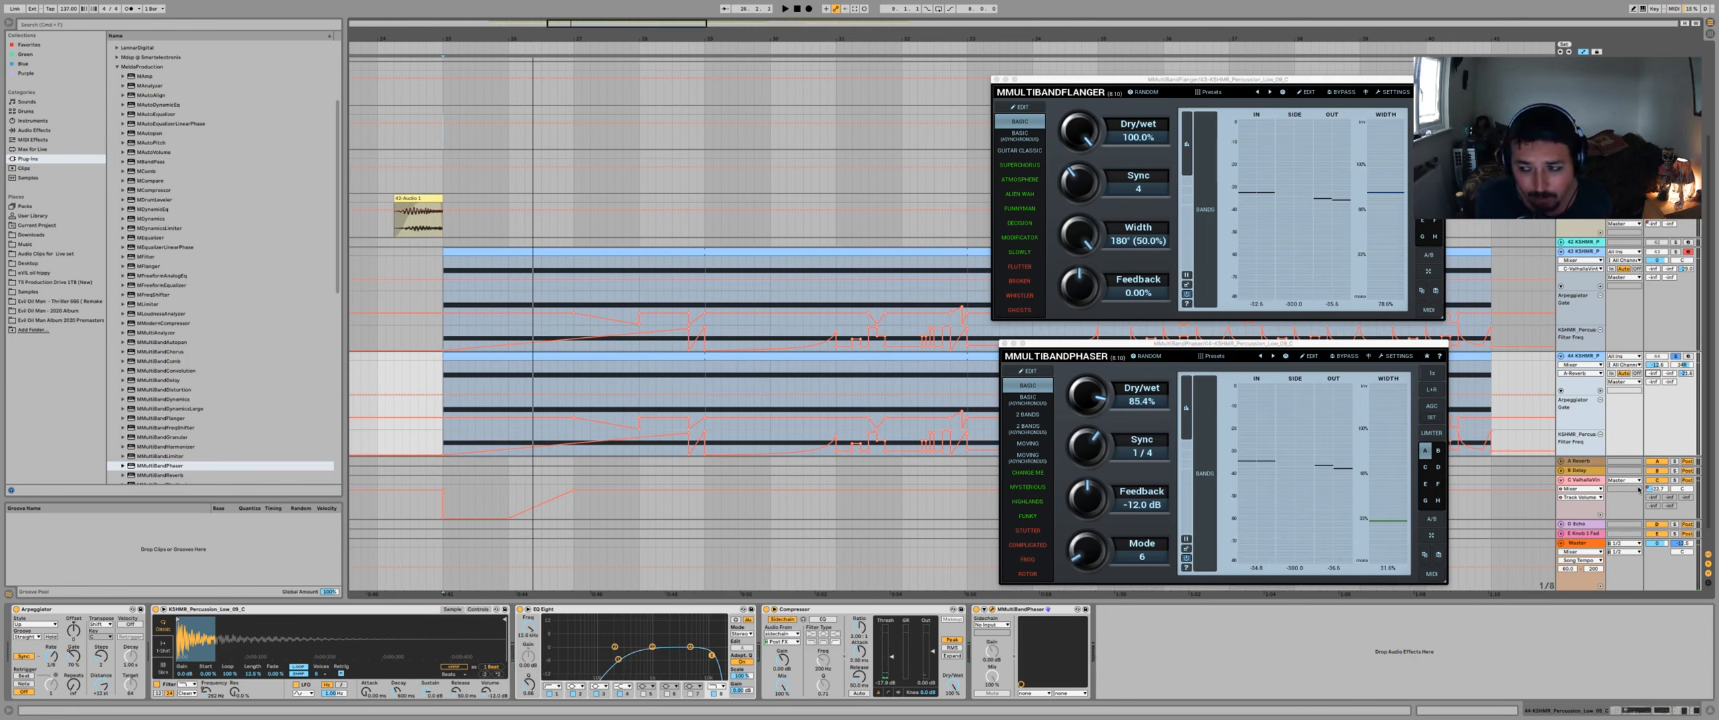
key("space")
mouse_move(1652, 382)
left_mouse_down()
mouse_move(1653, 403)
mouse_move(1670, 359)
left_mouse_up()
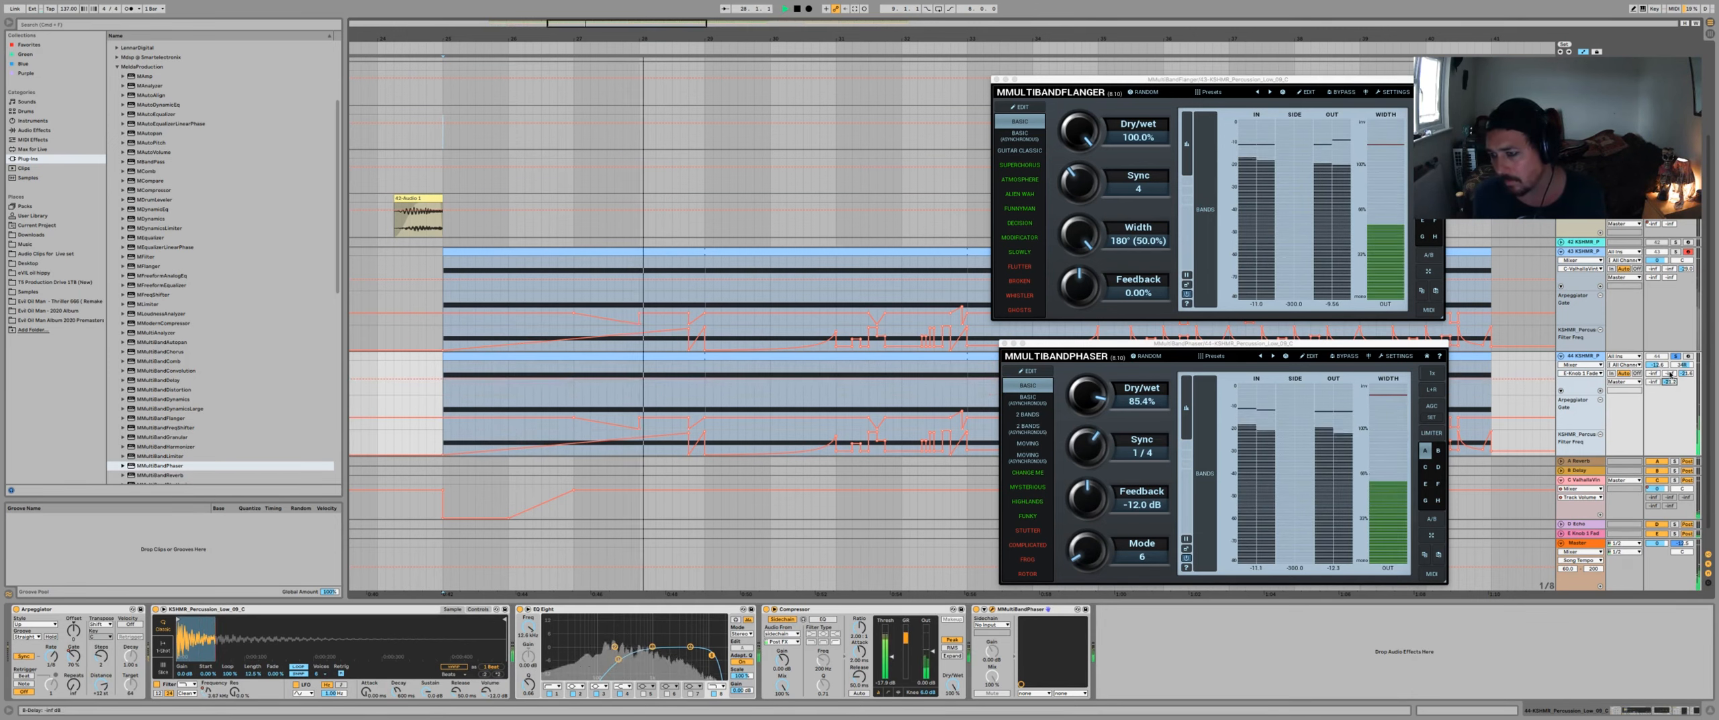
- Add Auto Pan after the phaser on the duplicate track and readjust its Auto Pan setting and track panning during playback
left_click(33, 130)
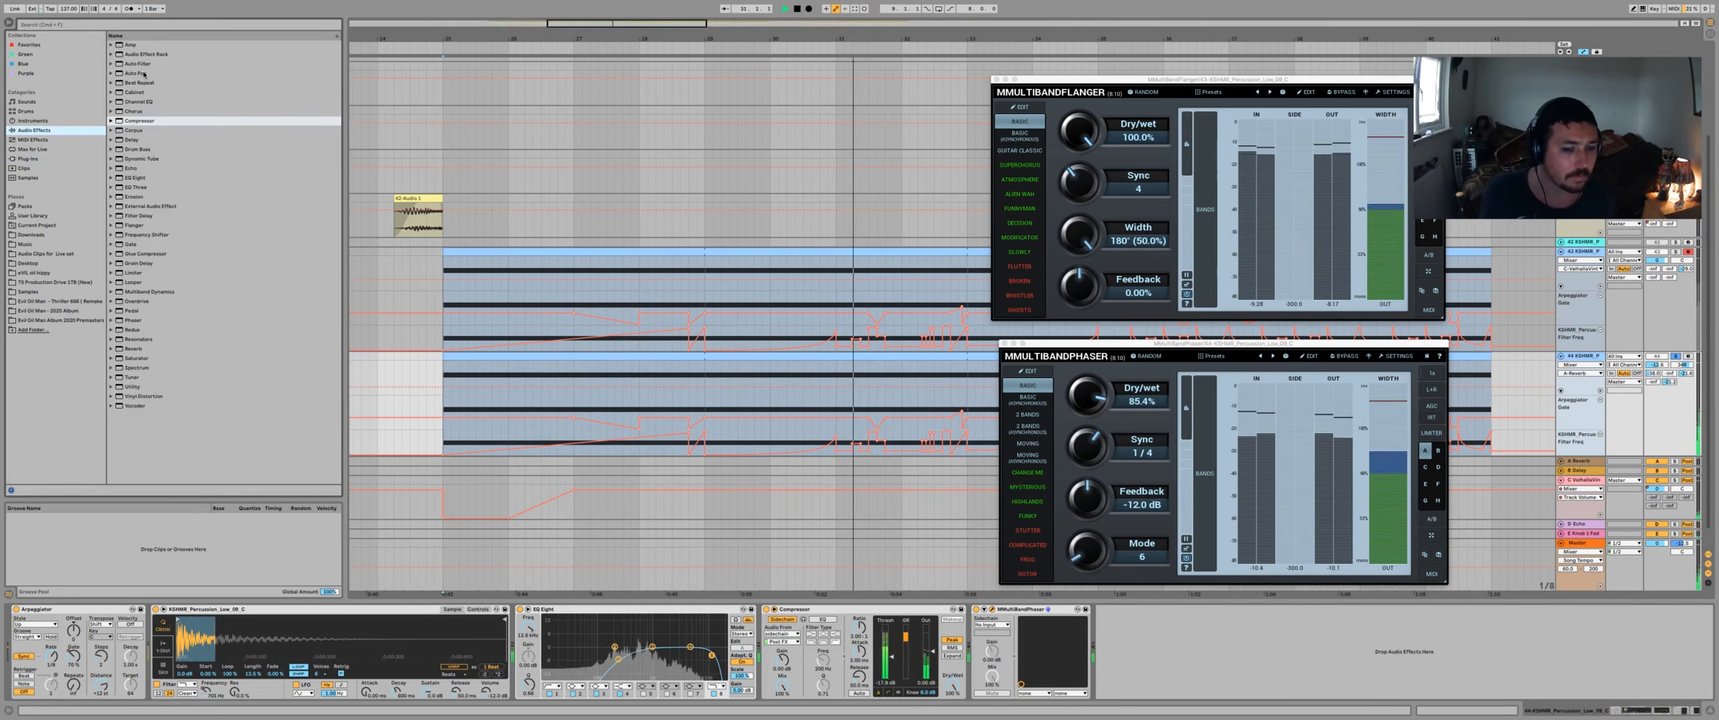
left_click_drag(144, 74, 1132, 692)
left_click(1132, 689)
mouse_move(1681, 364)
left_mouse_down()
mouse_move(1681, 383)
mouse_move(1657, 356)
left_mouse_up()
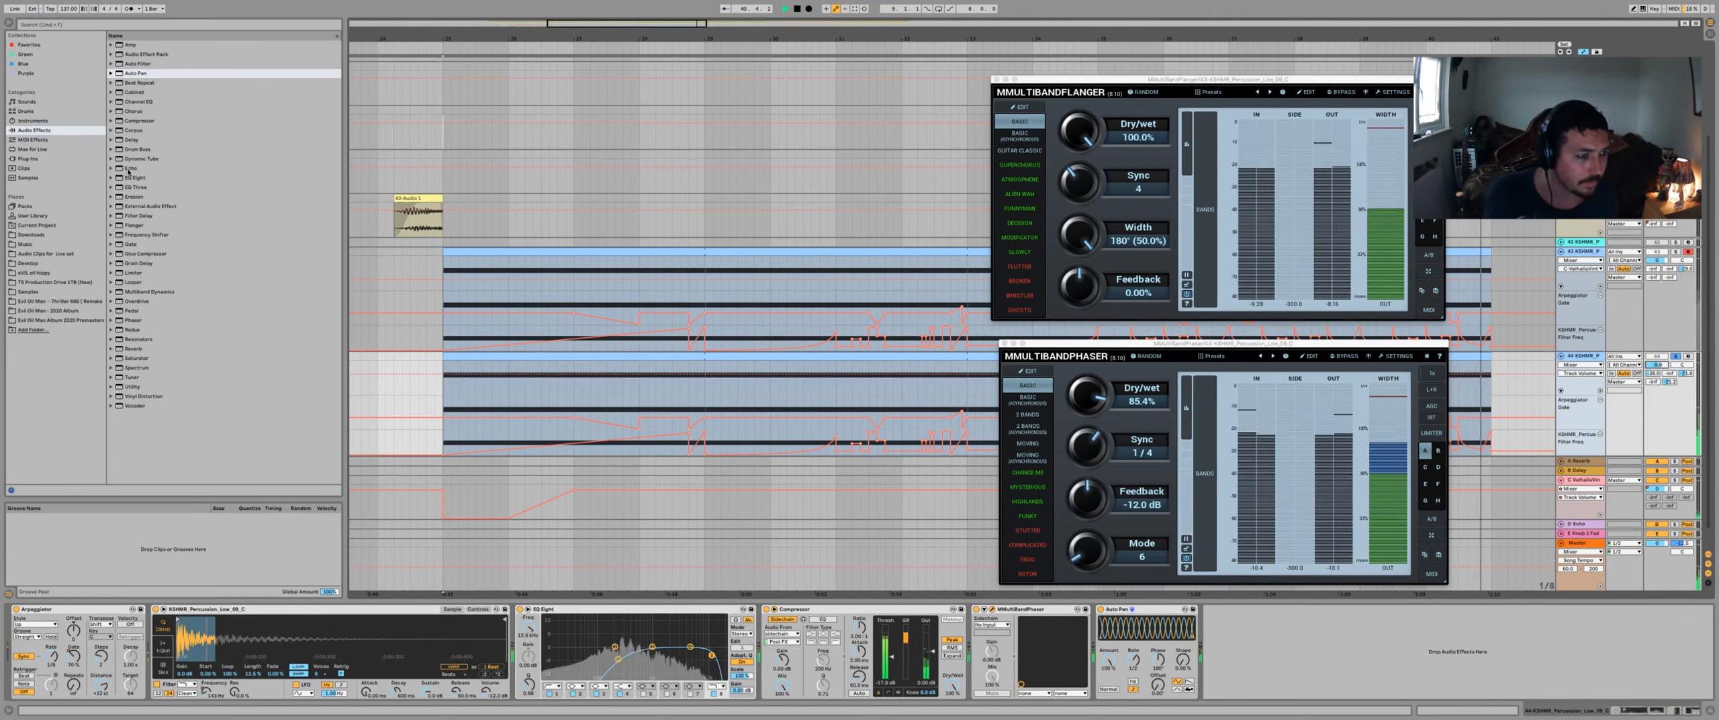
- Add an Amp at the end of the duplicate's device chain and adjust its dry/wet while playing
key("space")
double_click(128, 45)
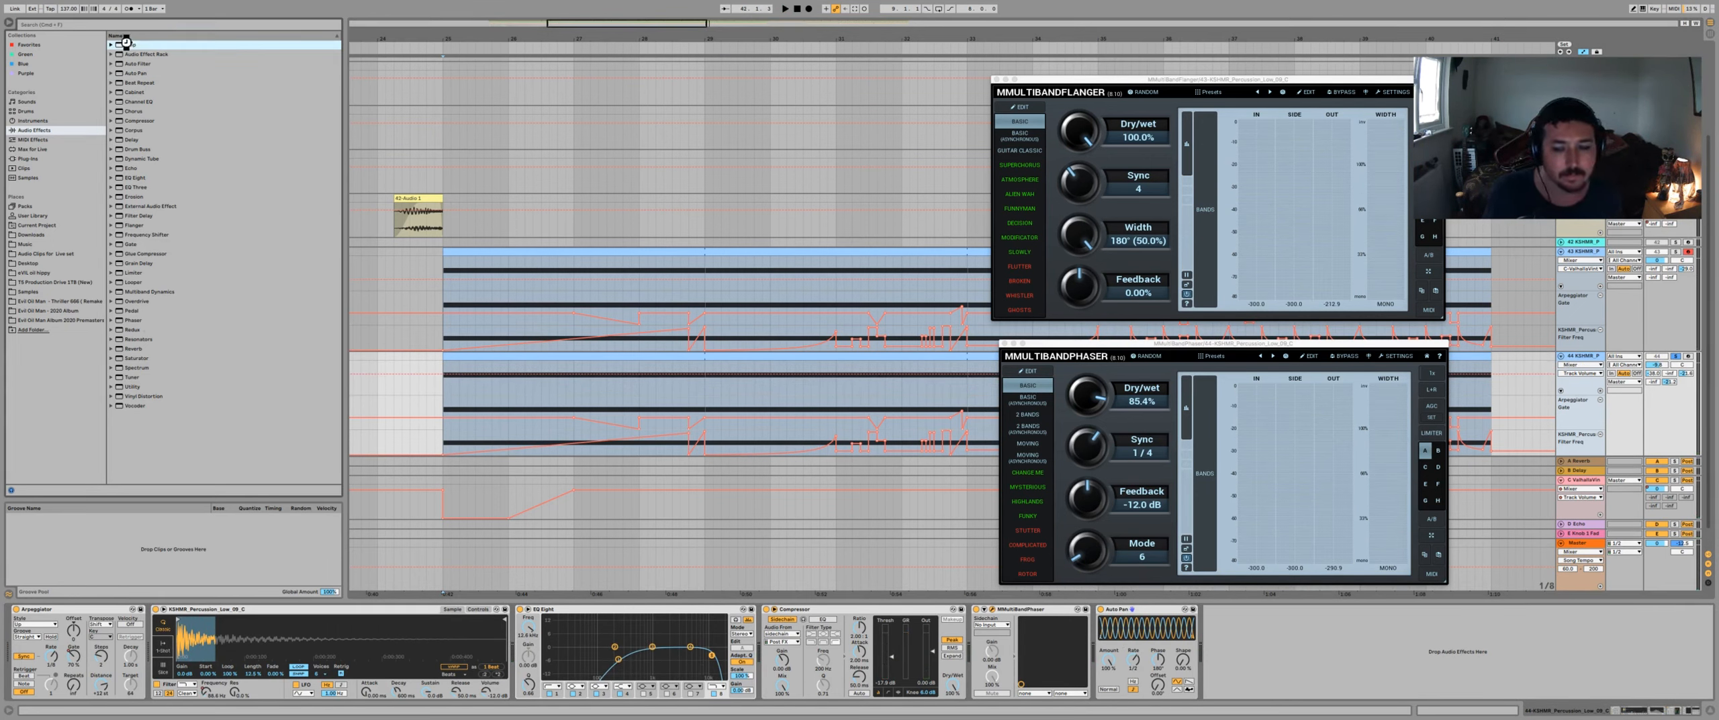
key("space")
left_click_drag(1346, 685, 1346, 687)
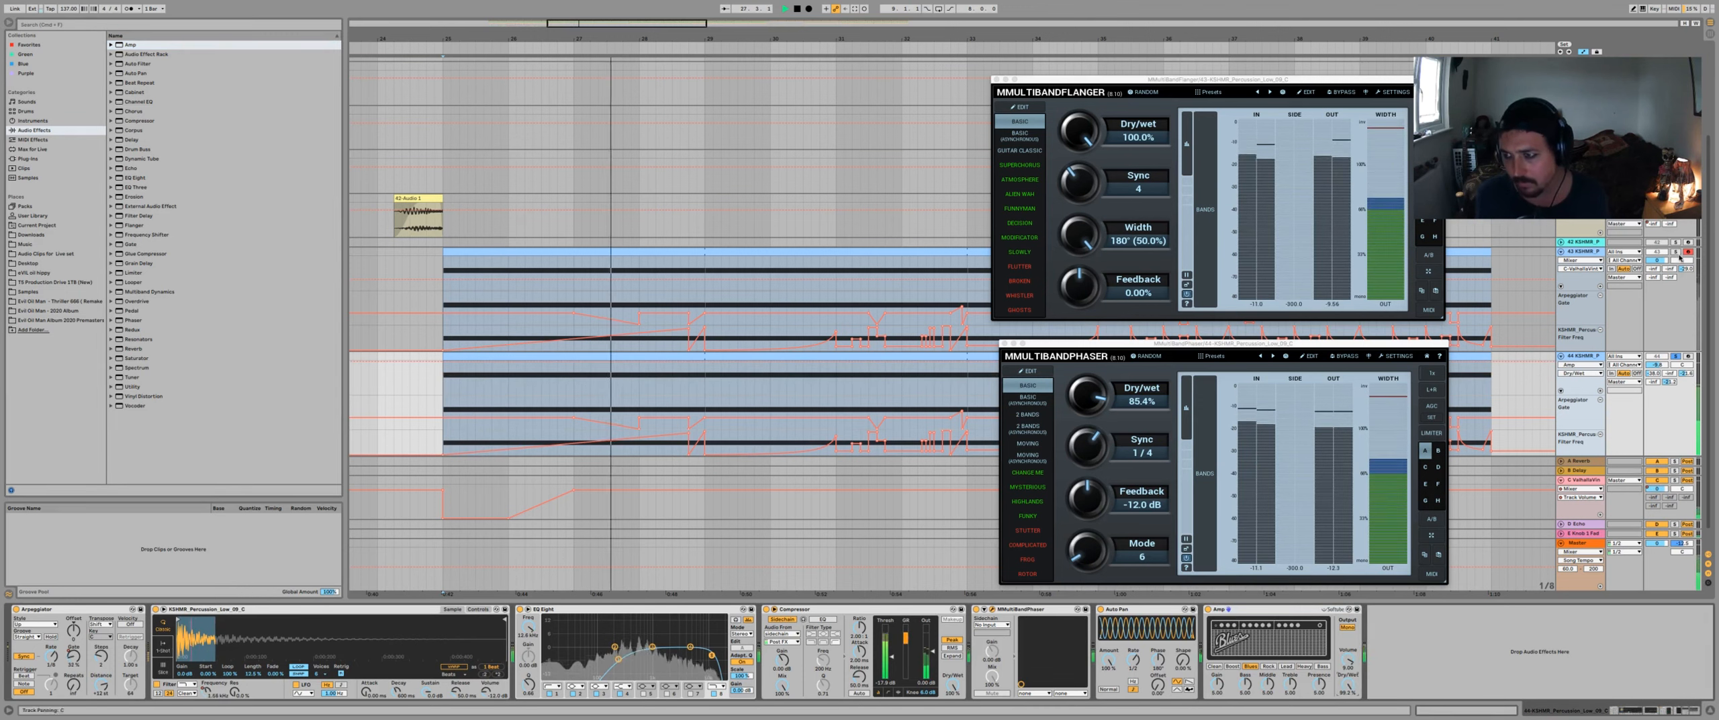
key("space")
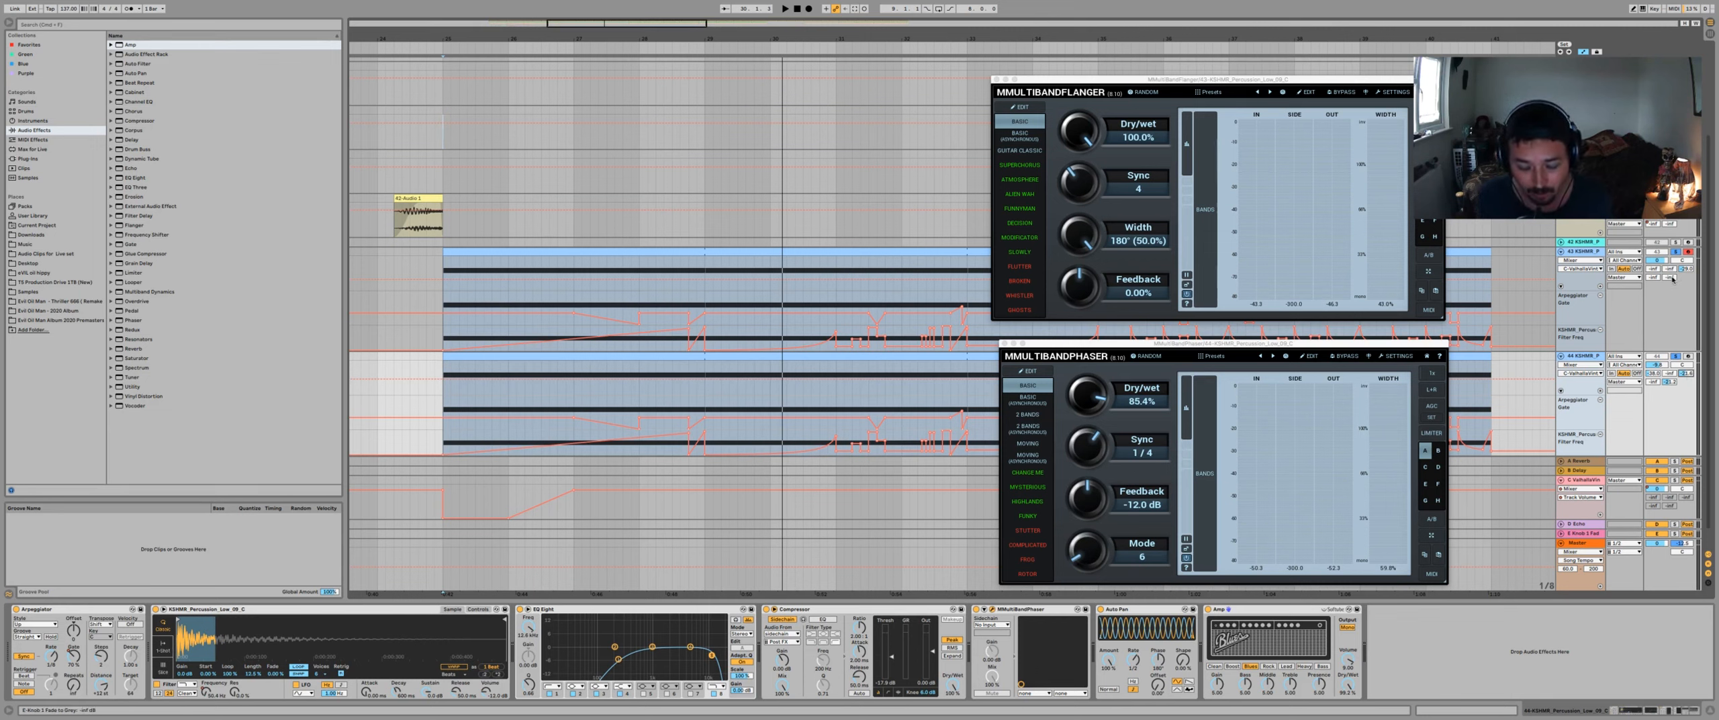
- Play the layered percussion from the start of the clips and close the flanger and phaser windows
key("space")
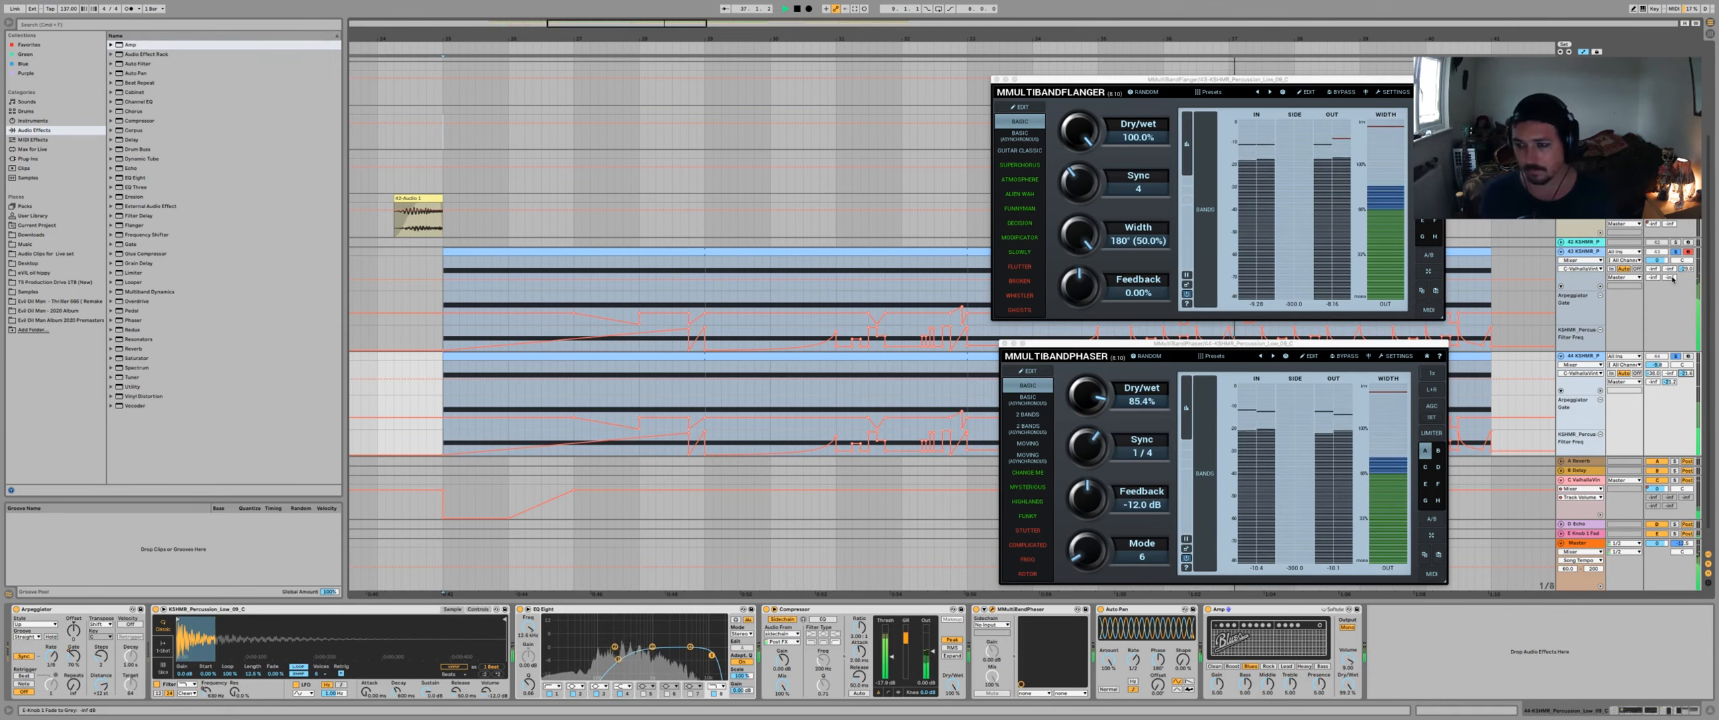
key("space")
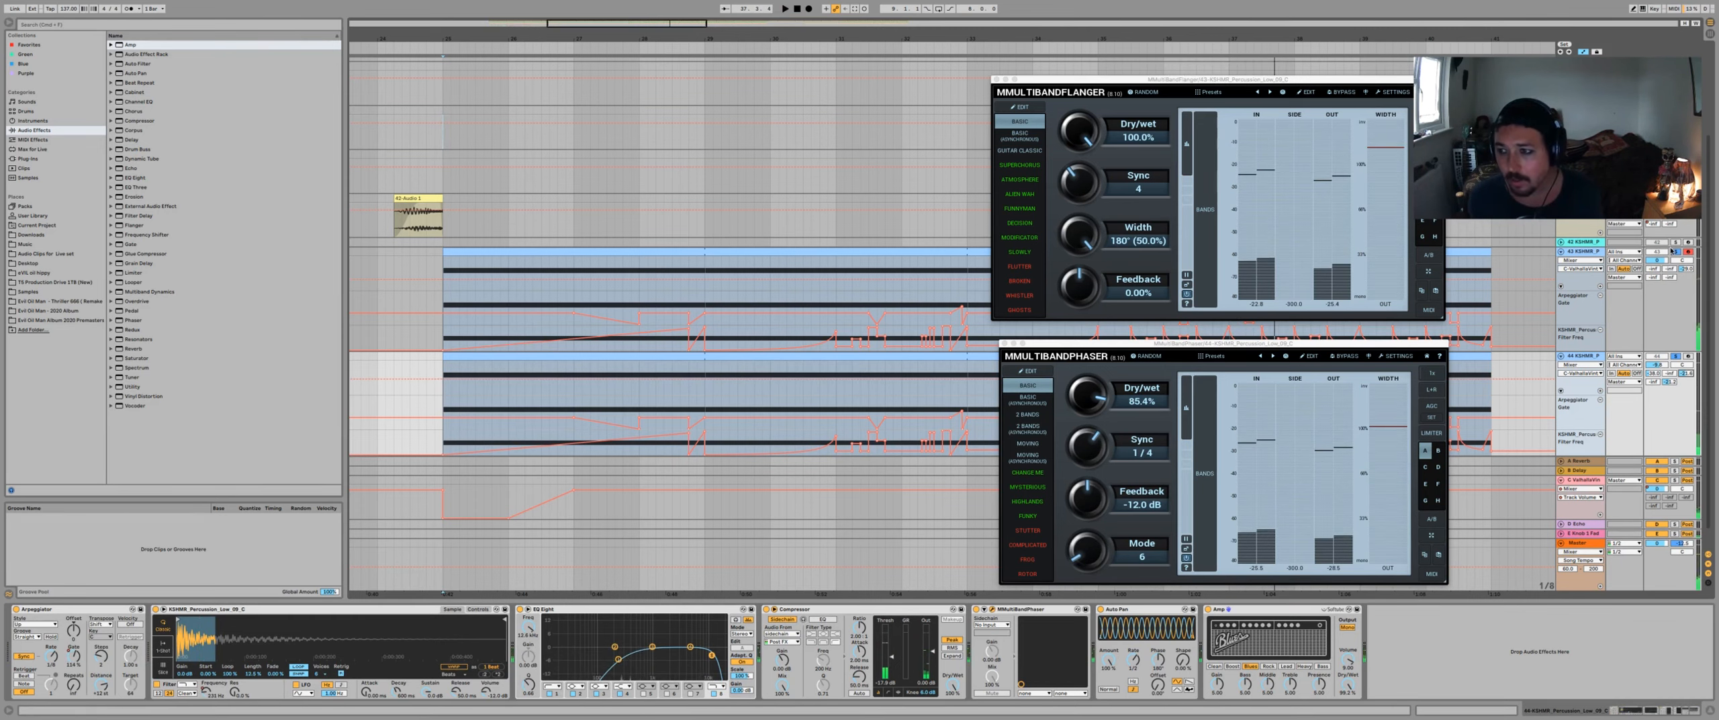
left_click(446, 140)
key("space")
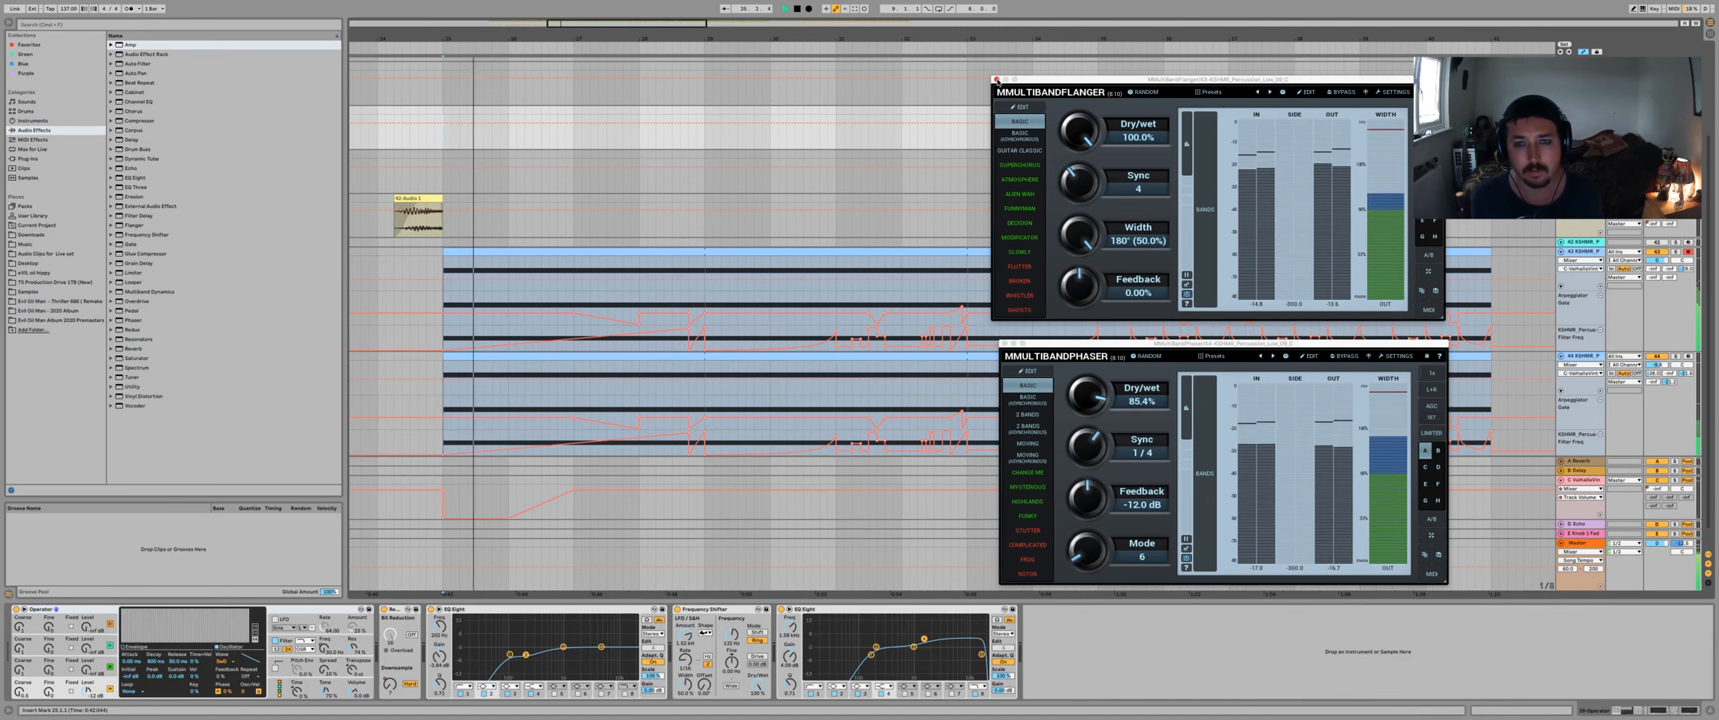
left_click(997, 79)
left_click(1003, 344)
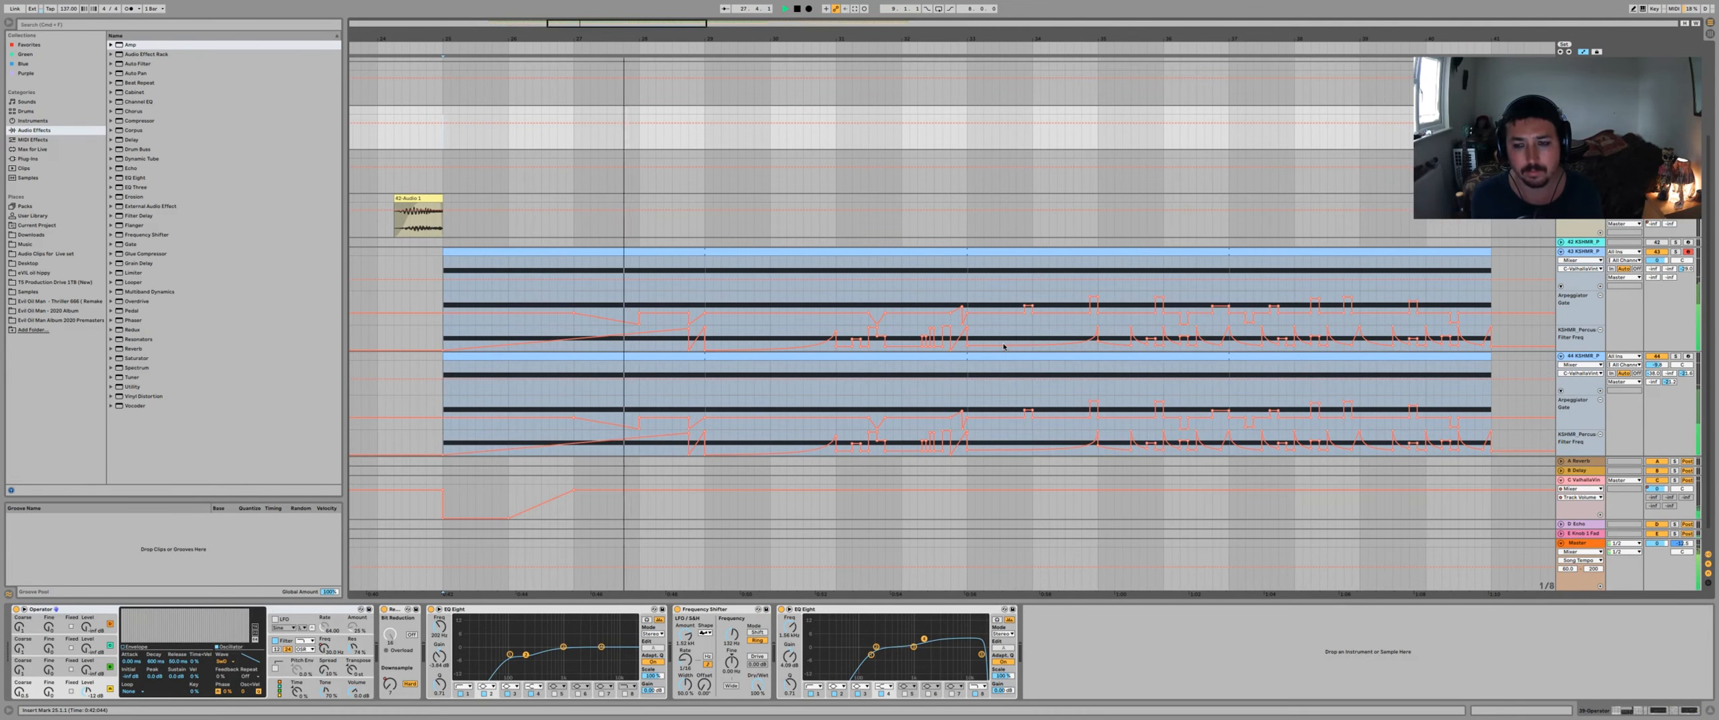
scroll(1003, 342, "down", 1)
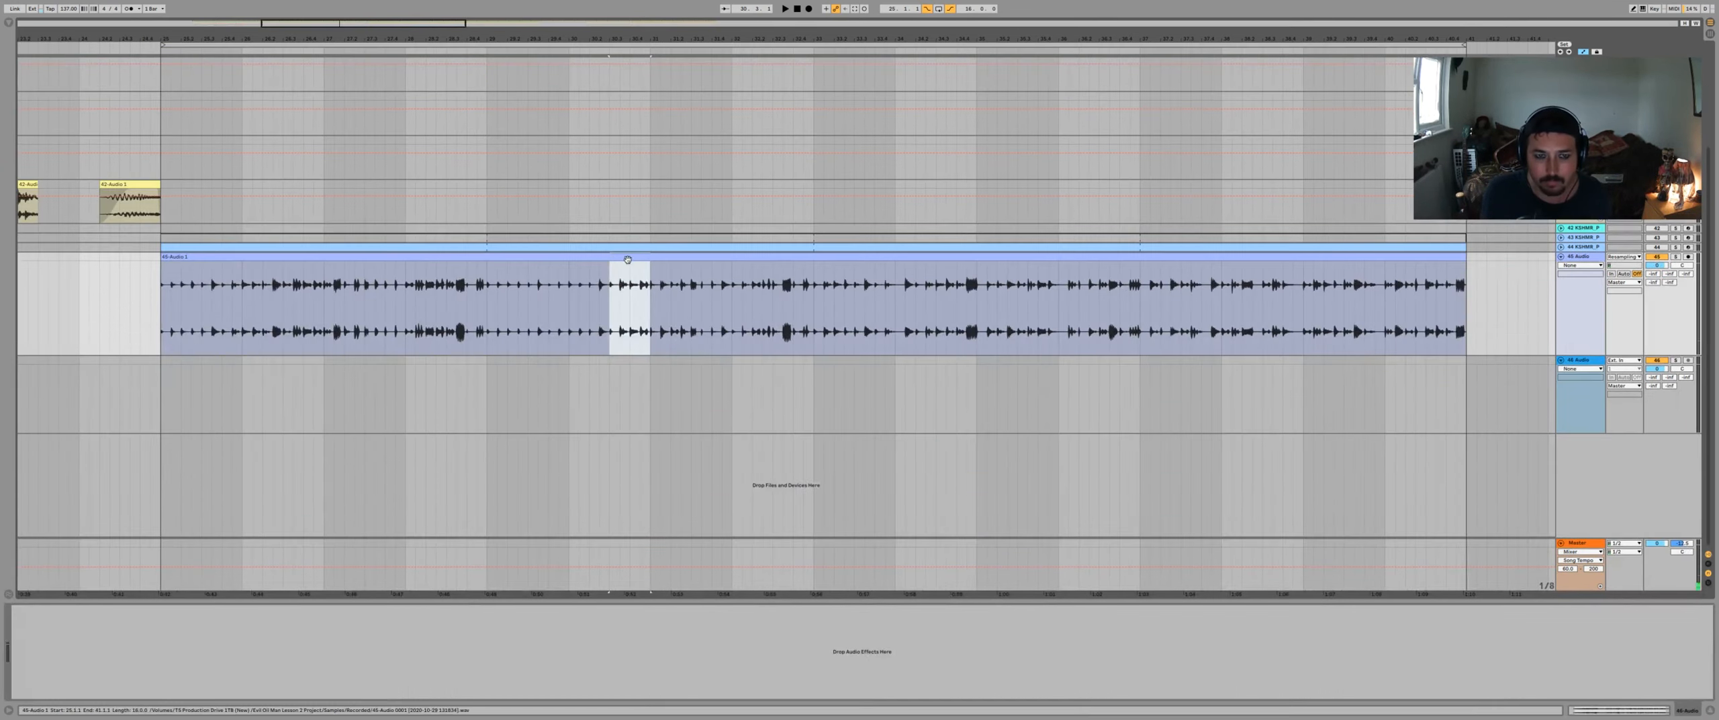
- Copy two short slices of the resampled percussion recording onto the empty audio track below it
mouse_move(630, 308)
left_mouse_down()
mouse_move(612, 390)
mouse_move(631, 362)
left_mouse_up()
key("space")
left_click_drag(773, 309, 792, 309)
left_click_drag(782, 256, 783, 361)
- Change the second slice's warp mode, transpose it down and adjust its grain size while playing it
double_click(782, 360)
left_click(117, 491)
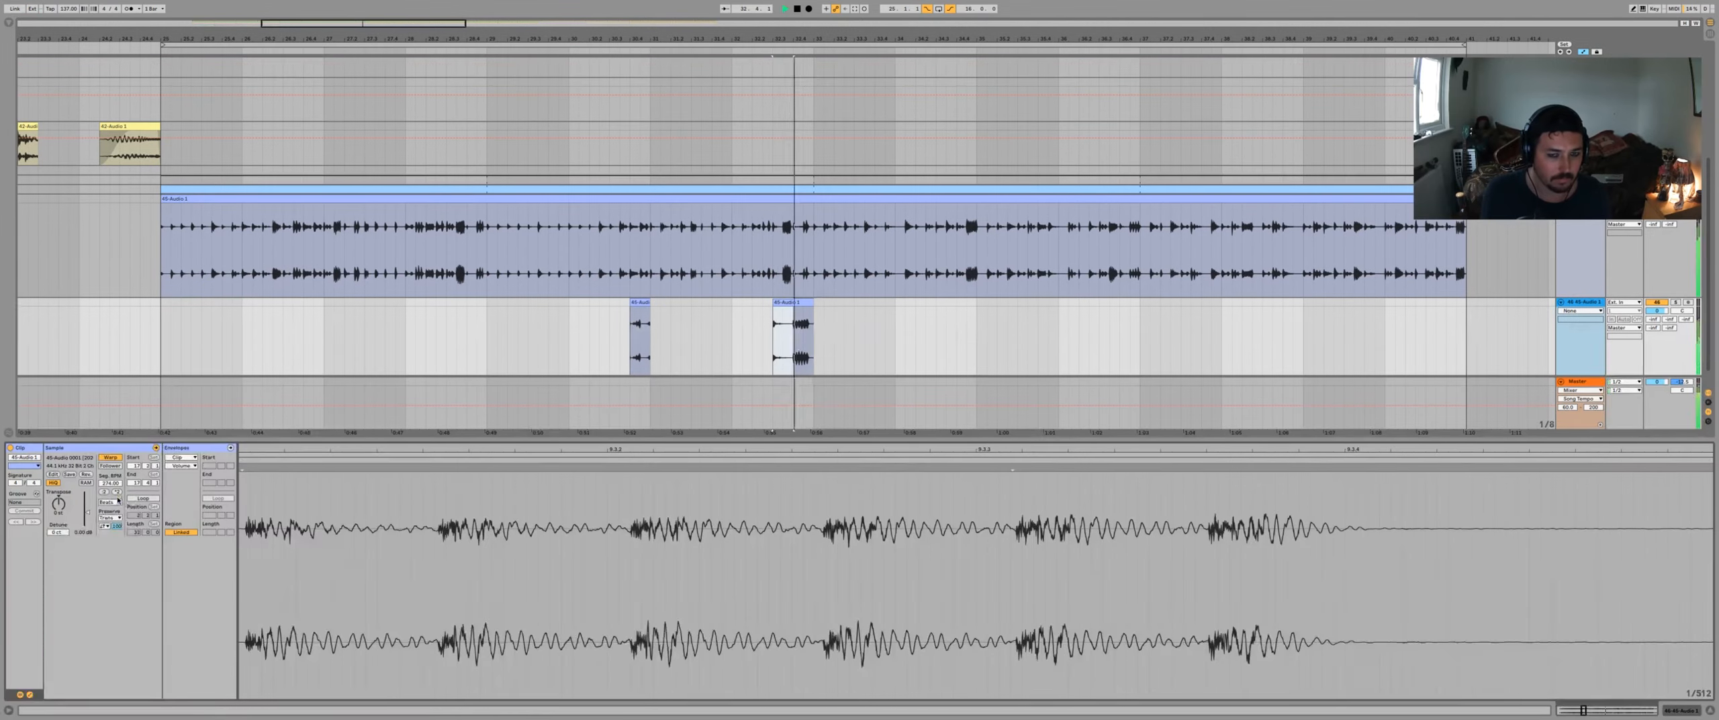
left_click(111, 502)
key("space")
key("space")
left_click_drag(59, 503, 58, 557)
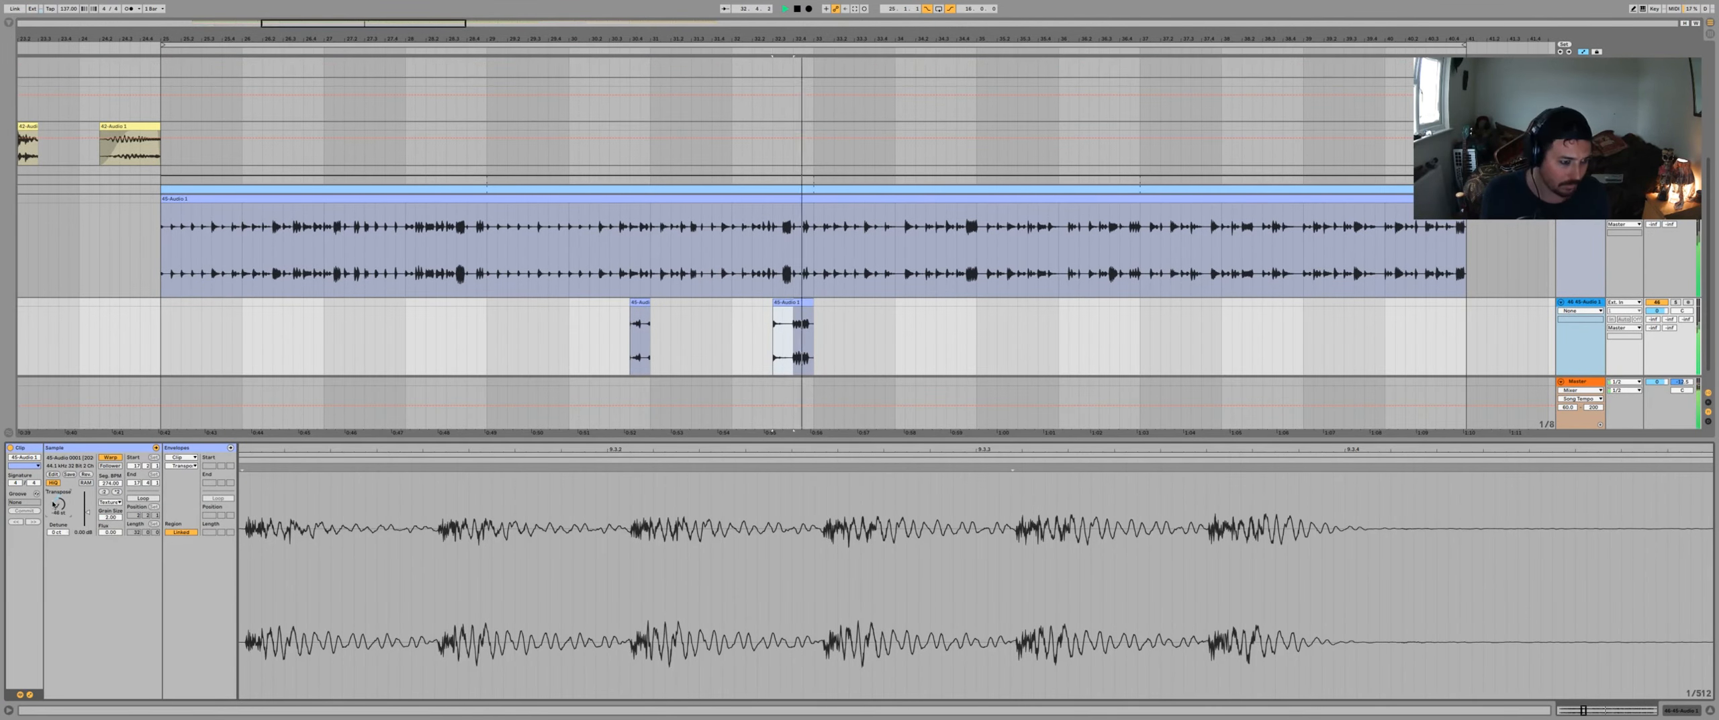
left_click_drag(111, 517, 111, 487)
- Split the second slice in the middle and play it from just before its start
key("ctrl+e")
left_click(803, 302)
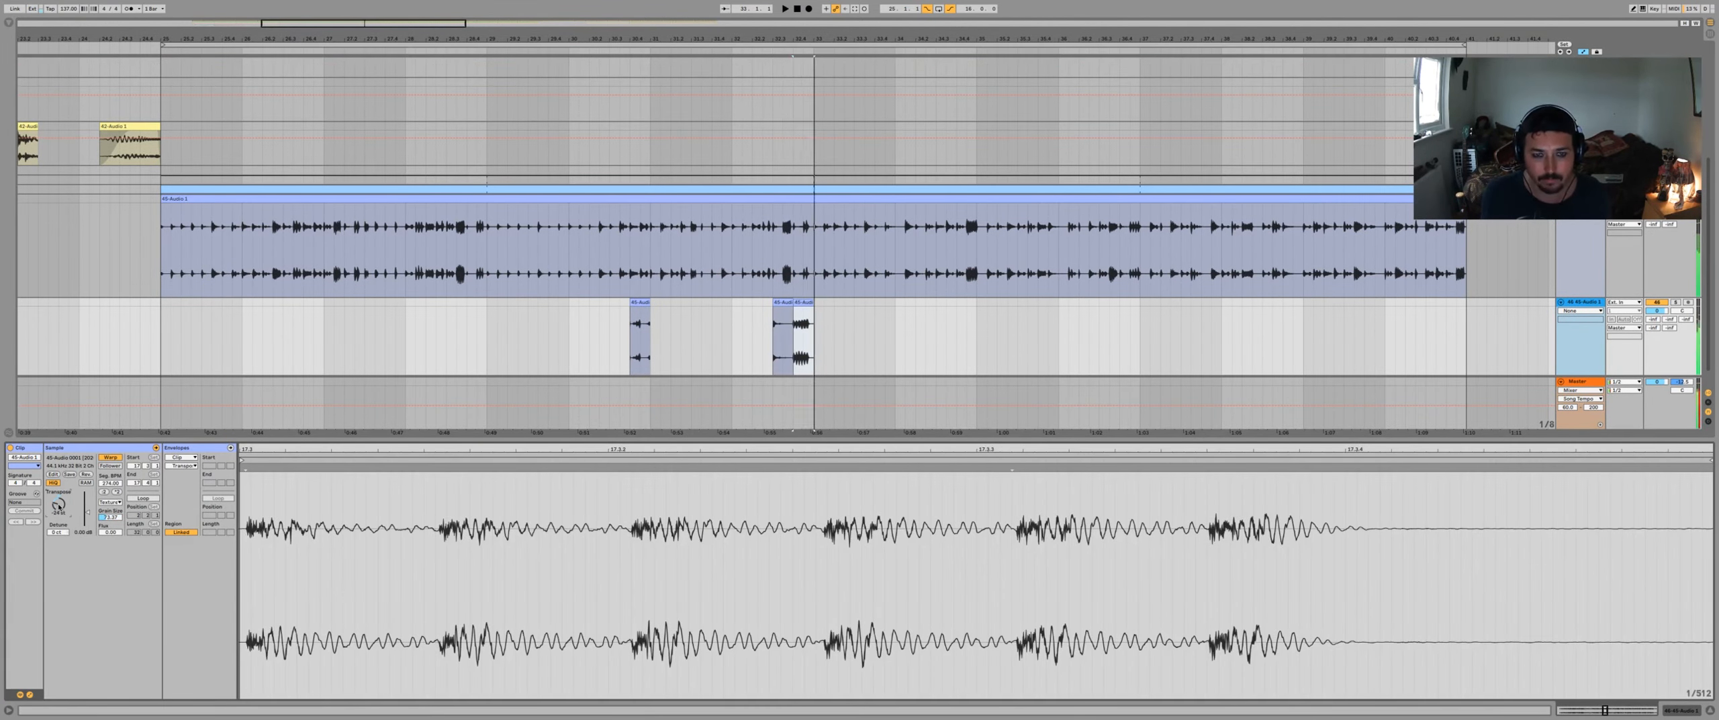
left_click(769, 320)
key("space")
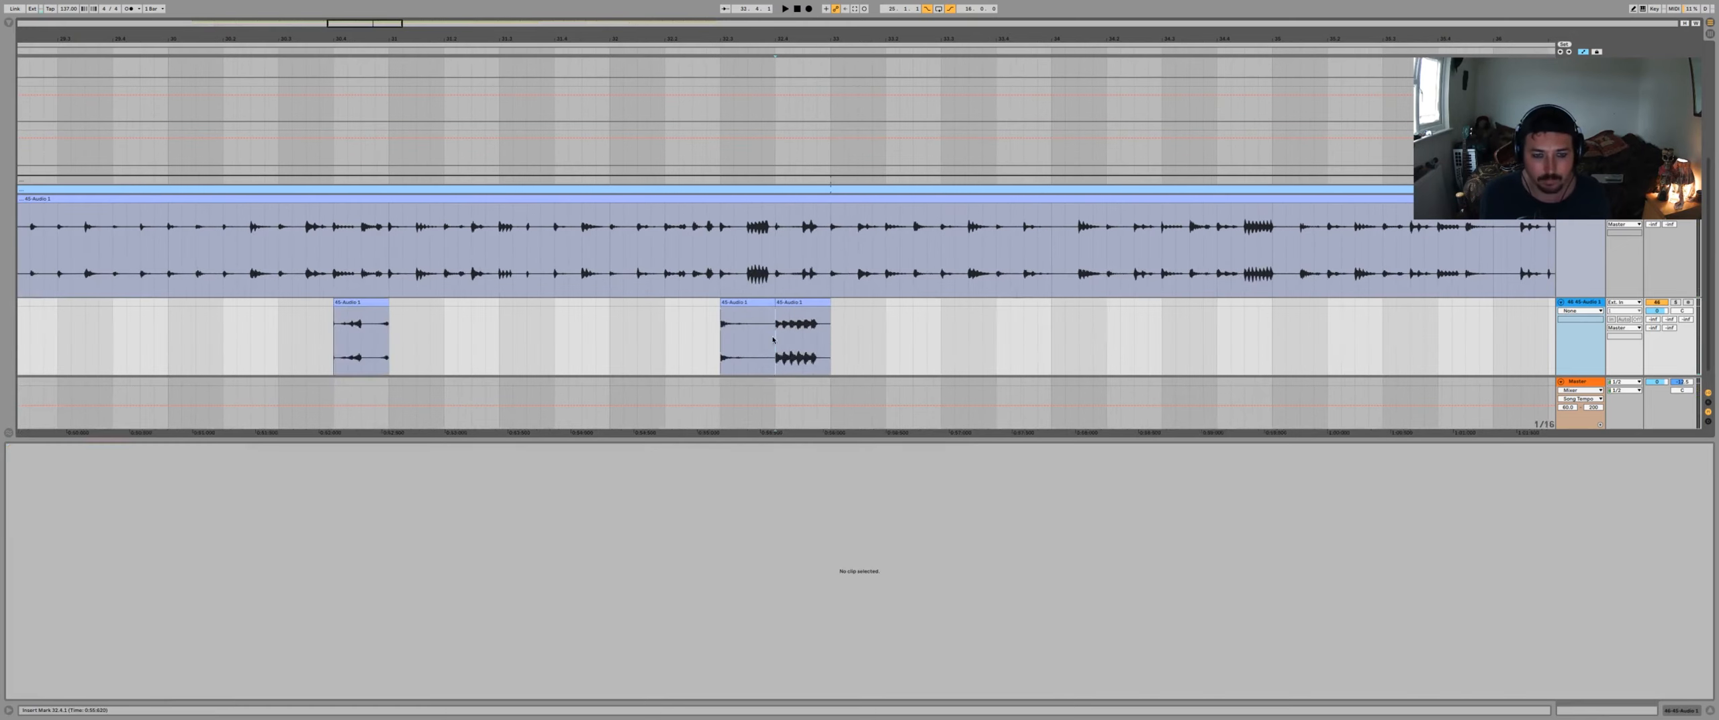
- Audition the split slices from before their start and select the second half for its clip settings
left_click(813, 303)
key("space")
key("space")
left_click(671, 318)
key("space")
key("space")
left_click(803, 302)
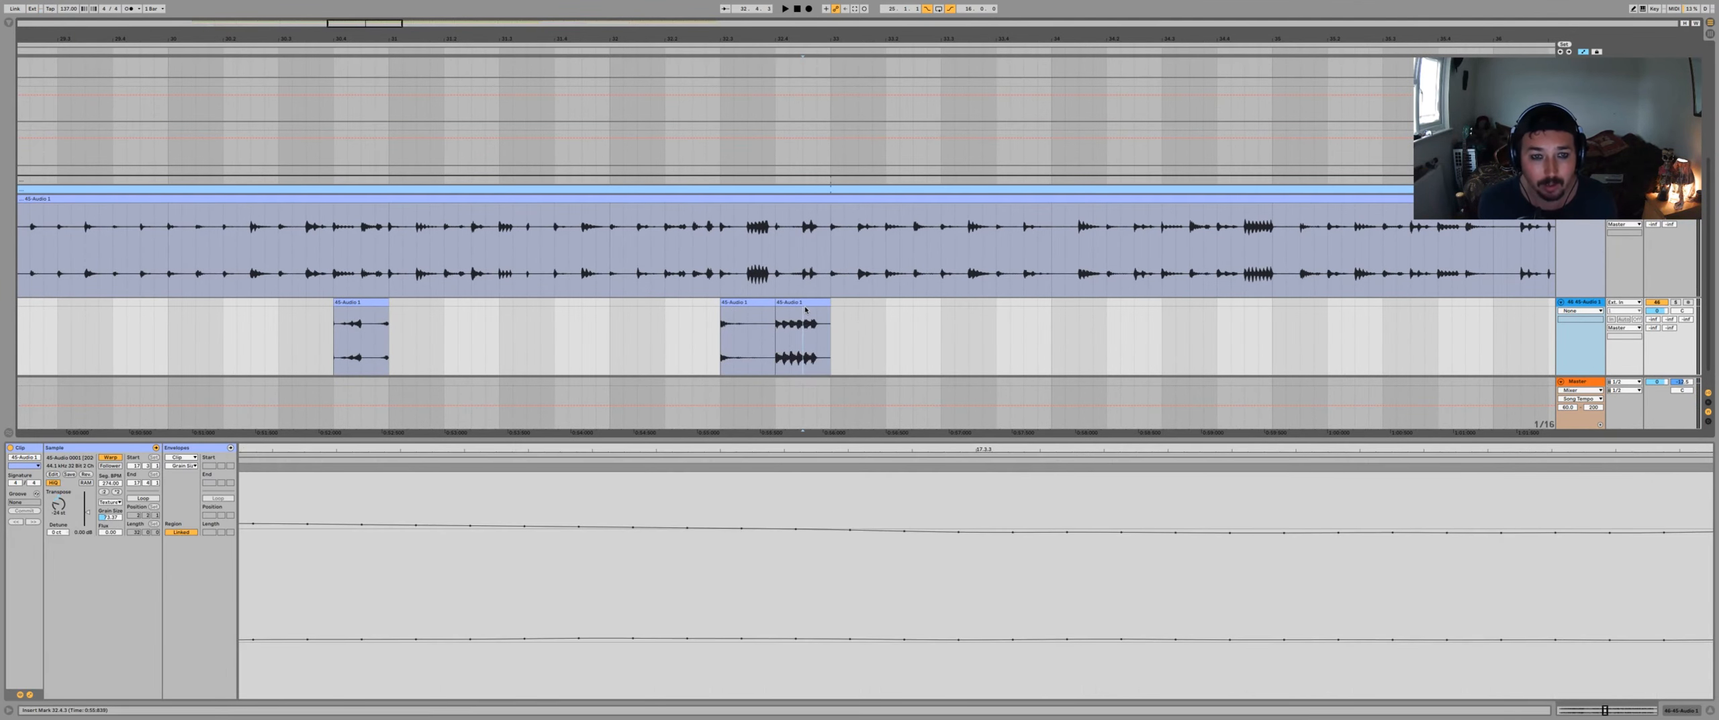
left_click(801, 303)
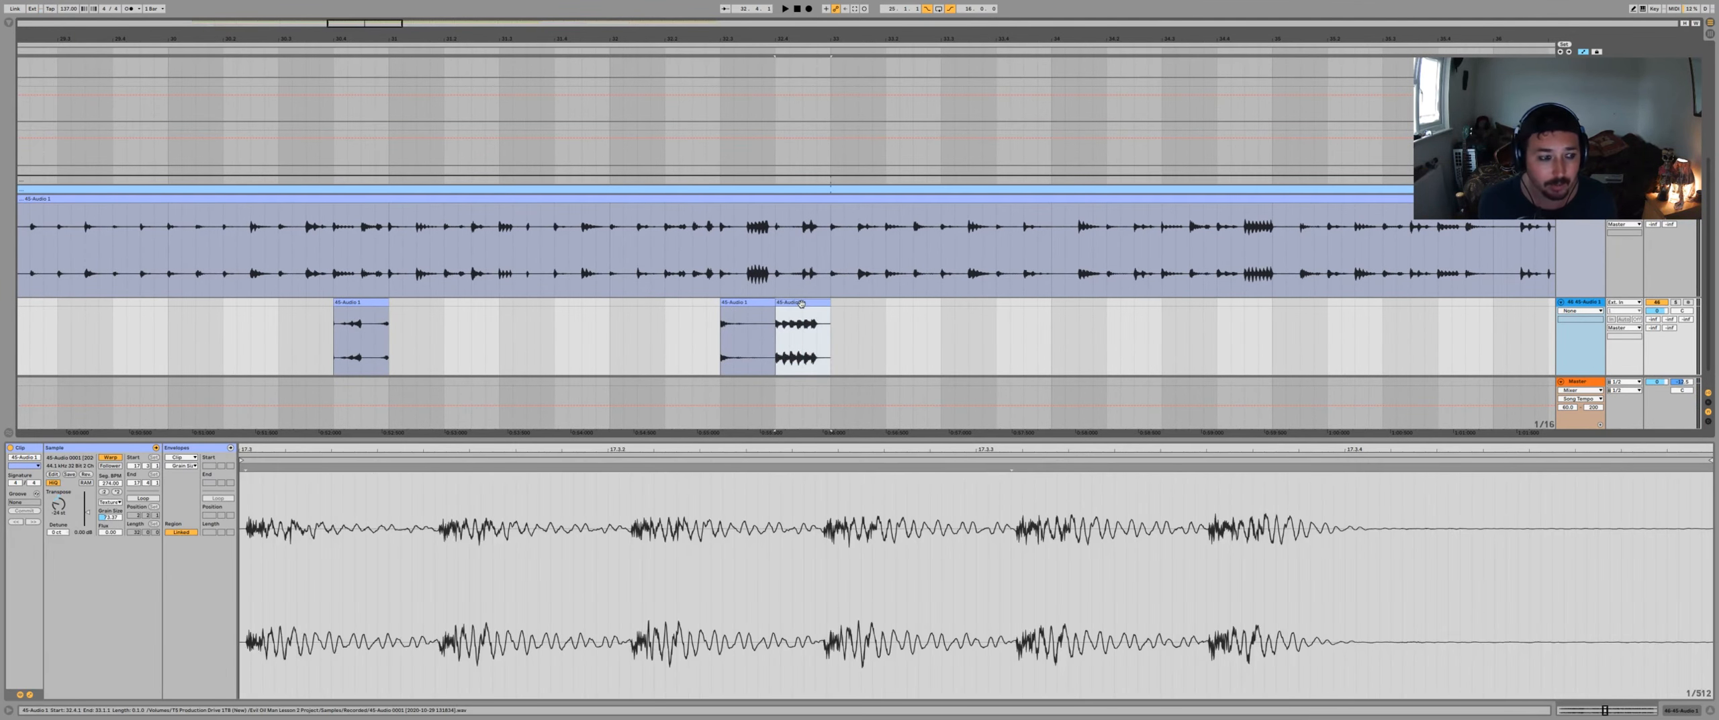
- Play the second half of the split slice, consolidate it and split it into four equal pieces
left_click(356, 504)
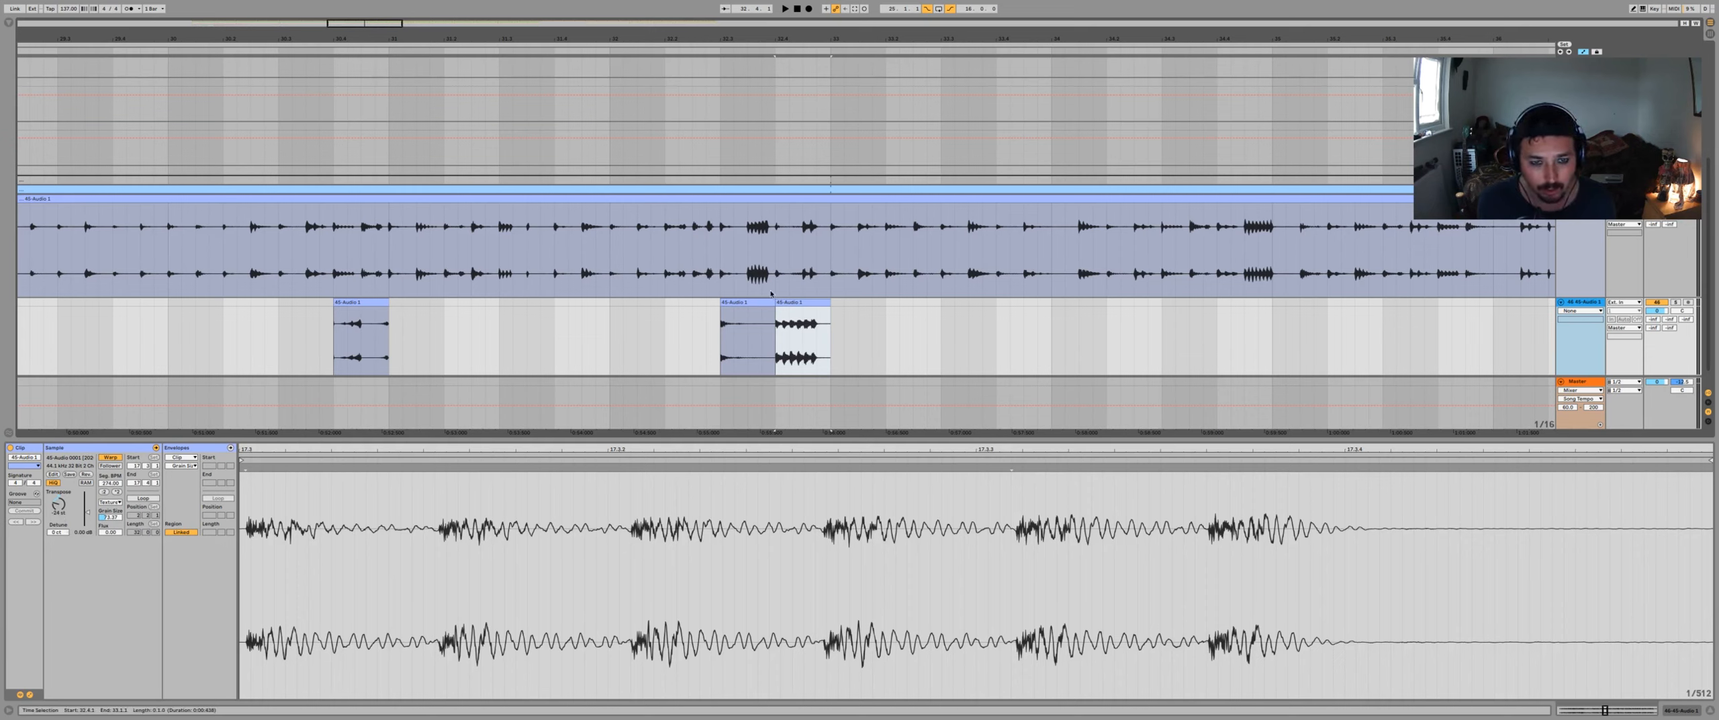
key("space")
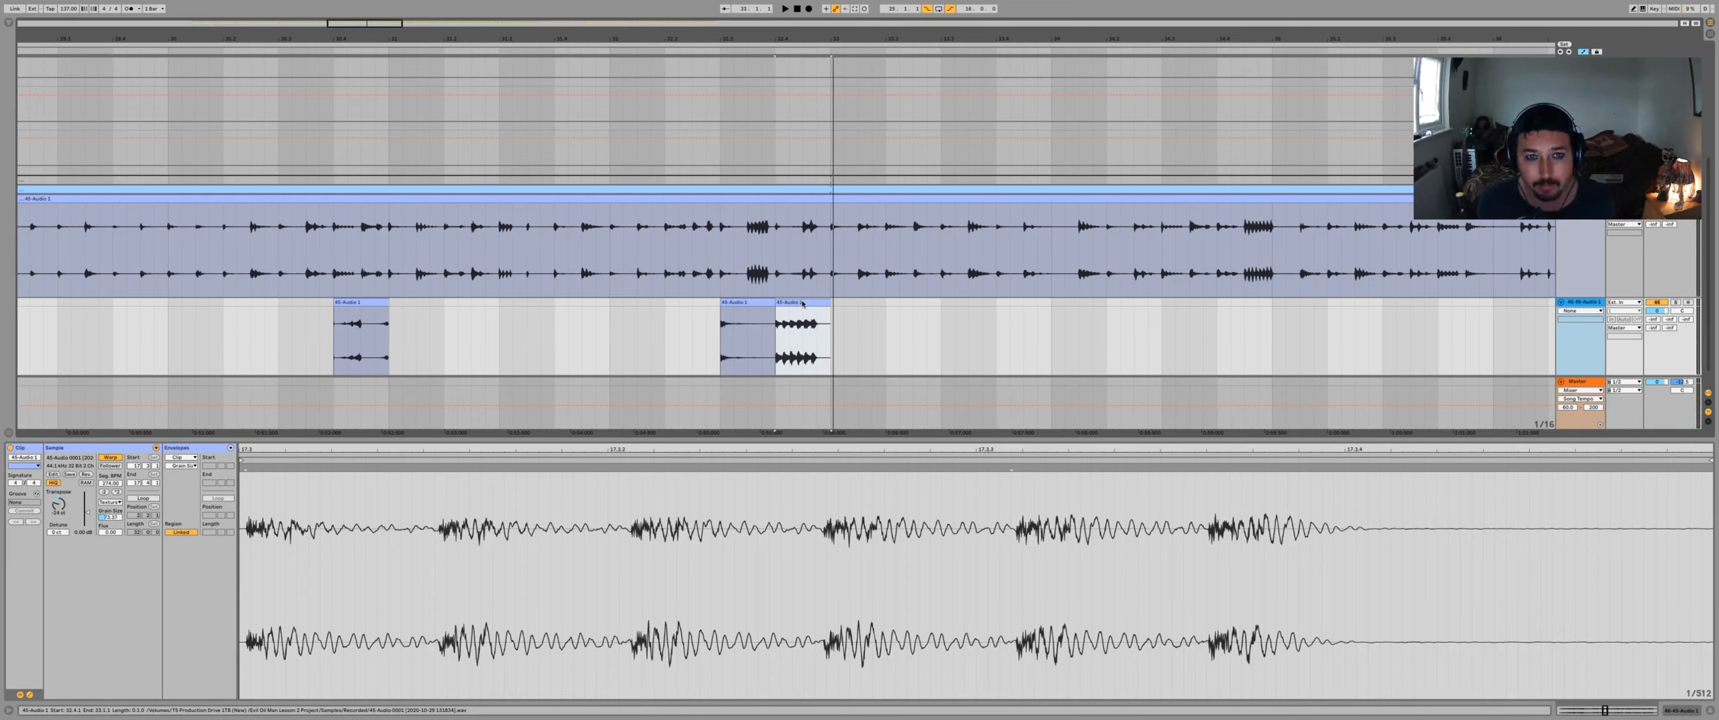
key("super+j")
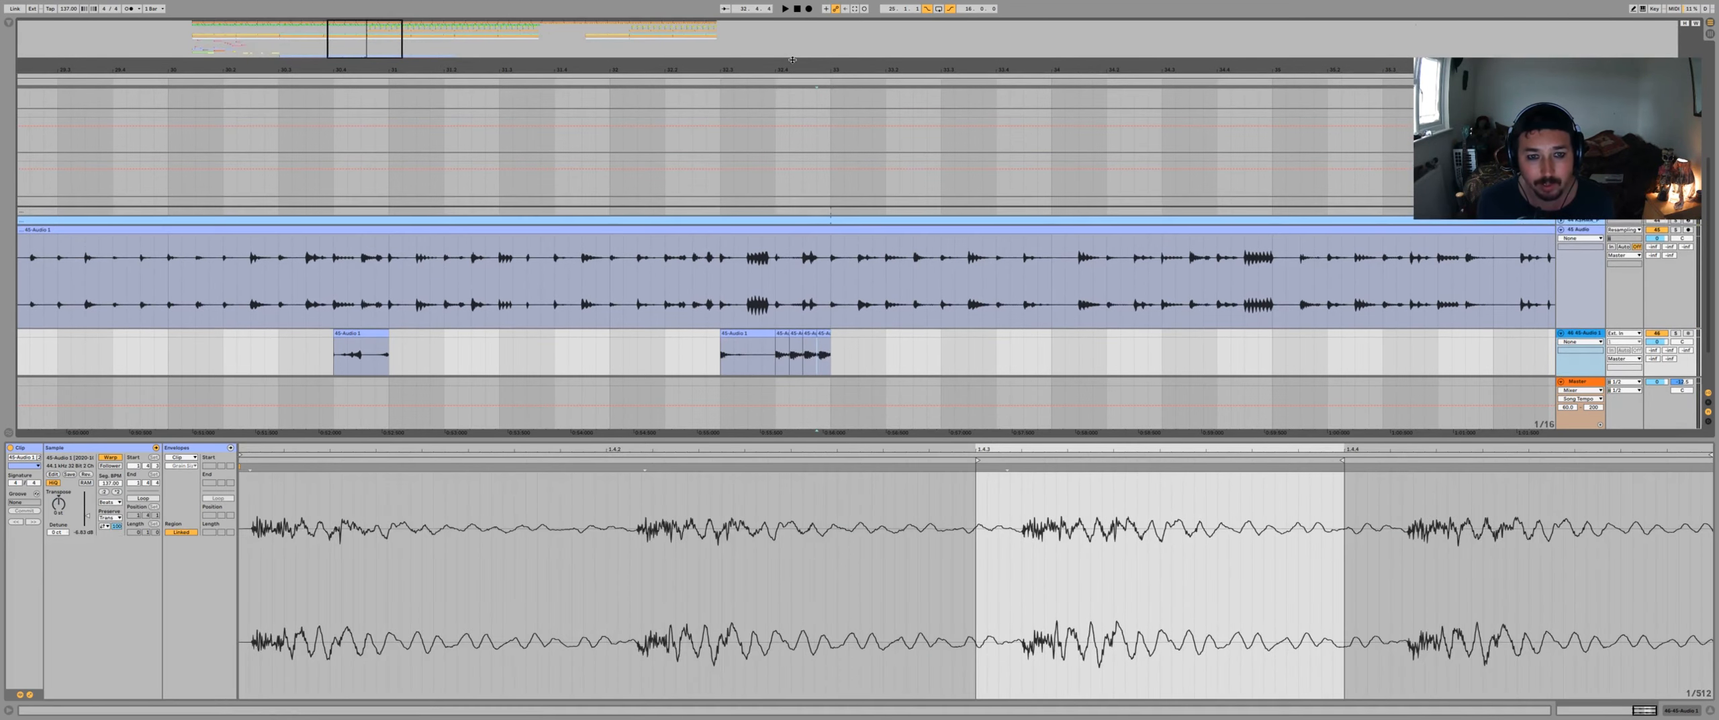
- Add curved fade-outs to the first three of the four short pieces, leaving automation display off
left_click_drag(794, 59, 773, 260)
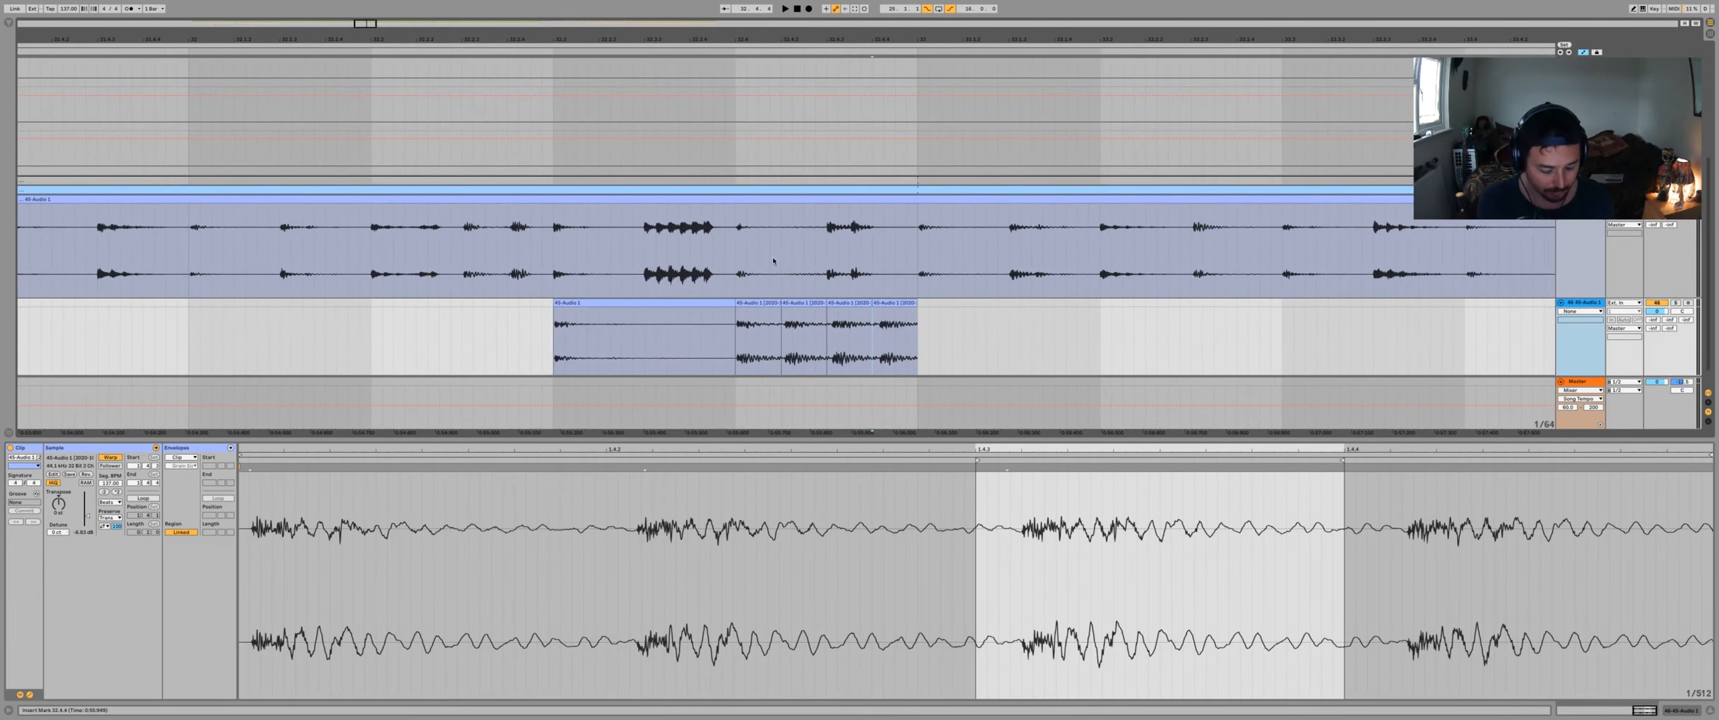
left_click(780, 311)
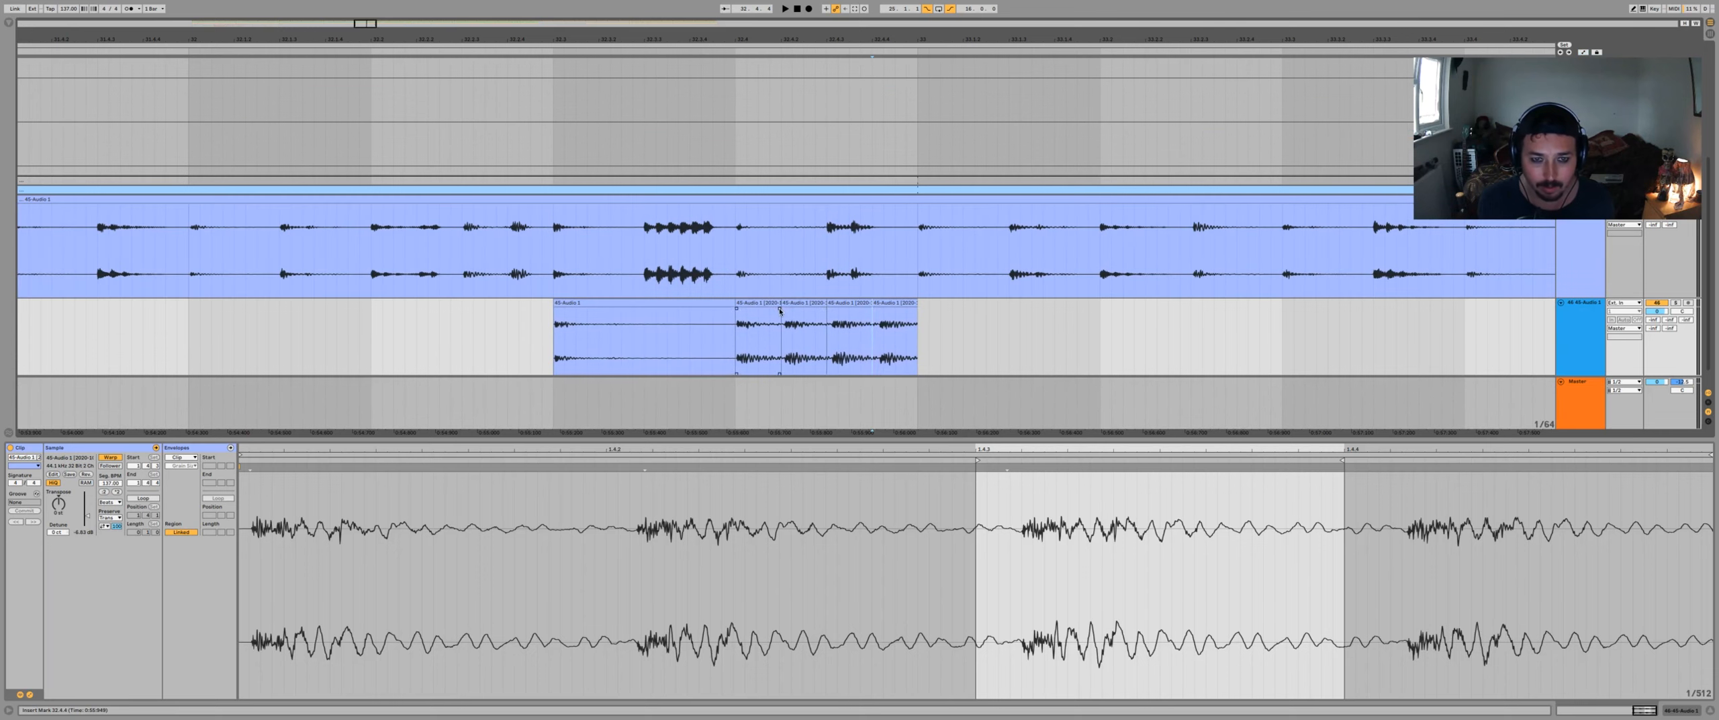
left_click_drag(780, 310, 827, 310)
left_click(756, 345)
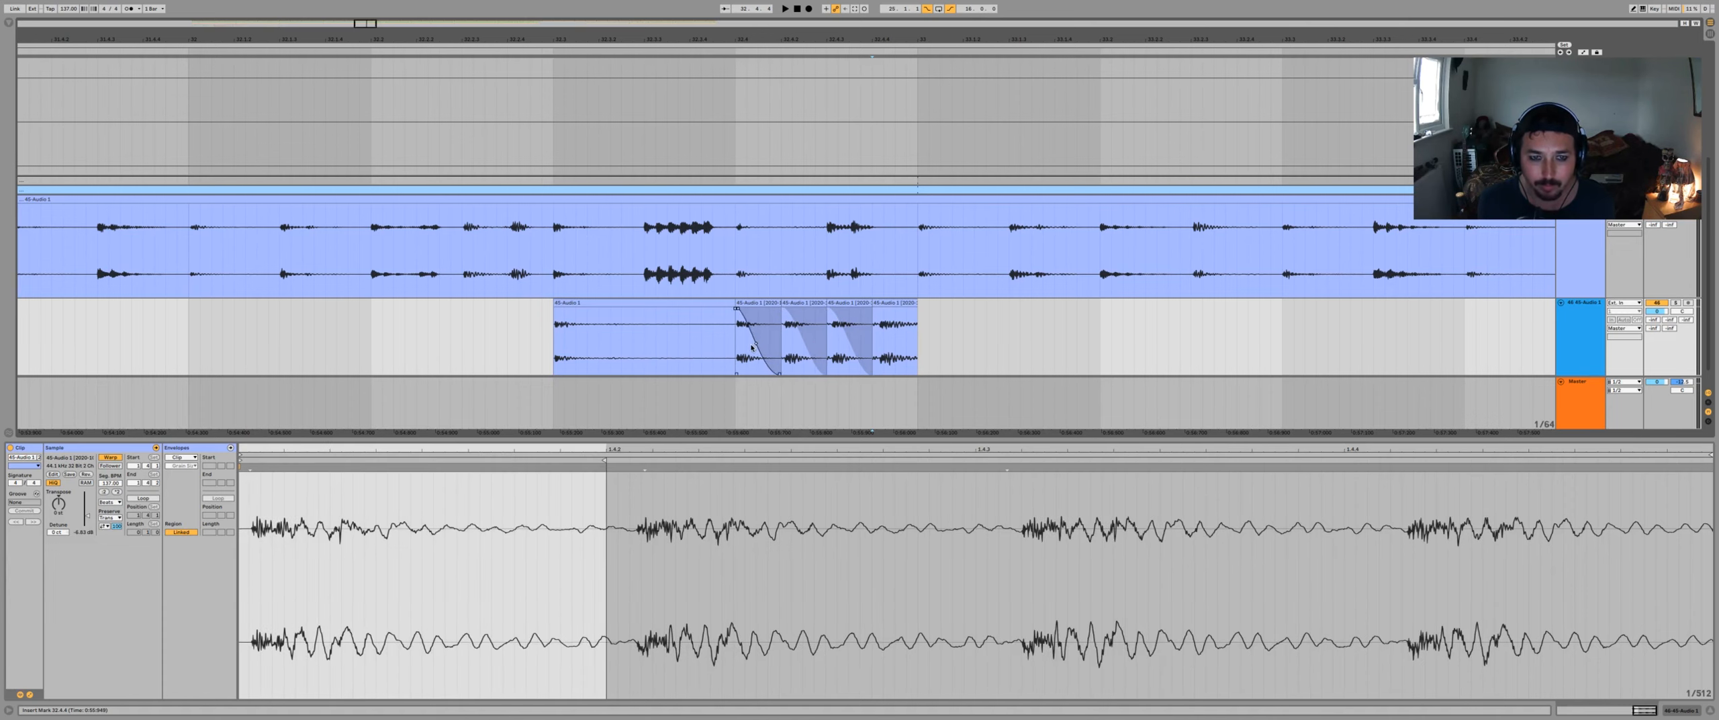
left_click(811, 348)
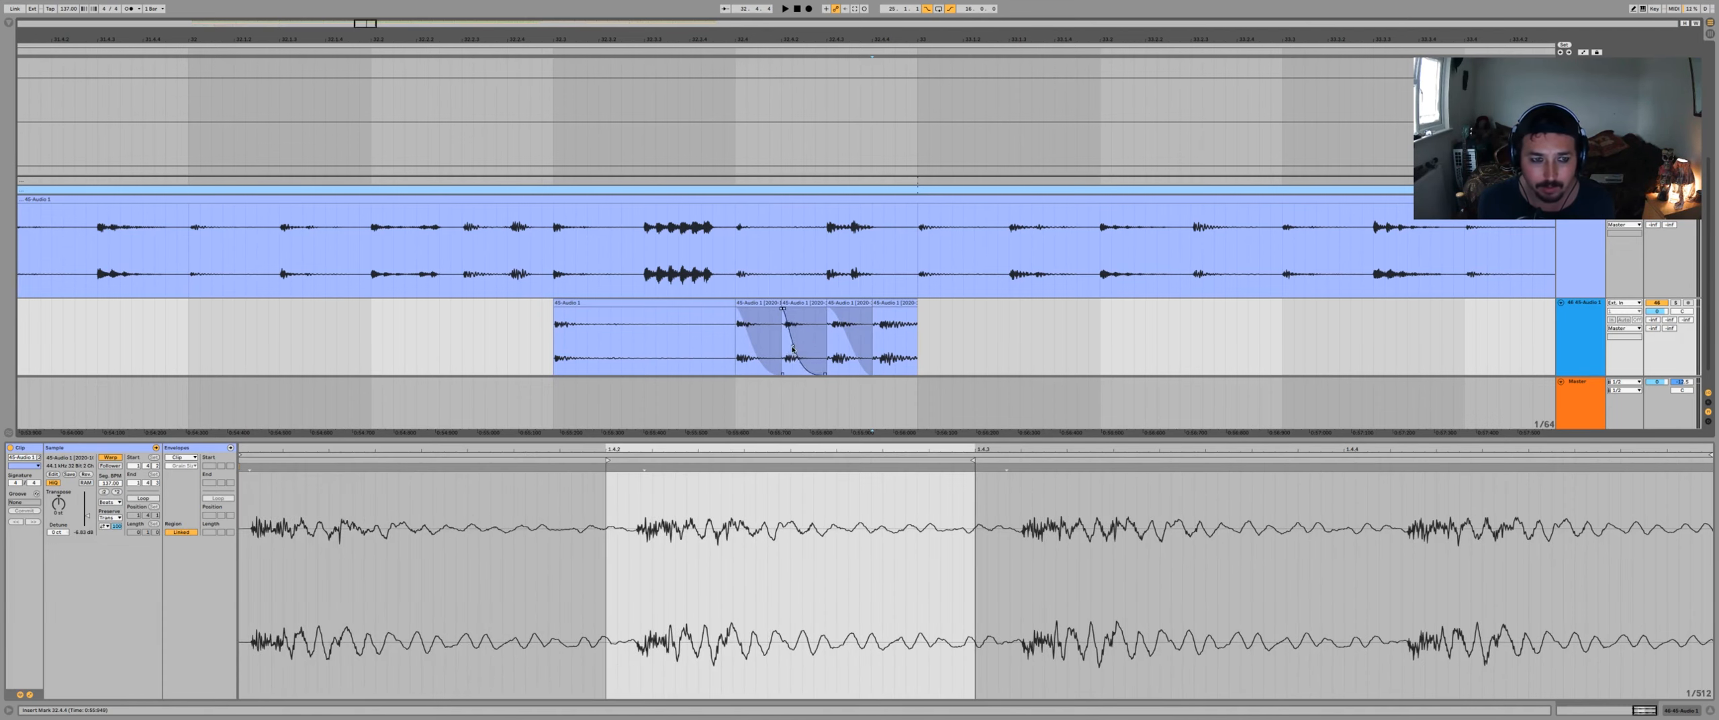
- Play the faded pieces from just before the slice and refine their fade-out curves
left_click(543, 352)
key("space")
key("space")
key("space")
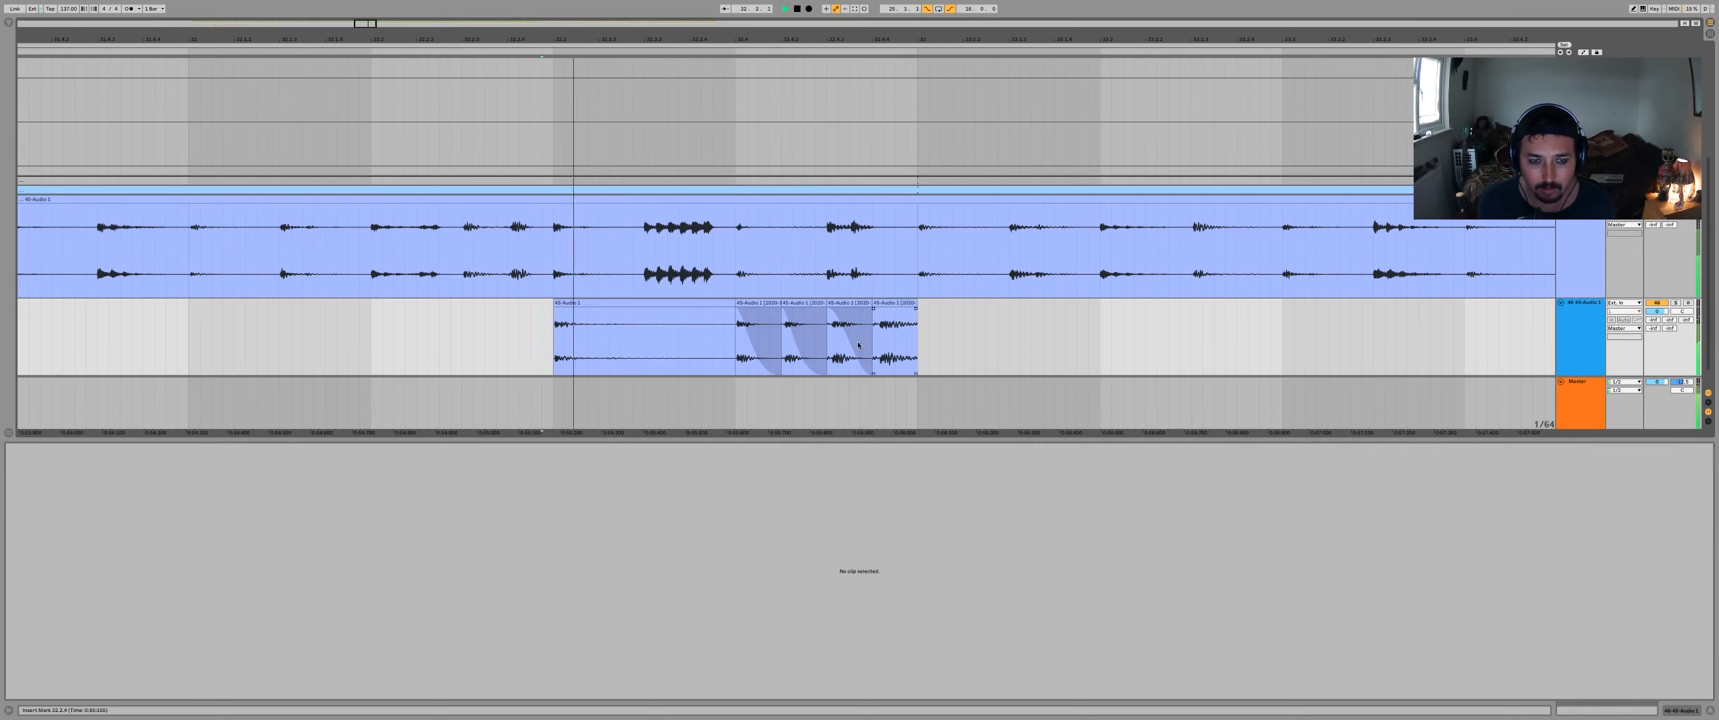
left_click(789, 347)
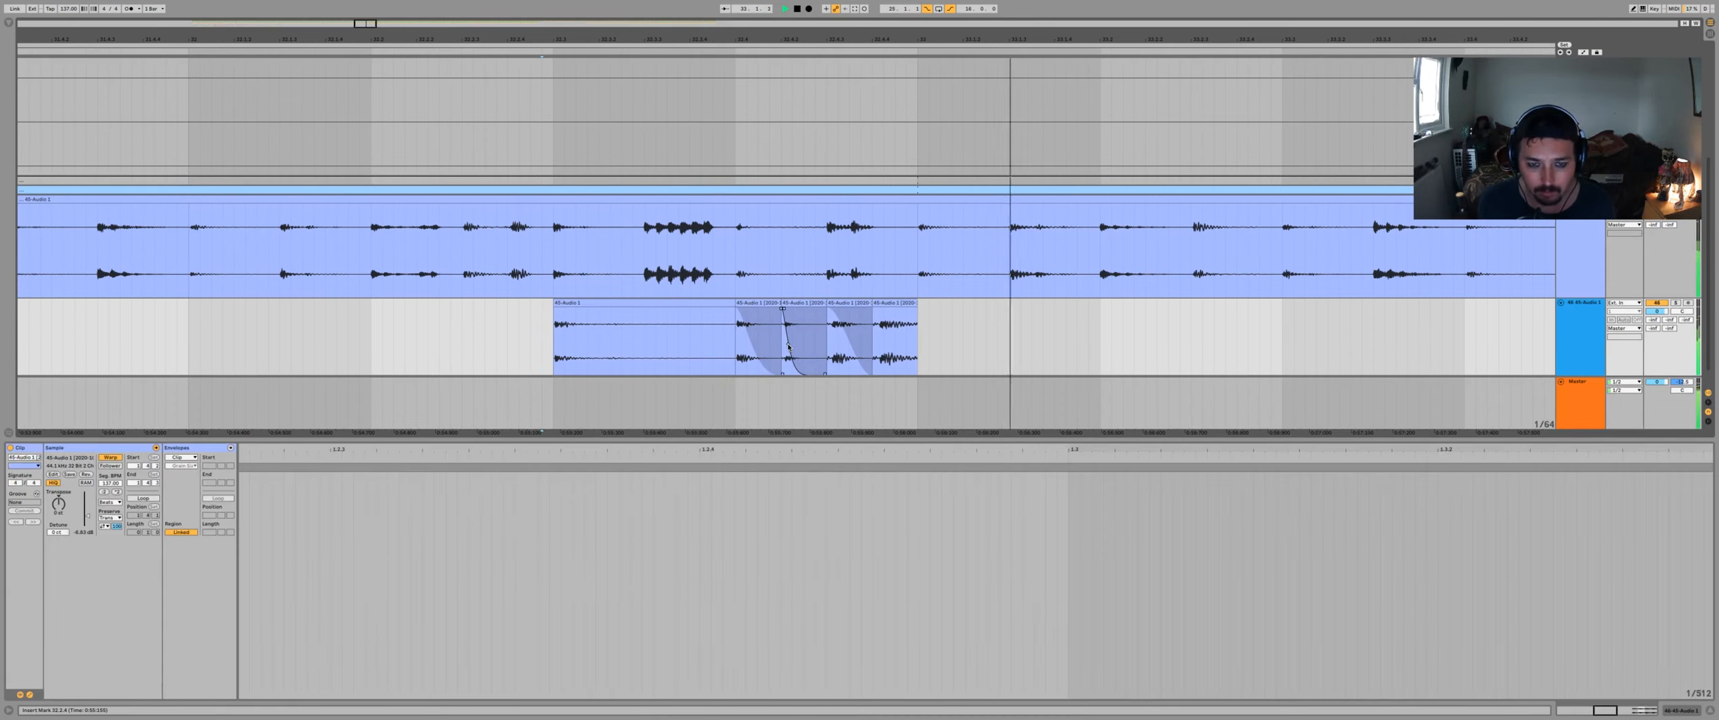
left_click(736, 340)
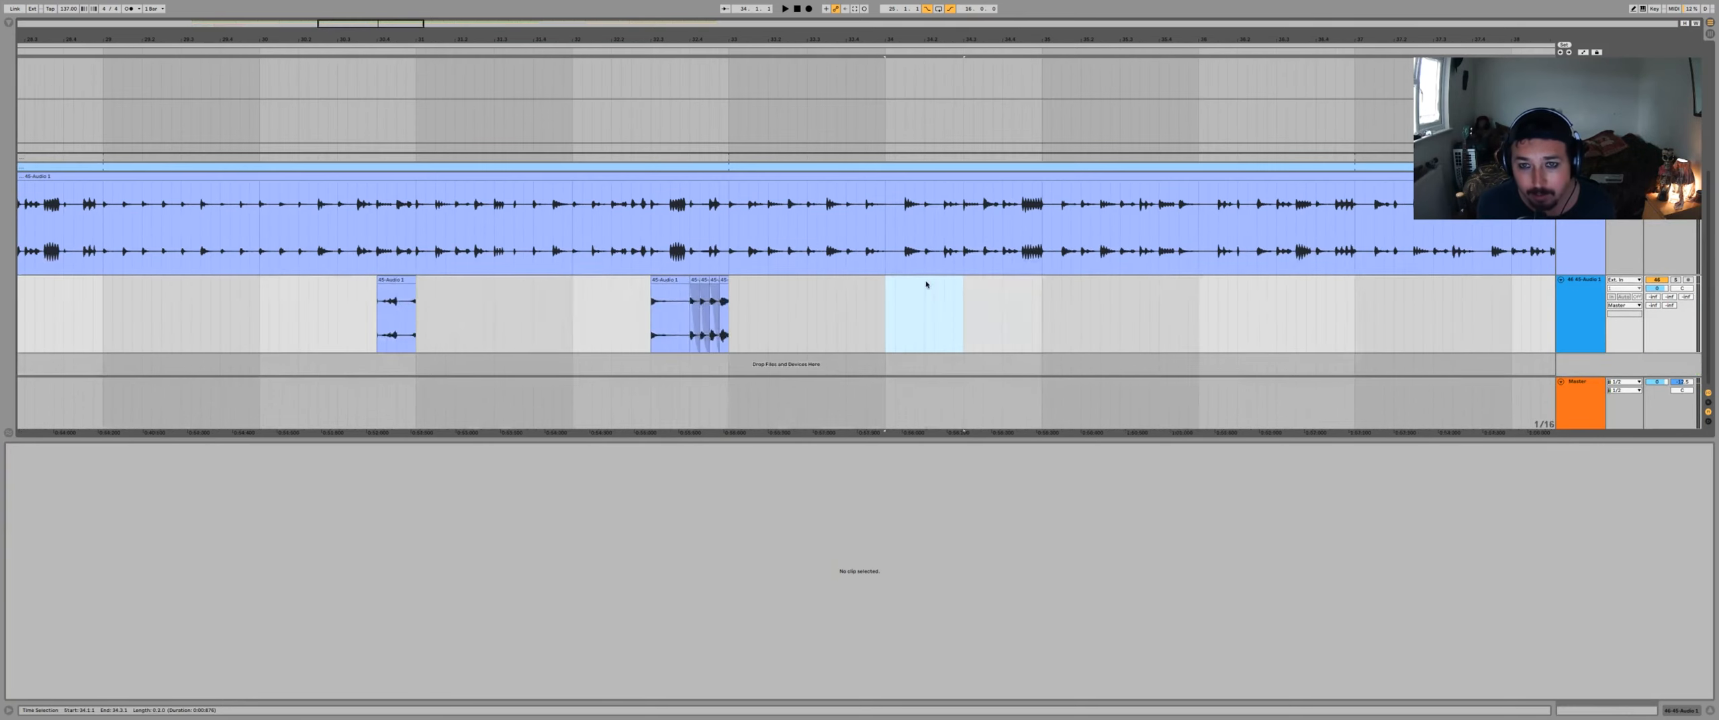
- Copy another short burst of the resampled recording onto the empty track below and stretch it to four times its length
left_click_drag(1045, 202, 895, 308)
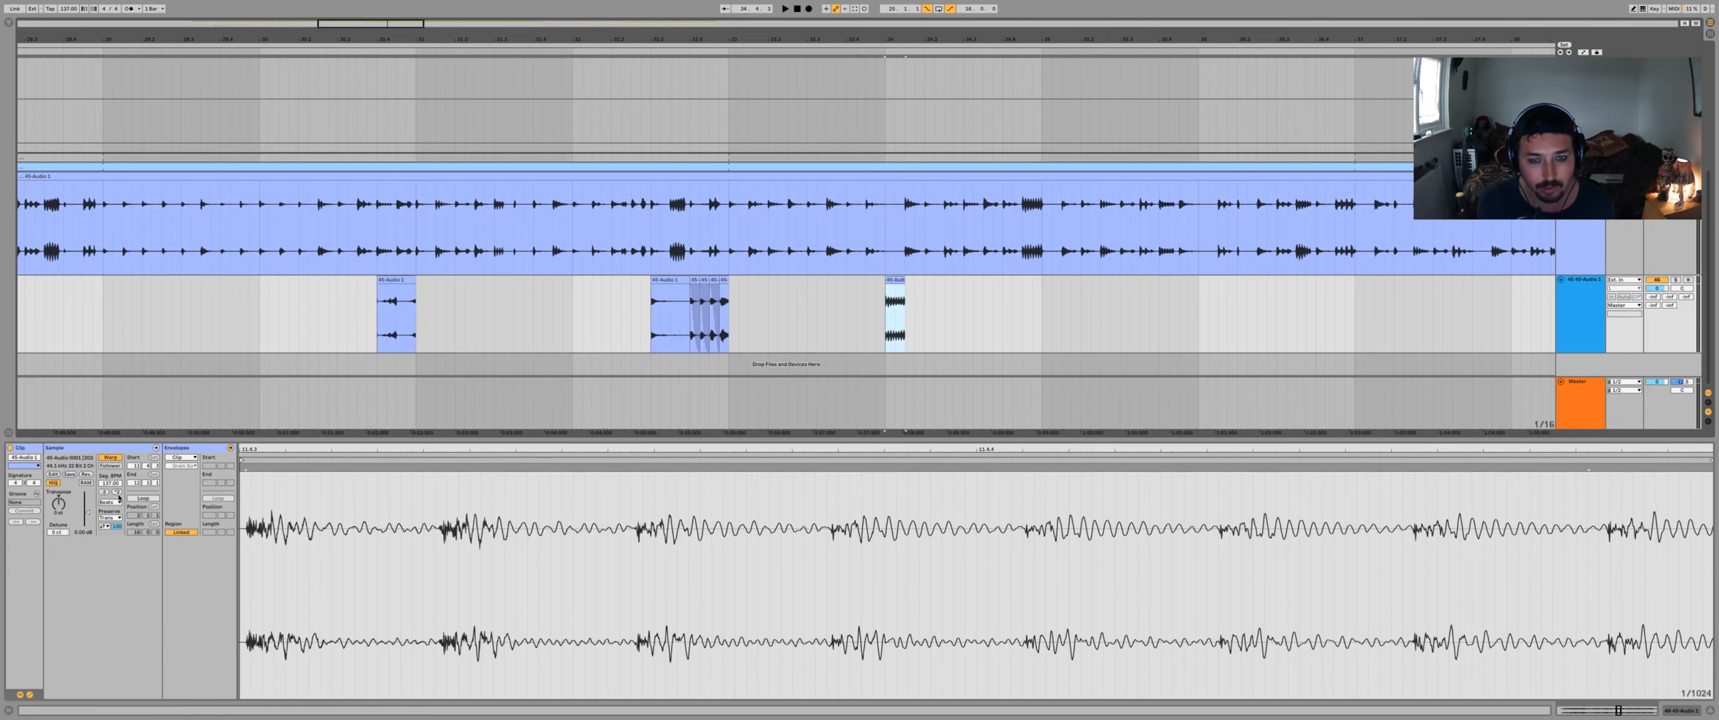
left_click(118, 496)
left_click(118, 496)
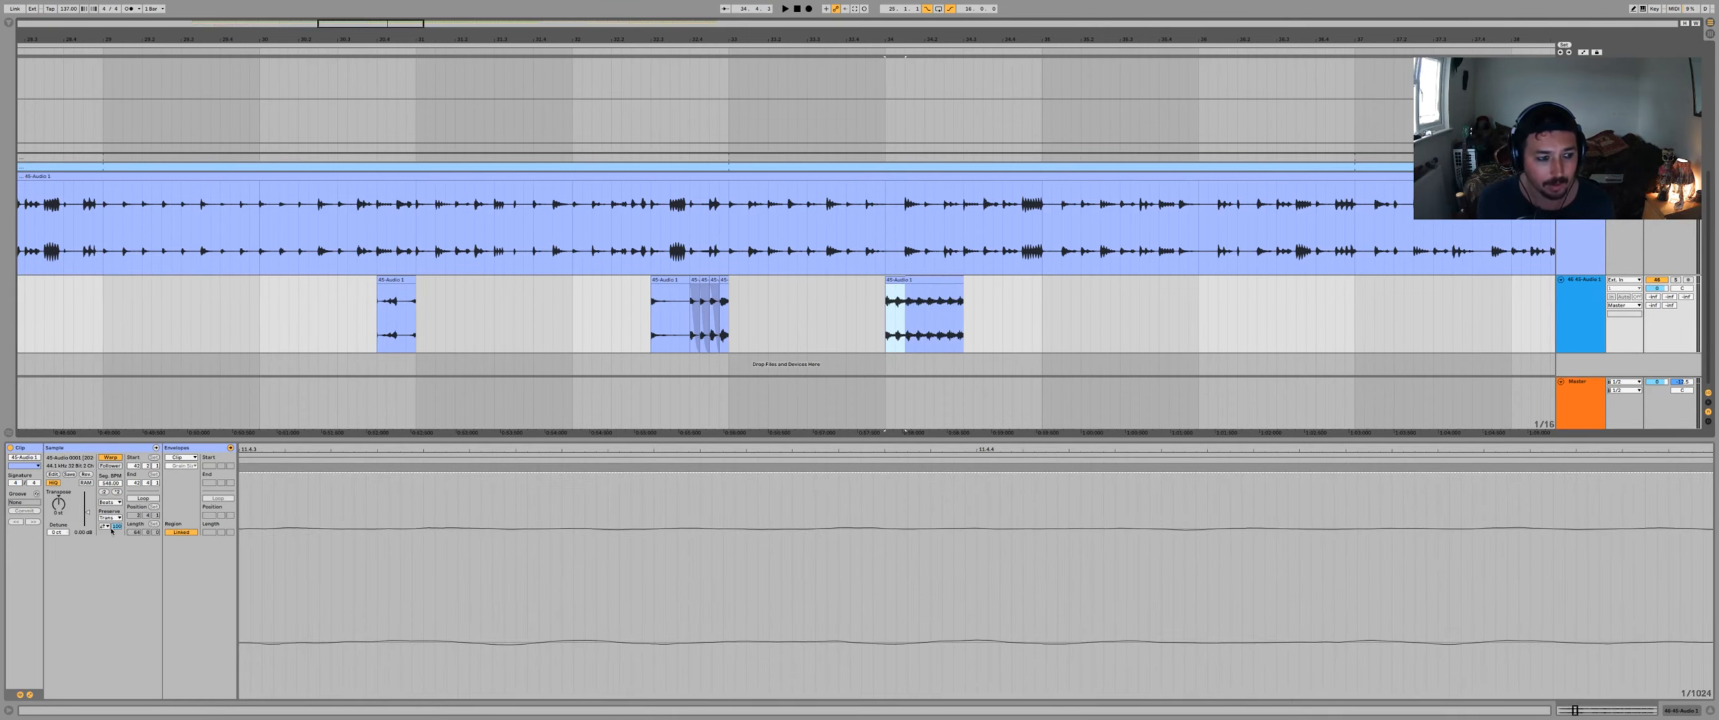
- Set the stretched clip's warp mode to Texture and raise its grain size while playing it
left_click(107, 502)
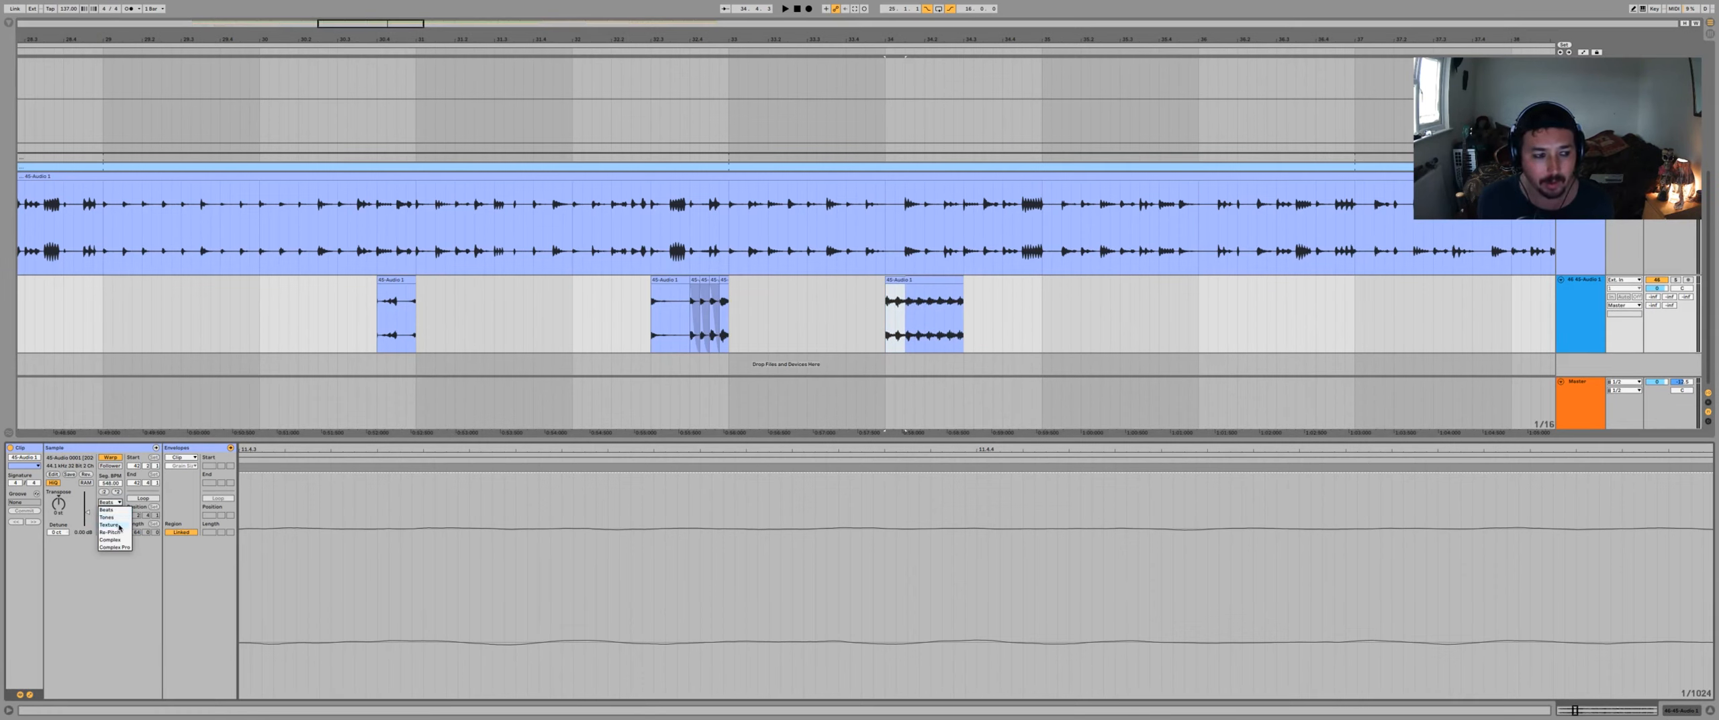
left_click(118, 525)
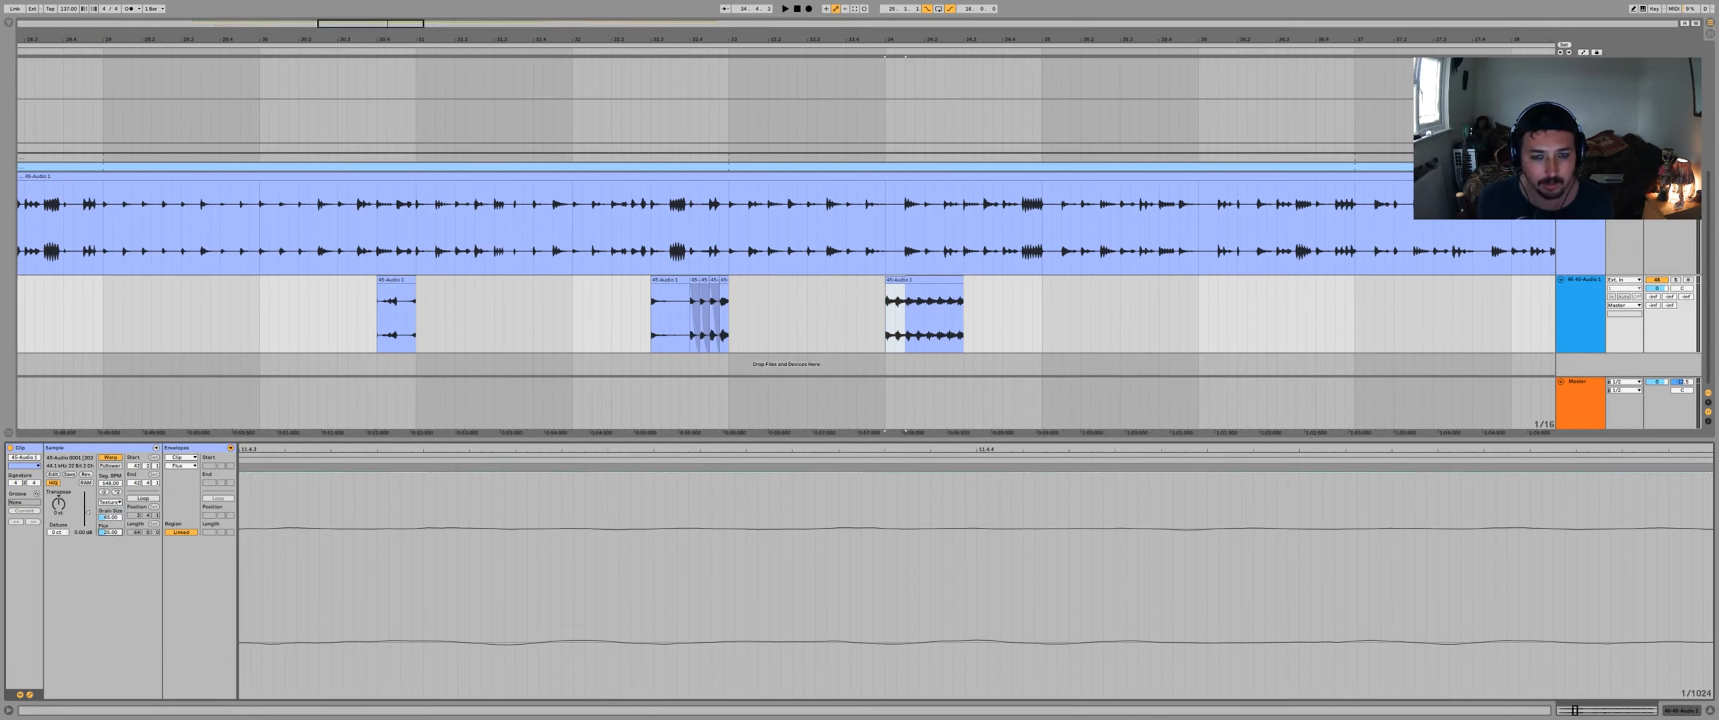
key("space")
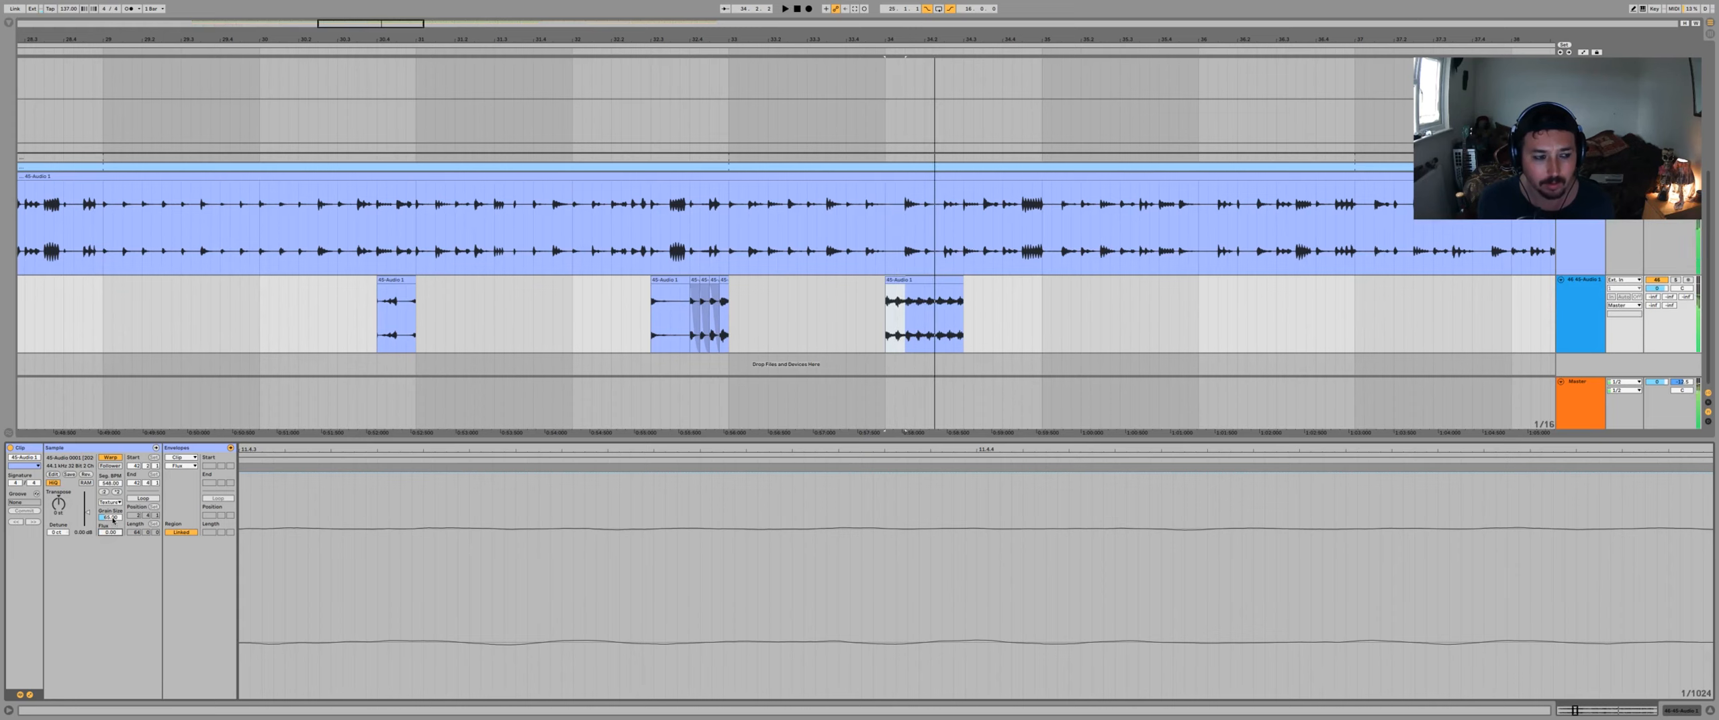
left_click_drag(110, 517, 110, 483)
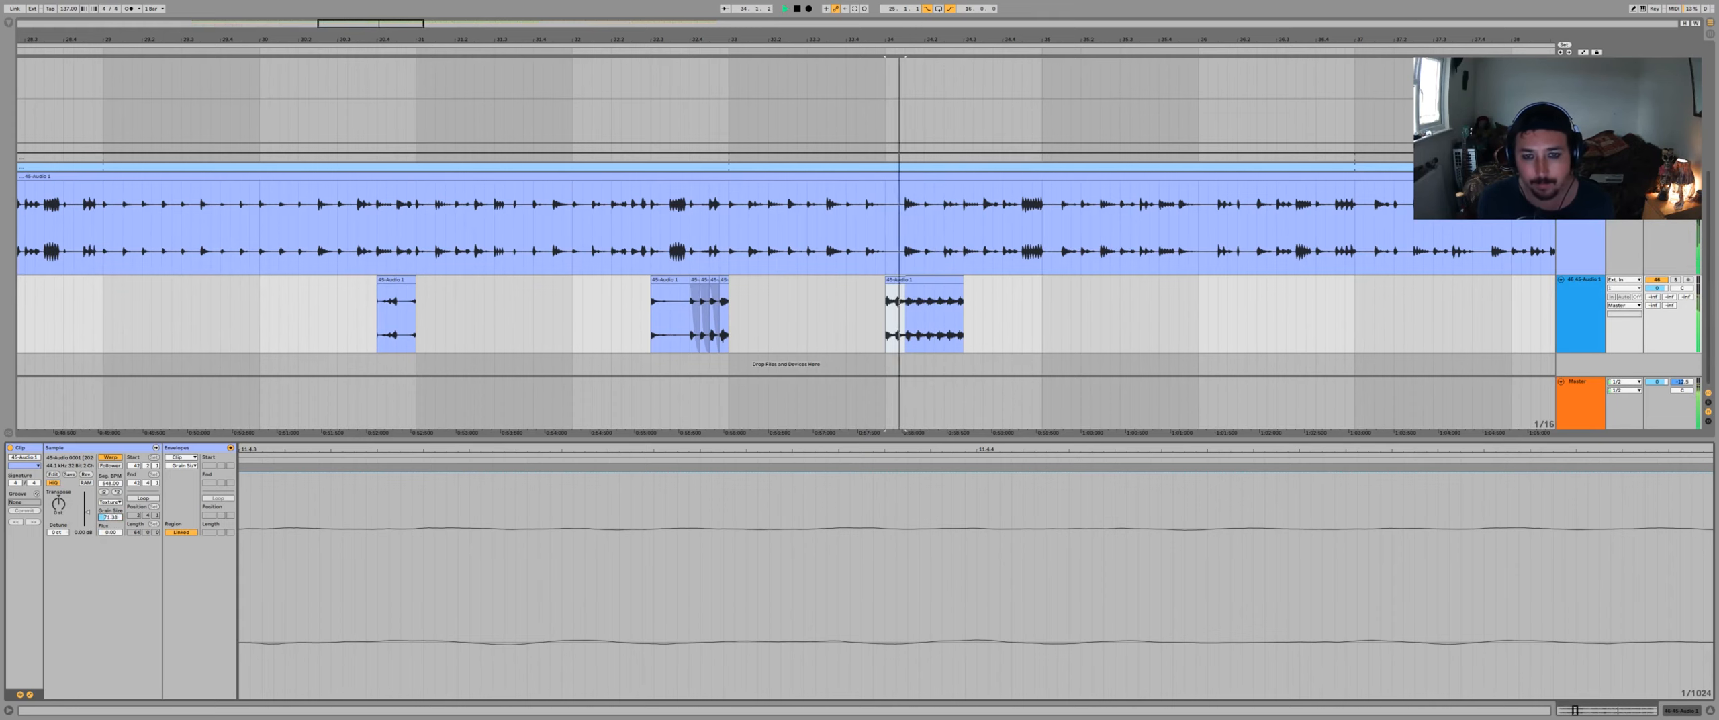
key("space")
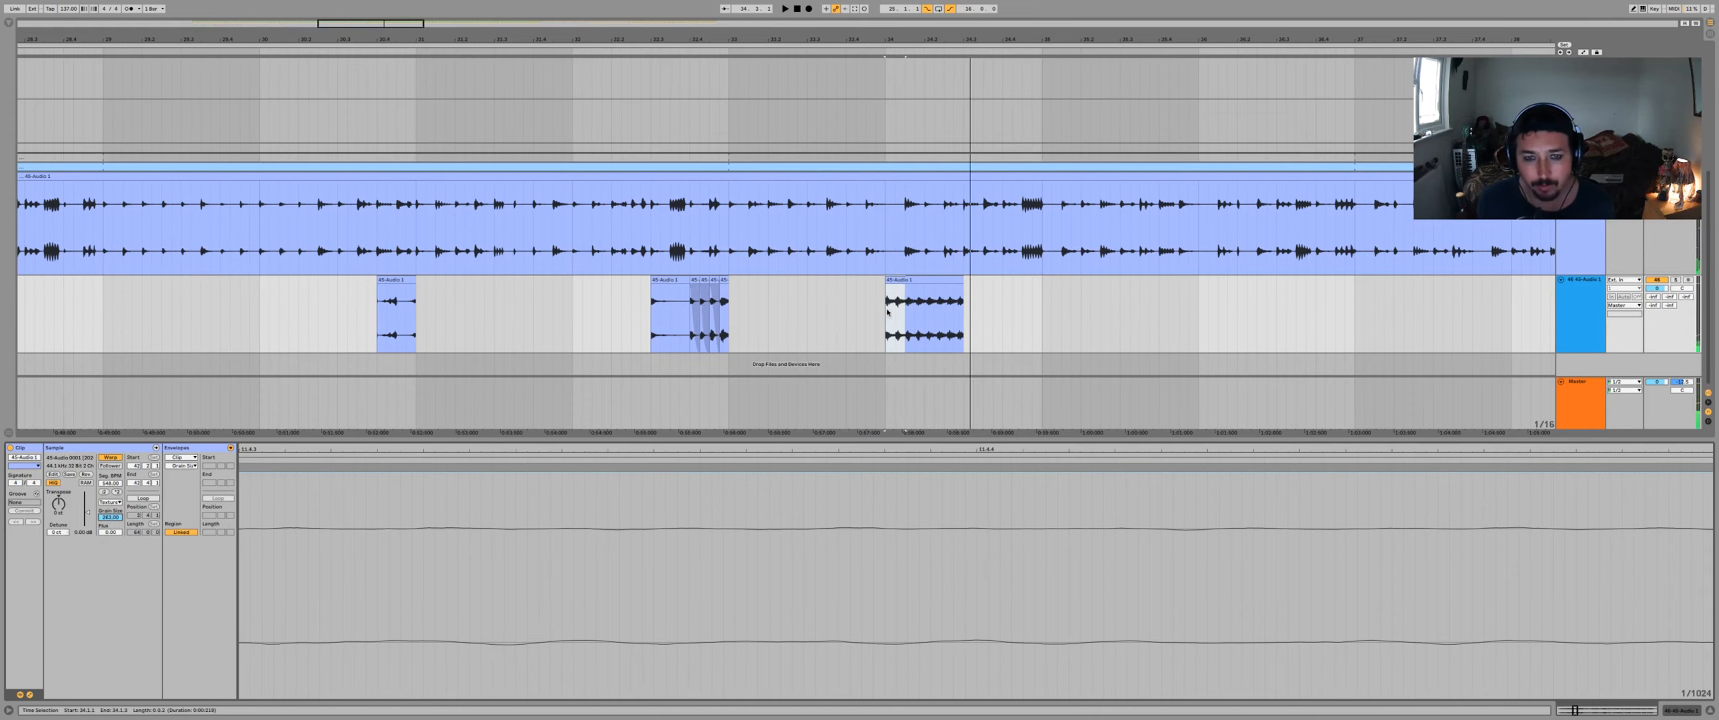
- Split the stretched Texture clip in the middle
left_click(915, 310)
left_click(924, 310)
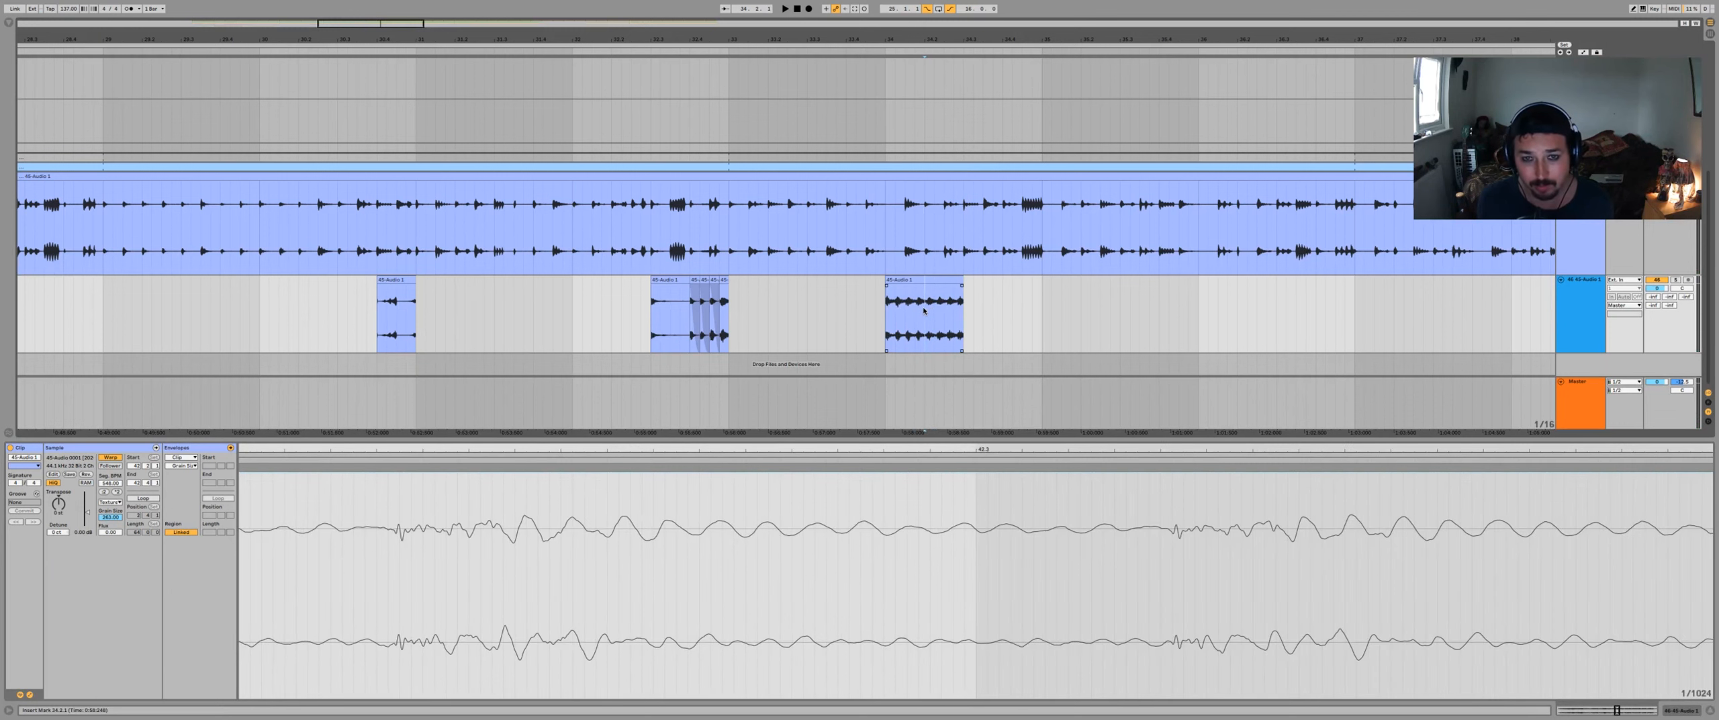
key("super+e")
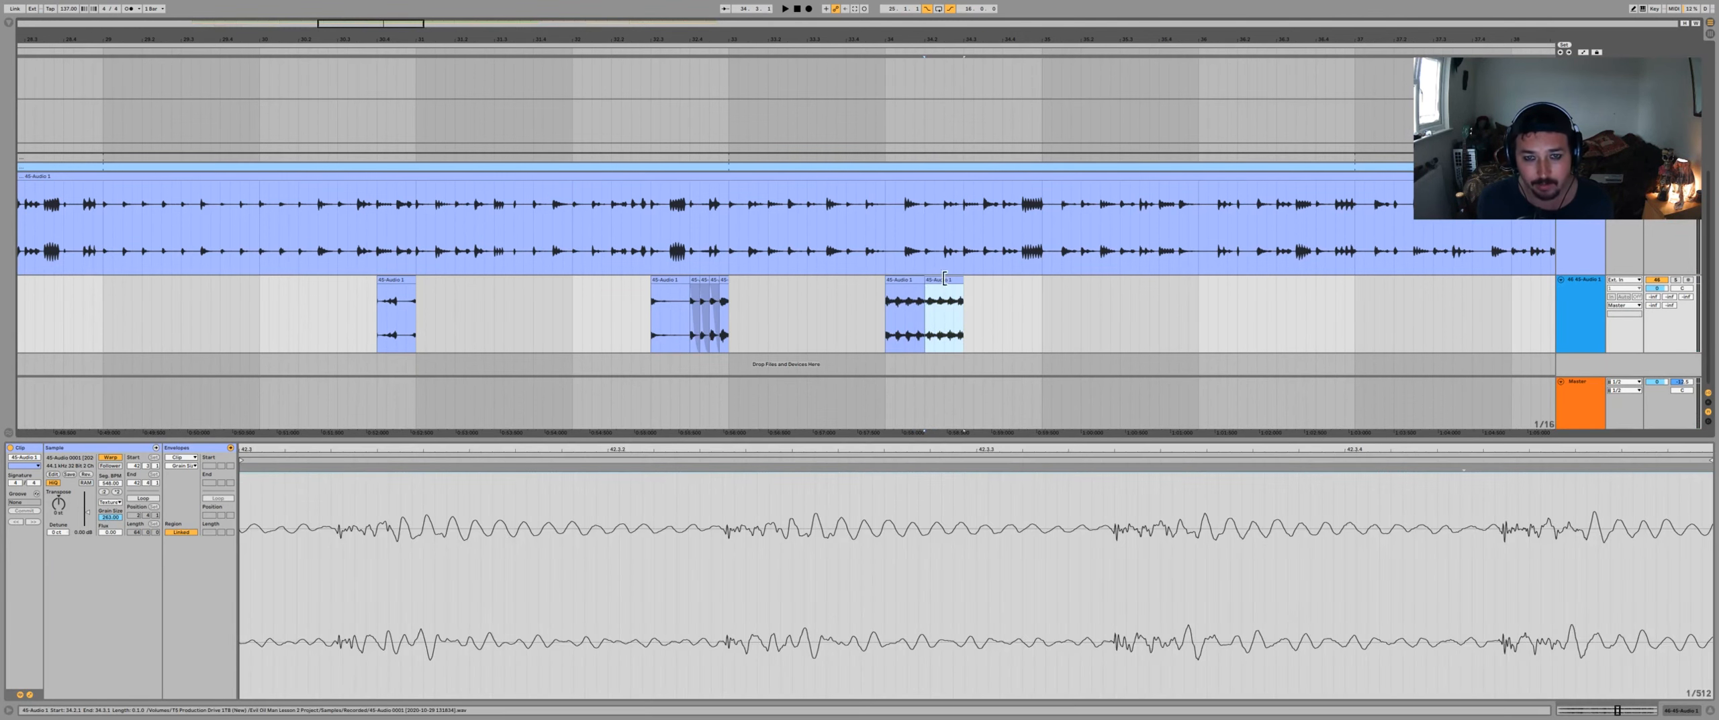
- Compare both halves' clip settings, lower the second half's grain size and play the halves from their start
left_click(902, 283)
left_click(933, 279)
left_click(904, 295)
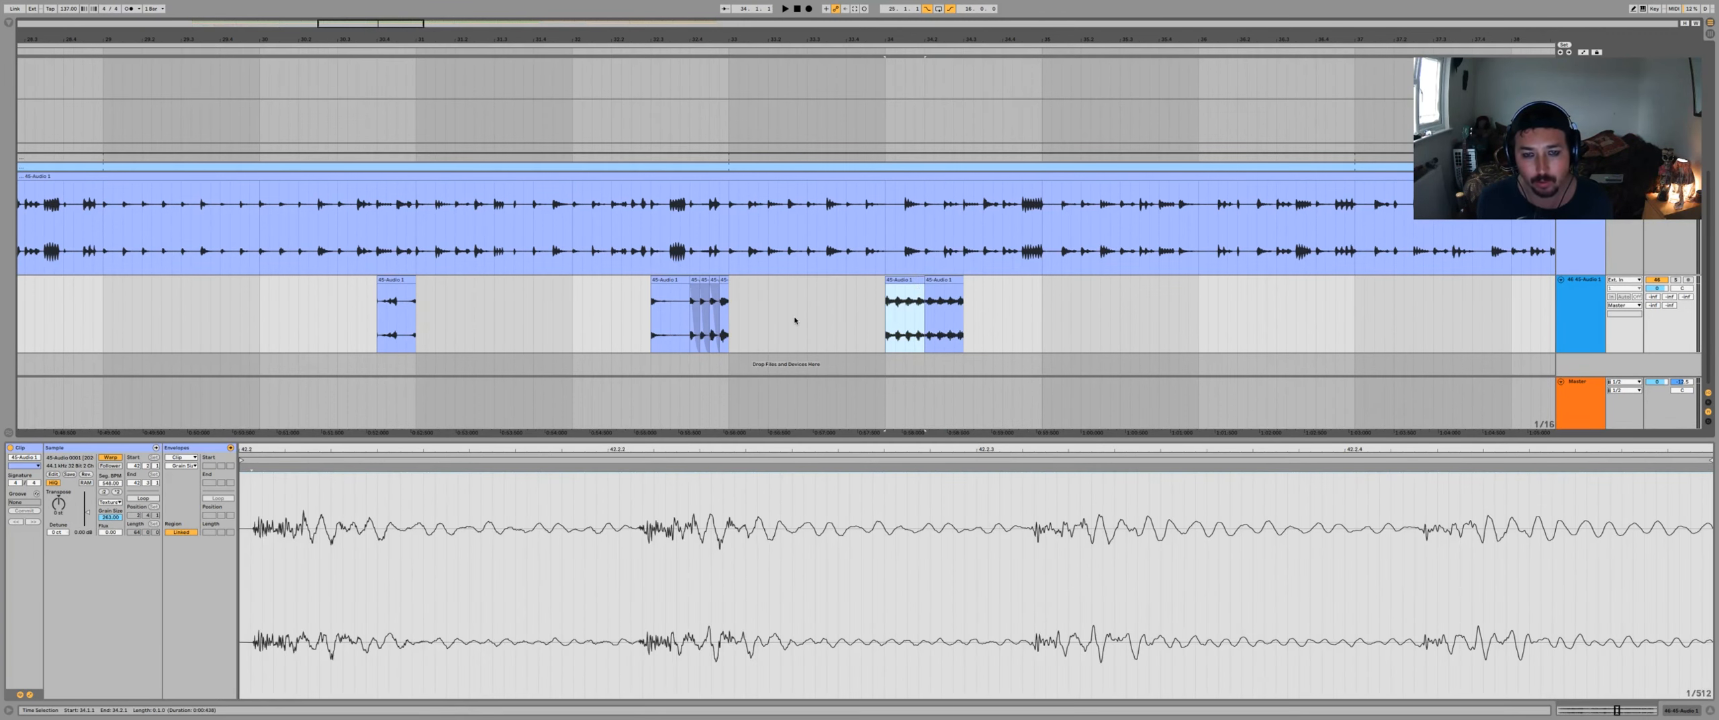
left_click(950, 279)
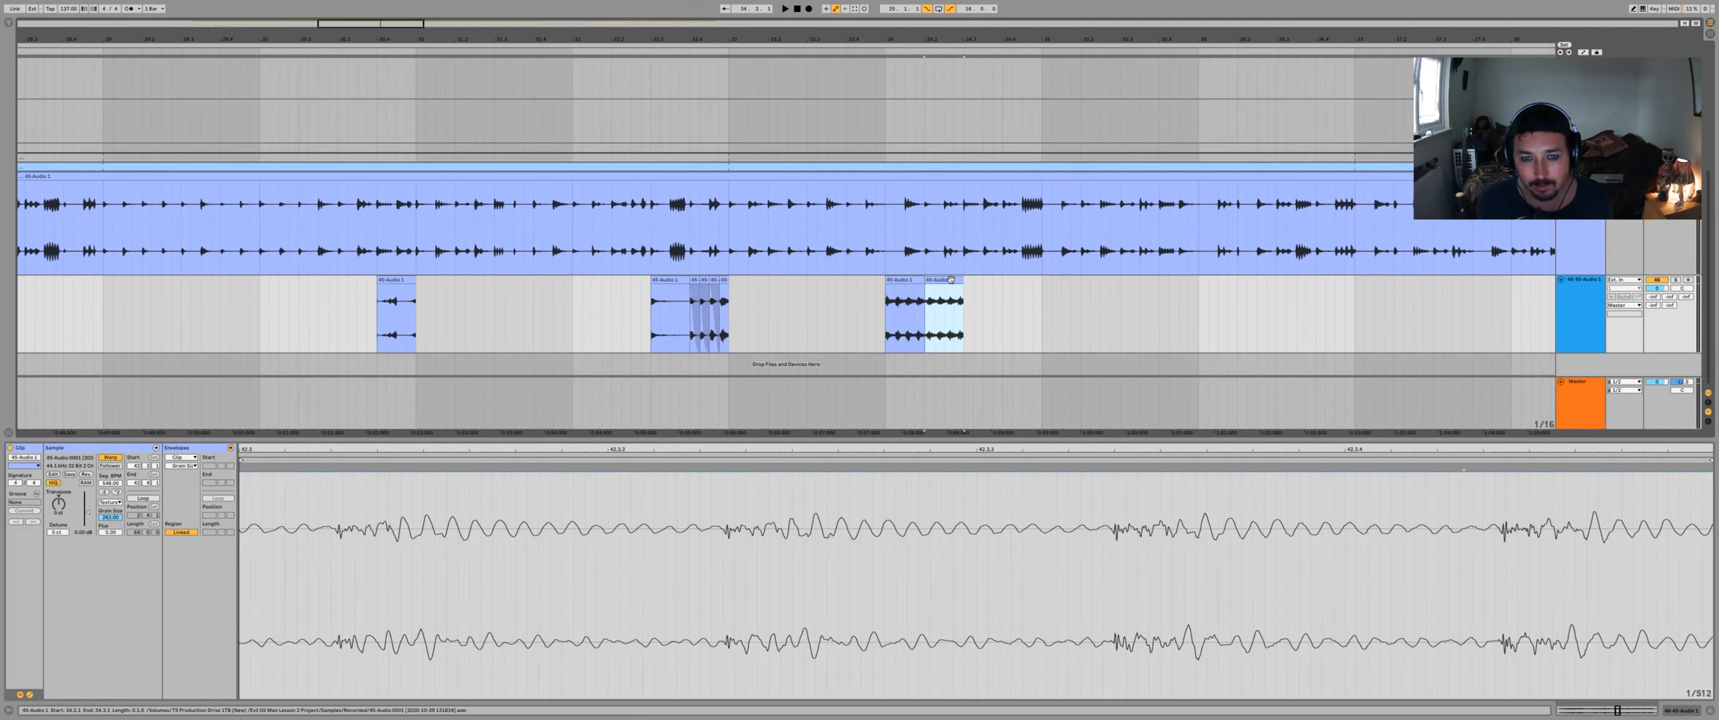
left_click(900, 277)
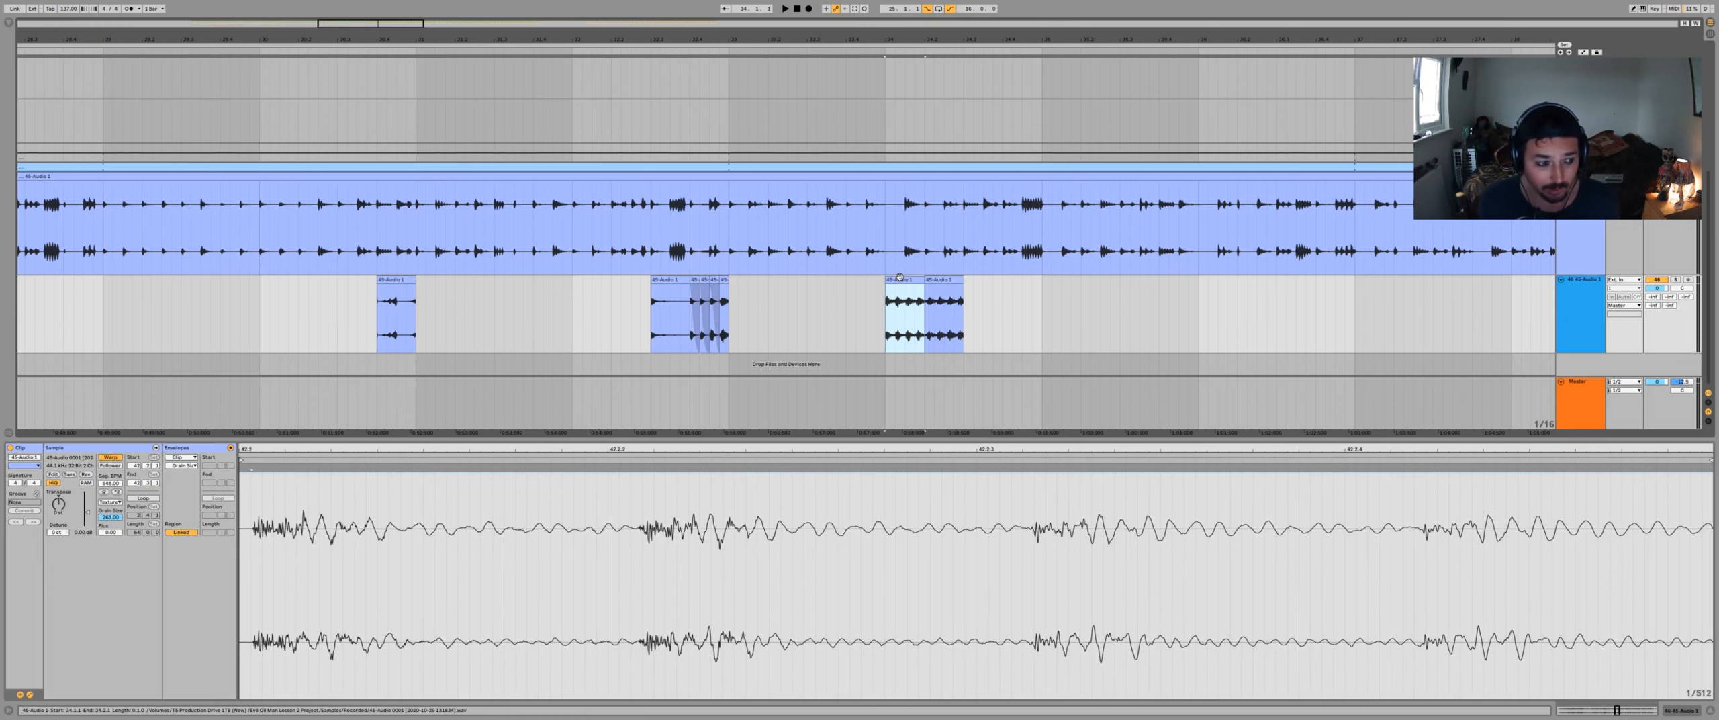
left_click(939, 280)
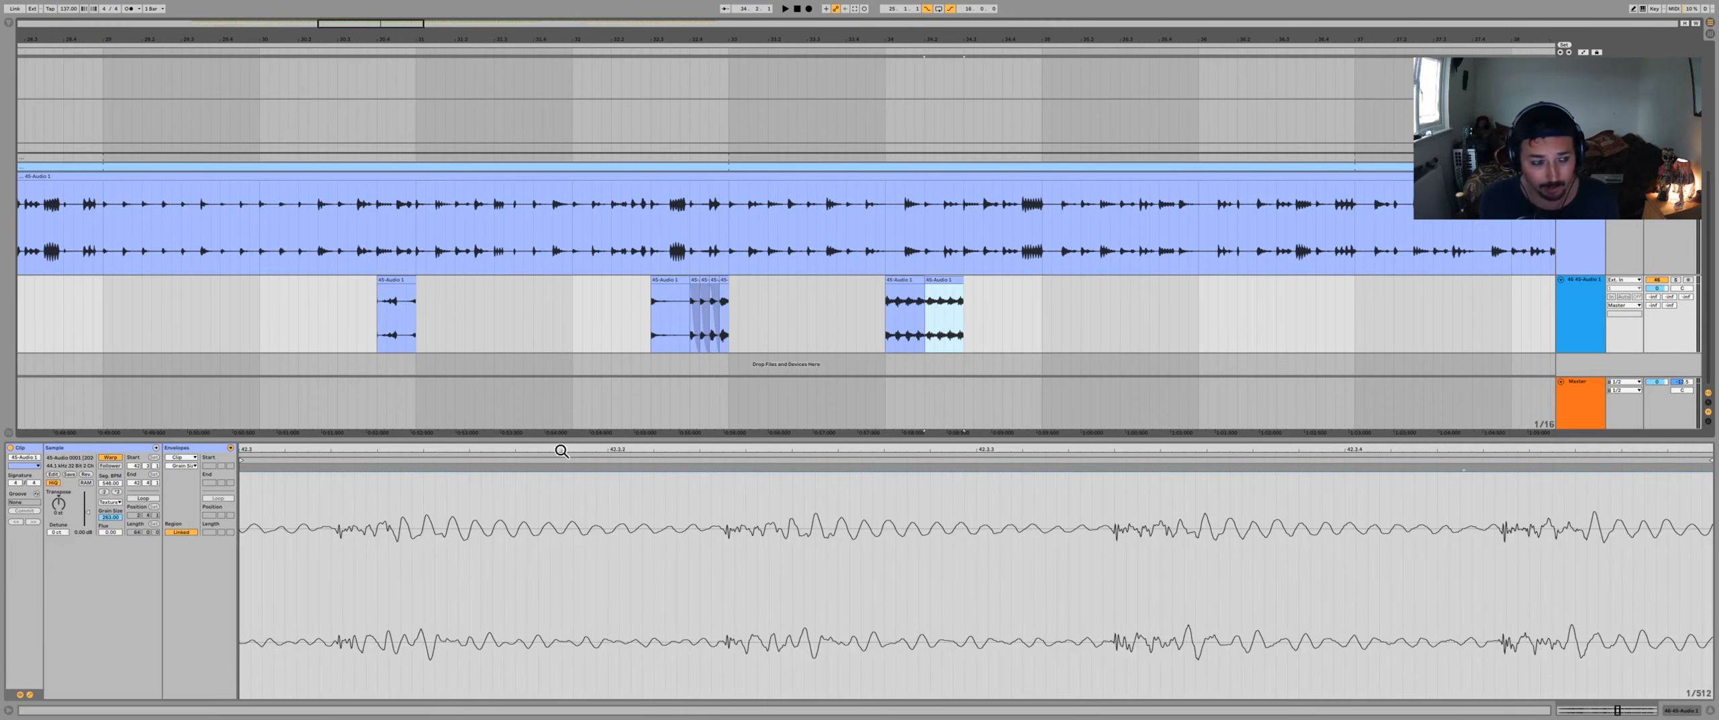
left_click(941, 295)
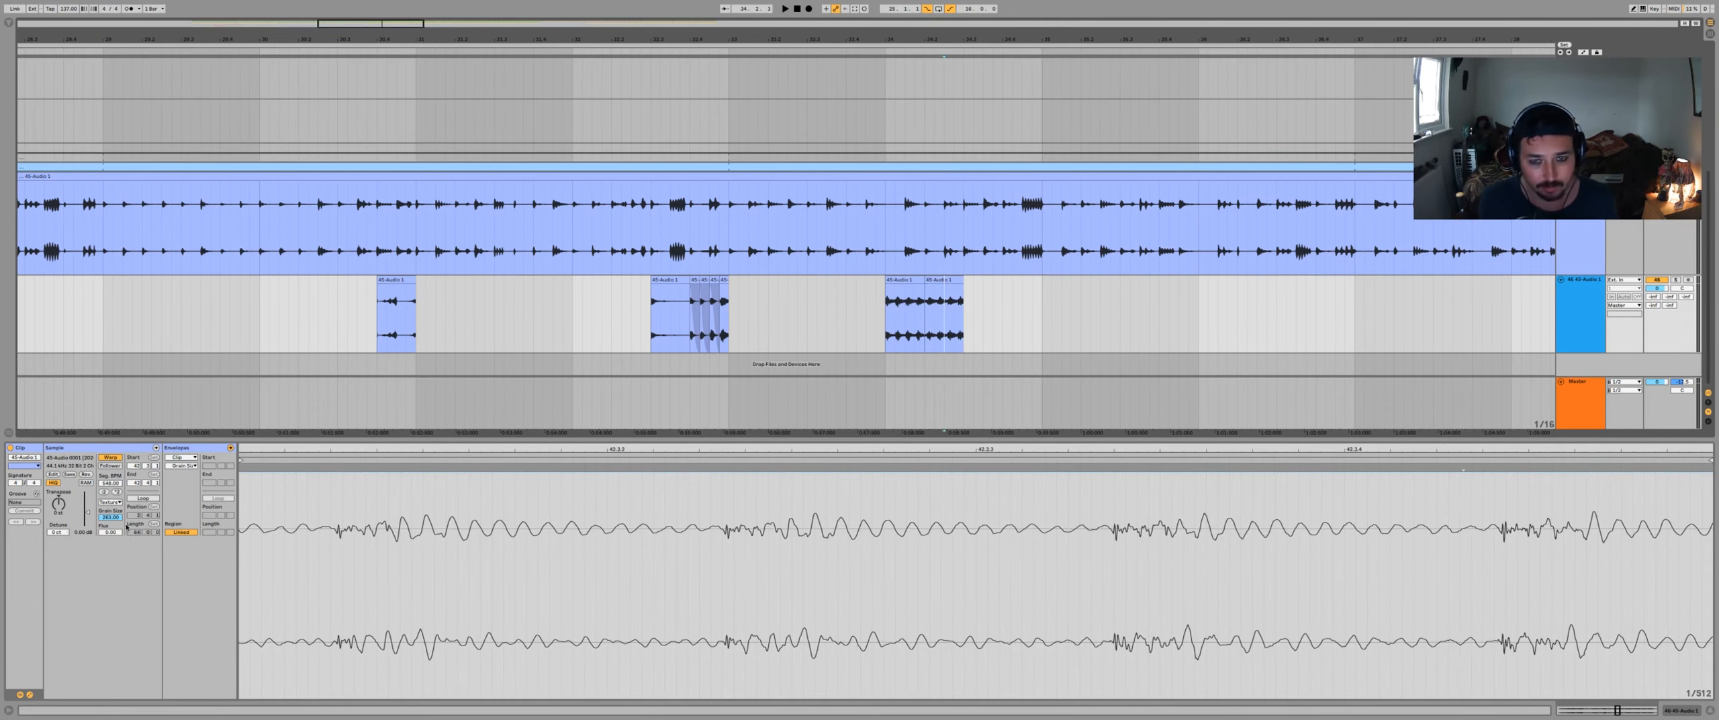
left_click_drag(113, 518, 113, 618)
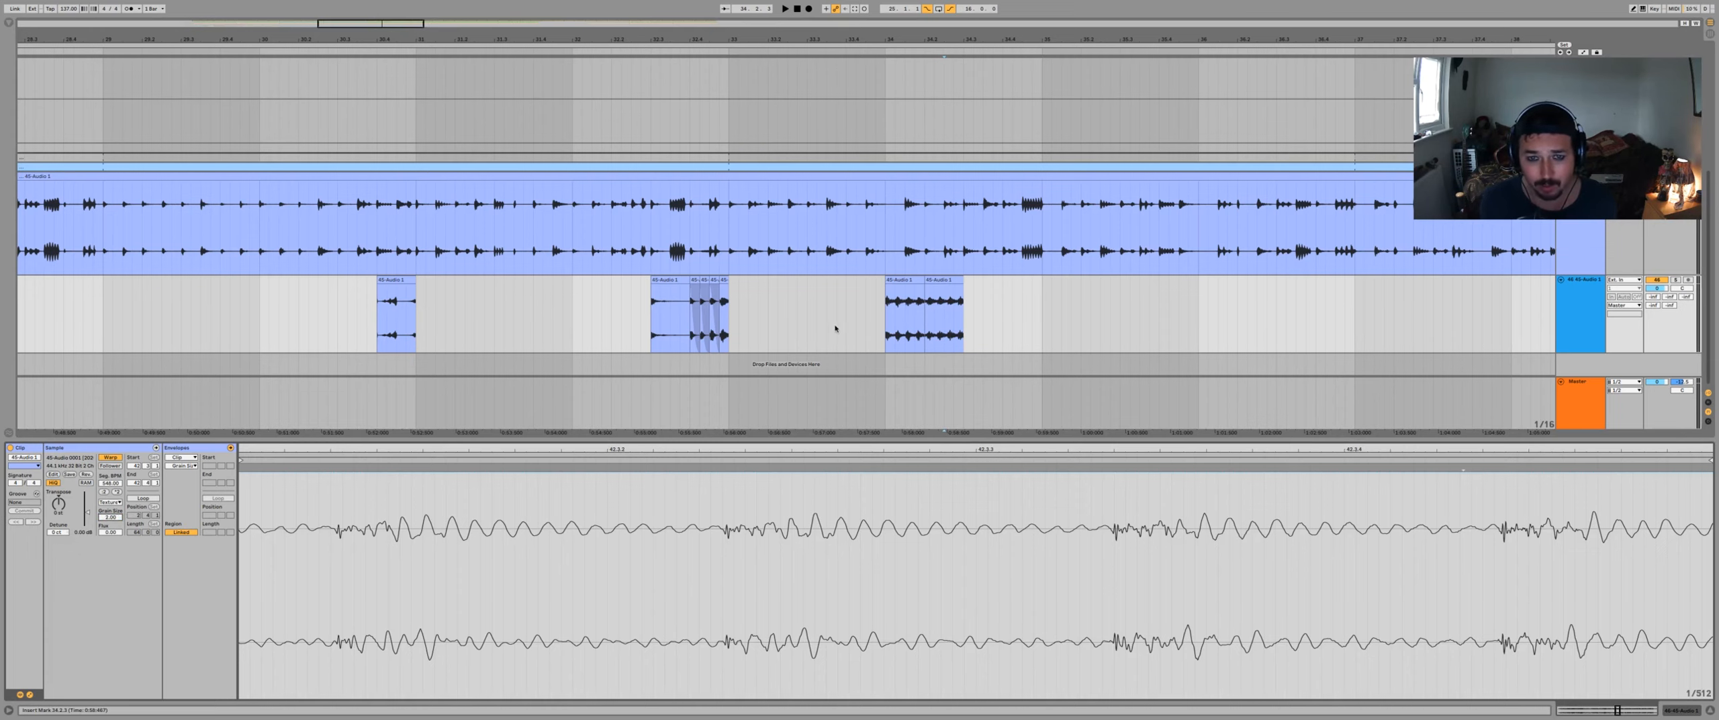
left_click(887, 325)
key("space")
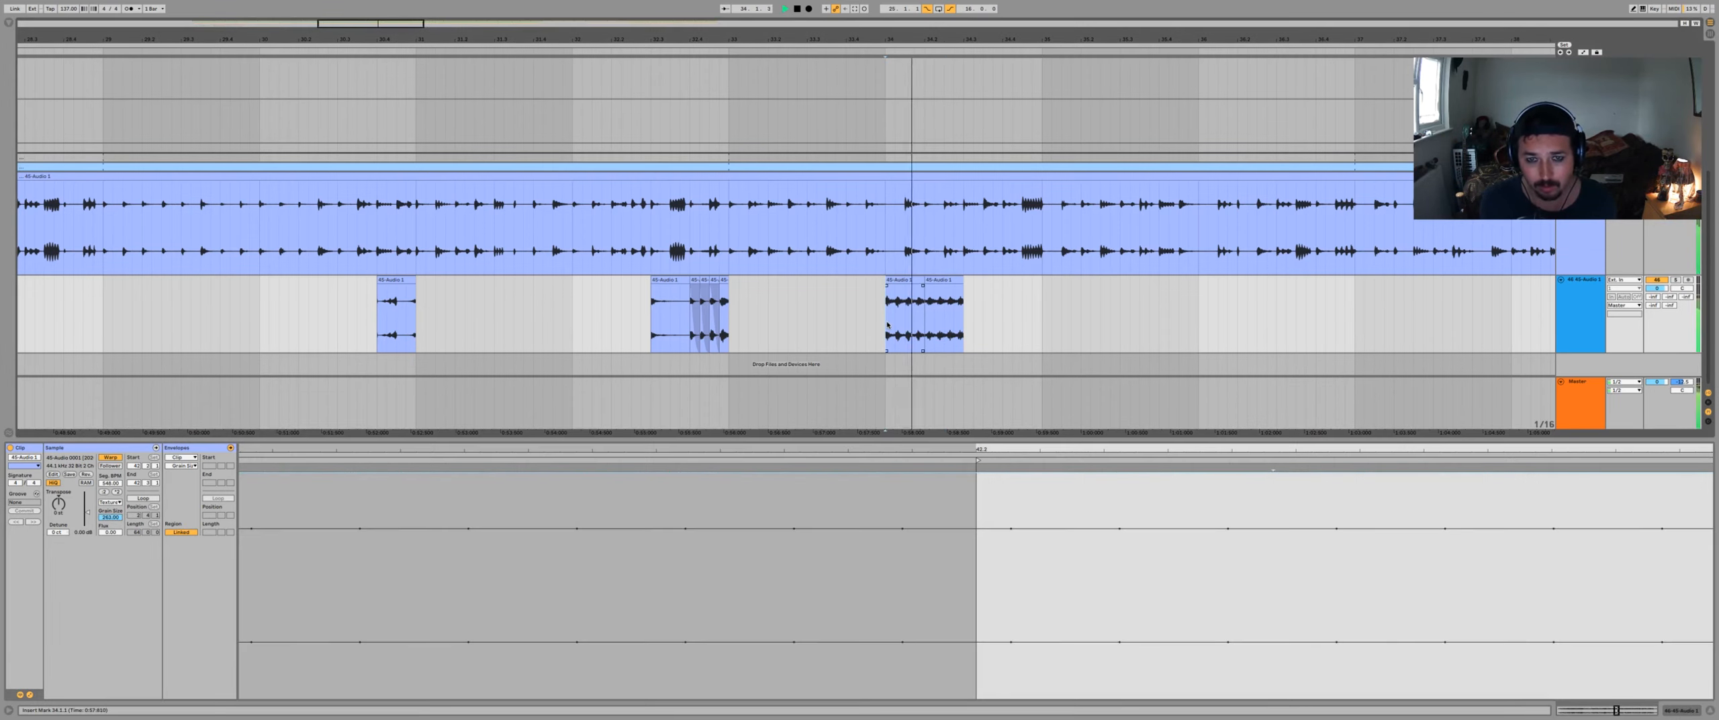
- Consolidate the second half into a new clip and transpose it while auditioning it repeatedly
left_click(947, 279)
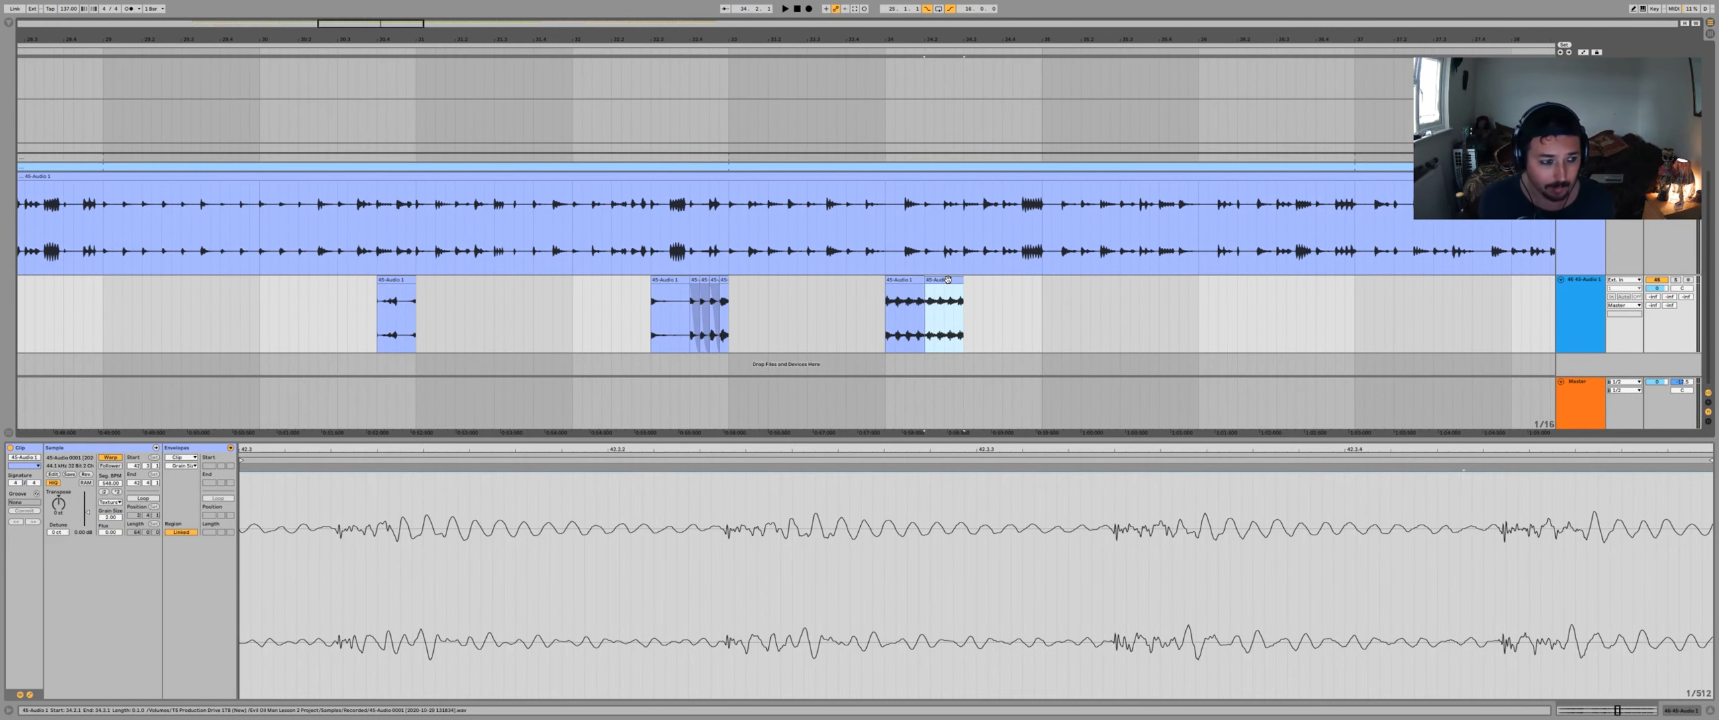
key("super+j")
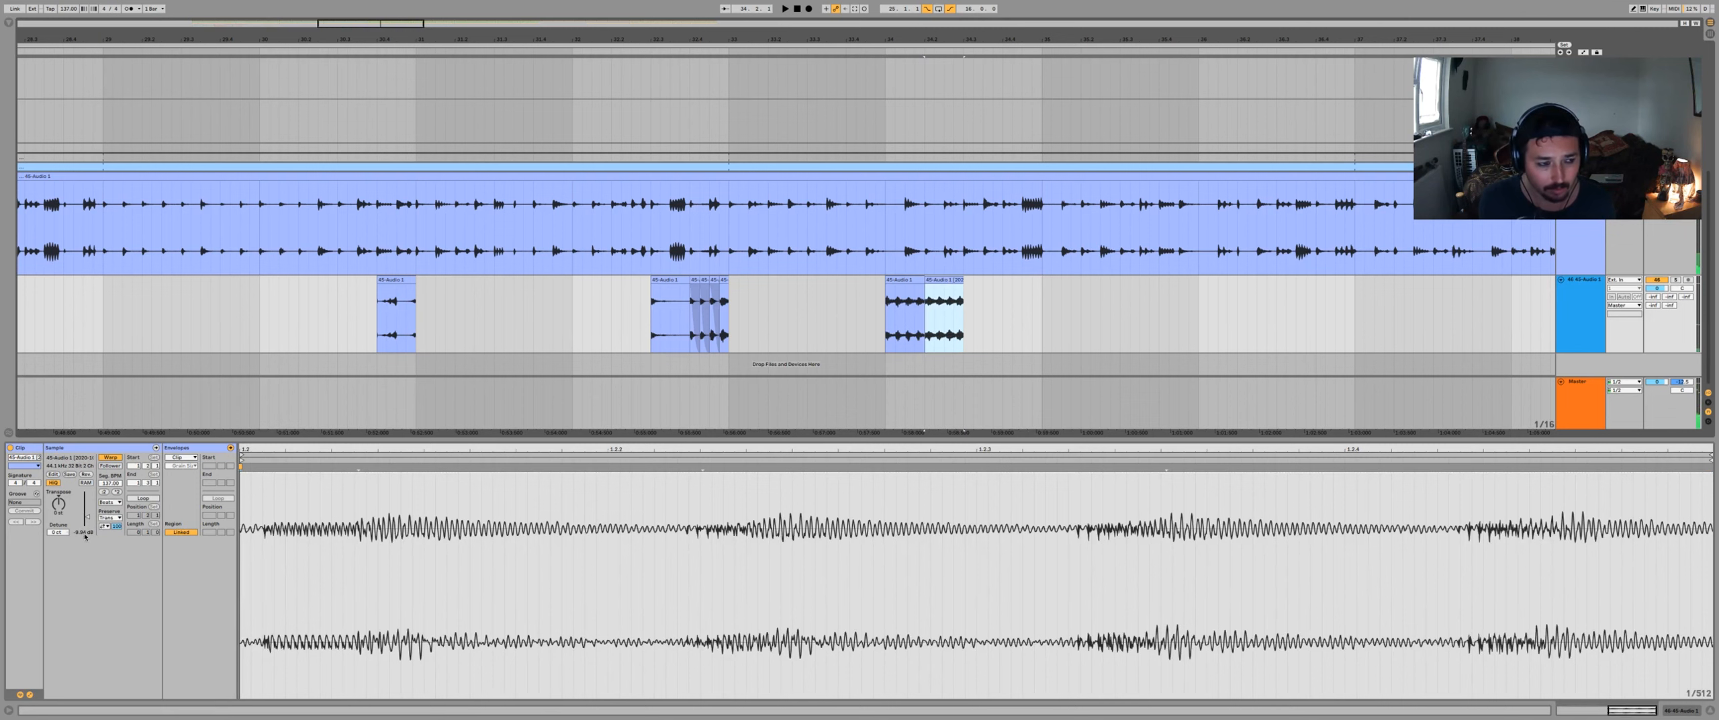
mouse_move(59, 503)
left_mouse_down()
mouse_move(58, 537)
mouse_move(61, 503)
left_mouse_up()
key("space")
key("space")
key("space")
key("space")
key("space")
key("space")
key("space")
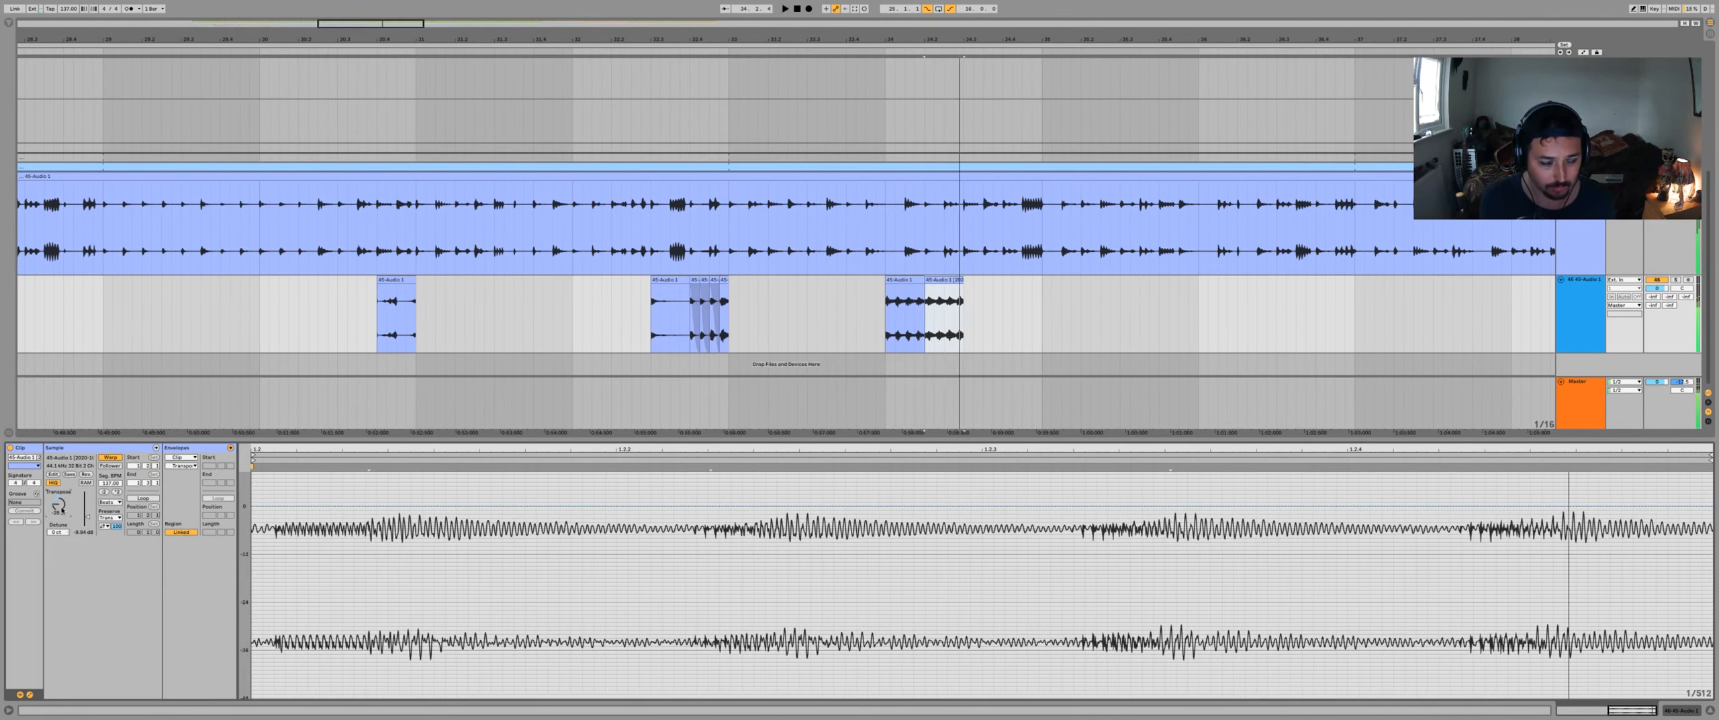
- Fine-tune the consolidated clip's transposition in single steps, replaying it after each change
key("space")
key("space")
key("Down")
key("space")
key("space")
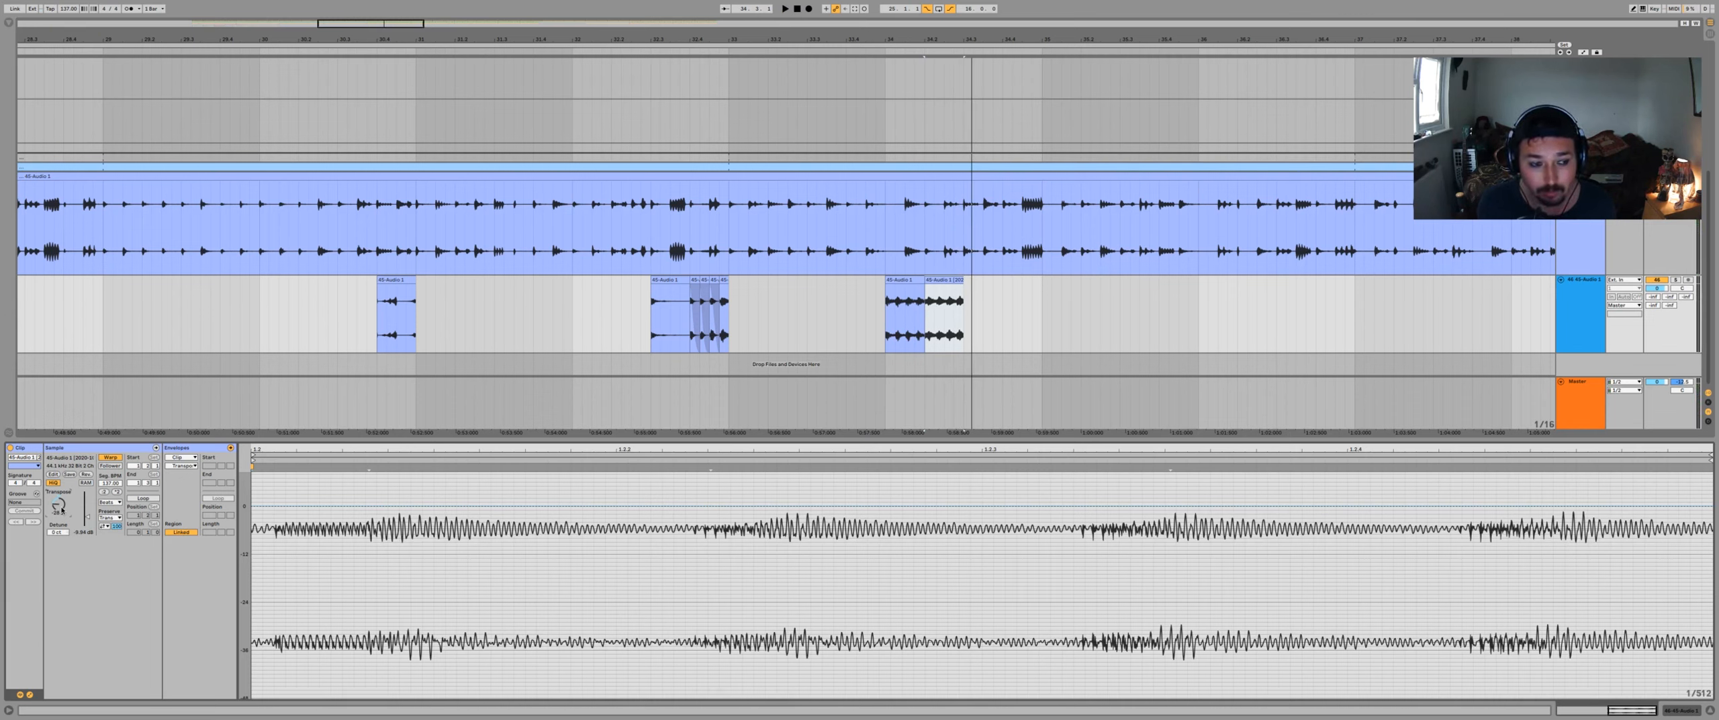
key("Up")
key("space")
key("space")
key("space")
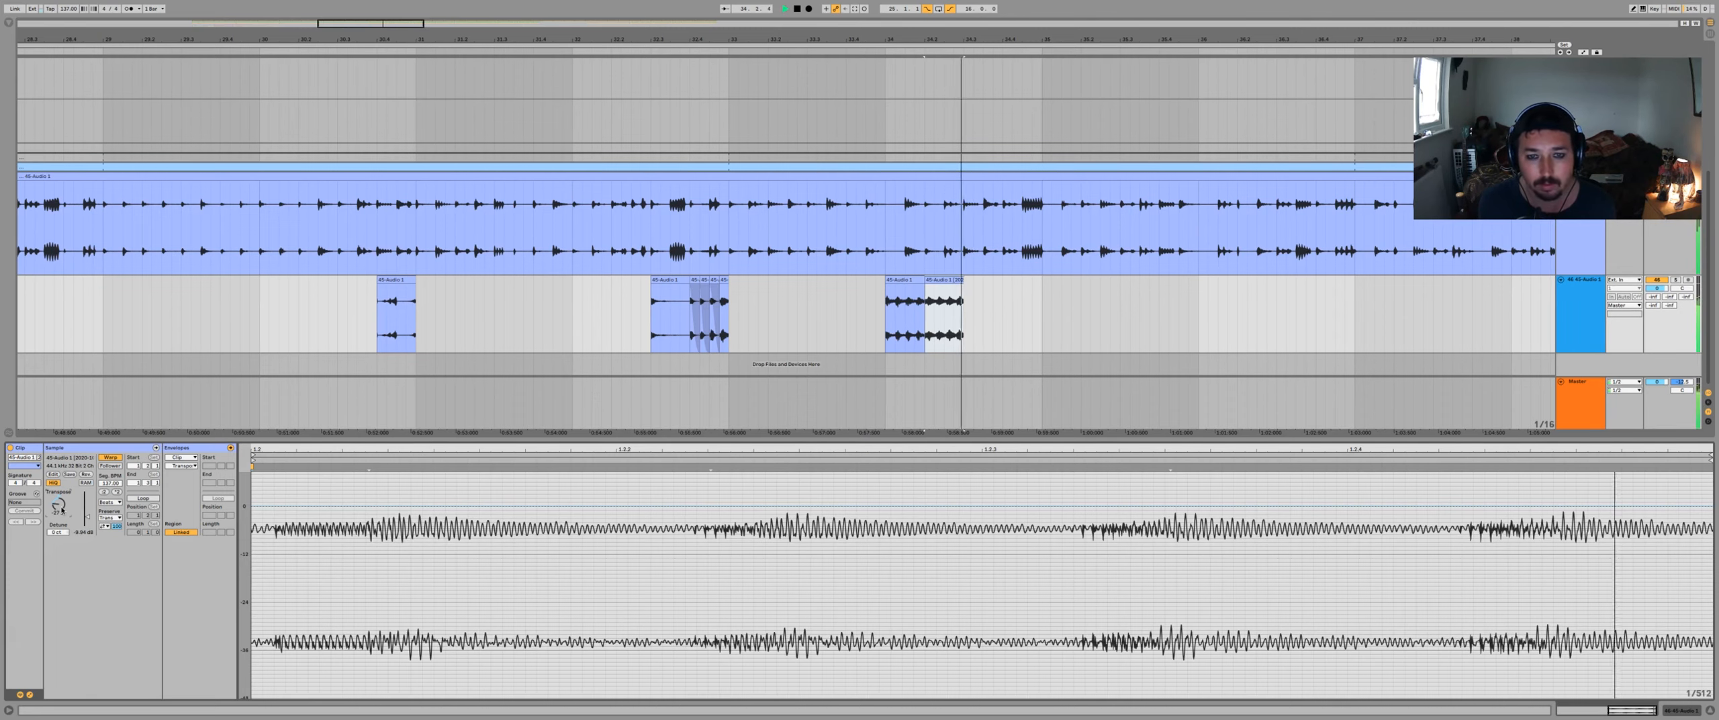
key("space")
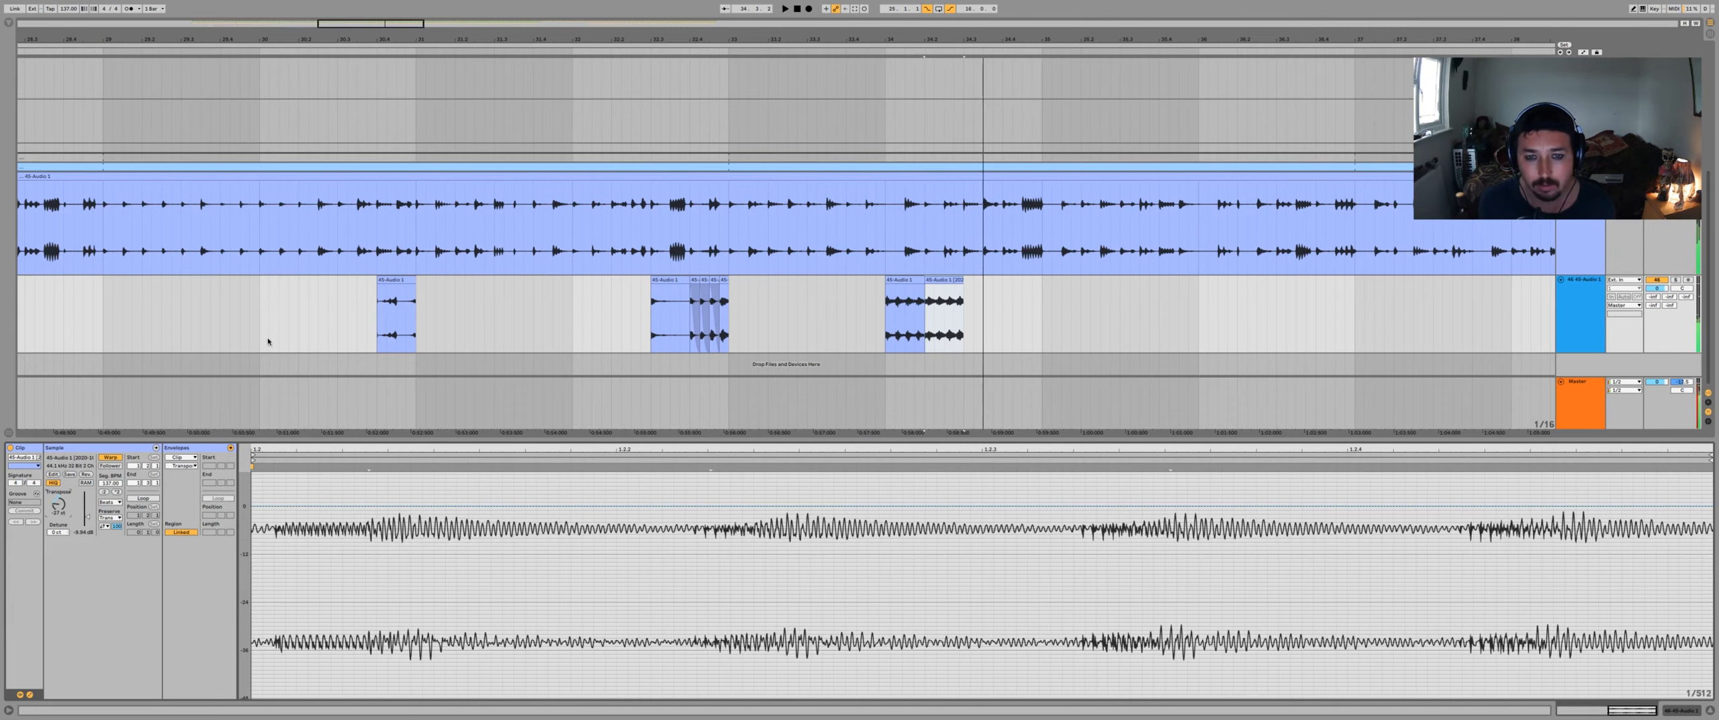
- Add a curved fade-out to the first half of the stretched clip and audition it from just before its start
left_click(858, 293)
key("space")
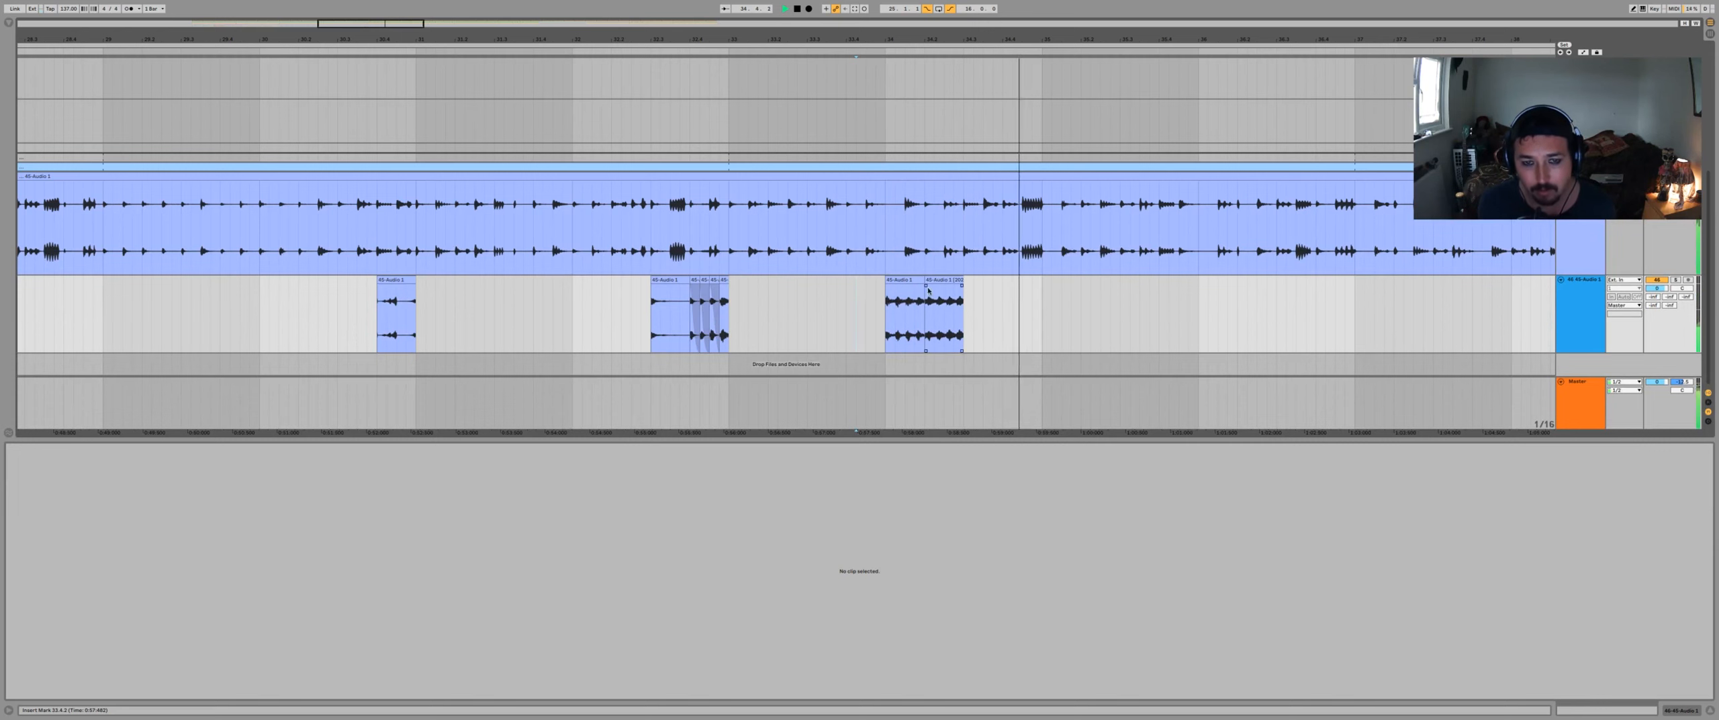
key("space")
left_click_drag(923, 286, 896, 340)
left_click(867, 322)
key("space")
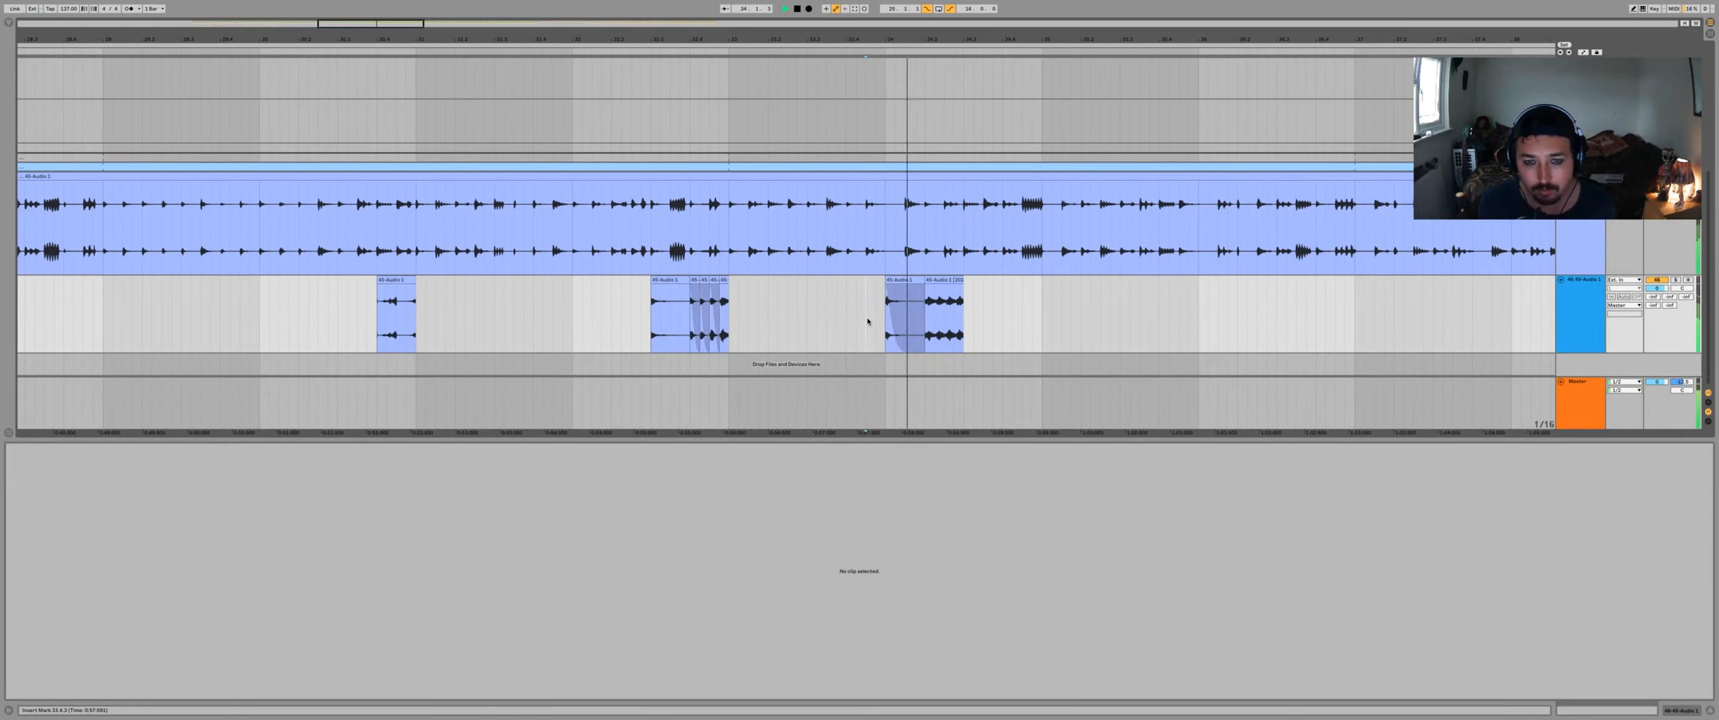
key("space")
- Add send automation that falls across the transposed second half of the stretched clip and play it back
left_click(941, 280)
key("a")
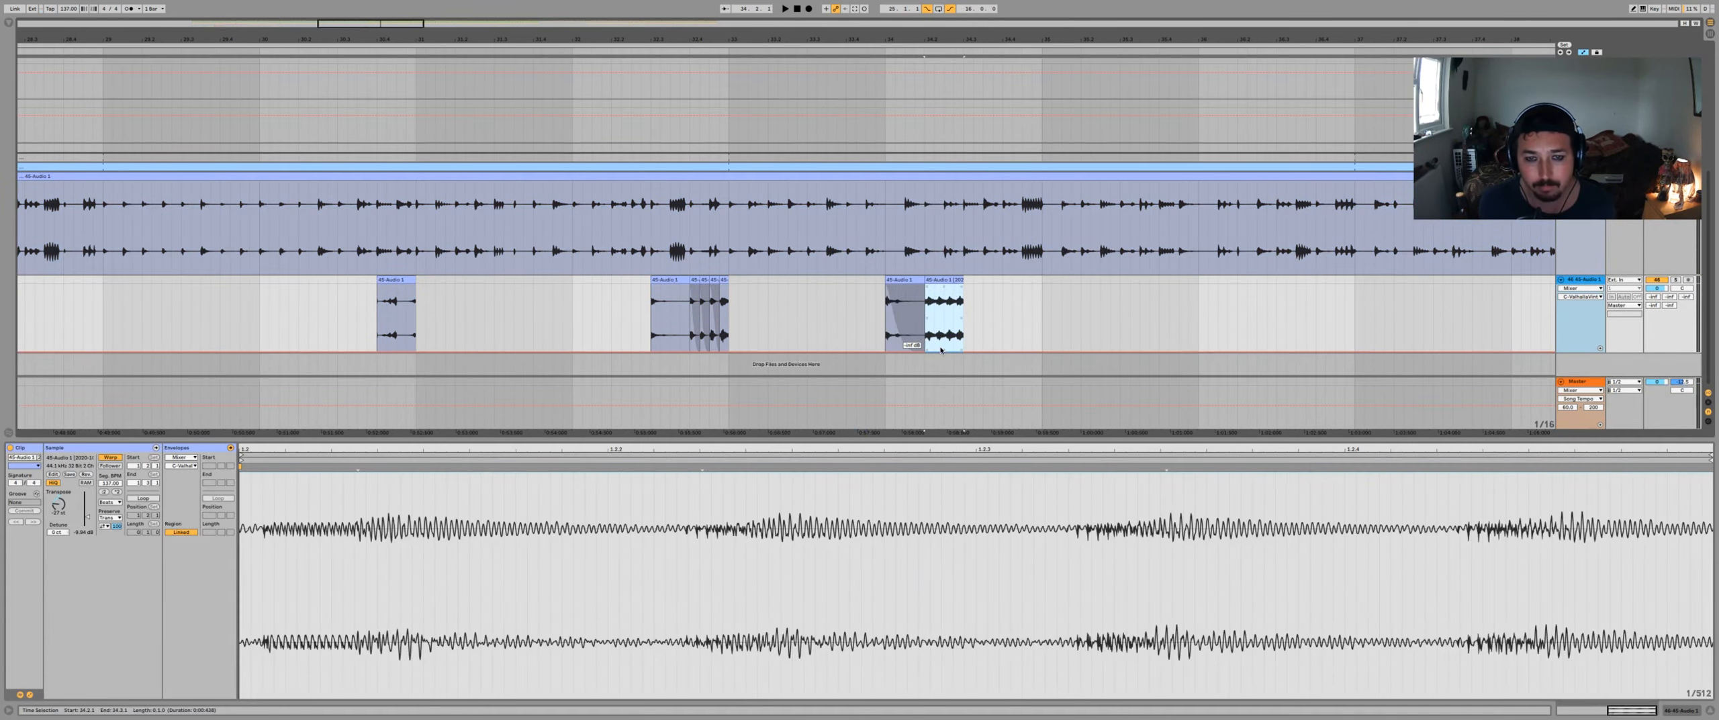
left_click(872, 320)
key("space")
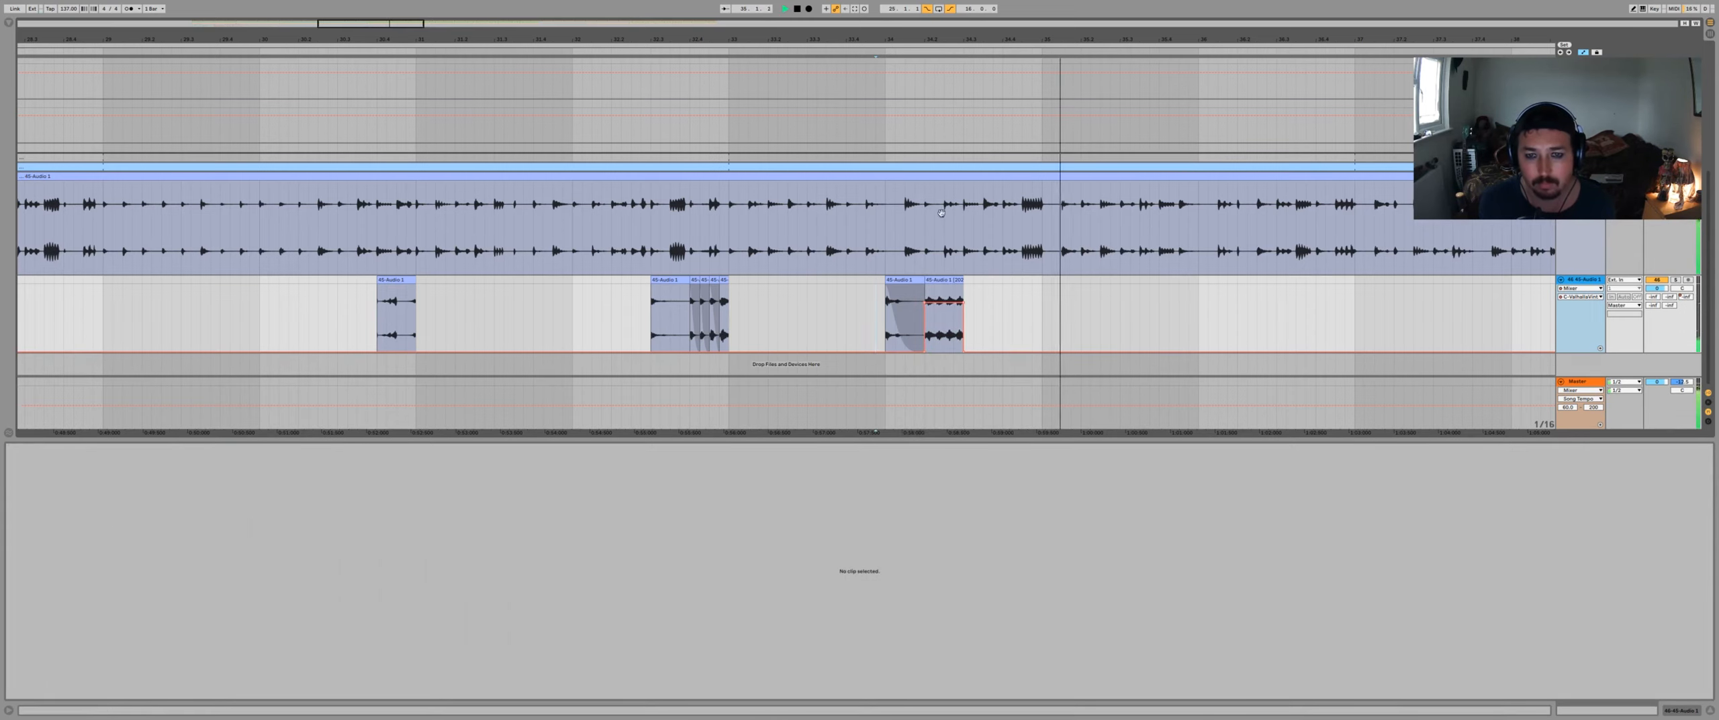
left_click(961, 306)
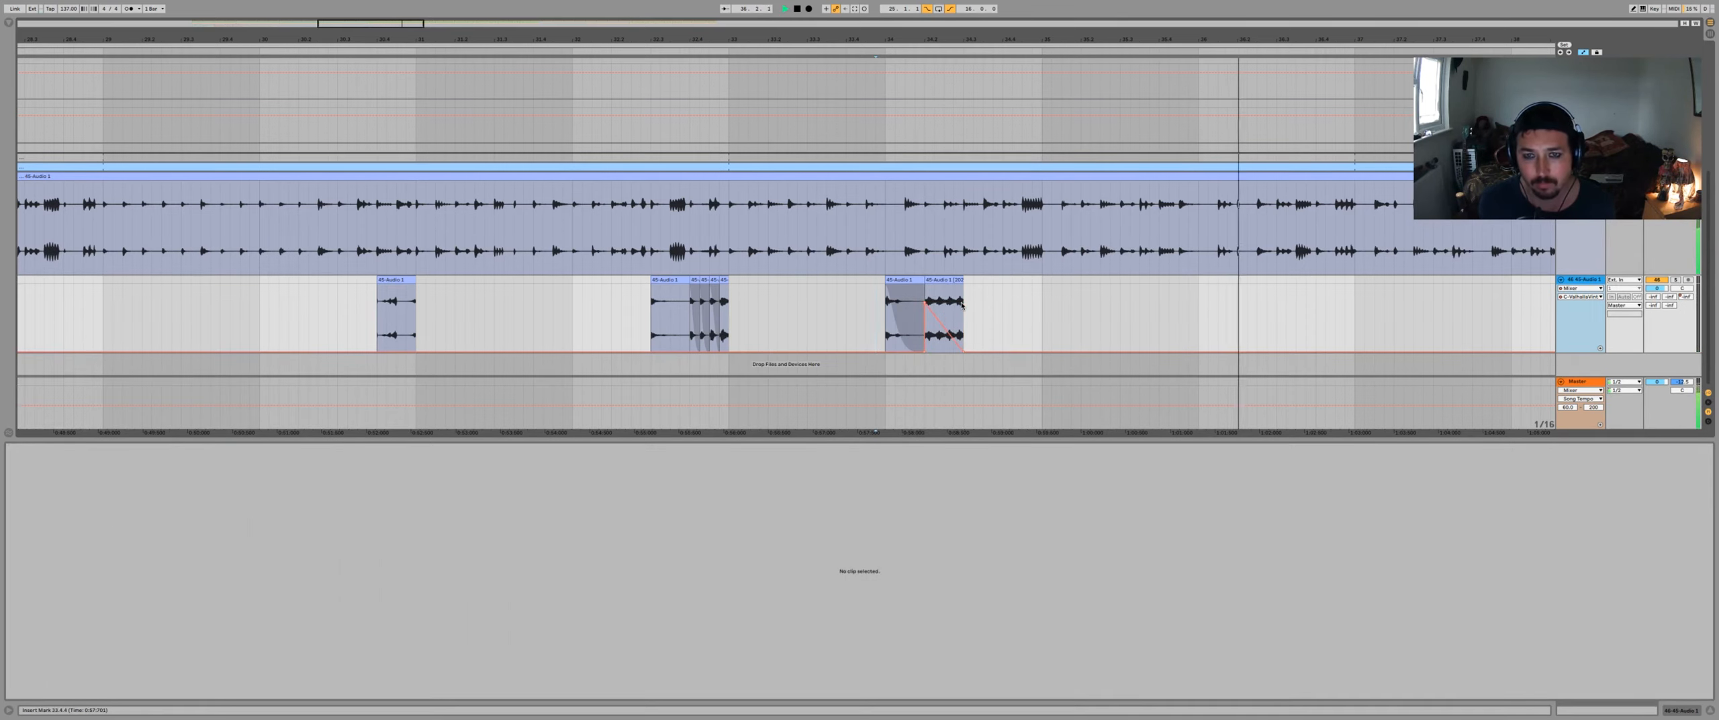
scroll(1127, 311, "right", 3)
key("space")
- Duplicate a very short slice of the long recording seven times in a row and audition the stutter
scroll(1058, 269, "up", 5)
left_click_drag(1006, 203, 1020, 202)
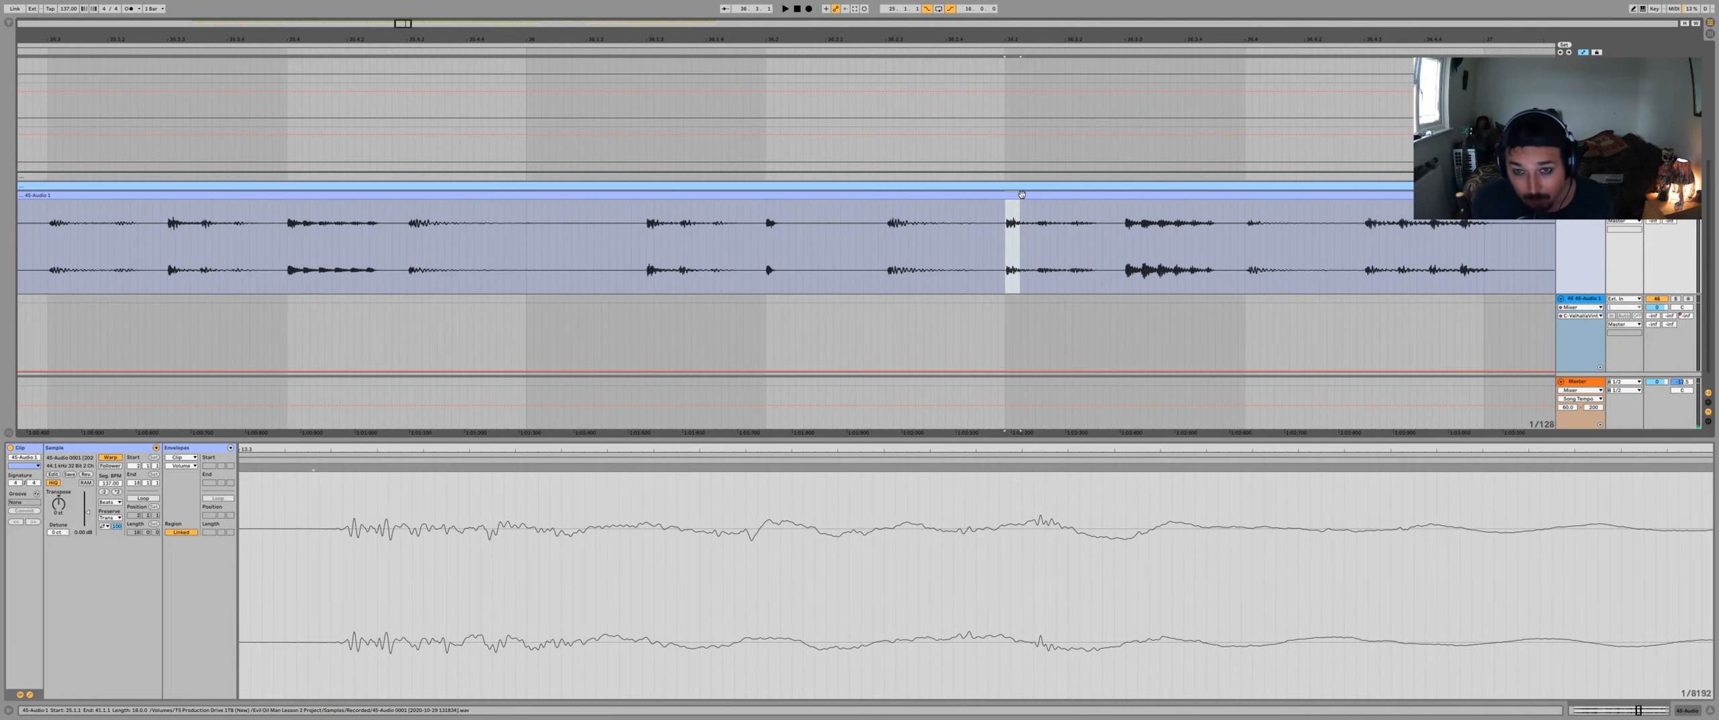
key("super+d")
key("super+d")
key("super+d")
key("super+d")
key("super+d")
key("super+d")
key("super+d")
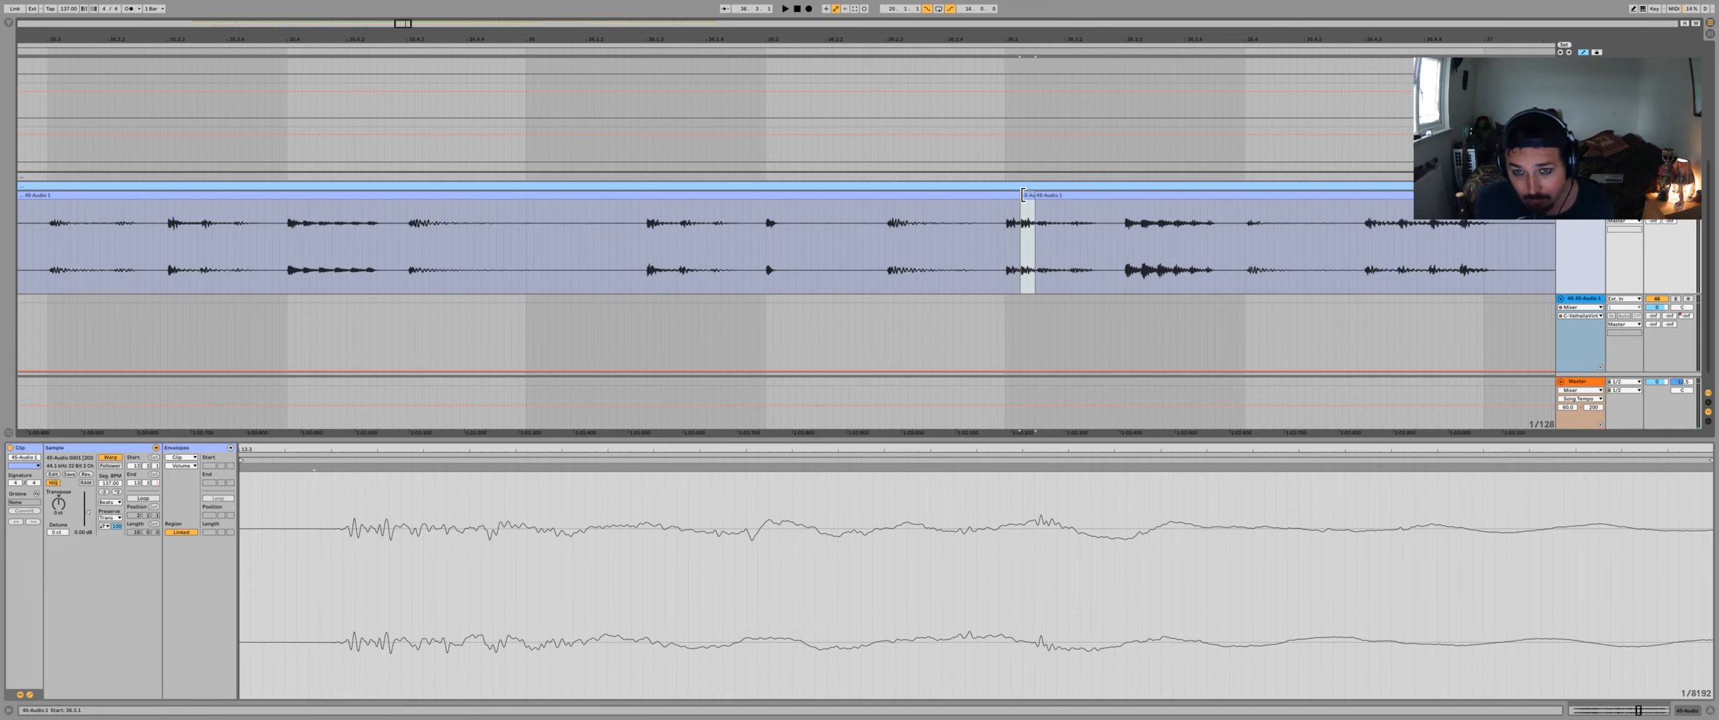
key("space")
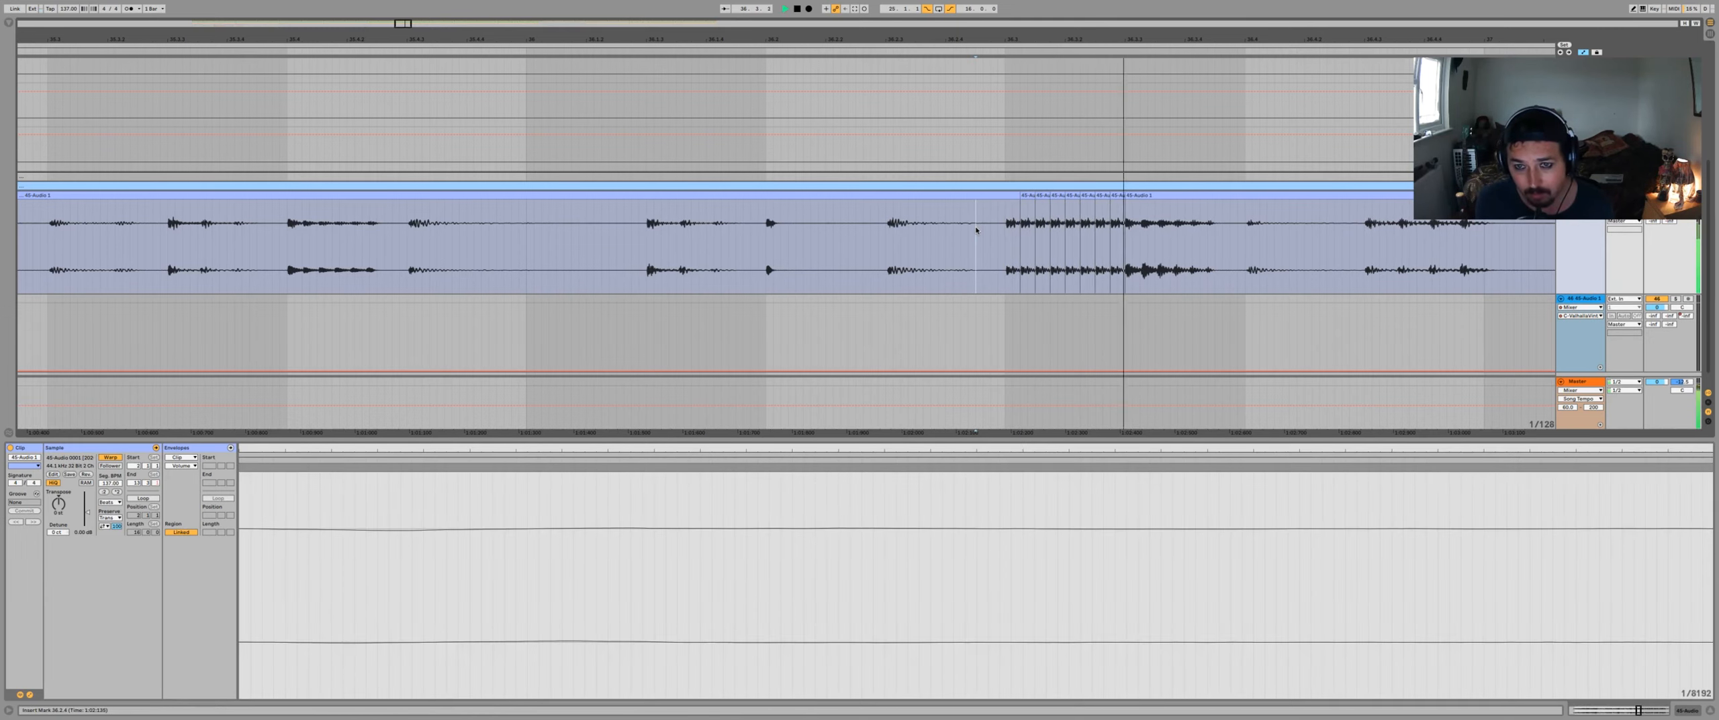
left_click(810, 244)
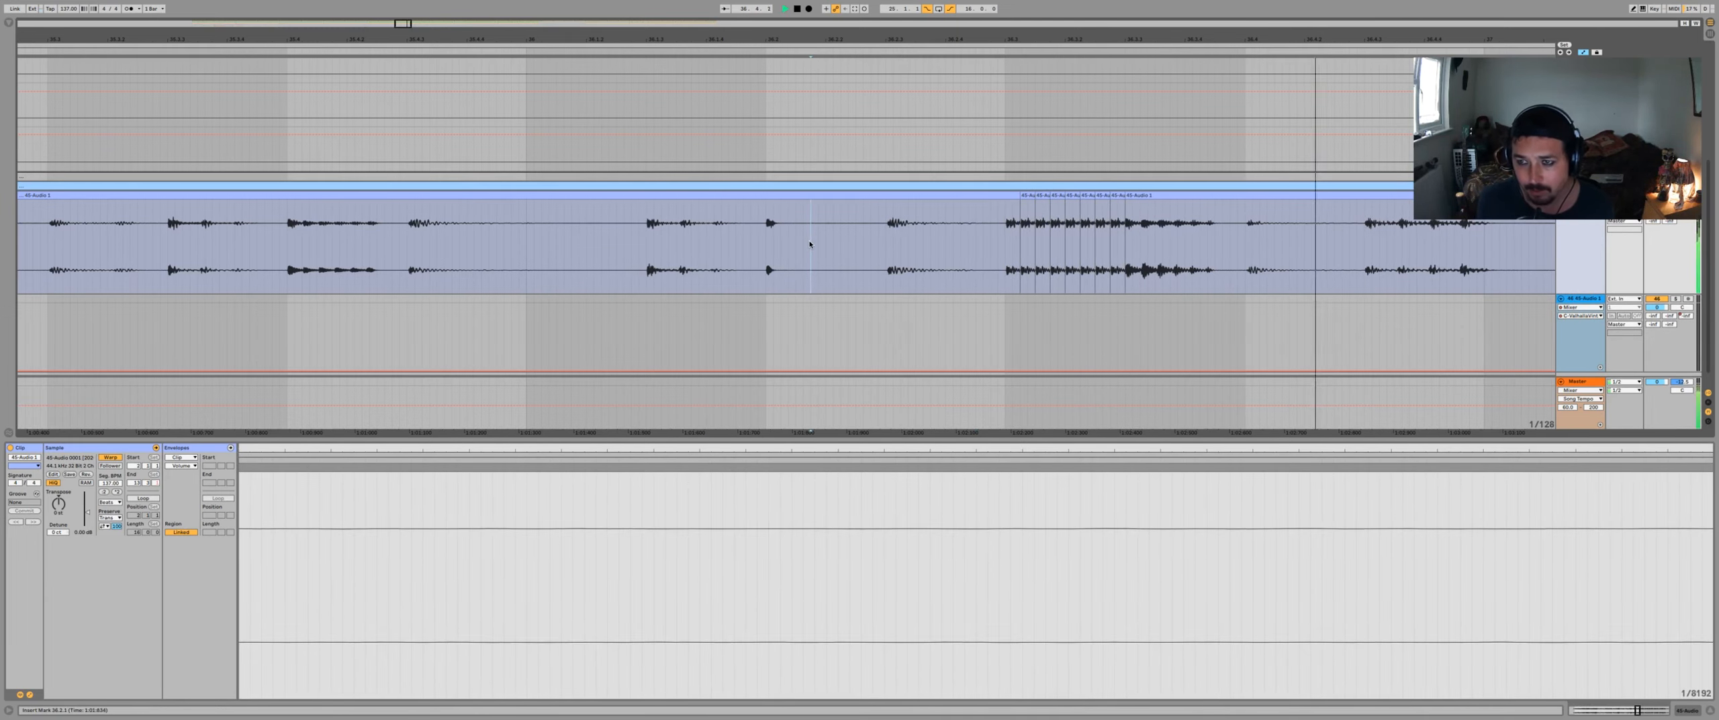
- Copy a slice of the recording to the track below and enable warping in Tones mode, keeping its current timing
left_click_drag(1313, 209, 1002, 322)
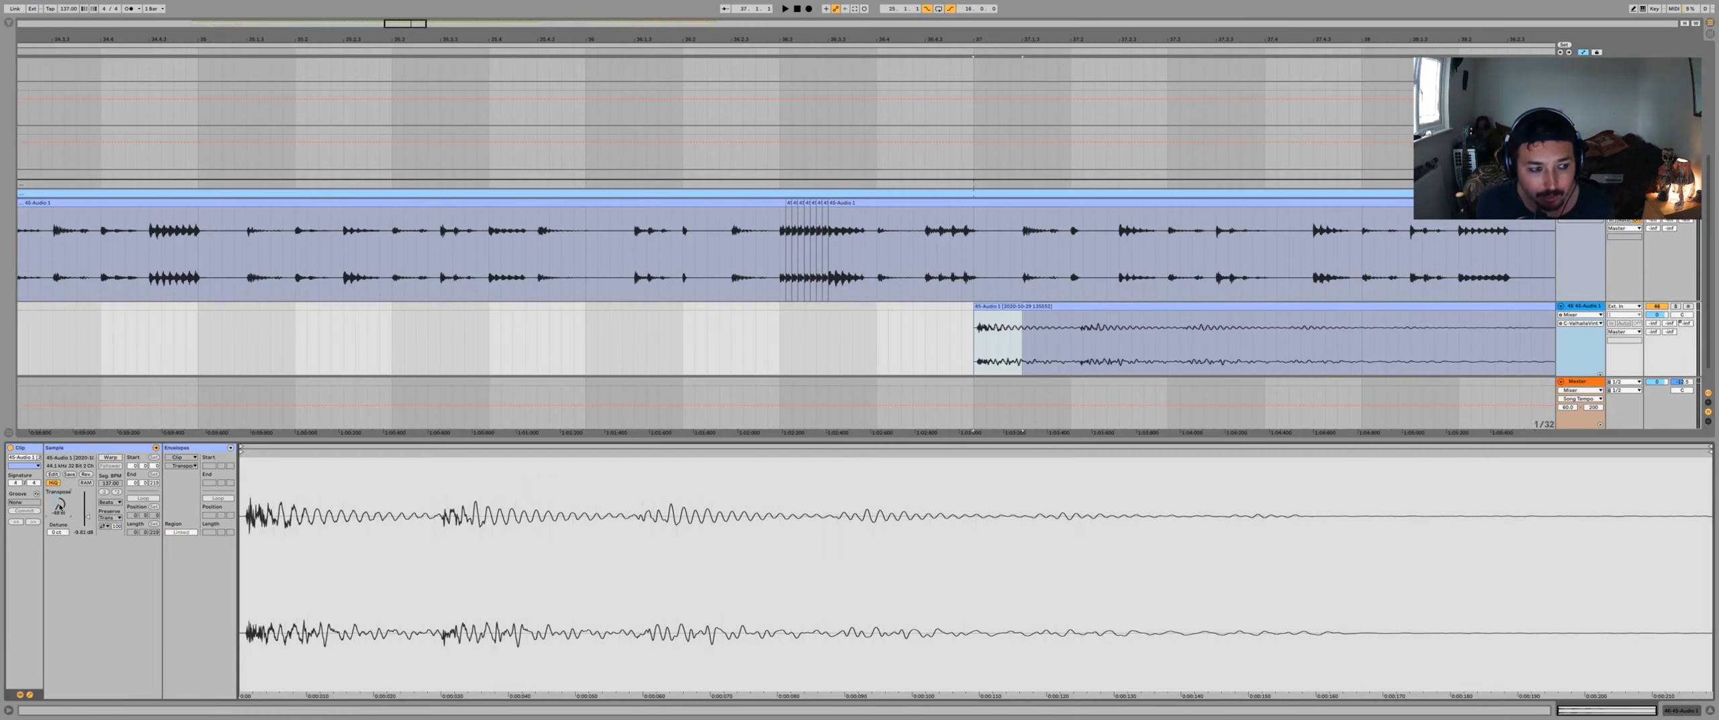
left_click(111, 459)
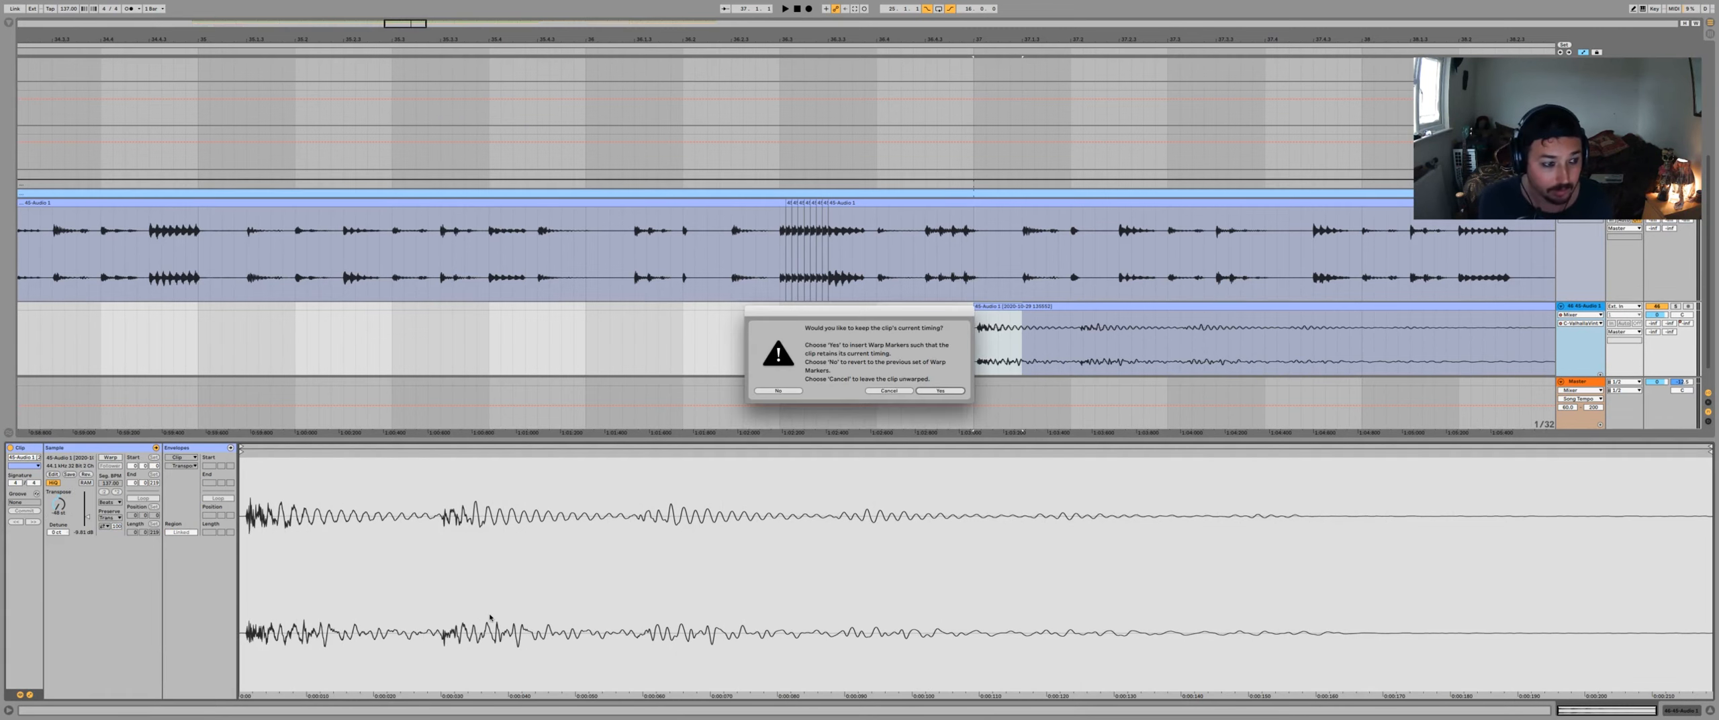
key("Return")
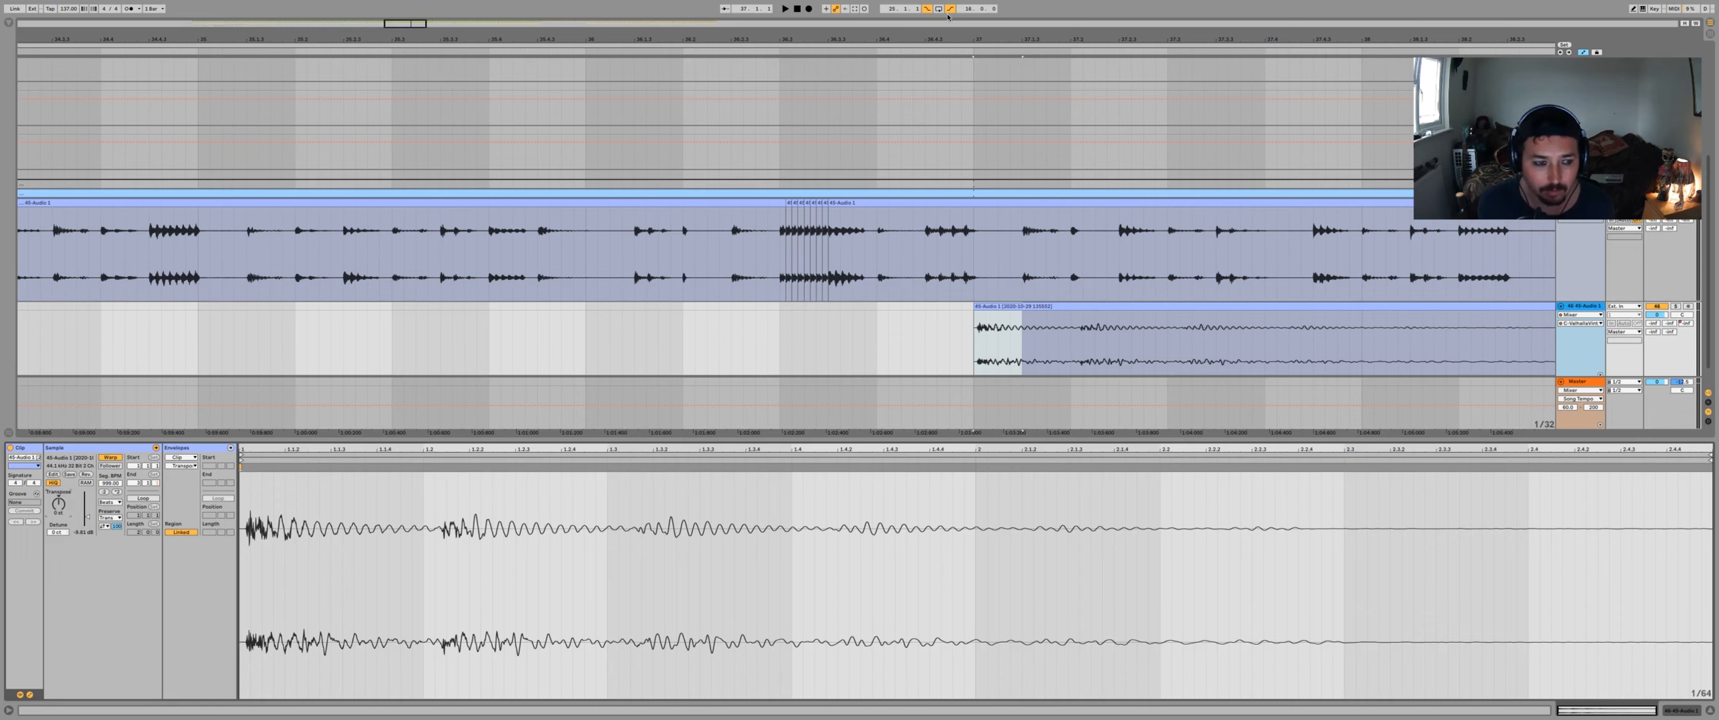
key("space")
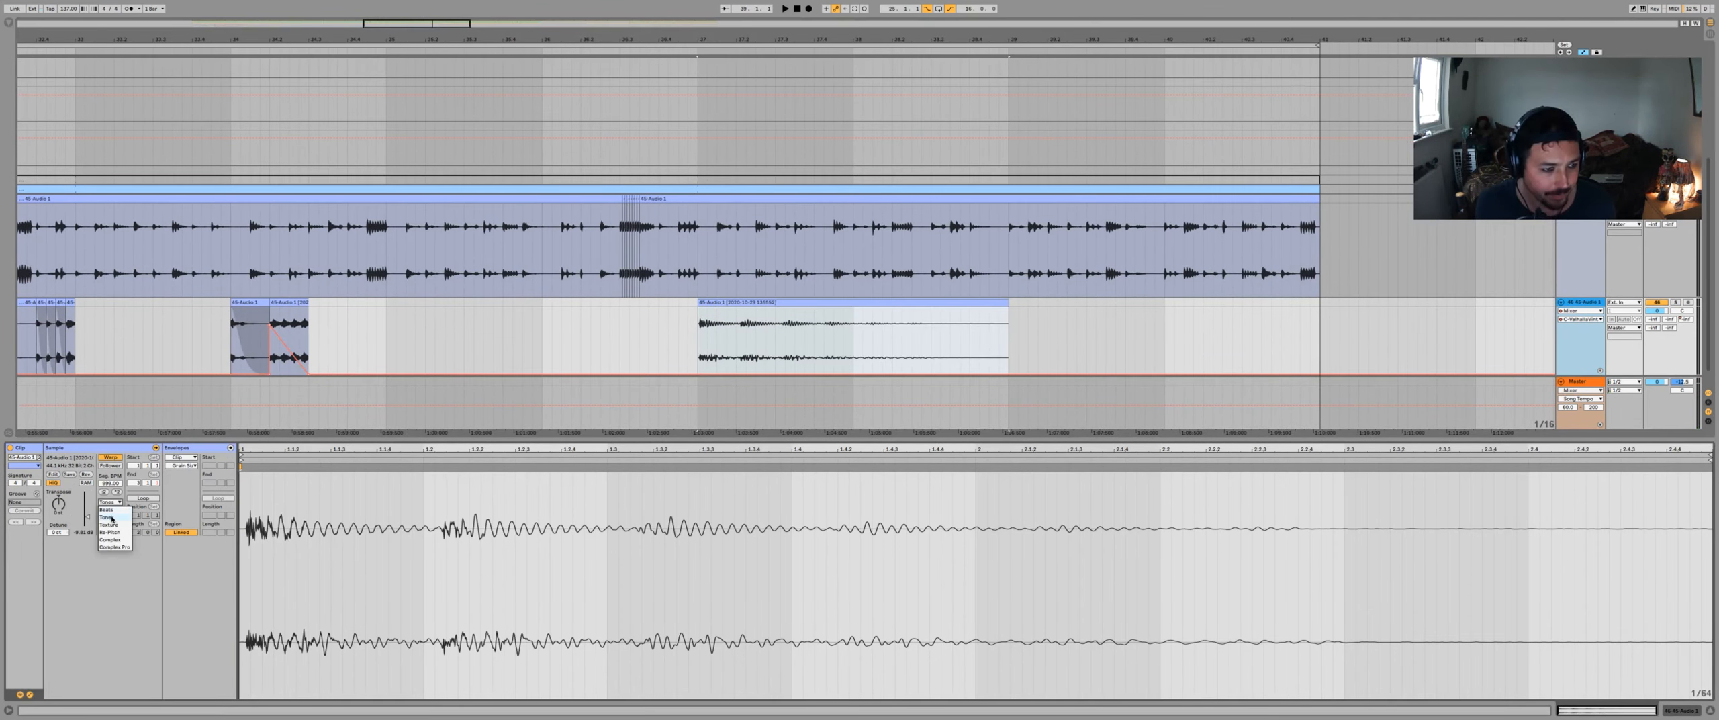
- Draw curves and abrupt steps in the slice's transposition envelope and audition the result
left_click(182, 465)
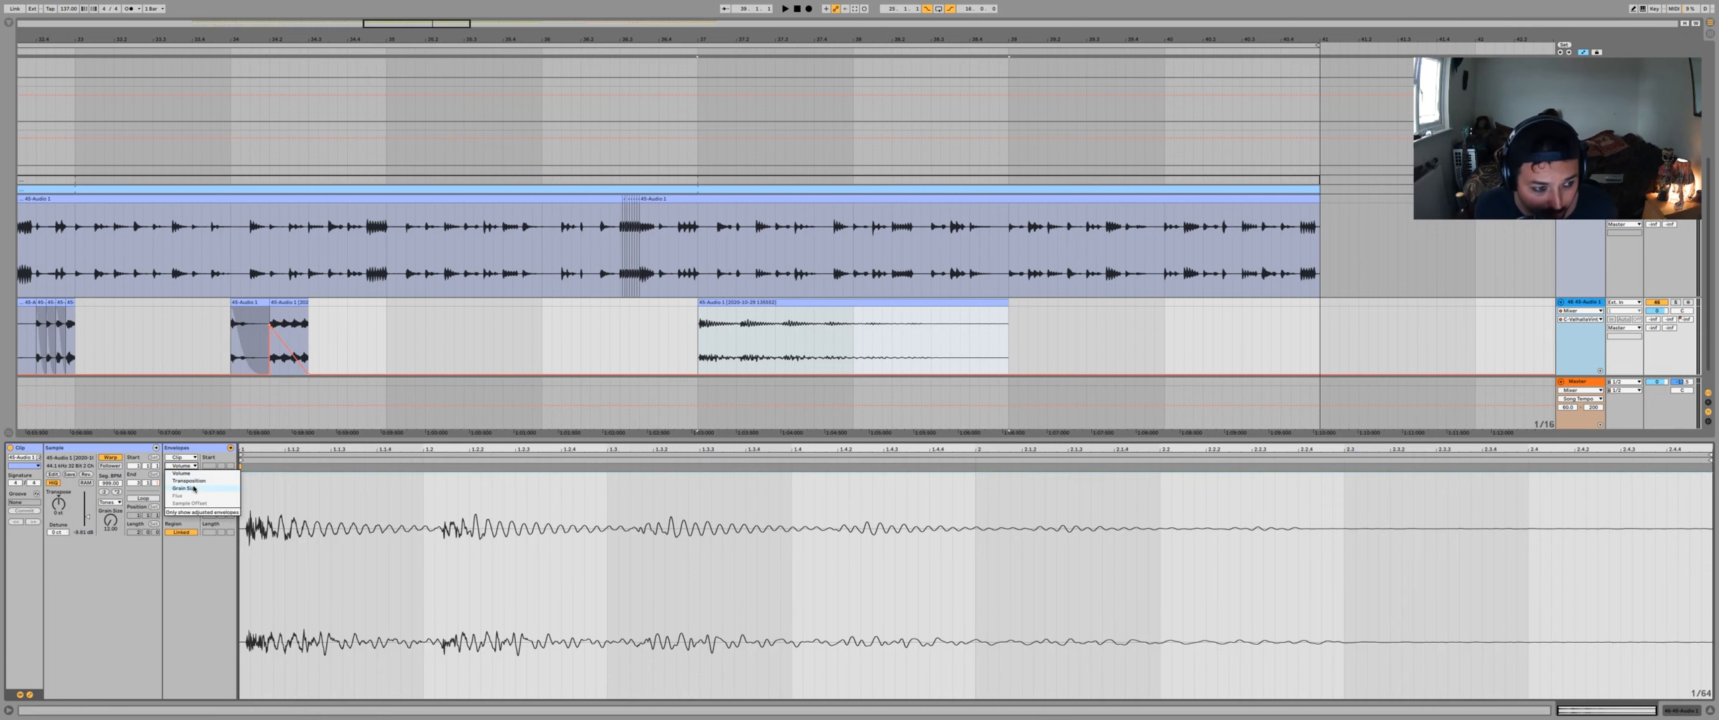
left_click(191, 480)
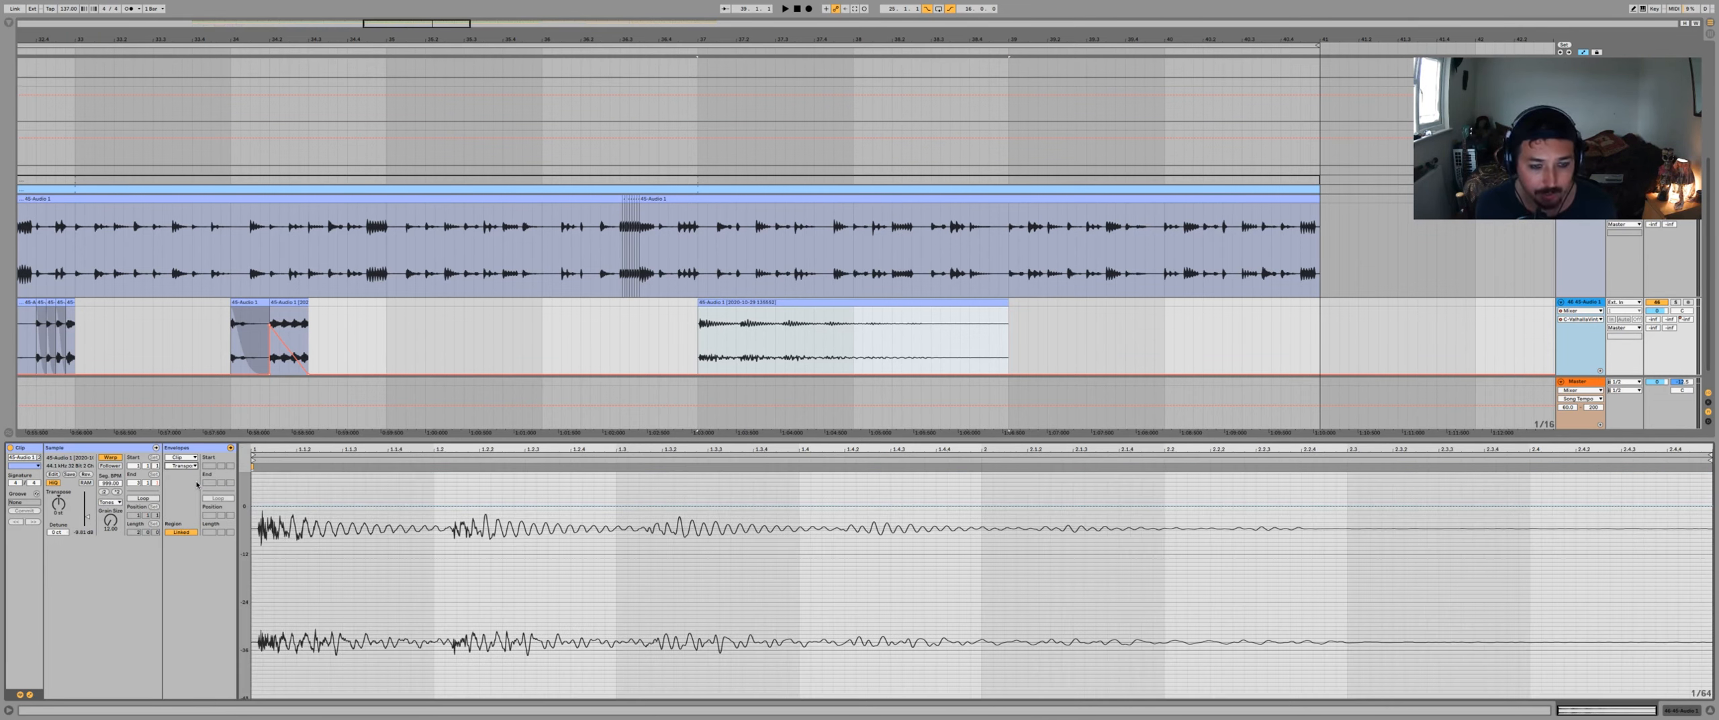
mouse_move(1713, 514)
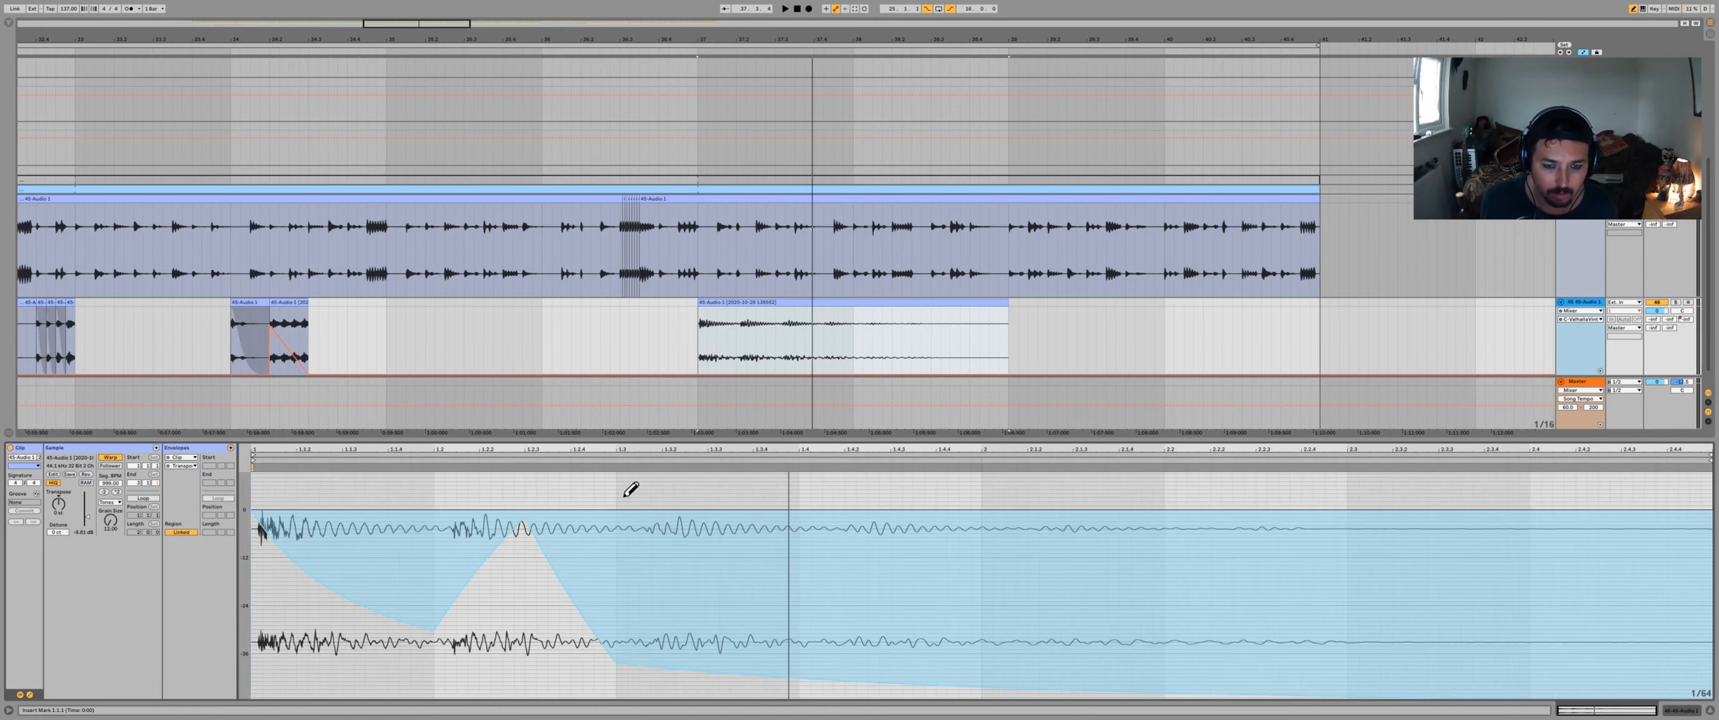
left_click(907, 489)
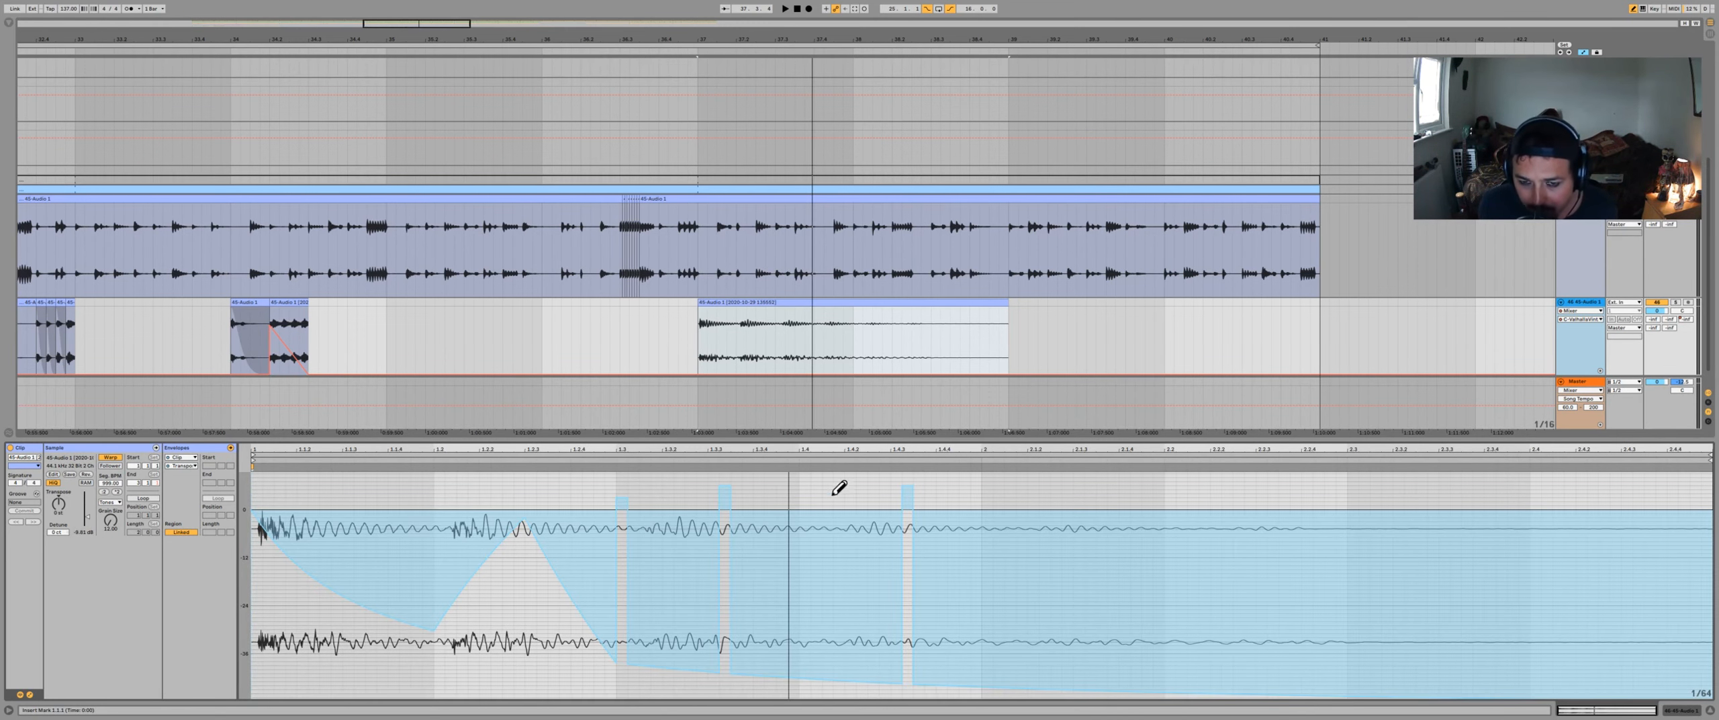
left_click(804, 493)
left_click(1001, 500)
key("space")
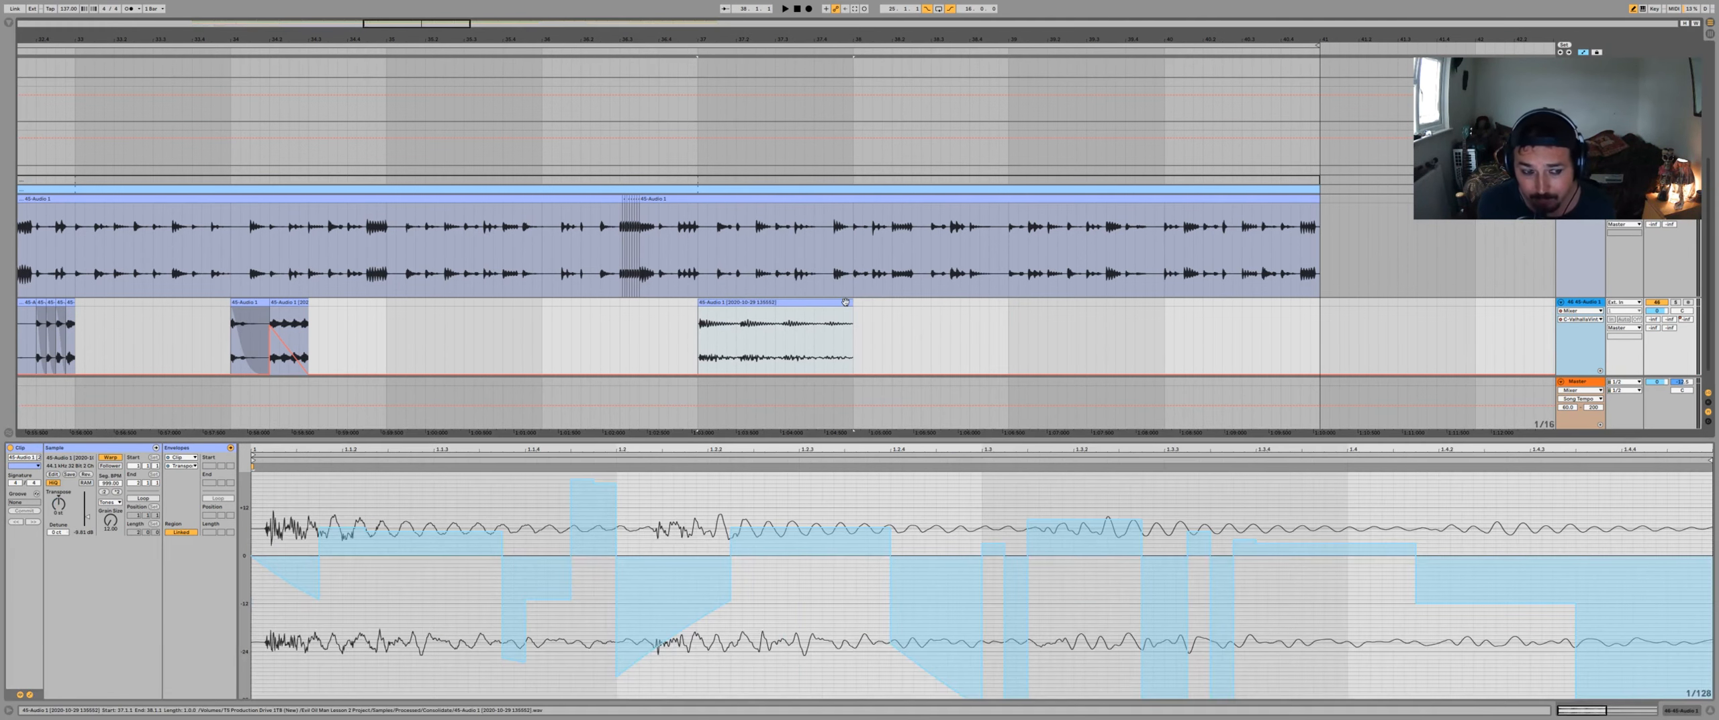
key("space")
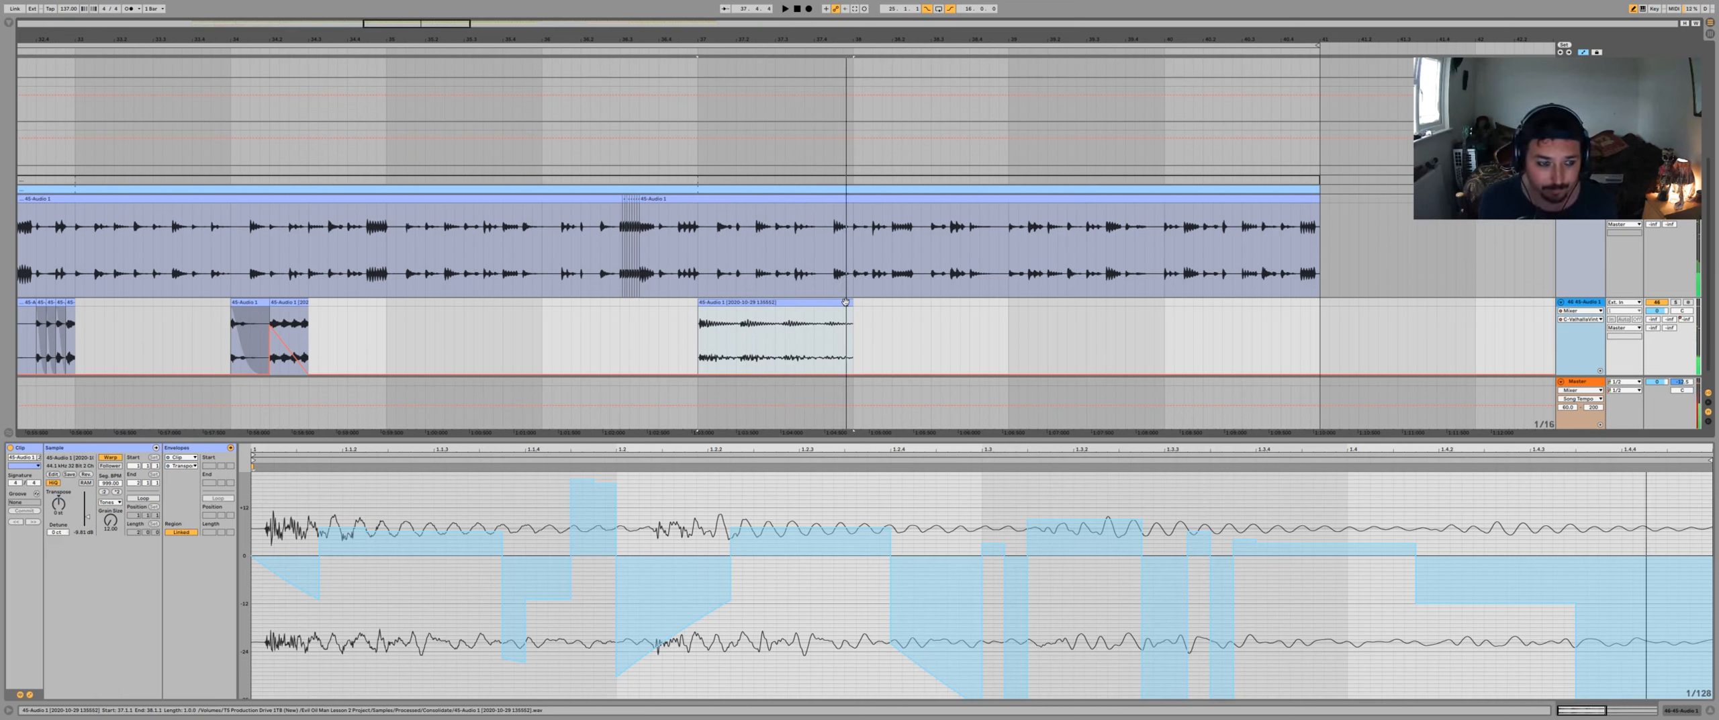
- Consolidate the one-bar clip and lower its transposition, replaying it from the start
key("super+j")
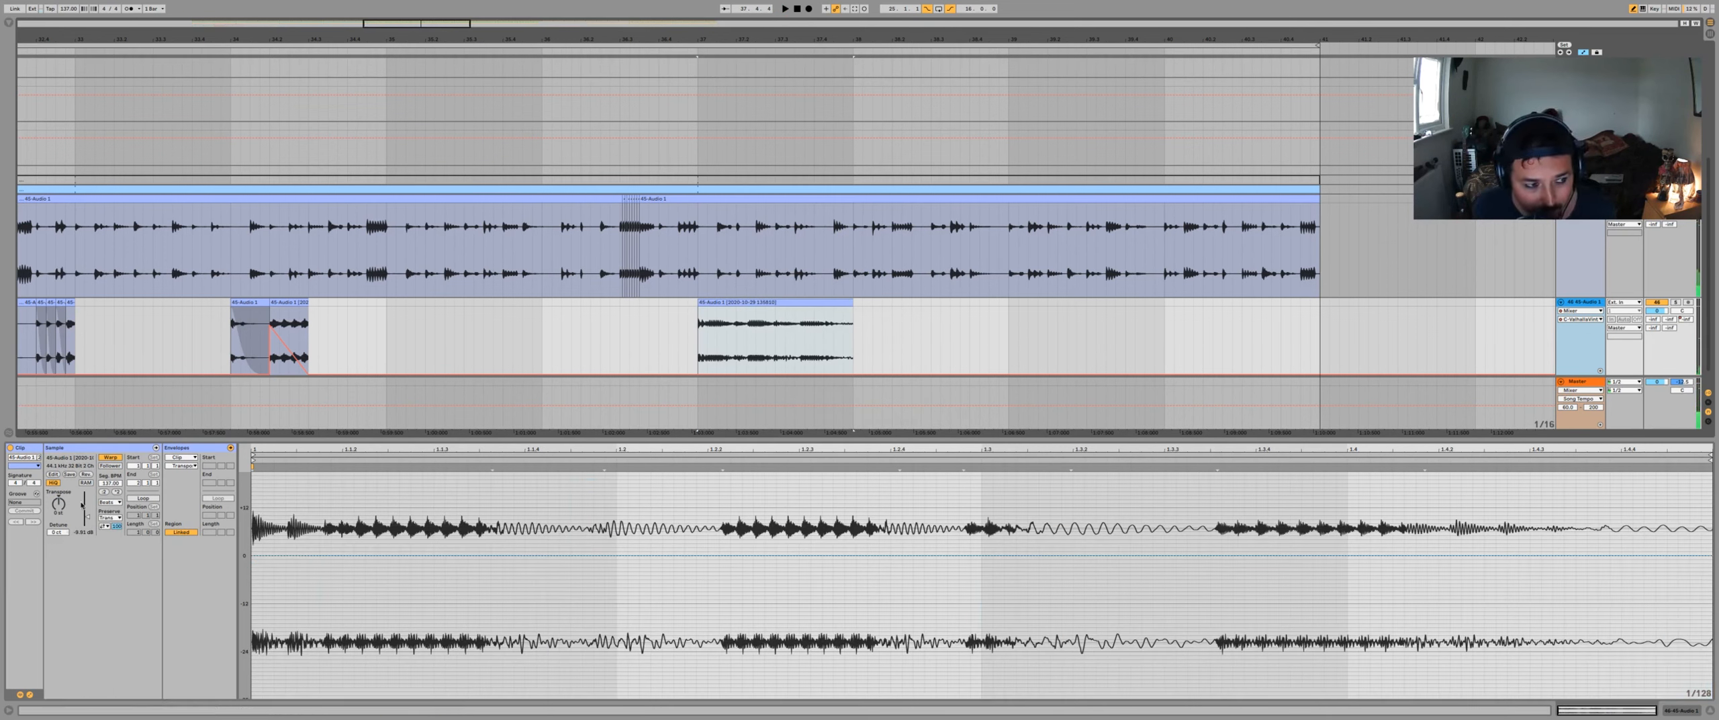
key("space")
key("space")
key("space")
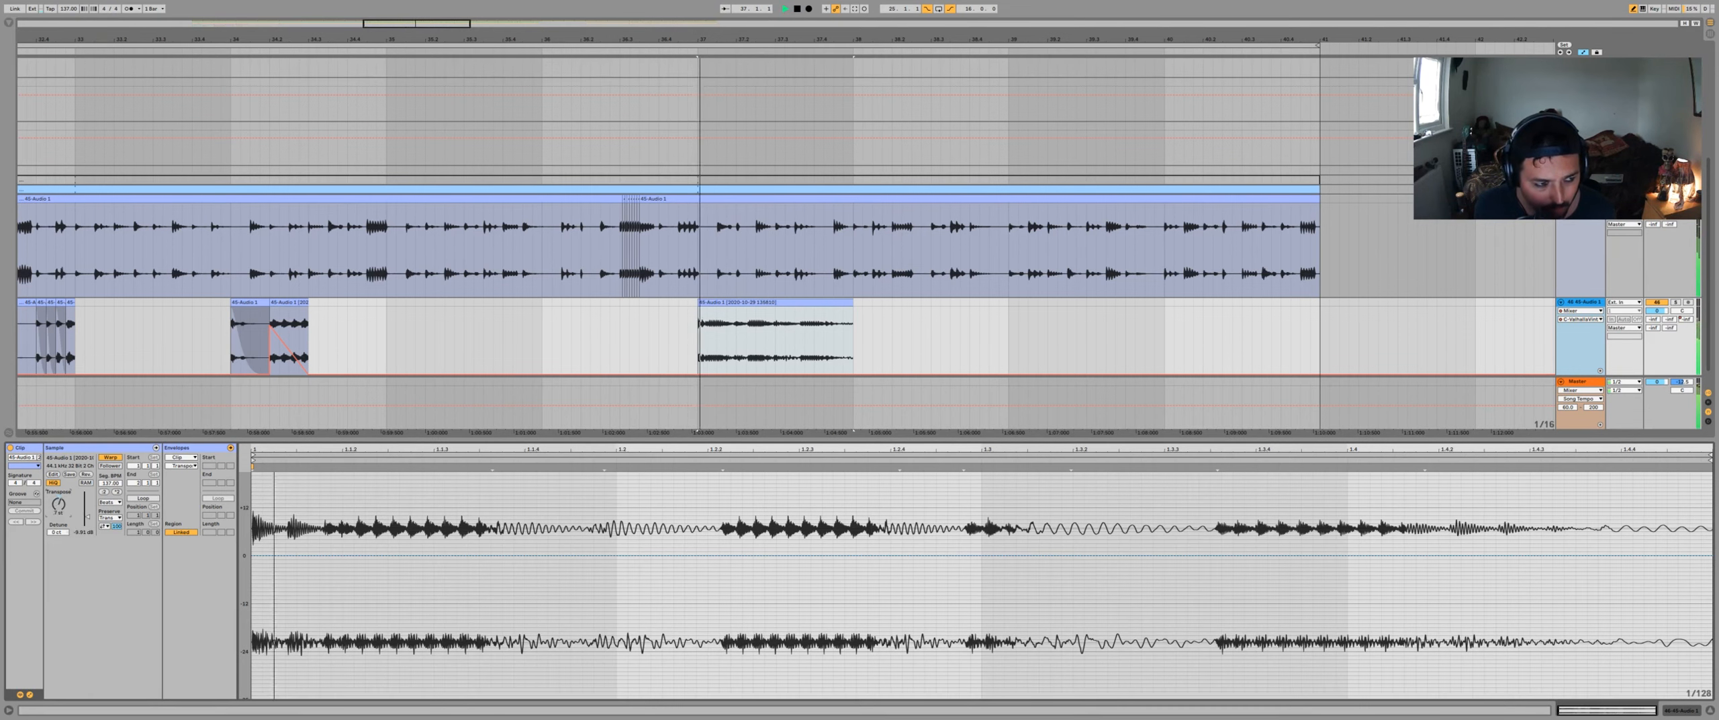
mouse_move(59, 503)
left_mouse_down()
mouse_move(59, 480)
mouse_move(58, 516)
left_mouse_up()
key("space")
key("space")
key("space")
key("space")
key("space")
key("space")
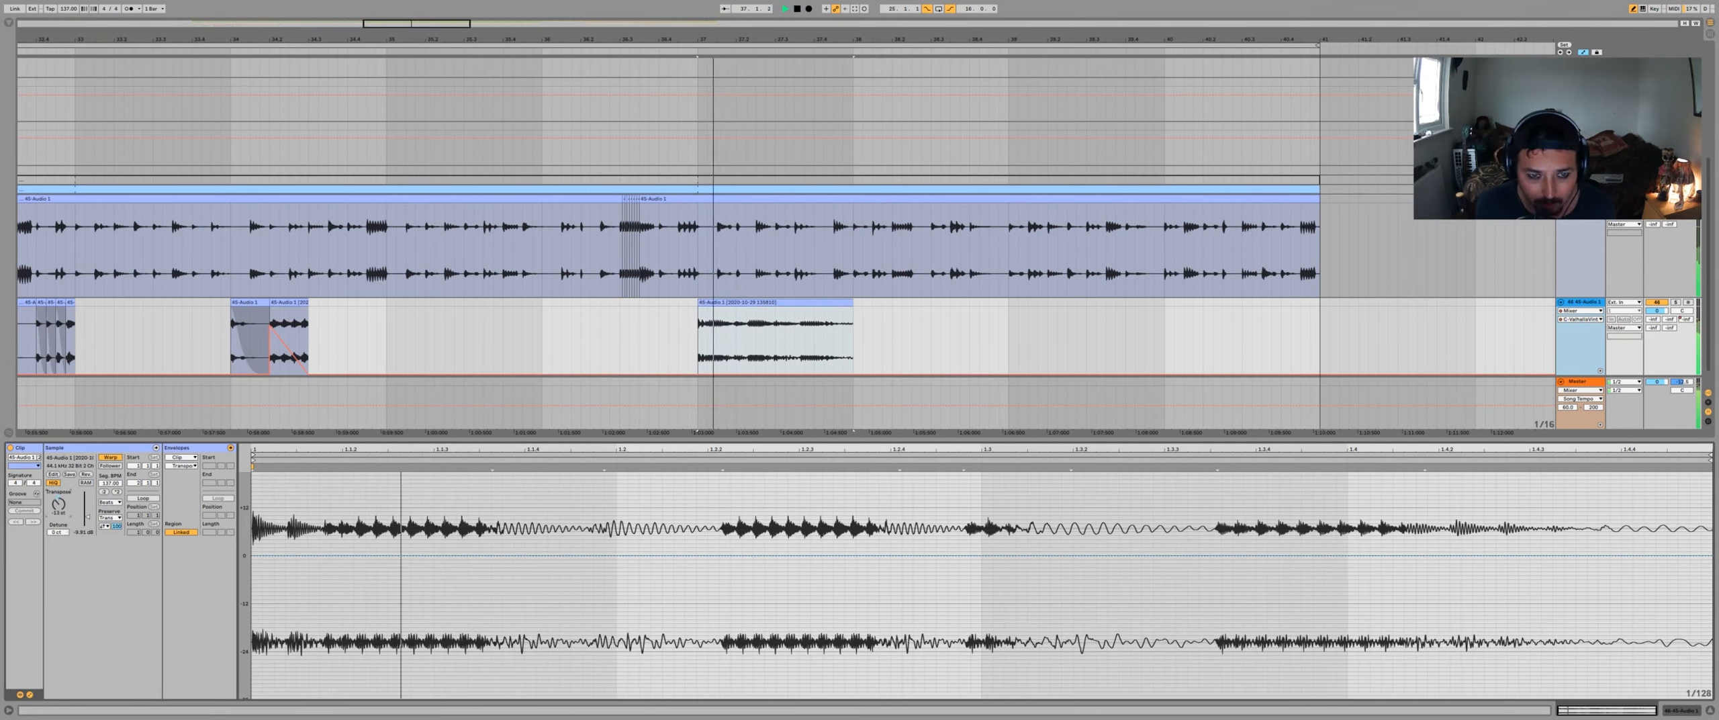
key("space")
- Leave Draw Mode and split the consolidated clip into four equal slices
key("b")
left_click(736, 333)
key("super+e")
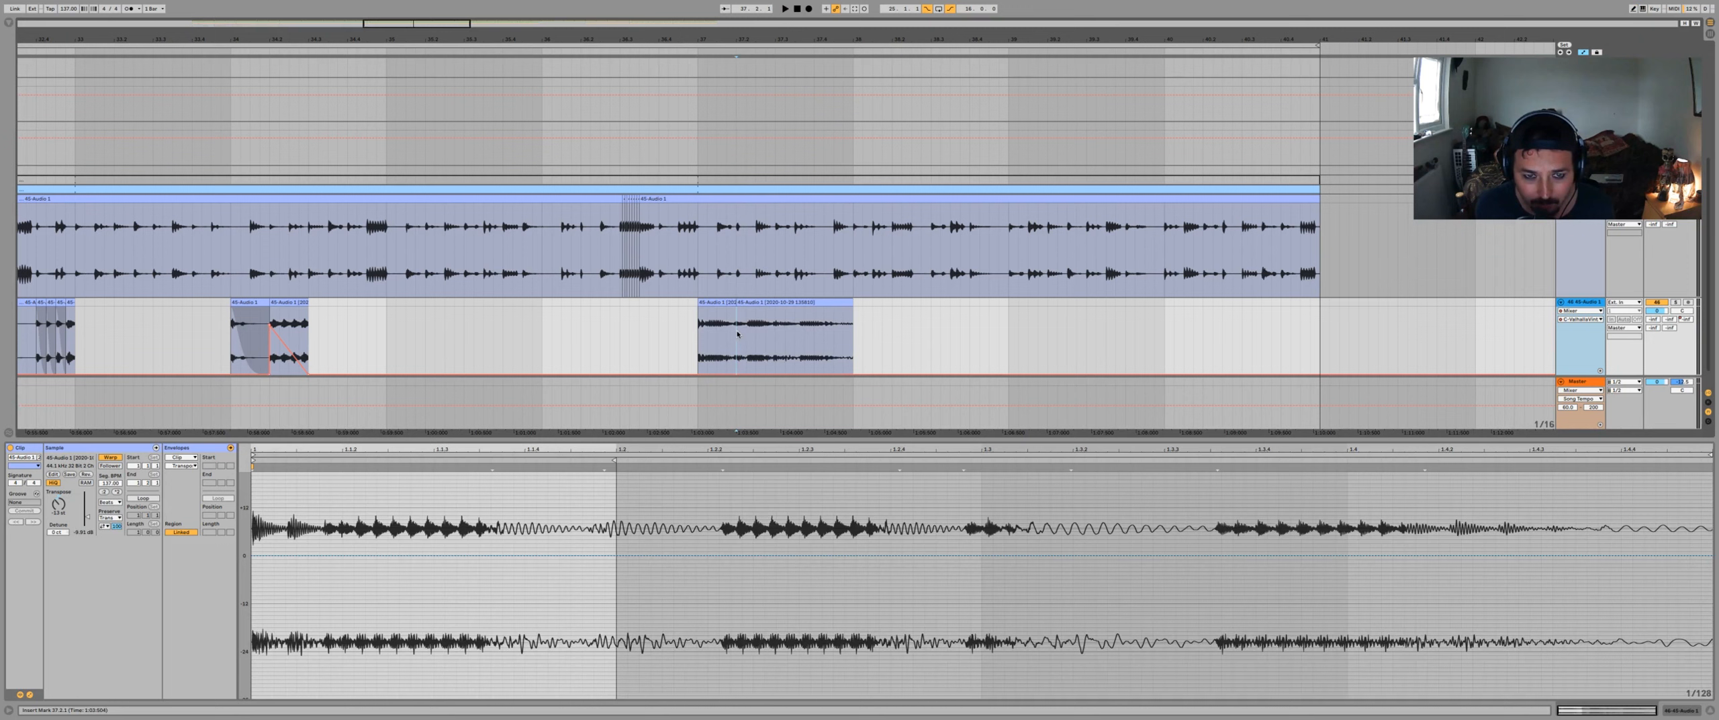
left_click(774, 327)
key("super+e")
left_click(814, 327)
key("super+e")
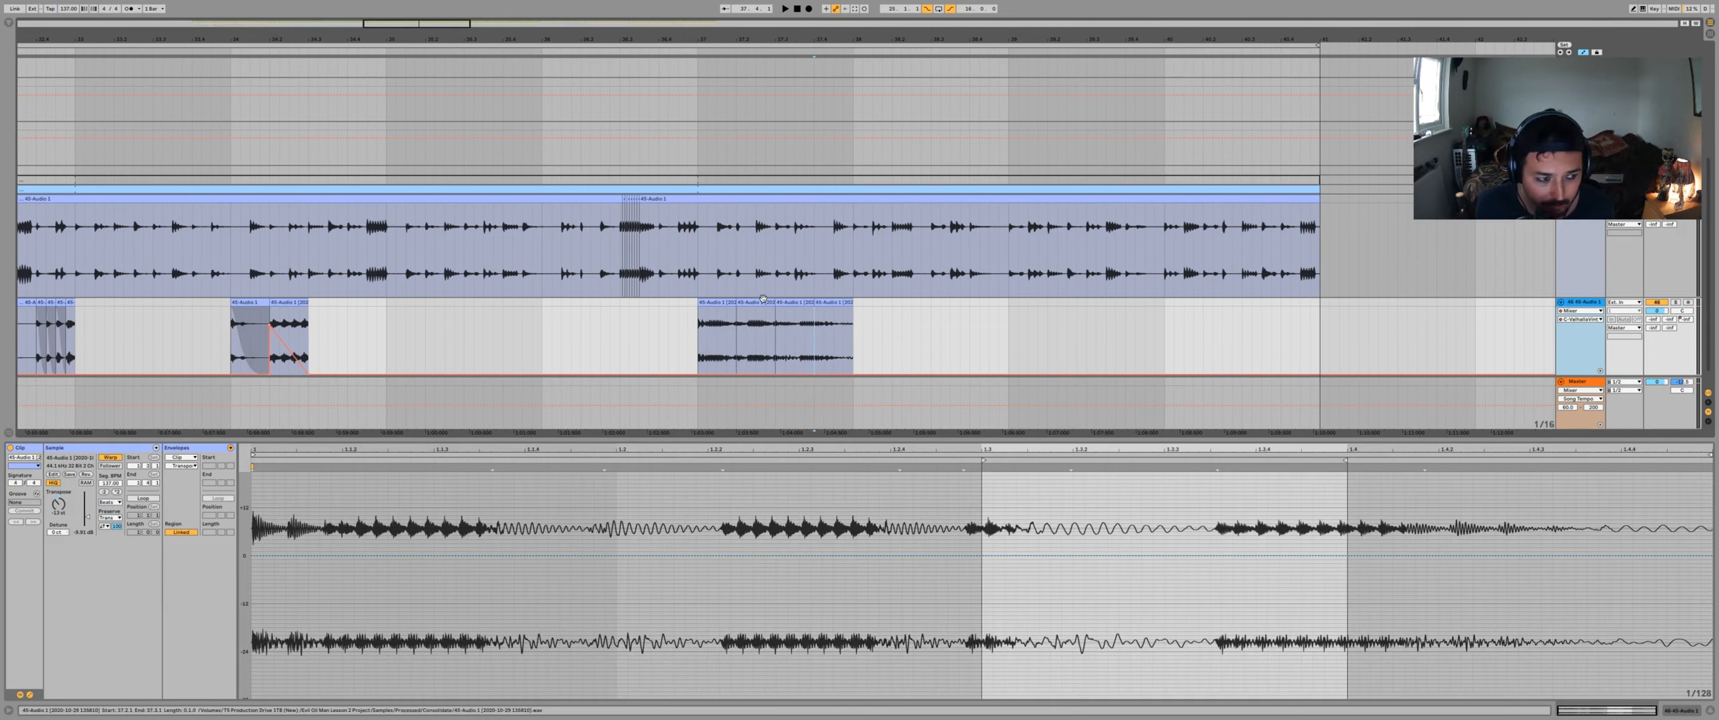
- Raise the transposition of the second slice and replay it to check the pitch
left_click(763, 299)
key("space")
left_click_drag(60, 510, 61, 500)
key("space")
key("space")
key("space")
key("space")
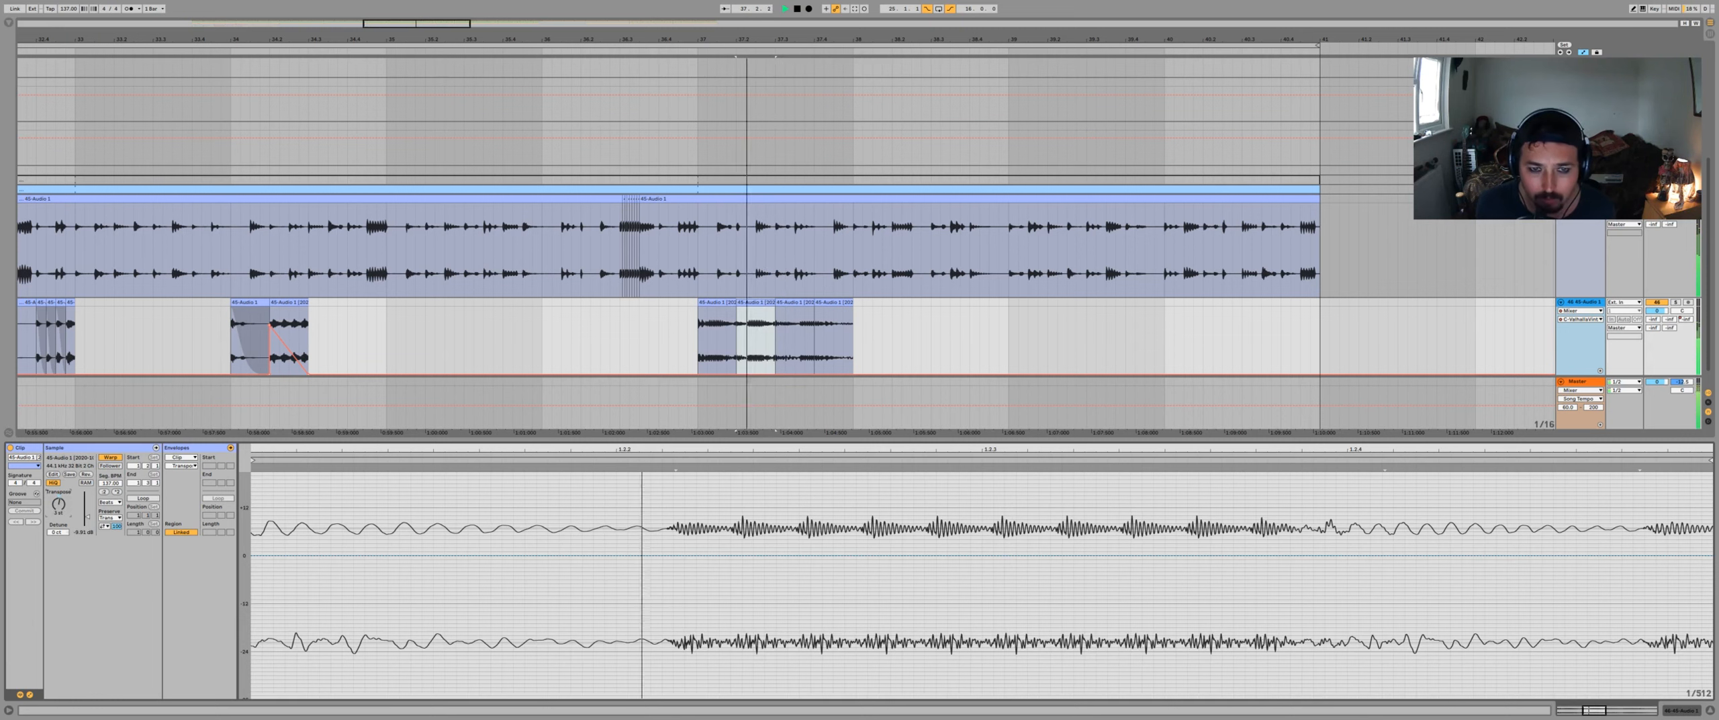
key("space")
- Audition the third slice, then adjust and replay the fourth slice with a different transposition
left_click(805, 312)
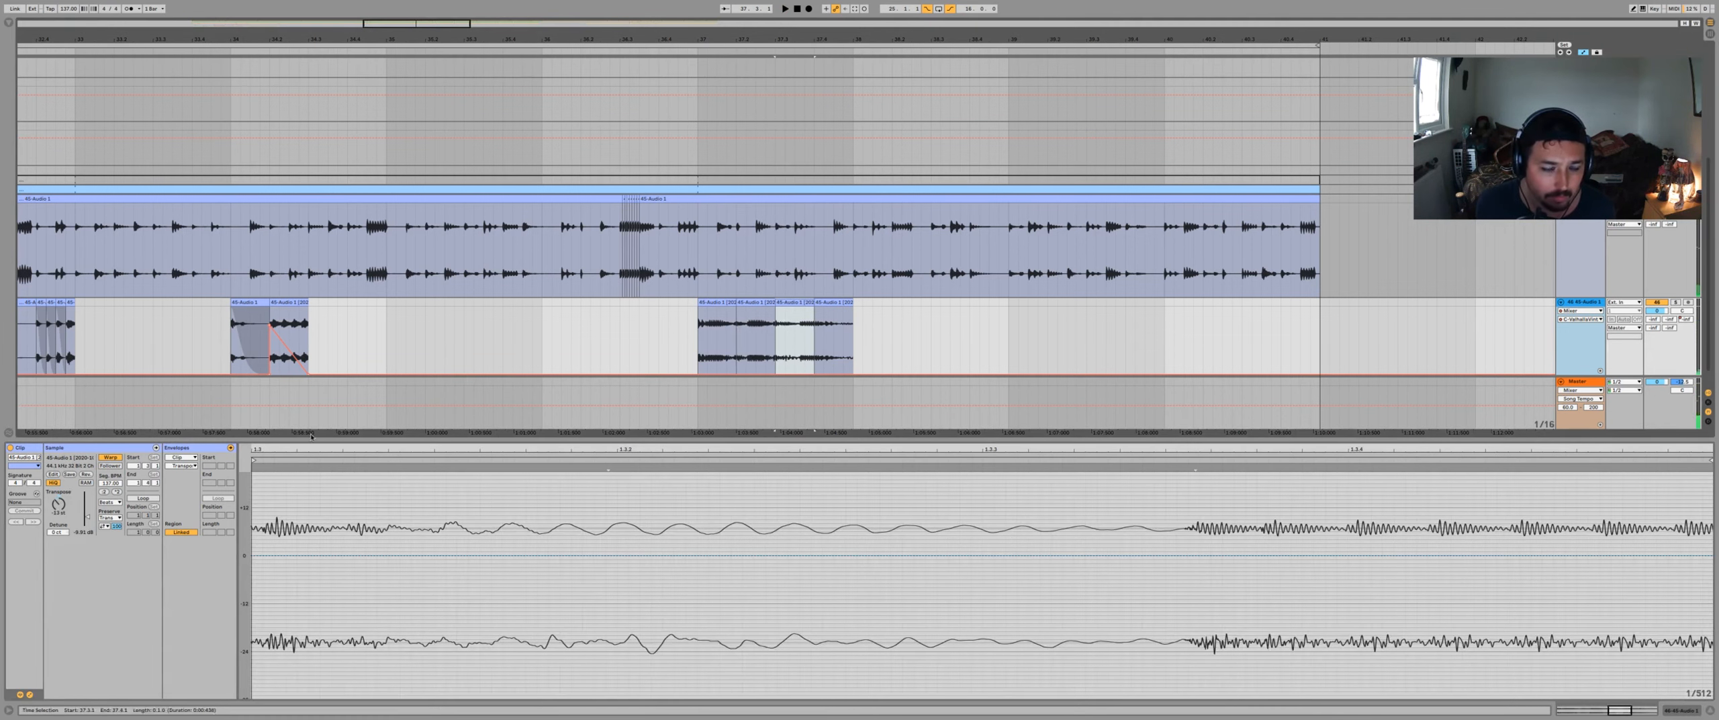
key("space")
key("space")
key("space")
key("space")
key("space")
left_click(834, 302)
key("space")
key("space")
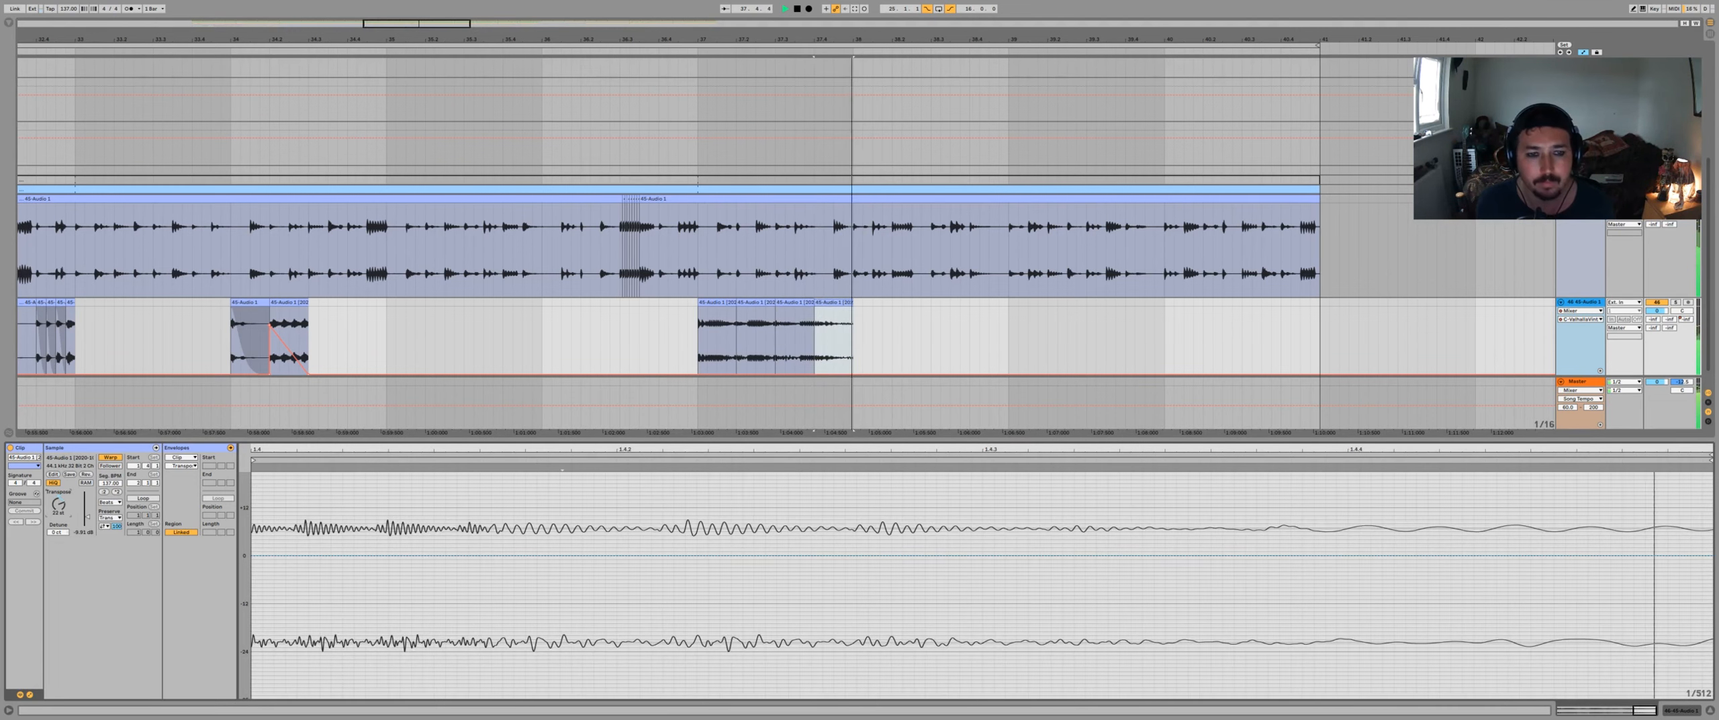
key("space")
key("space")
key("space")
- Play the four slices in sequence from just before the first one
left_click(658, 330)
key("space")
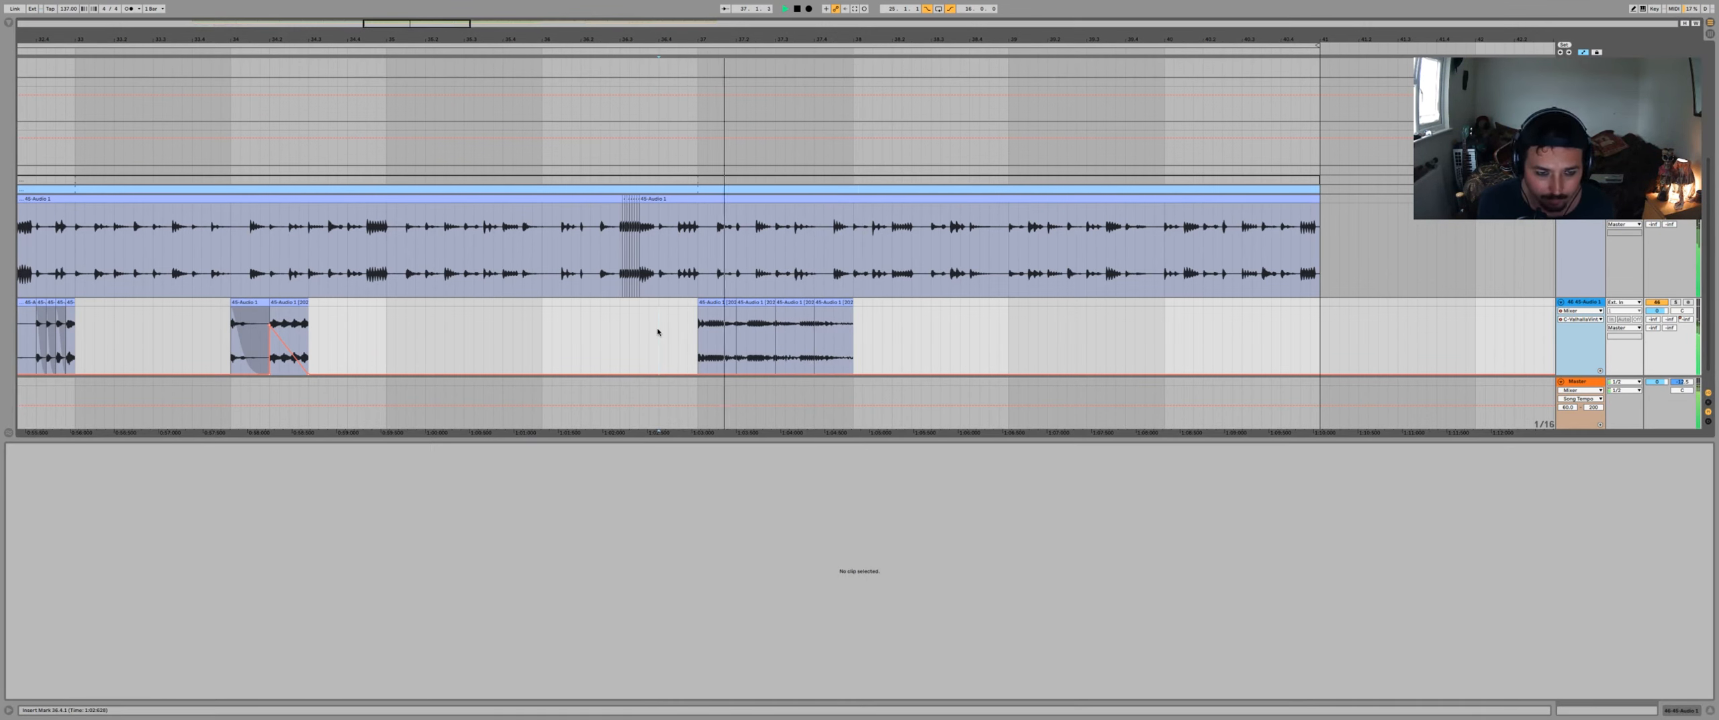
key("space")
key("super+alt+l")
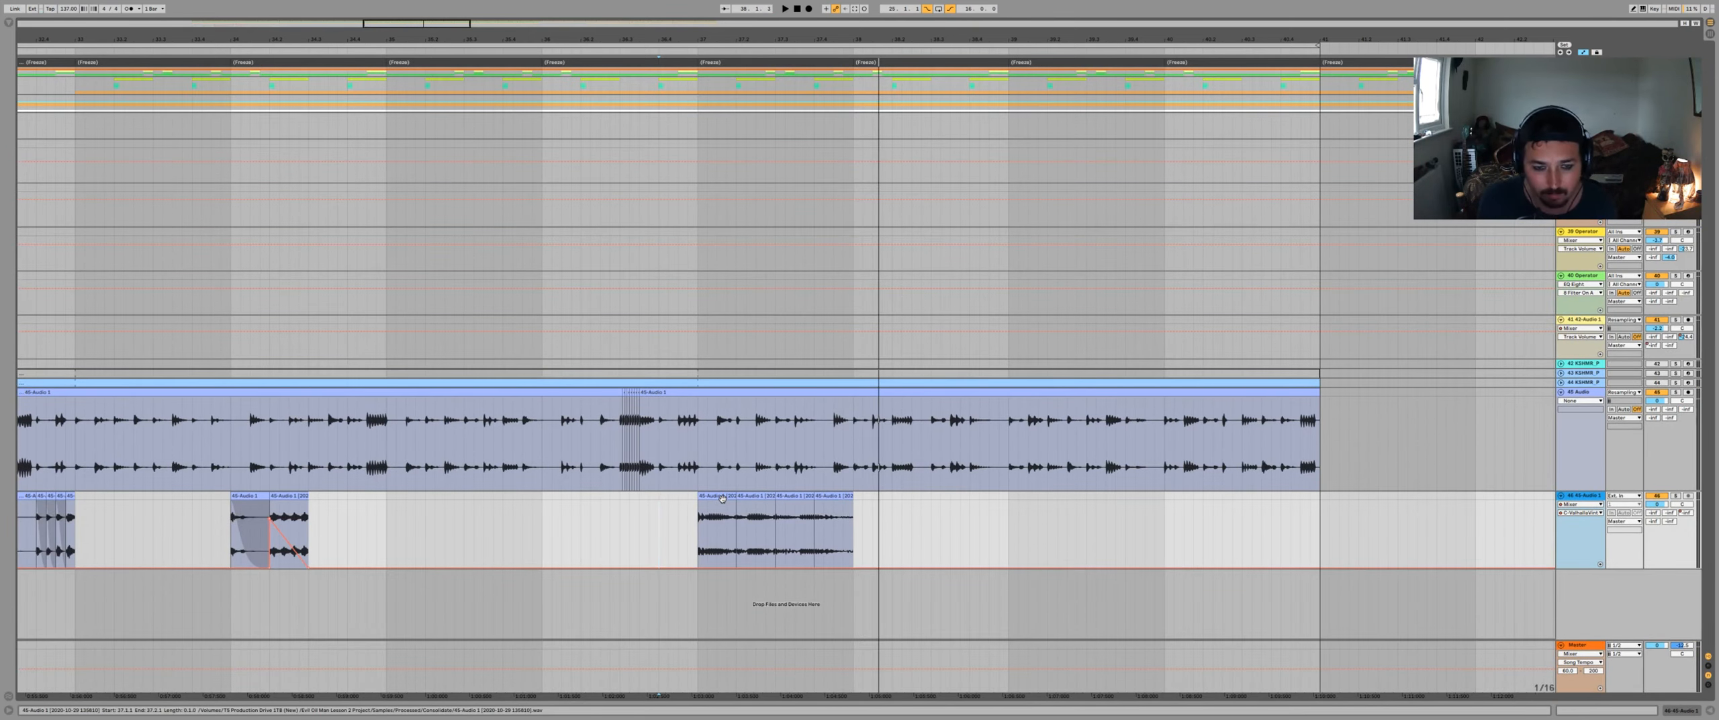
key("space")
- Move the second slice beyond the end of the group and draw a rising transposition envelope in it
left_click_drag(756, 495, 989, 495)
double_click(989, 496)
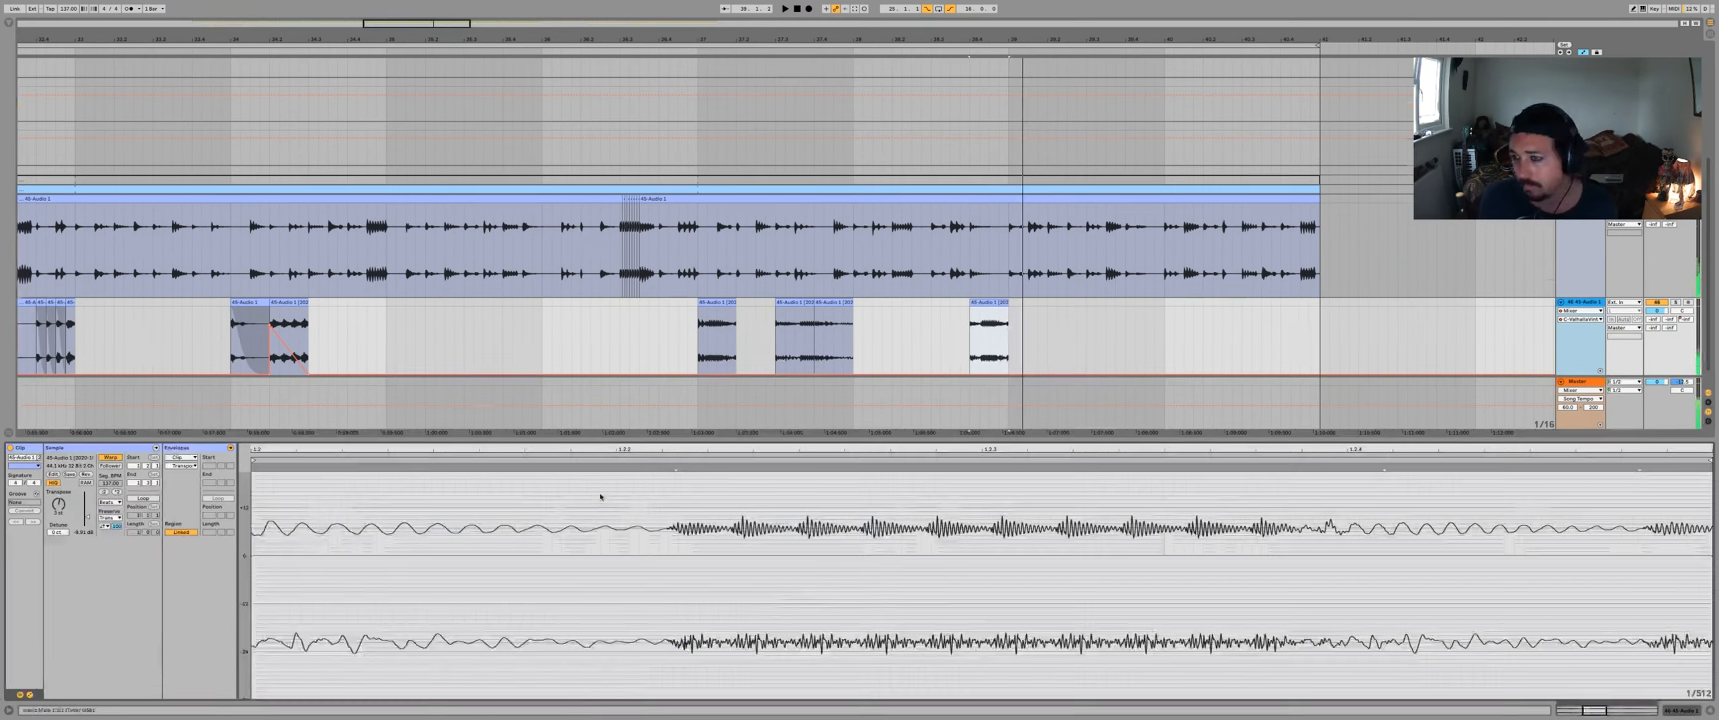
left_click_drag(599, 500, 557, 696)
left_click(699, 338)
key("space")
- Move the fourth slice one bar ahead of the first one and raise the send automation over it
left_click(833, 302)
left_click_drag(833, 302, 561, 302)
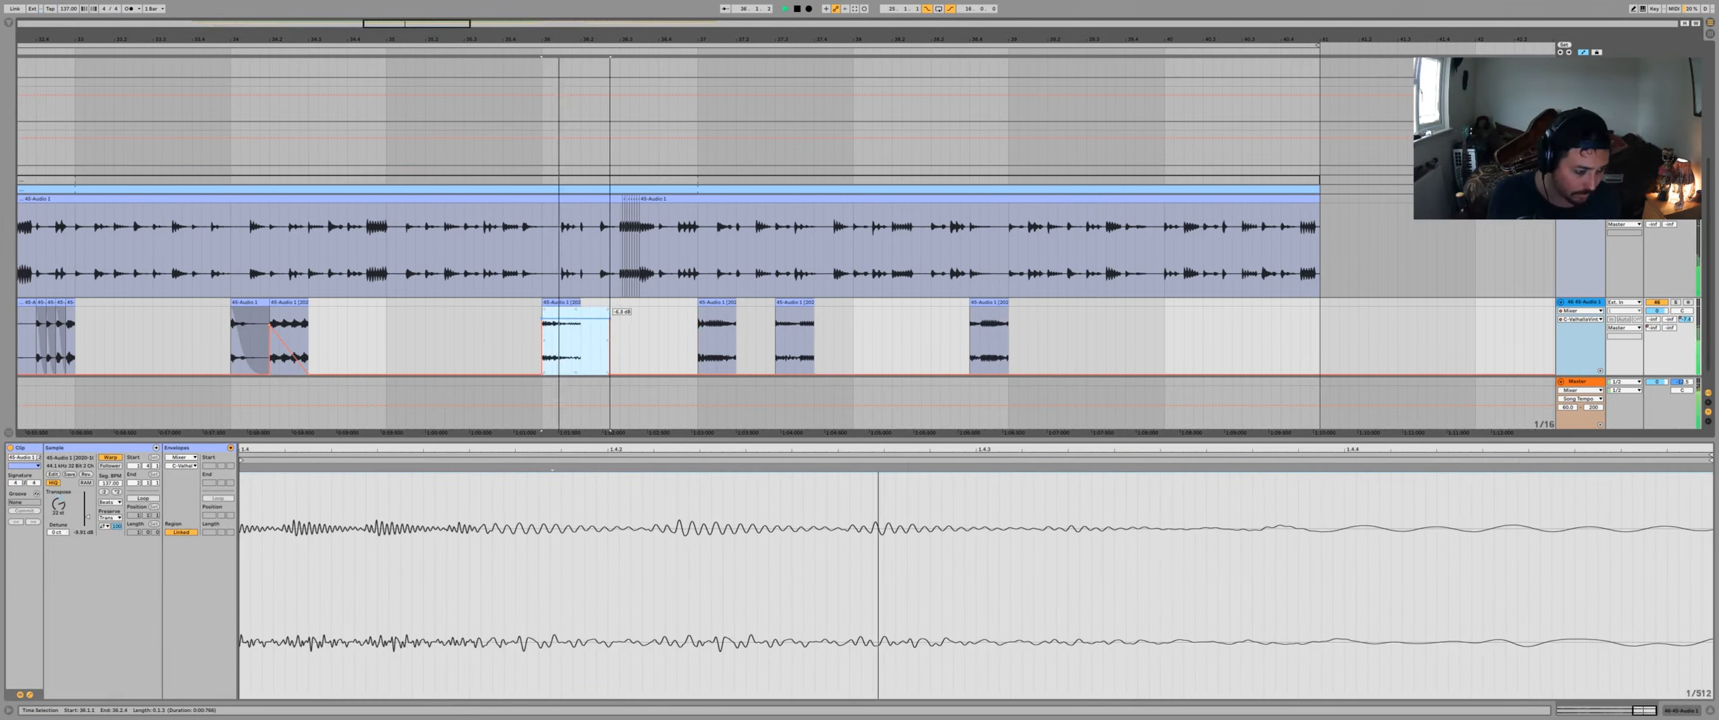
key("space")
- Add an audio track and raise the long recording's send automation over the repeated short slices
left_click_drag(610, 249, 649, 249)
left_click(1707, 403)
key("super+t")
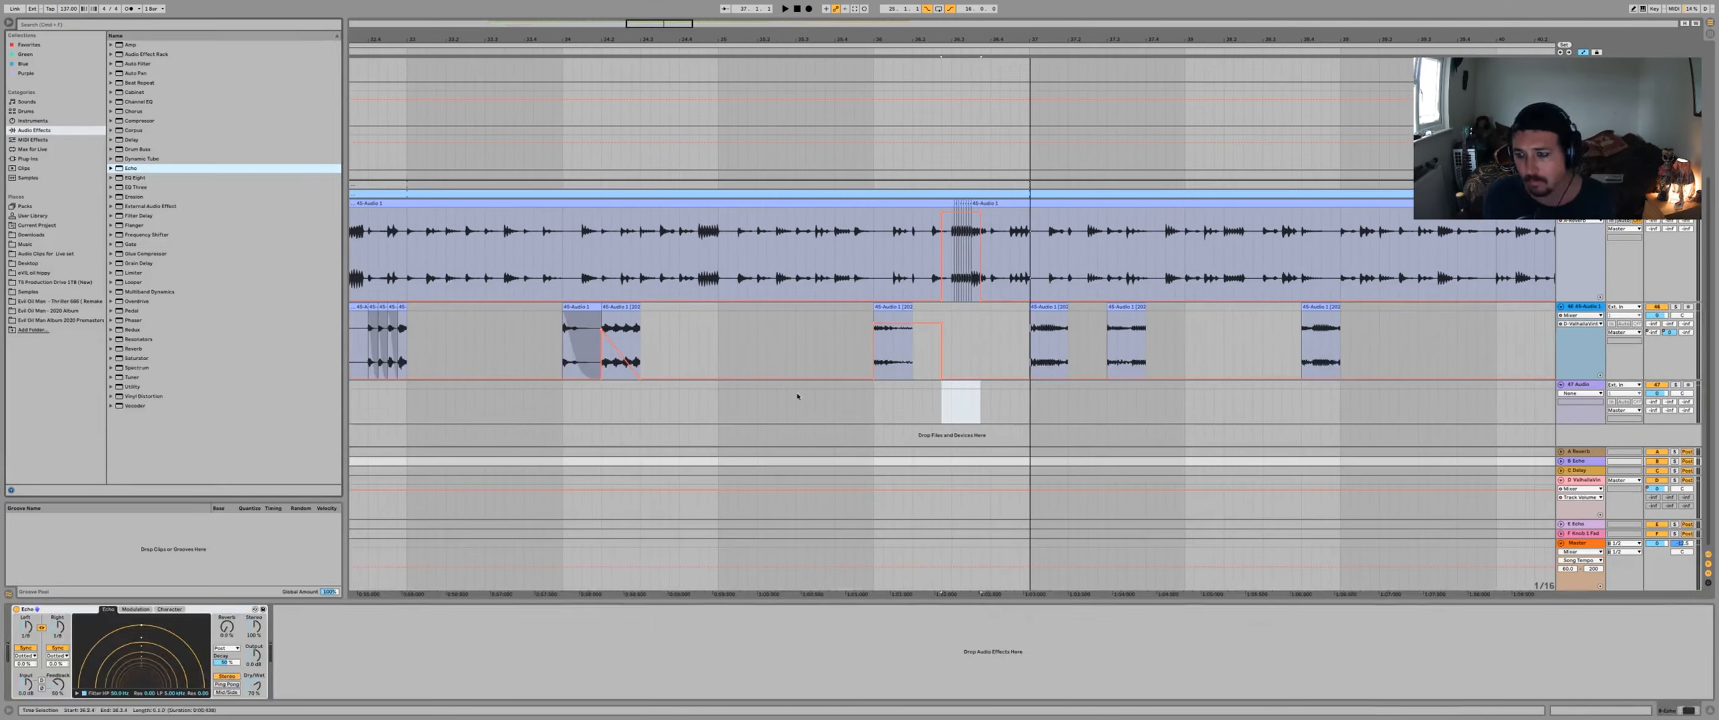
left_click(1669, 220)
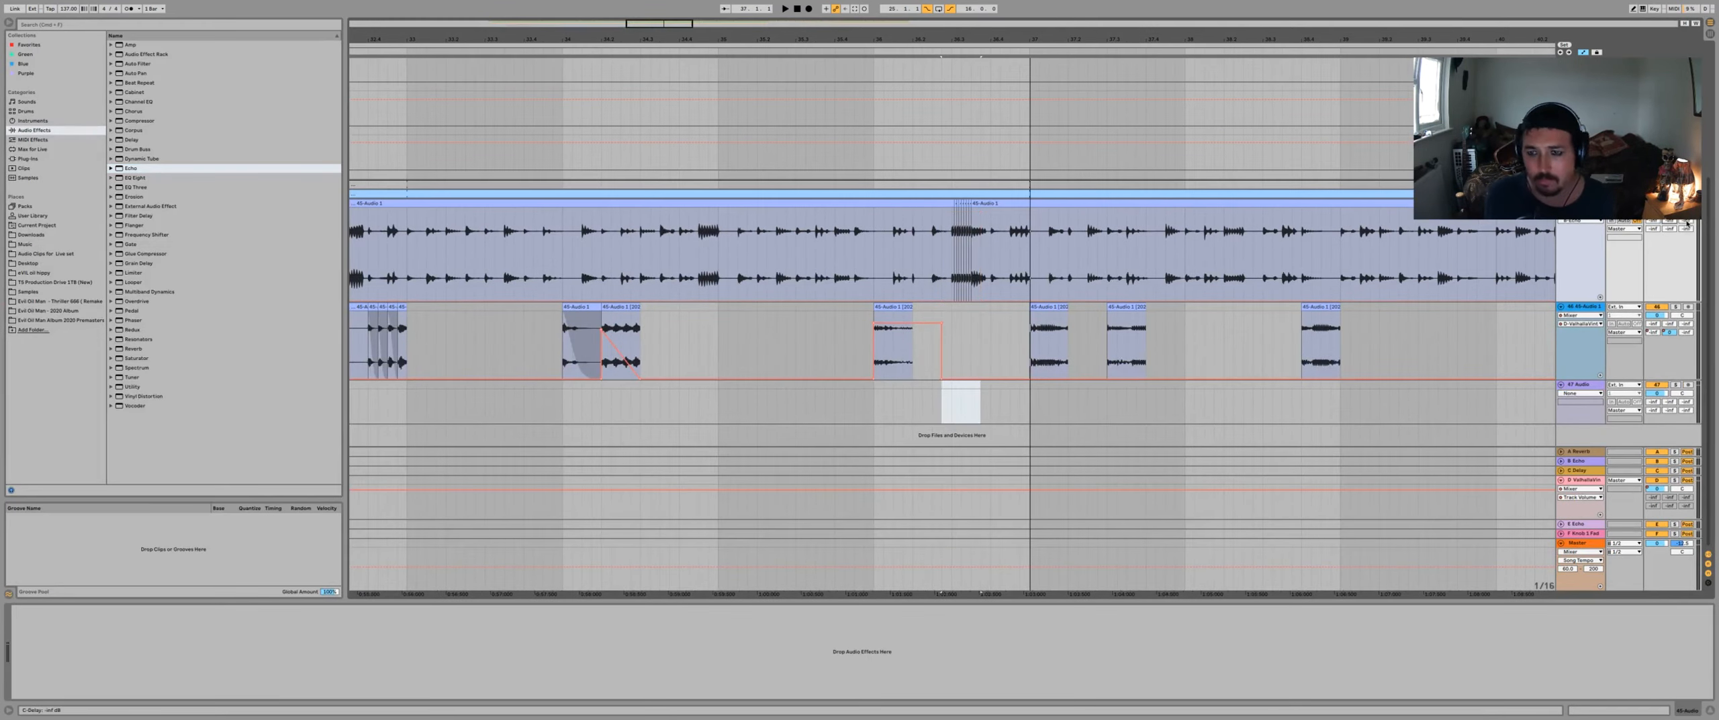
left_click_drag(941, 269, 990, 269)
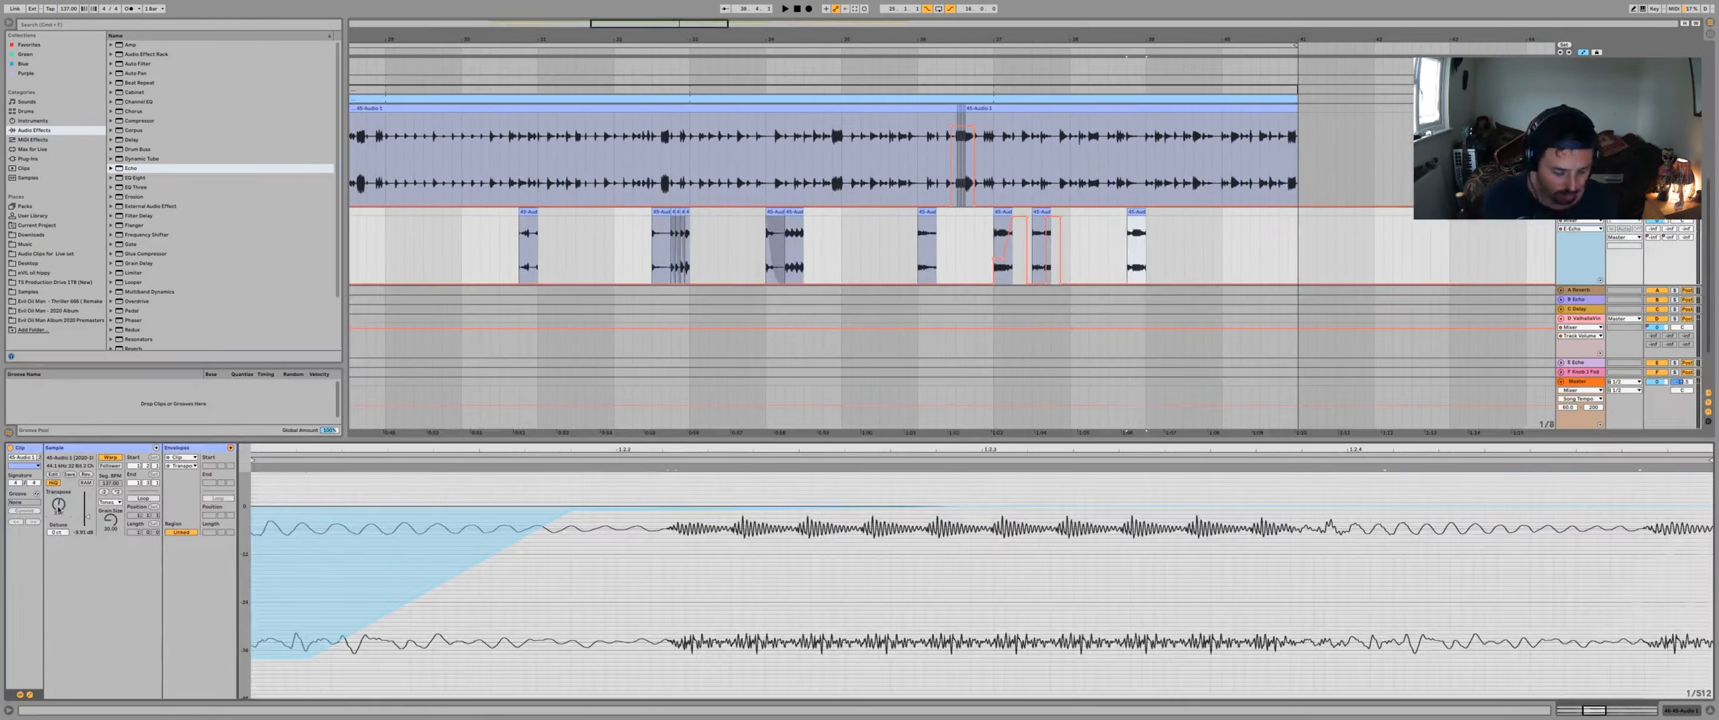
- Add an automation lane to the slice track and play the arrangement from just before its earliest slice
right_click(1567, 253)
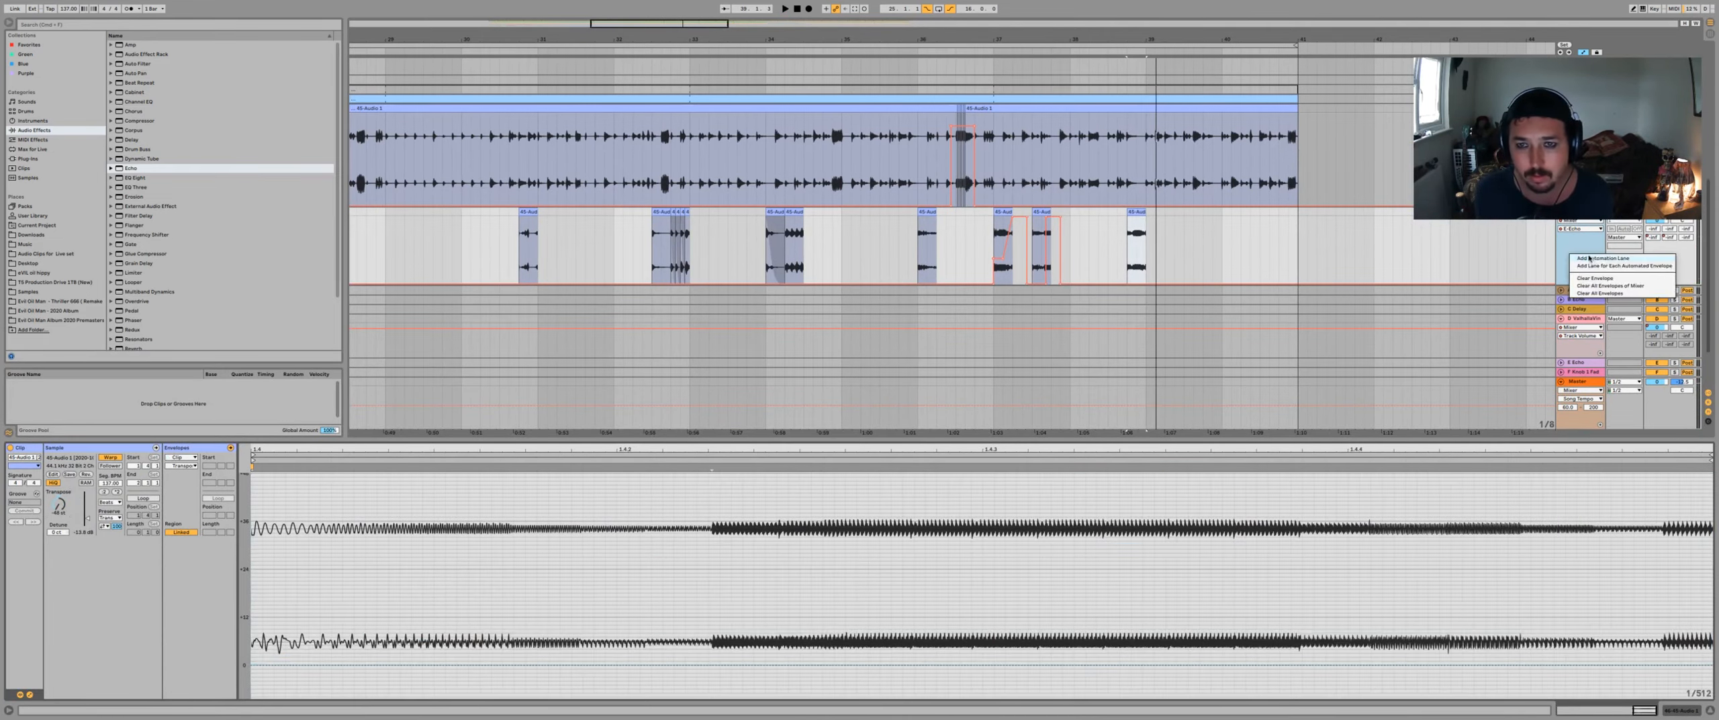
left_click(1598, 261)
left_click(1138, 168)
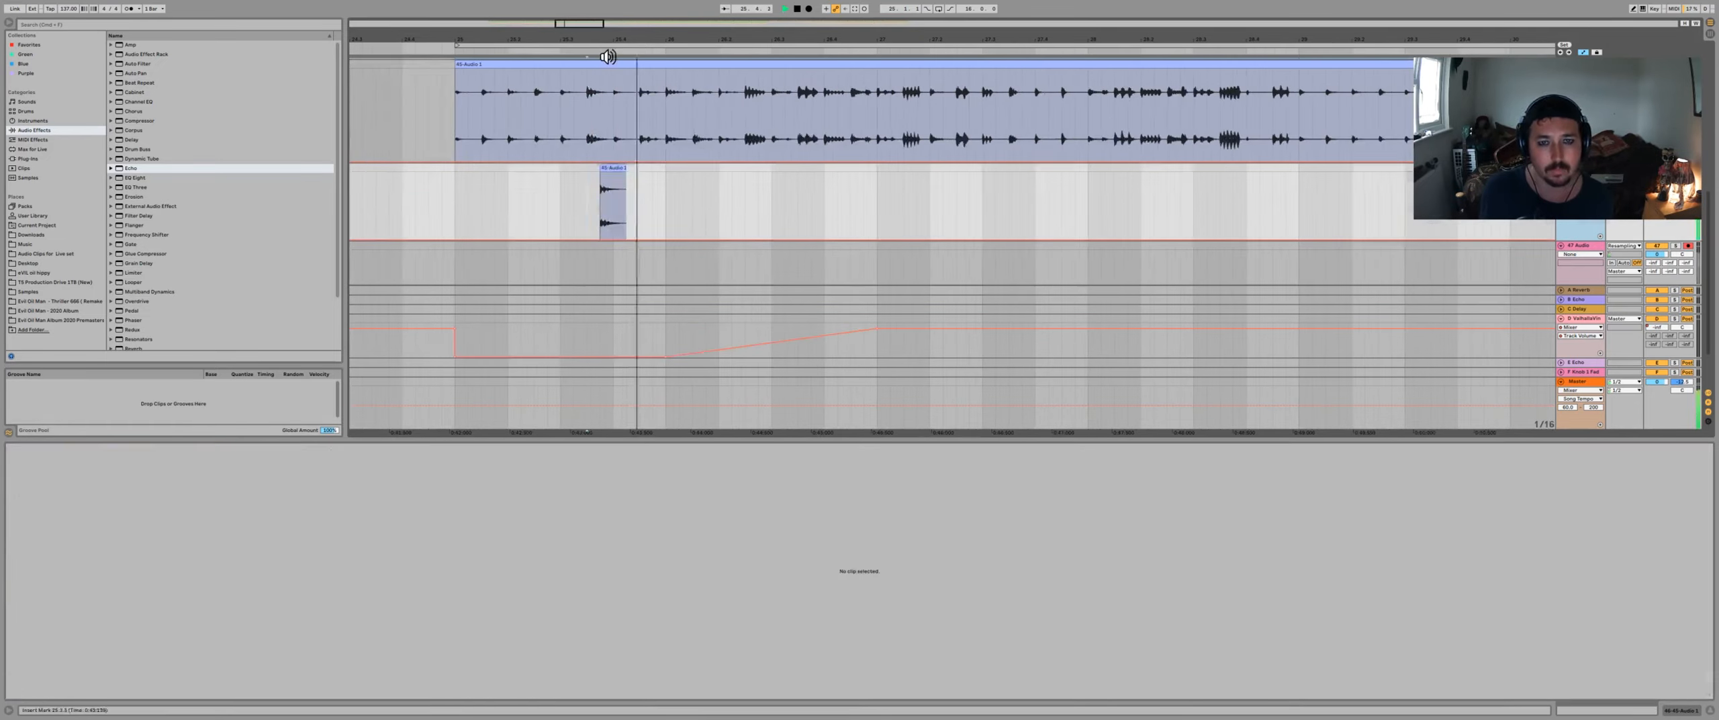
left_click(559, 189)
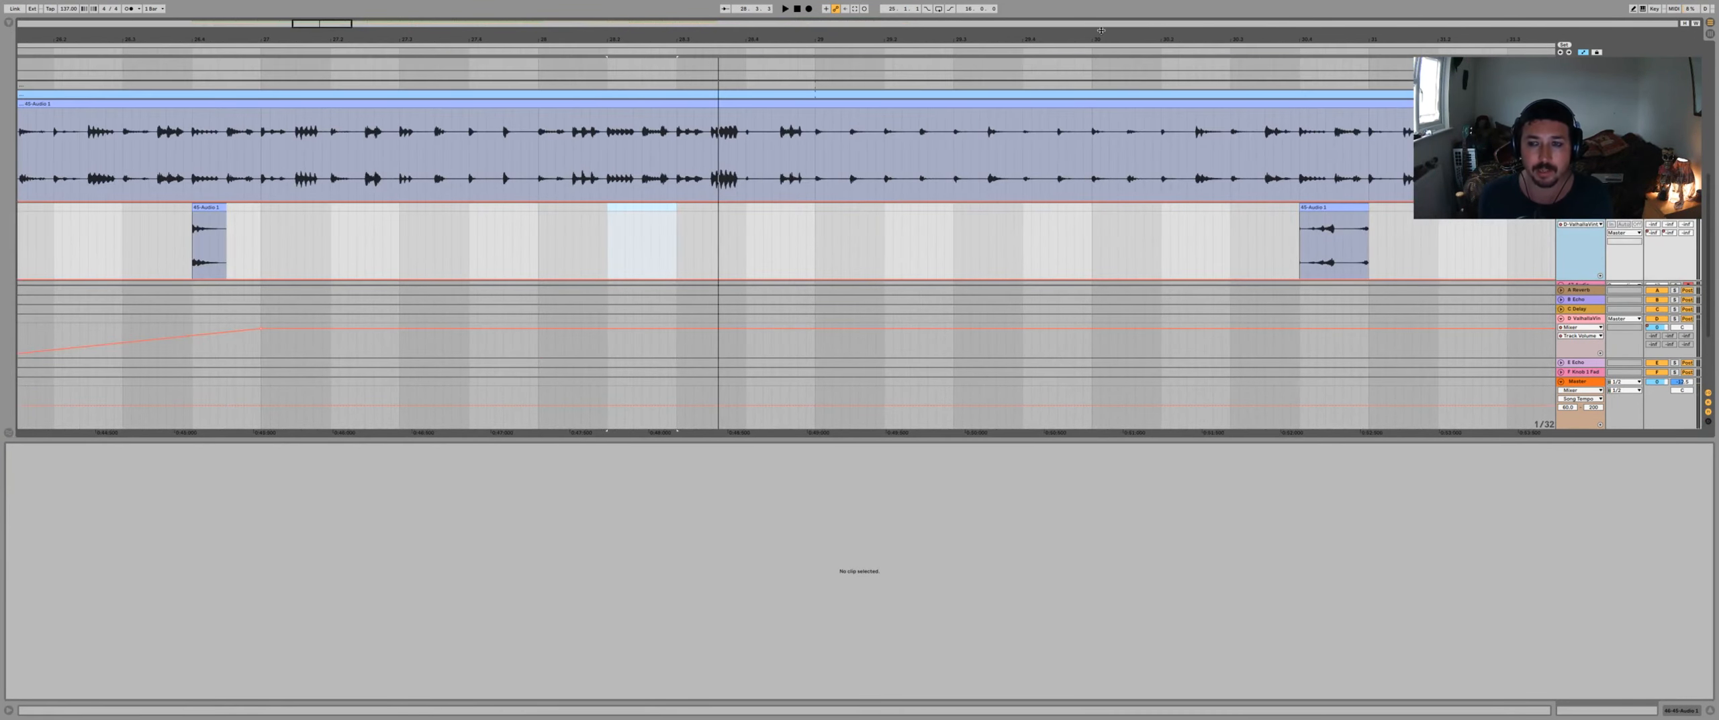
- Play the reversed slice located between the first two single slices and the repeated slice group
left_click_drag(1108, 42, 891, 41)
left_click(951, 206)
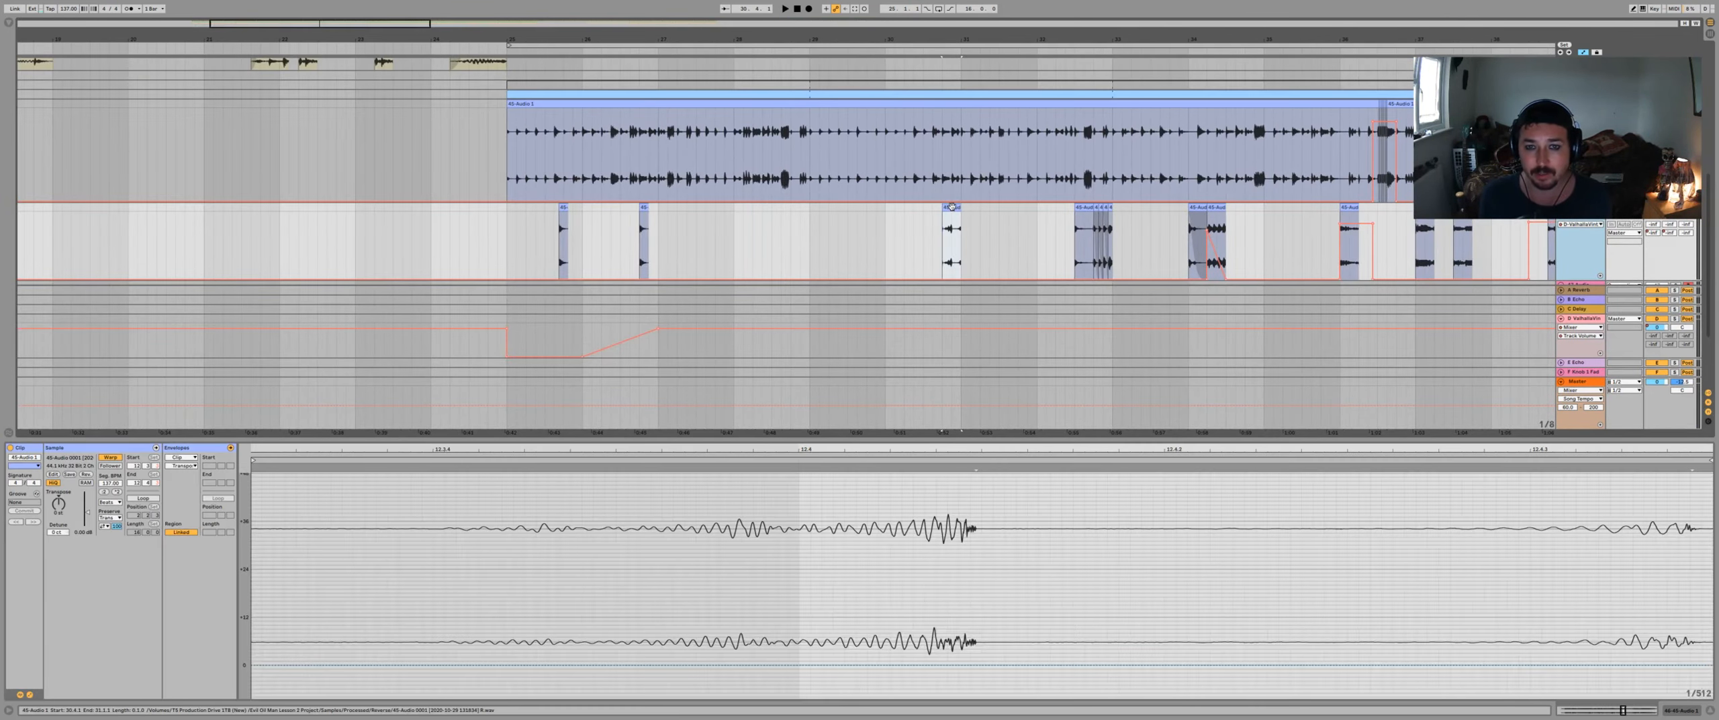
key("space")
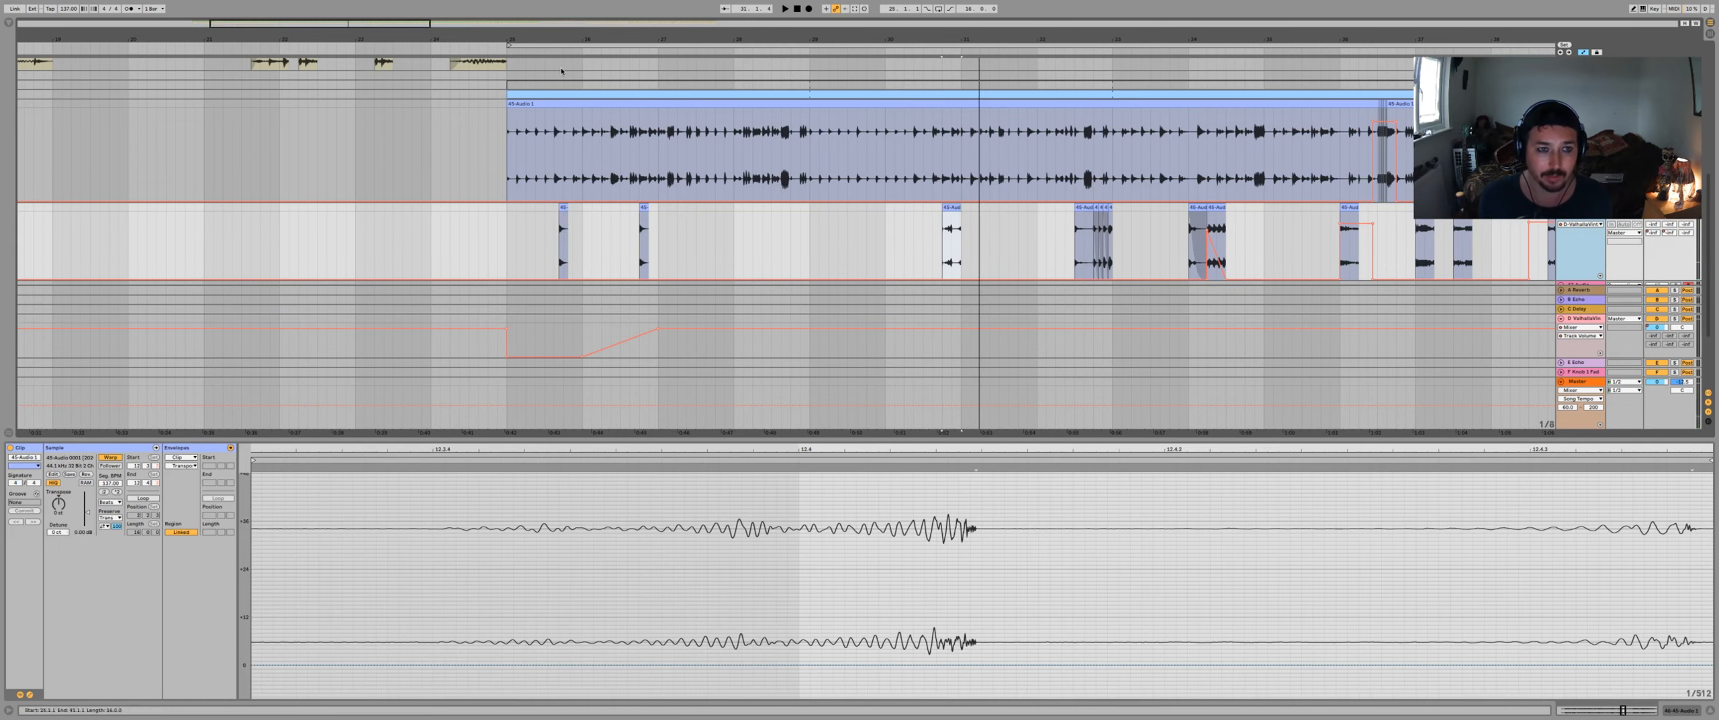
- Play the first two slices on the slice track together with the long recording above them
left_click_drag(552, 42, 554, 94)
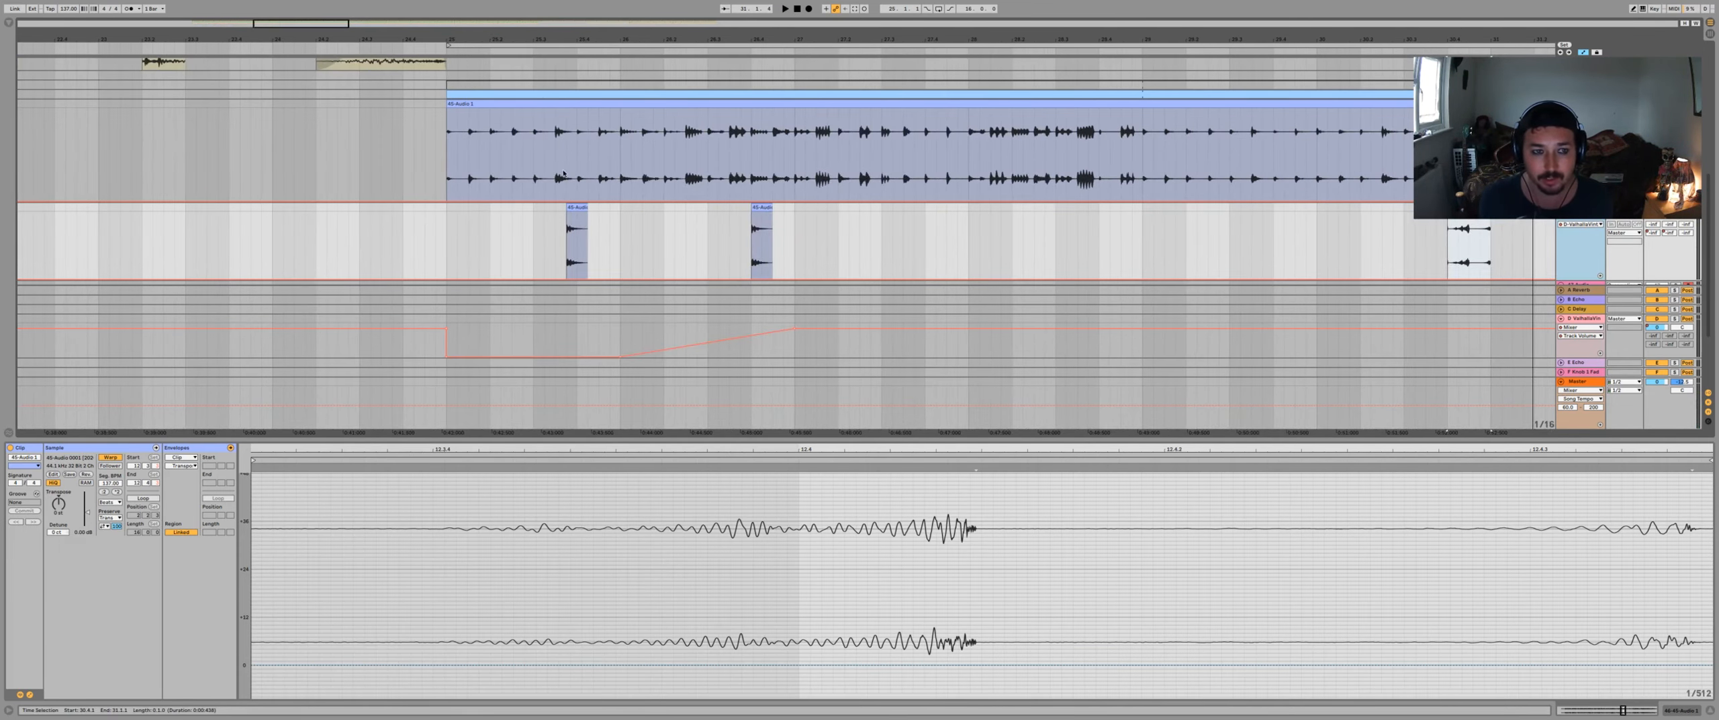
left_click(574, 208)
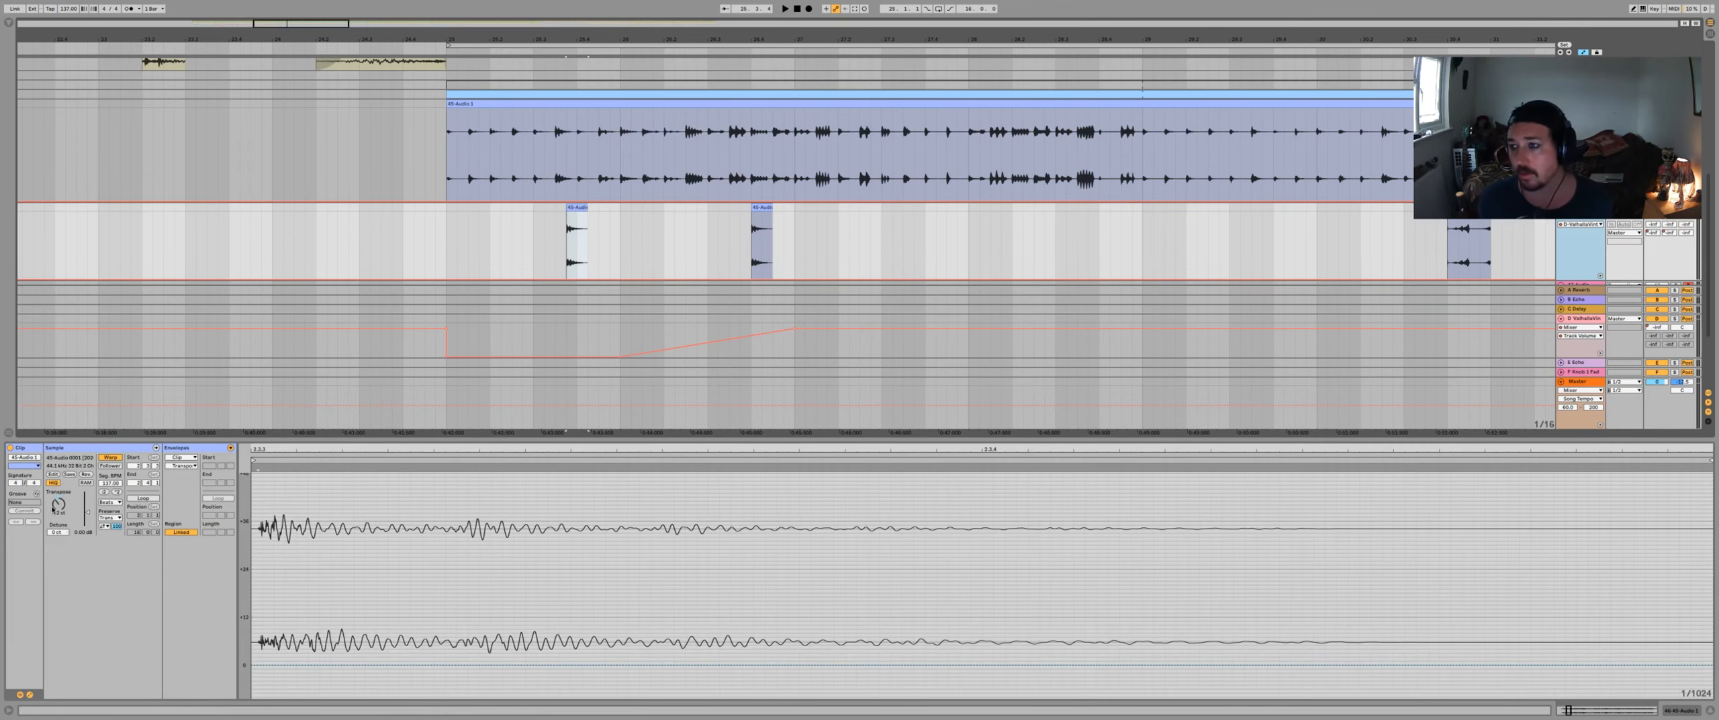
left_click(531, 247)
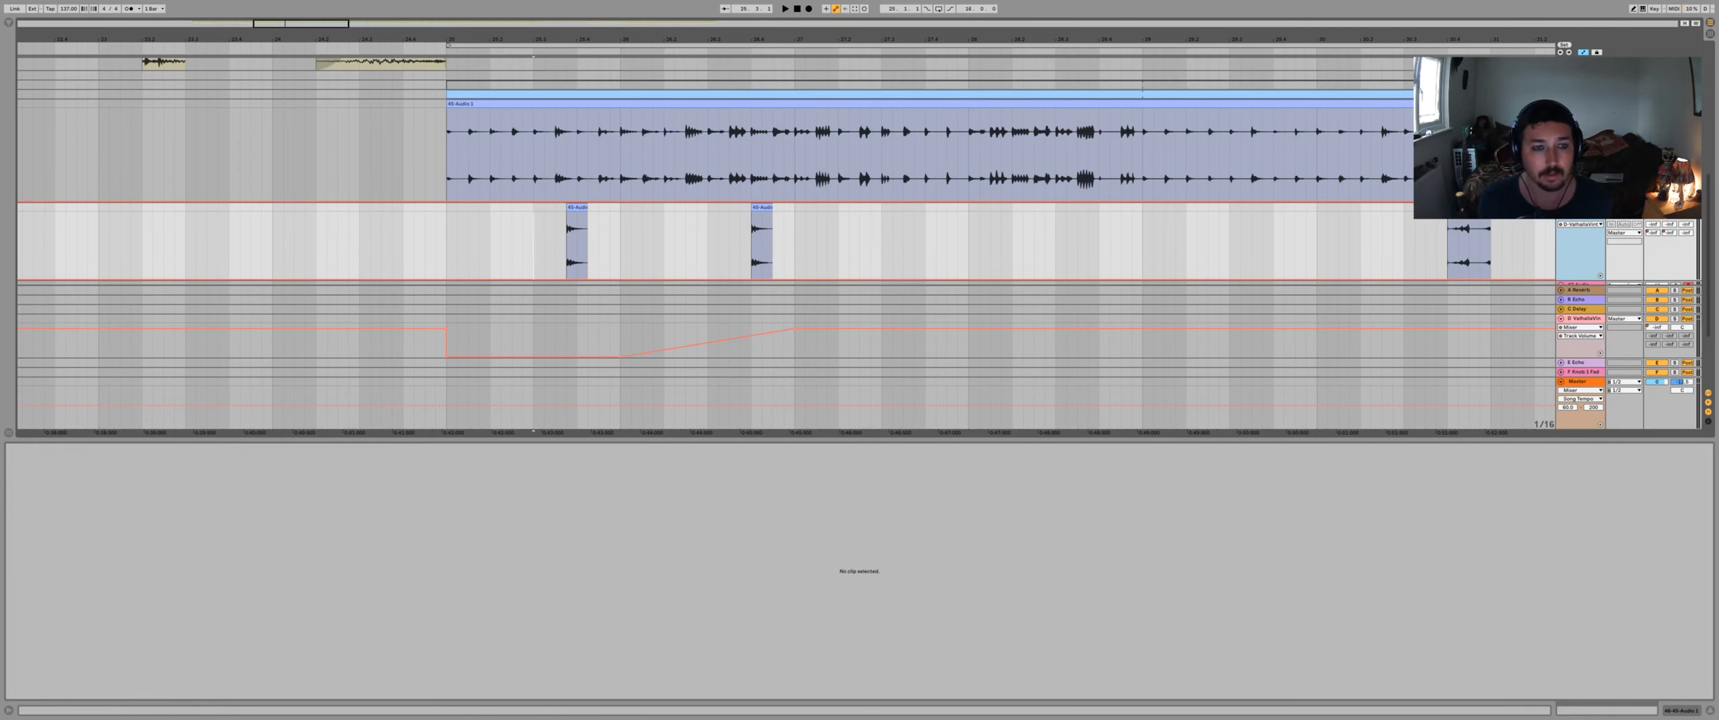
key("space")
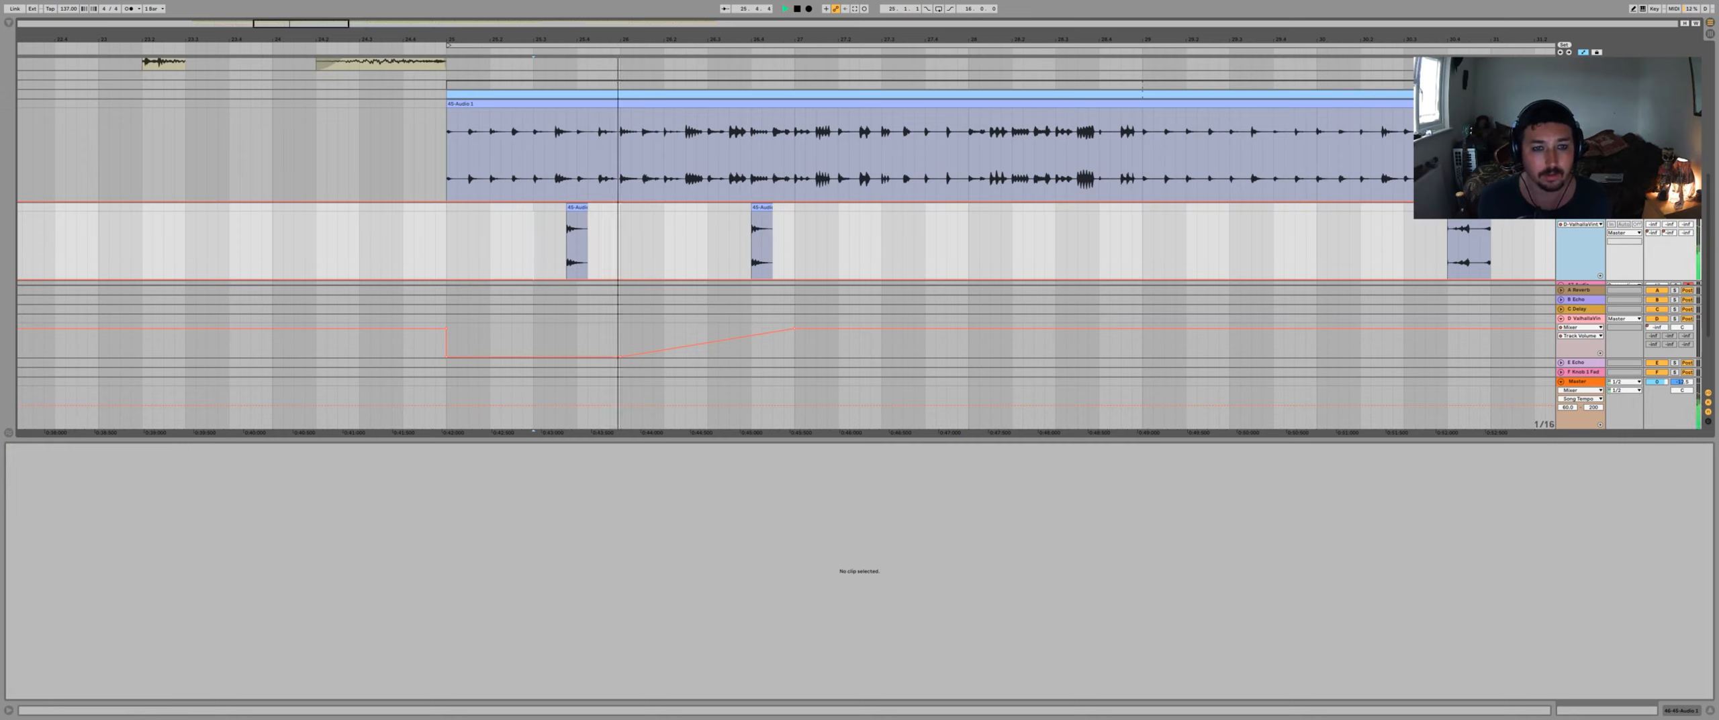
key("space")
key("space")
key("space")
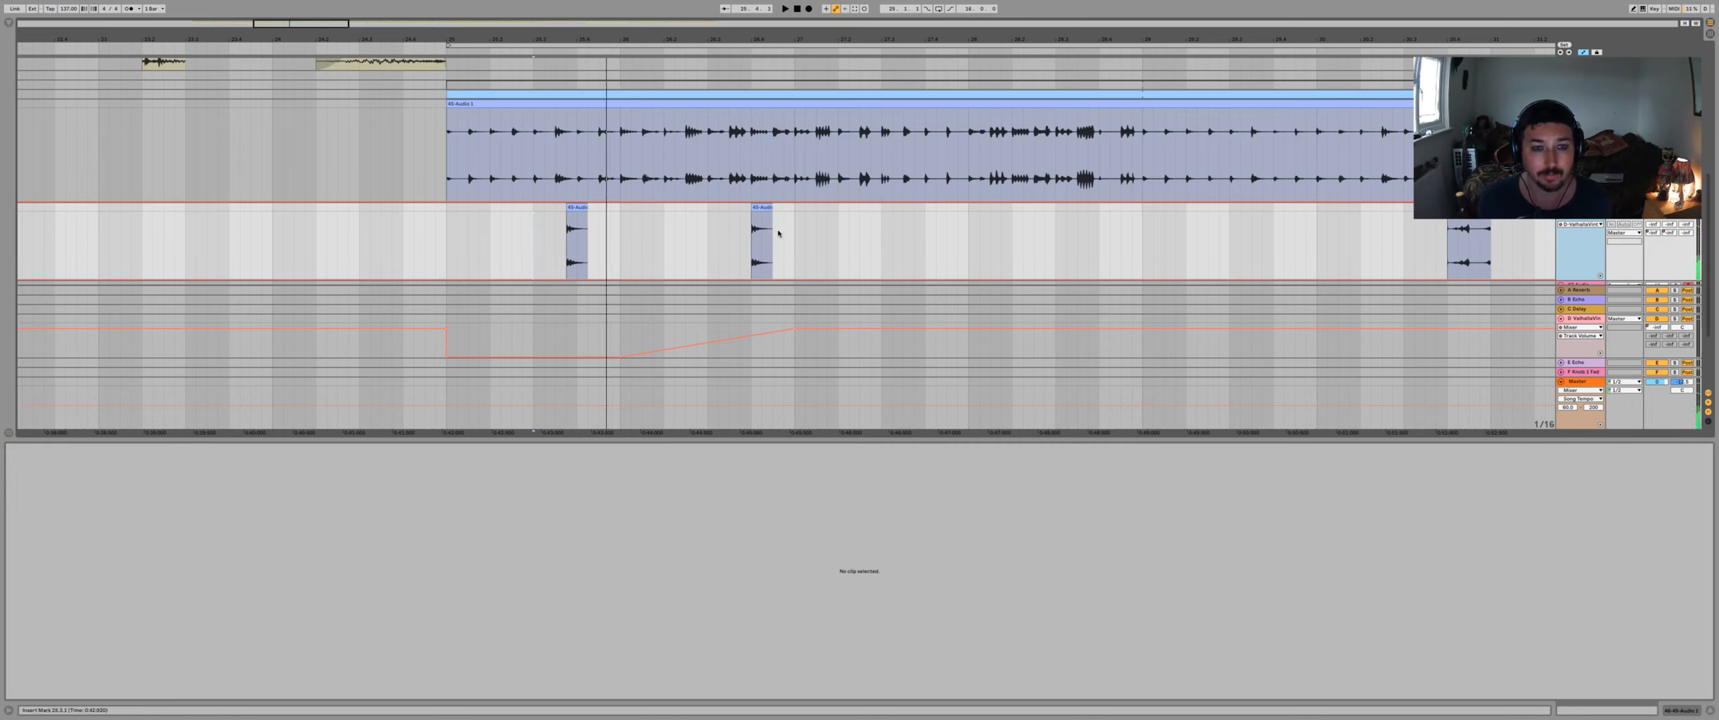
left_click(734, 226)
left_click(715, 226)
key("space")
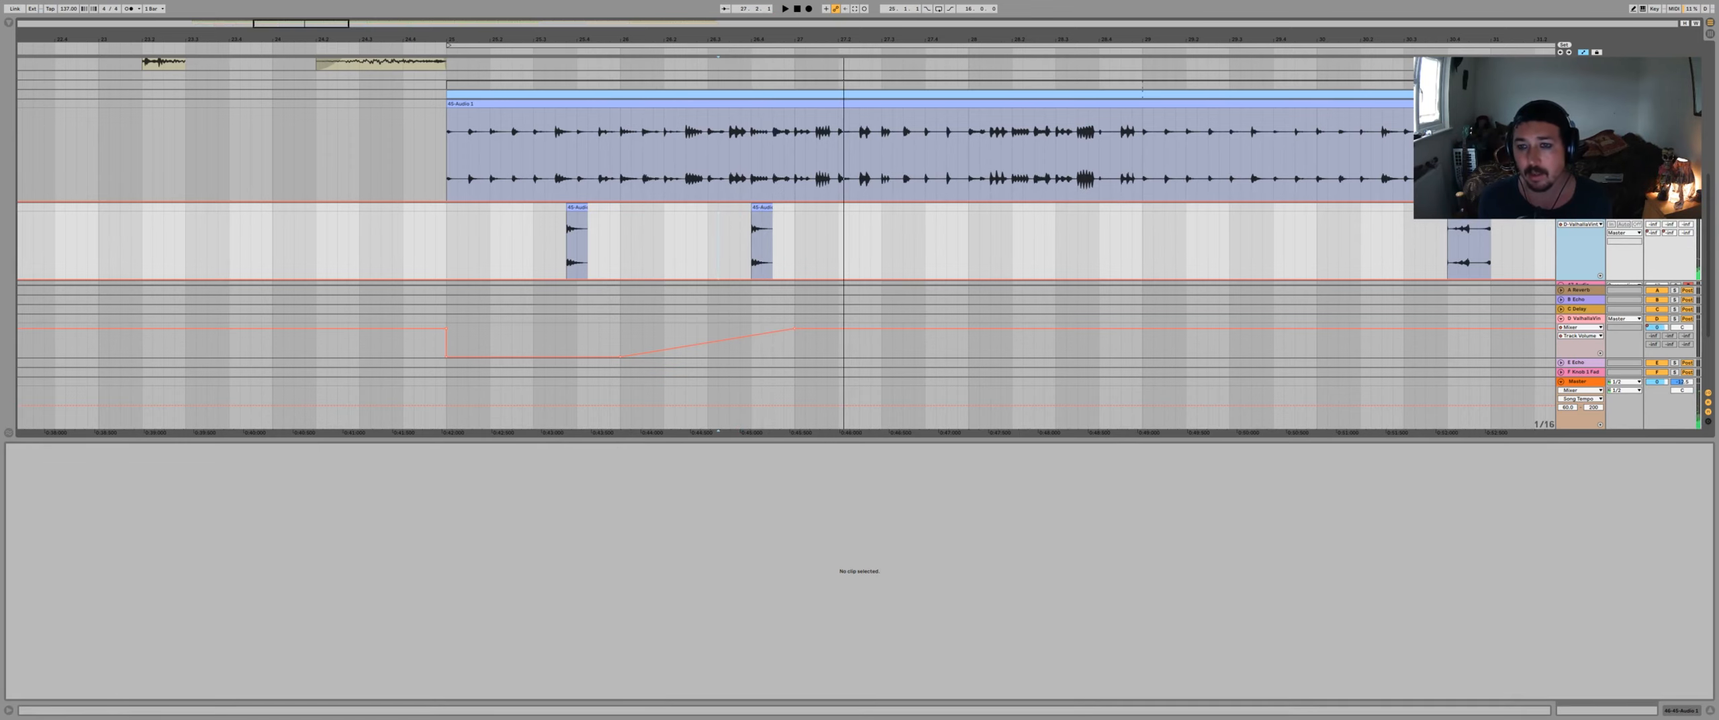
- Play the group with repeated short slices and the faded slice pair that follows it
left_click_drag(1198, 41, 751, 40)
scroll(940, 195, "right", 5)
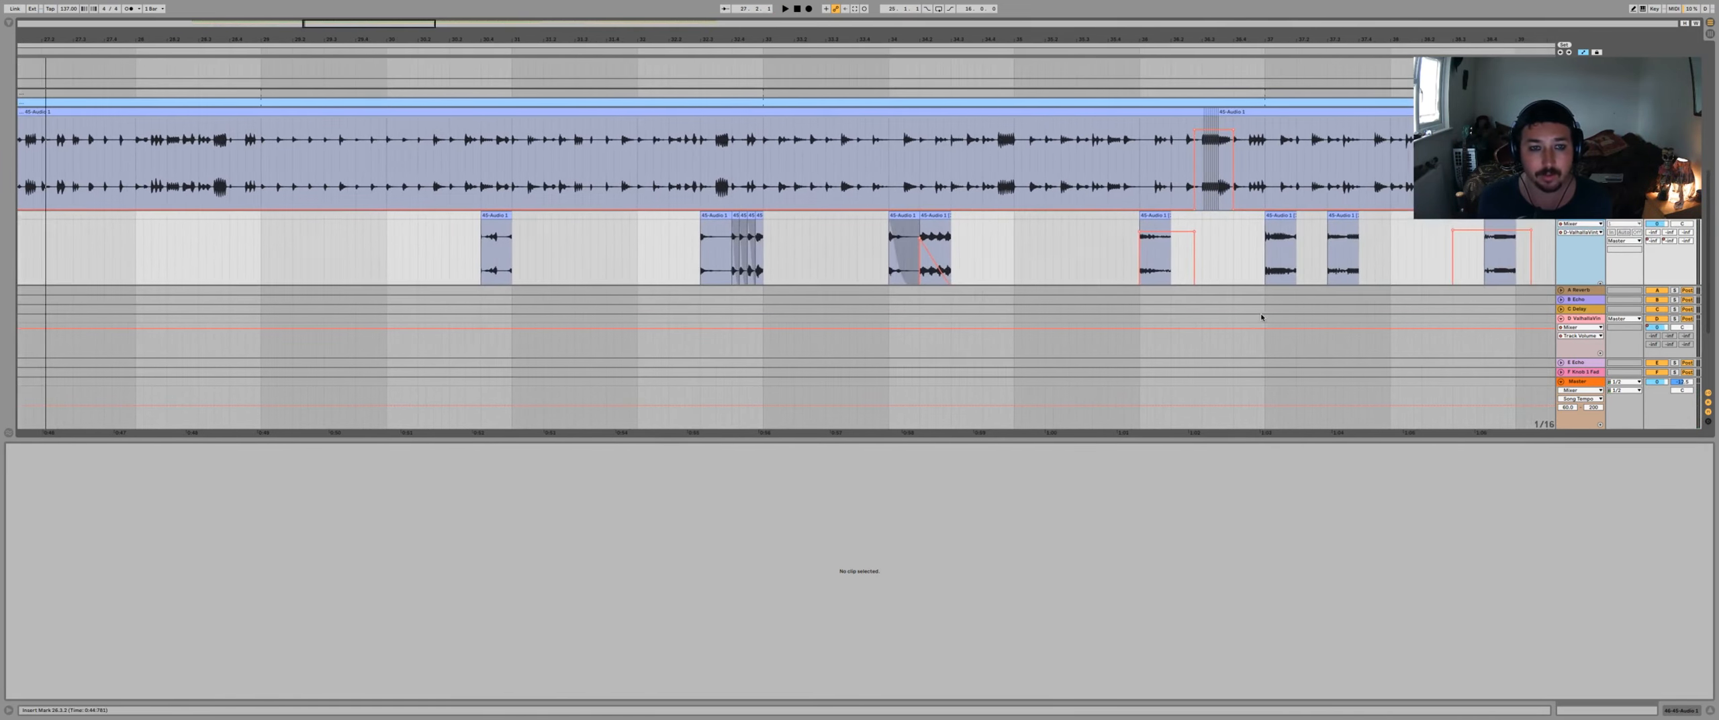
scroll(1109, 194, "down", 2)
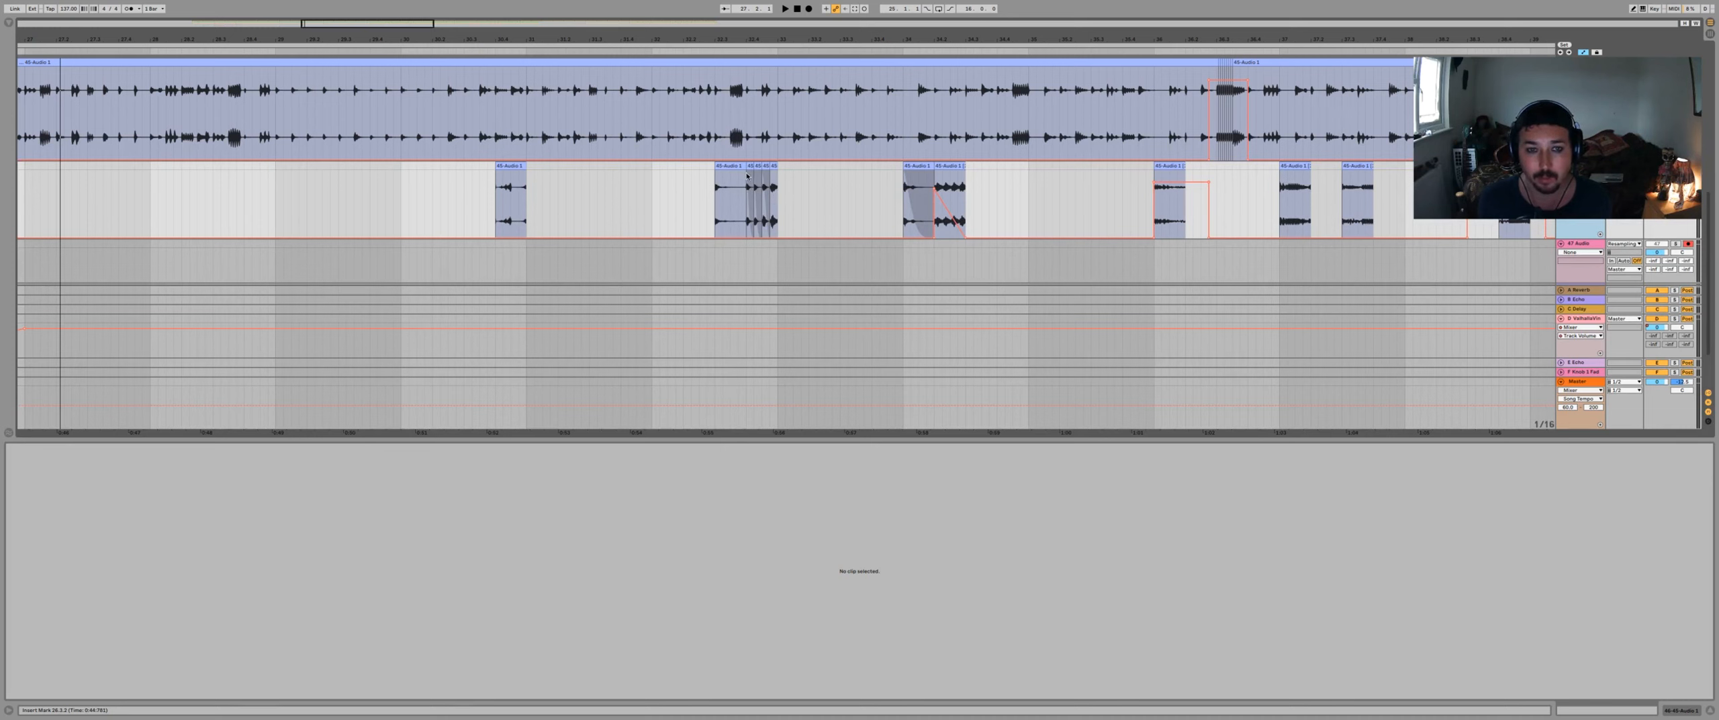
left_click(713, 193)
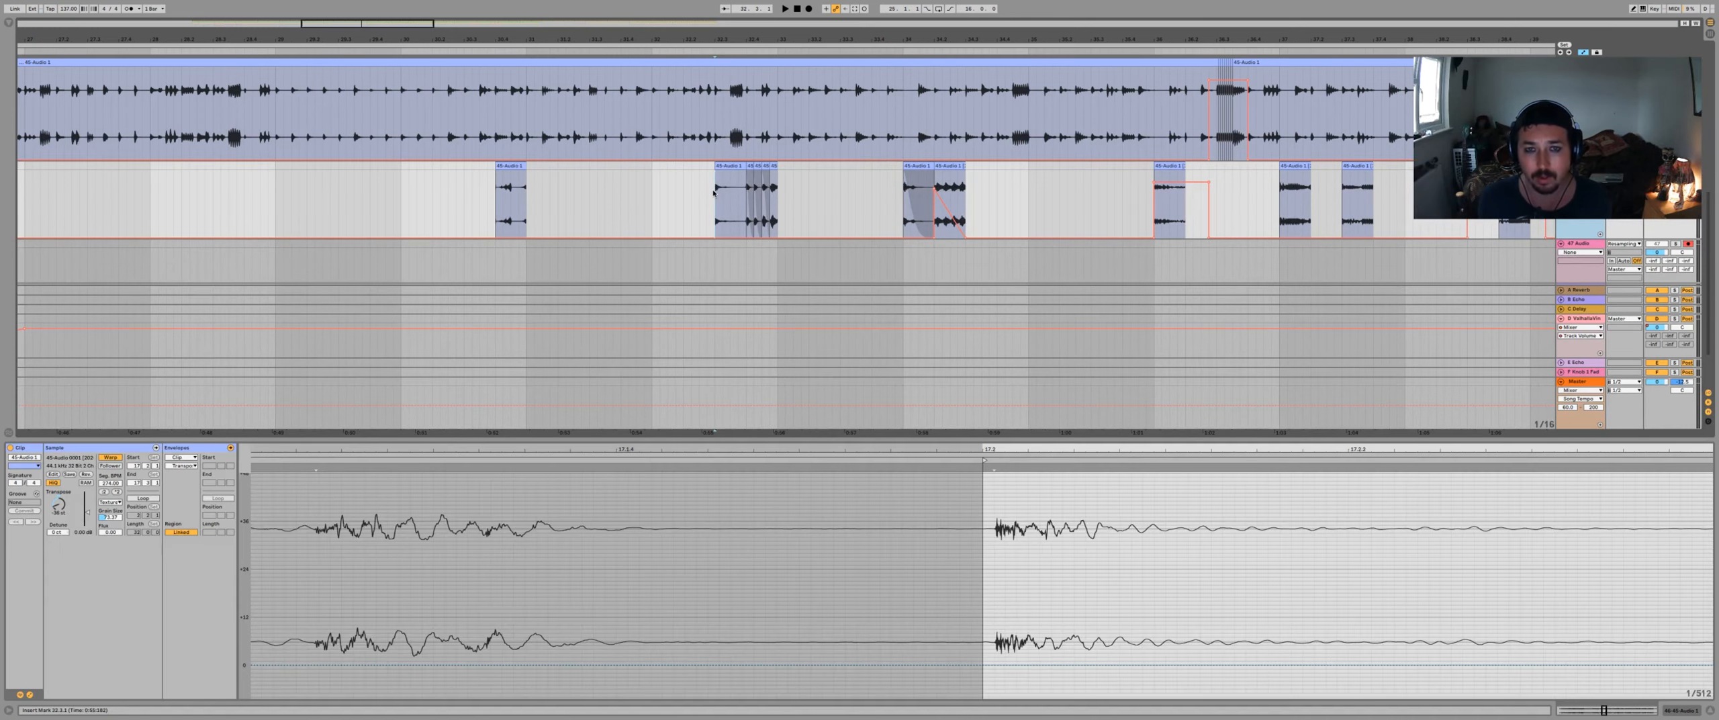
key("space")
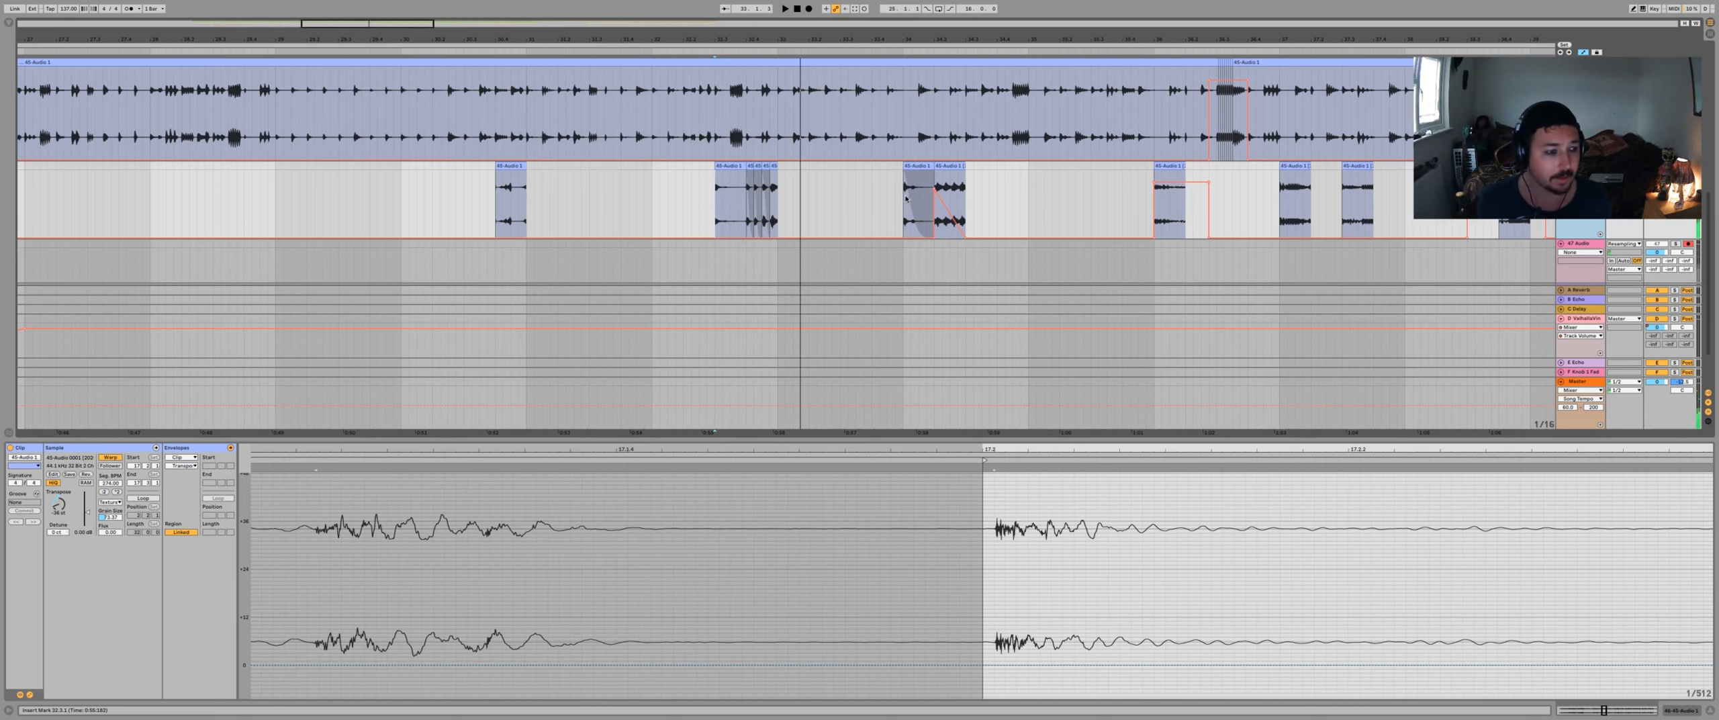
left_click(930, 165)
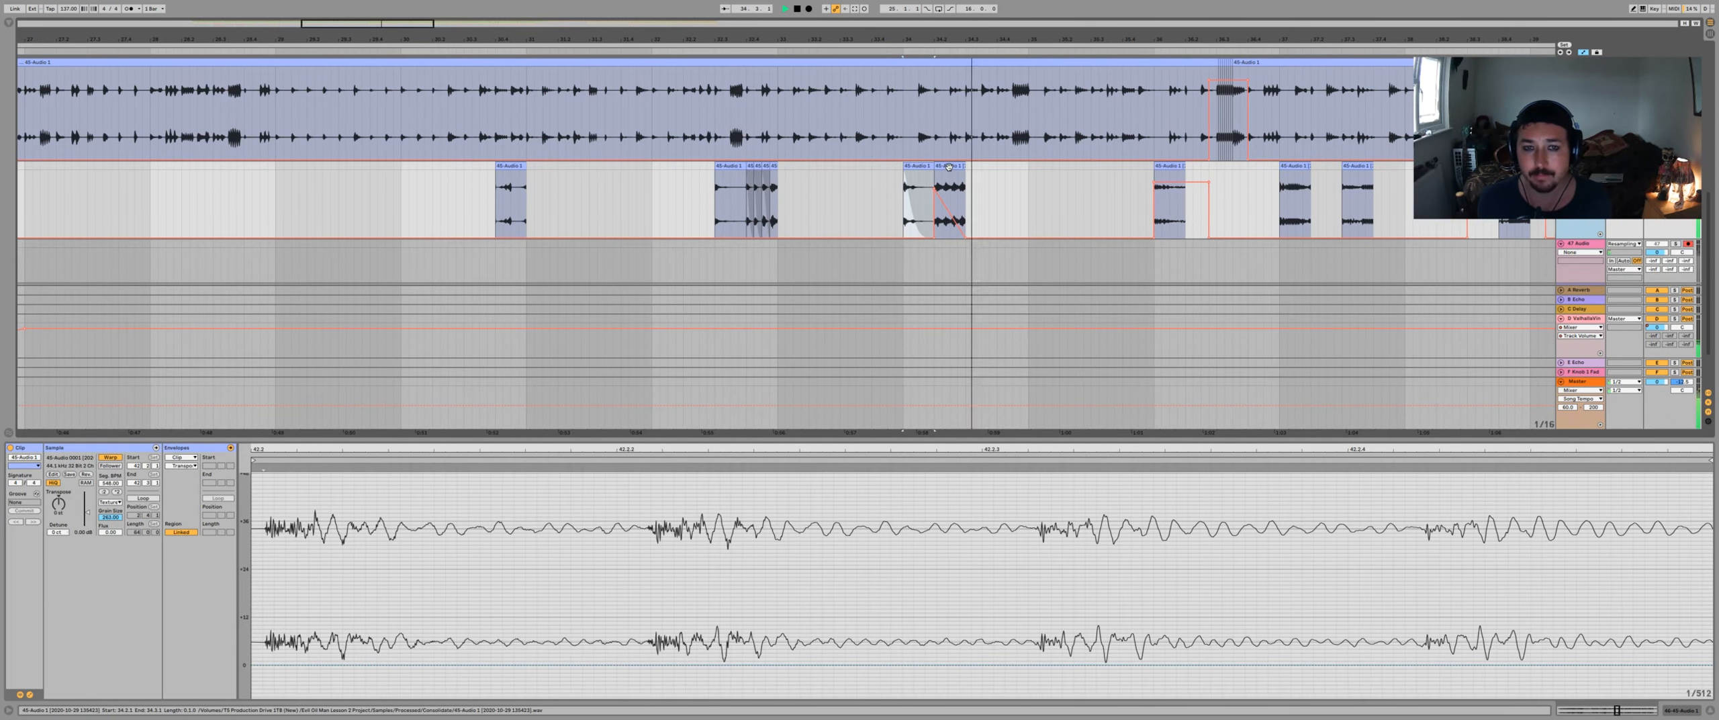
- Step through the short repeated slices in the long recording and play them from the start of their raised send automation
scroll(1178, 193, "up", 1)
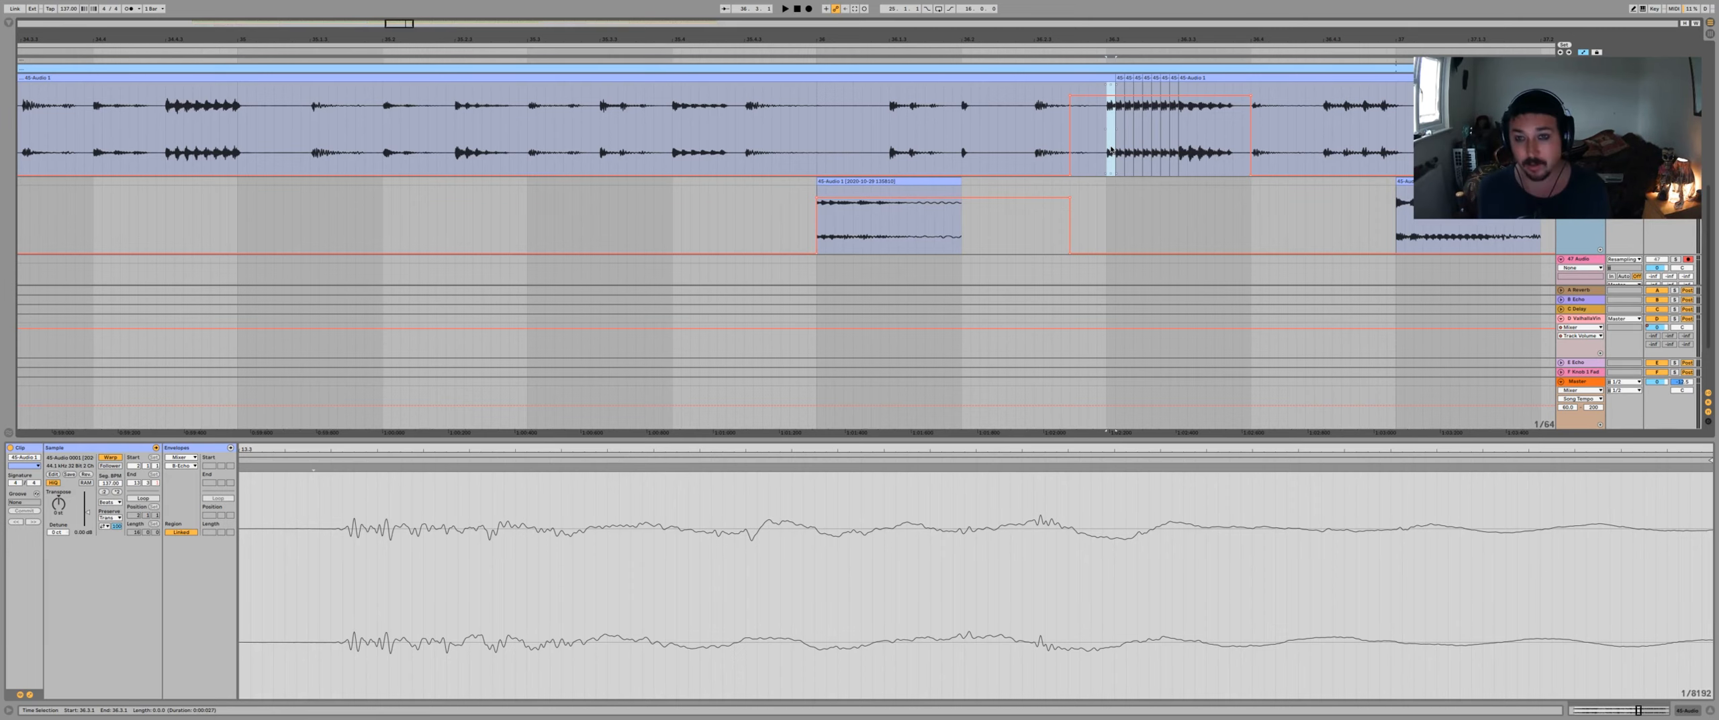
key("Right")
key("Right")
key("Right")
key("Right")
key("Right")
key("Right")
key("Right")
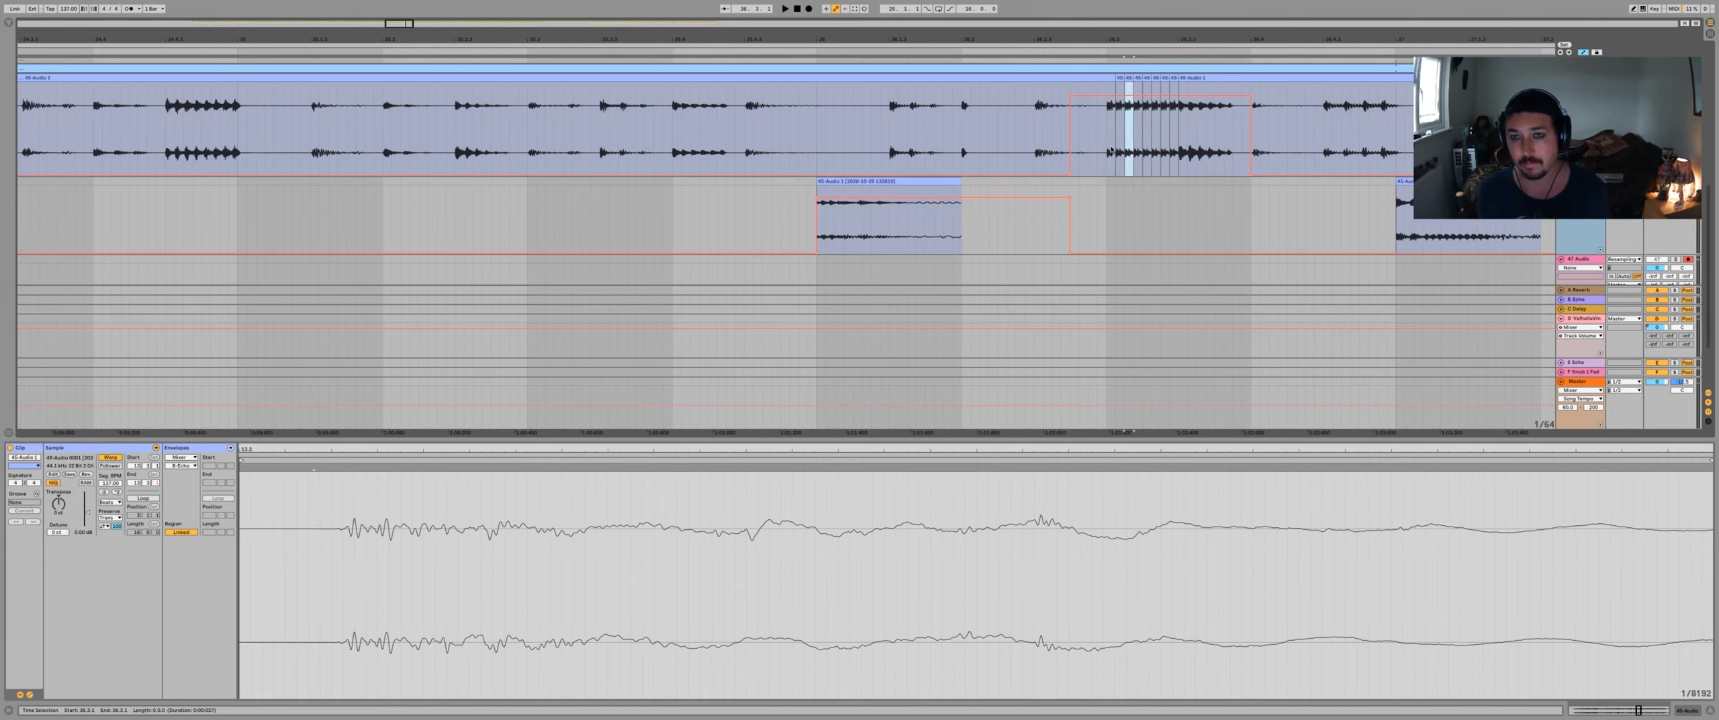
left_click(1077, 51)
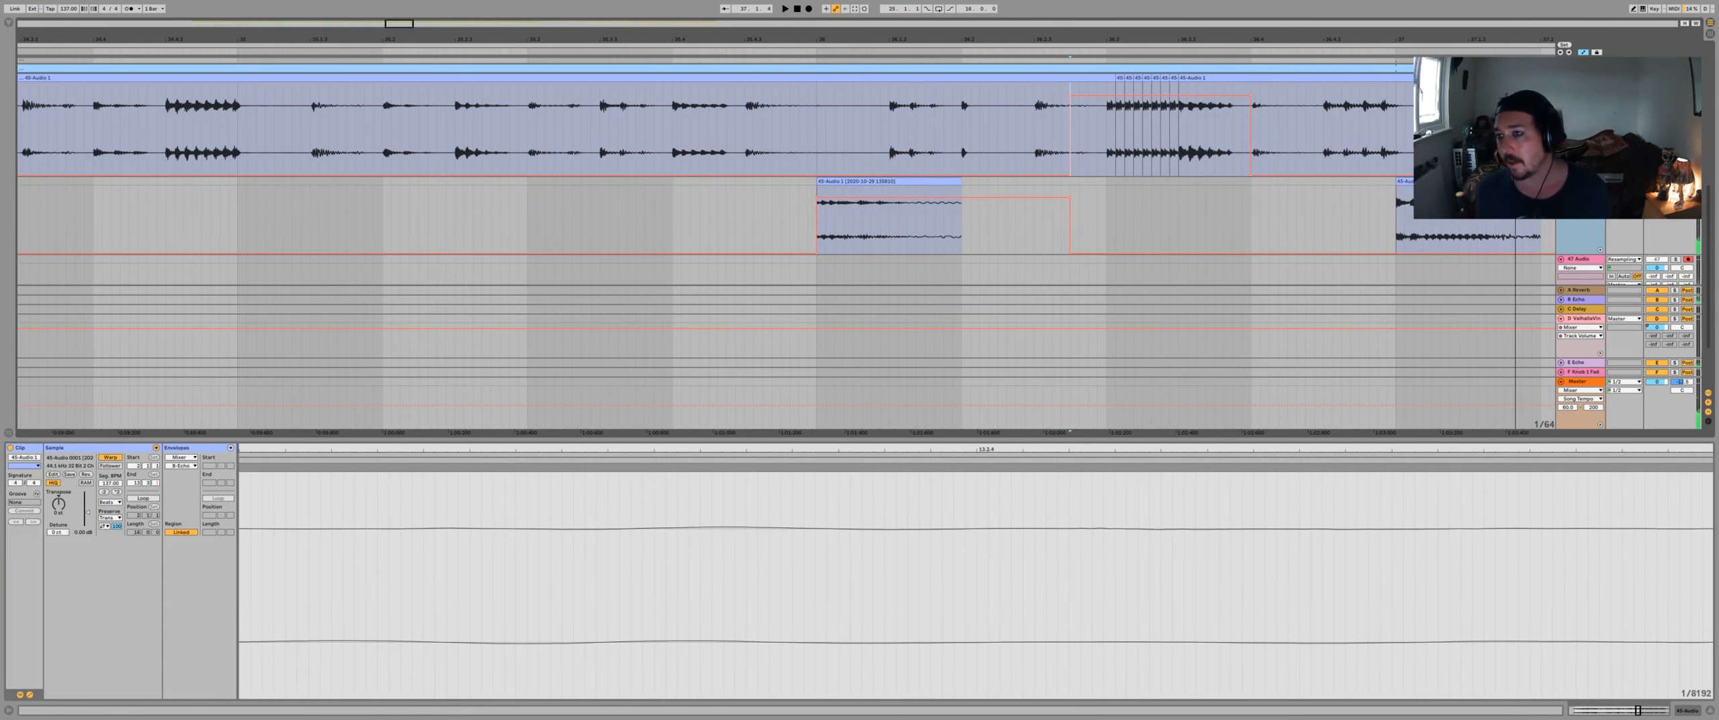
left_click_drag(1082, 43, 924, 21)
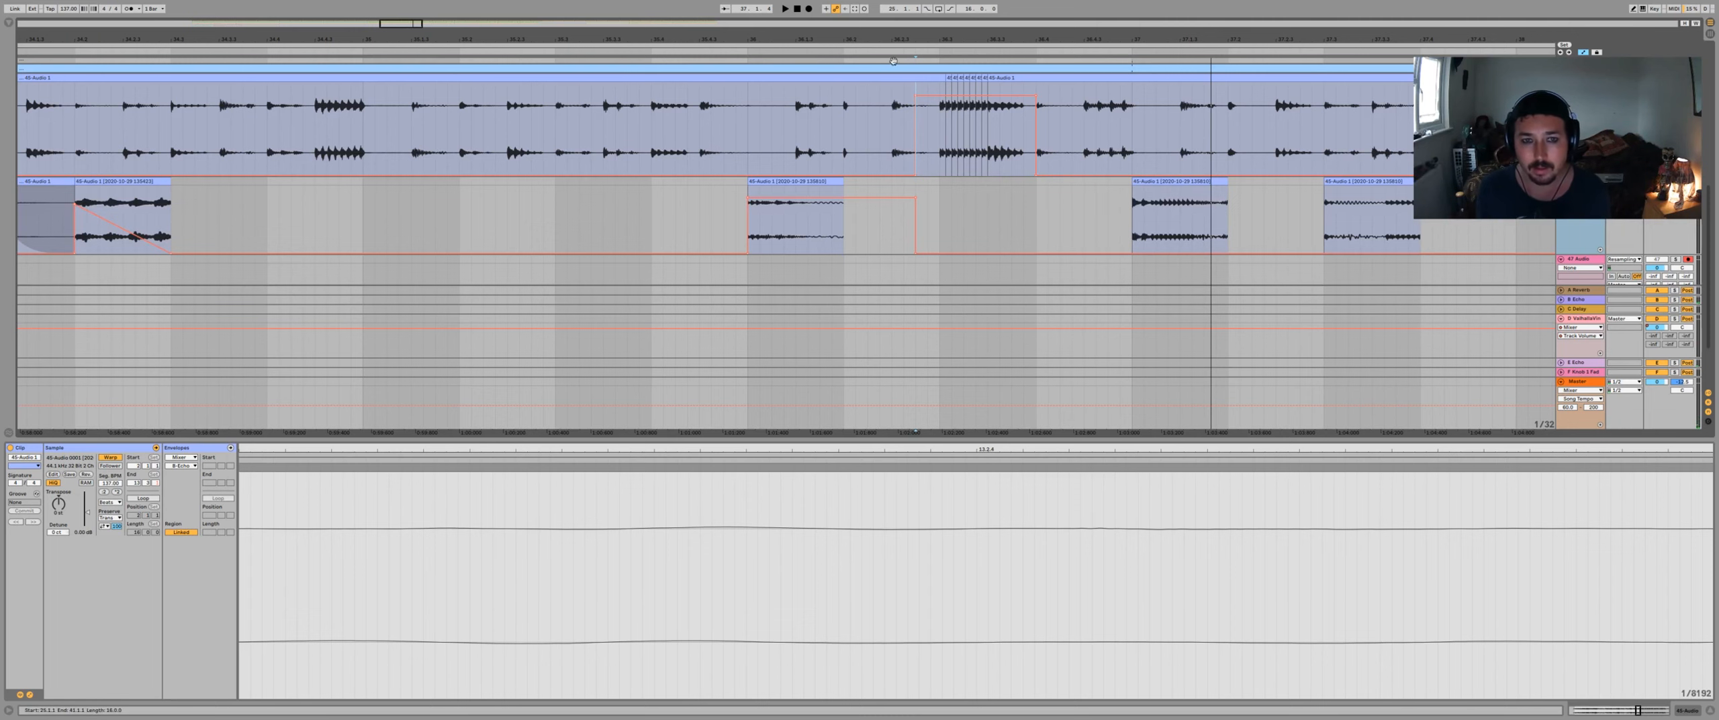
left_click_drag(882, 40, 862, 21)
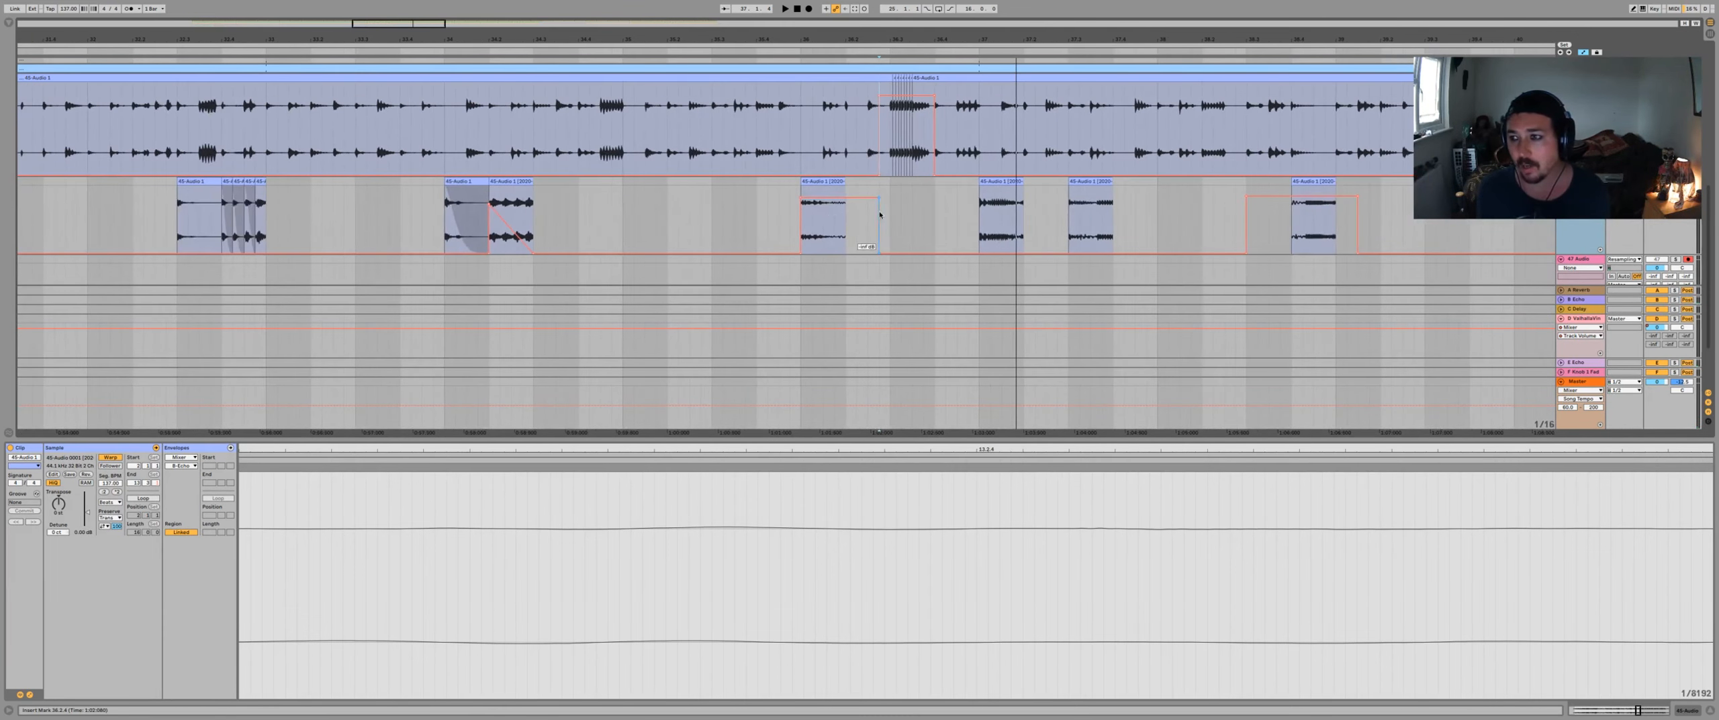
- Play the last four slices on the slice track one after another, in arrangement order
left_click(819, 178)
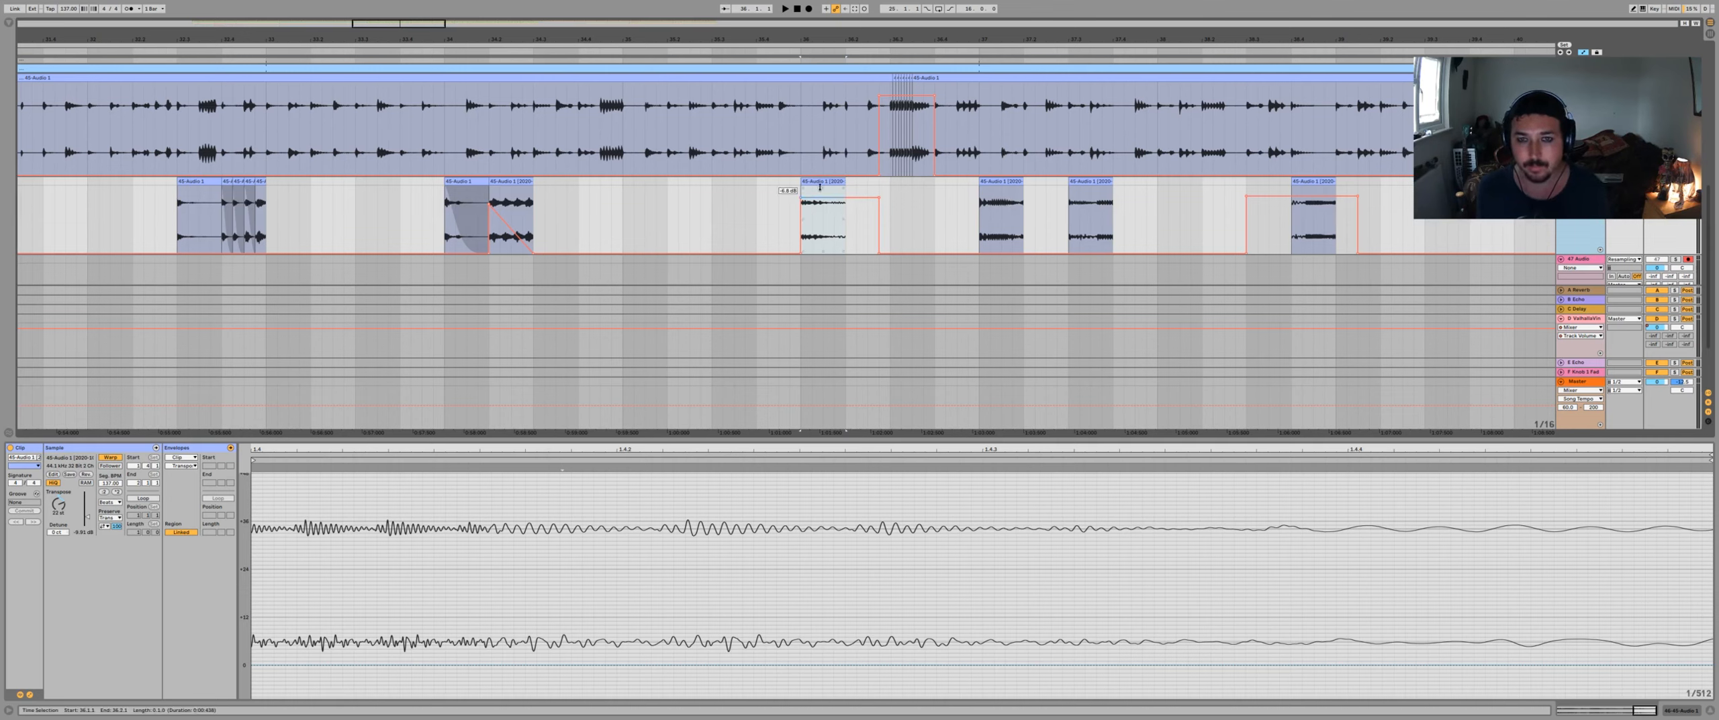
key("space")
left_click(1003, 179)
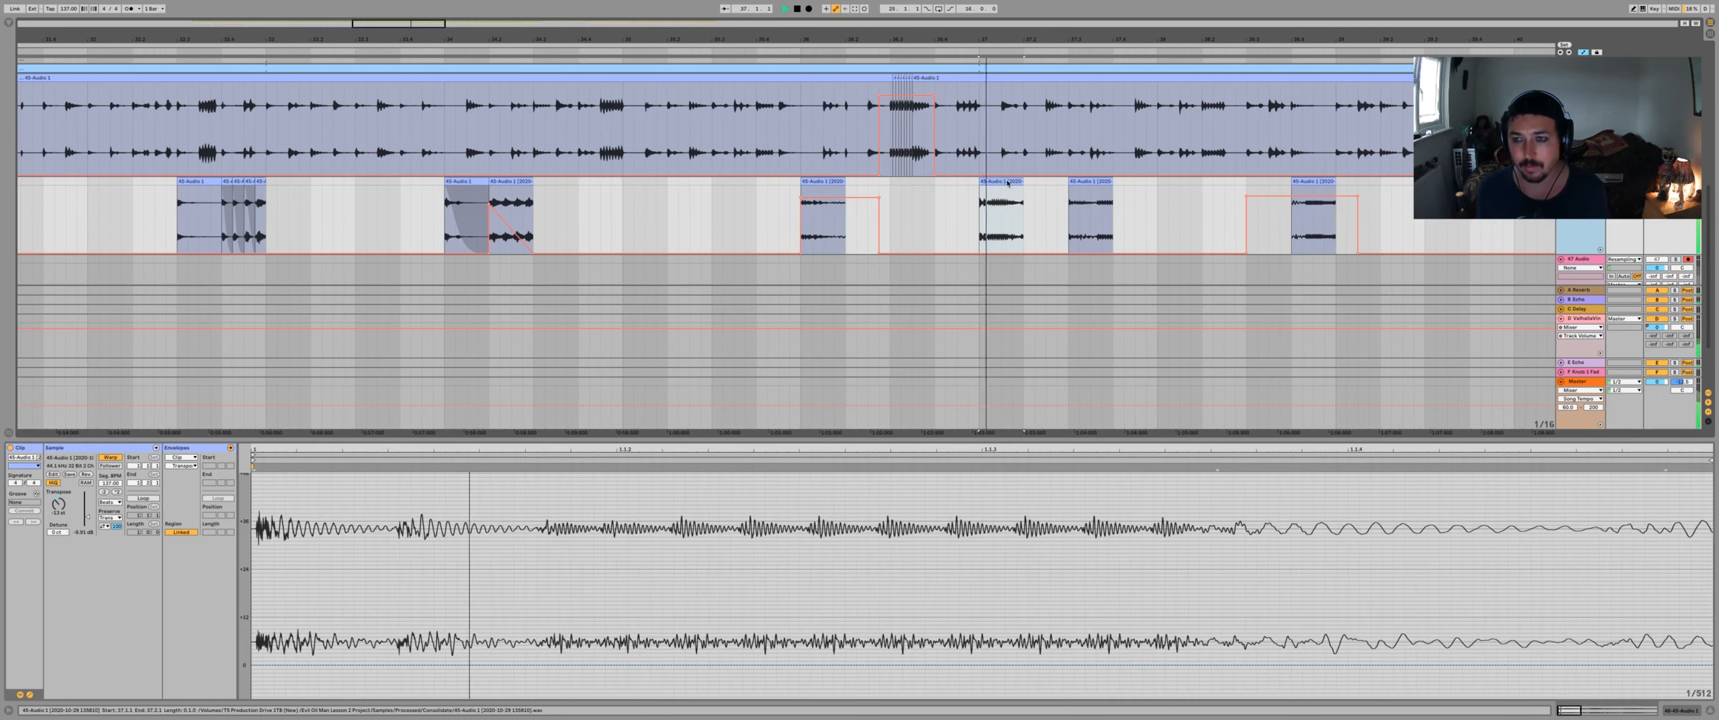
left_click(1090, 180)
left_click(1302, 180)
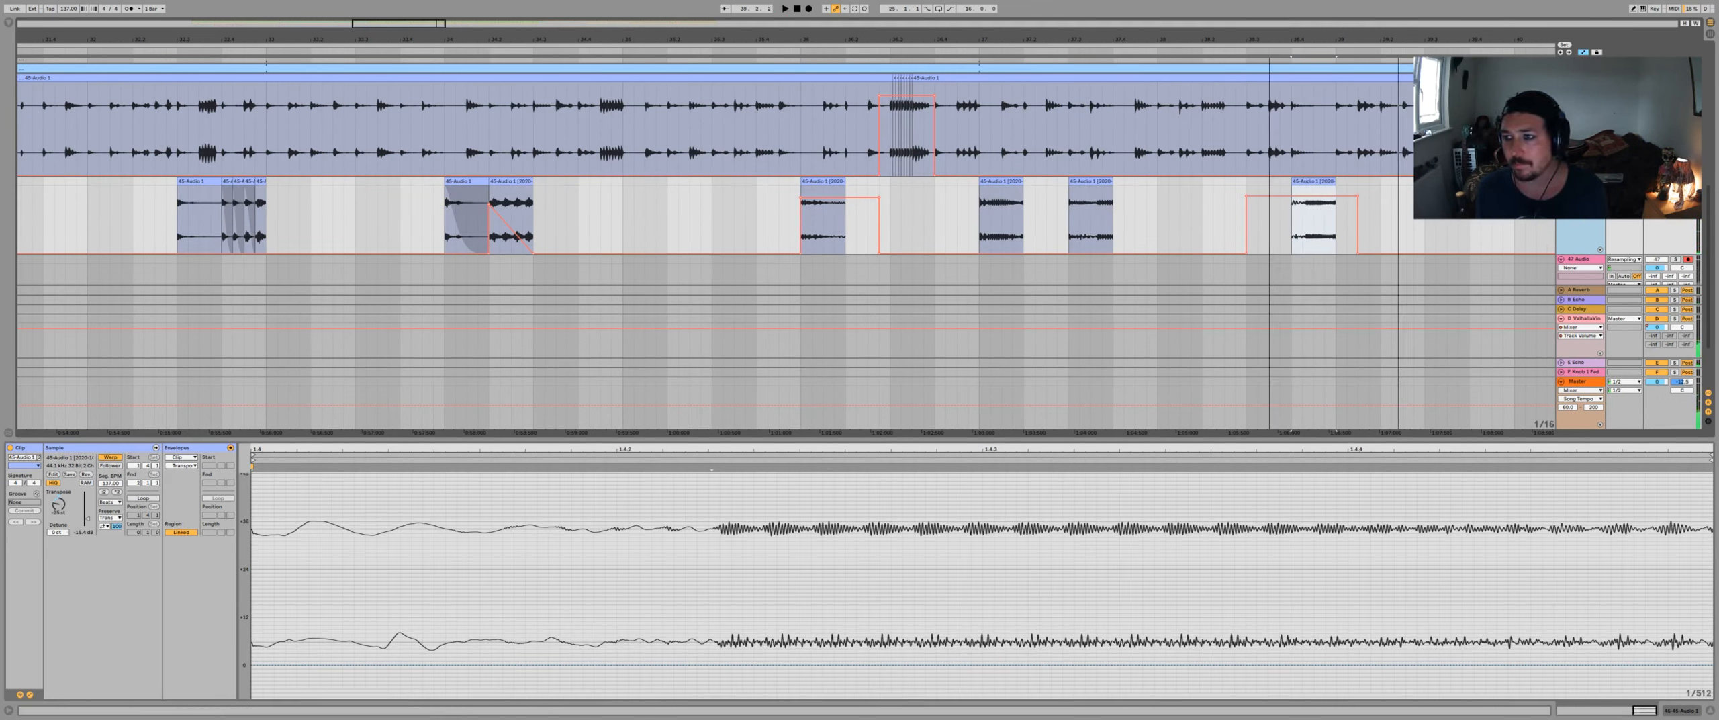
left_click_drag(1271, 44, 1271, 24)
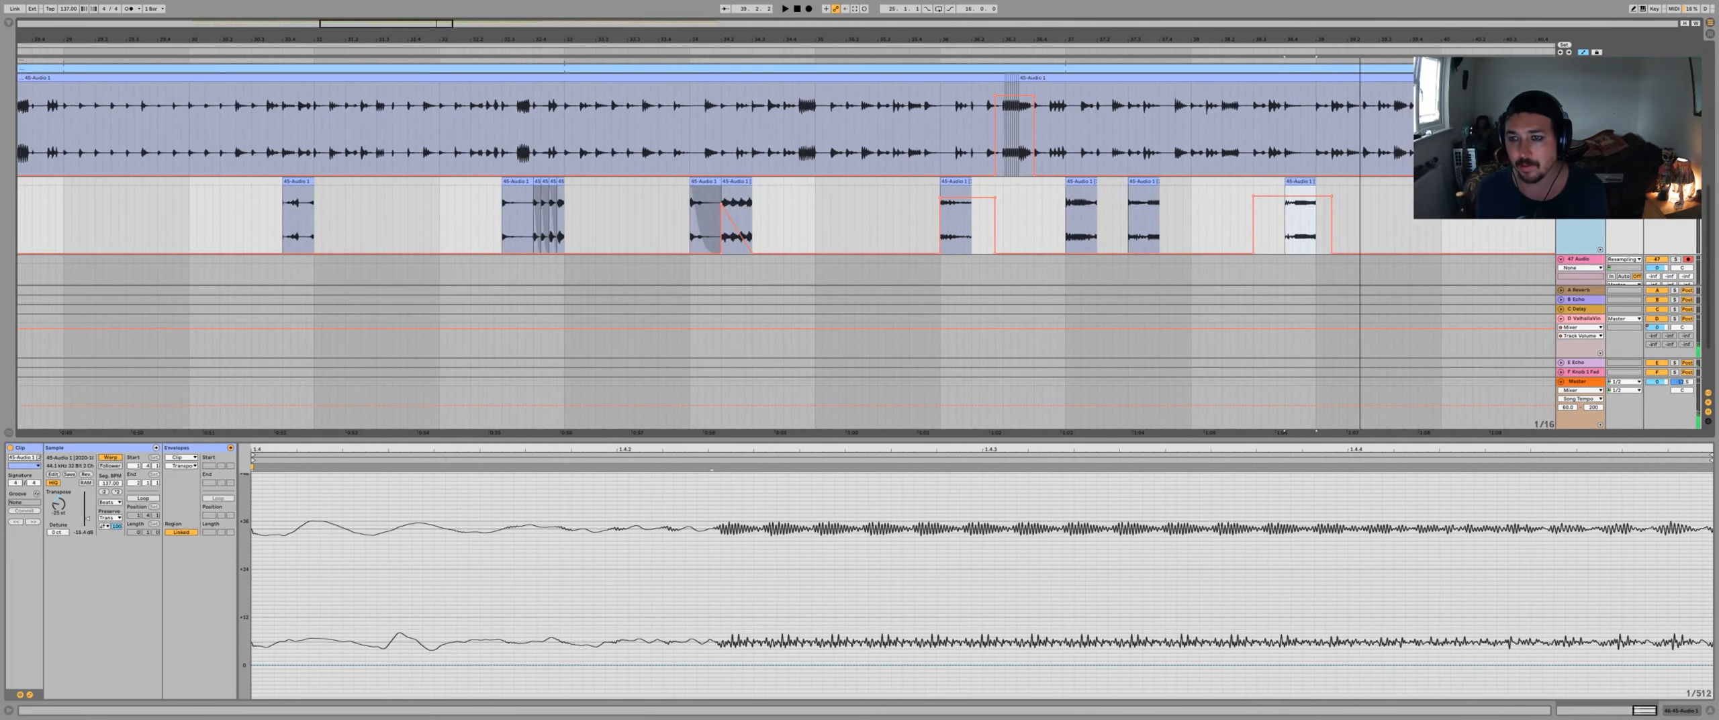
- Play the last four slices again individually, going from the latest back to the earliest
left_click(1300, 182)
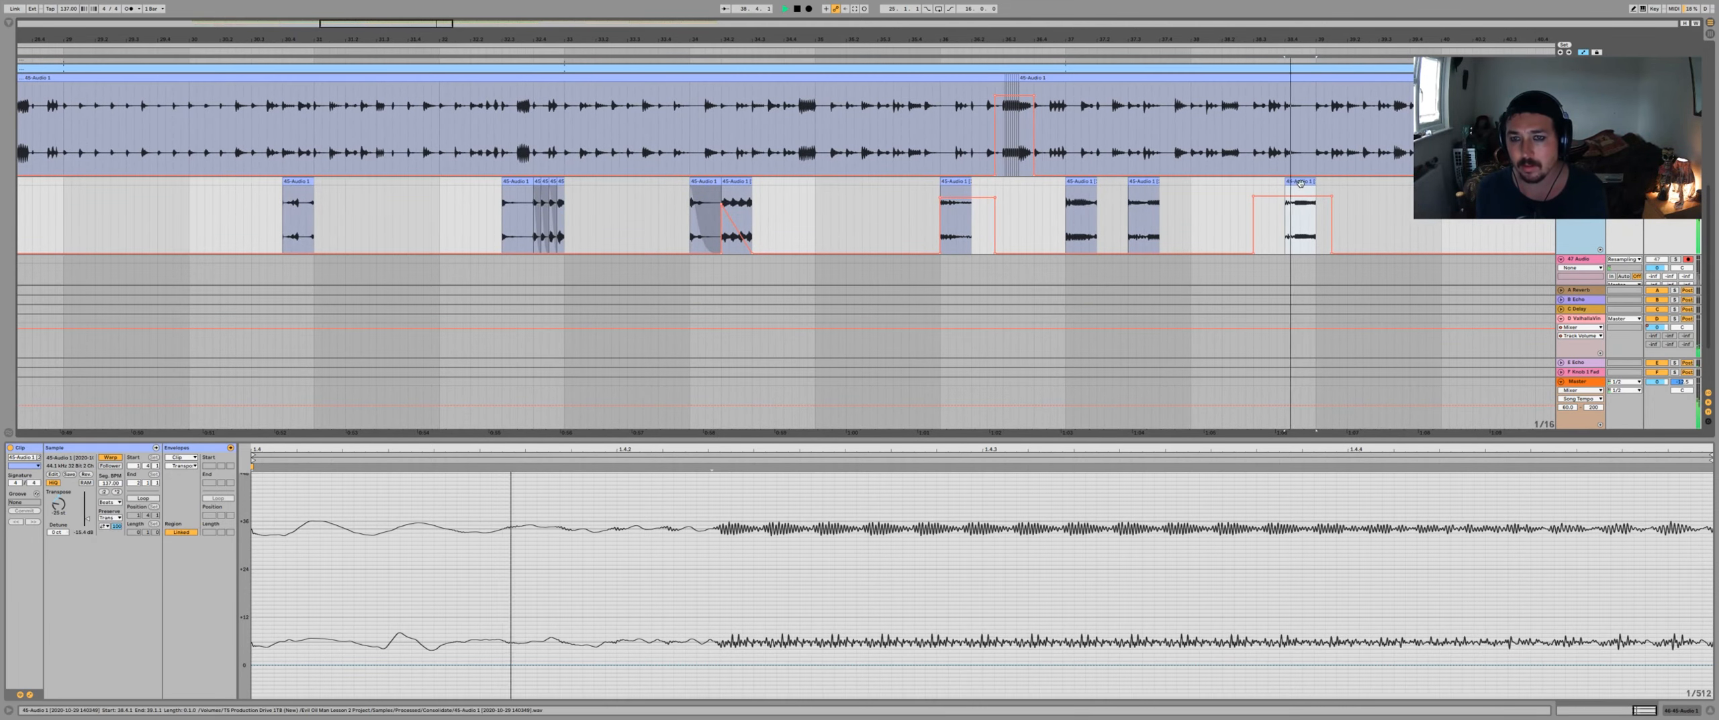
left_click(1142, 180)
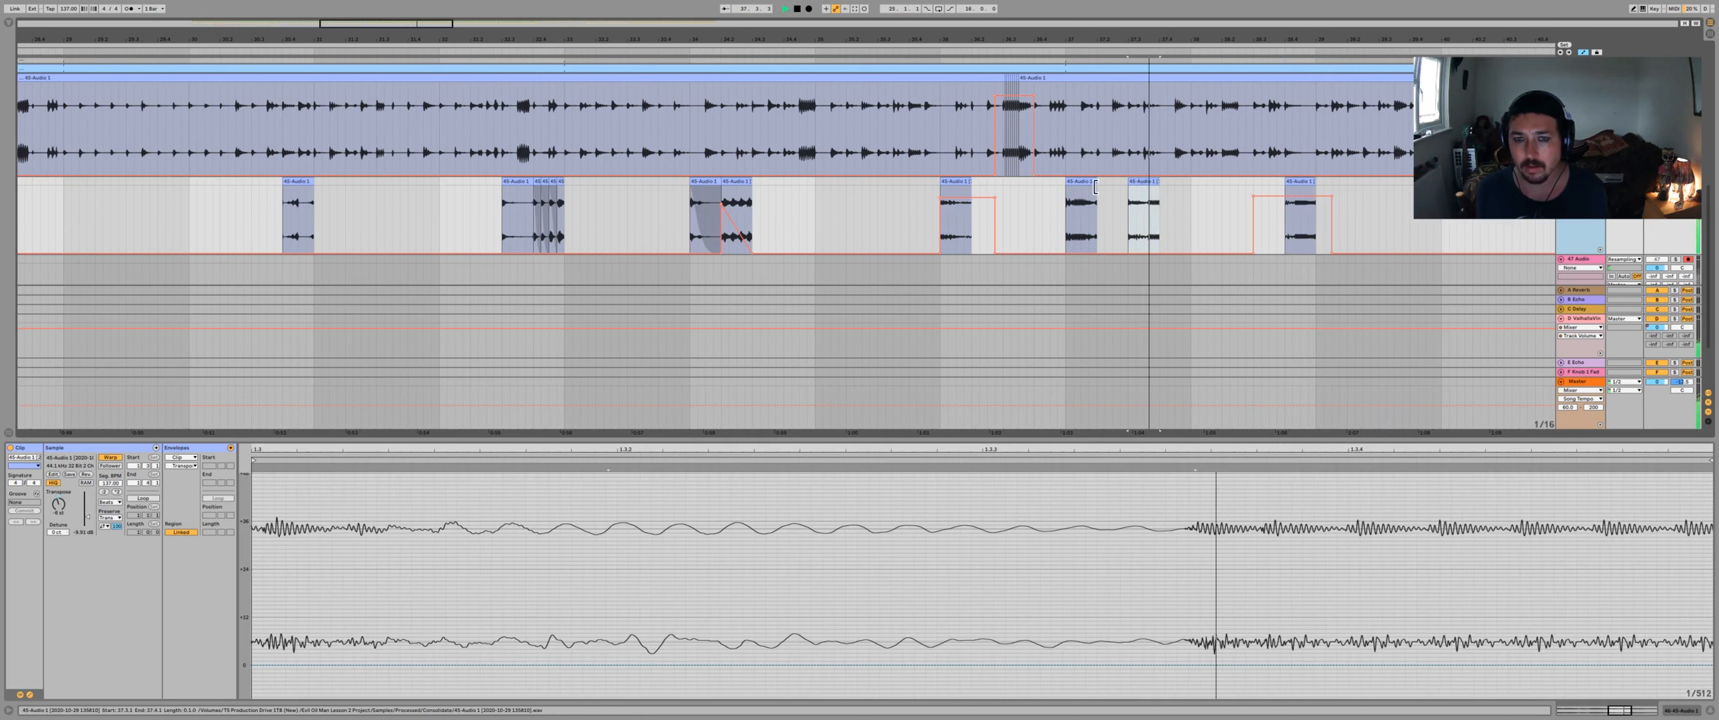
left_click(1074, 181)
key("space")
key("space")
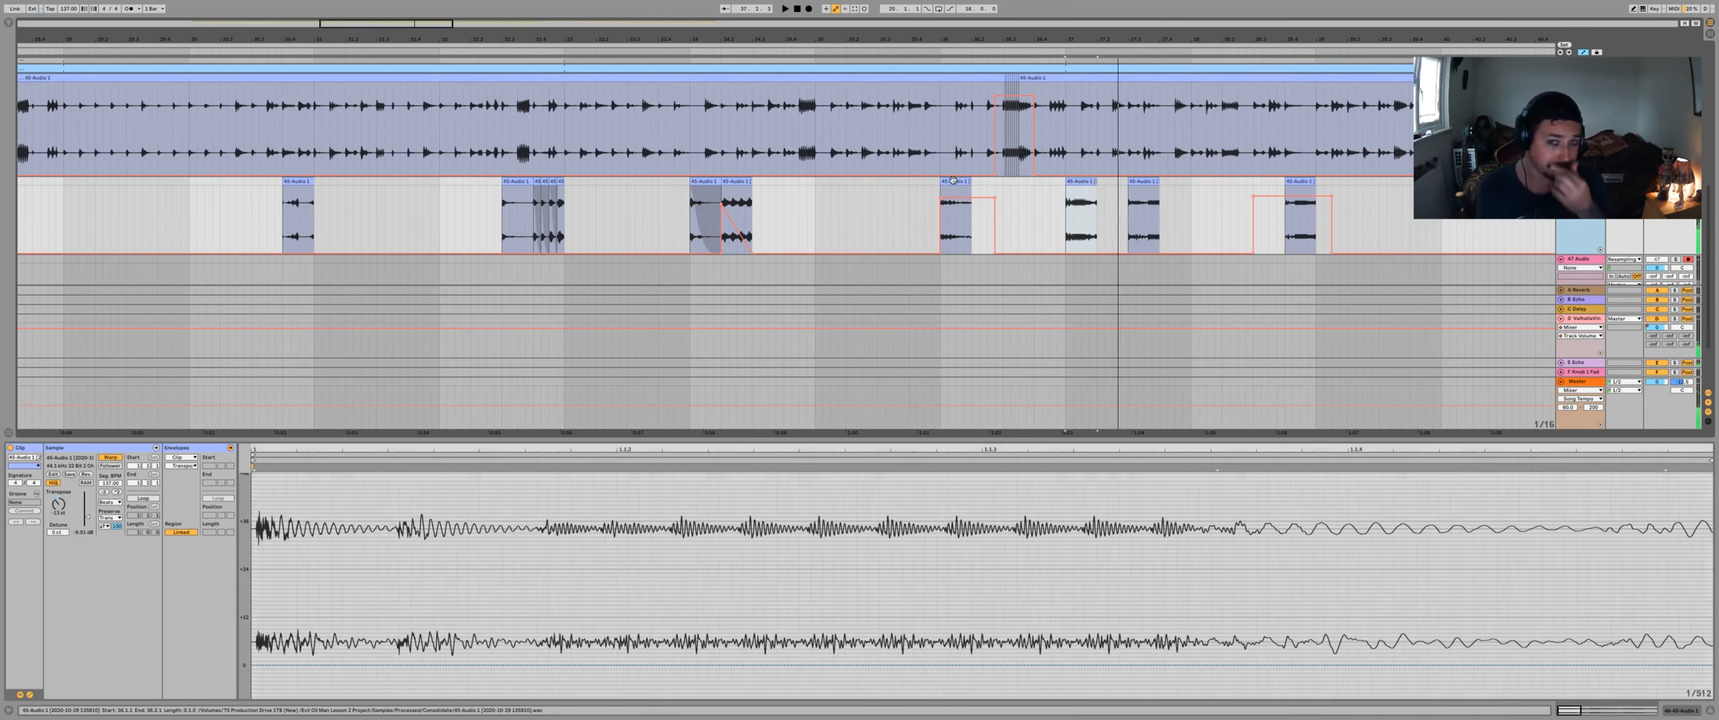
left_click(946, 182)
key("space")
key("space")
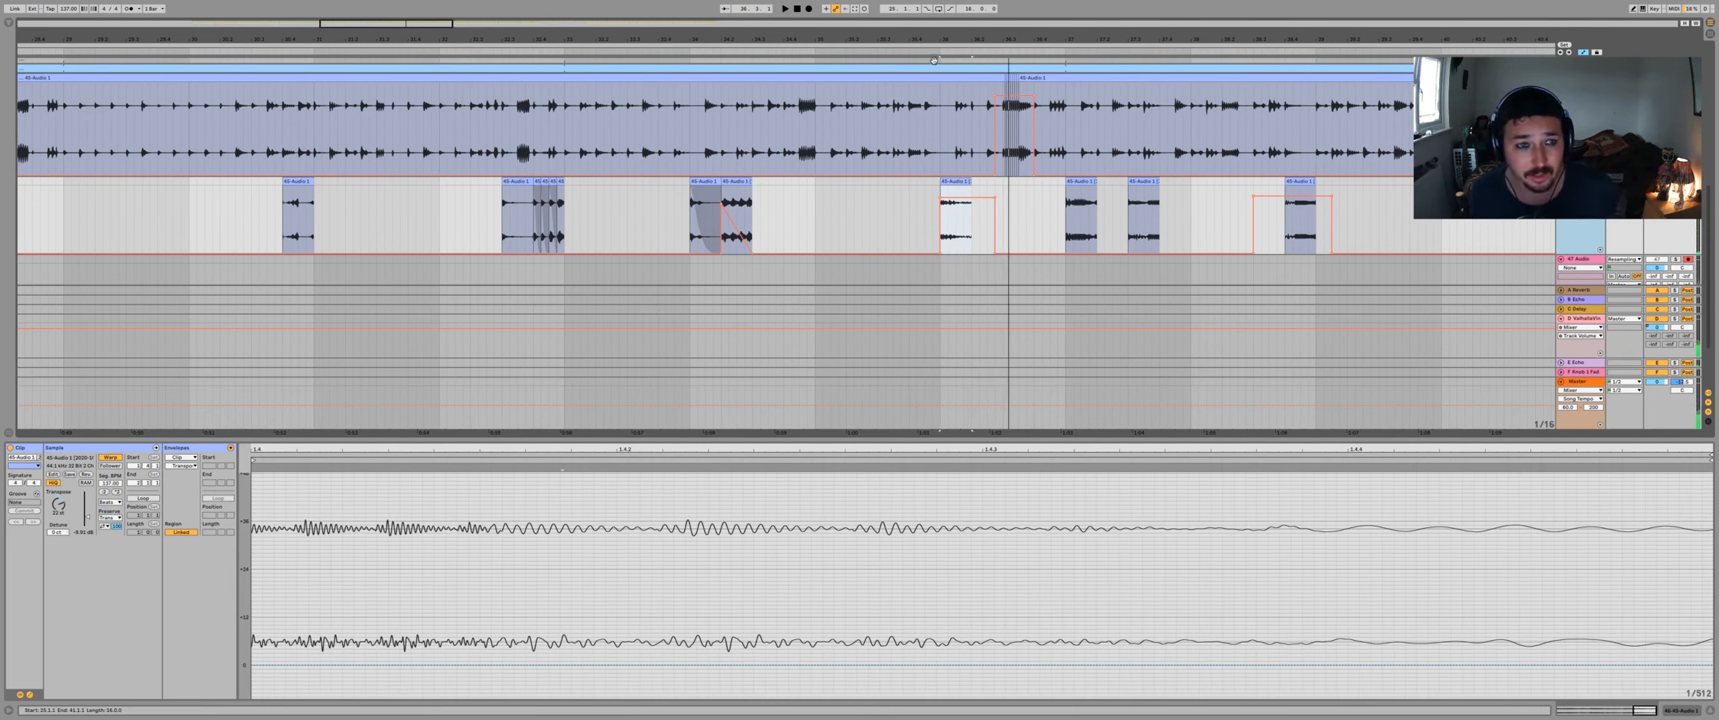
- Copy a one-beat section starting at 28.2 from the long recording onto the slice track directly below it
left_click_drag(933, 39, 1300, 37)
left_click_drag(733, 43, 889, 100)
left_click(855, 101)
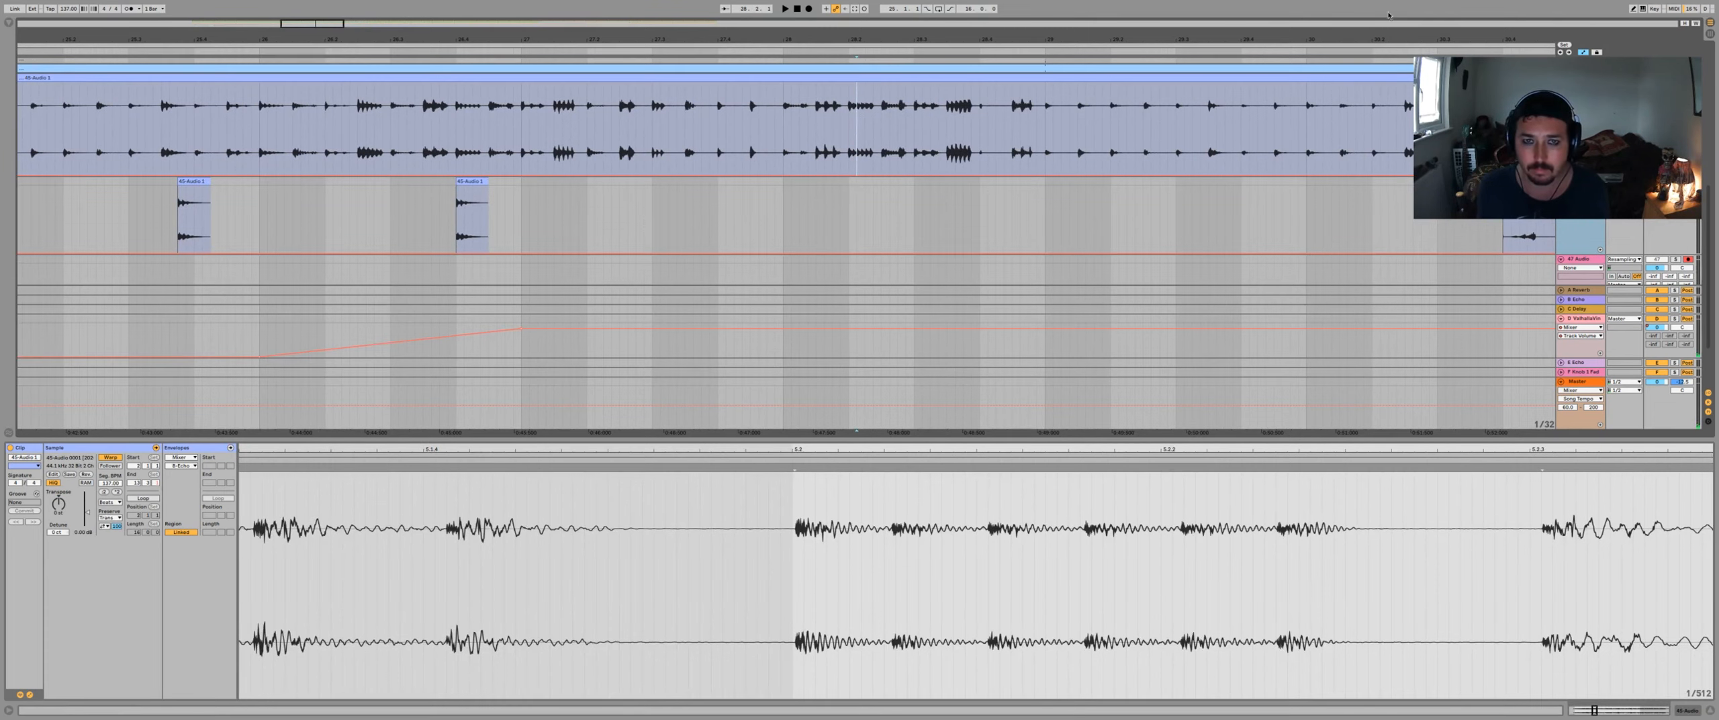
left_click(850, 118)
key("space")
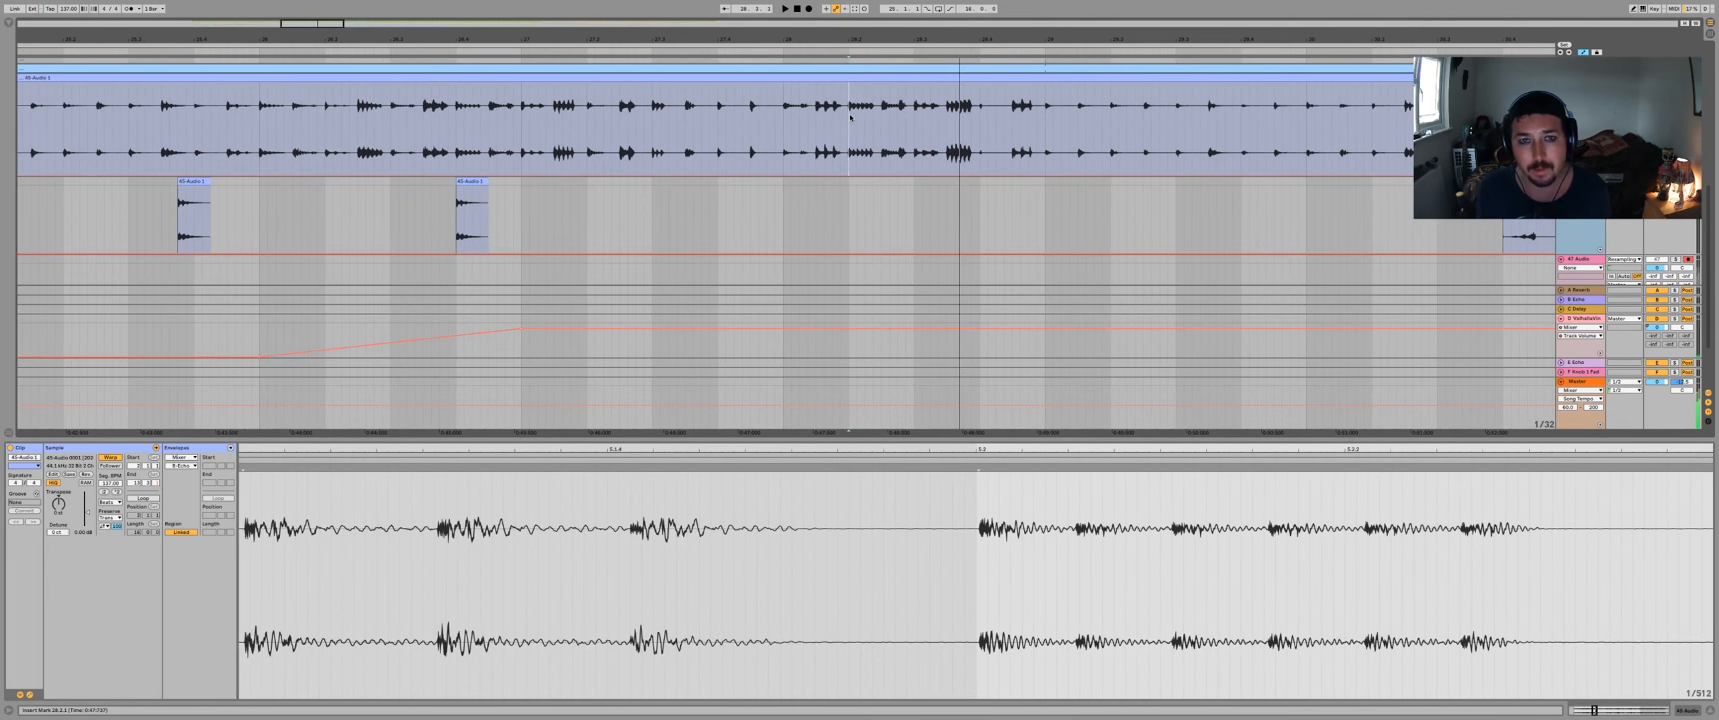
key("space")
mouse_move(849, 100)
left_mouse_down()
mouse_move(911, 87)
mouse_move(903, 213)
left_mouse_up()
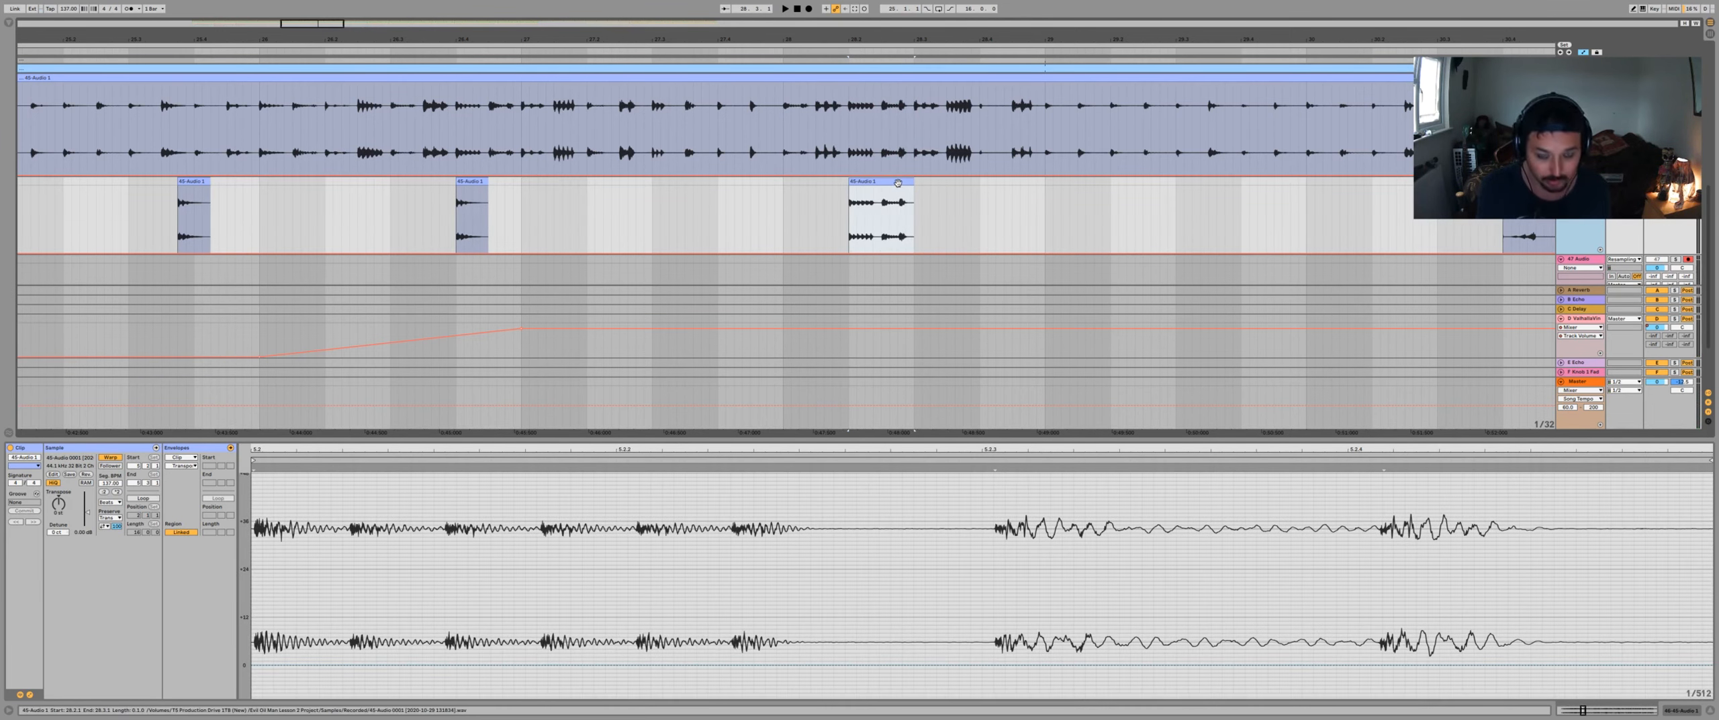
- Consolidate the copied one-beat slice, play it back and consolidate it once more
key("super+j")
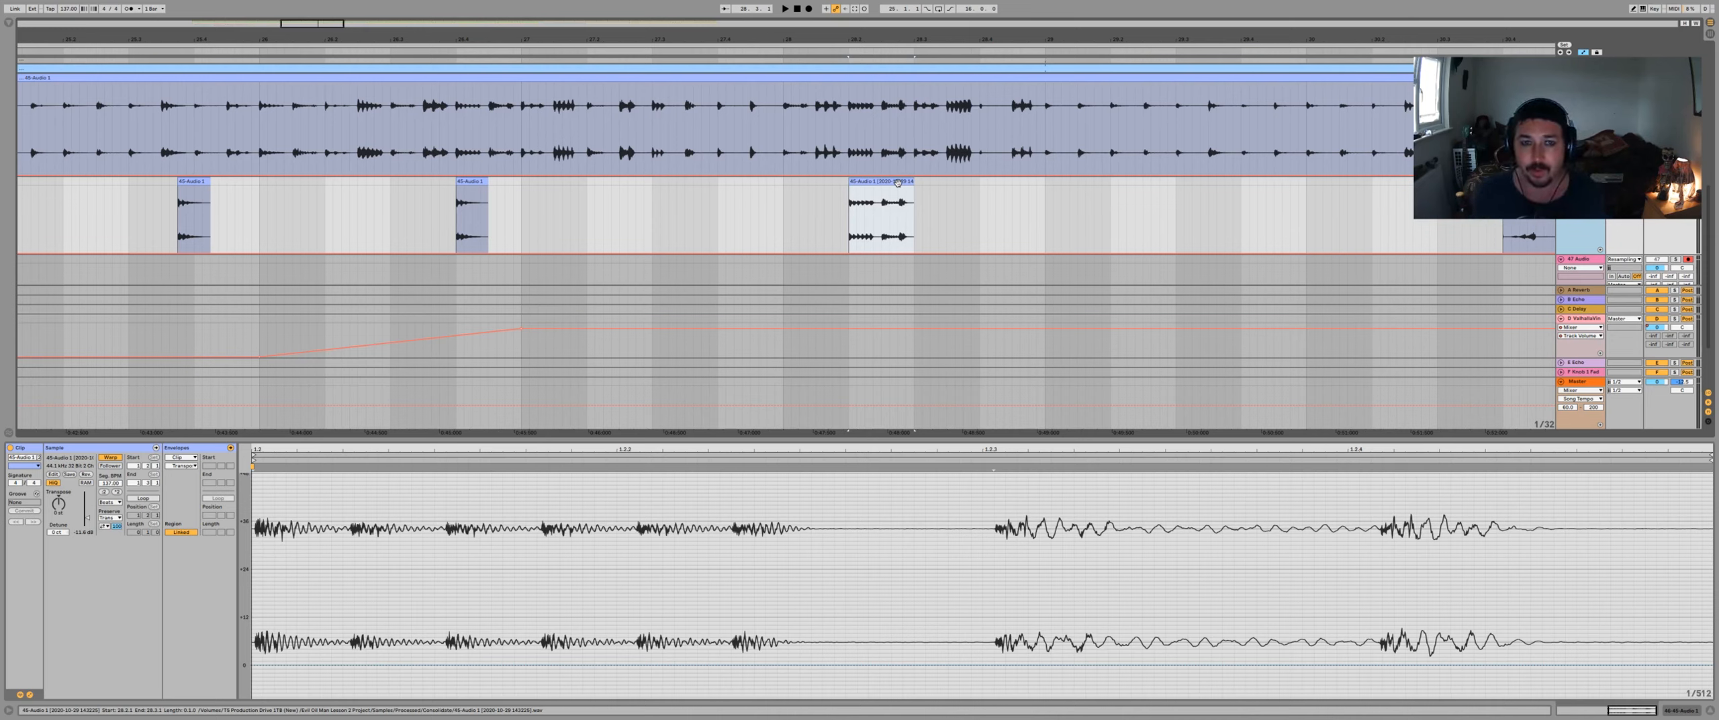
key("space")
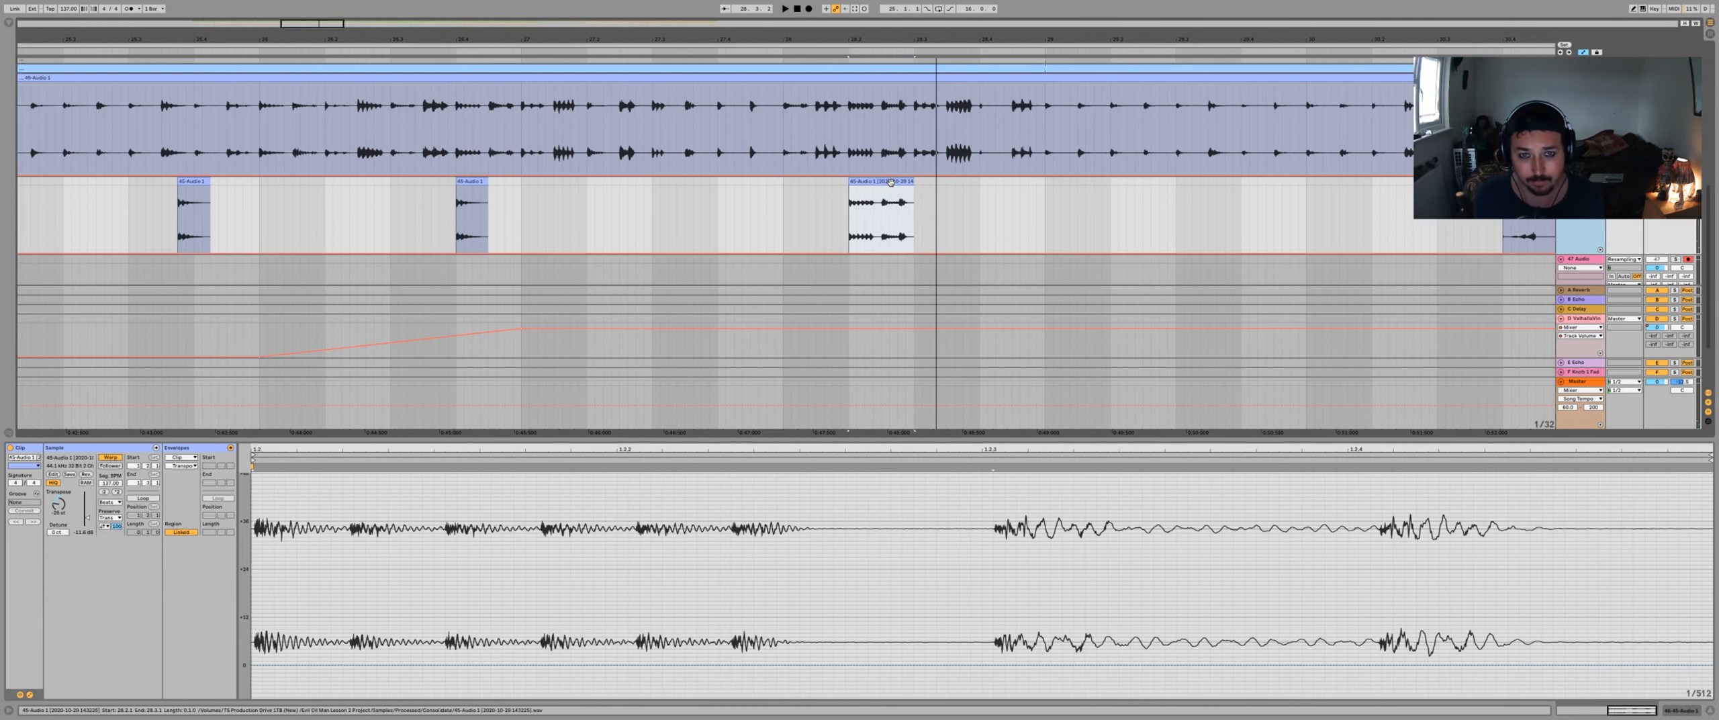
key("ctrl+j")
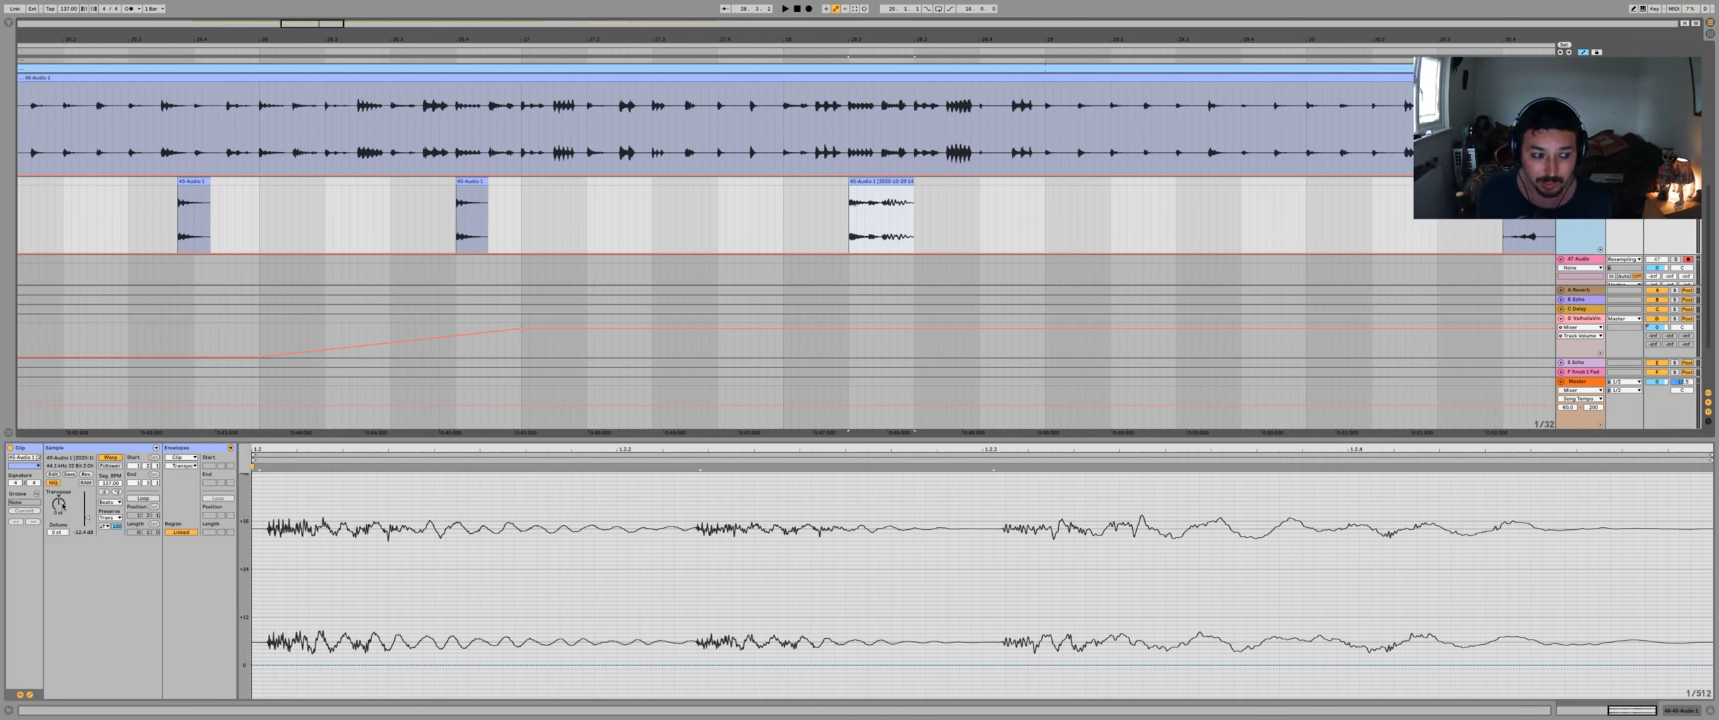
- Transpose the one-beat slice at 28.2, trying several pitches with playback between changes
left_click_drag(62, 505, 62, 513)
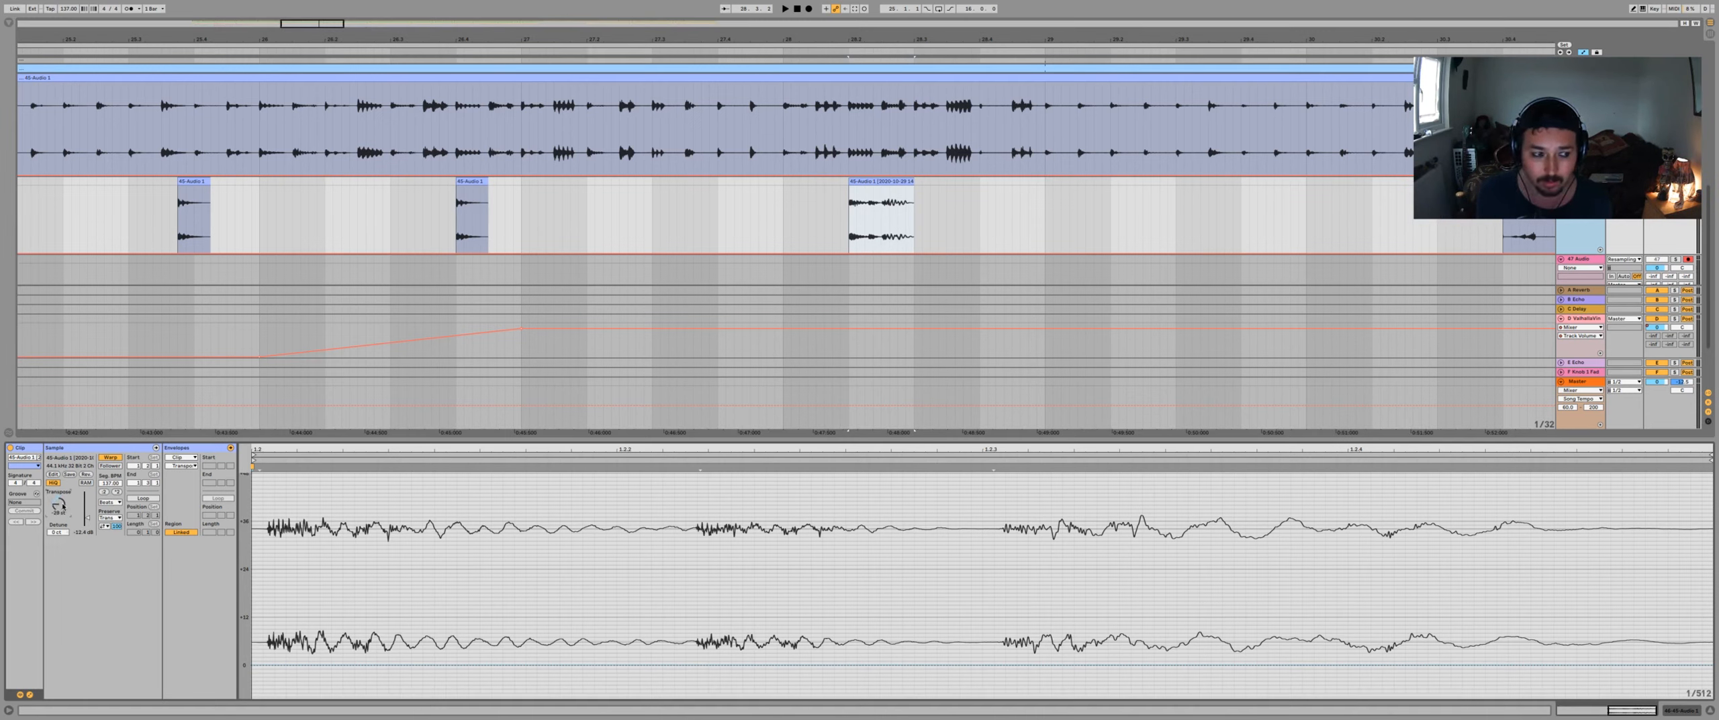
key("space")
key("space")
left_click_drag(62, 505, 63, 453)
key("space")
key("space")
left_click_drag(62, 506, 63, 509)
key("space")
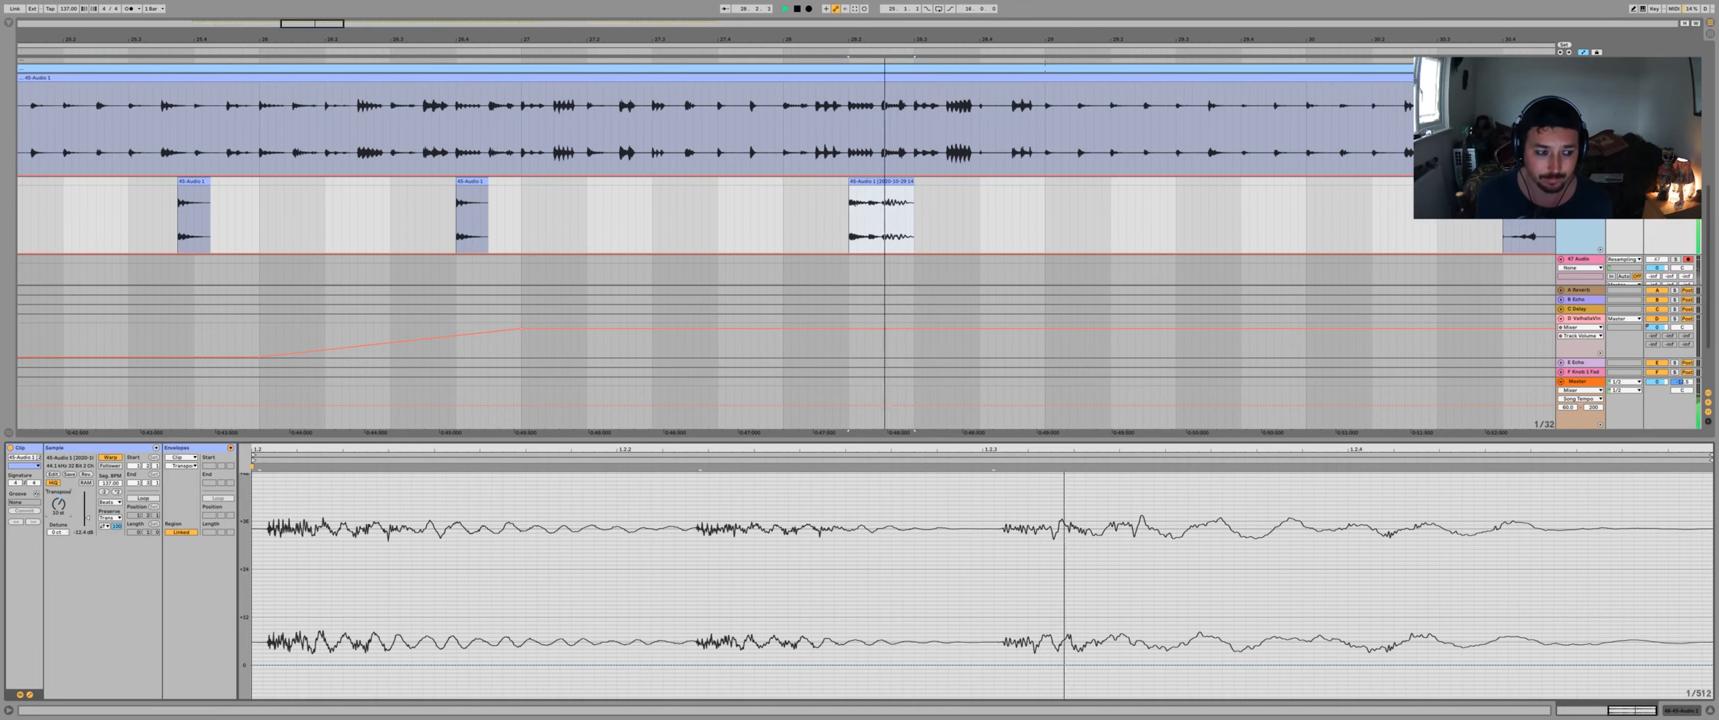
- Switch the one-beat slice's warp mode to Texture, adjust its Flux and play it back repeatedly
left_click(118, 503)
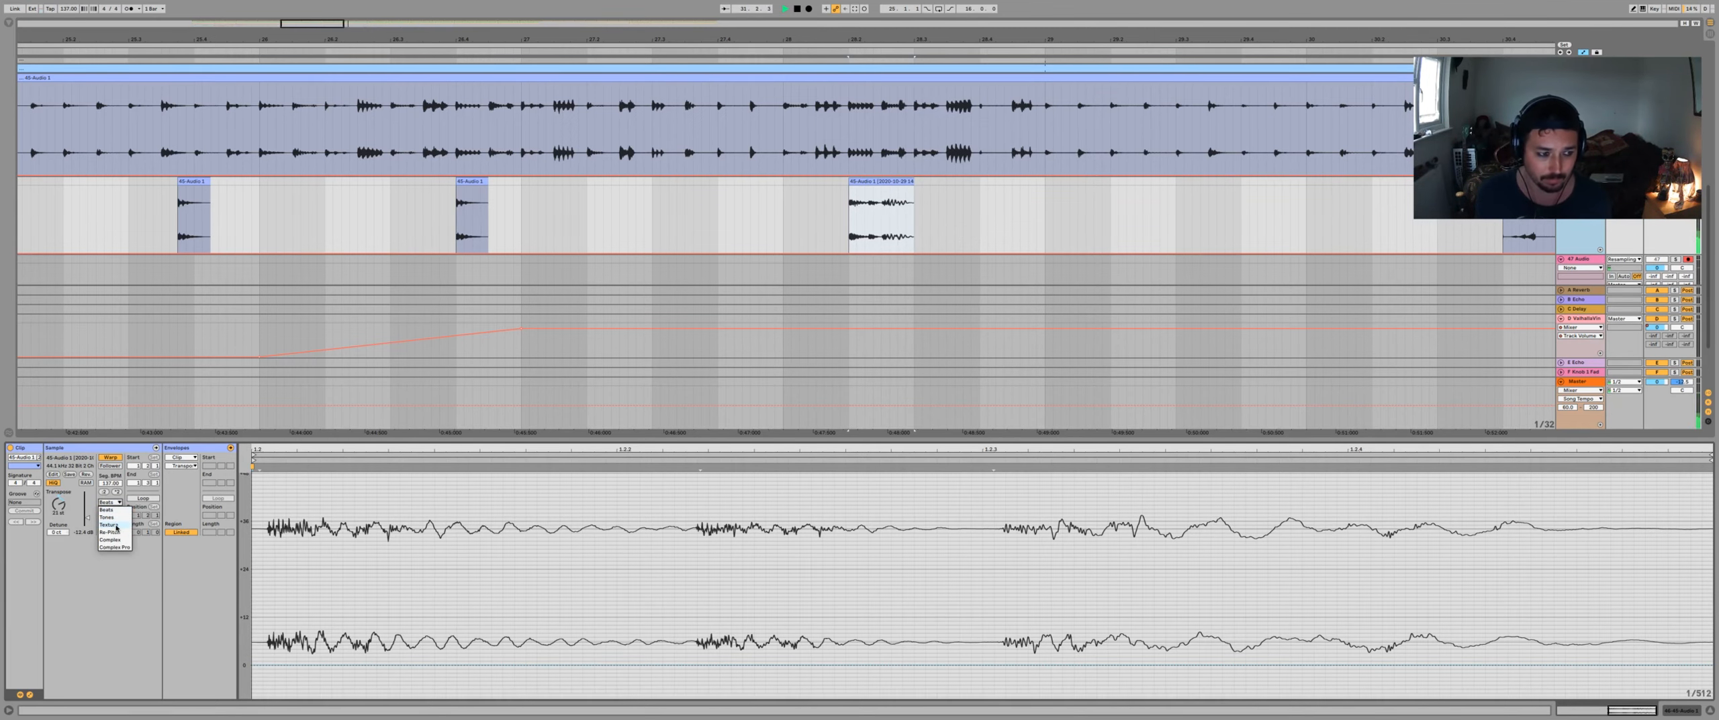
left_click(116, 527)
left_click(109, 533)
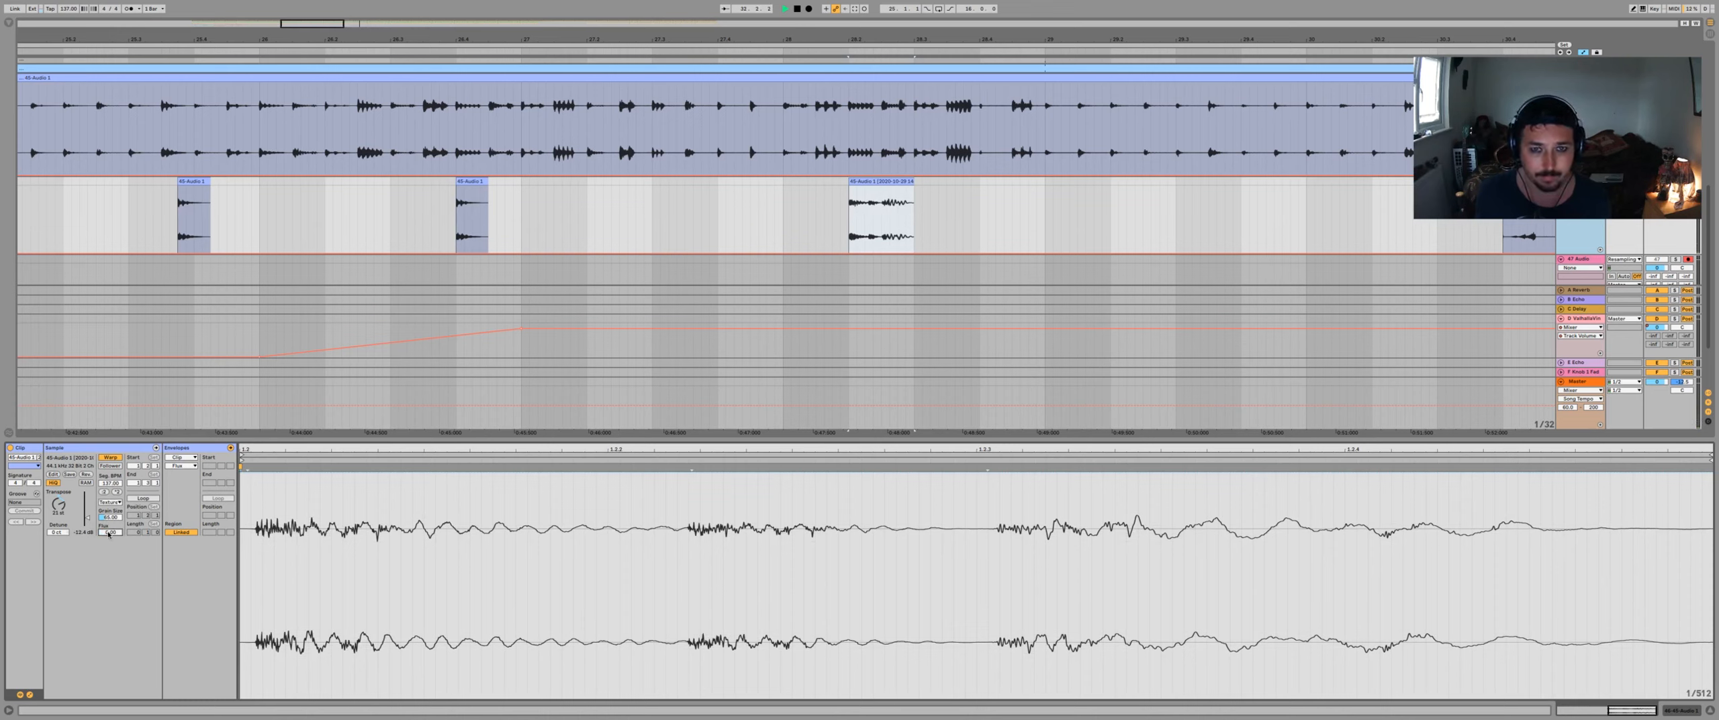
key("space")
key("space")
key("space")
key("space")
key("space")
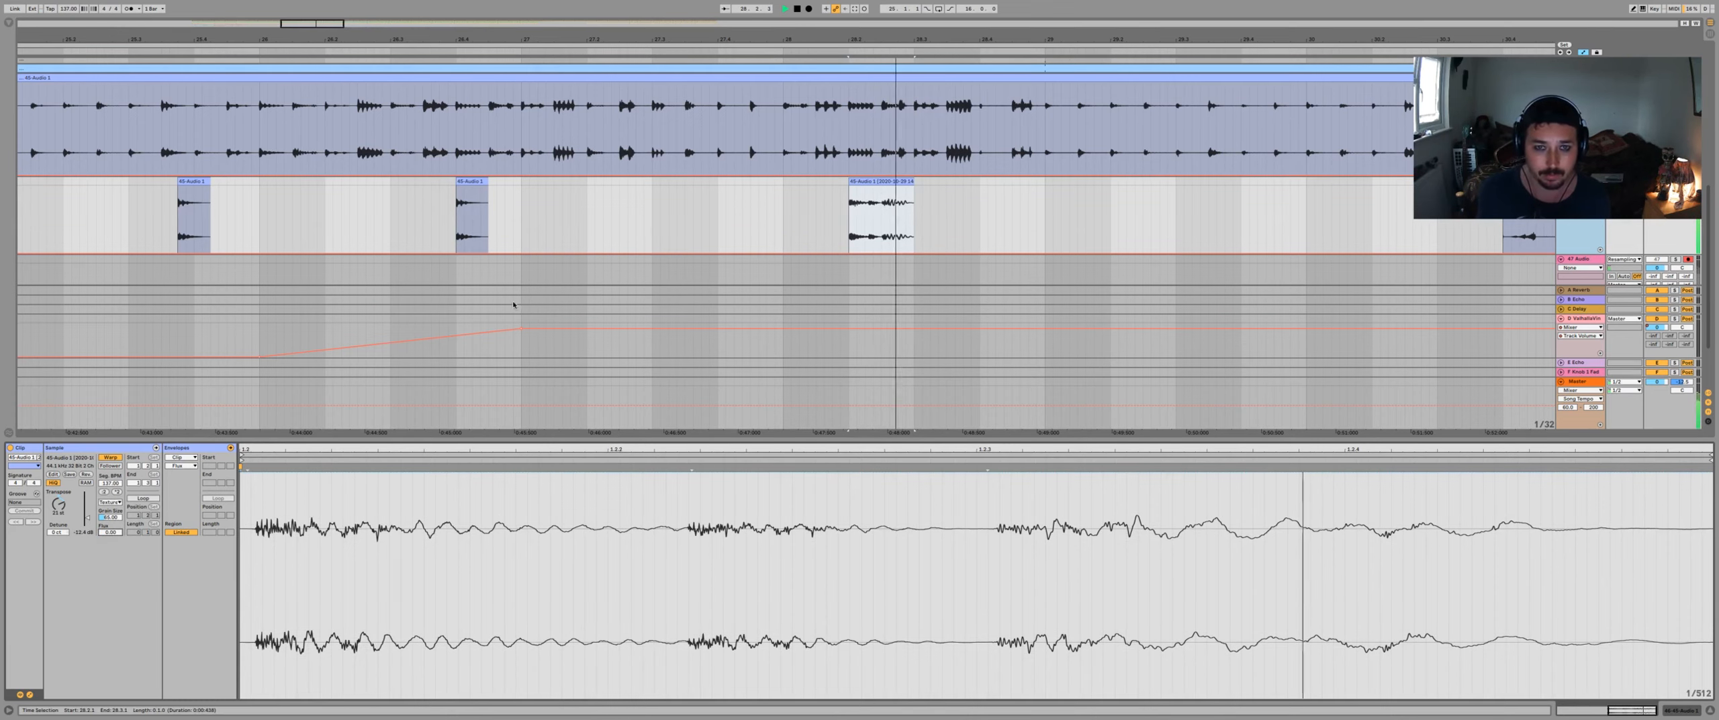
key("space")
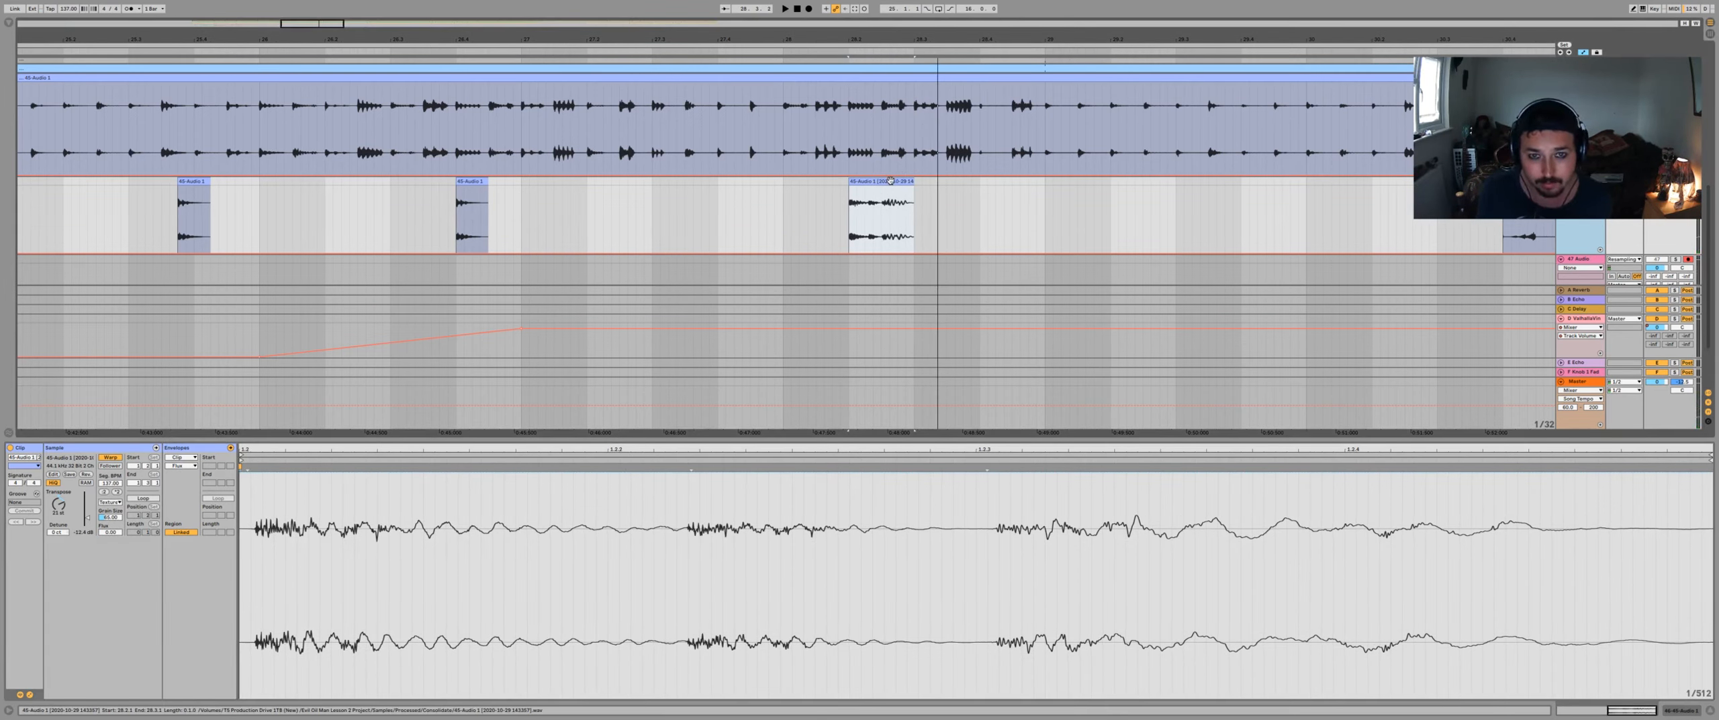
- Consolidate the transposed Texture slice at 28.2 and play the new clip
key("super+j")
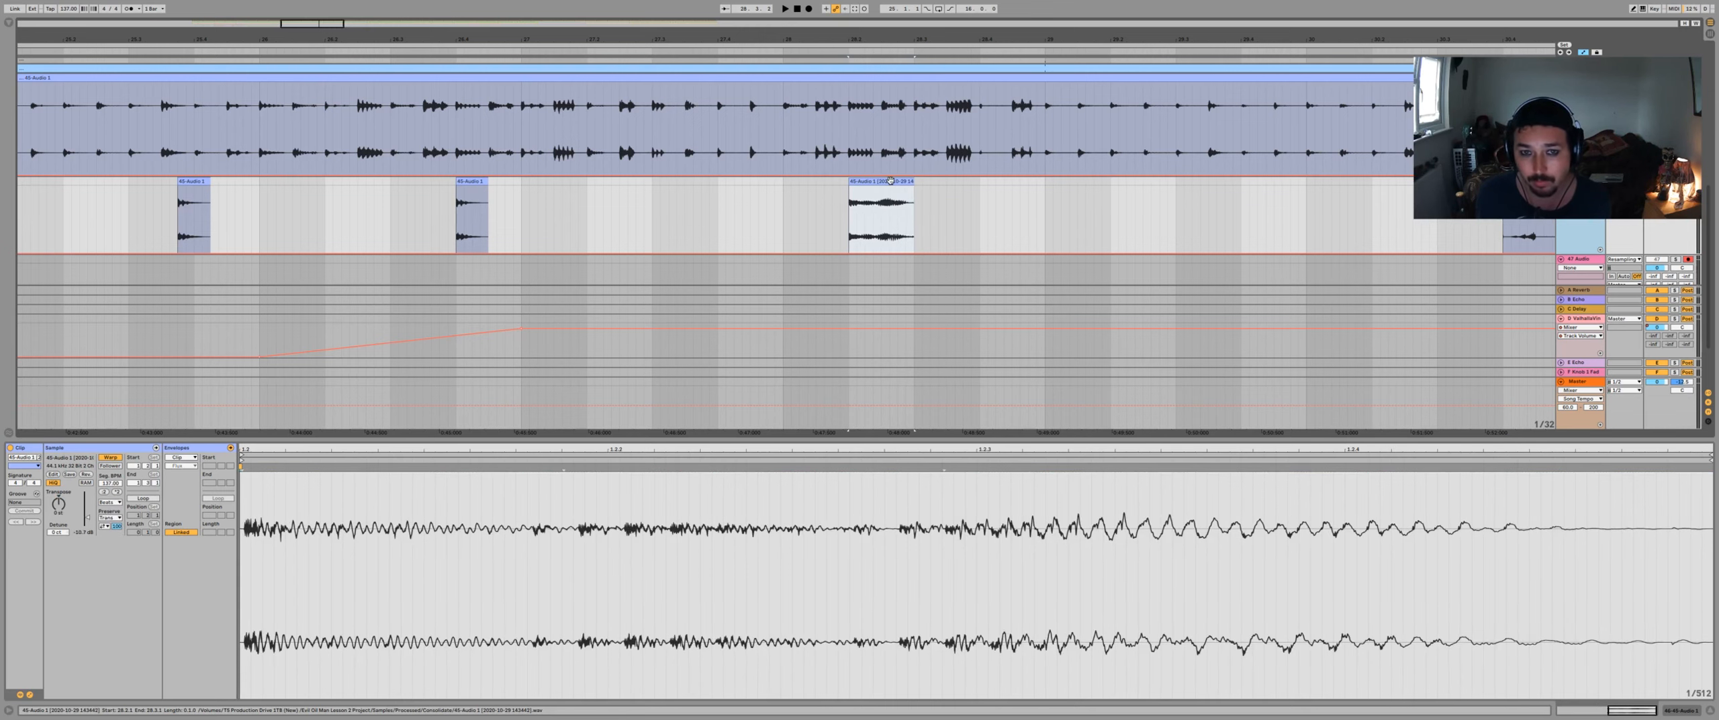
left_click(844, 212)
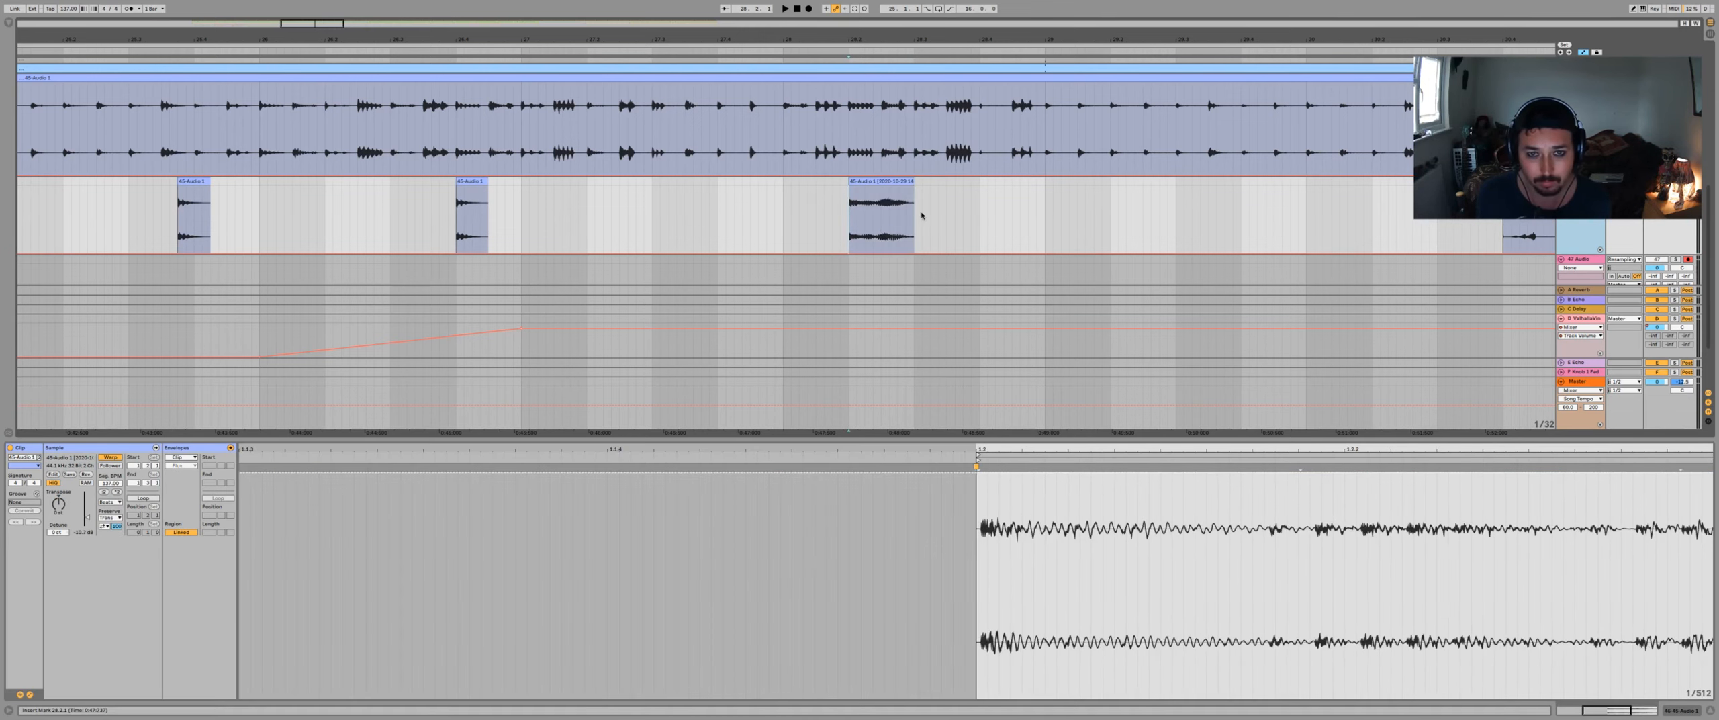
left_click(894, 180)
key("space")
key("space")
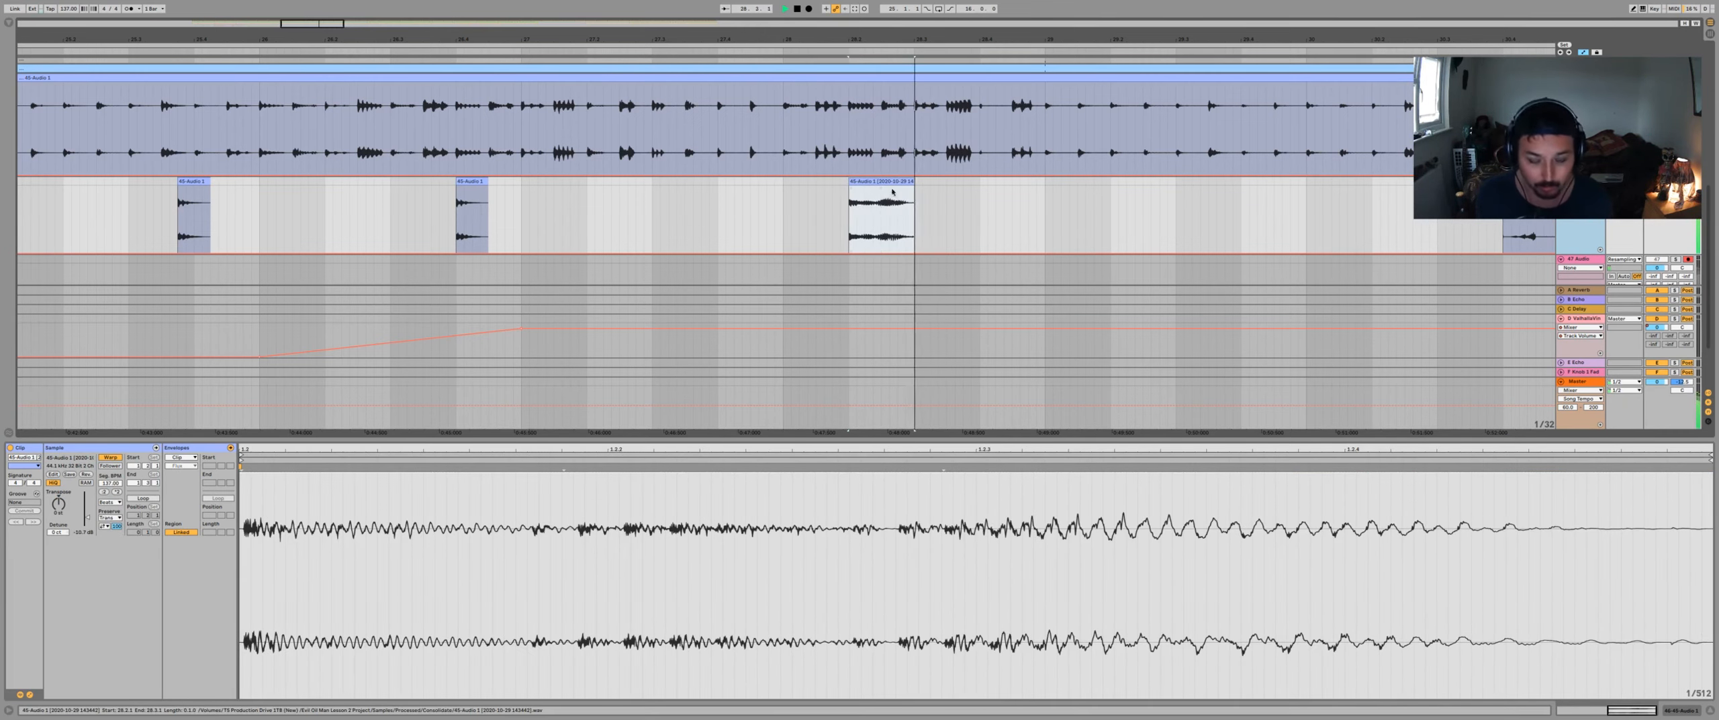
key("space")
- Split the consolidated slice in the middle and move its second half one beat later to 28.3.3
left_click(879, 217)
key("ctrl+e")
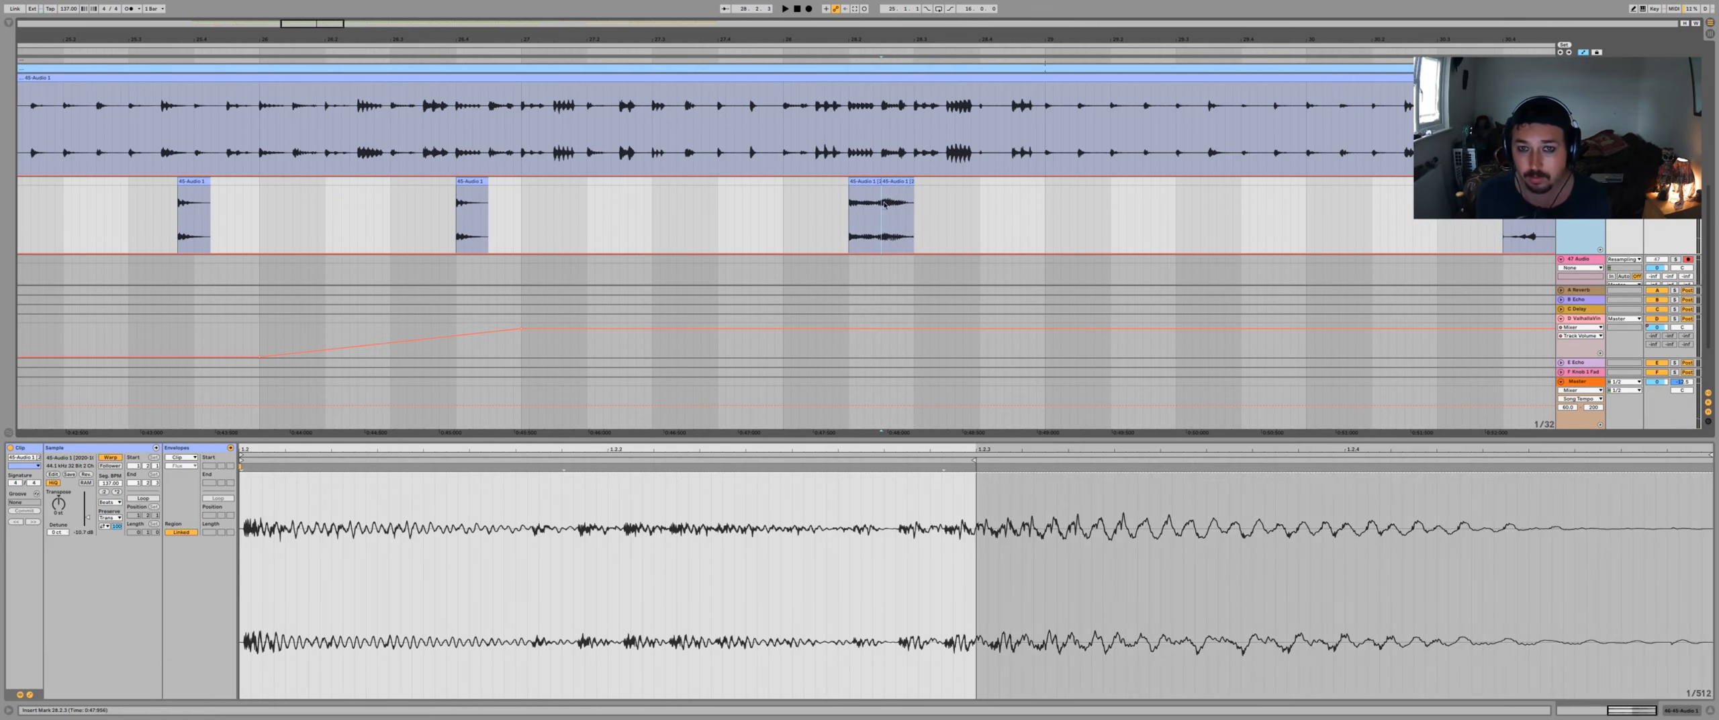
left_click_drag(896, 201, 963, 183)
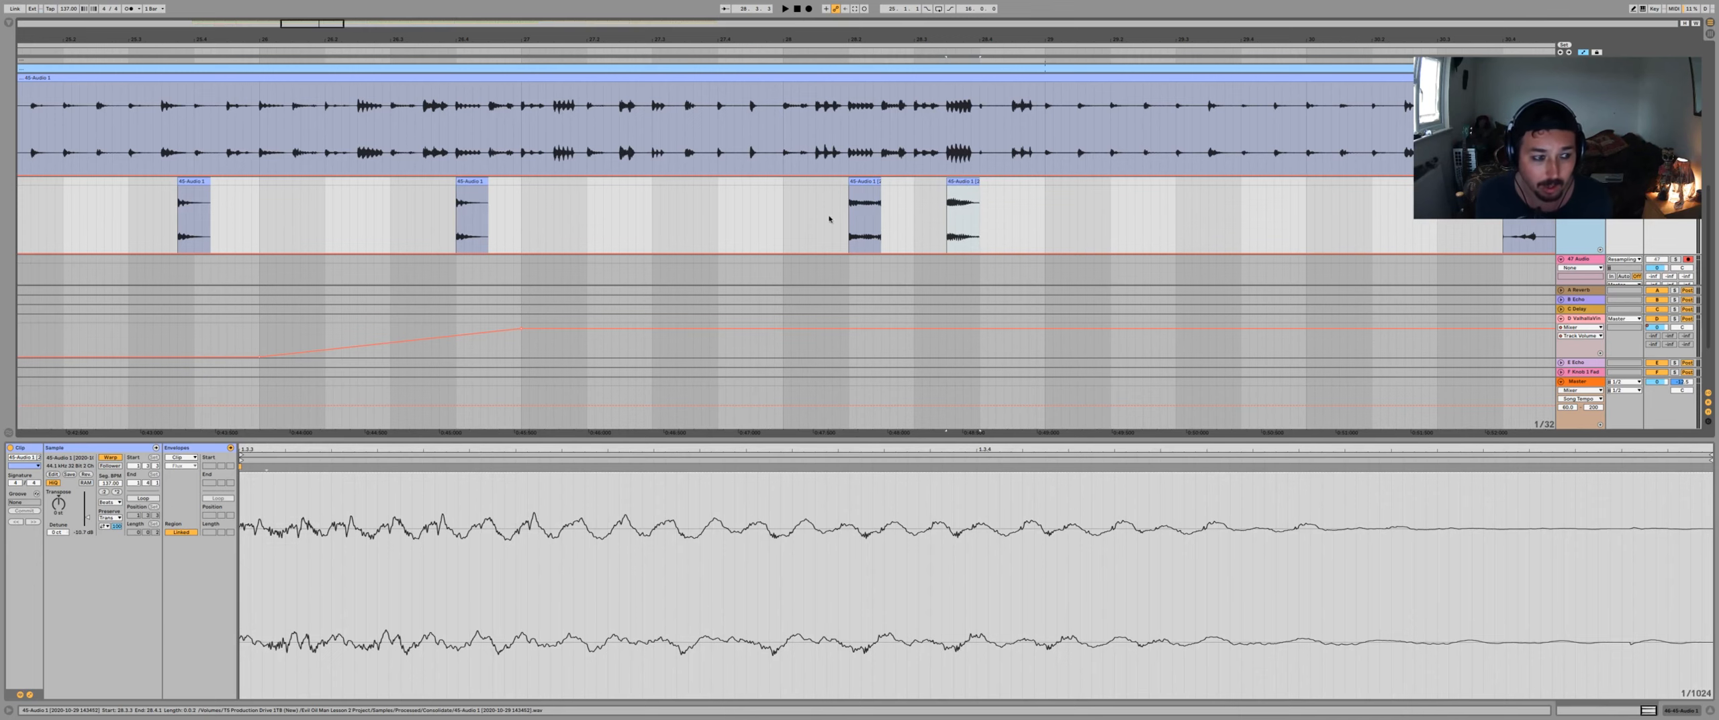
- Stretch the moved half by transposing it far down unwarped, turn Warp back on, reset its transposition and play it
left_click(118, 458)
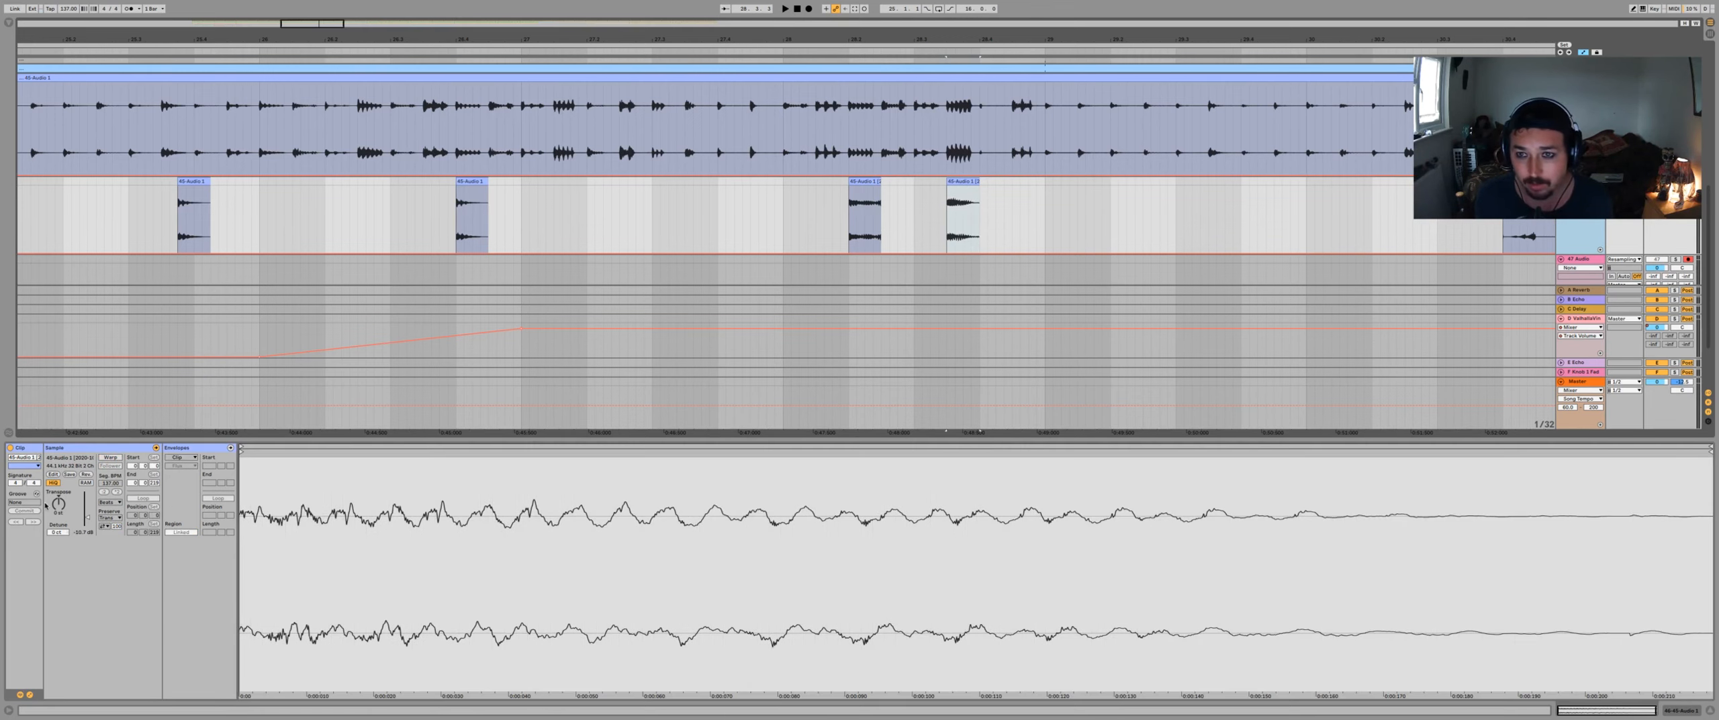
left_click_drag(58, 505, 57, 508)
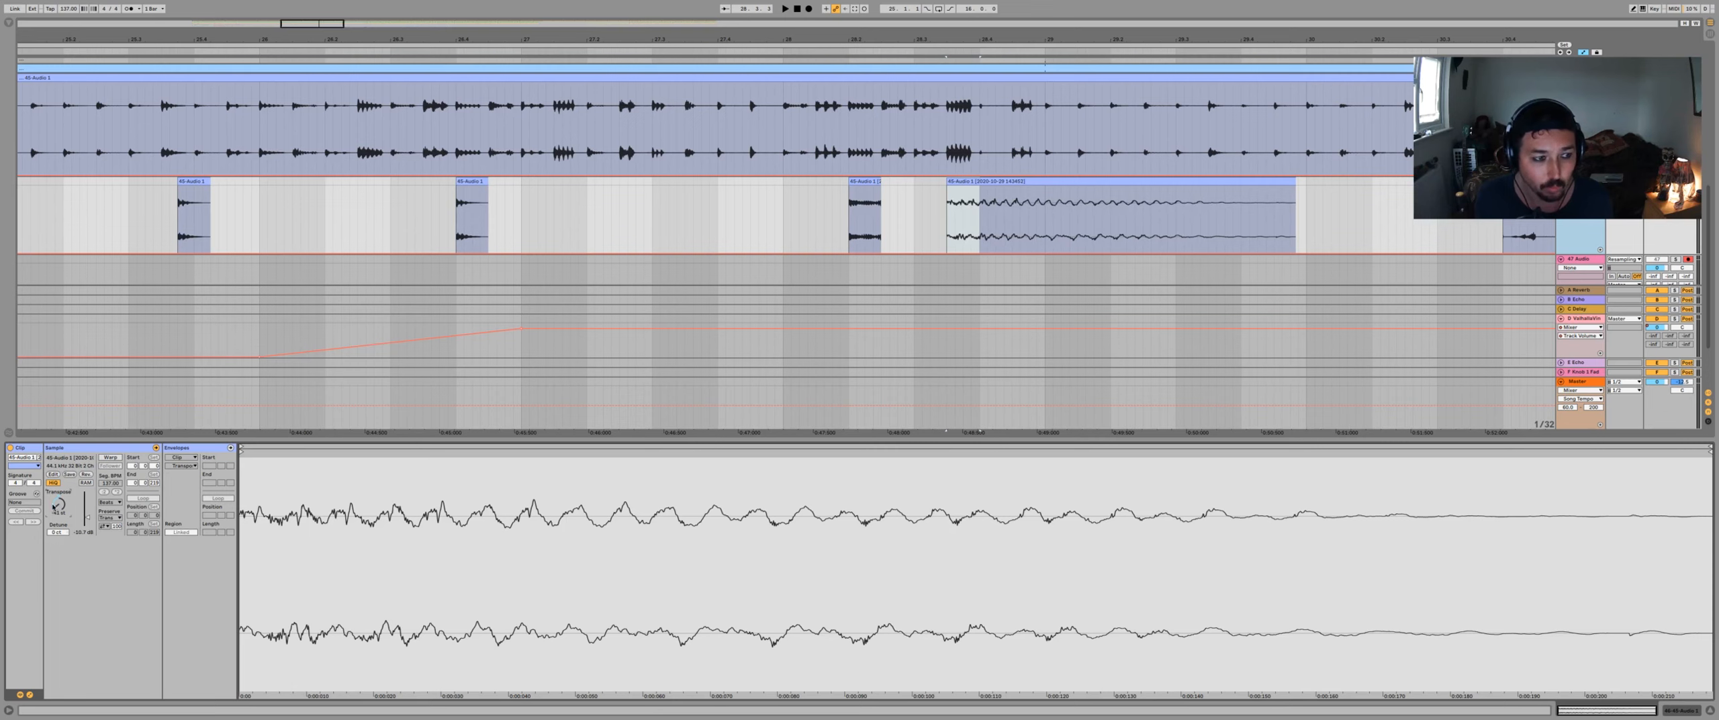
left_click(108, 458)
key("Return")
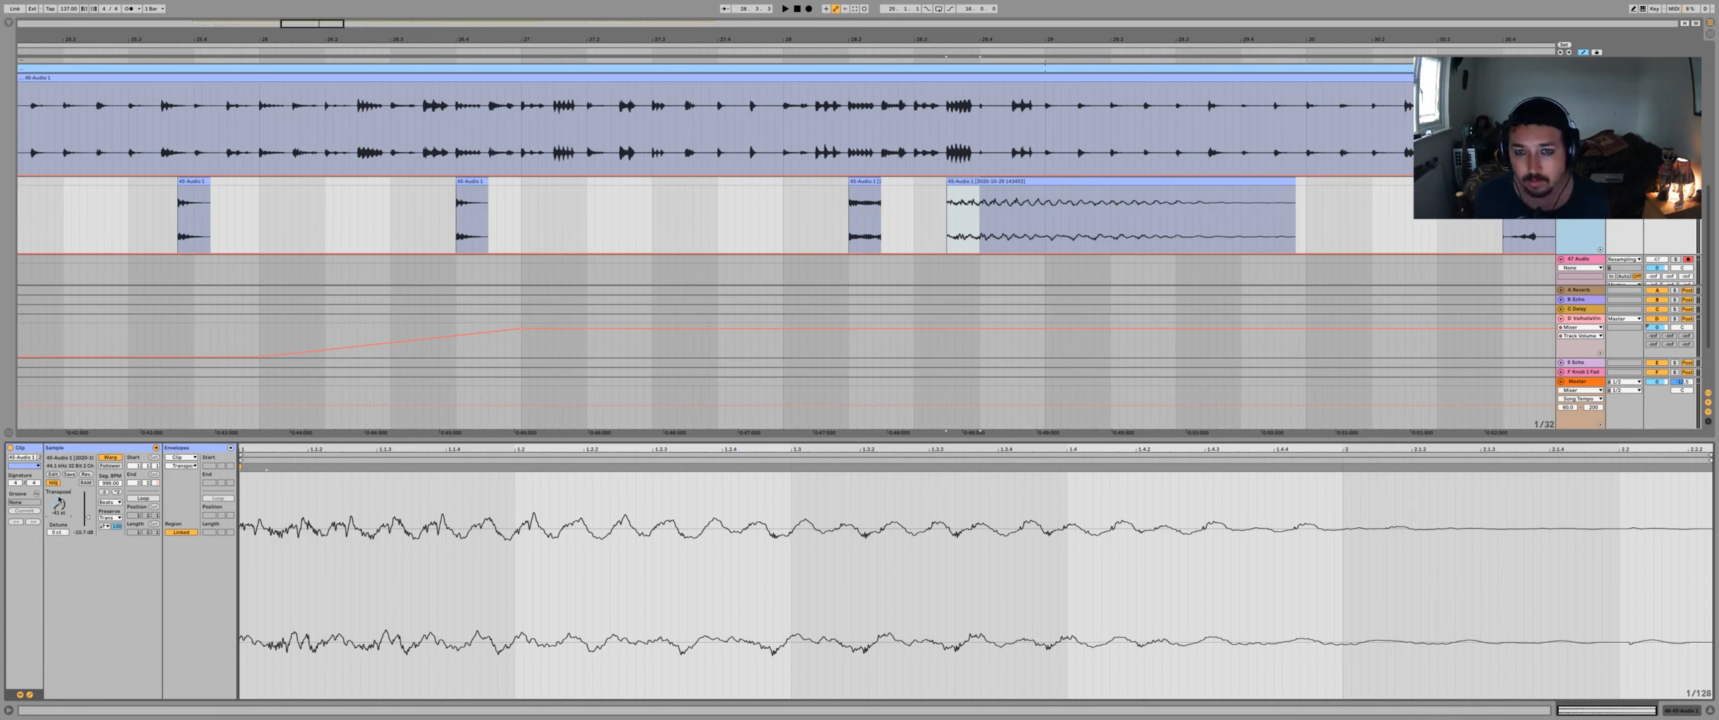
key("space")
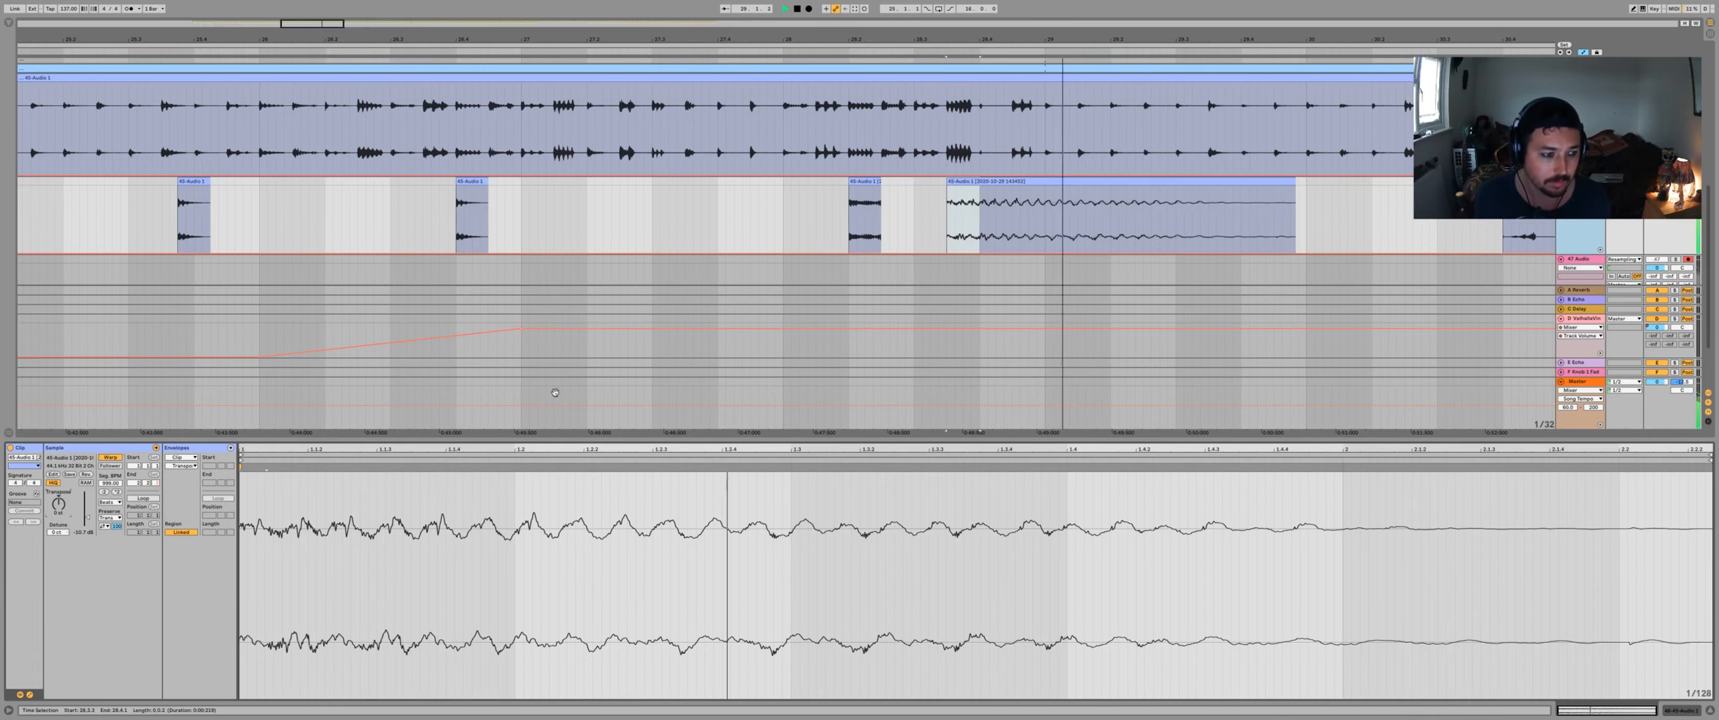
- Try the Tones warp mode on the stretched piece and switch it to Texture, listening to the result
left_click(111, 503)
left_click(107, 517)
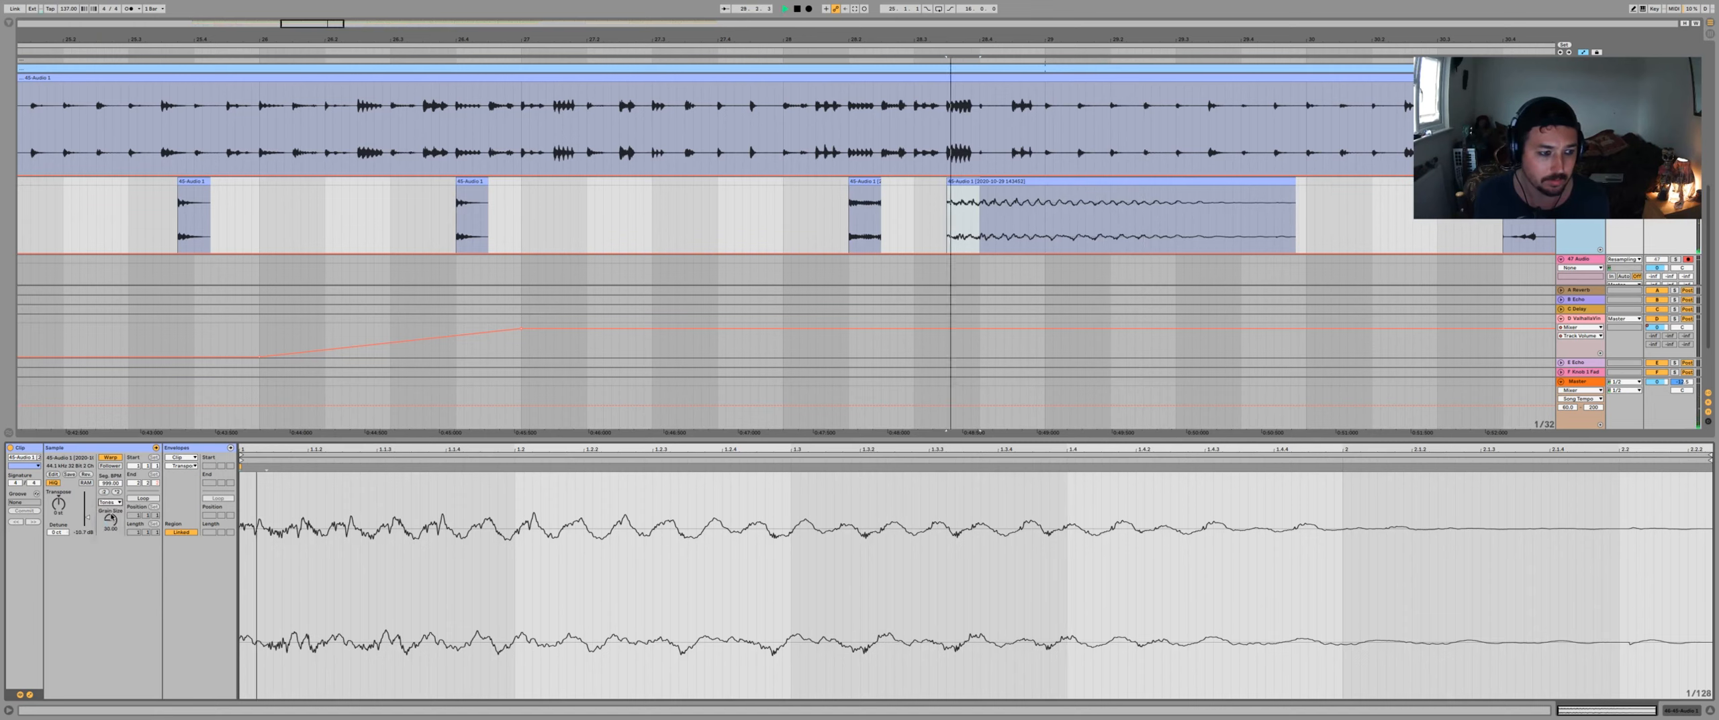
left_click(111, 504)
left_click(109, 524)
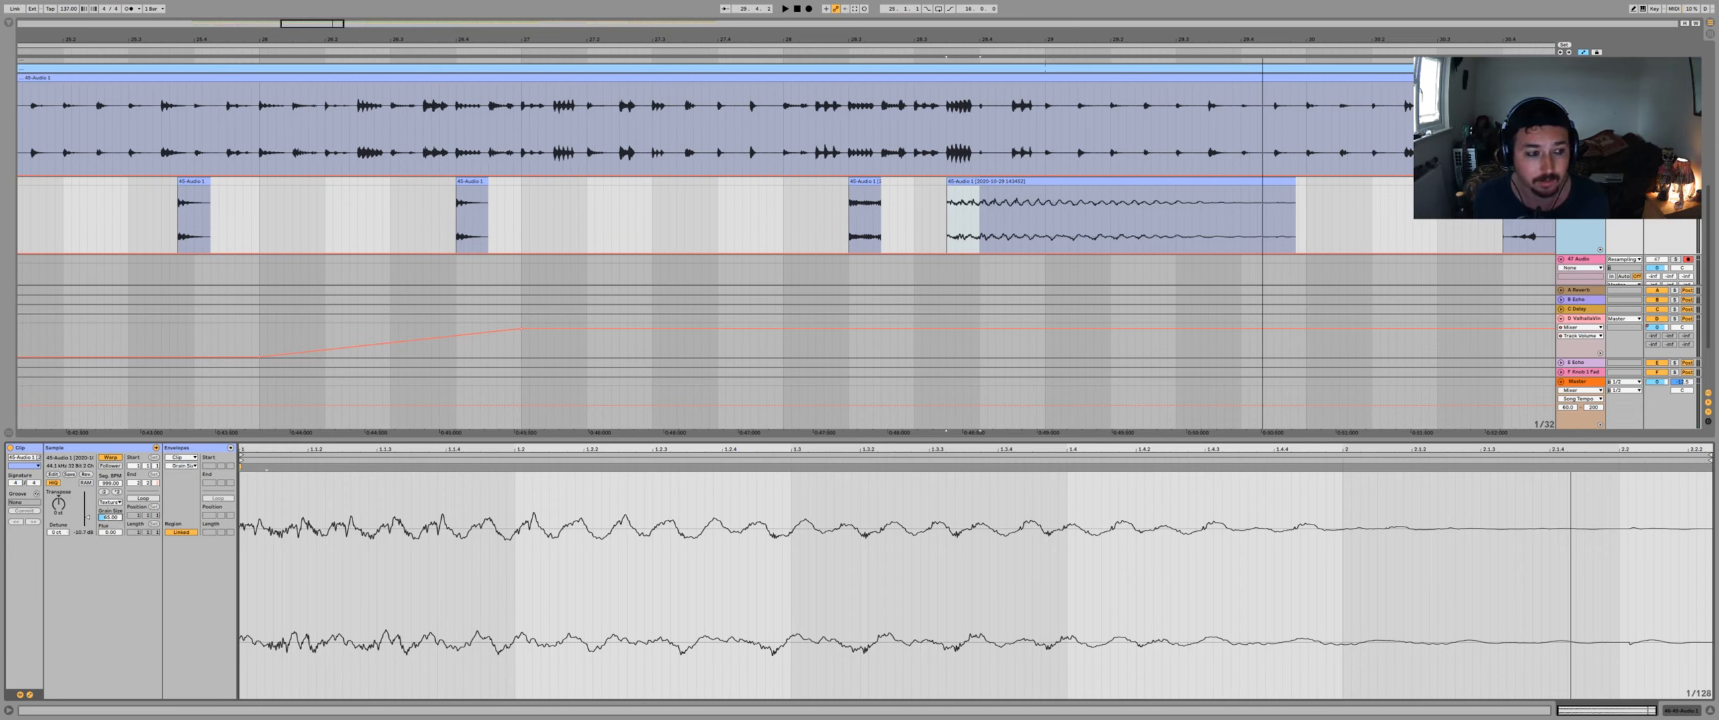
key("space")
- Adjust the Texture grain size of the stretched piece, comparing different sizes during playback
left_click_drag(110, 517, 110, 463)
key("space")
key("space")
key("space")
key("space")
left_click_drag(110, 517, 110, 558)
key("space")
key("space")
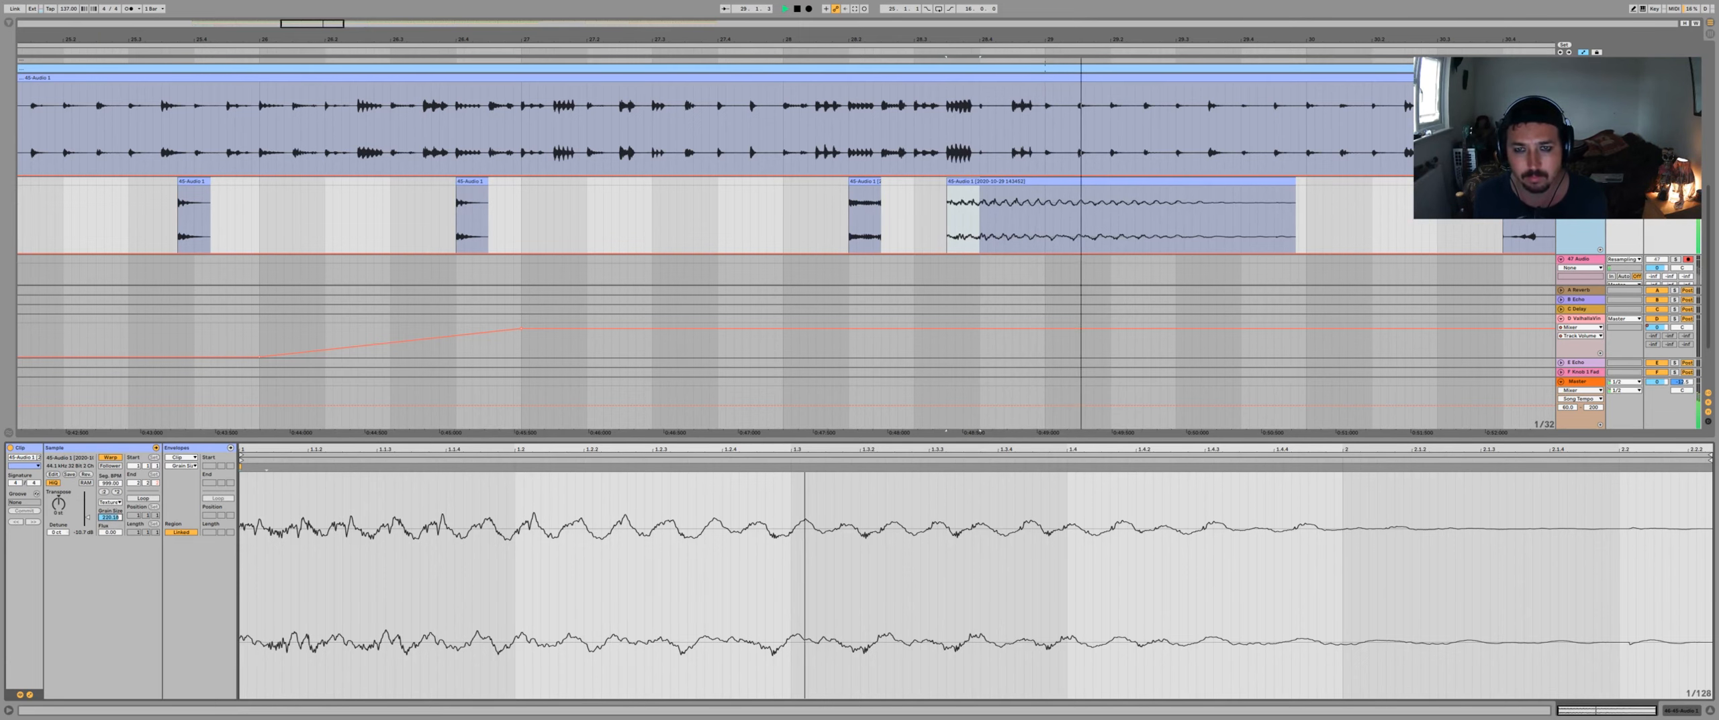
key("space")
key("space")
key("space")
key("space")
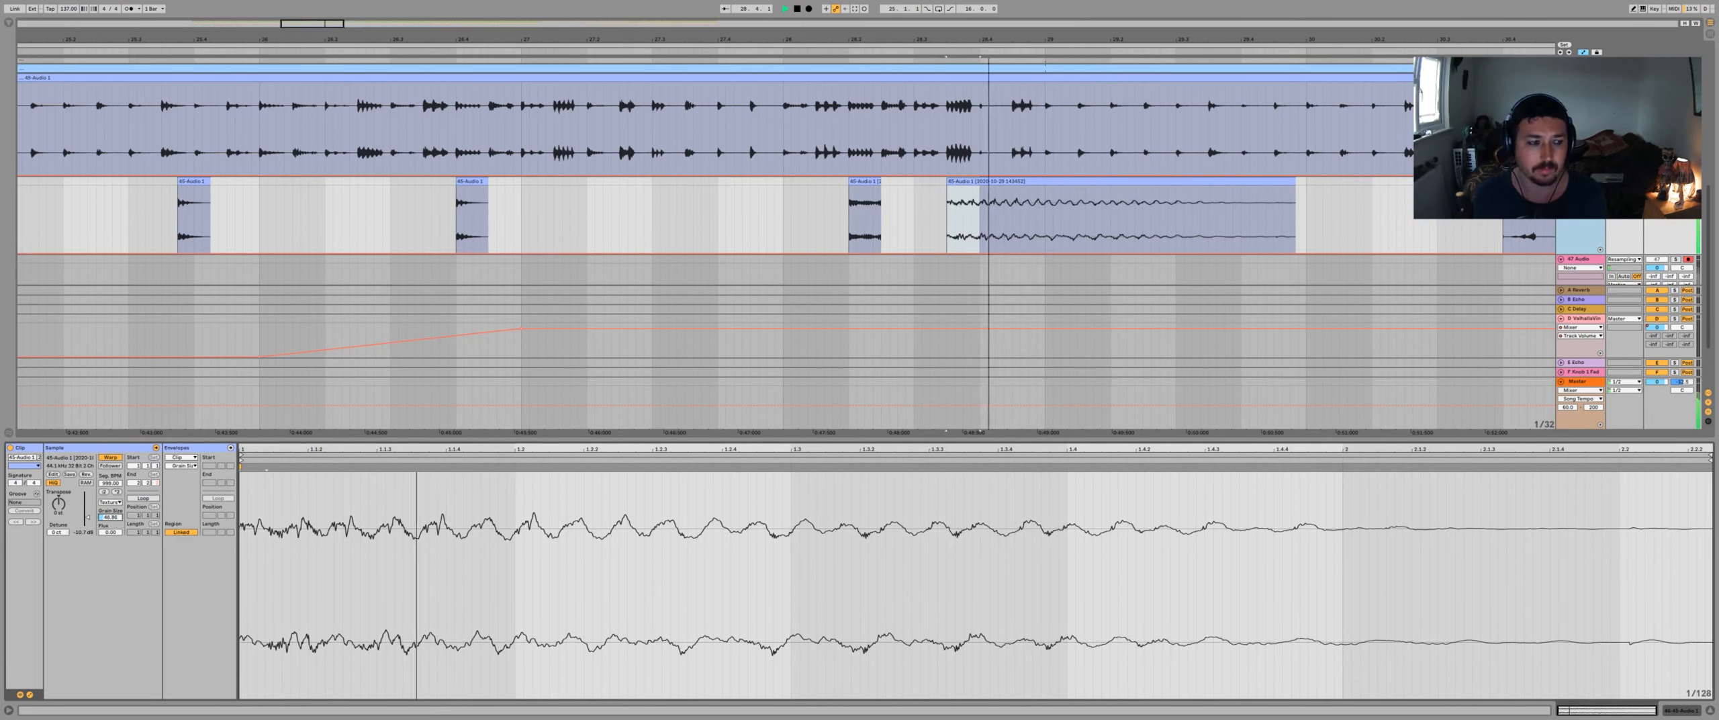
key("space")
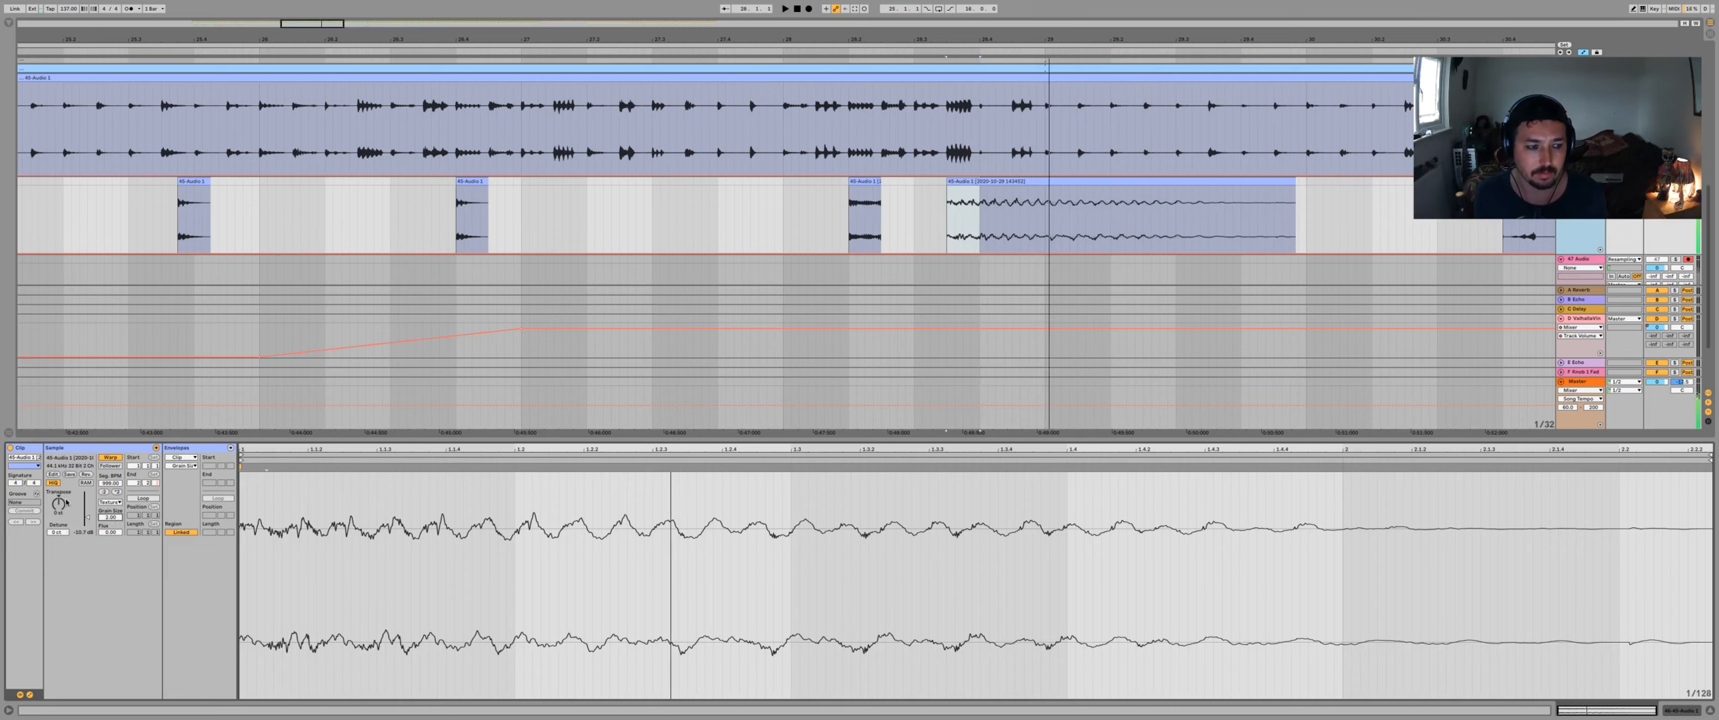
- Adjust the transposition of the stretched Texture piece, replaying it to compare pitches
key("space")
key("space")
key("space")
key("space")
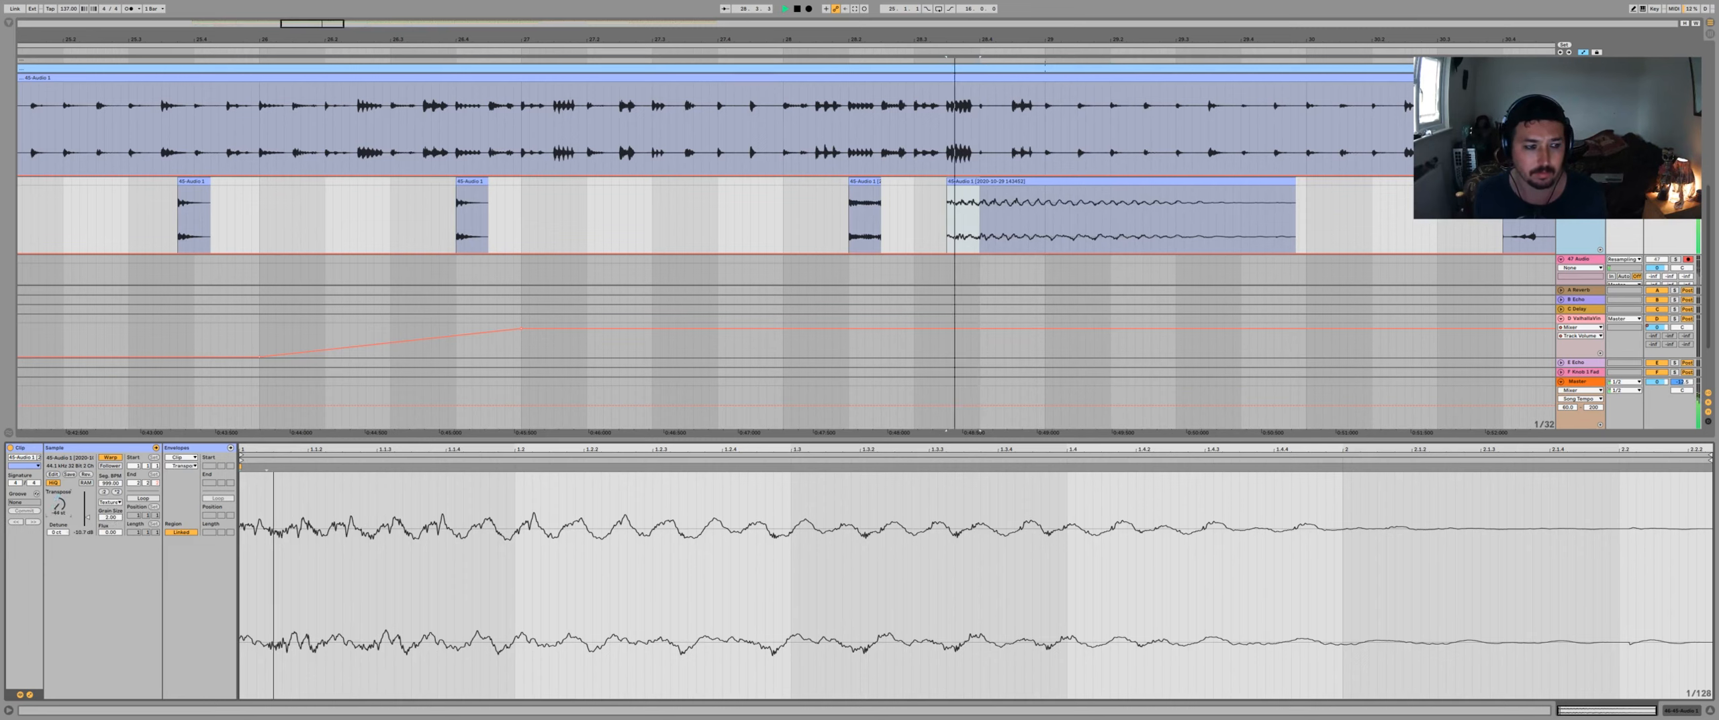
left_click_drag(58, 503, 63, 544)
key("space")
key("space")
key("space")
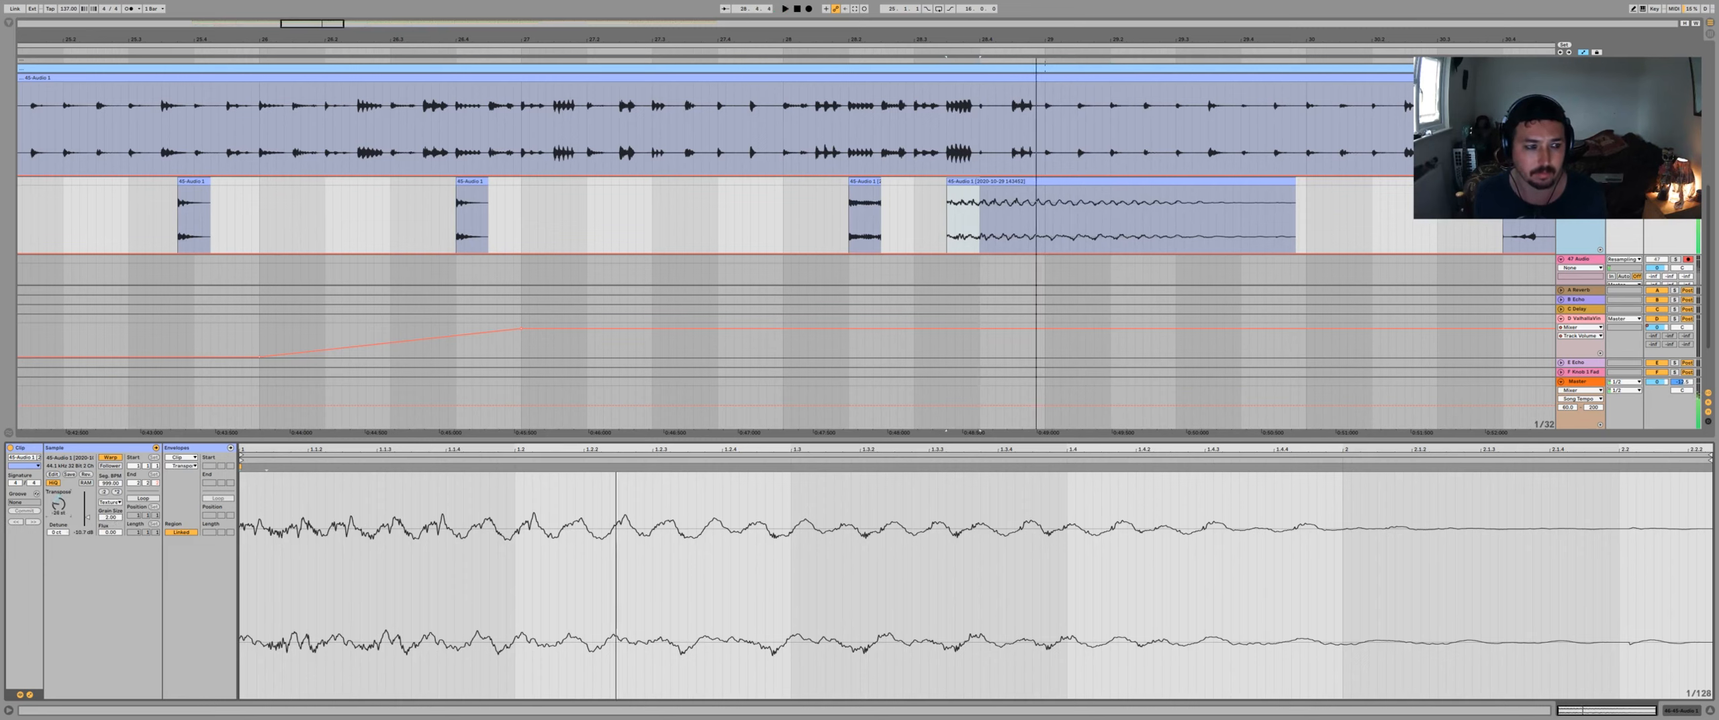
key("space")
key("space")
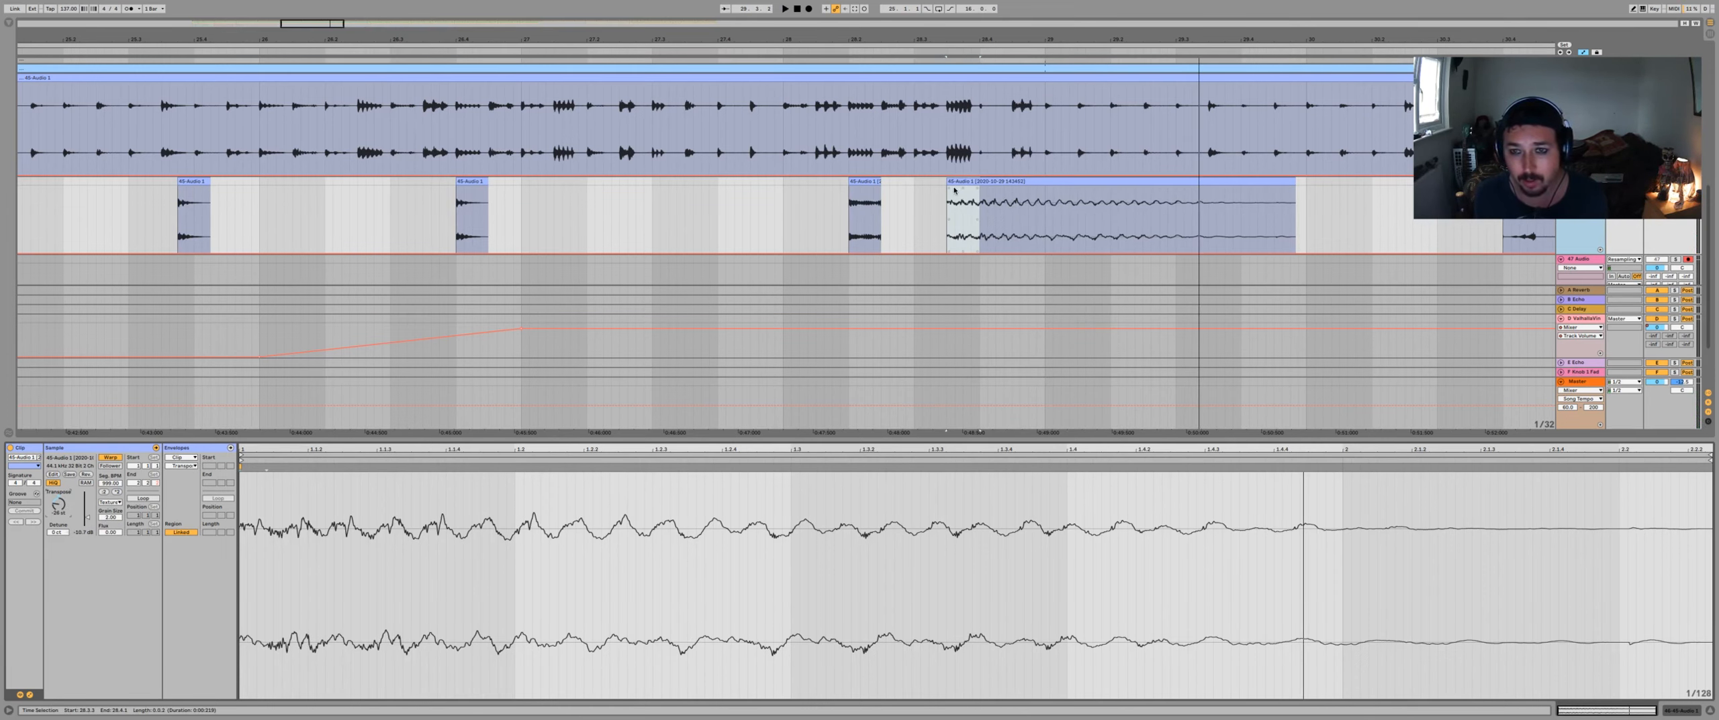
- Hide the automation and give the stretched piece a long, curved fade-in, checking it in playback
key("a")
mouse_move(948, 188)
left_mouse_down()
mouse_move(1131, 222)
mouse_move(1037, 241)
left_mouse_up()
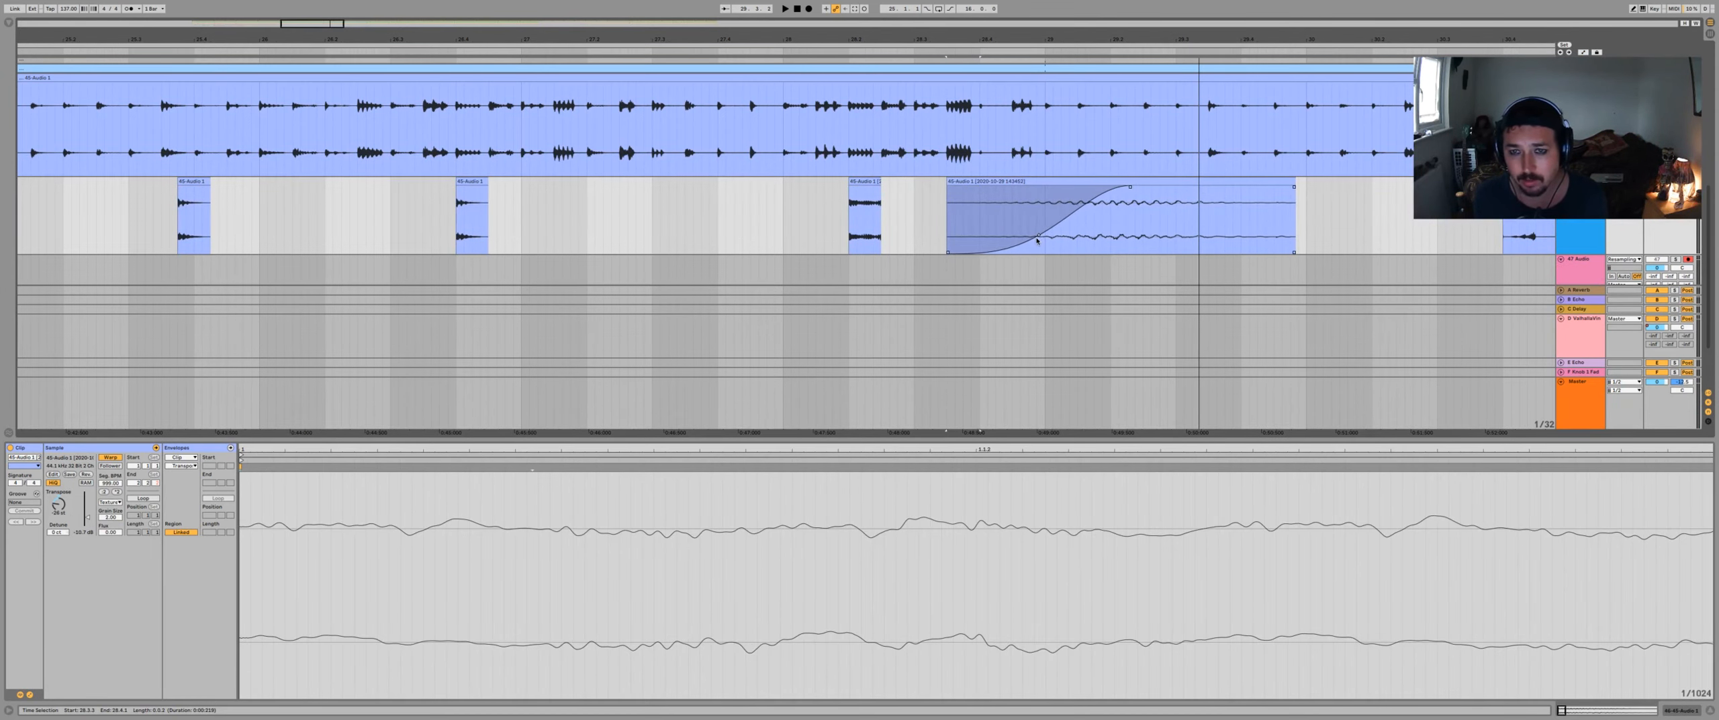
key("space")
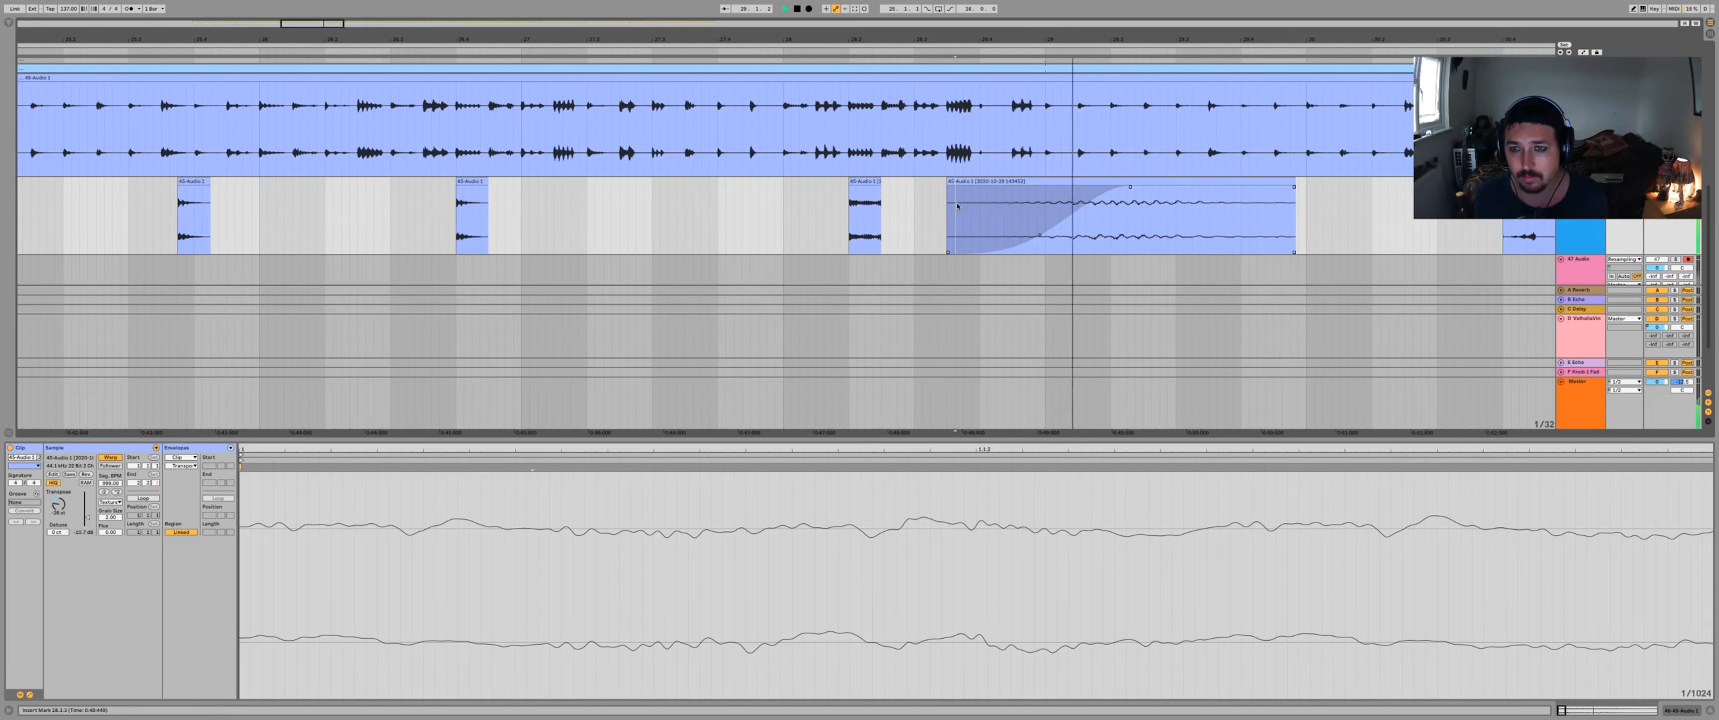
key("space")
- Cut off the tail of the faded piece and adjust its end to 29.3
left_click_drag(1167, 208, 1380, 220)
key("Delete")
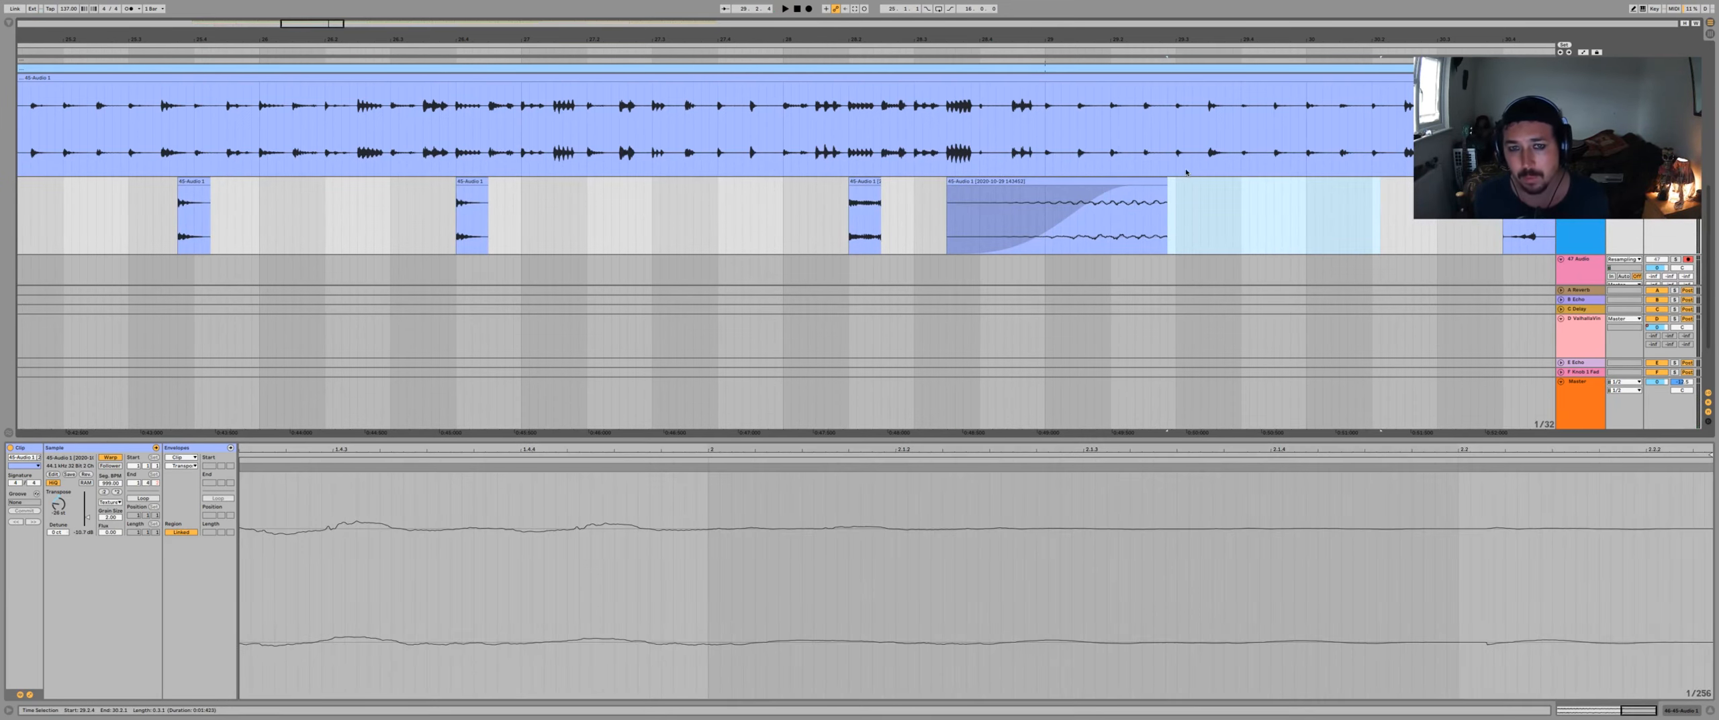
left_click_drag(1163, 180, 1169, 180)
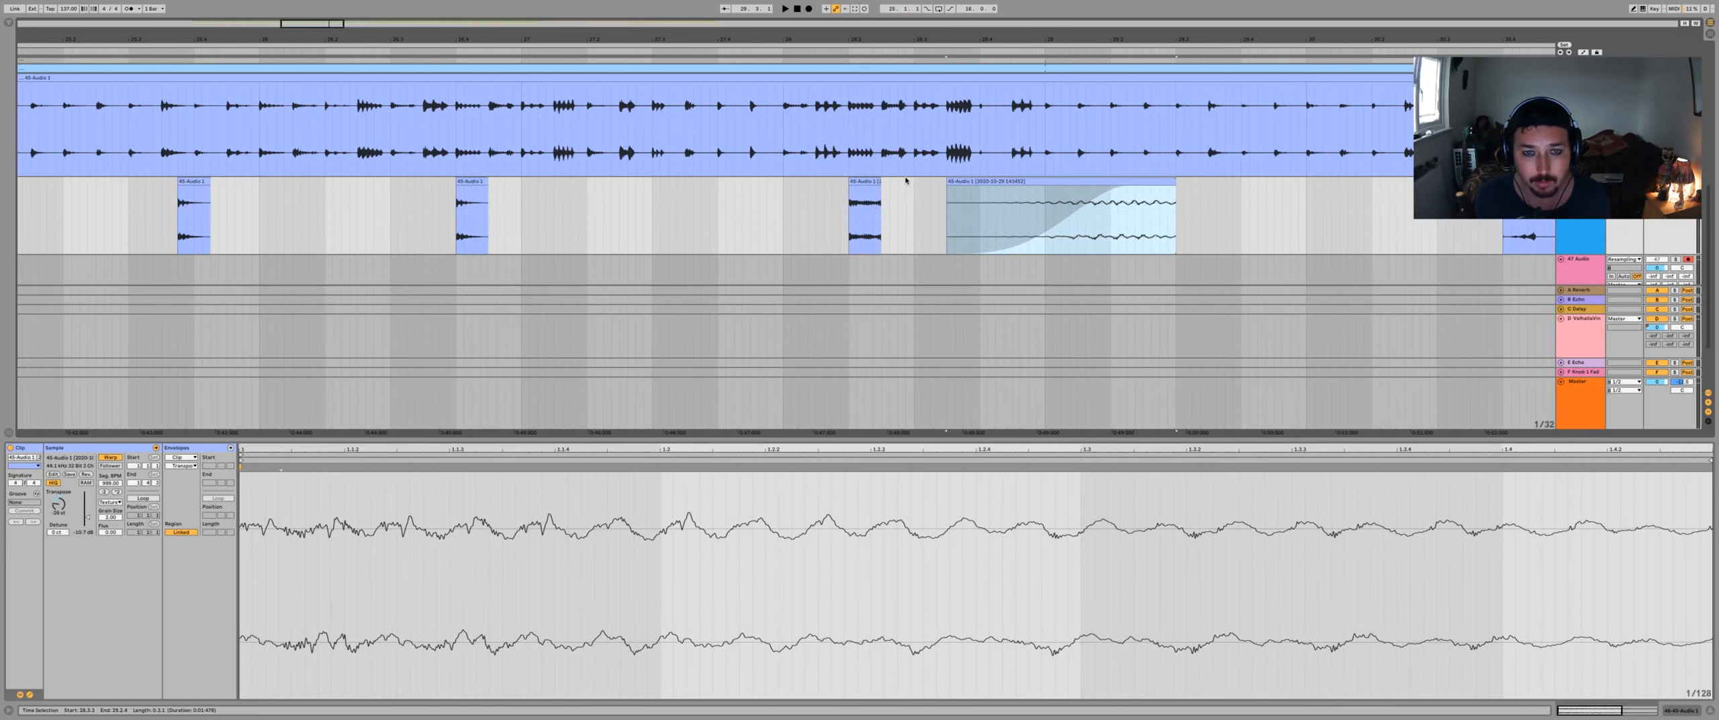
- Play the half slice at 28.2, stretch it by transposing it down unwarped, and turn Warp back on
left_click(873, 181)
key("space")
key("space")
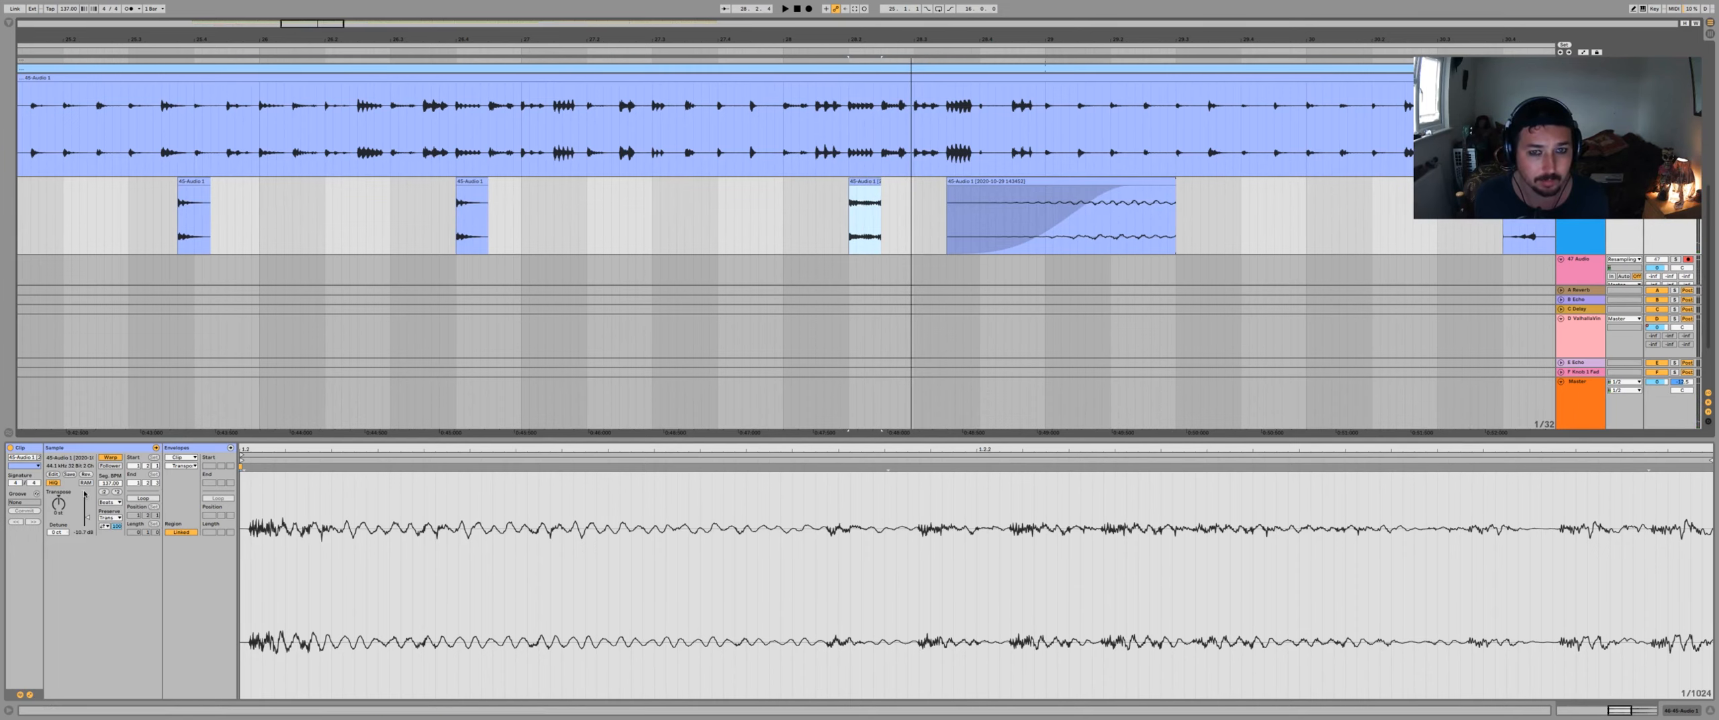
left_click(59, 503)
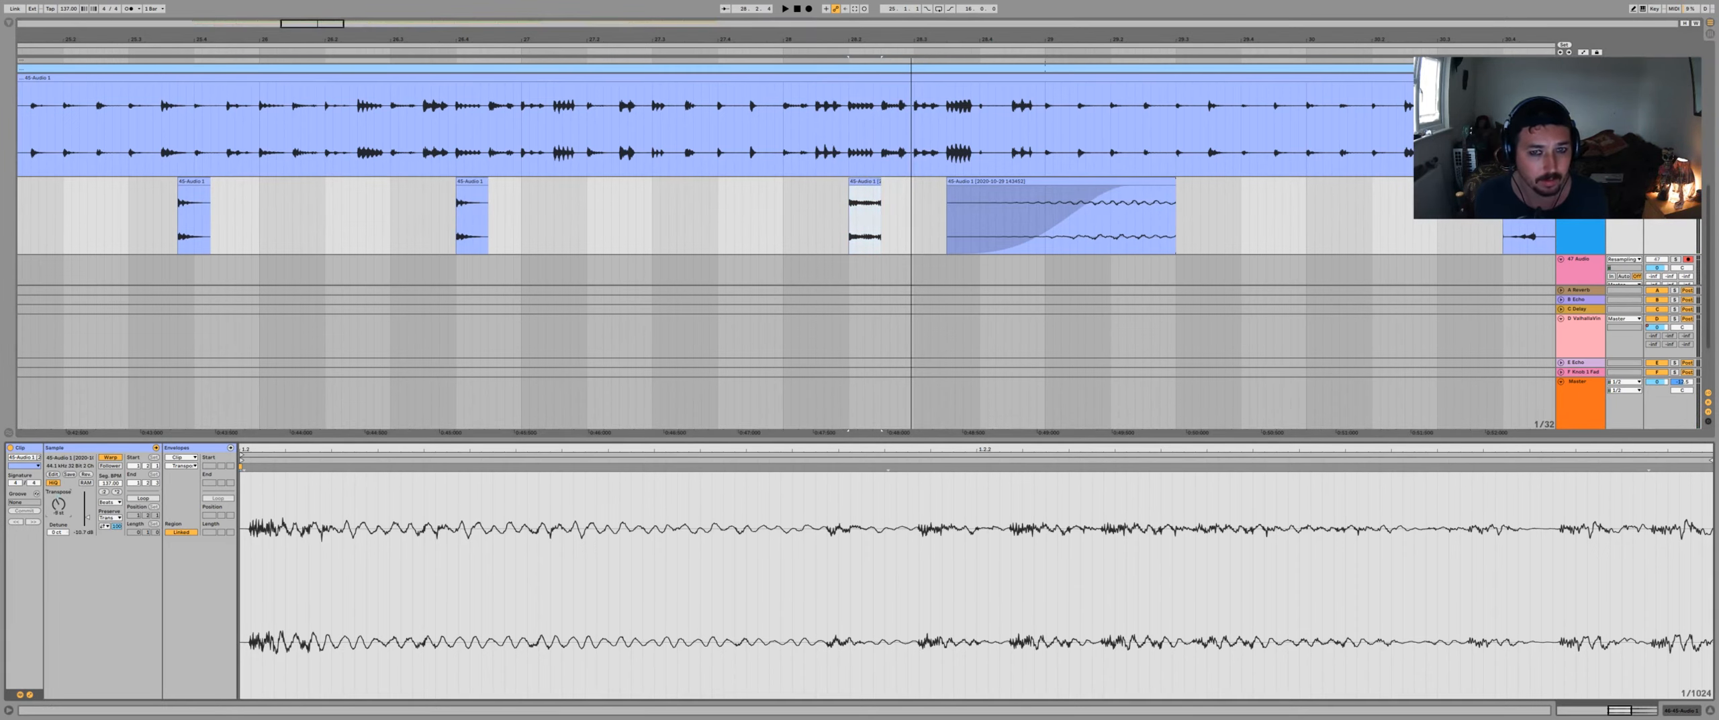
left_click(110, 458)
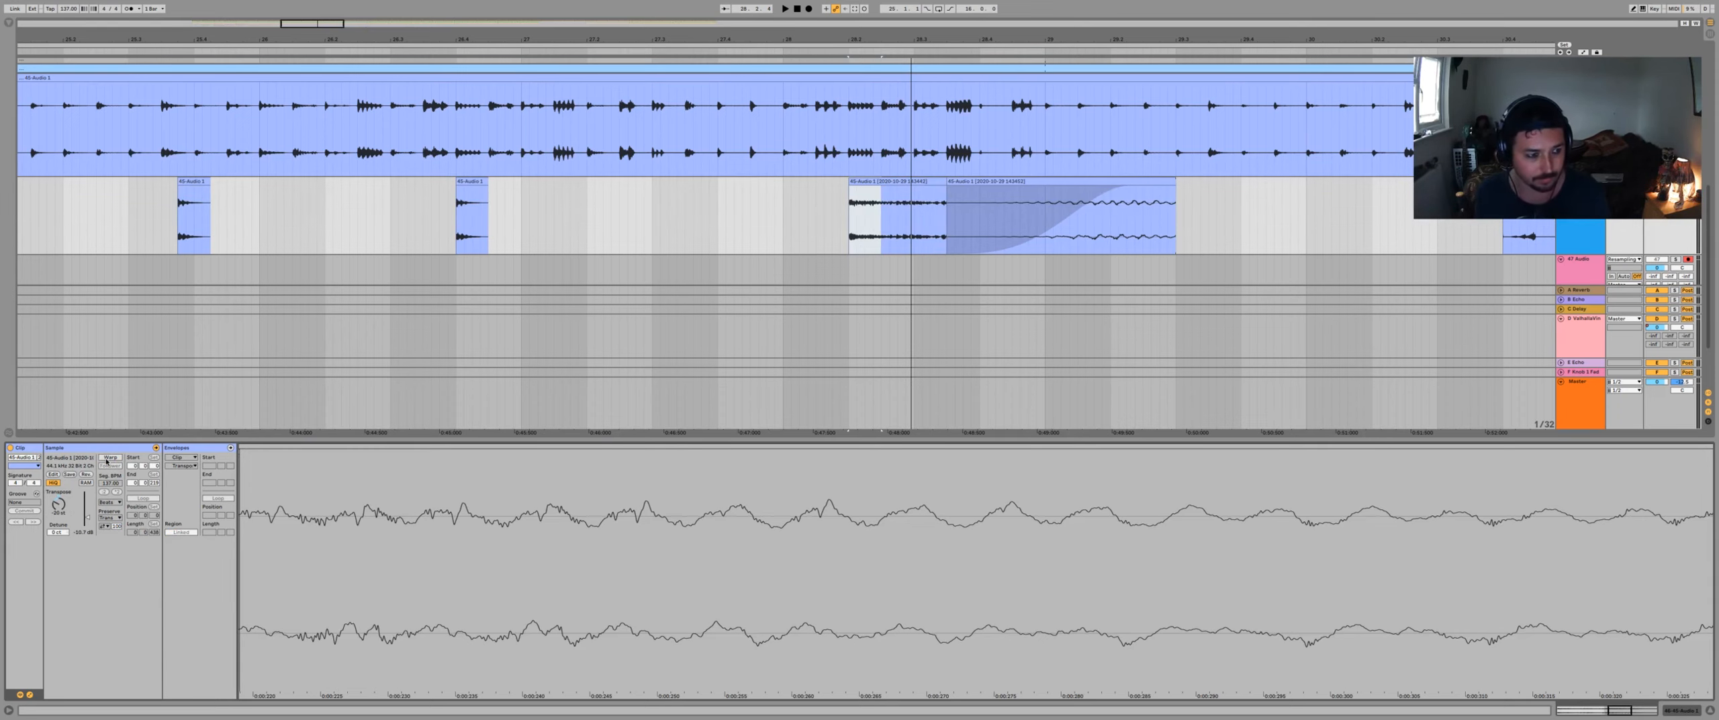
left_click(106, 461)
key("Return")
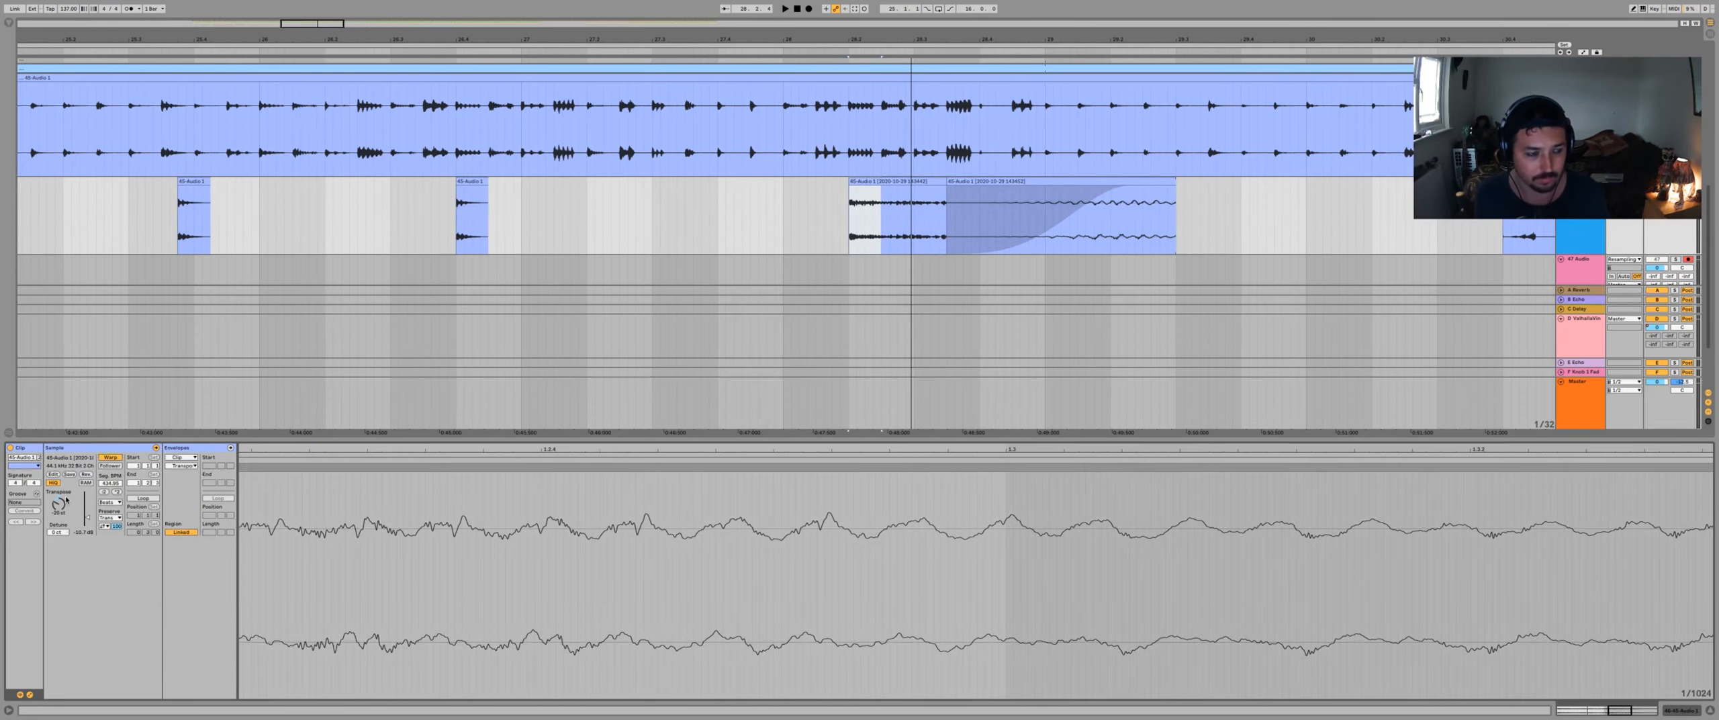
- Change the transposition of the stretched piece at 28.2 while playing it into the faded piece
key("space")
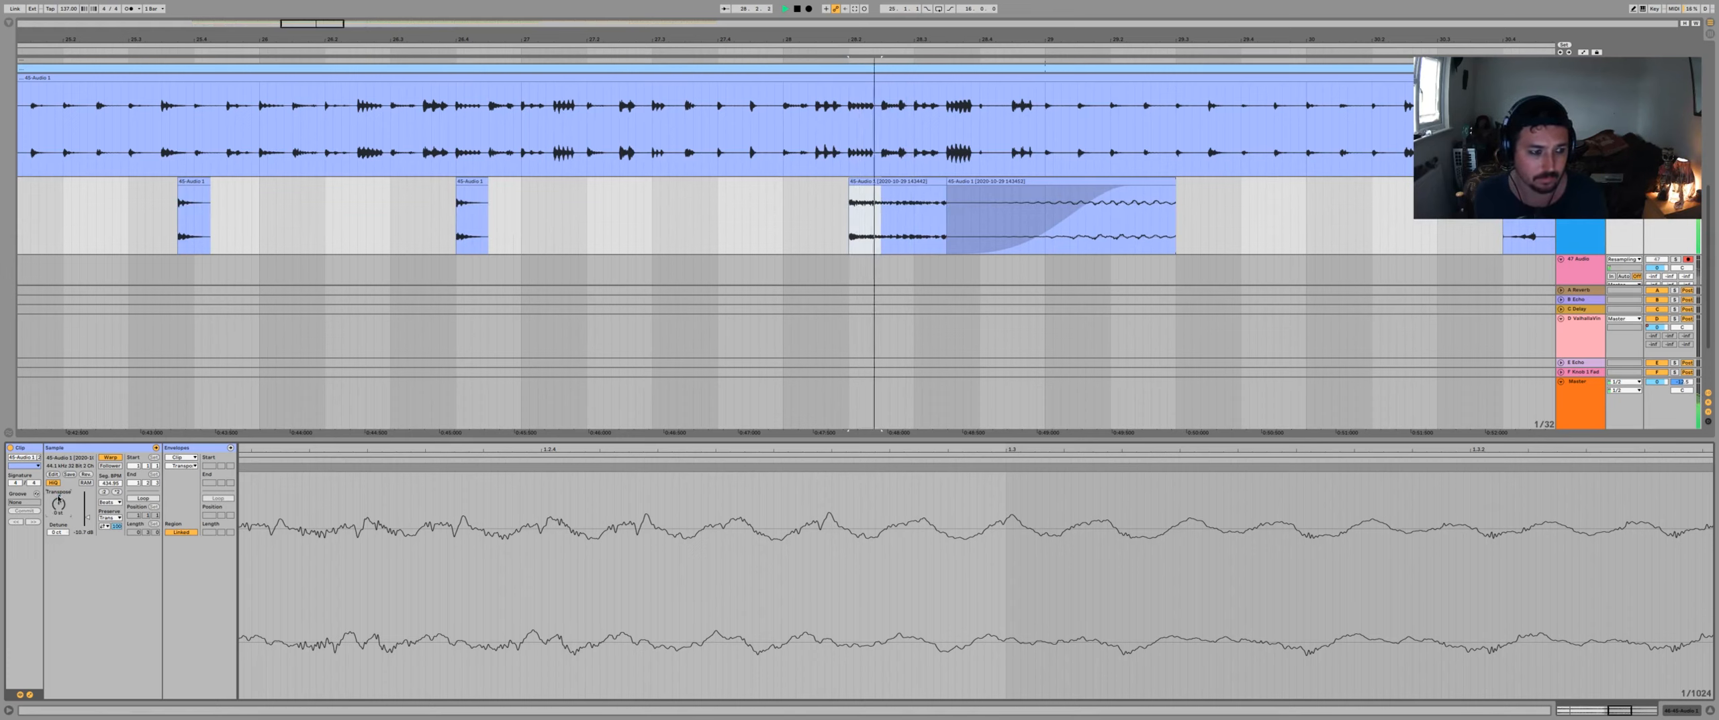
left_click_drag(60, 506, 61, 470)
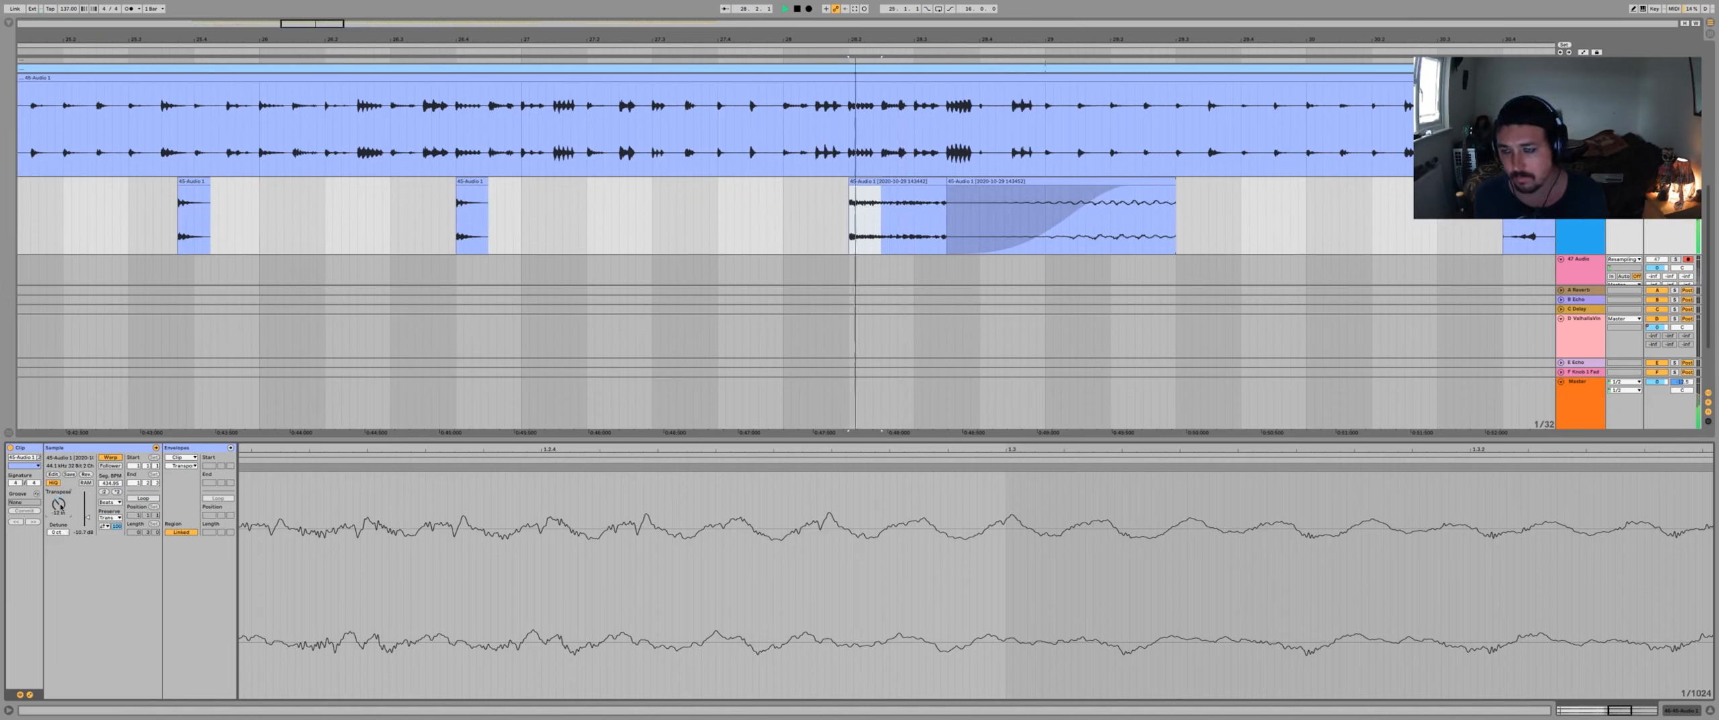
key("space")
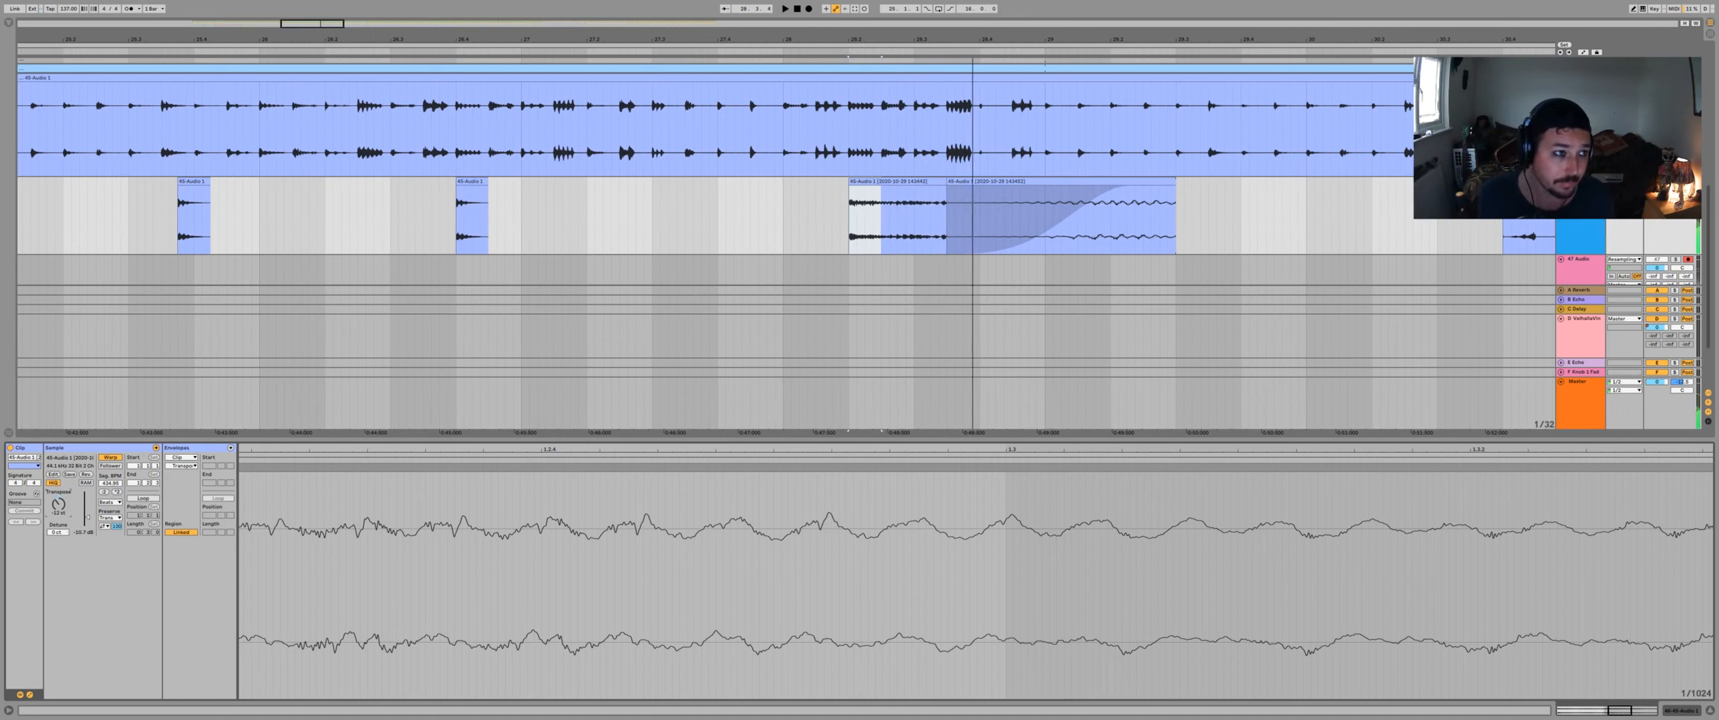
- Insert a new empty audio track below the existing audio tracks
key("ctrl+t")
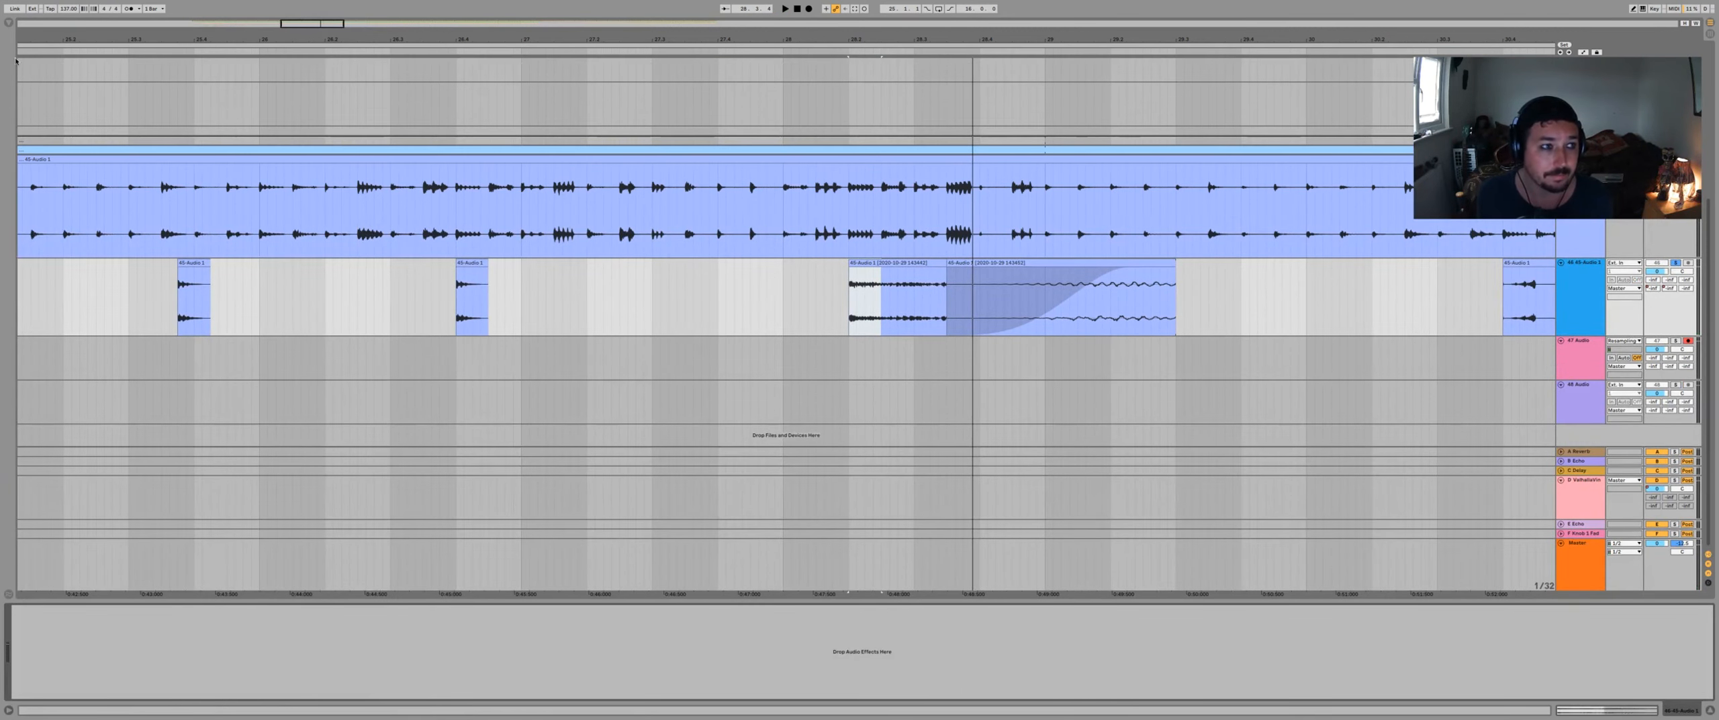
- Add an Auto Filter to the slices track and show its frequency automation in the arrangement
left_click(7, 23)
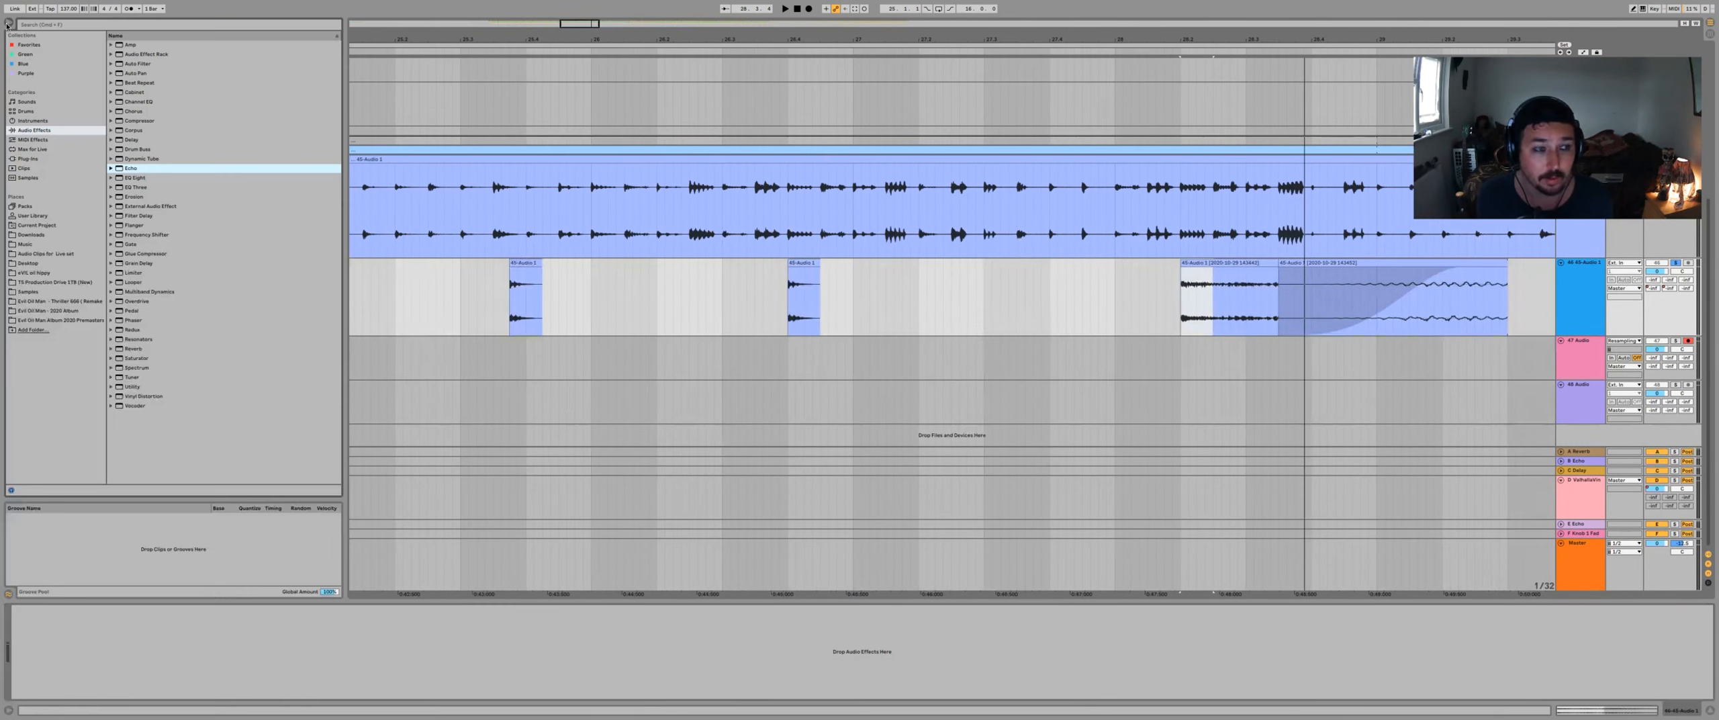
left_click(150, 64)
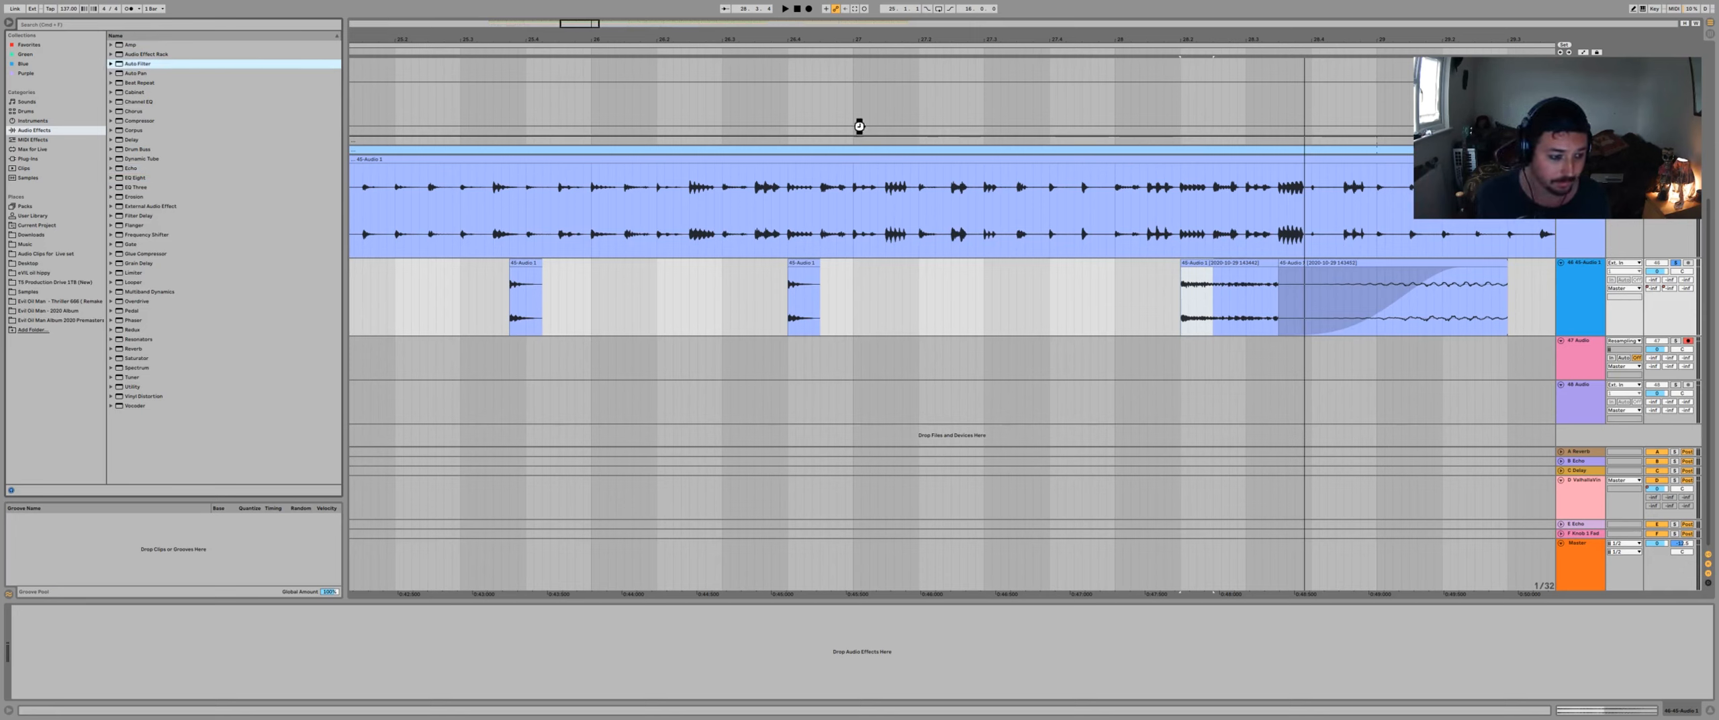
left_click_drag(465, 80, 1520, 282)
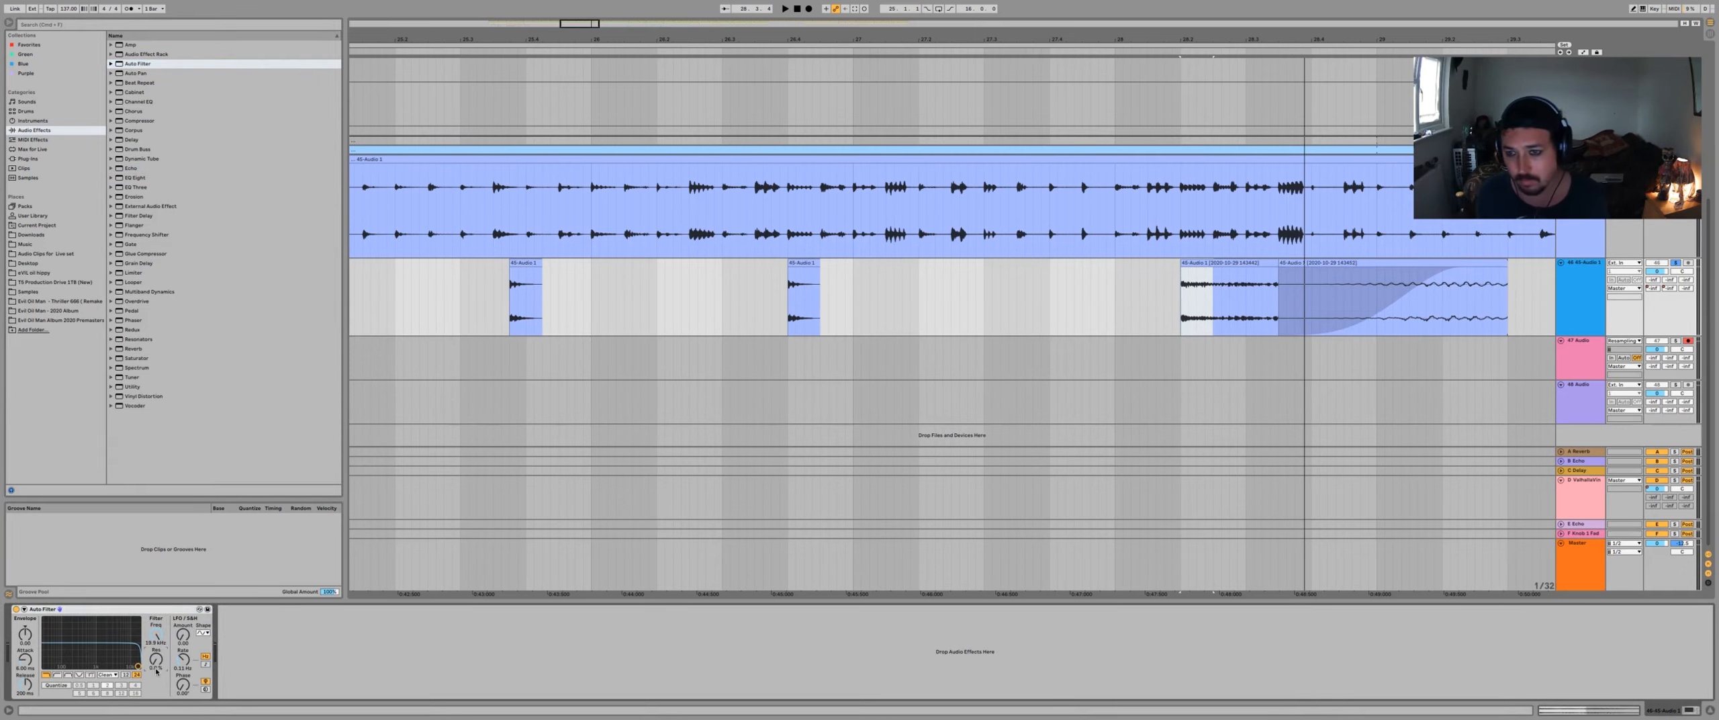
key("a")
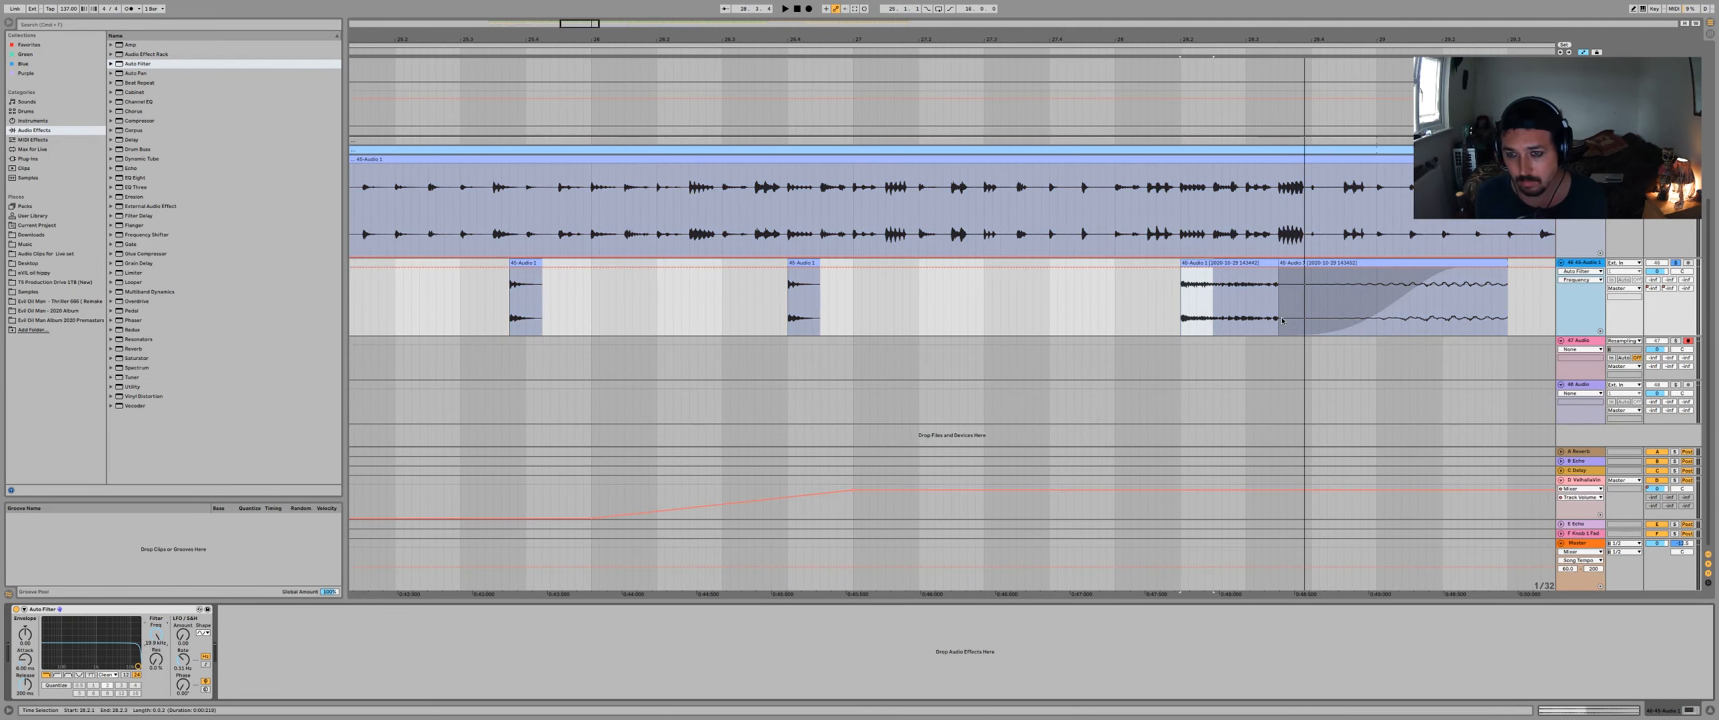
- Lower the filter frequency automation, draw an opening and closing sweep over the half slice at 28.2, and play it
left_click(1275, 292)
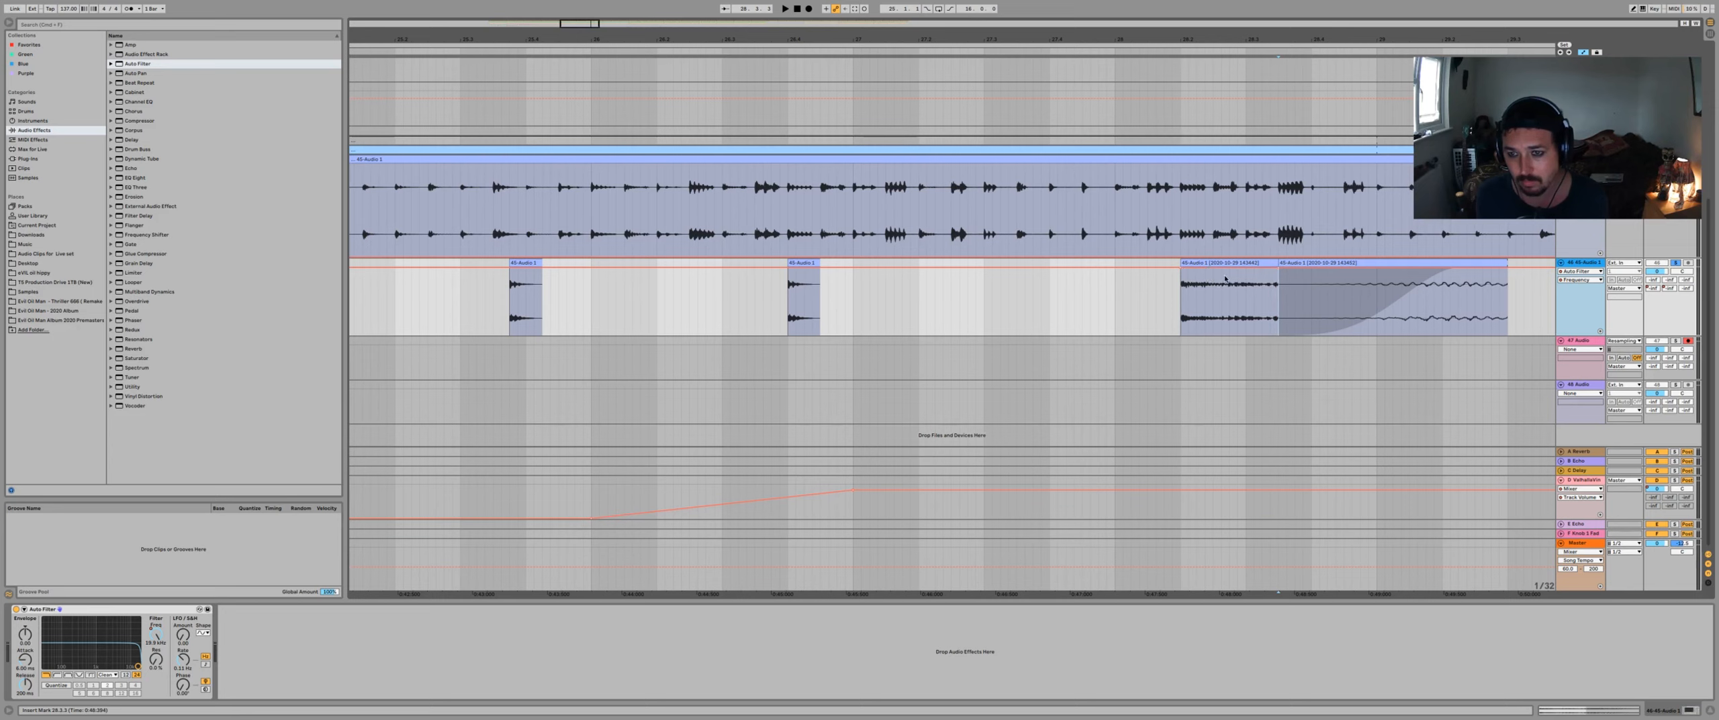
left_click_drag(1224, 277, 1223, 333)
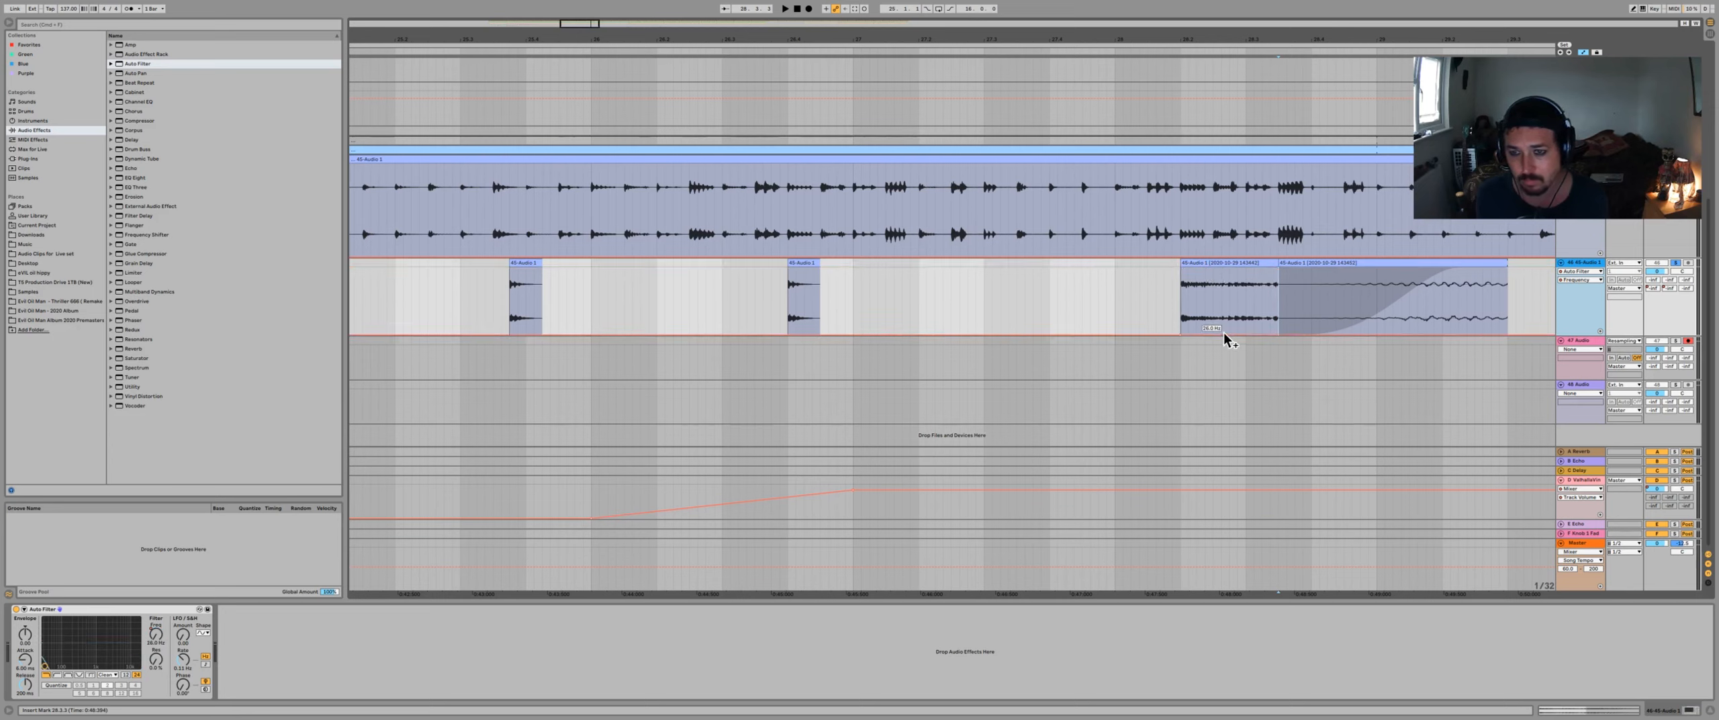
left_click(1229, 271)
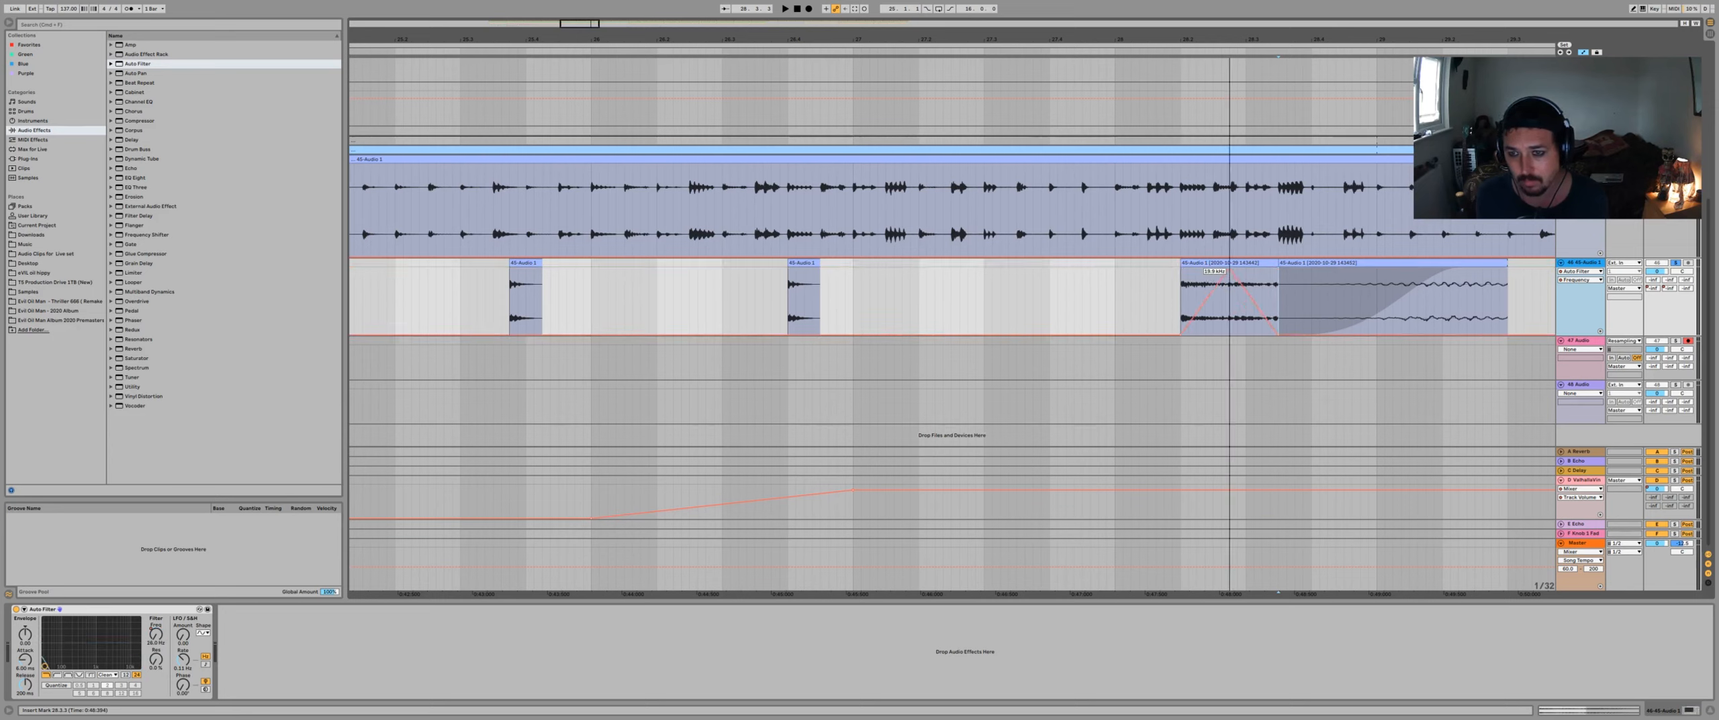
left_click(1174, 292)
key("space")
key("space")
- Open the filter frequency over the faded piece and before 28.2, close it at the faded piece's end, and play the sweep
left_click_drag(1294, 332, 1294, 269)
left_click_drag(1164, 334, 1180, 267)
key("space")
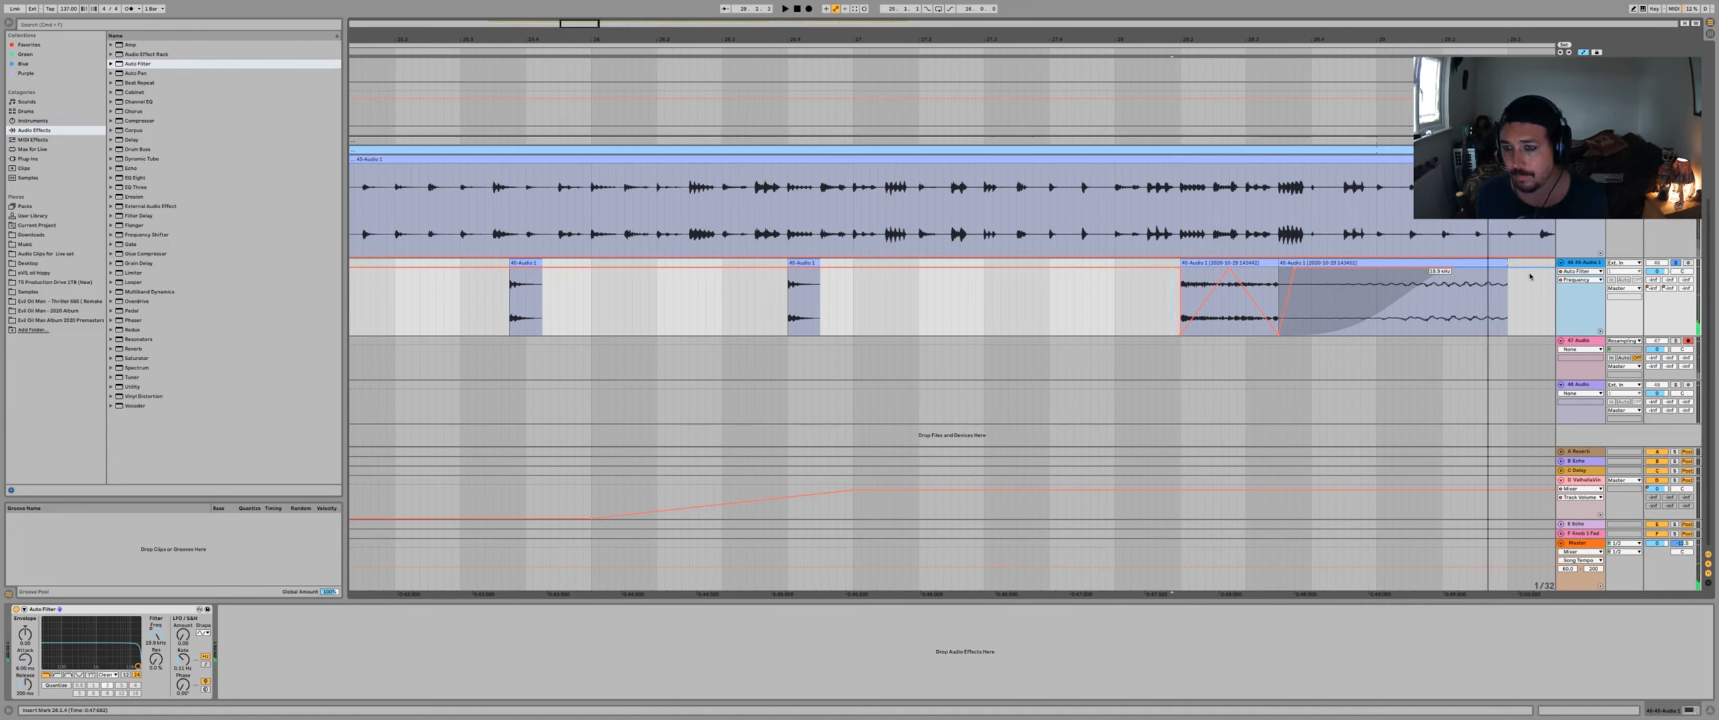
left_click_drag(1506, 269, 1507, 337)
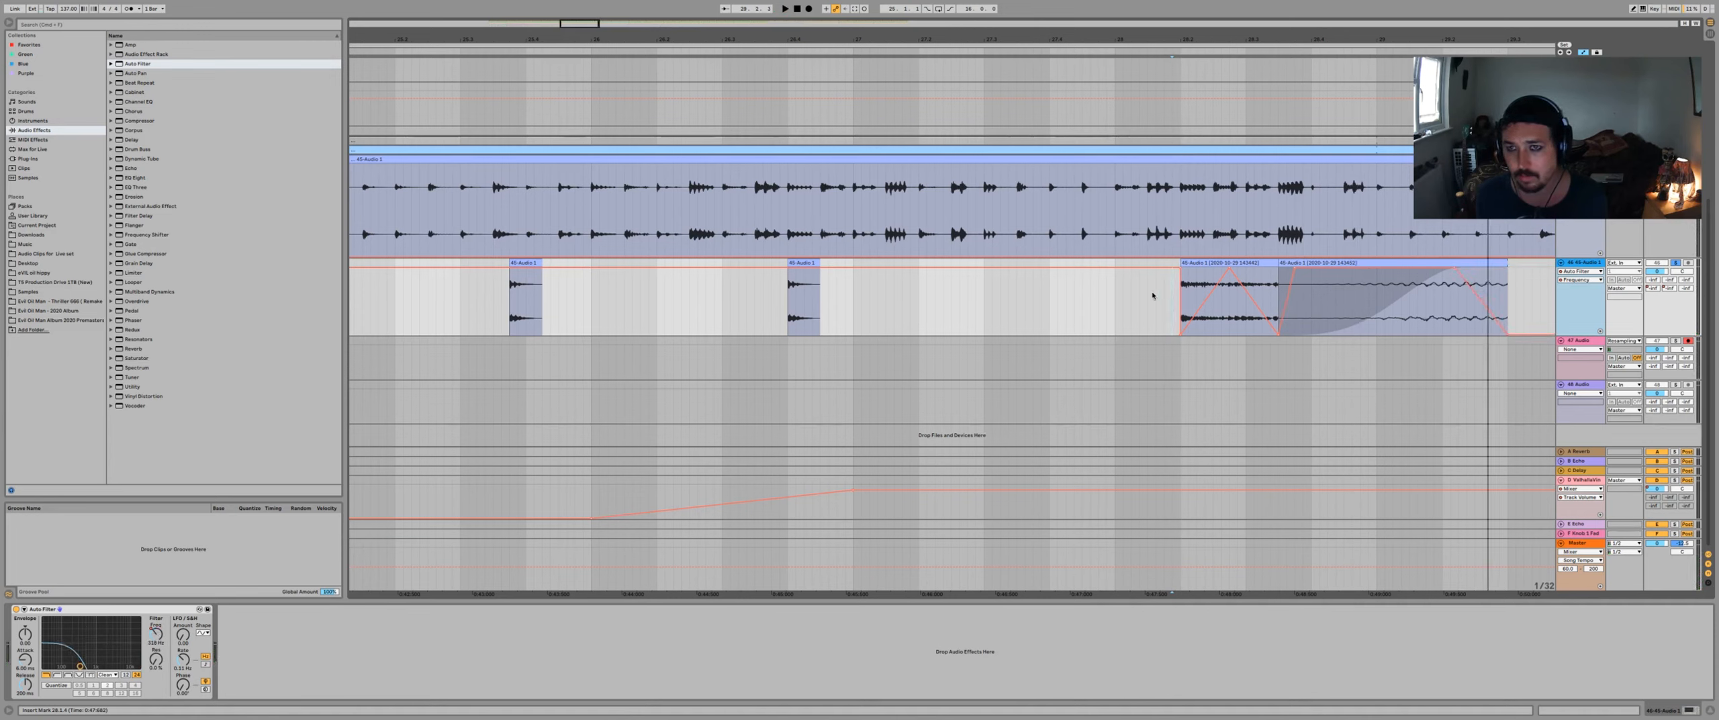
key("space")
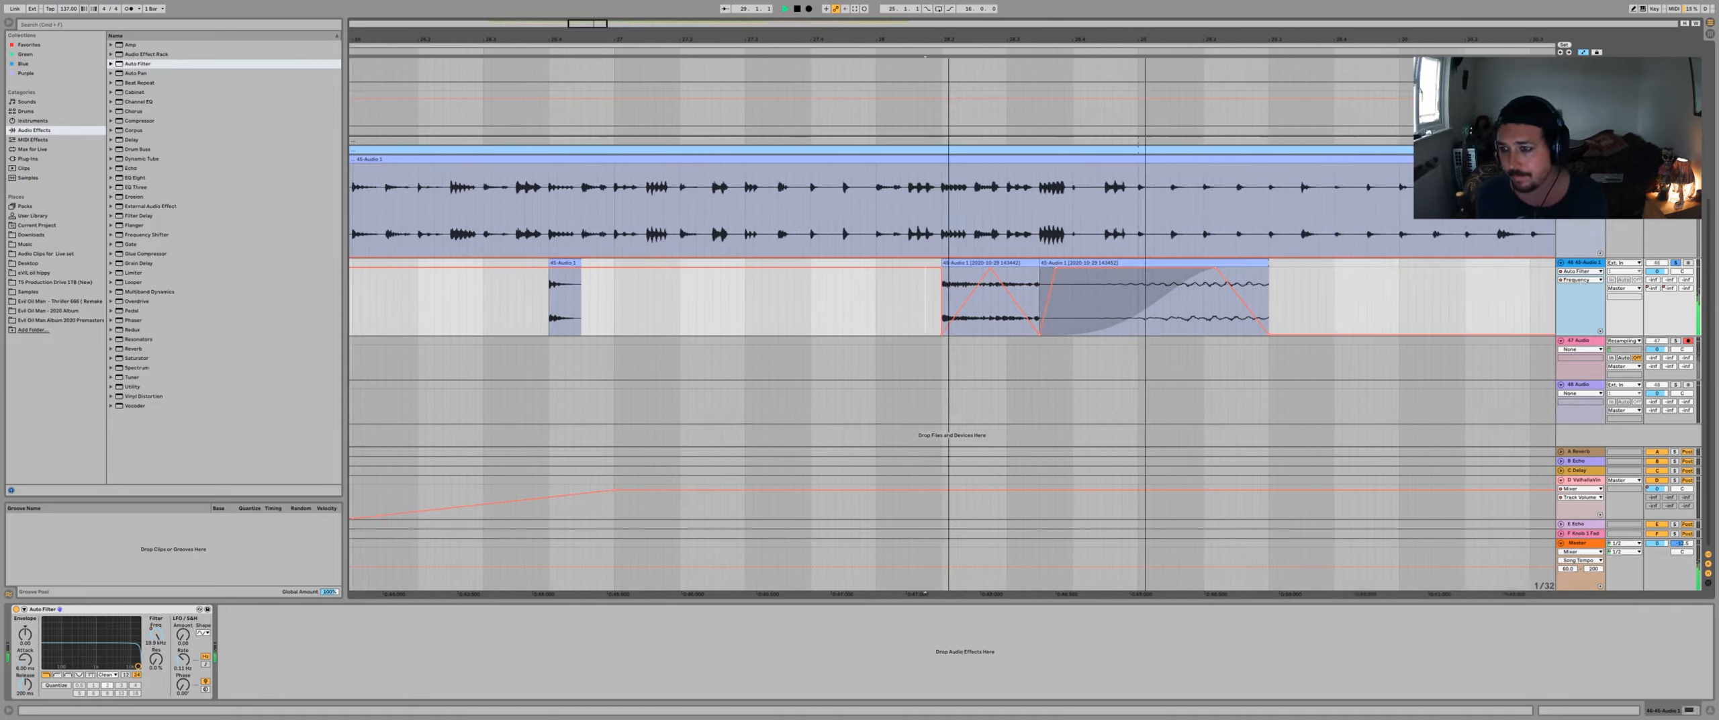
- Play the filtered fill in context and separate the other slices onto their own track below it
key("minus")
key("minus")
key("minus")
key("space")
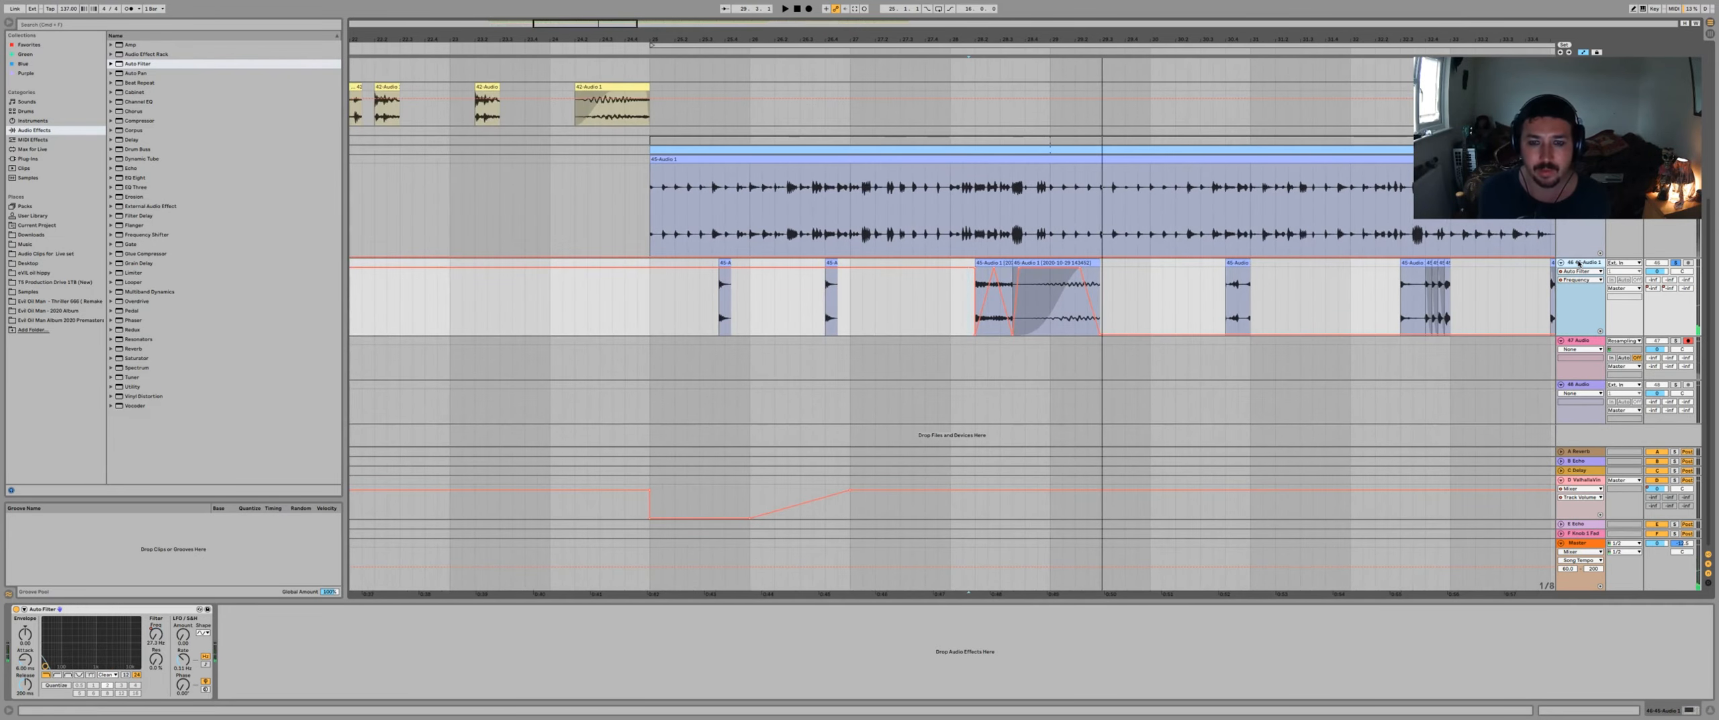
left_click_drag(1330, 40, 907, 42)
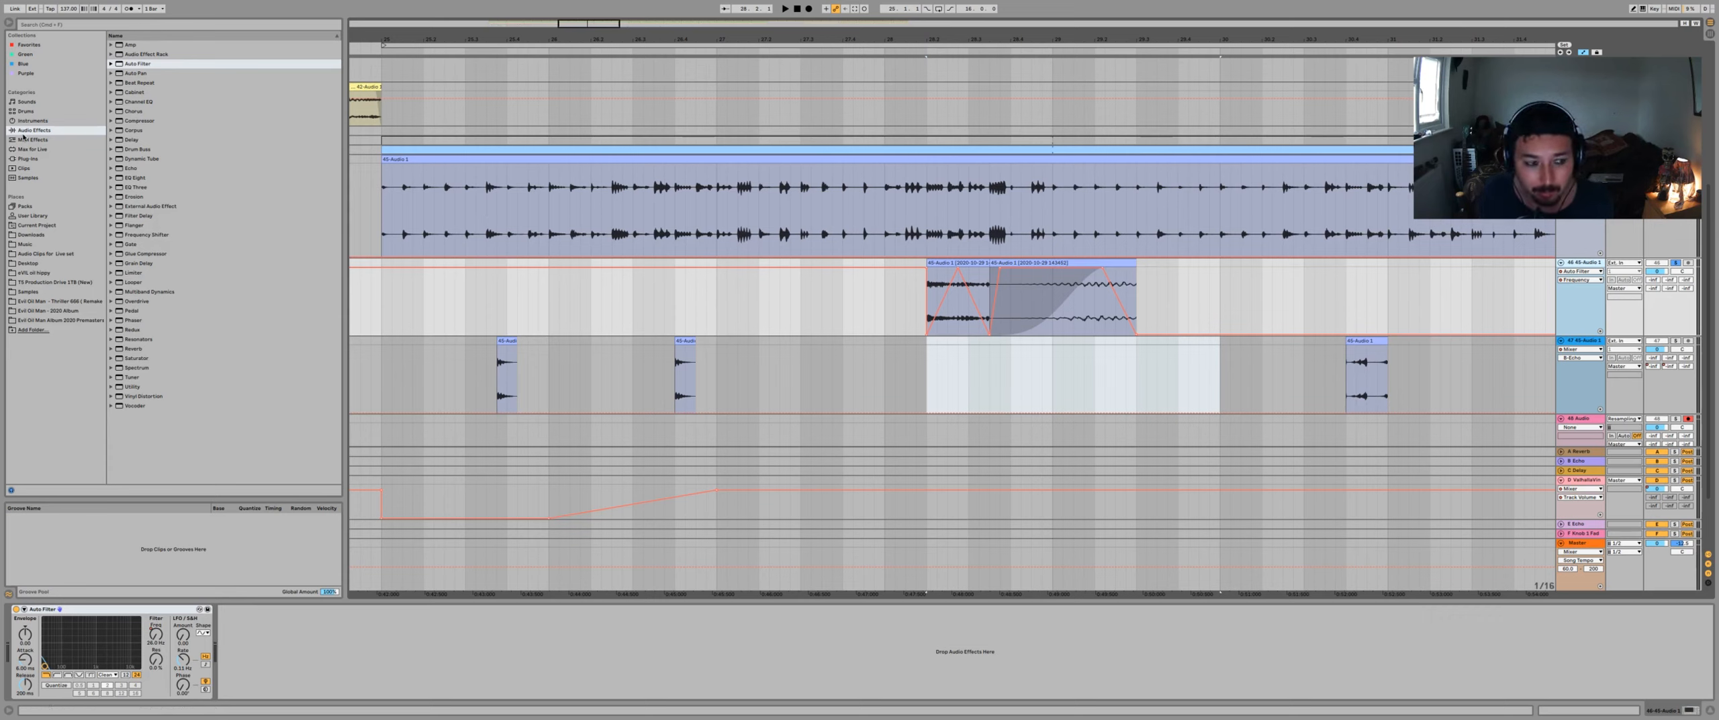
- Insert an Amp before the Auto Filter on the fill's track and play the result
left_click_drag(128, 47, 2, 370)
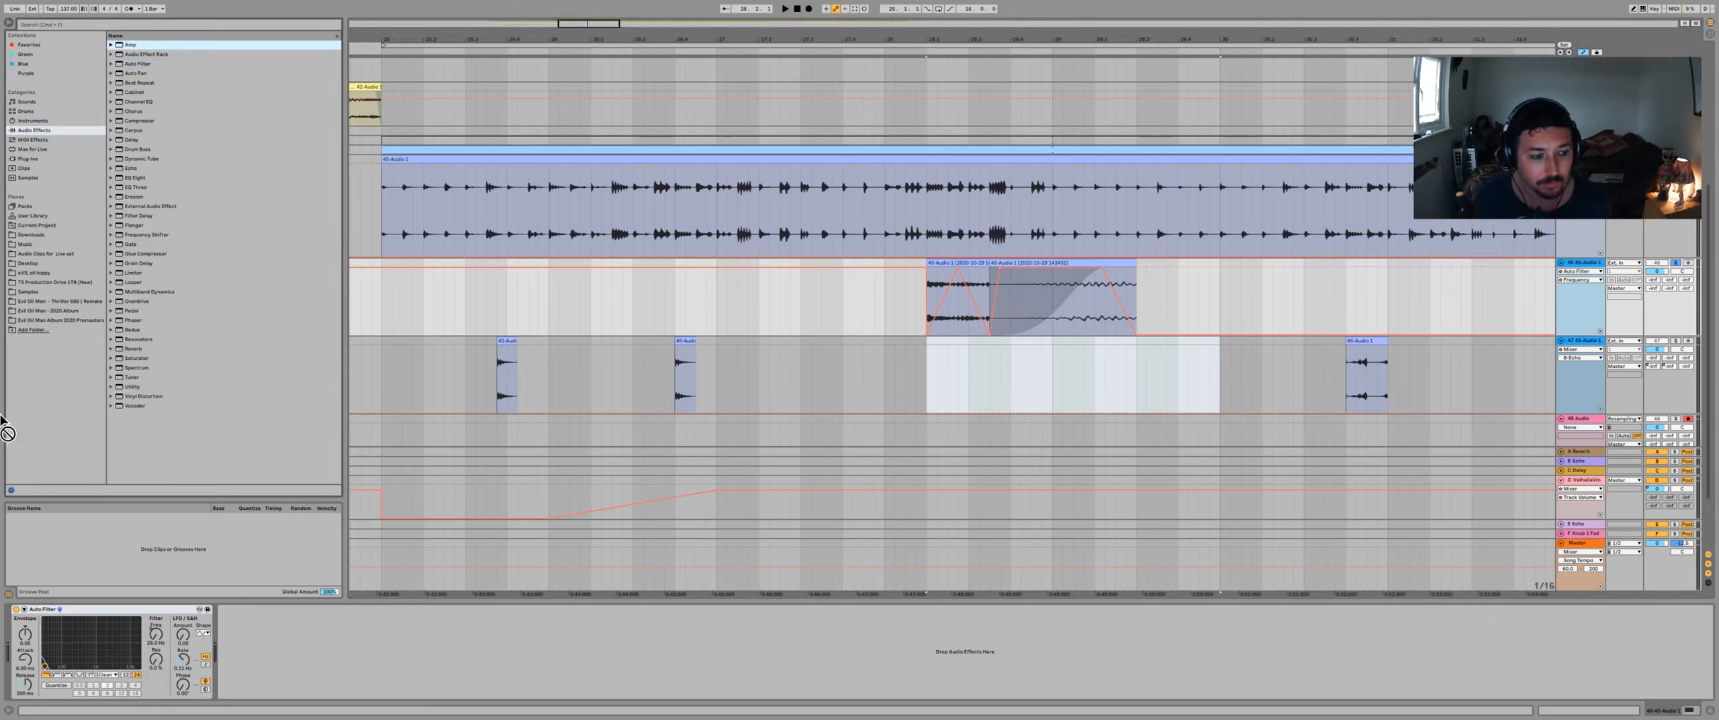
left_click_drag(37, 595, 13, 655)
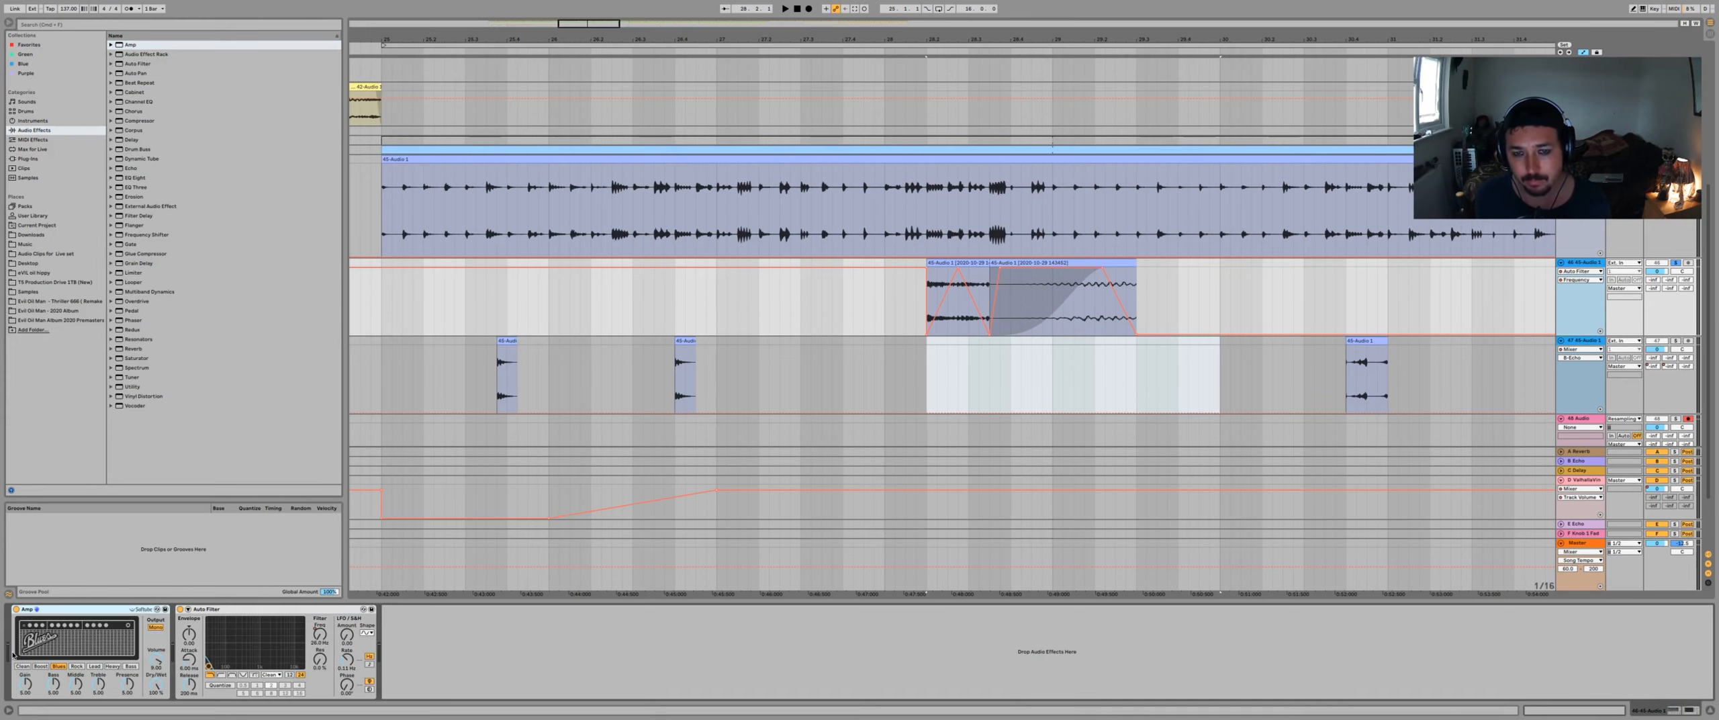
left_click(896, 315)
key("space")
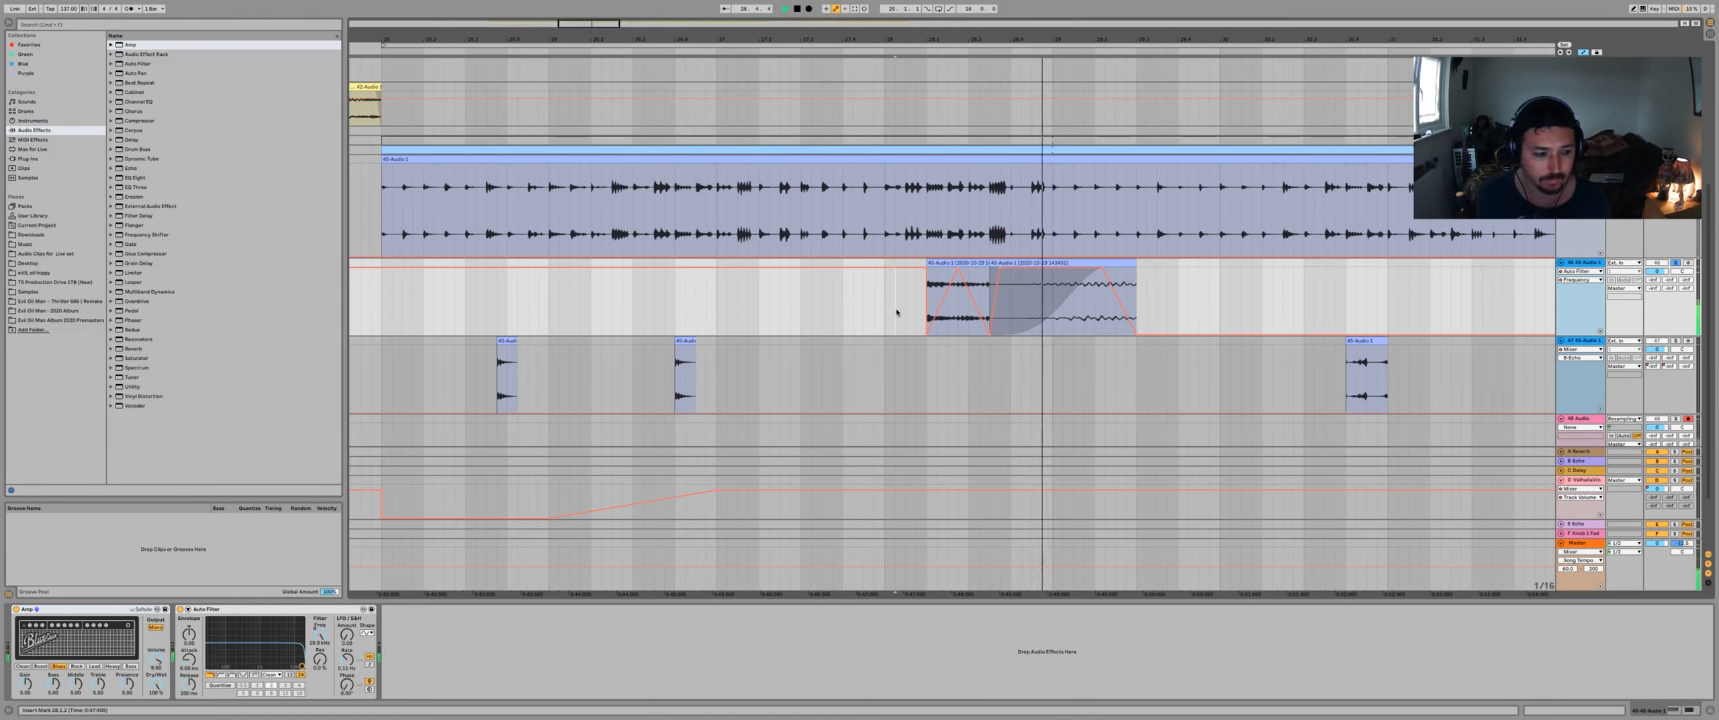
- Replay the amplified fill from just before its start and raise the send level on its track
left_click(918, 314)
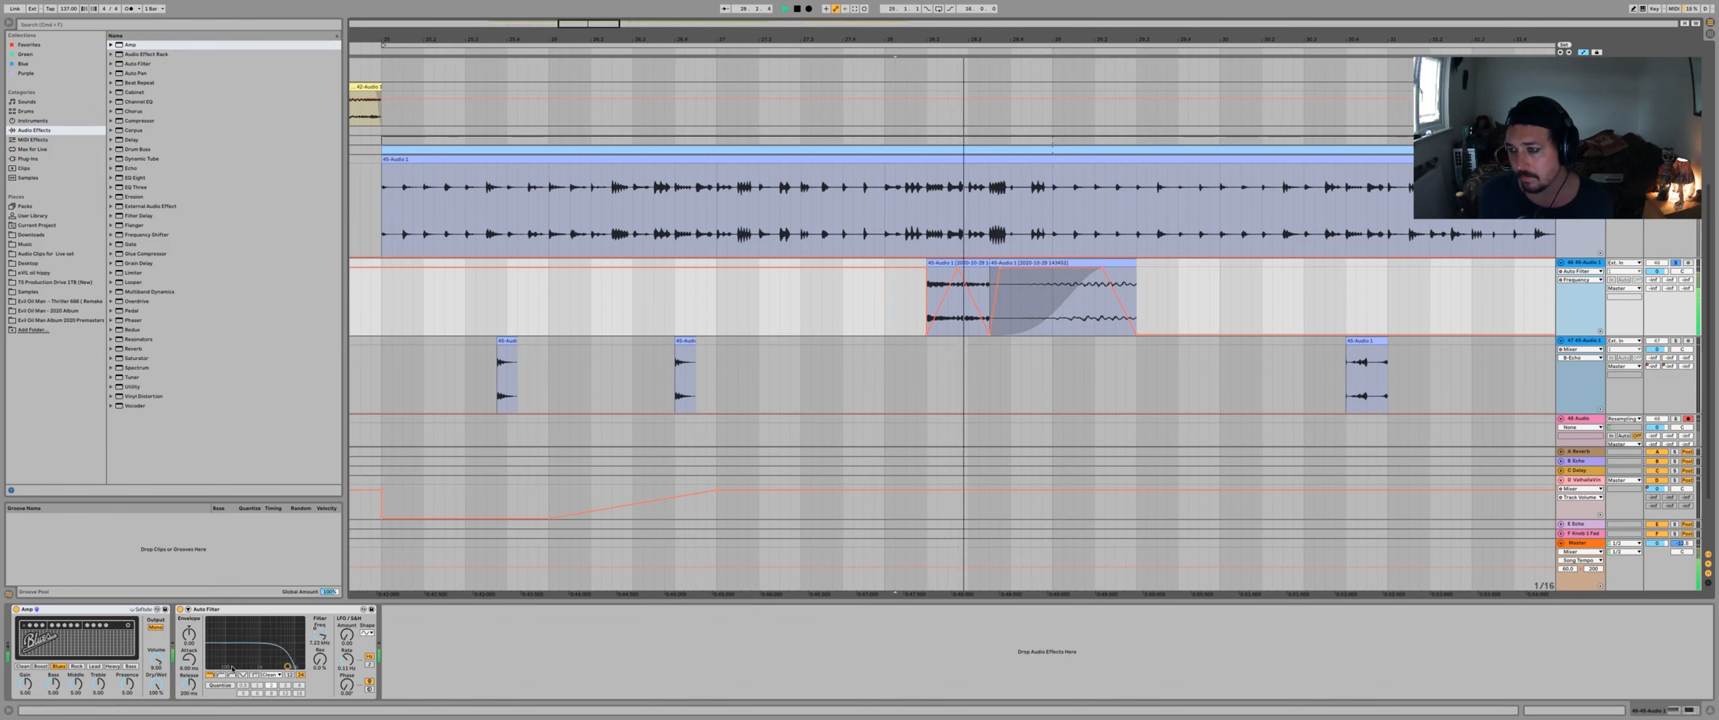
key("space")
key("space")
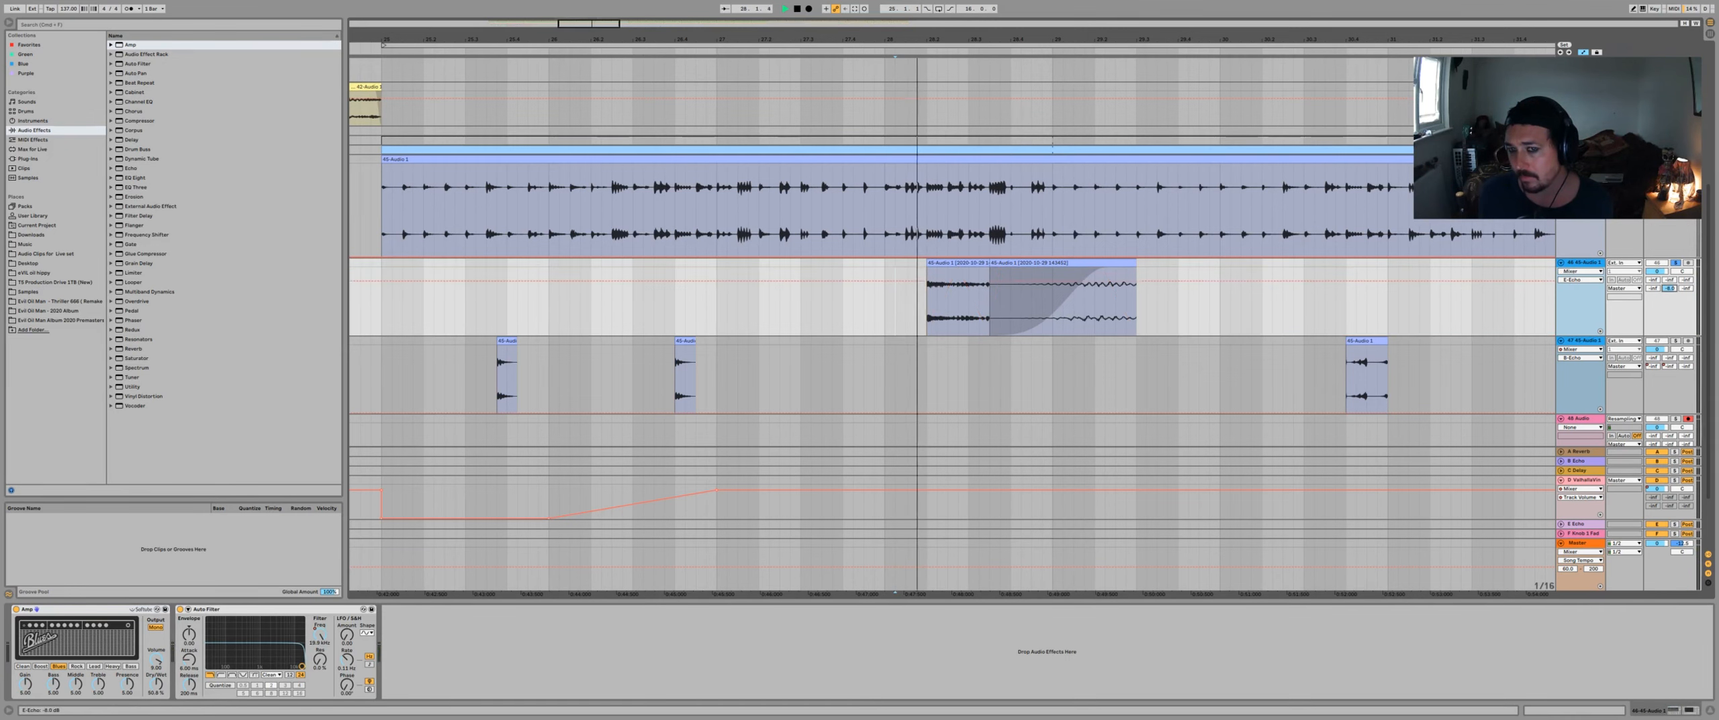
left_click_drag(1669, 288, 1669, 257)
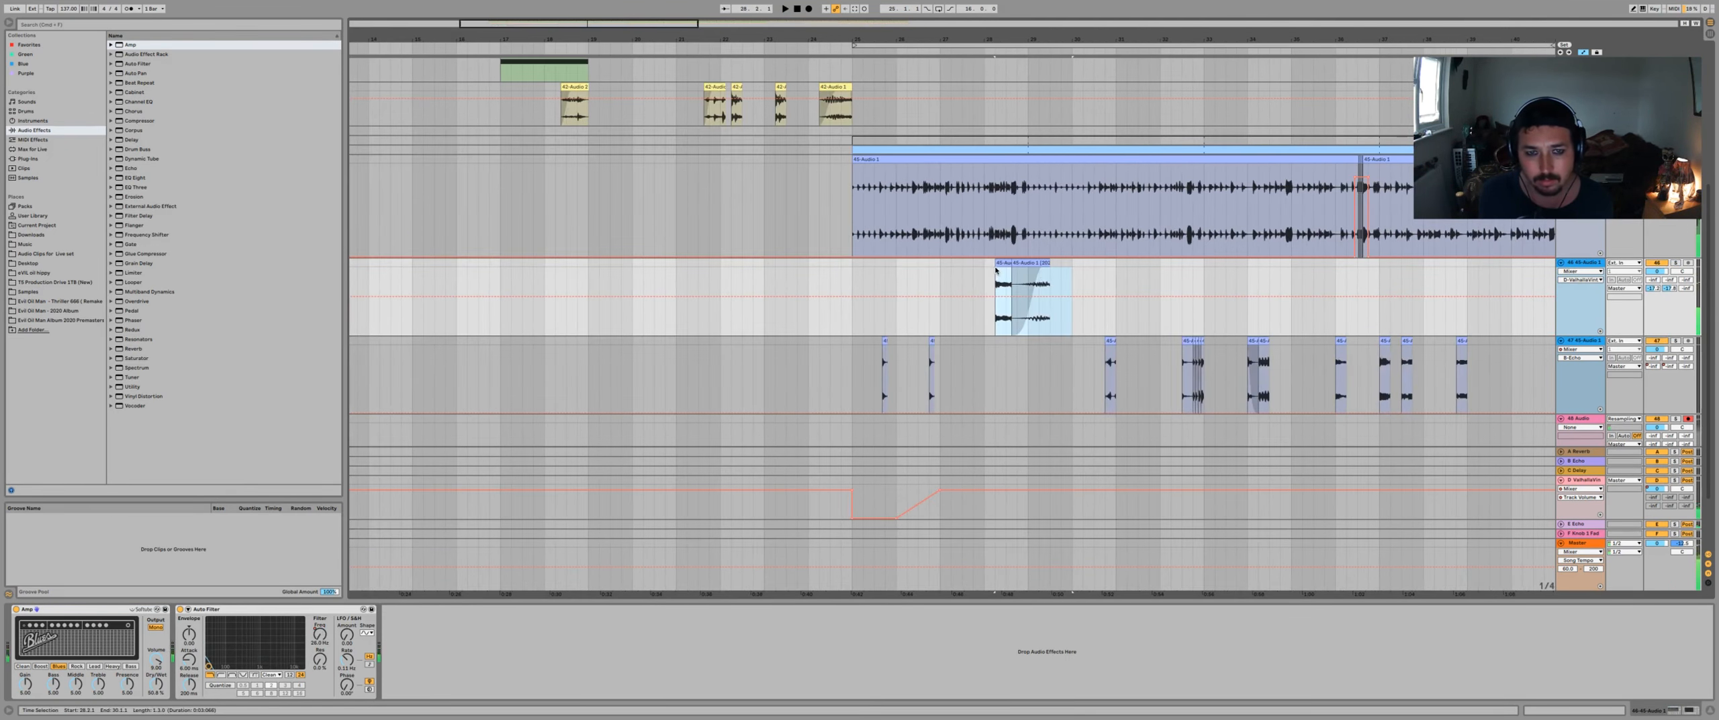
- Rearrange the fill so the faded piece leads into bar 25 and the half slice follows, then play it with its filter automation shown
left_click_drag(997, 270, 841, 266)
left_click(806, 271)
key("space")
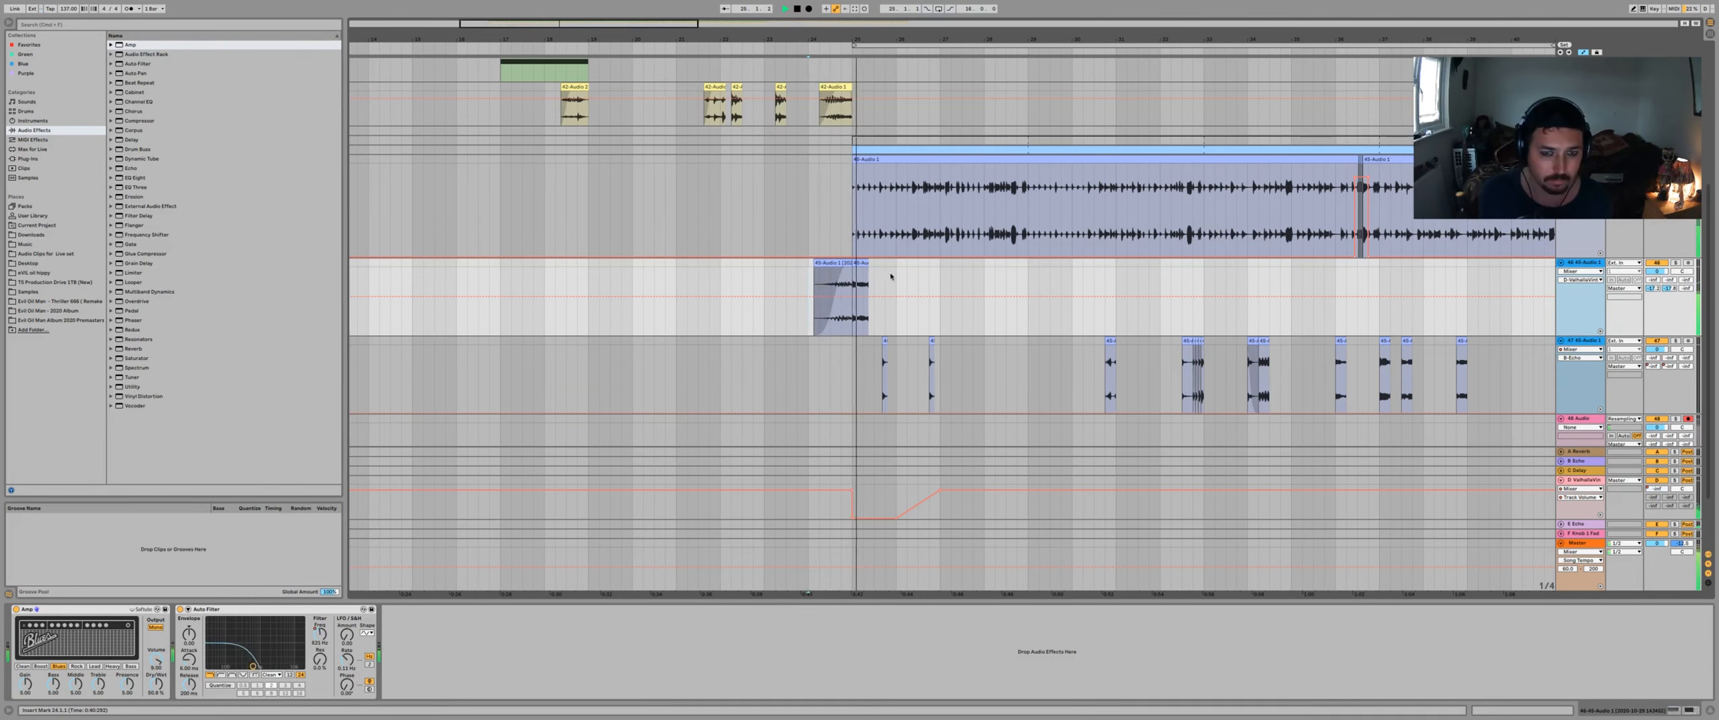
key("space")
left_click(320, 635)
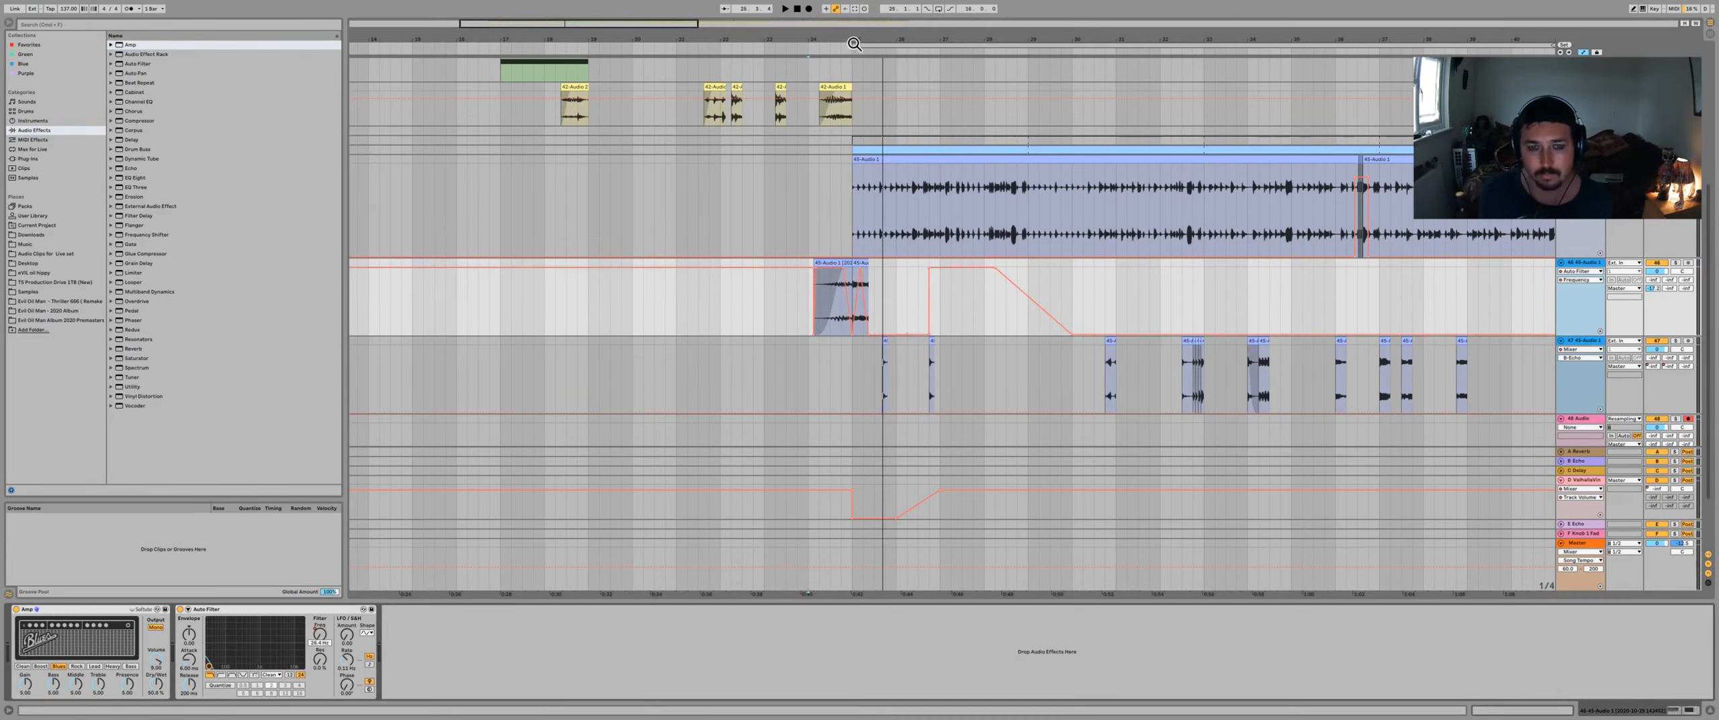
left_click_drag(853, 43, 847, 127)
key("space")
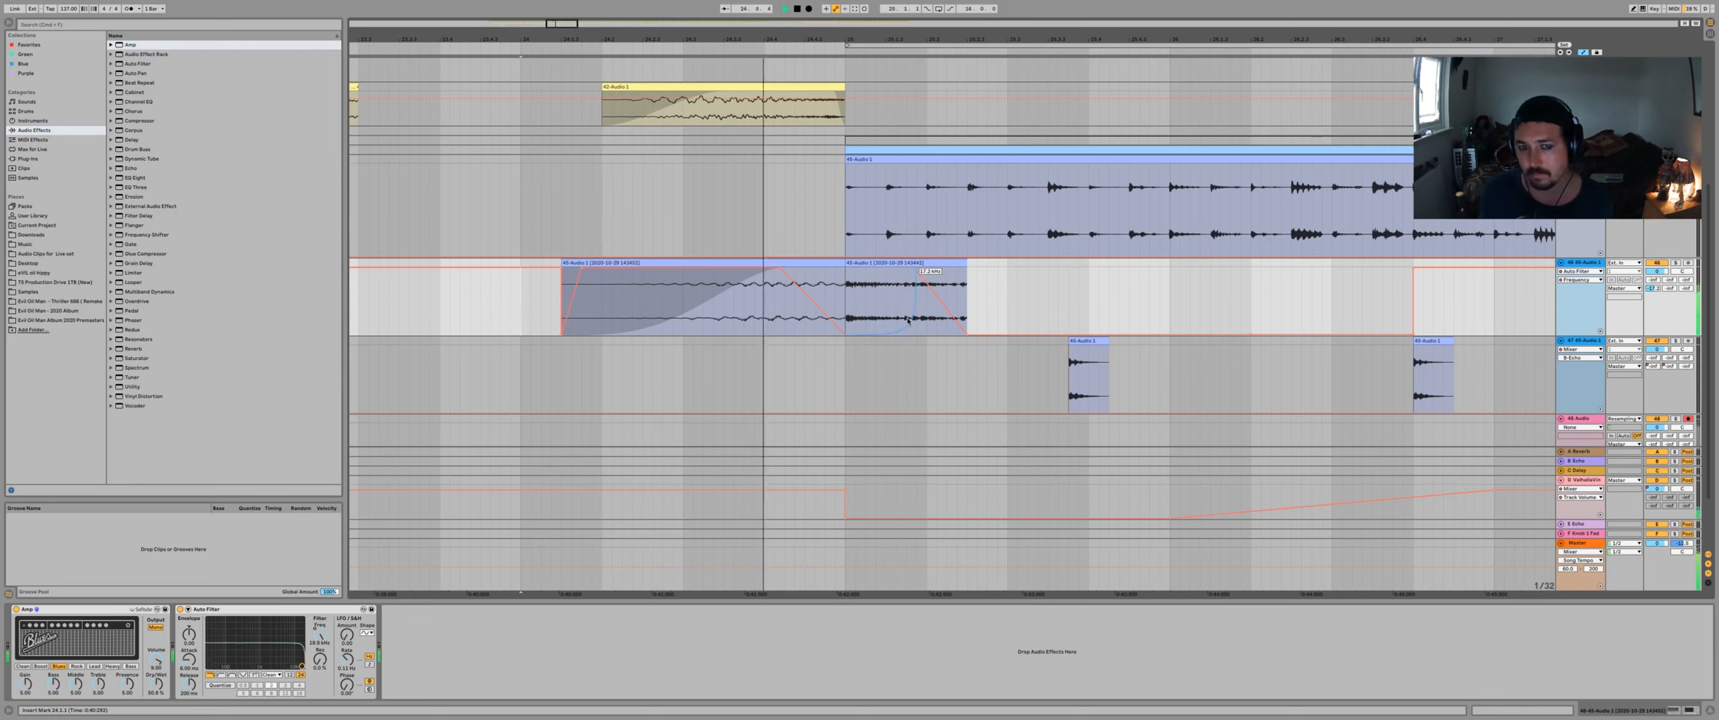
- Play the transition into the arpeggio and lower a send level on the fill's track
left_click(825, 208)
key("space")
key("space")
left_click_drag(1654, 291, 1655, 305)
key("space")
- Move the half slice to the start of bar 29 and open its clip properties
left_click_drag(830, 40, 830, 14)
left_click_drag(853, 263, 1226, 273)
double_click(1224, 263)
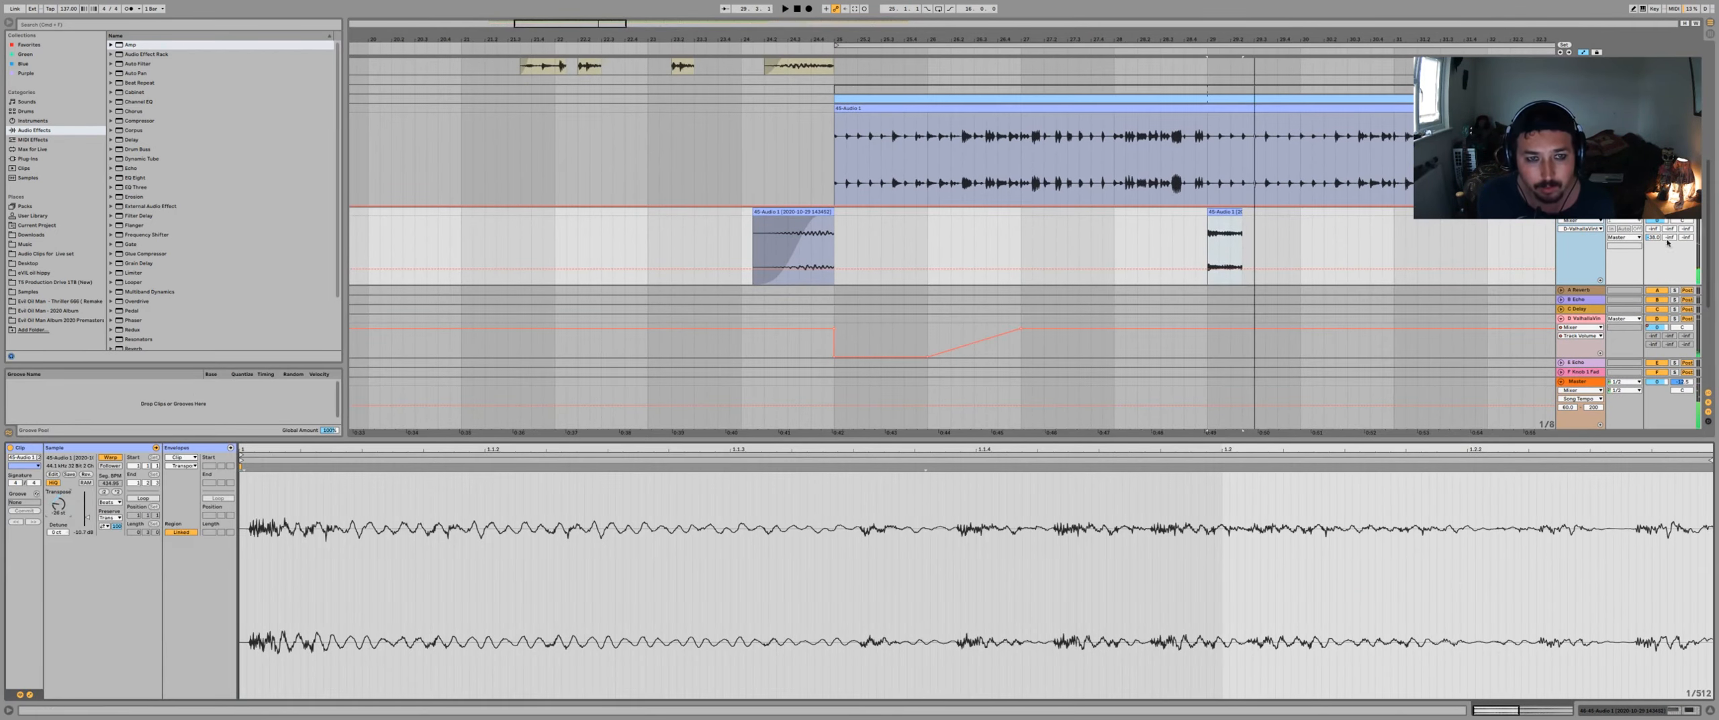
- Compare the clip properties of the faded piece and the half slice, and play the arrangement from before bar 25
scroll(840, 210, "down", 3)
left_click(735, 210)
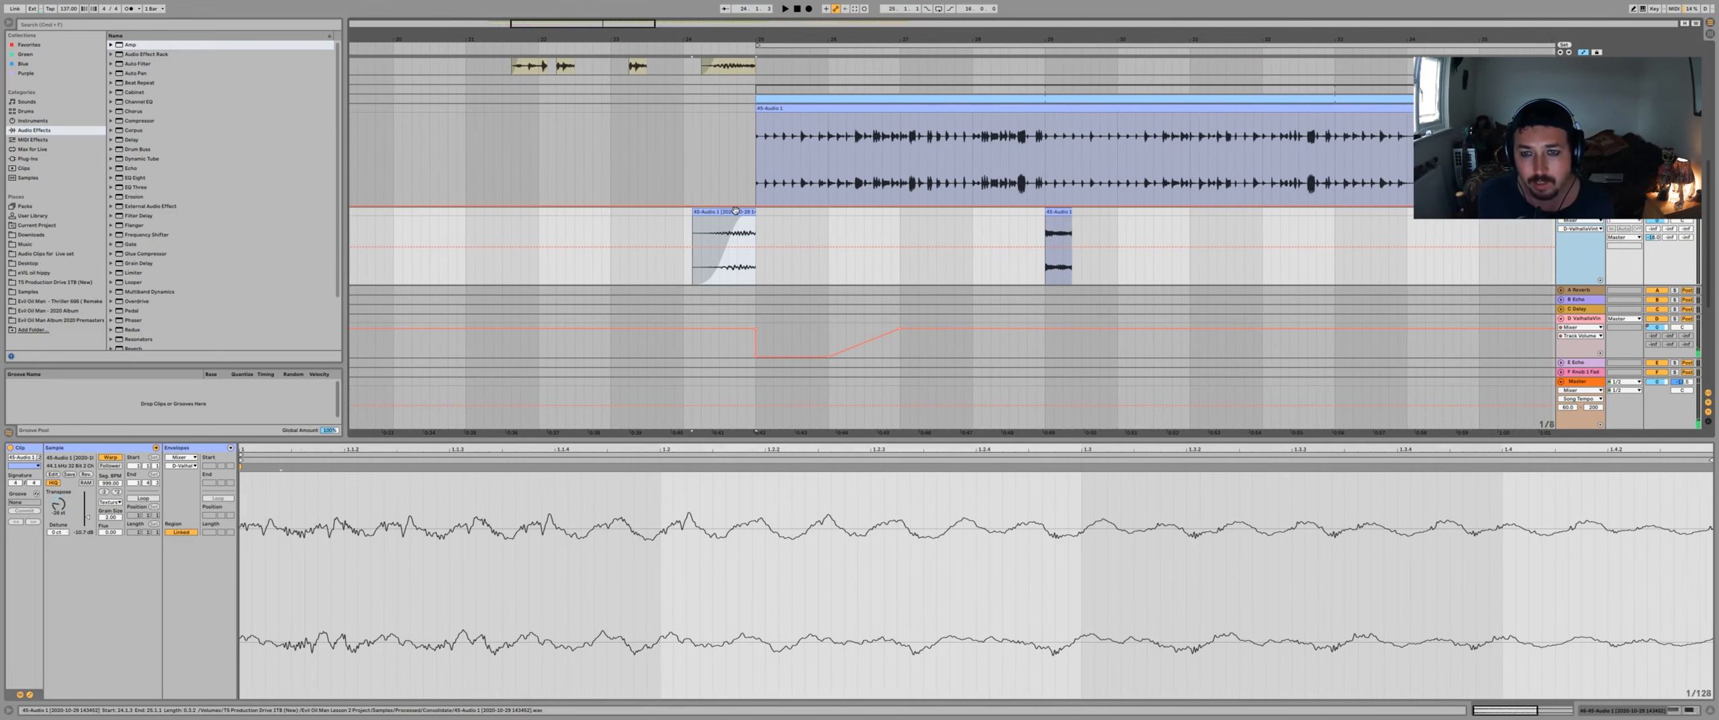
left_click(1062, 211)
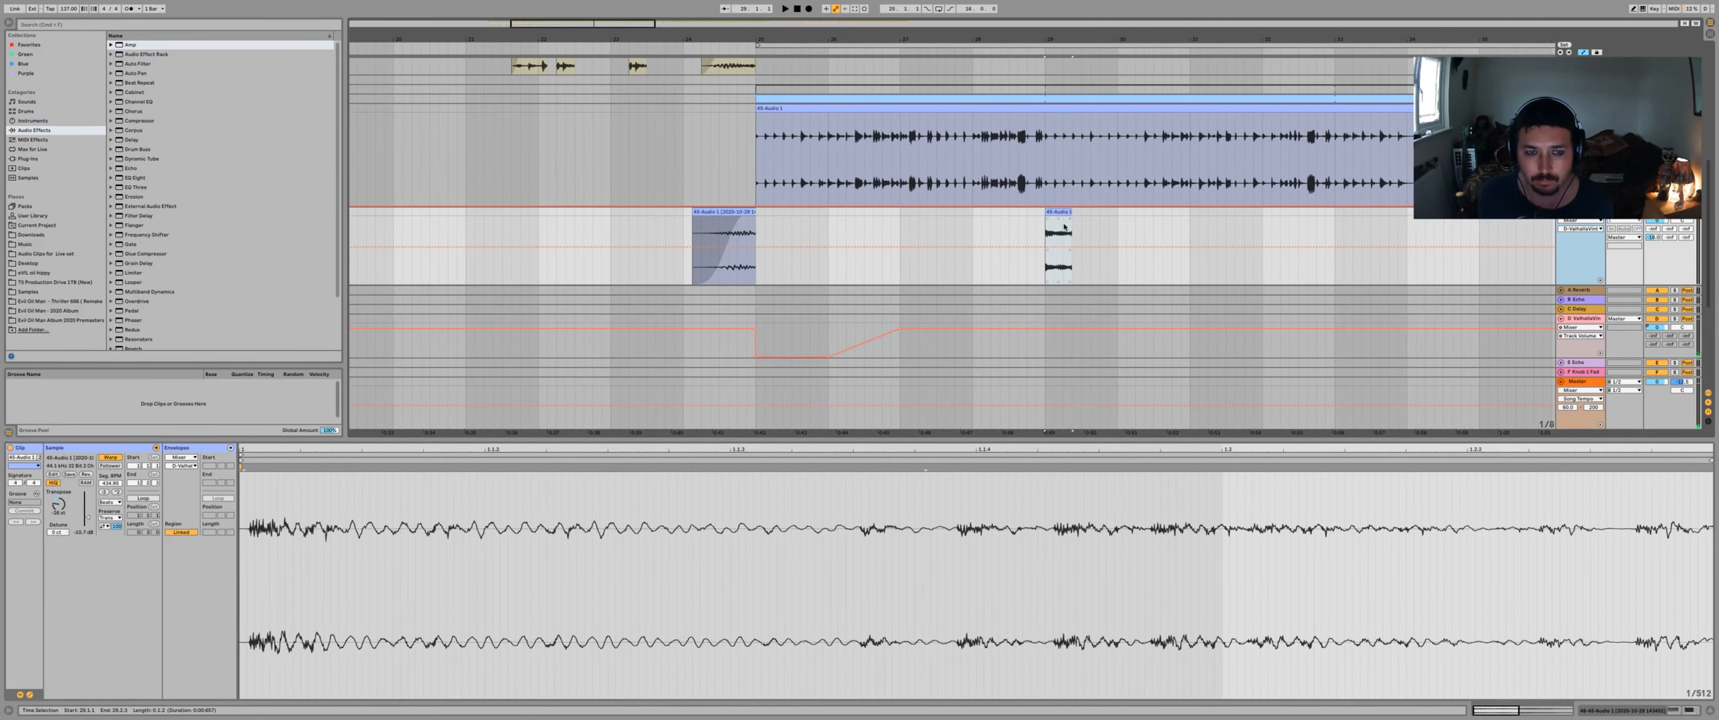
left_click(679, 168)
key("space")
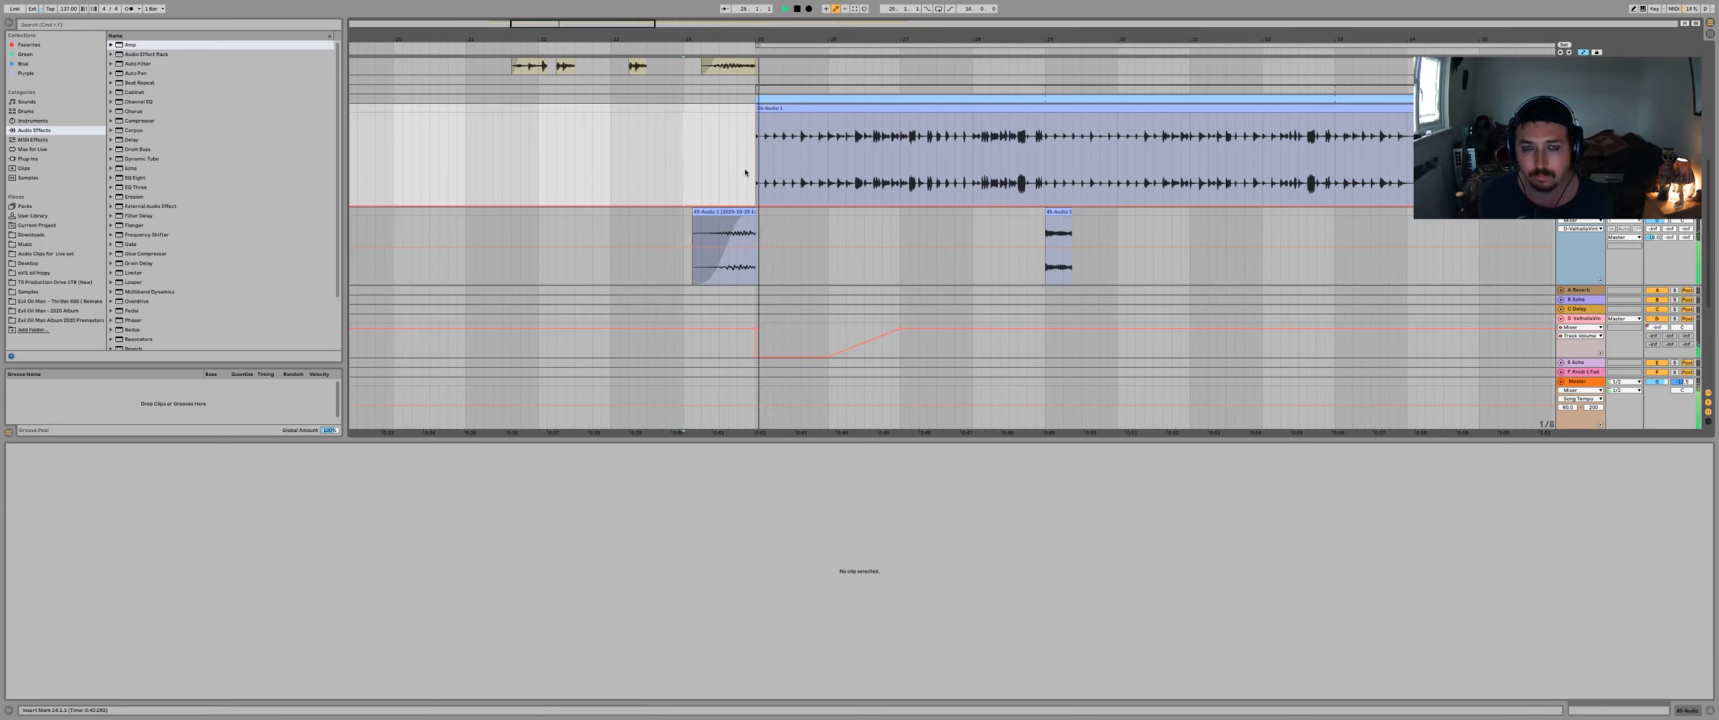
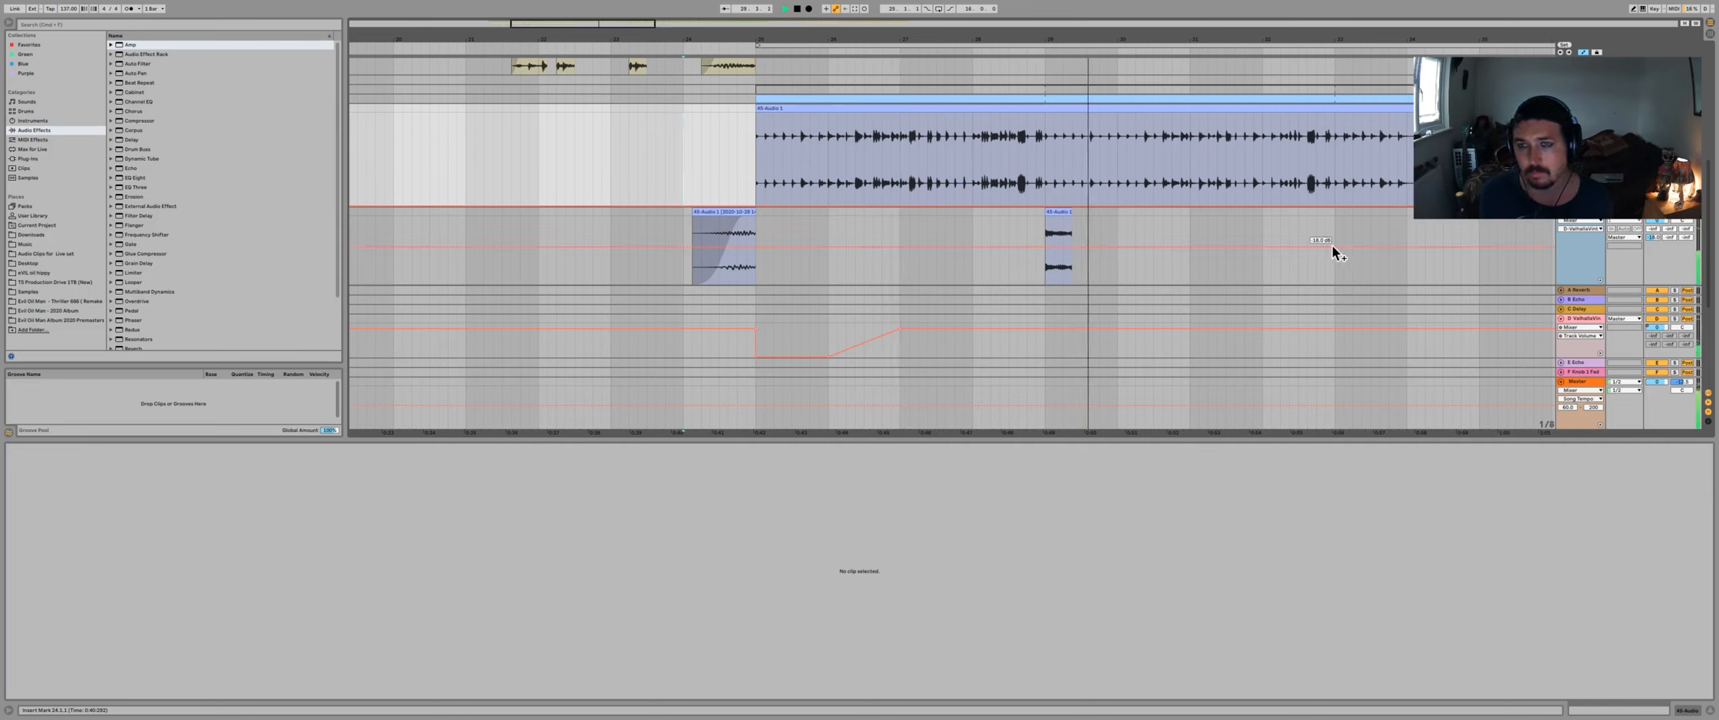
left_click_drag(1201, 37, 1060, 10)
key("space")
- Copy the arpeggio phrase from 32.4.3 to 33.2.1 onto an empty audio track at bar 31 and open its clip properties
left_click(1709, 710)
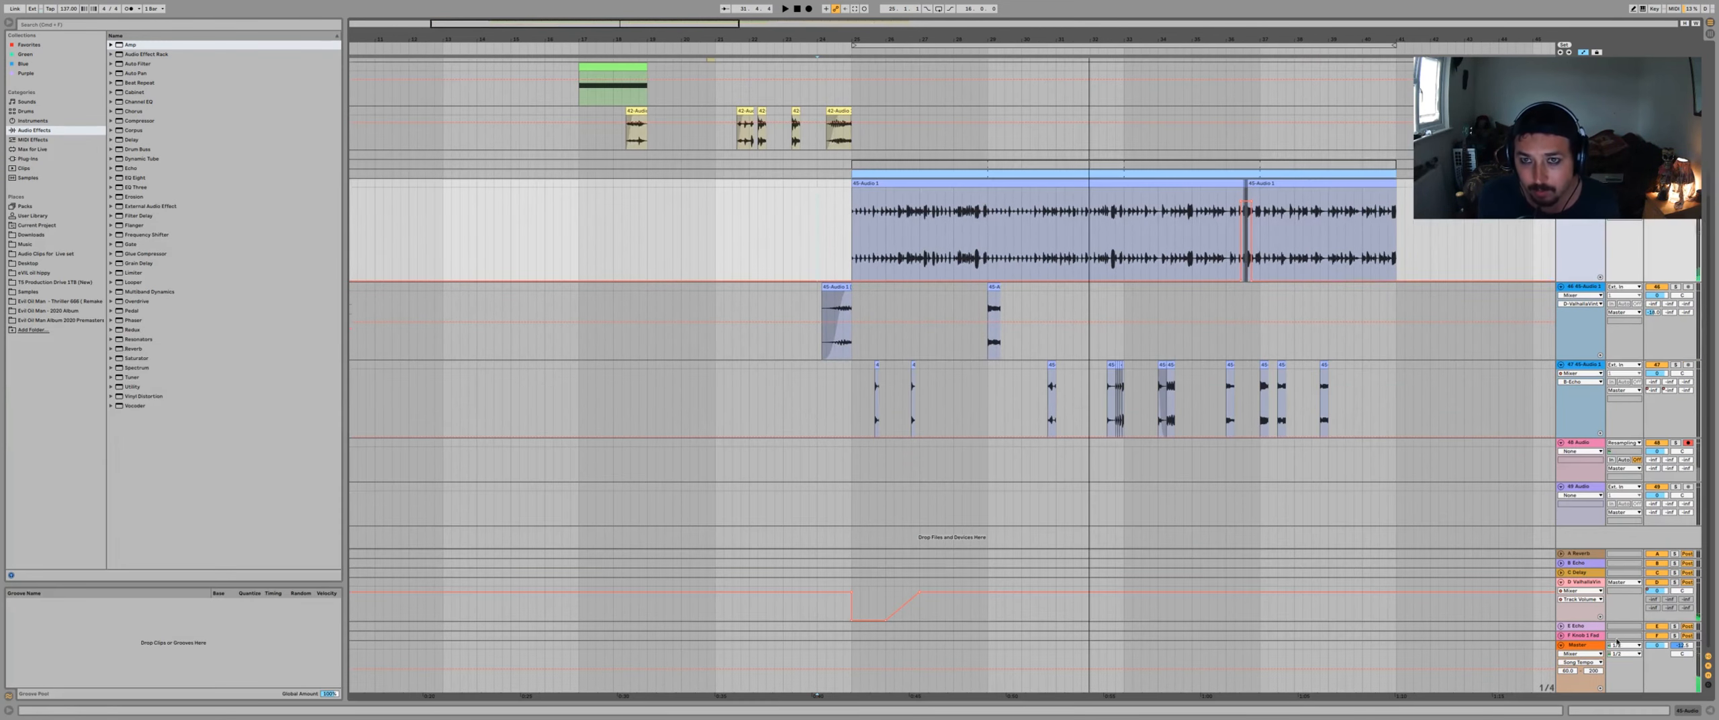
left_click_drag(1093, 35, 1093, 37)
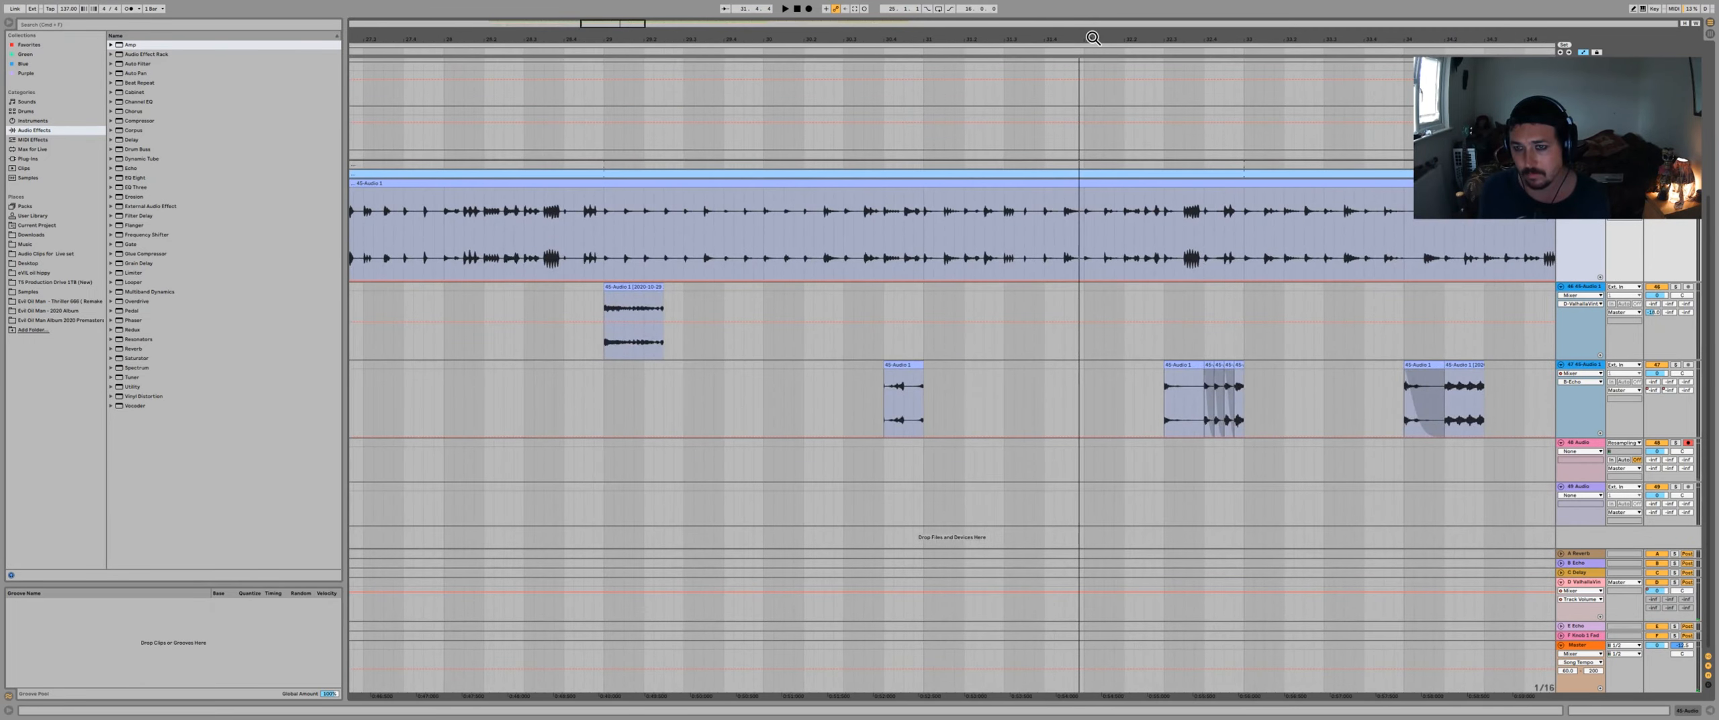
left_click(1224, 221)
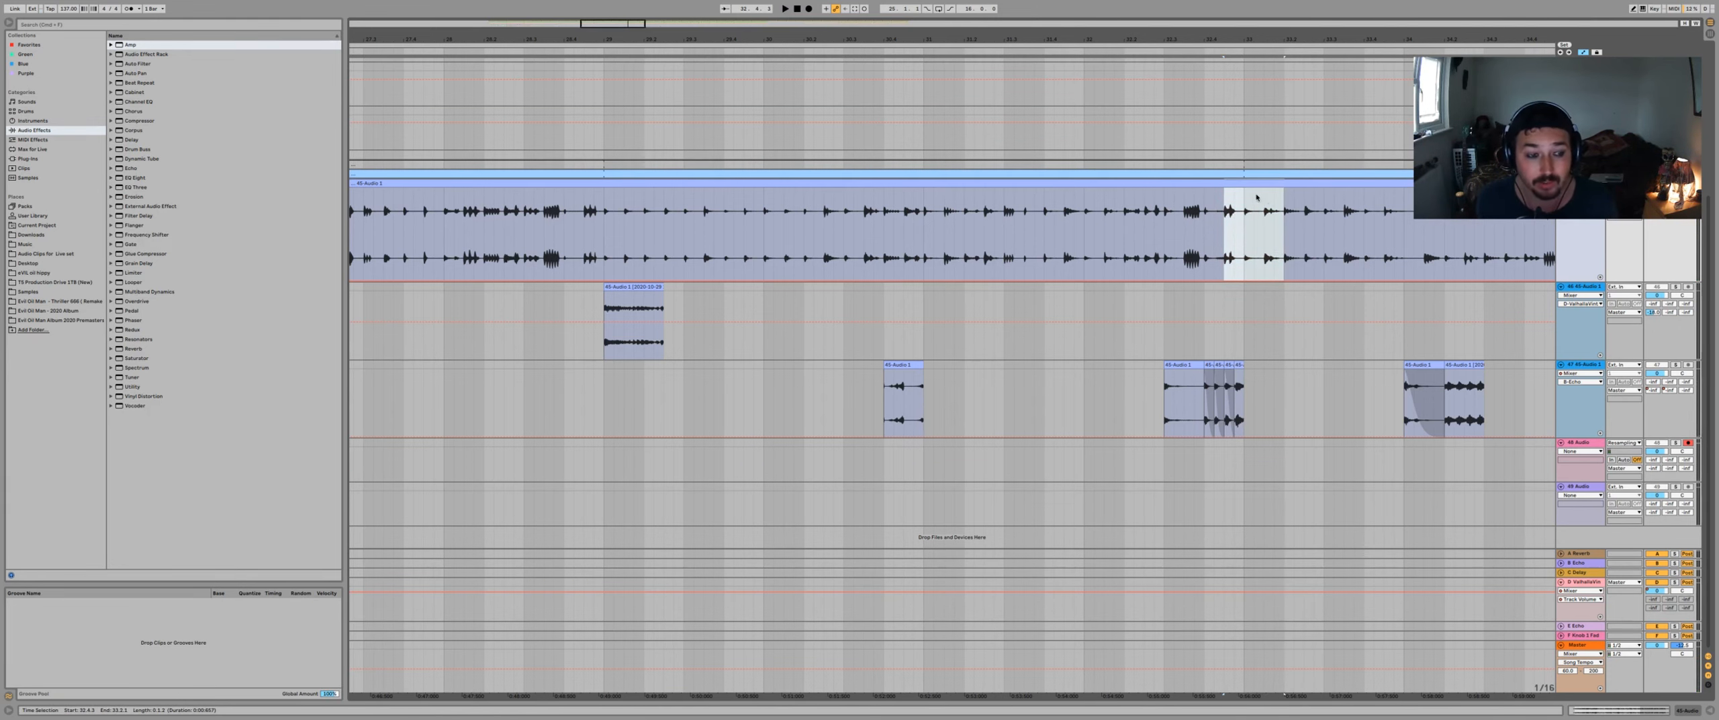
key("super+t")
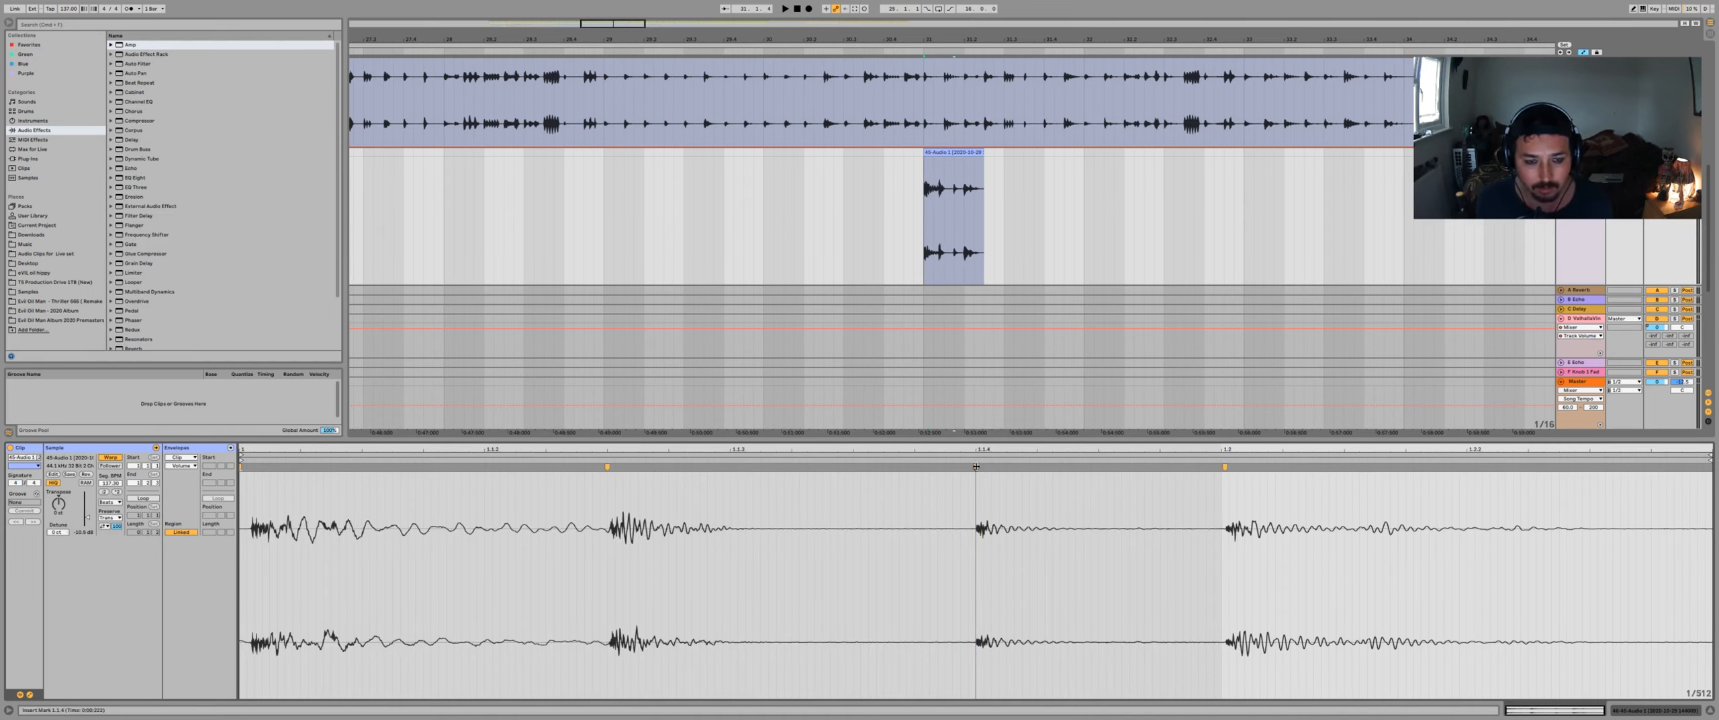
- Warp the copied phrase so its second hit falls on 1.1.3 and its third on 1.1.4, and play it
key("space")
mouse_move(975, 466)
left_mouse_down()
mouse_move(792, 466)
mouse_move(868, 466)
left_mouse_up()
key("space")
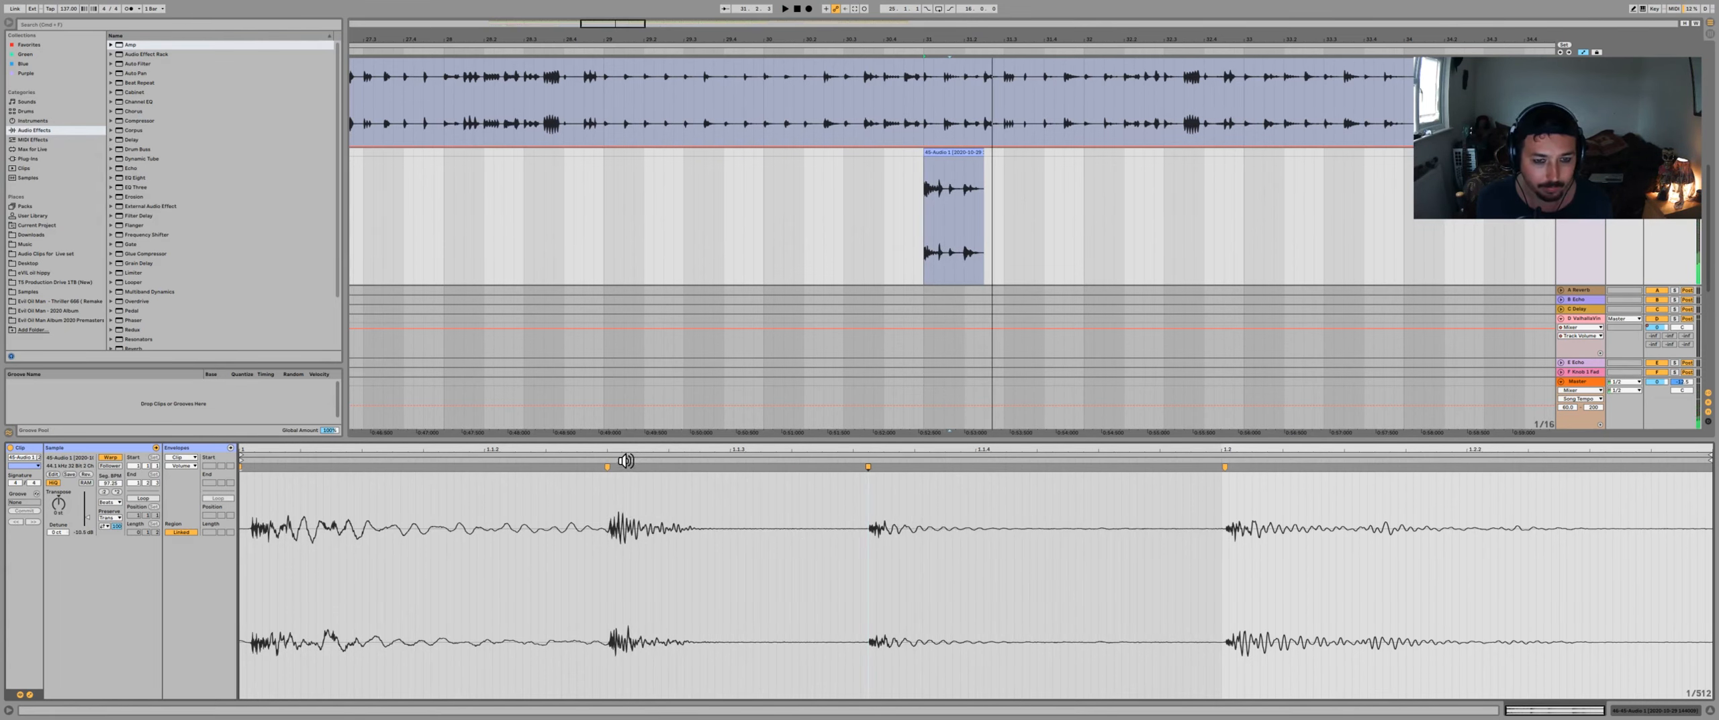
mouse_move(657, 464)
left_mouse_down()
mouse_move(990, 465)
mouse_move(975, 466)
left_mouse_up()
key("space")
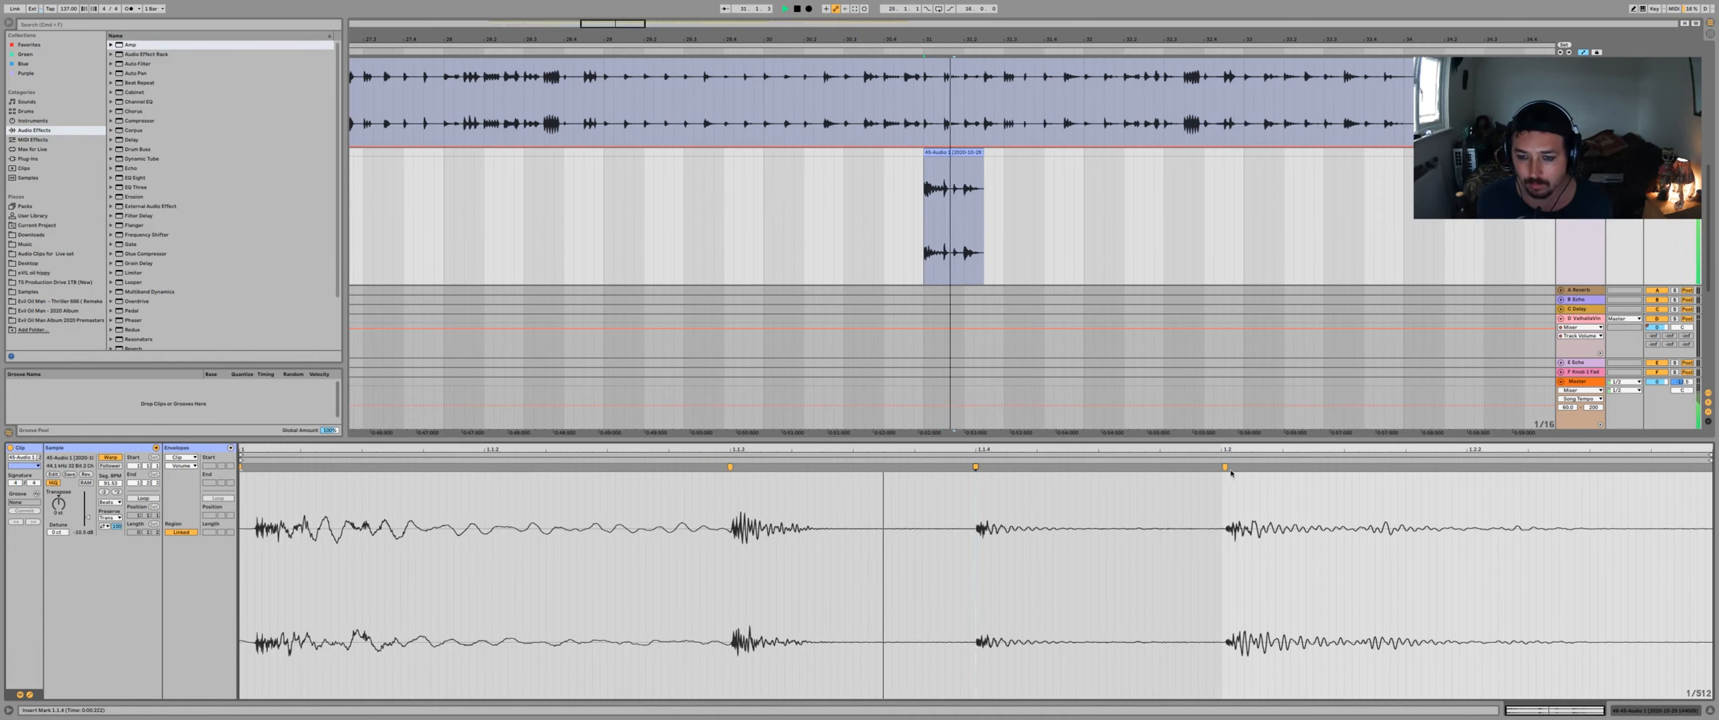
- Move the warp marker of the phrase's fourth hit to 1.2.2 and play the new rhythm
key("space")
mouse_move(1224, 466)
left_mouse_down()
mouse_move(1093, 466)
mouse_move(1481, 466)
mouse_move(1465, 468)
left_mouse_up()
key("space")
key("space")
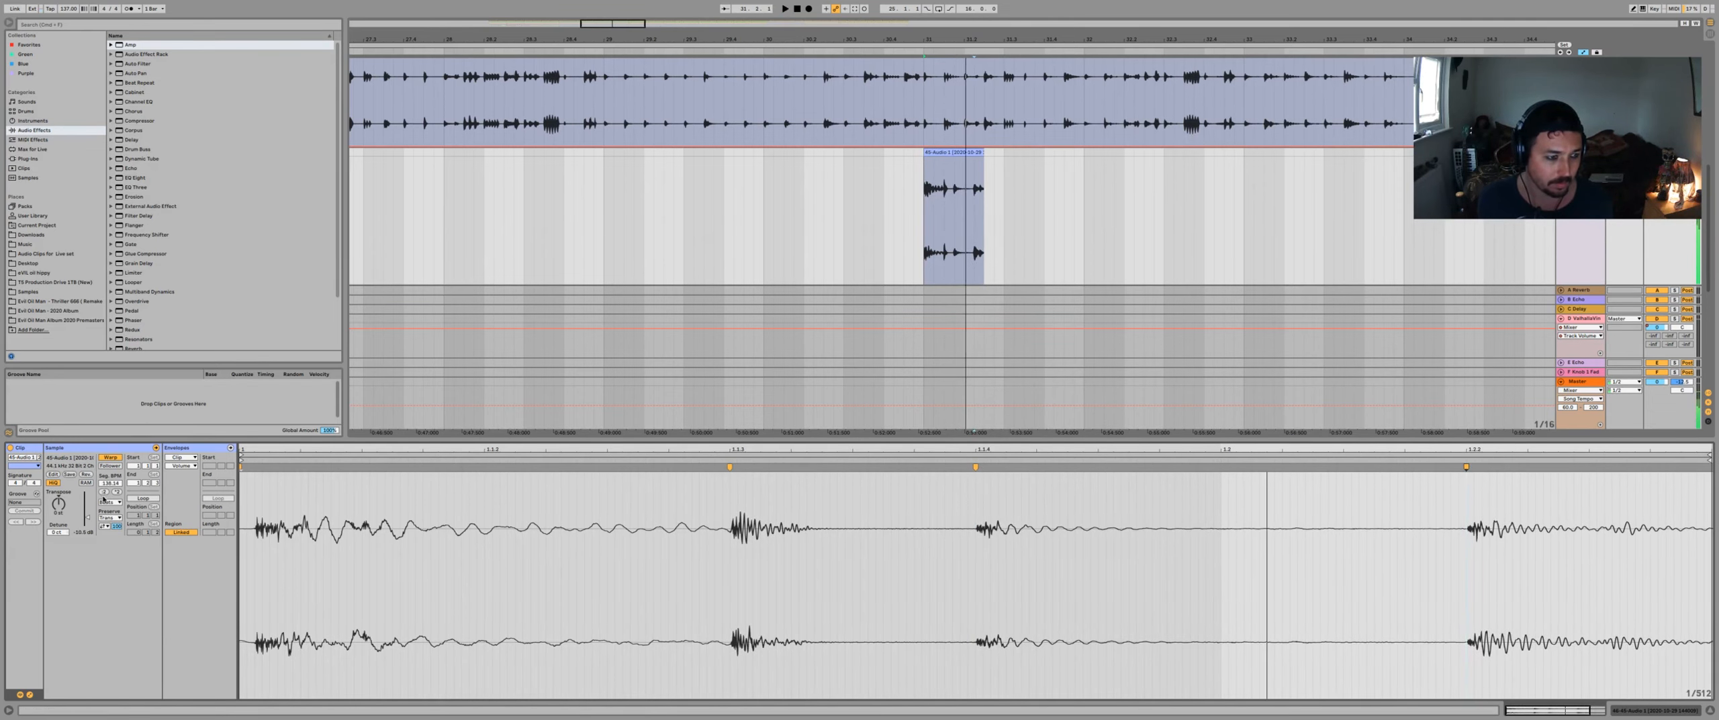
- Switch the warped phrase to the Texture warp mode, lower its flux and change its grain size during playback
left_click(108, 524)
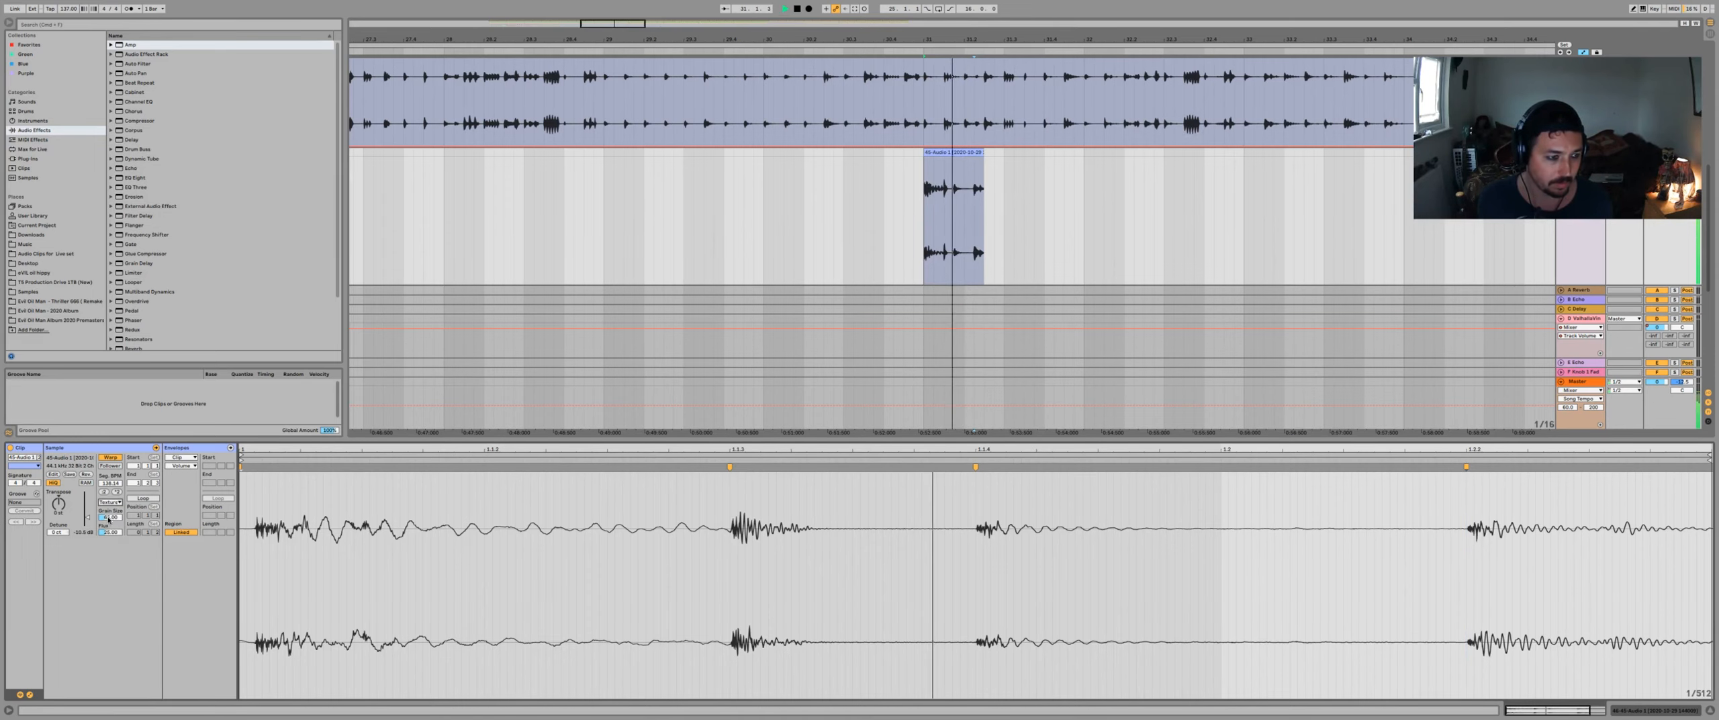
left_click_drag(109, 532, 111, 580)
mouse_move(110, 517)
left_mouse_down()
mouse_move(109, 564)
mouse_move(109, 475)
mouse_move(110, 507)
left_mouse_up()
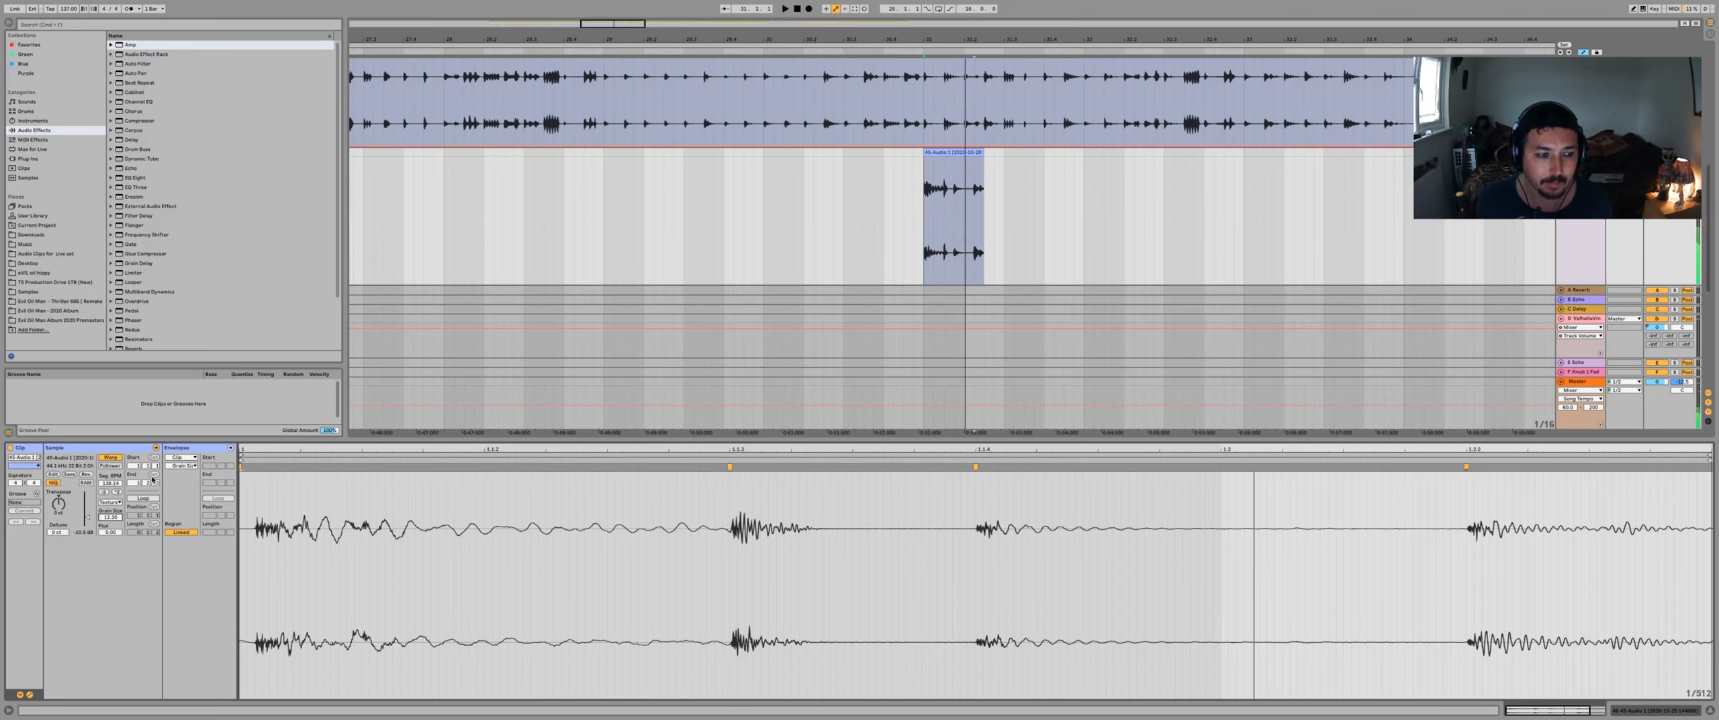
- Draw a grain size envelope on the warped phrase that falls from its start to about the second hit, and play it
left_click(180, 466)
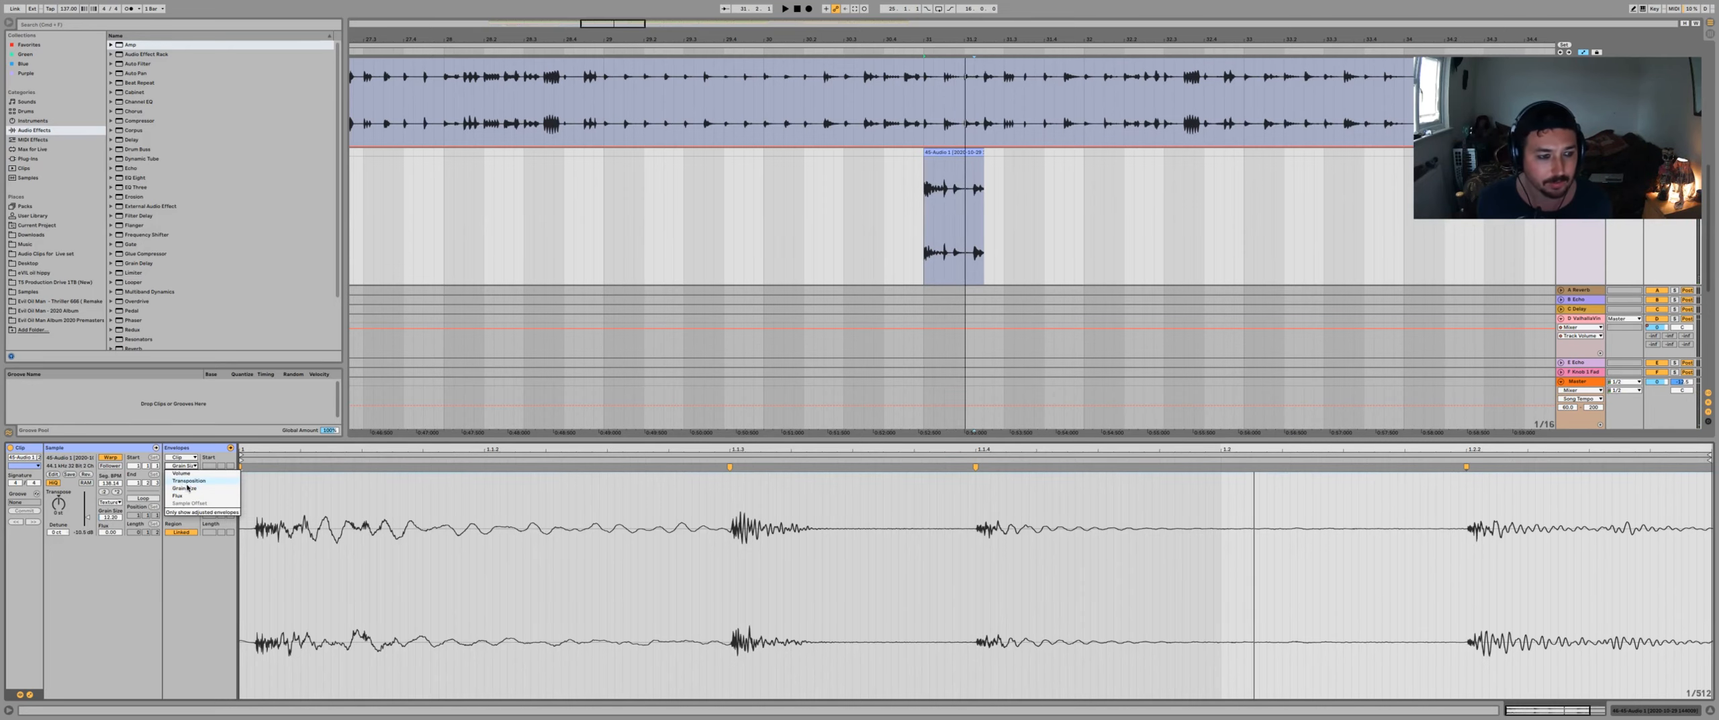
left_click(187, 488)
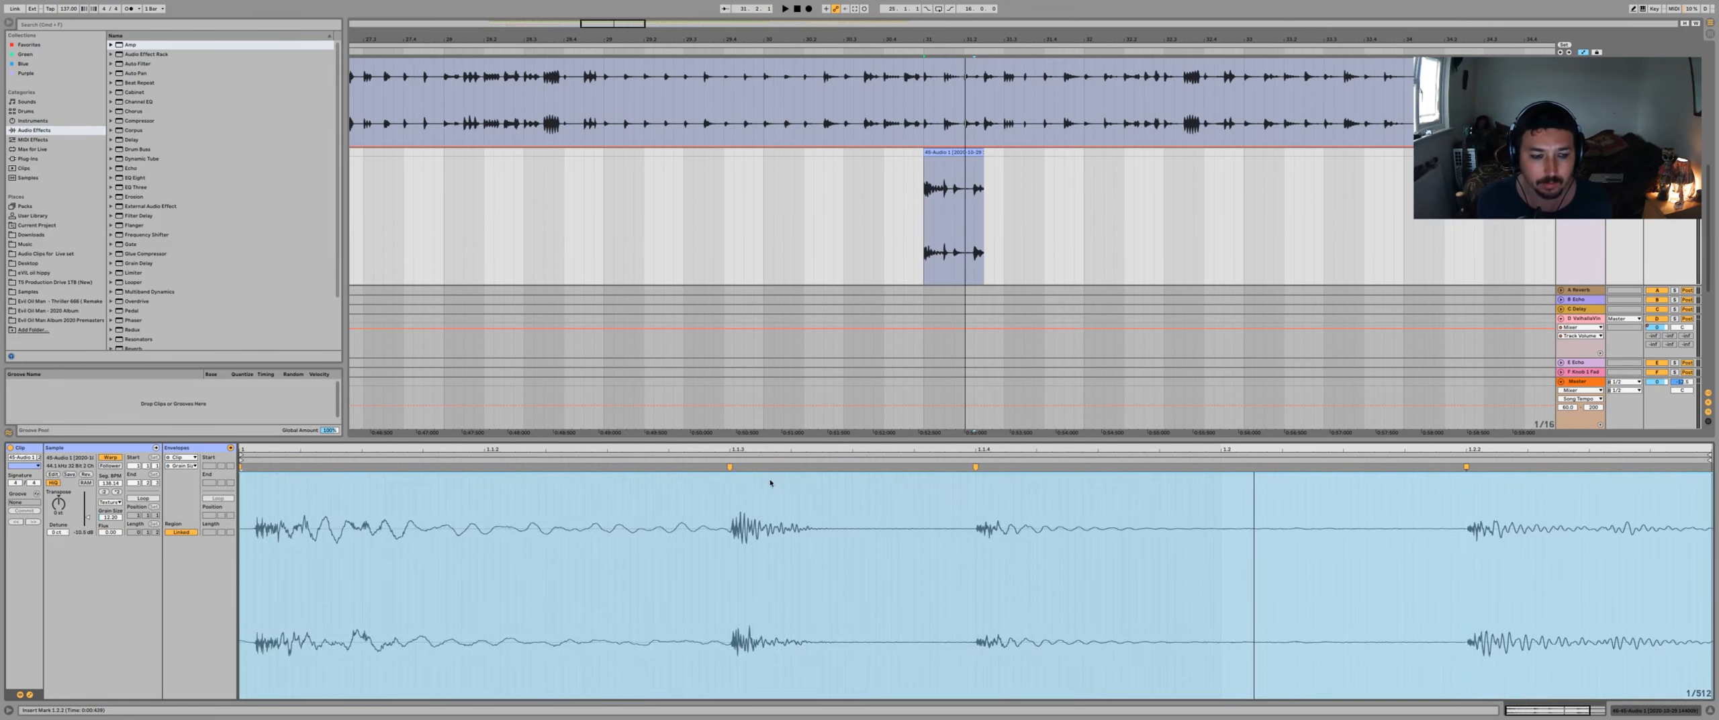
left_click_drag(769, 478, 761, 679)
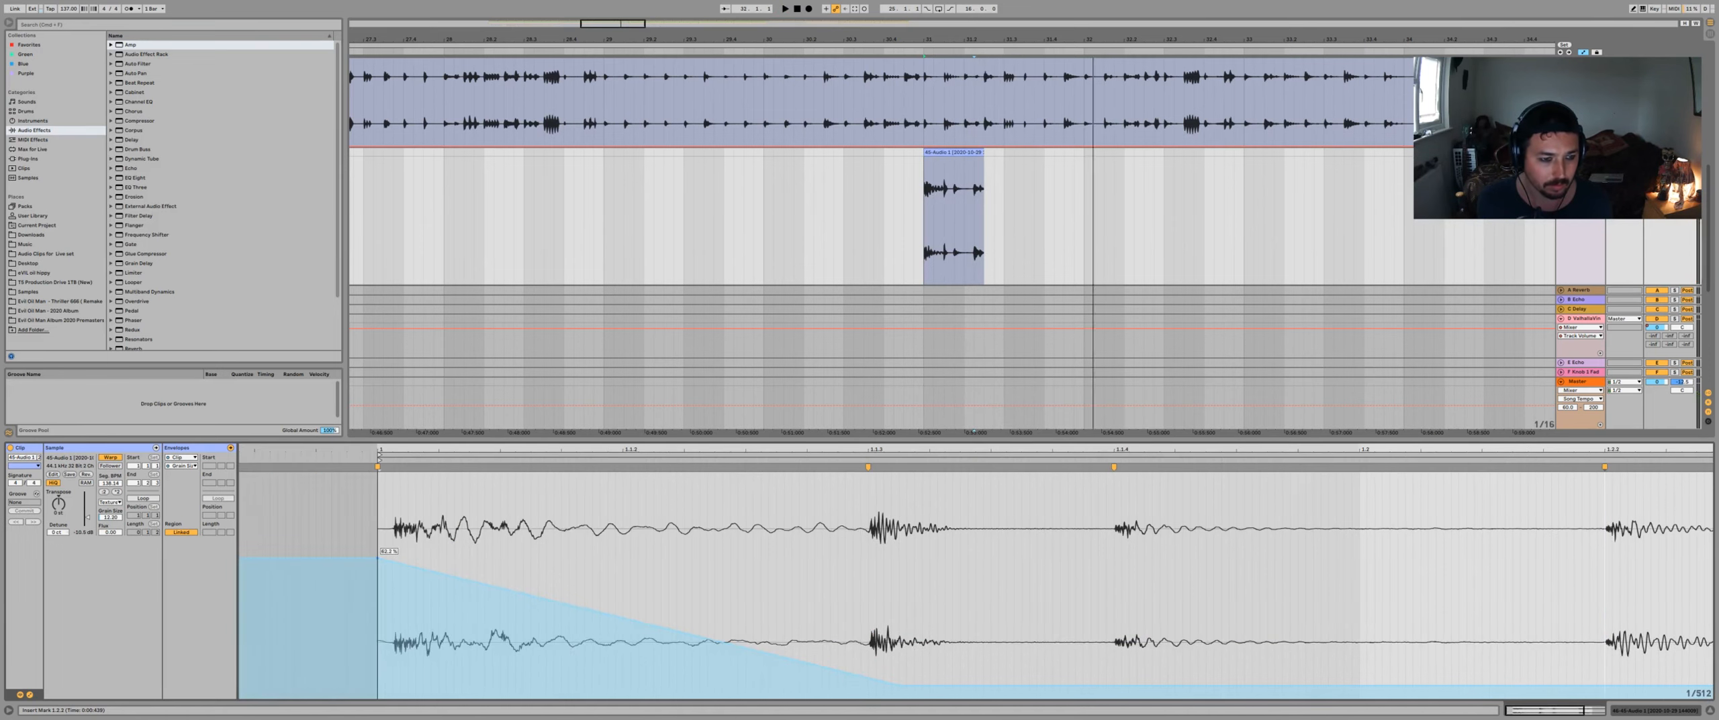
key("space")
key("space")
key("space")
key("space")
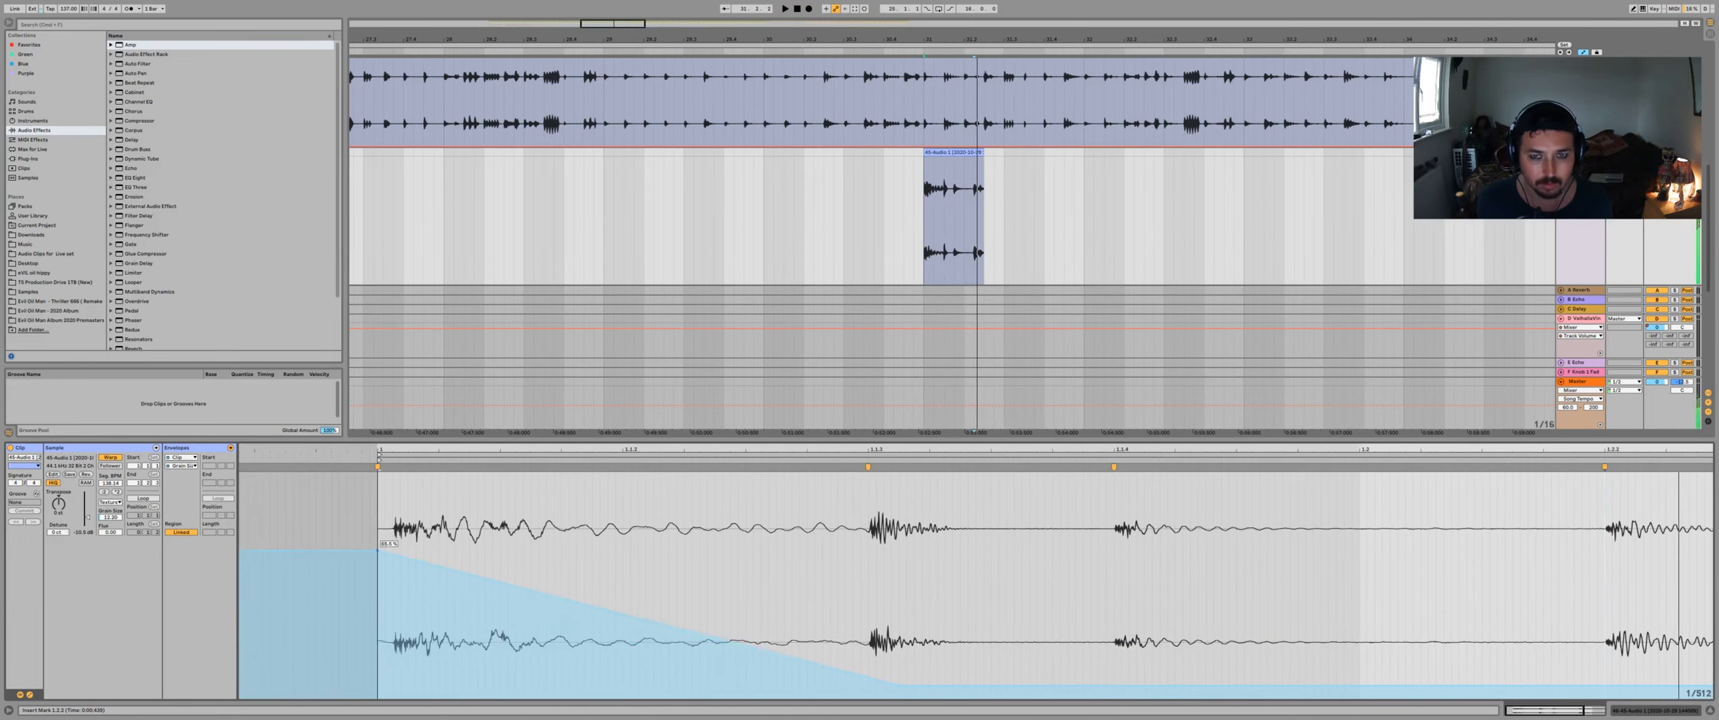
- Raise the starting point of the phrase's grain size envelope and play the result
left_click_drag(377, 549, 378, 501)
key("space")
key("space")
key("space")
key("space")
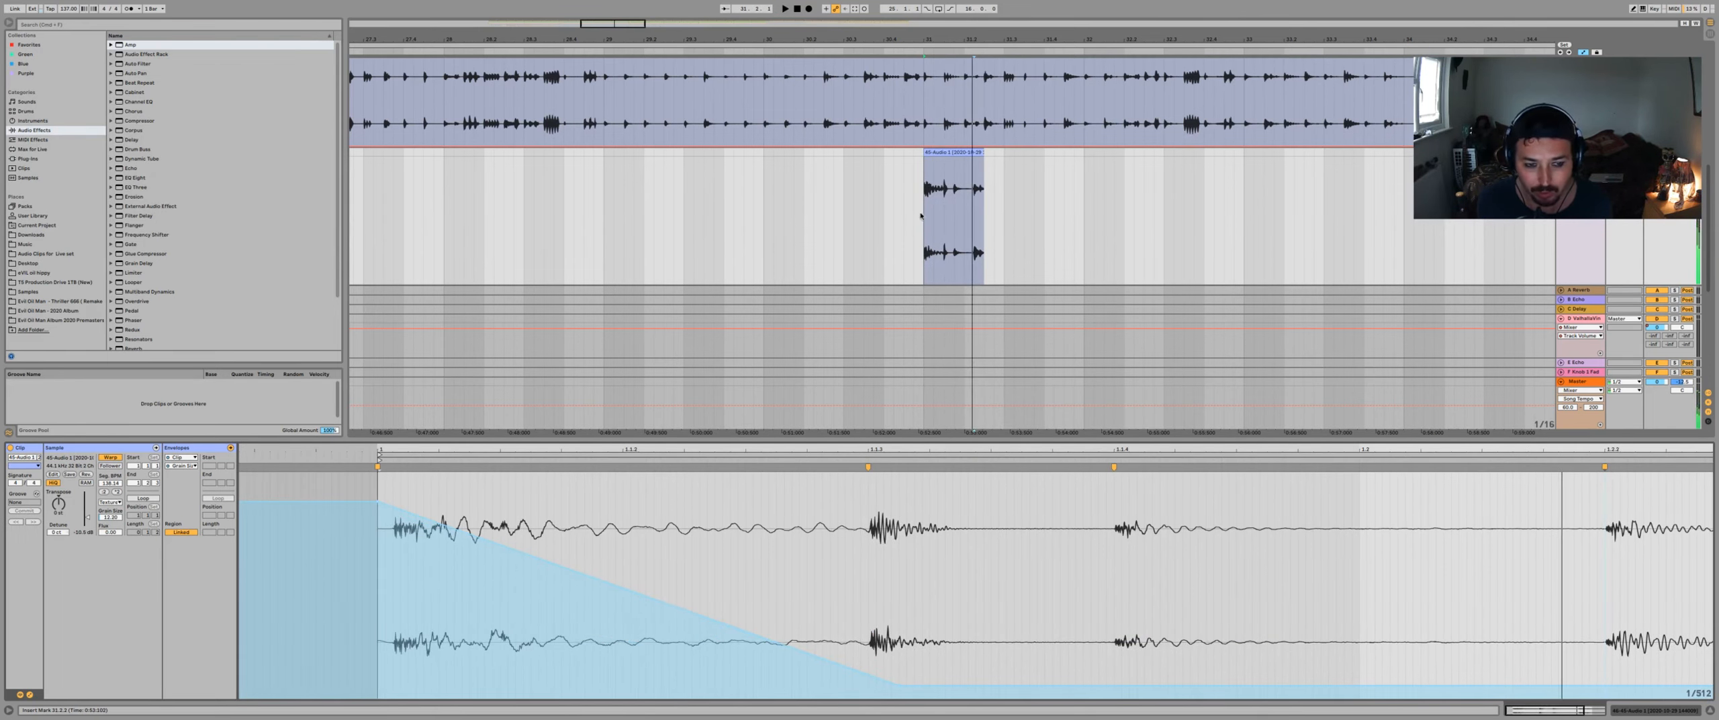
- Bend the phrase's transposition envelope below zero at its start, returning to zero near the second hit, and play it
left_click(181, 466)
left_click(190, 484)
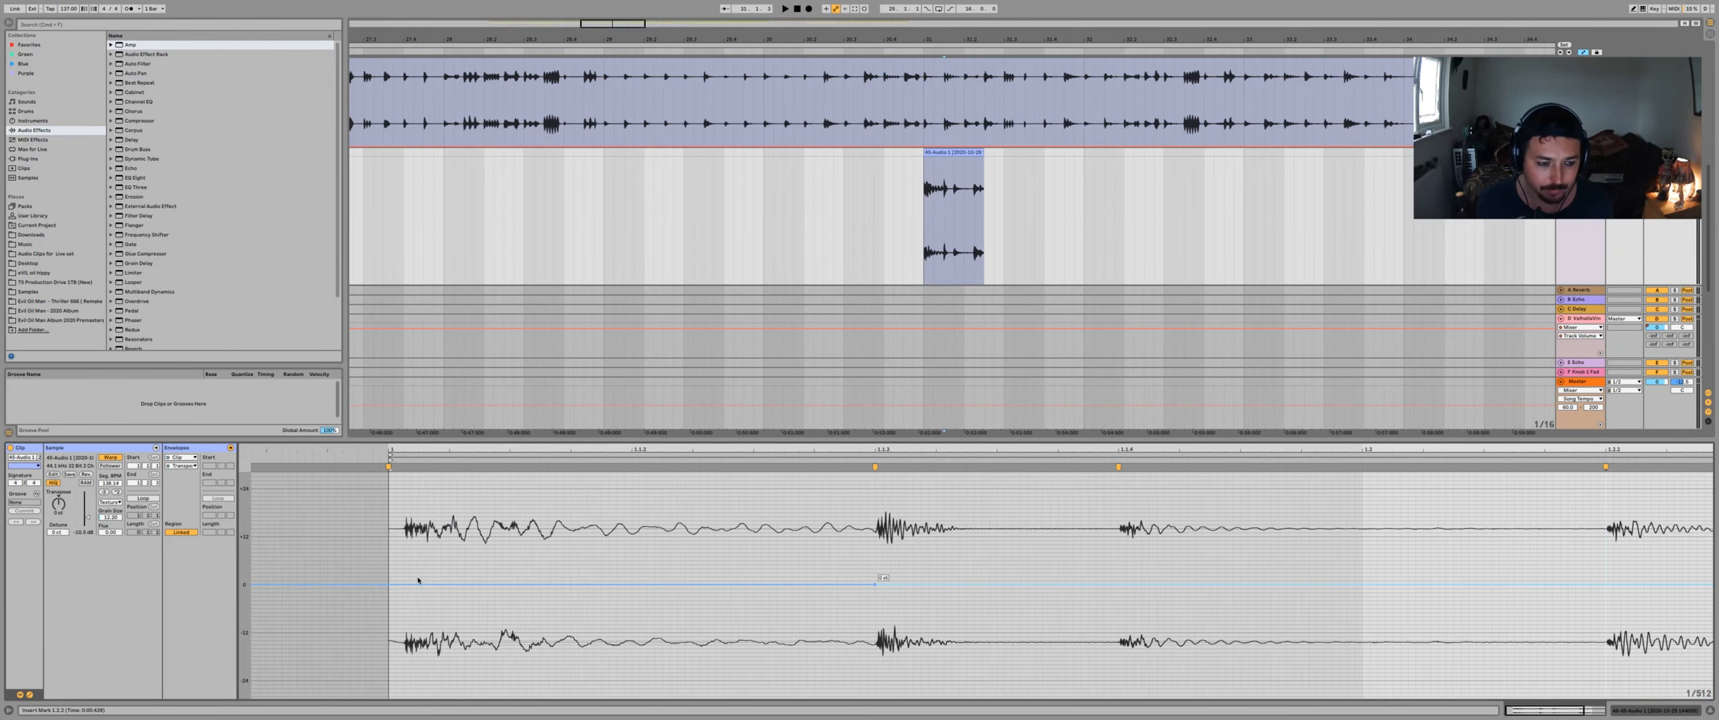
left_click_drag(387, 584, 386, 669)
key("space")
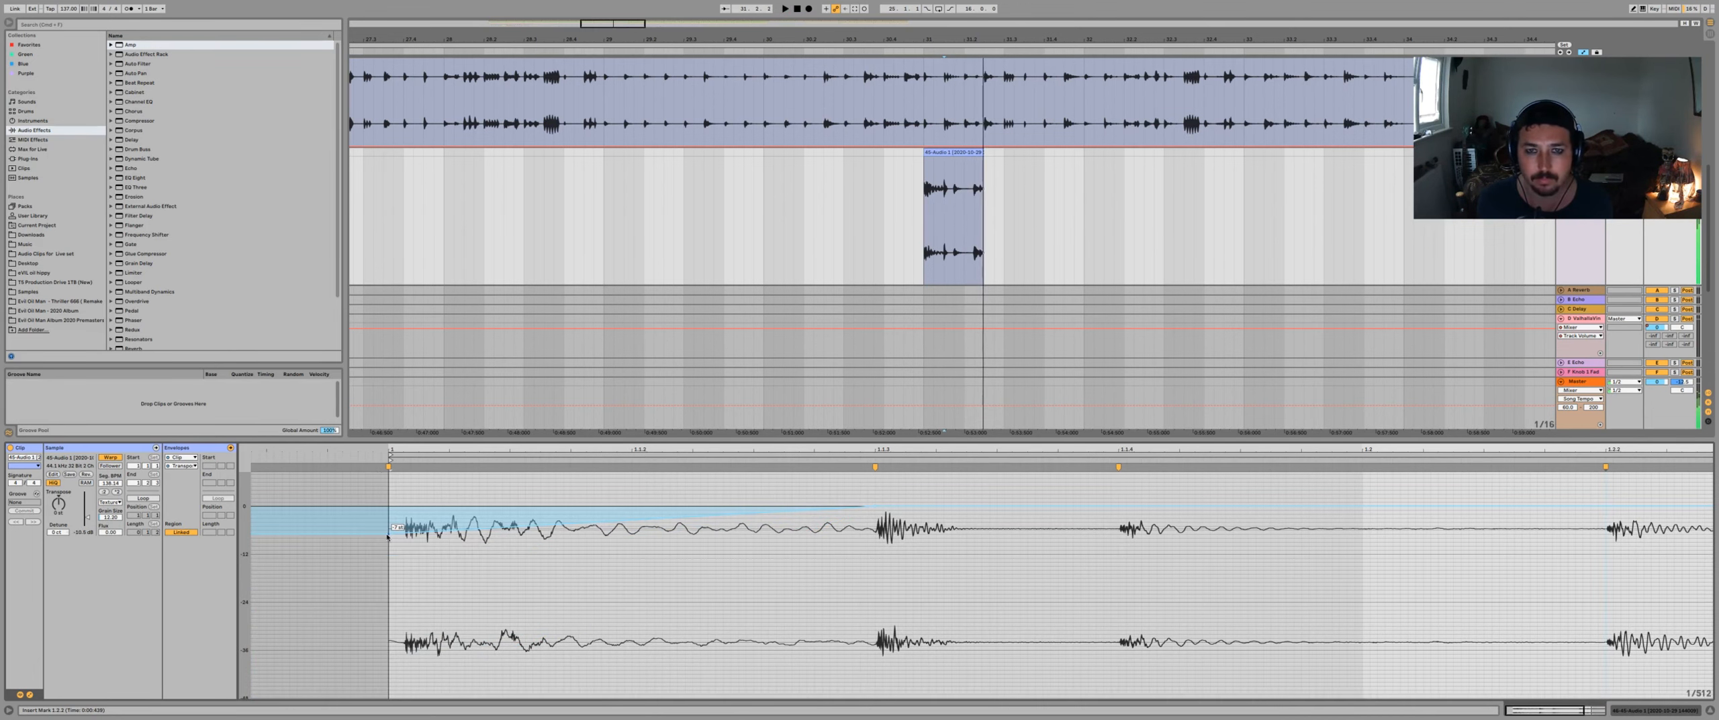
left_click(882, 247)
key("space")
key("space")
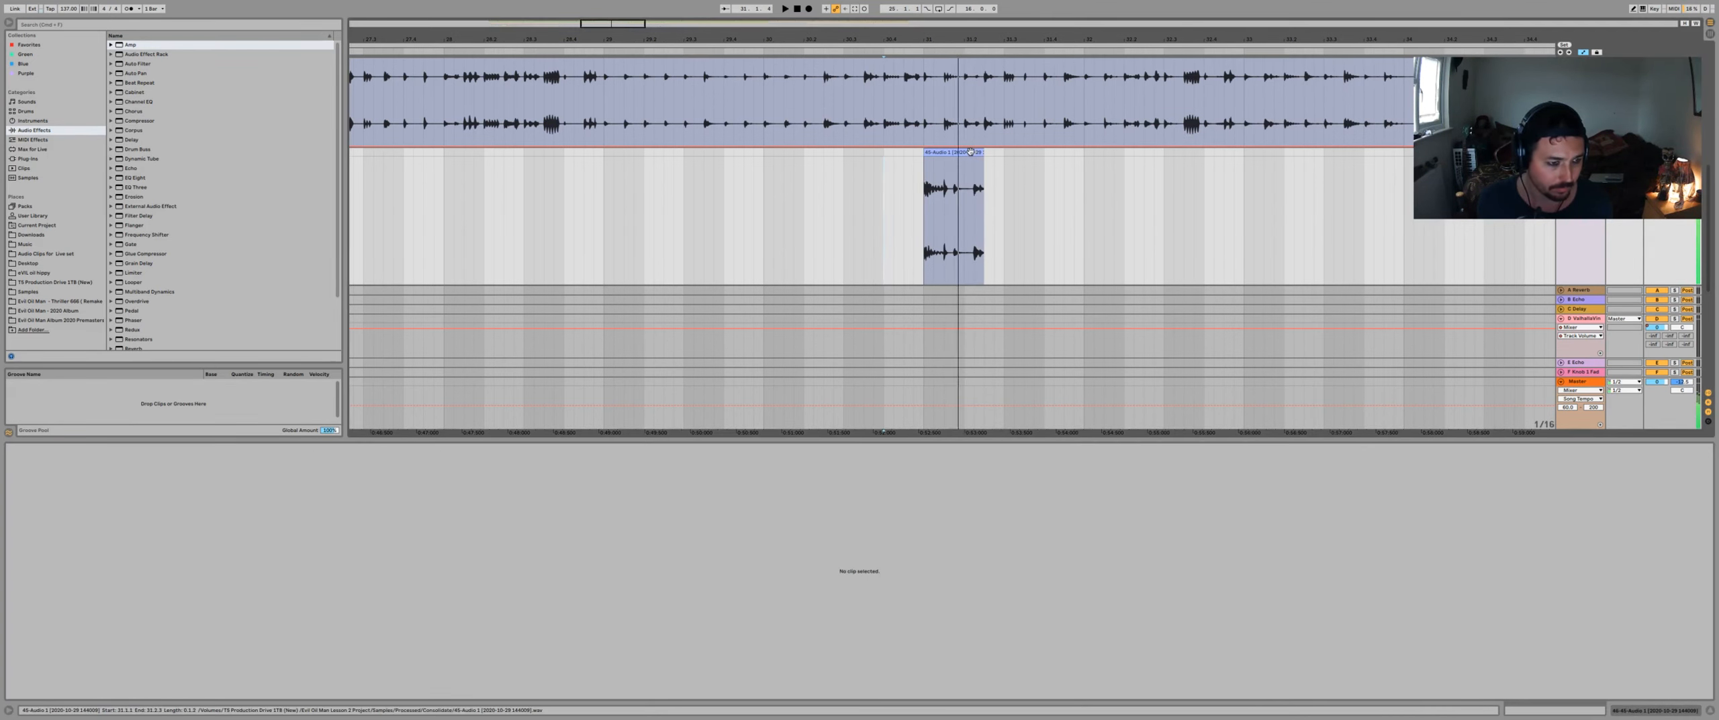
- Deepen the pitch drop at the start of the phrase's transposition envelope to about -30 semitones and play it
left_click(971, 152)
key("space")
key("space")
key("space")
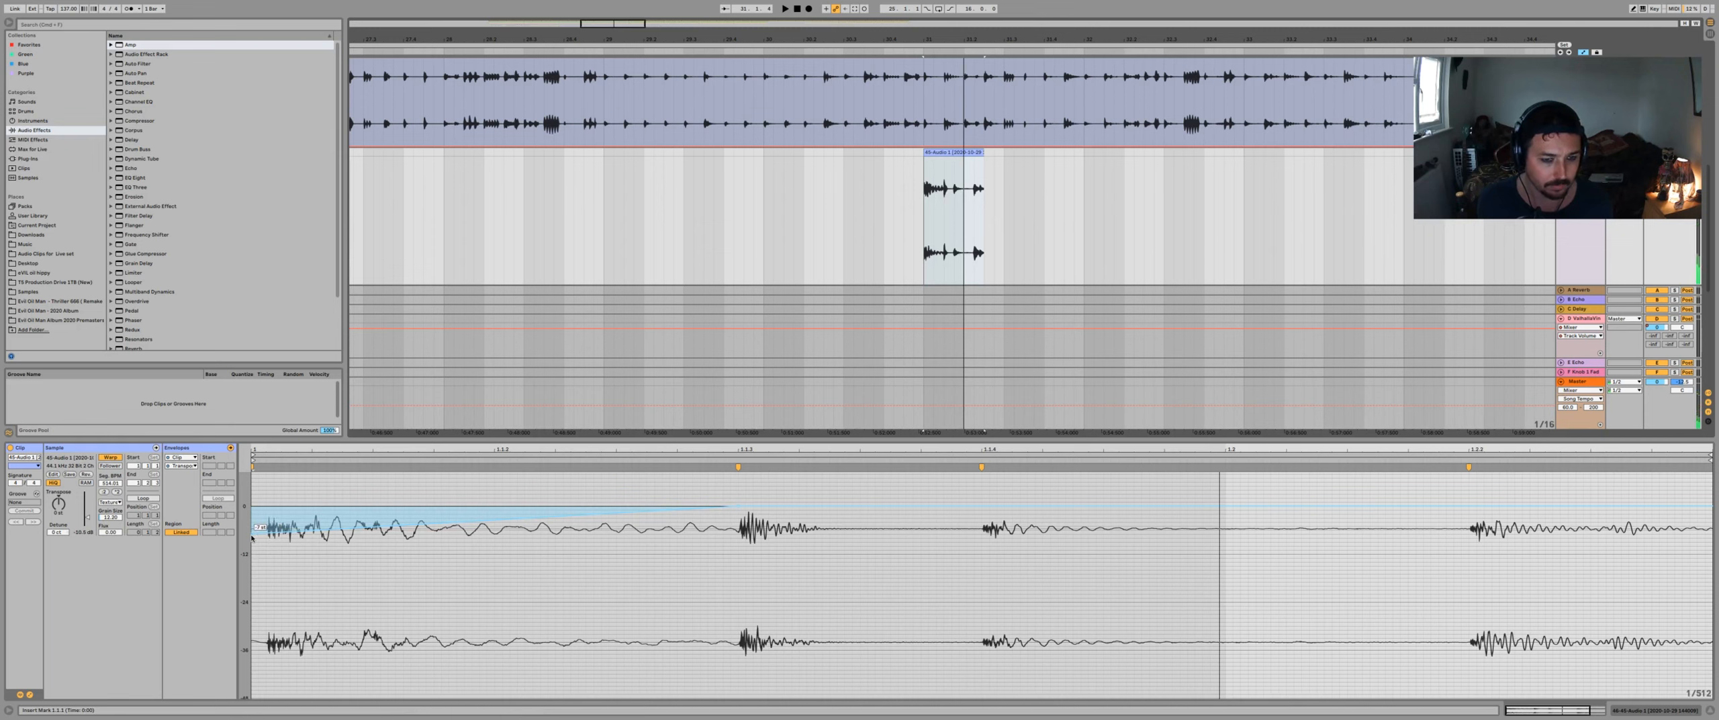
left_click_drag(252, 537, 253, 619)
key("space")
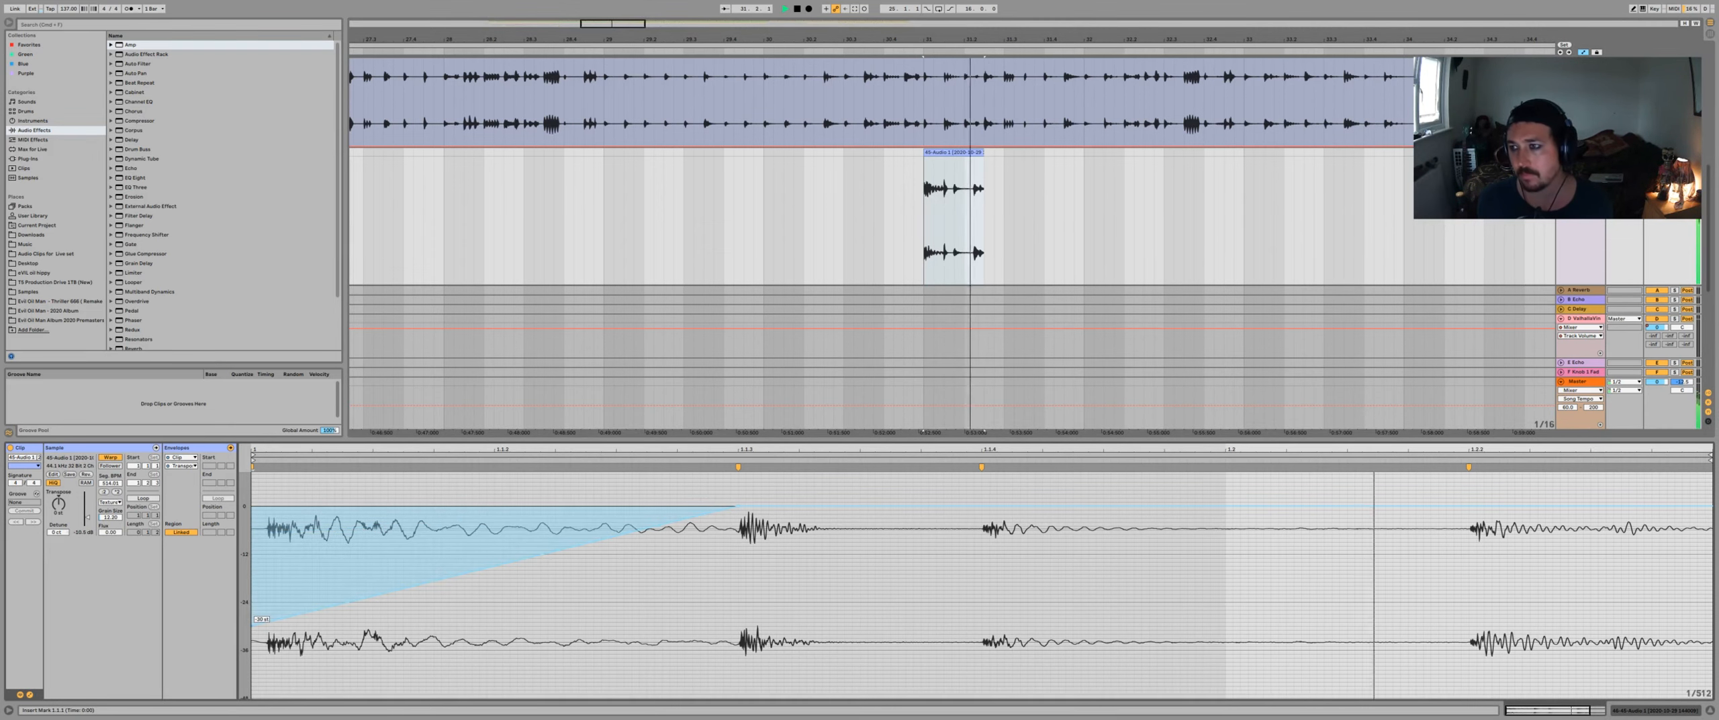
key("space")
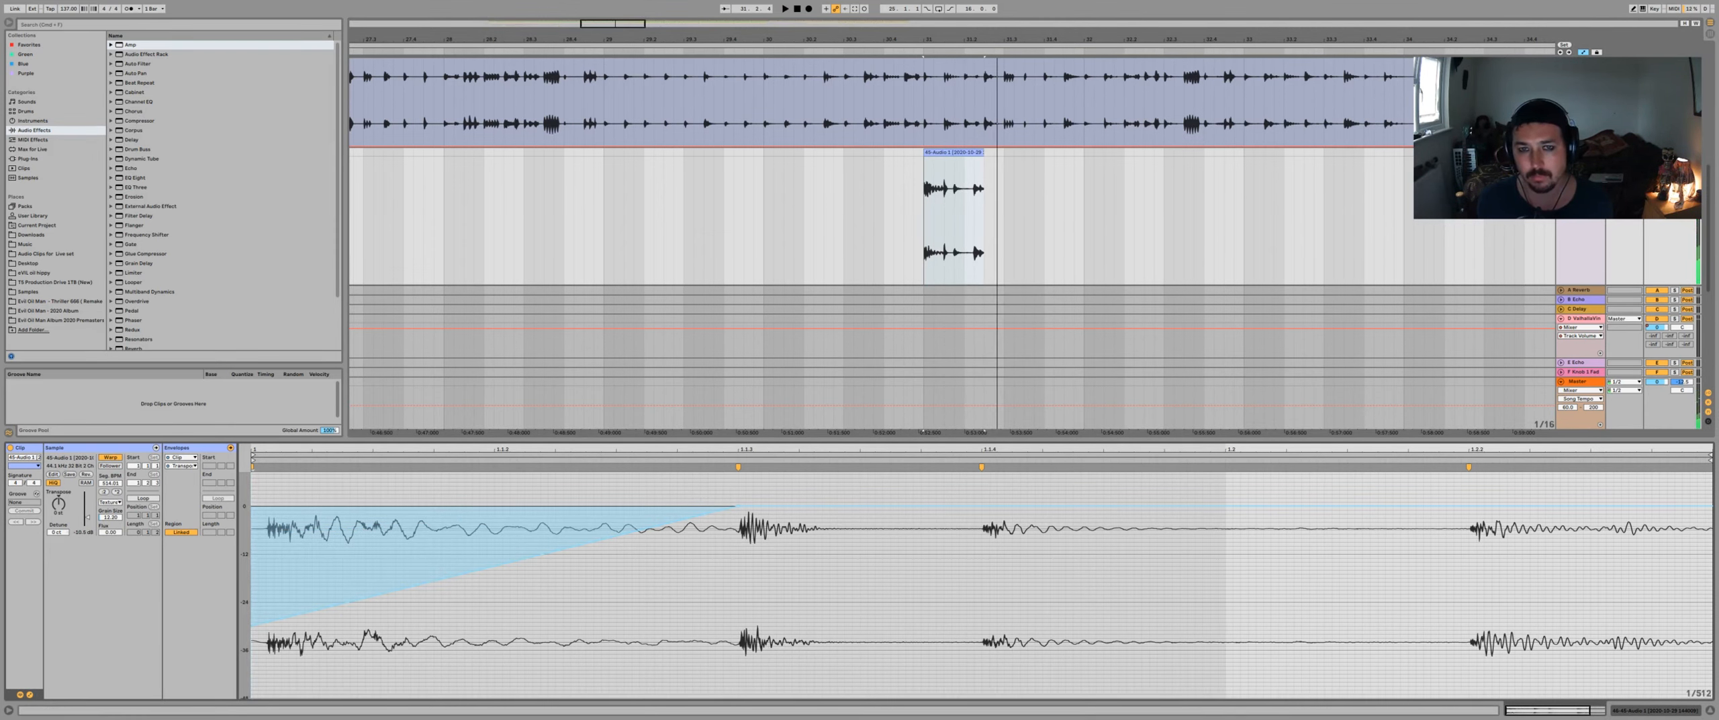
key("space")
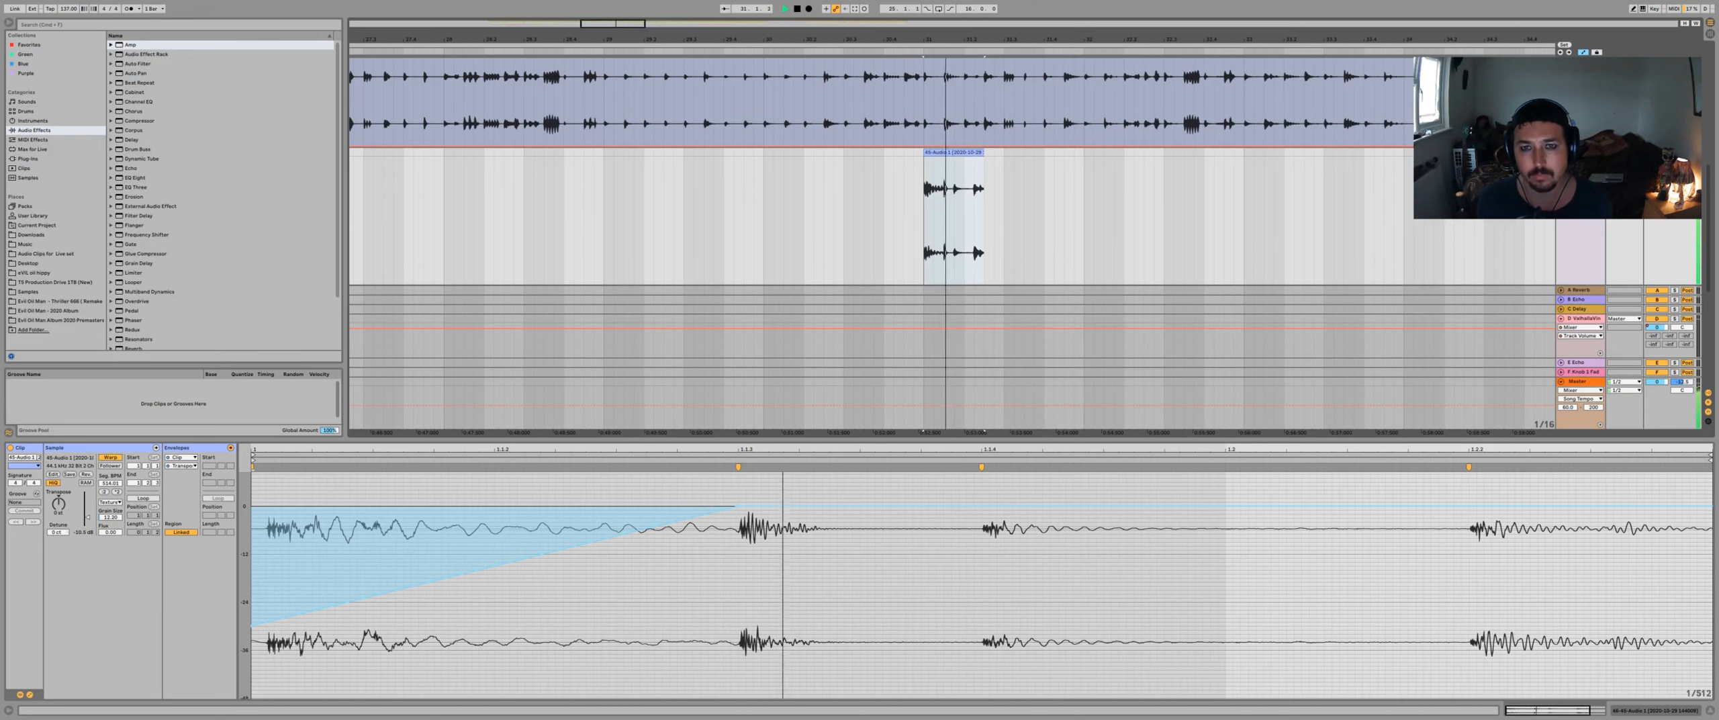
- Place the processed phrase beneath its original section of the arpeggio, deactivate that section and play the passage
key("minus")
key("minus")
left_click_drag(1247, 219, 901, 218)
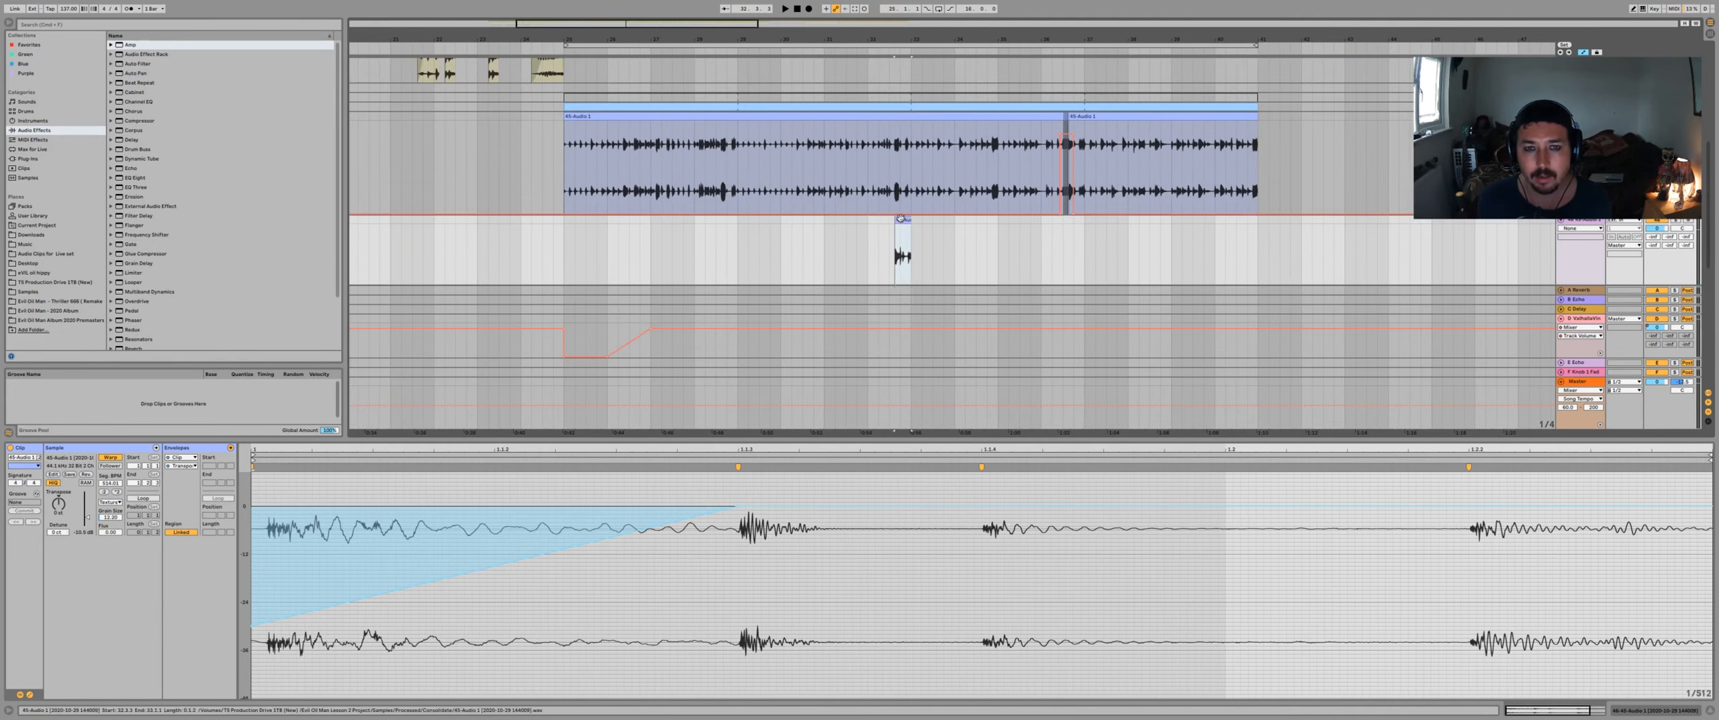
mouse_move(911, 137)
left_mouse_down()
mouse_move(881, 137)
mouse_move(900, 137)
left_mouse_up()
left_click_drag(909, 41, 909, 101)
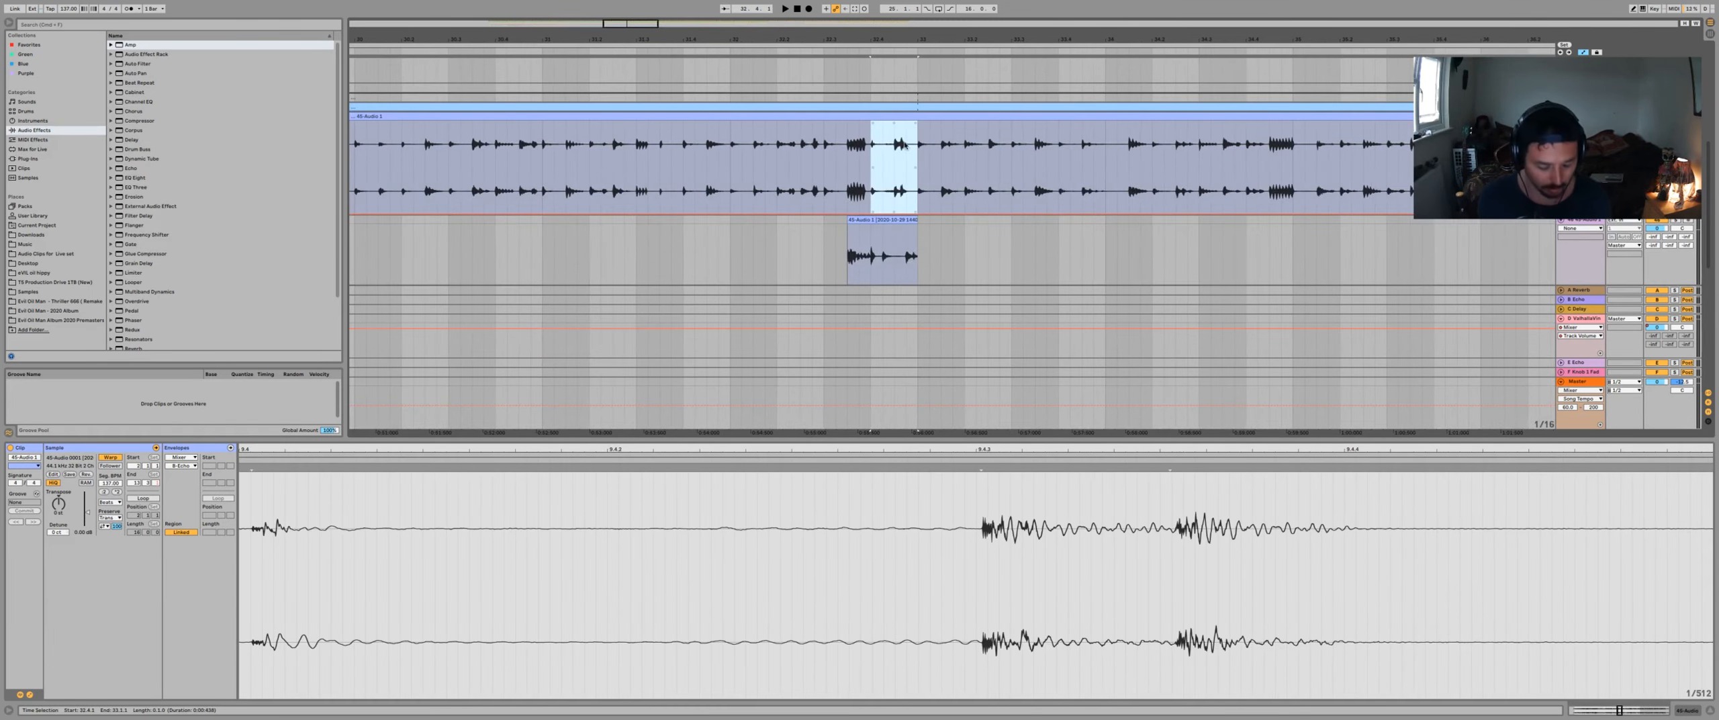
left_click_drag(913, 147, 846, 145)
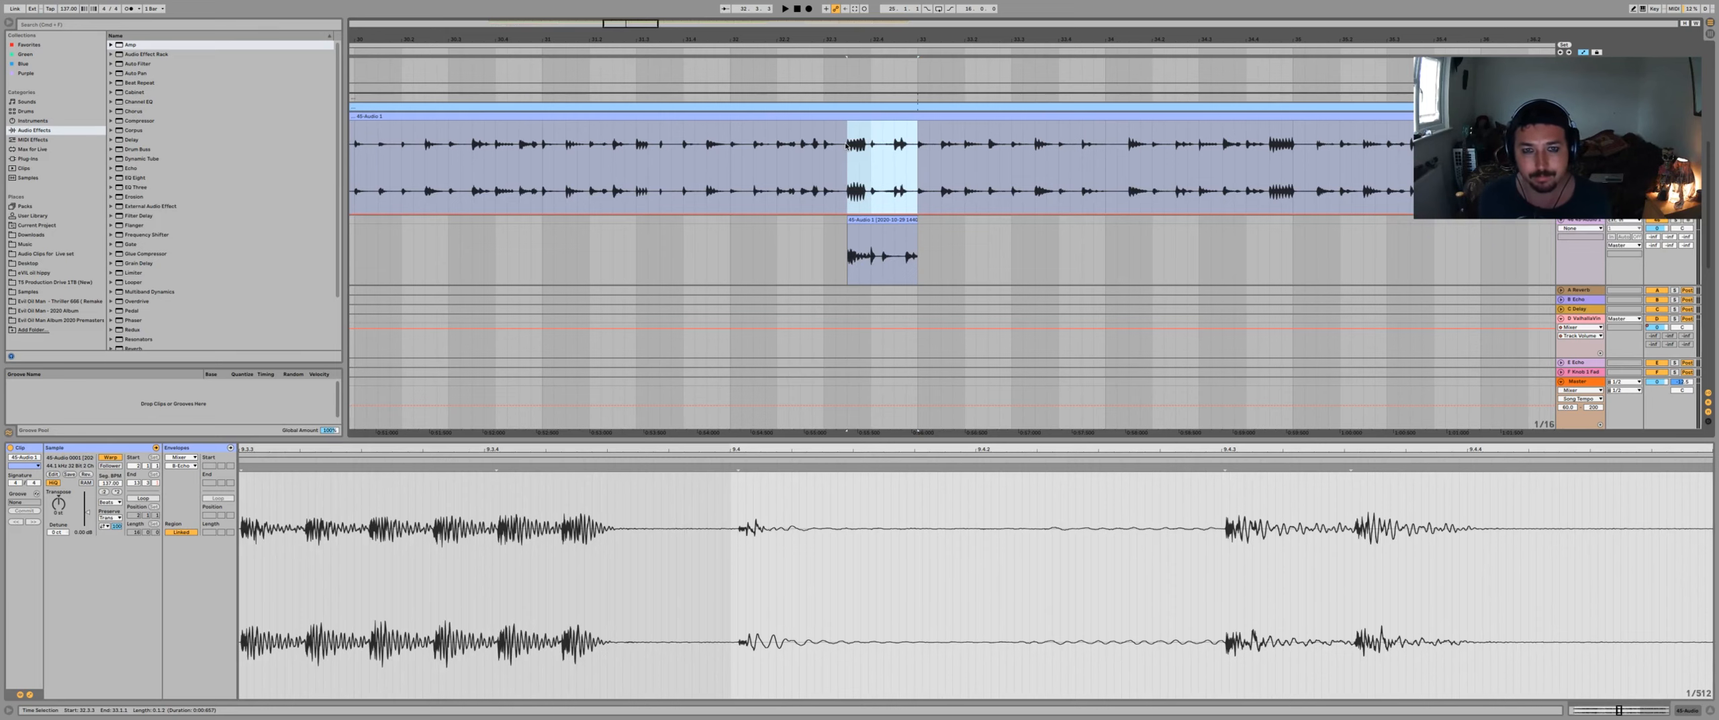
key("0")
left_click(787, 146)
key("space")
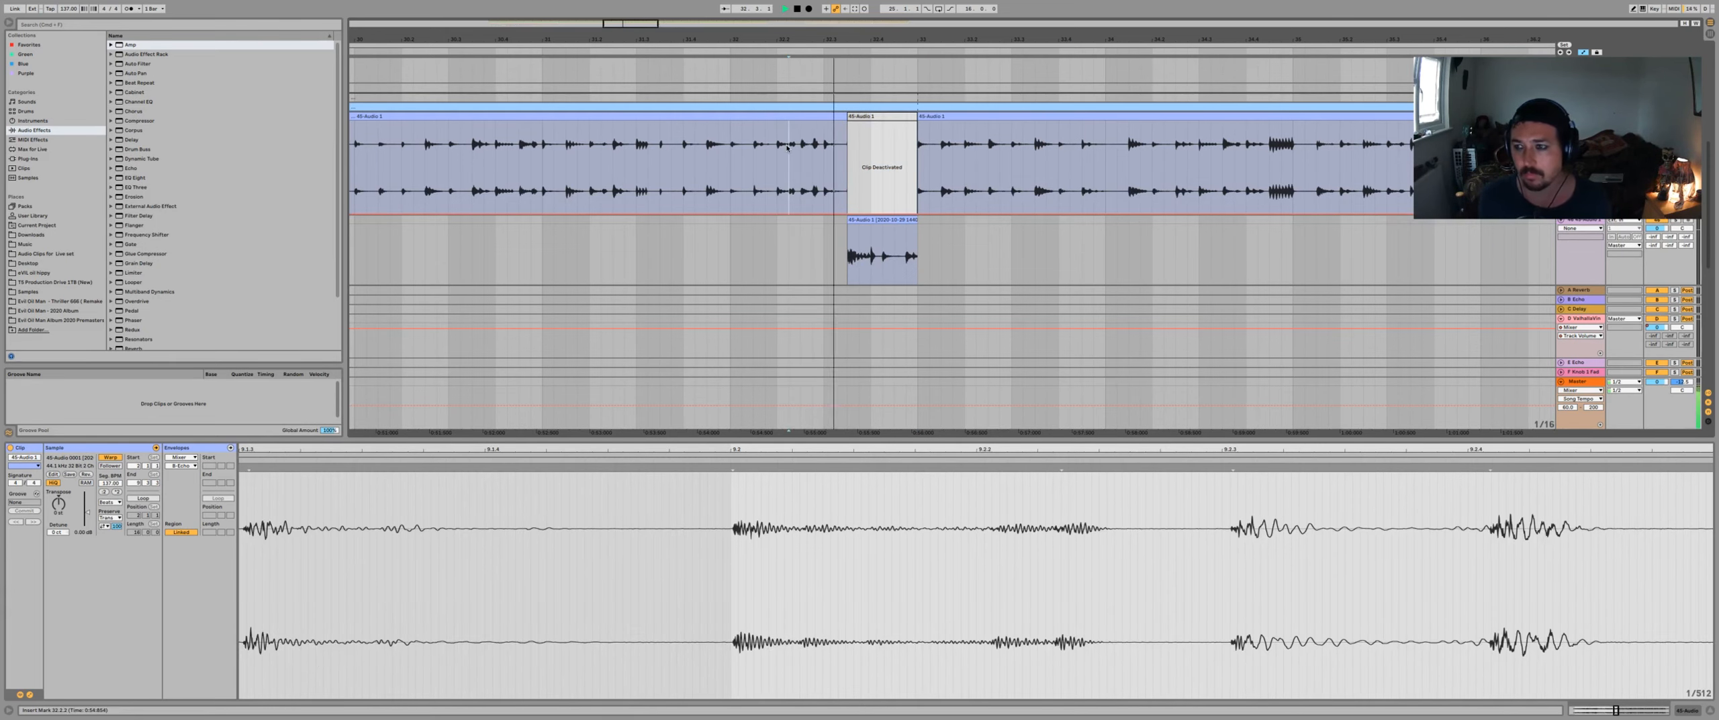
- Add a Flanger to the processed phrase's track, reduce its dry/wet amount and play the passage
left_click(1574, 222)
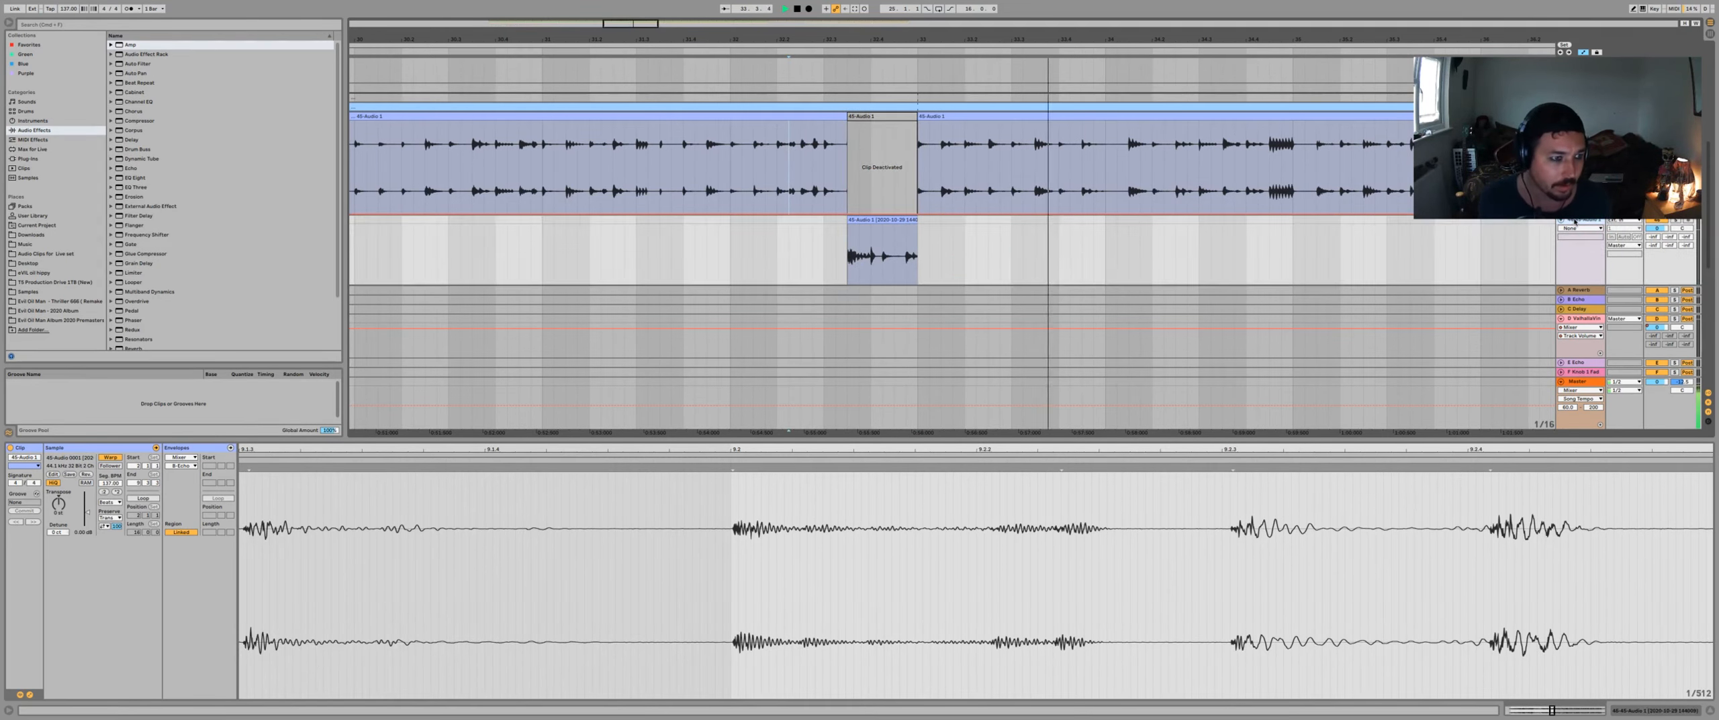
double_click(1574, 222)
key("space")
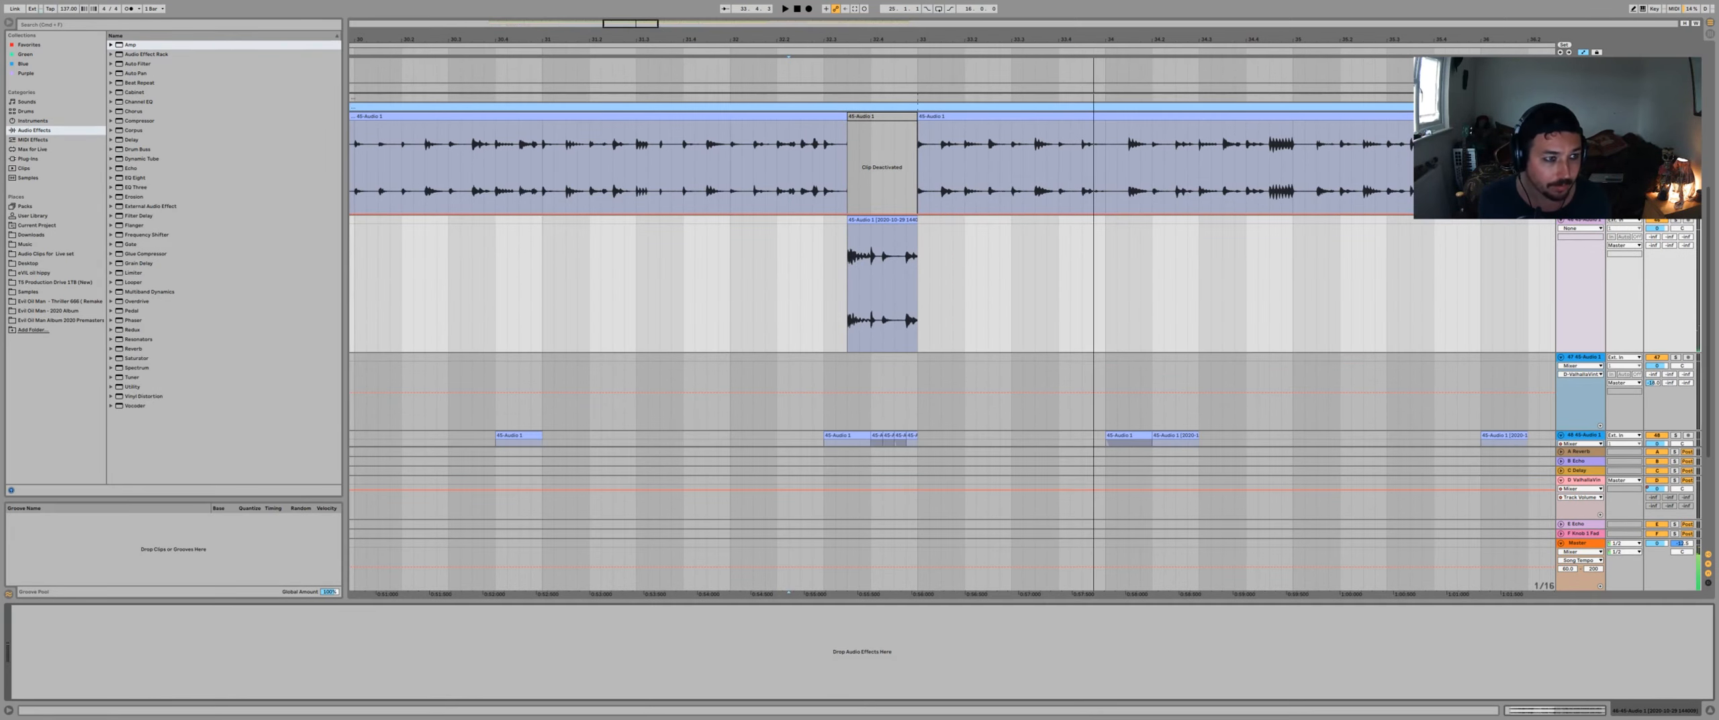
left_click(133, 226)
double_click(133, 226)
key("space")
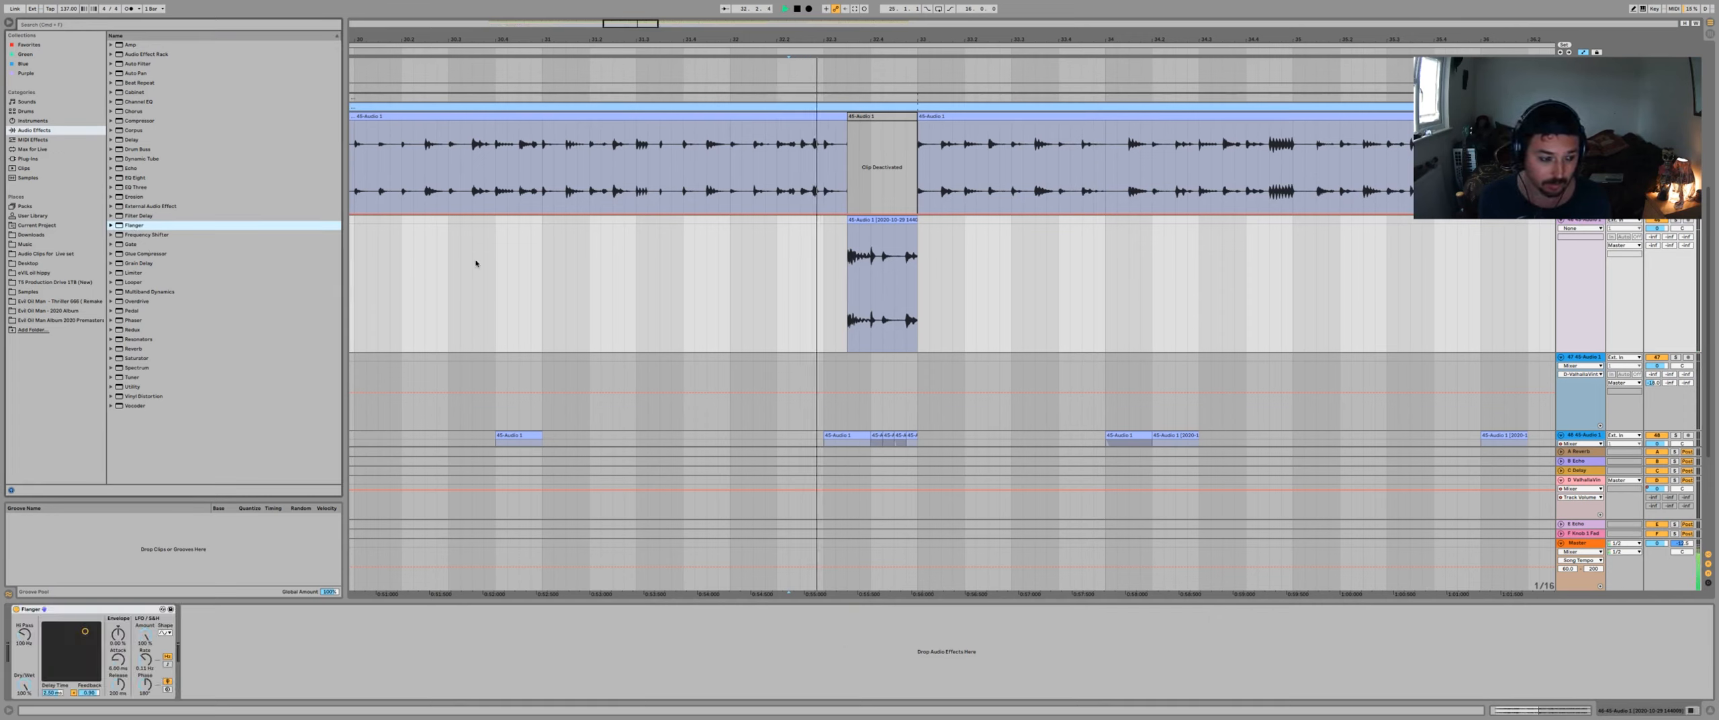
key("space")
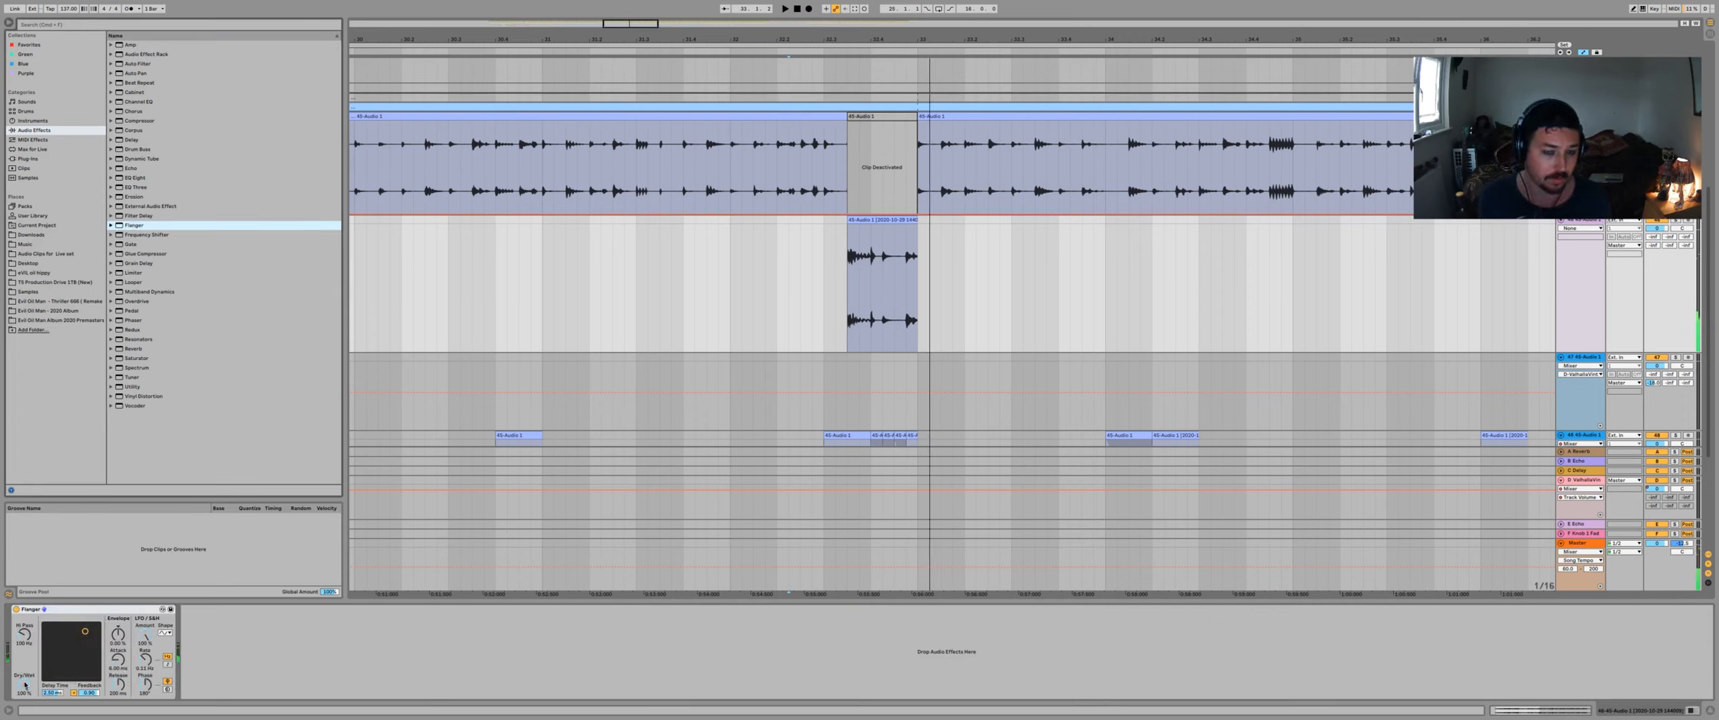
left_click_drag(24, 685, 24, 717)
key("space")
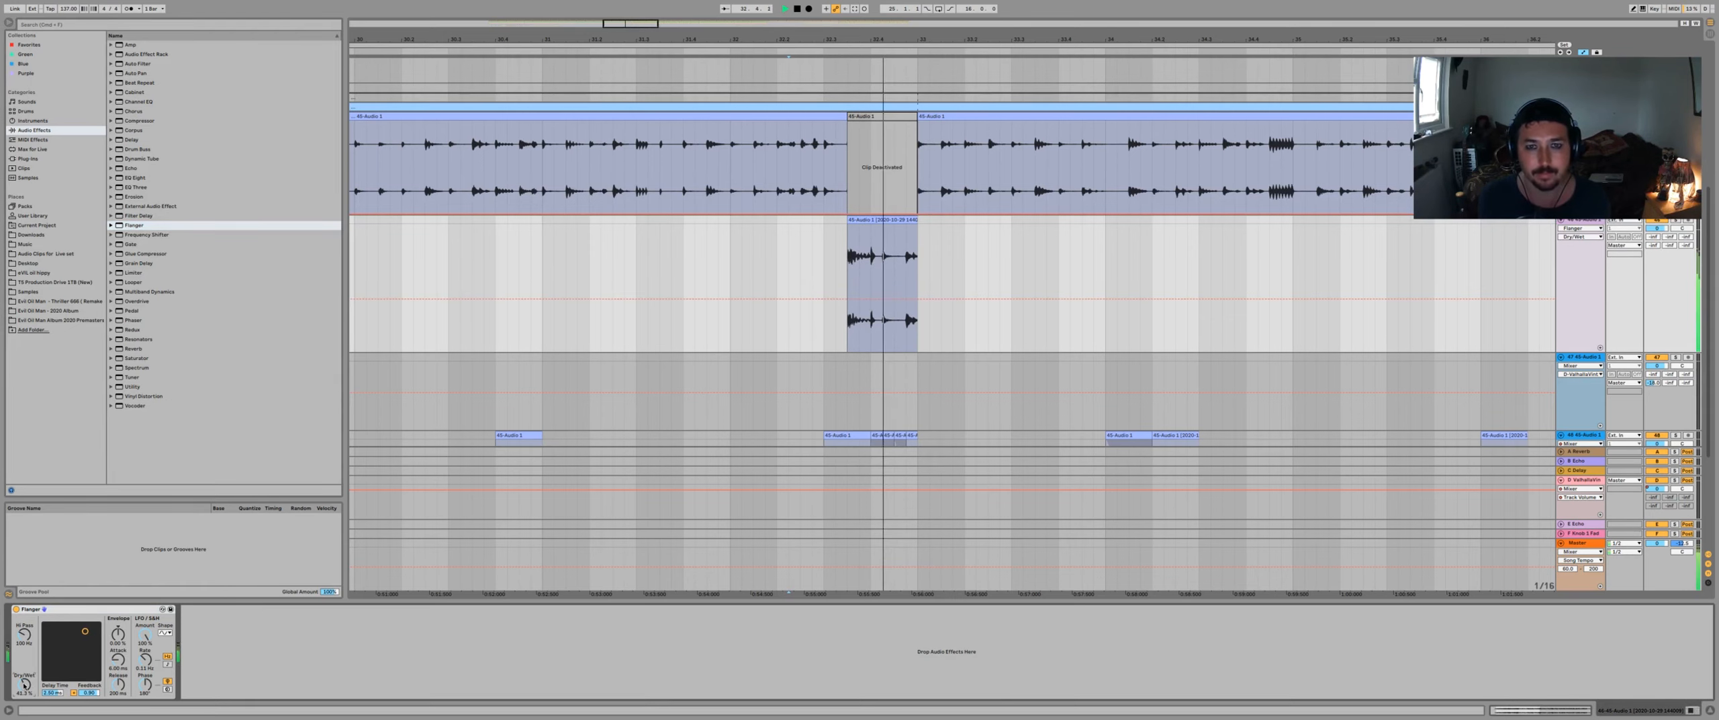
- Solo the track of chopped fill slices and play the slice in bar 34
left_click_drag(781, 39, 919, 37)
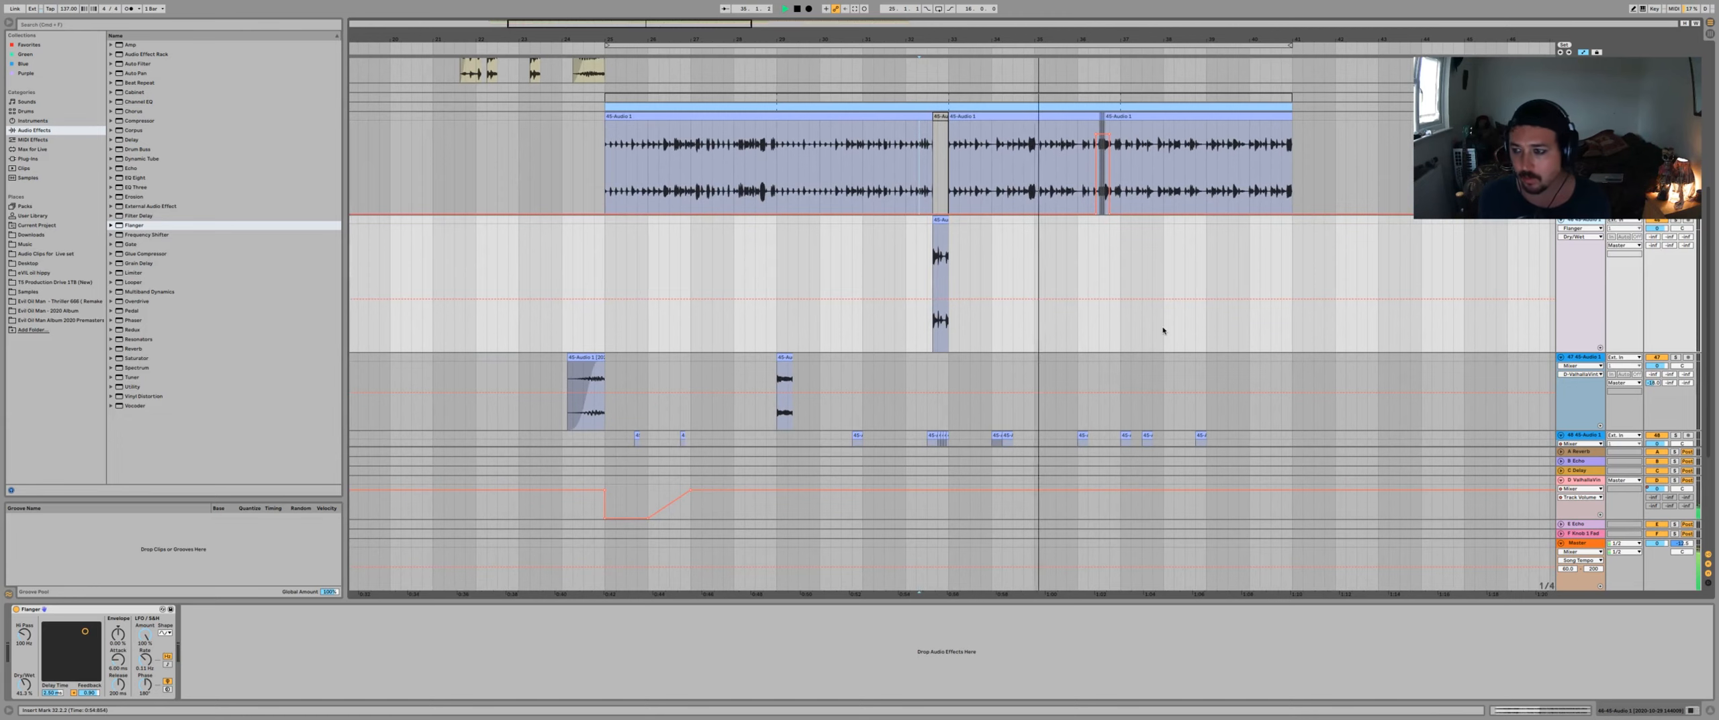
scroll(1000, 298, "down", 3)
left_click(1012, 298)
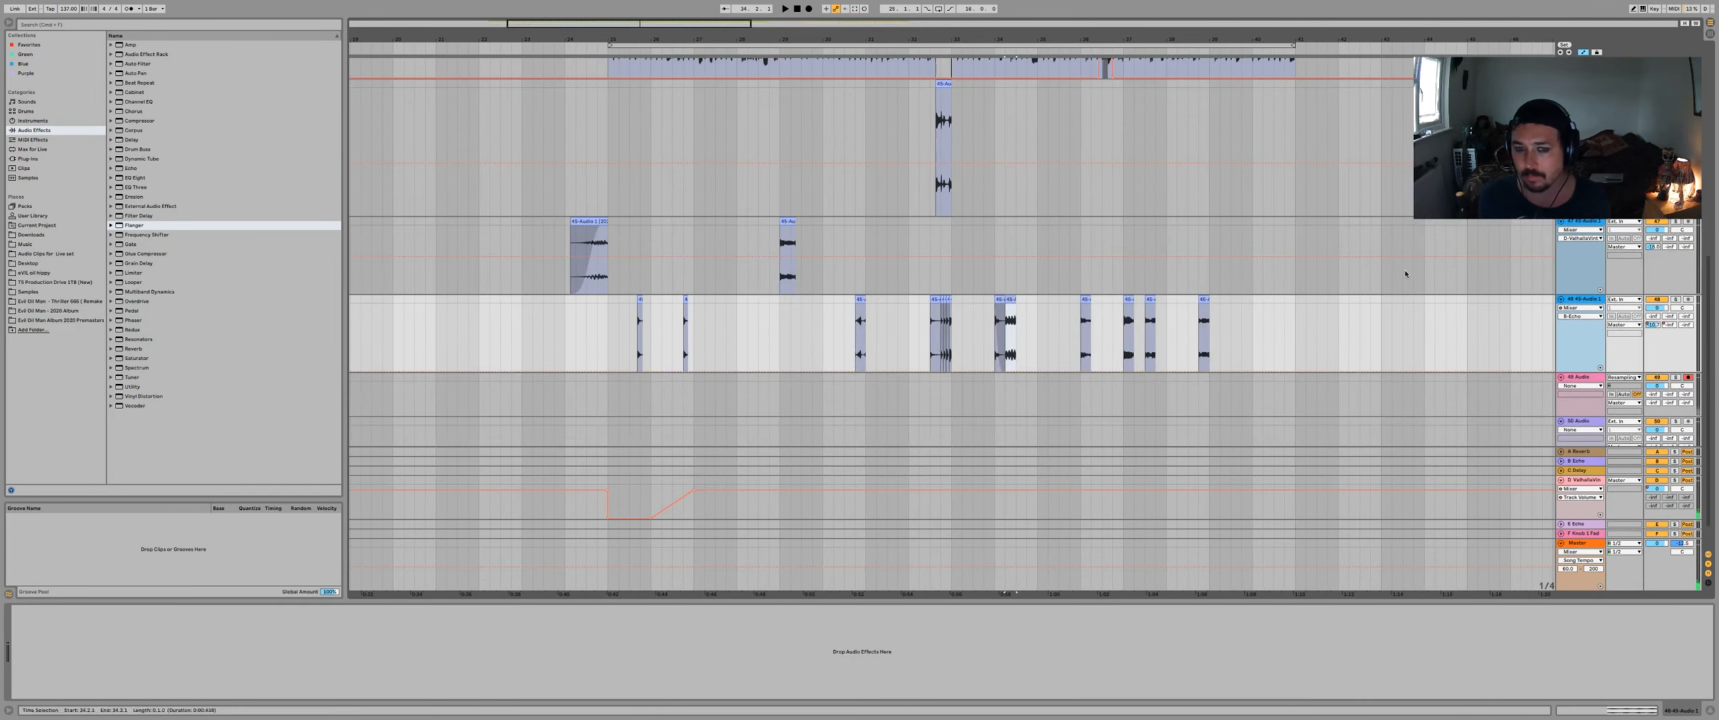
left_click(1675, 299)
key("space")
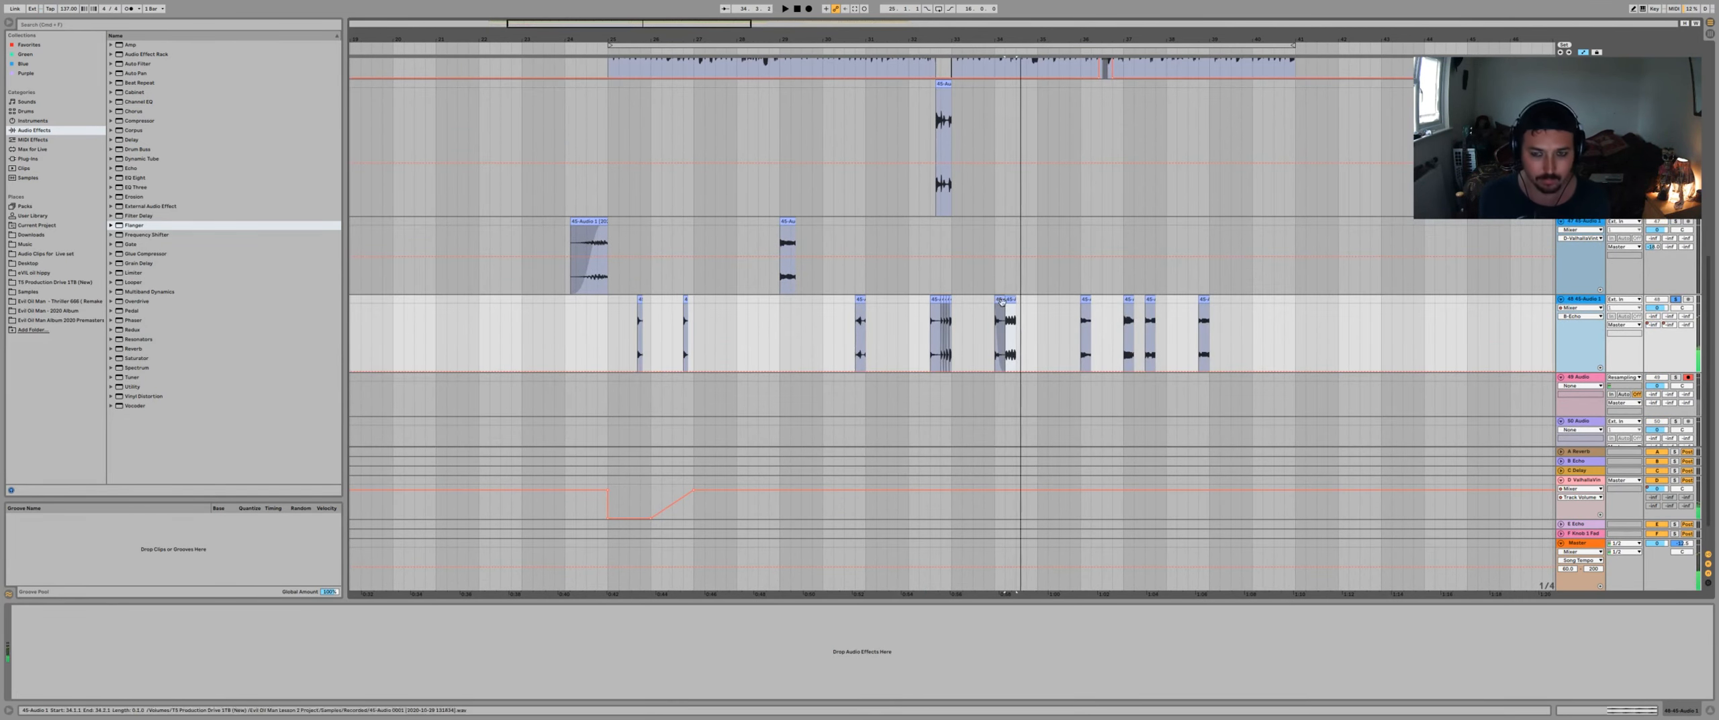
key("space")
- Copy the auditioned fill slice to the start of the arpeggio, consolidate it and open its clip properties
left_click_drag(1012, 300, 615, 315)
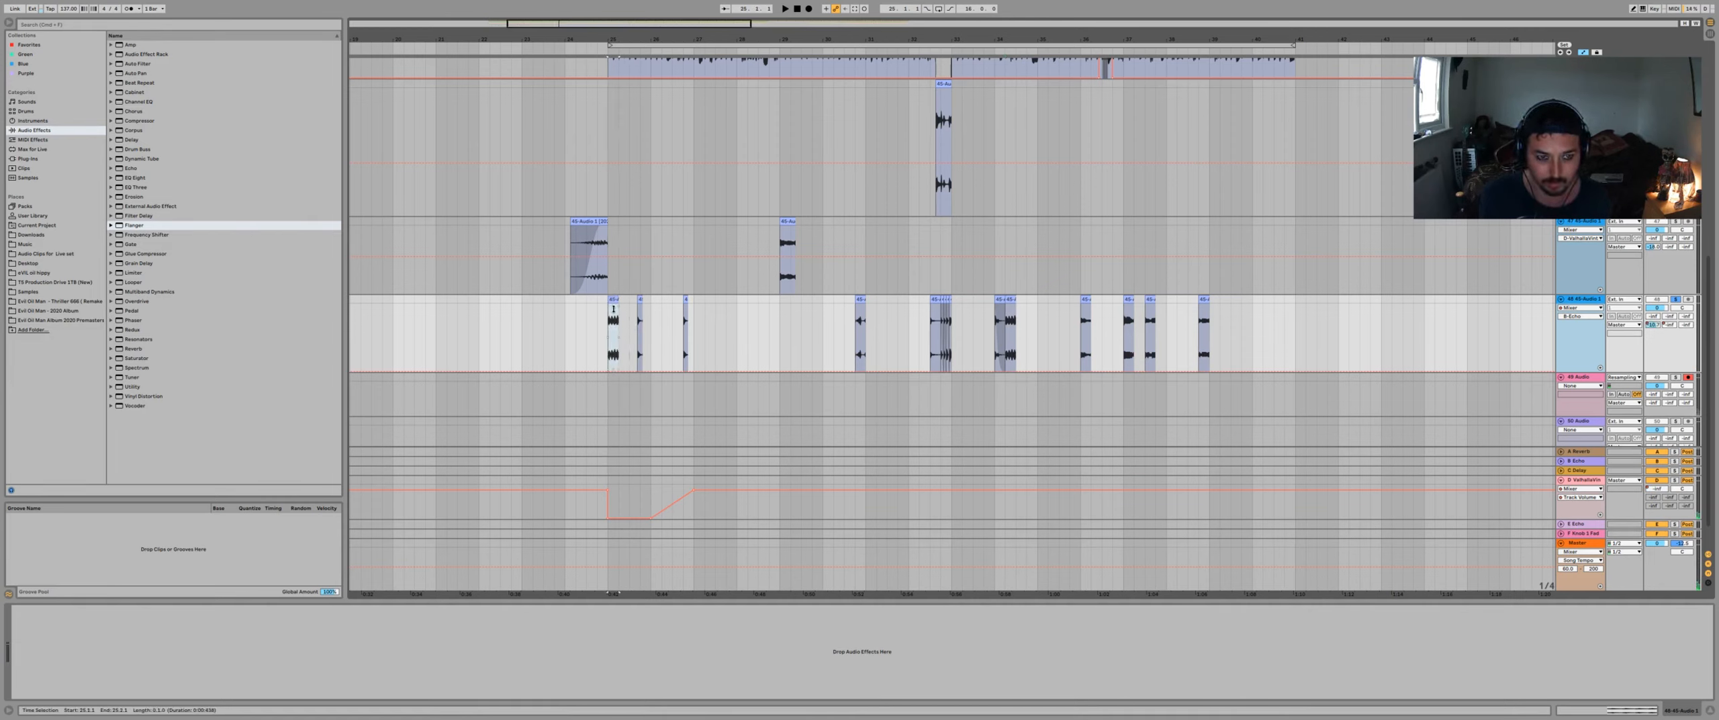
key("super+j")
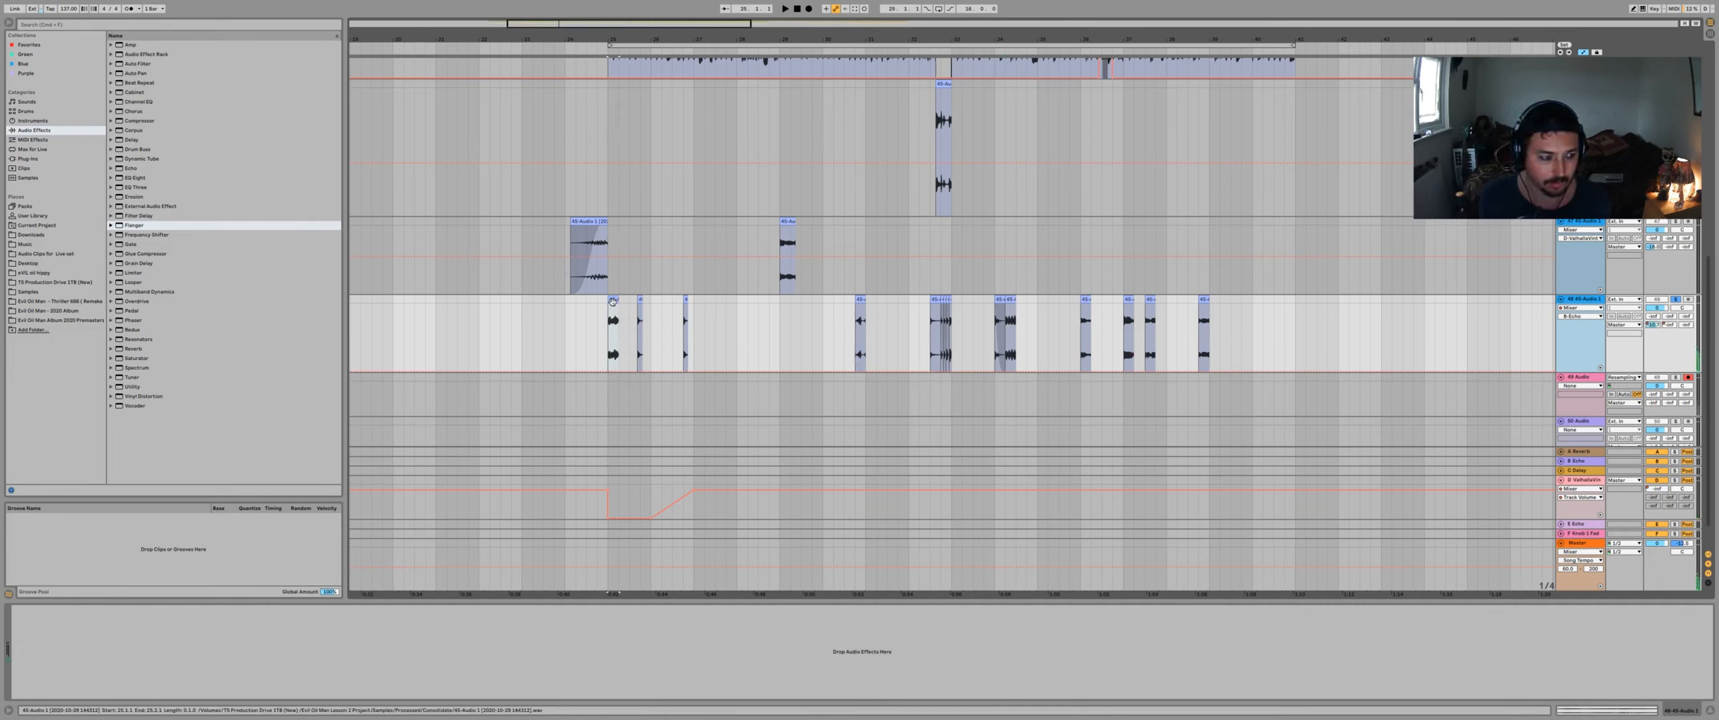
double_click(612, 301)
key("space")
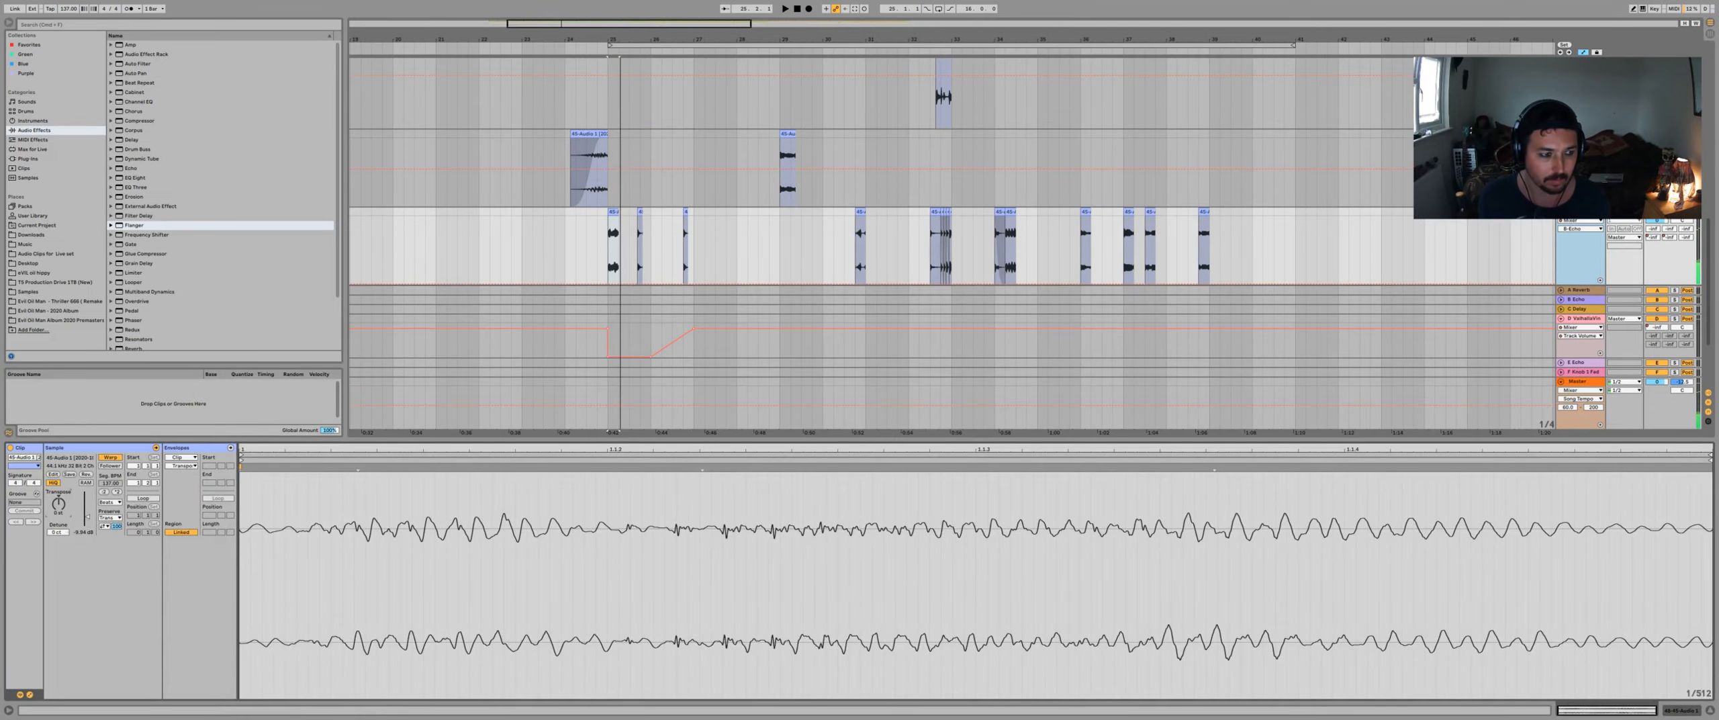
- Transpose the consolidated slice down and play it at the start of the arpeggio
left_click_drag(59, 503, 56, 505)
key("space")
key("space")
key("space")
key("space")
key("space")
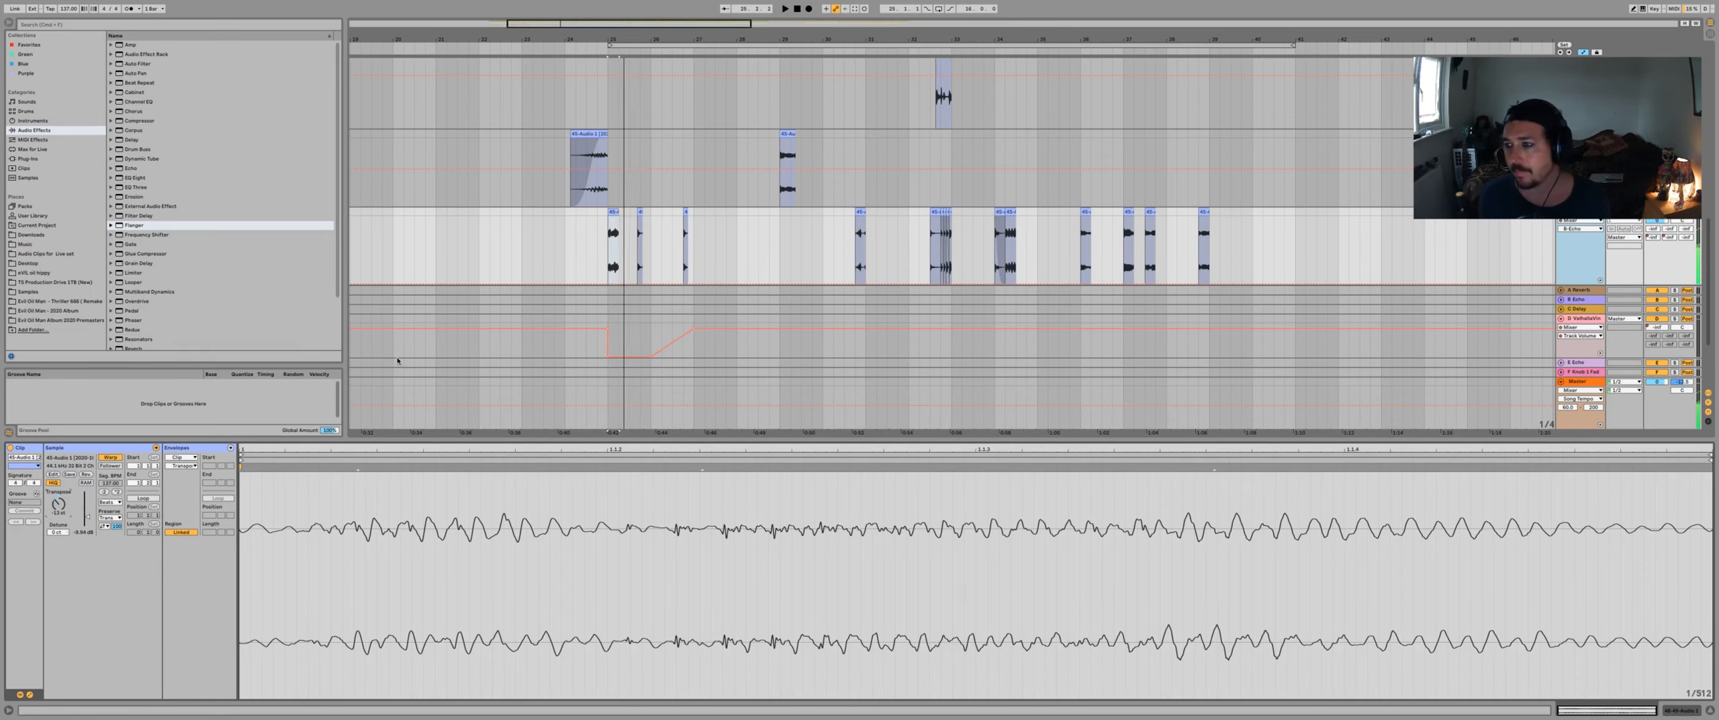
left_click(589, 260)
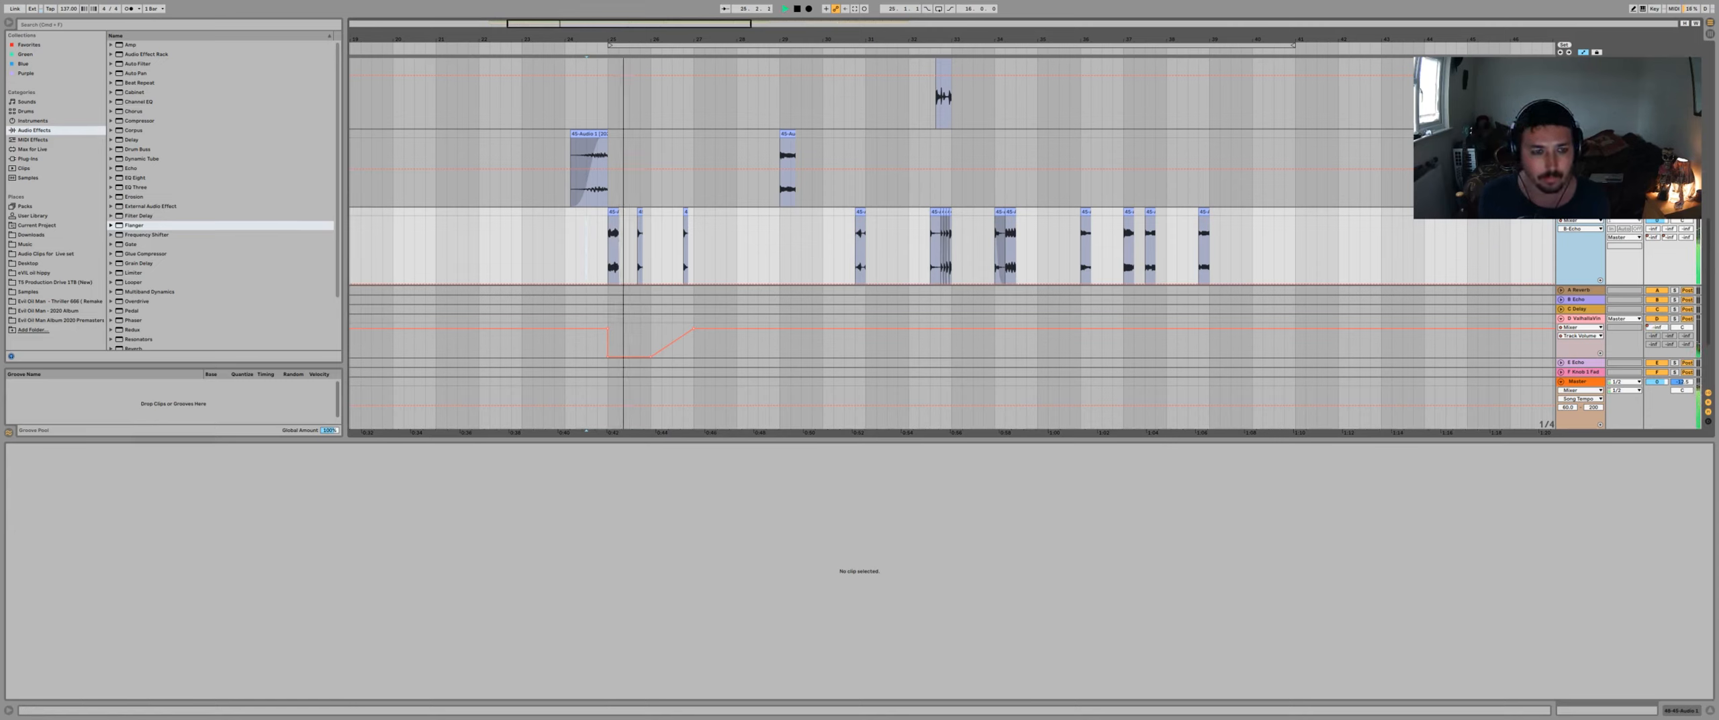
- Place copies of the consolidated slice back to back in bar 27 and set the second one to the Tones warp mode
left_click_drag(792, 194, 720, 216)
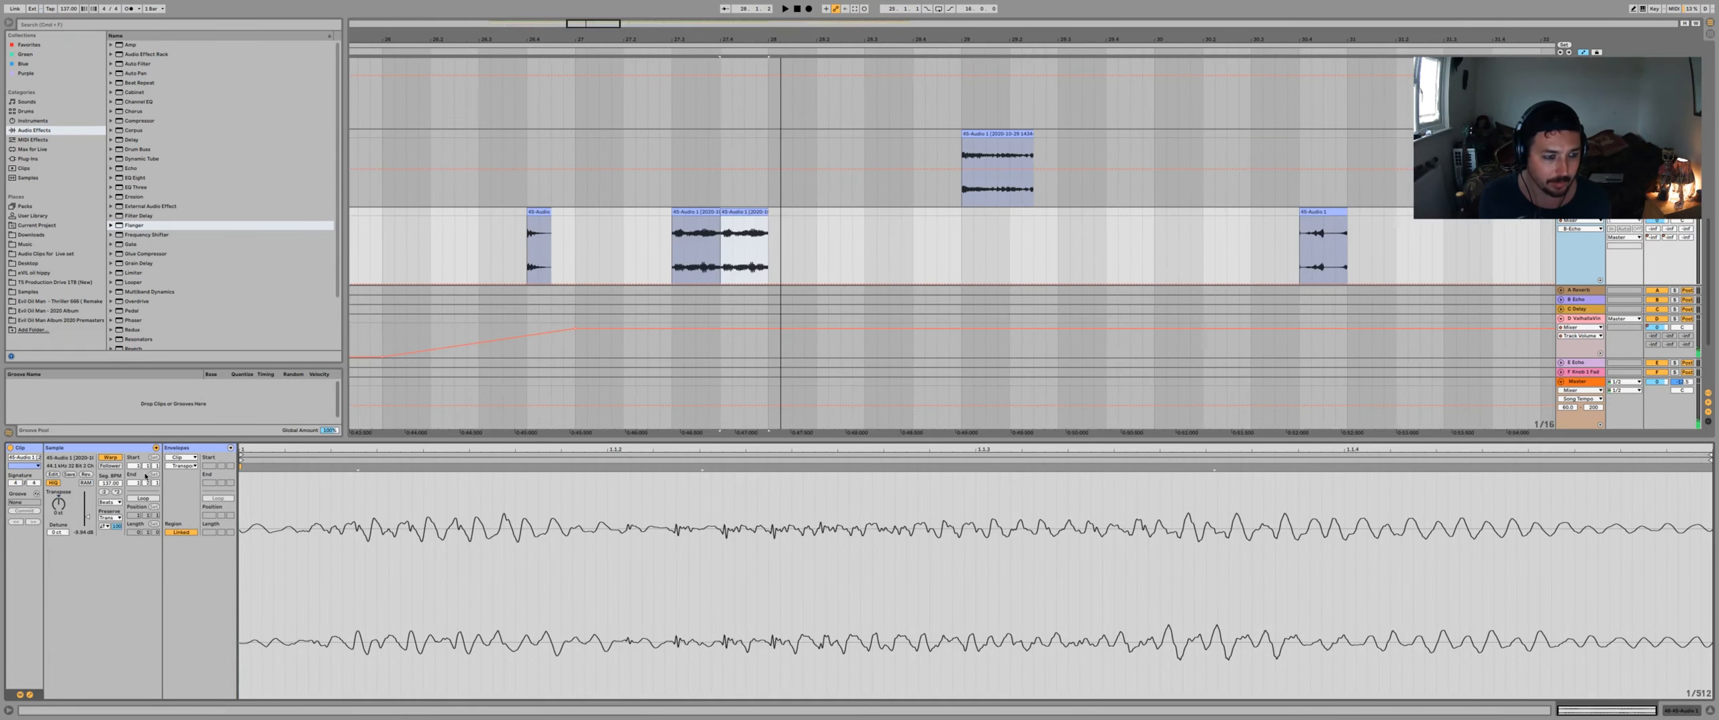
left_click(113, 502)
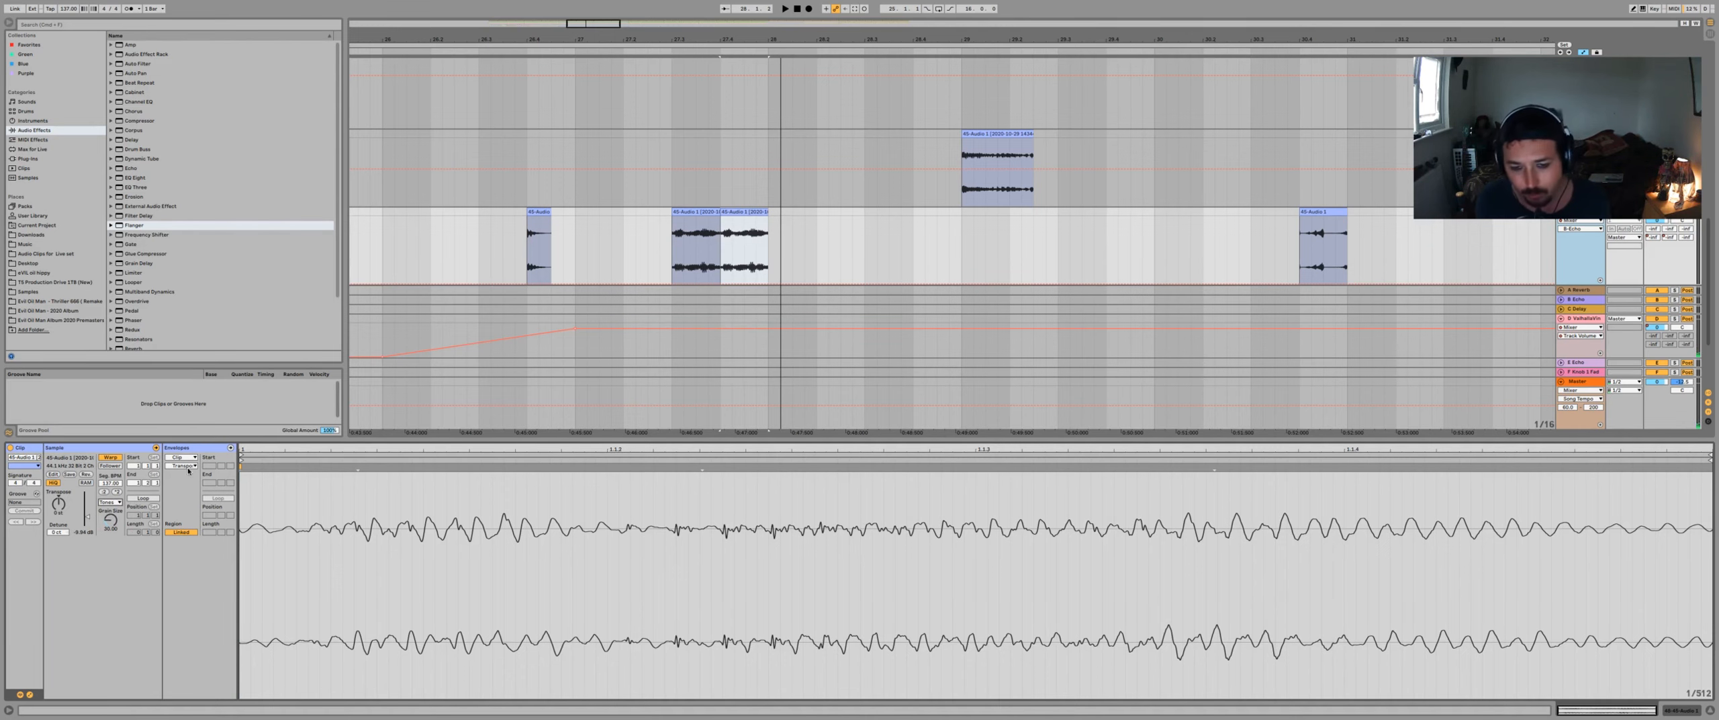
- Draw a transposition envelope on the second slice copy that bends its pitch down at the start, and play it
left_click(189, 466)
left_click(191, 481)
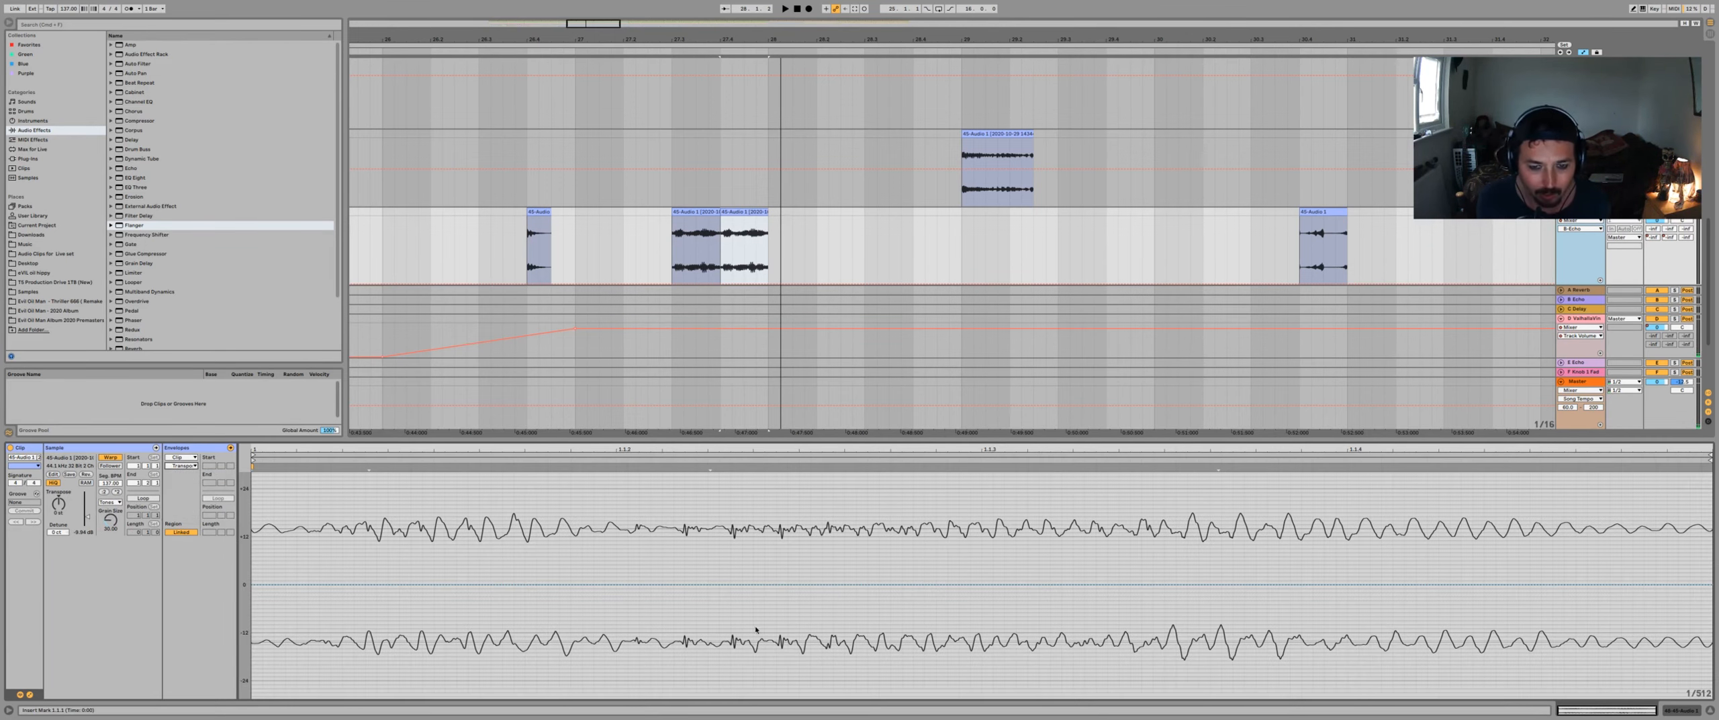
left_click(964, 583)
left_click_drag(940, 584, 342, 616)
key("space")
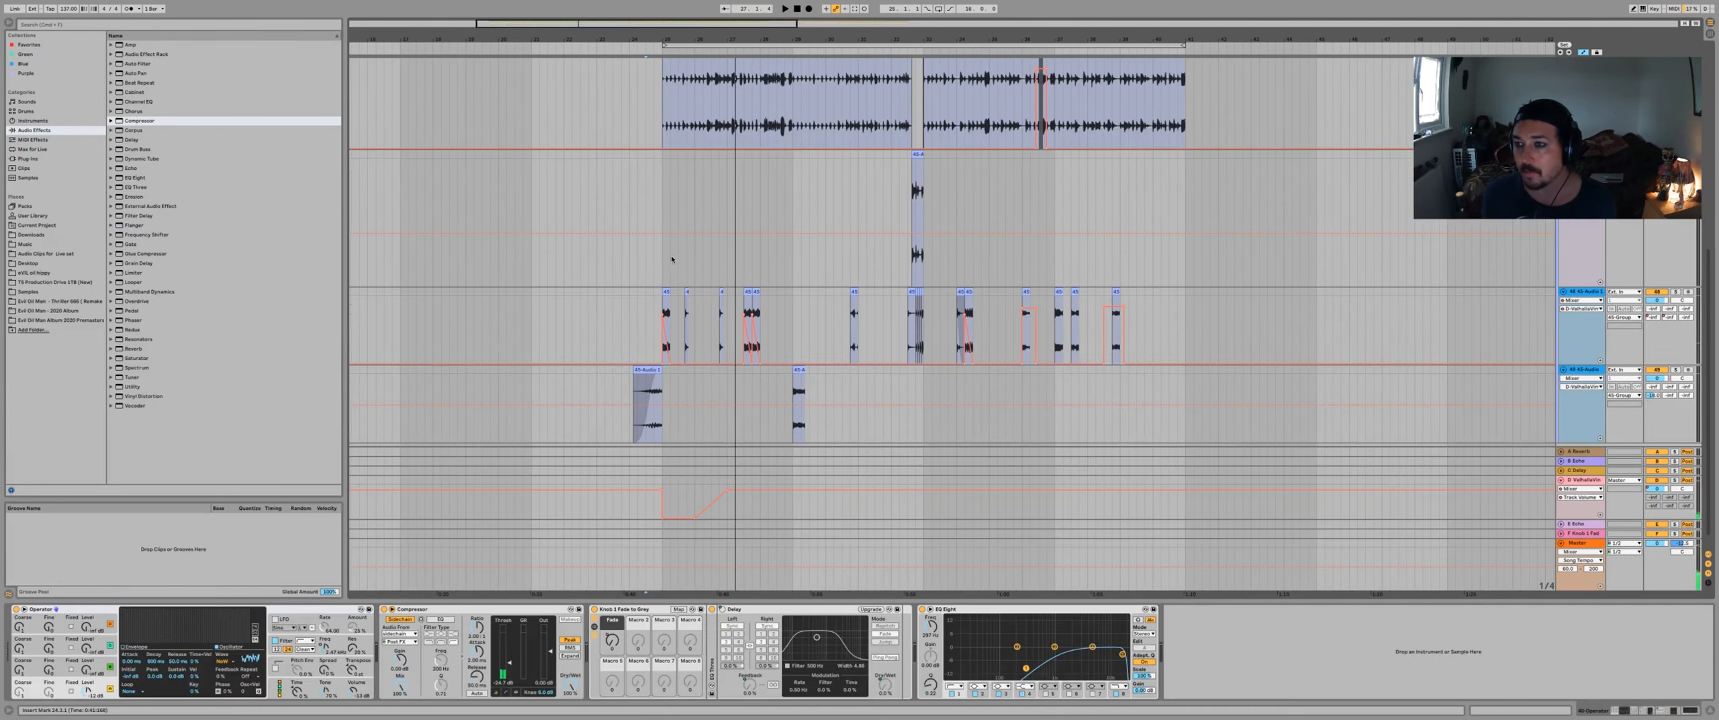
scroll(940, 316, "up", 3)
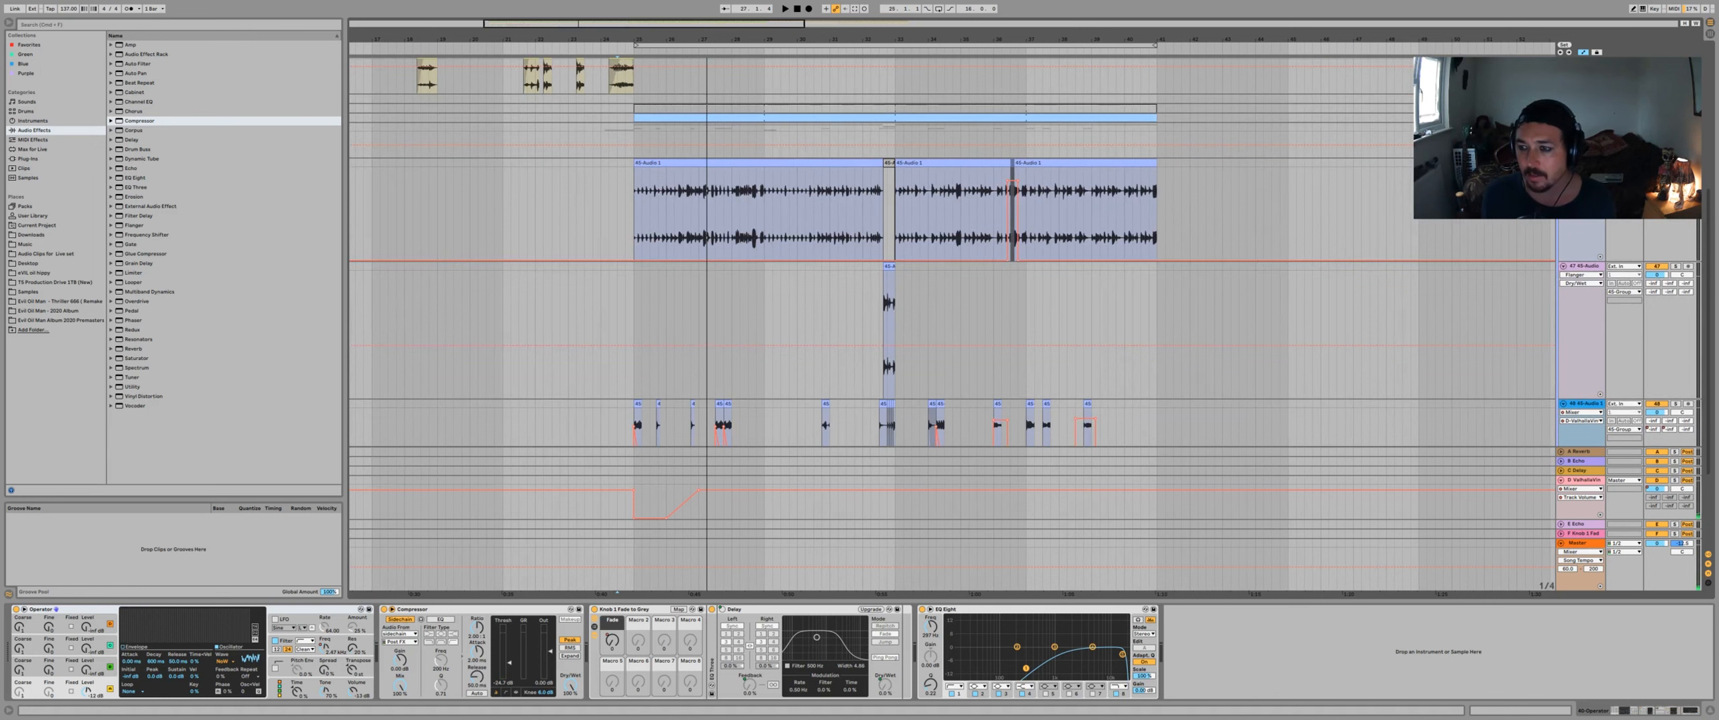
scroll(940, 315, "up", 6)
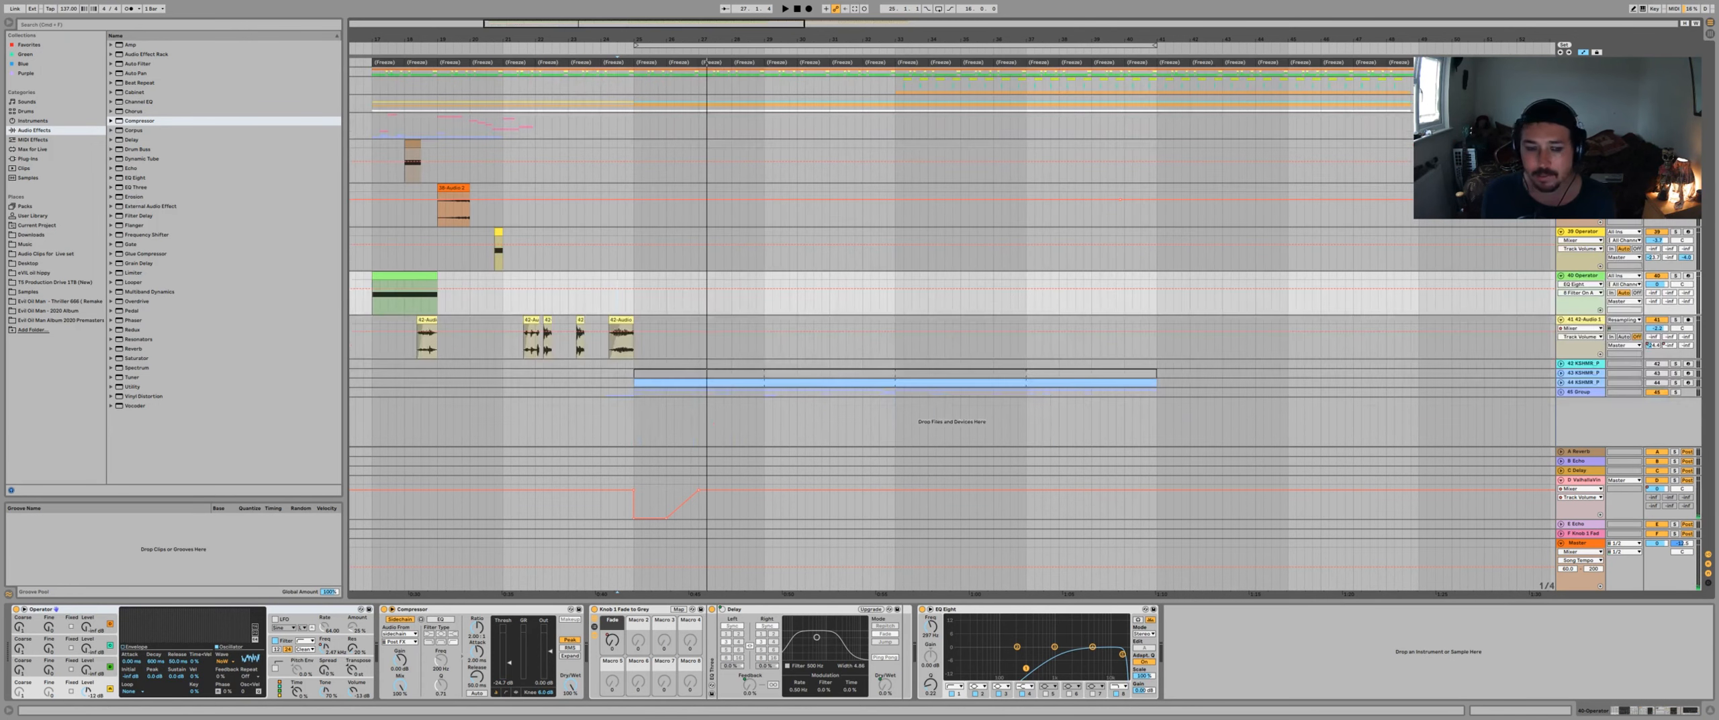
- Select the group track below the audio tracks and play the arrangement from bar 25
left_click(1576, 393)
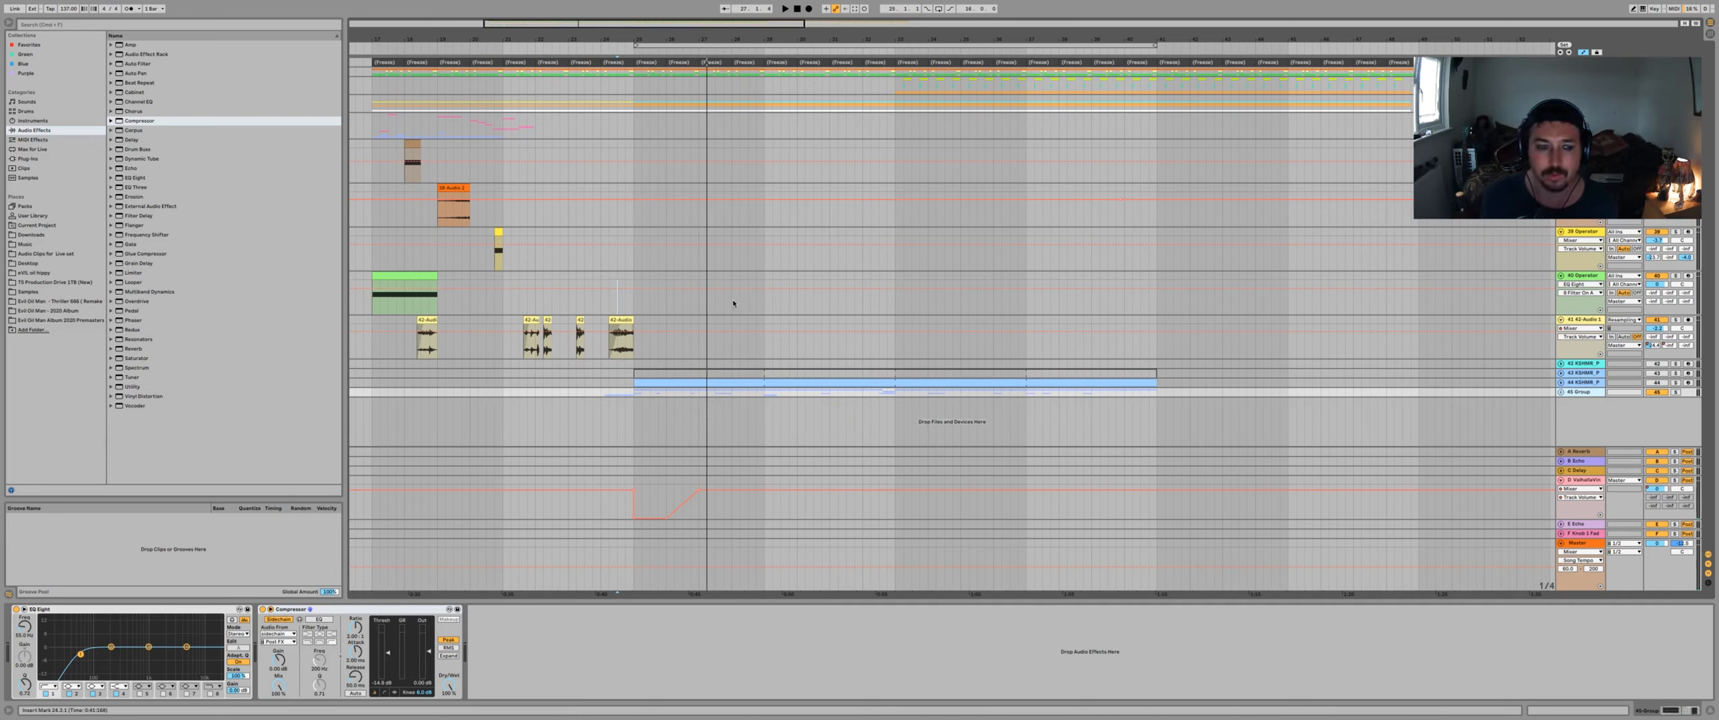
left_click(635, 418)
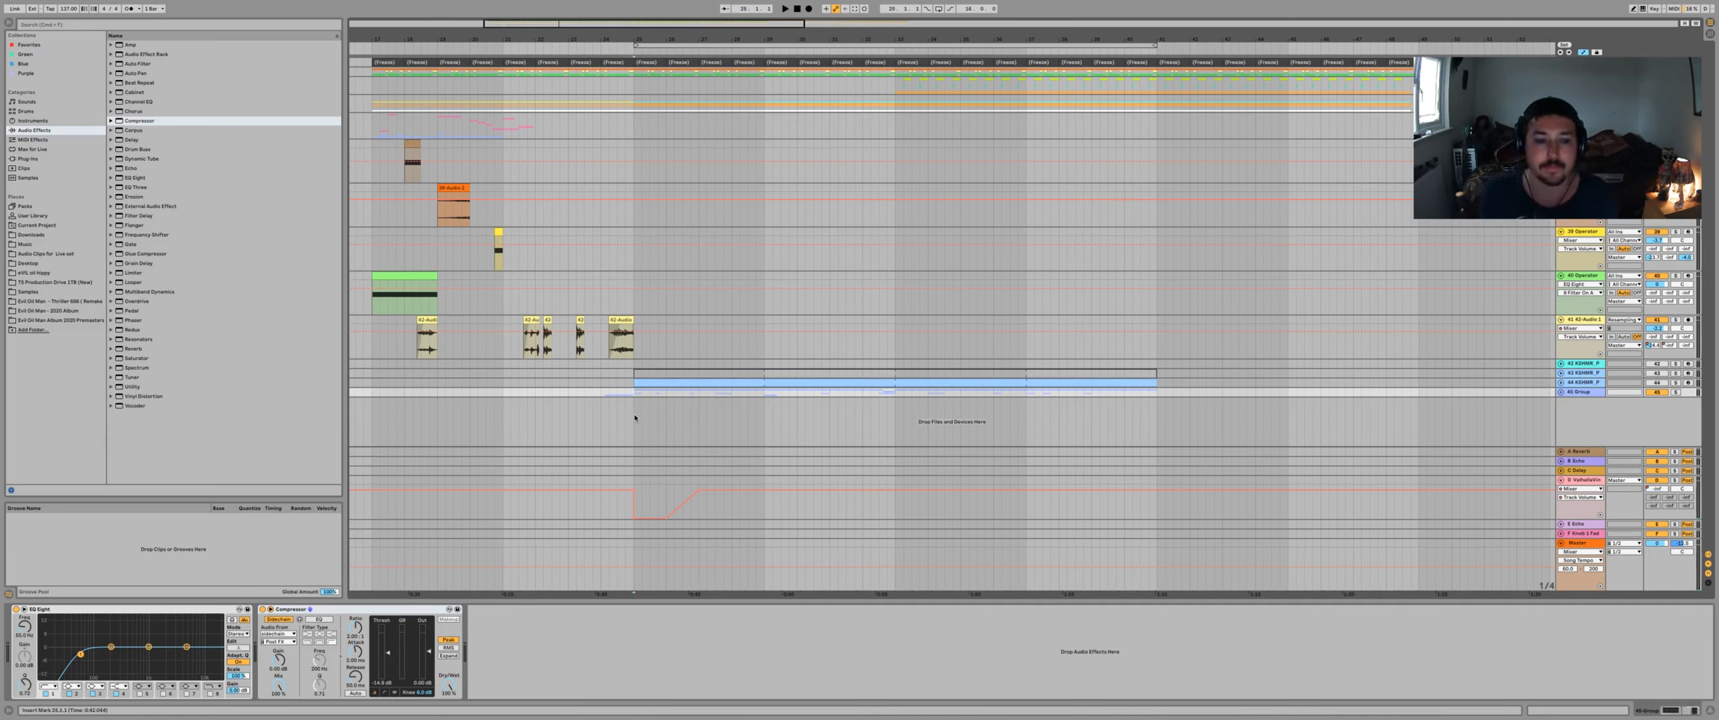
key("space")
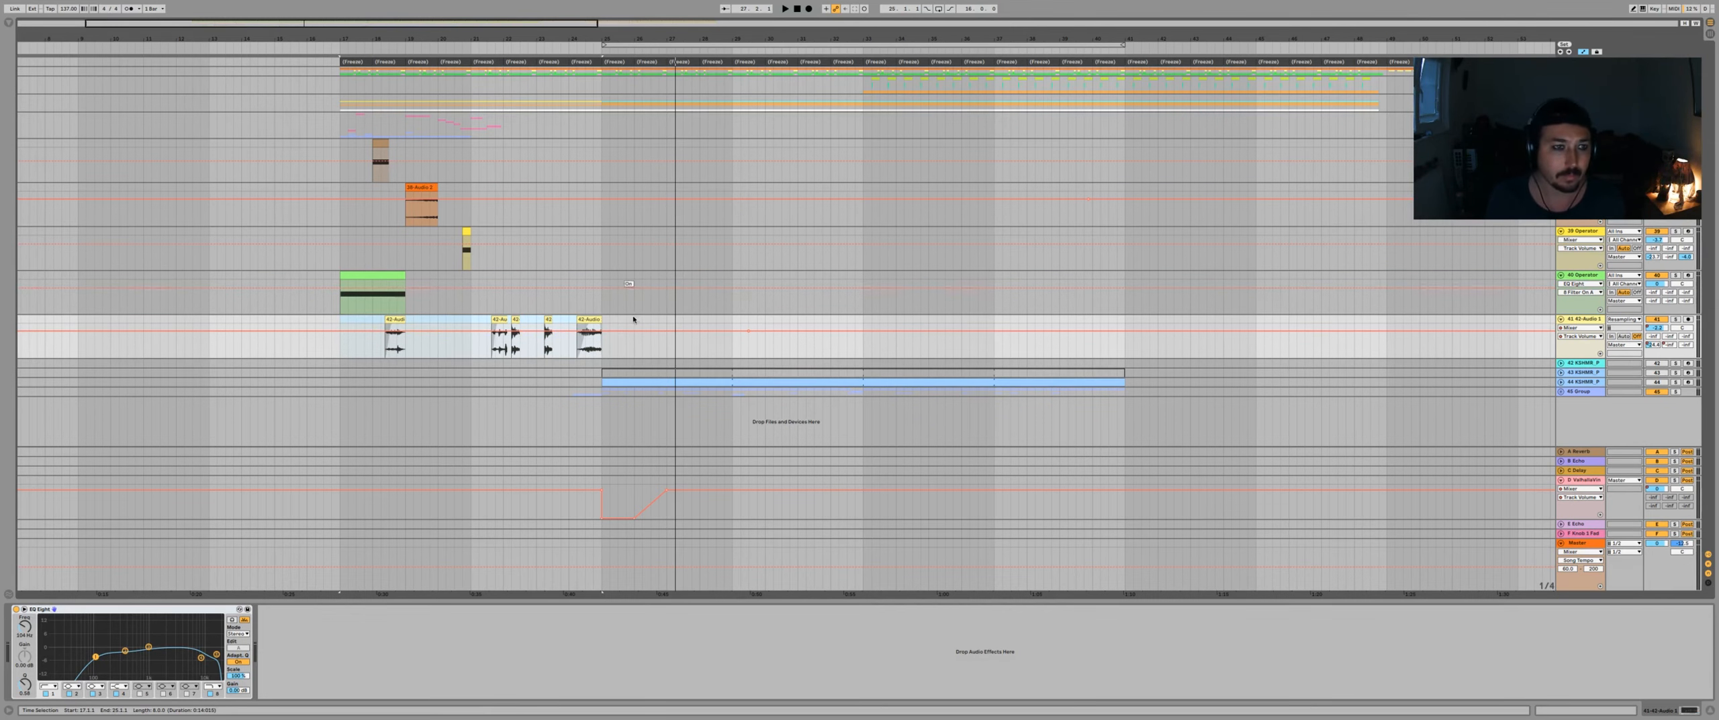
- Duplicate the yellow audio clips of bars 17 to 24 twice and copy the green Operator clip to bars 25 and 33
key("super+d")
key("super+d")
left_click_drag(376, 275, 638, 275)
- Duplicate the pink and blue percussion slices to bar 25 without the three short descending ones, starting the copied blue pair on the downbeat
scroll(580, 284, "up", 10)
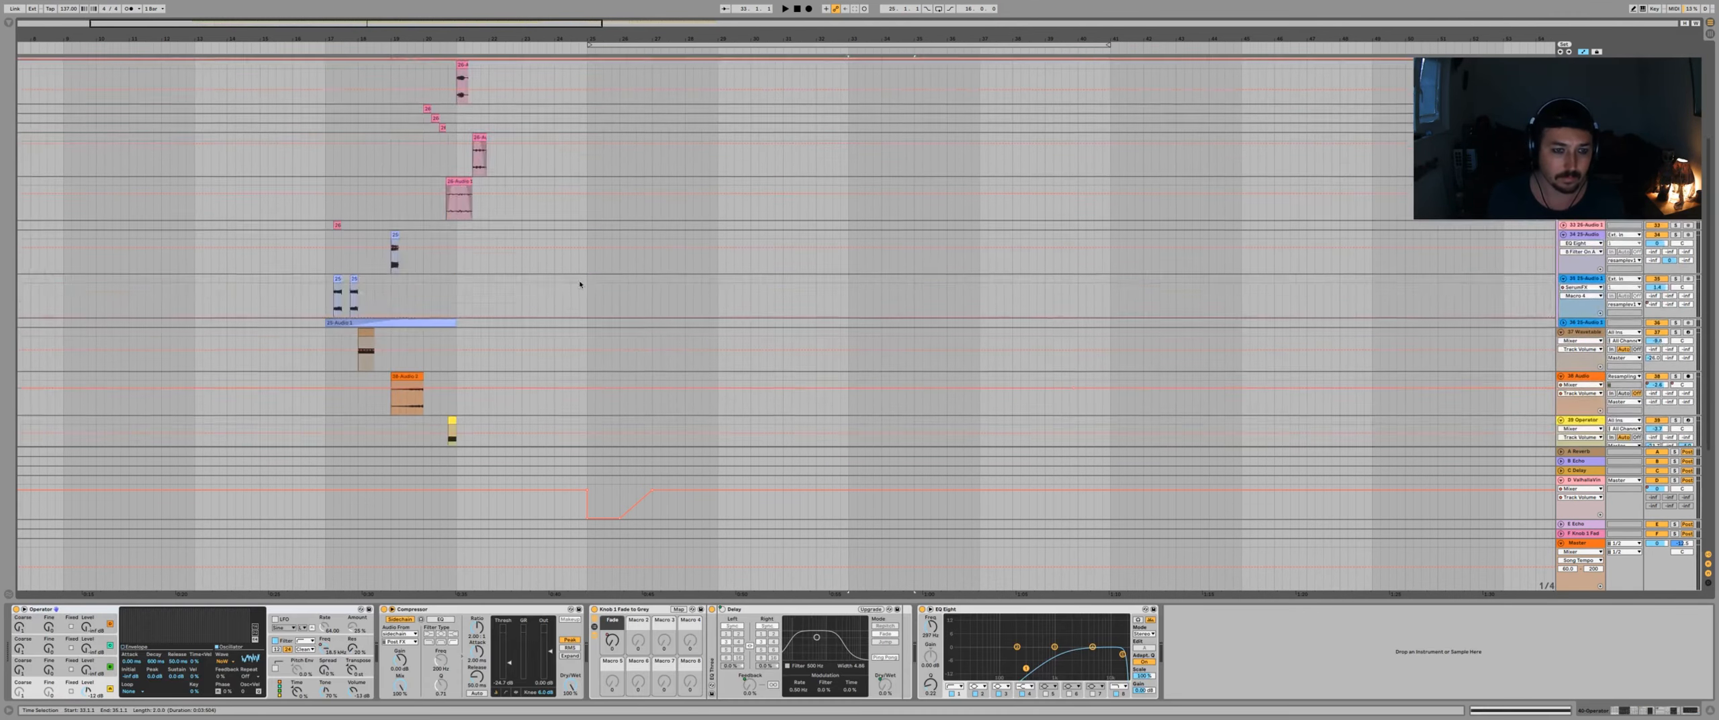
key("super+d")
key("Delete")
mouse_move(616, 356)
left_mouse_down()
mouse_move(592, 357)
mouse_move(606, 356)
left_mouse_up()
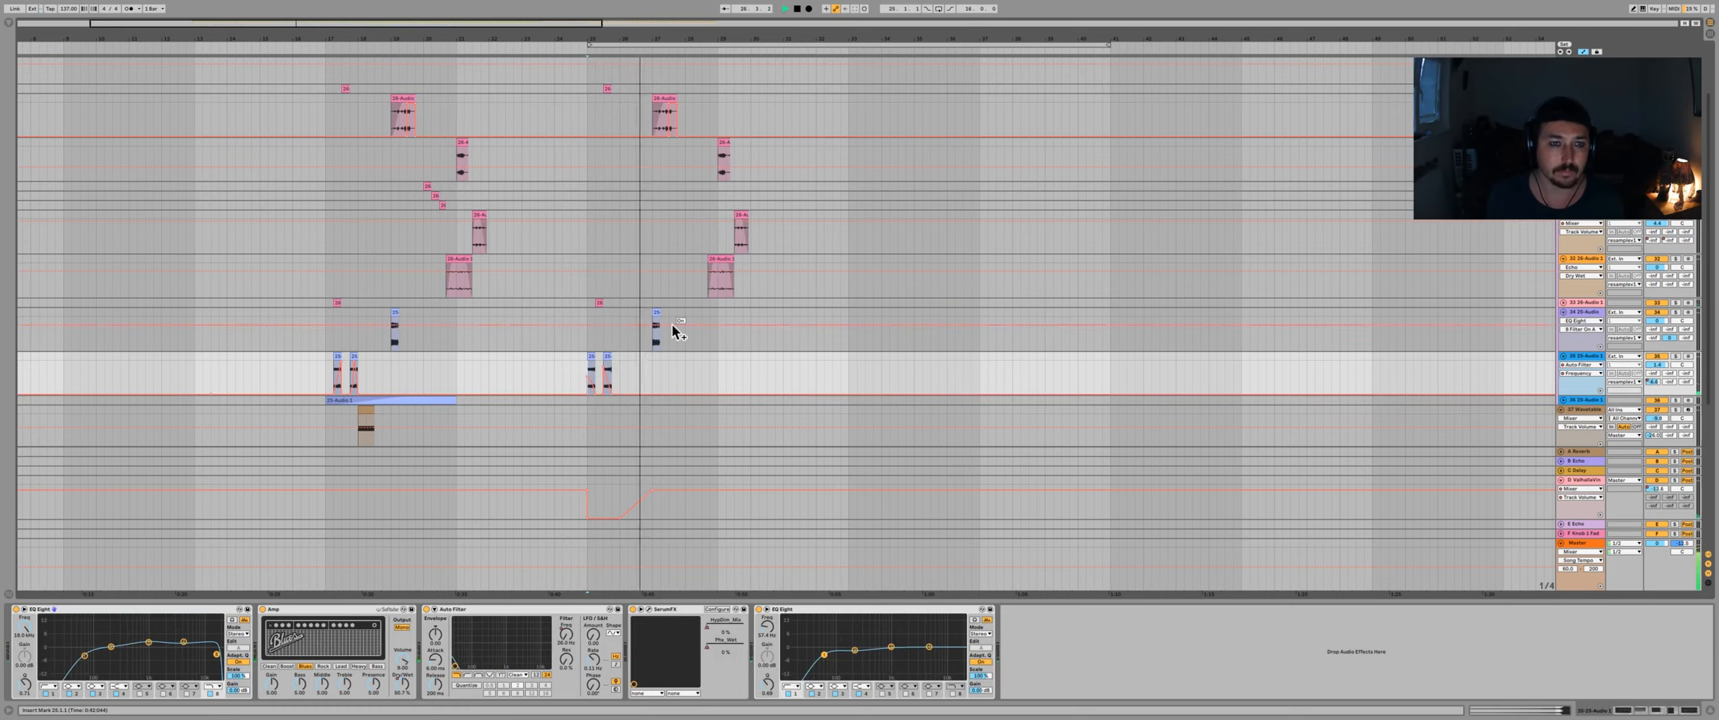
- Open the clip properties of the pink percussion slice copied to bar 27 and play it
scroll(671, 325, "up", 2)
double_click(674, 134)
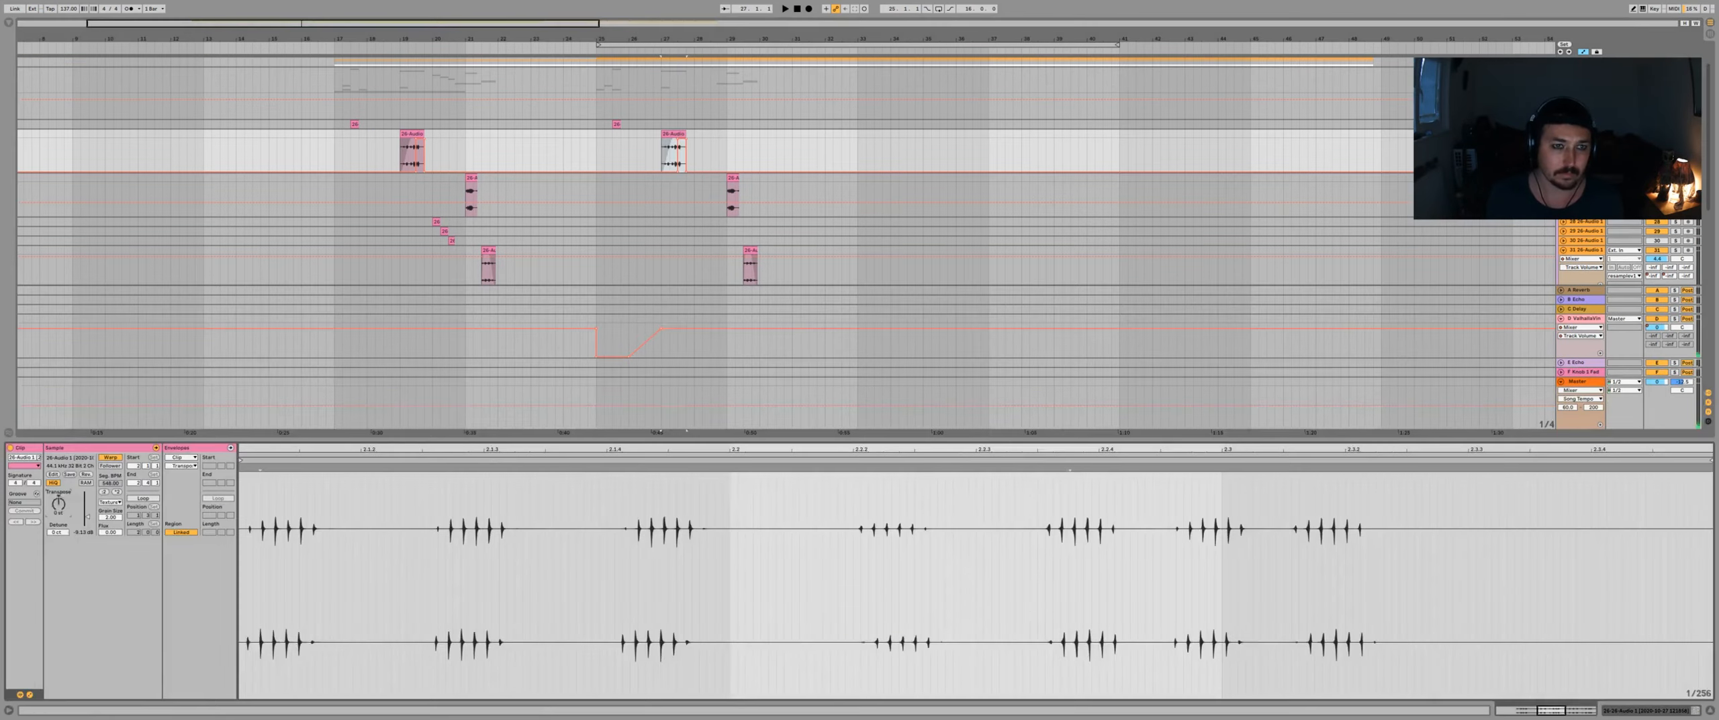
key("space")
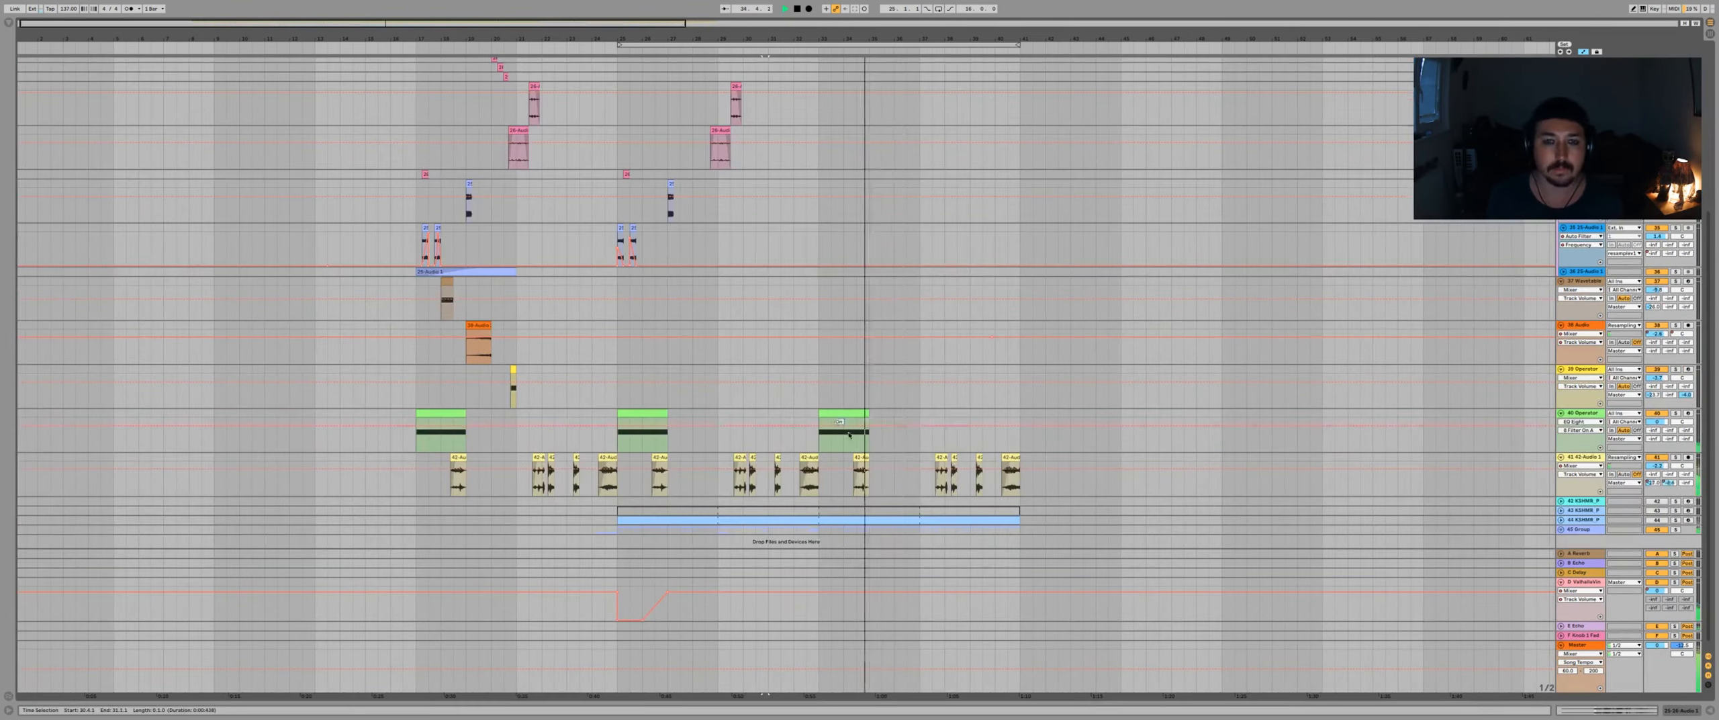
- Place a copy of the long blue swelling audio clip at bar 37 and a copy of the short brown clip at bar 41
left_click(898, 274)
left_click_drag(899, 274, 962, 274)
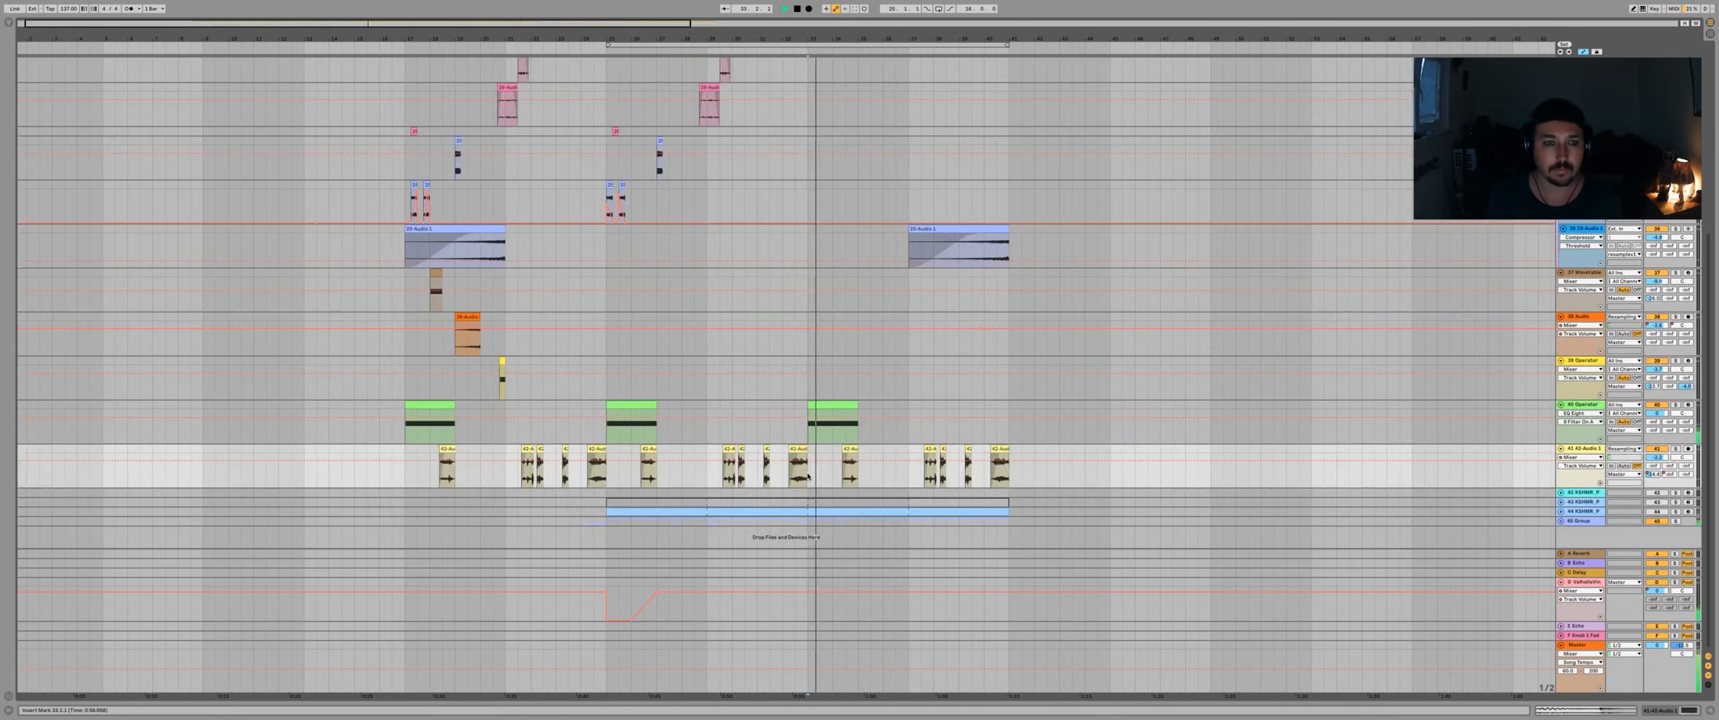
scroll(805, 369, "down", 5)
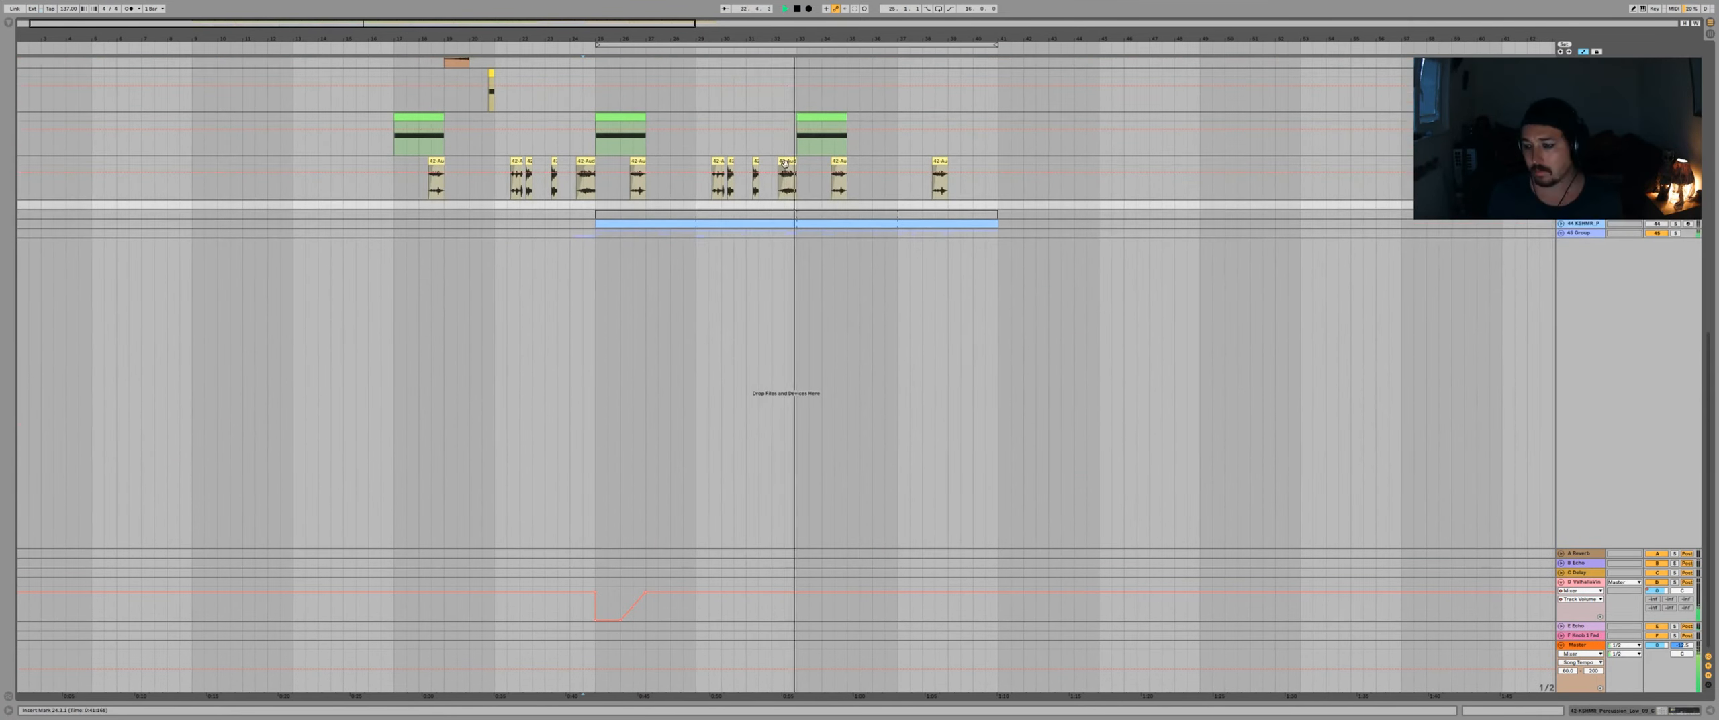
scroll(414, 278, "up", 10)
scroll(415, 278, "down", 5)
left_click(429, 273)
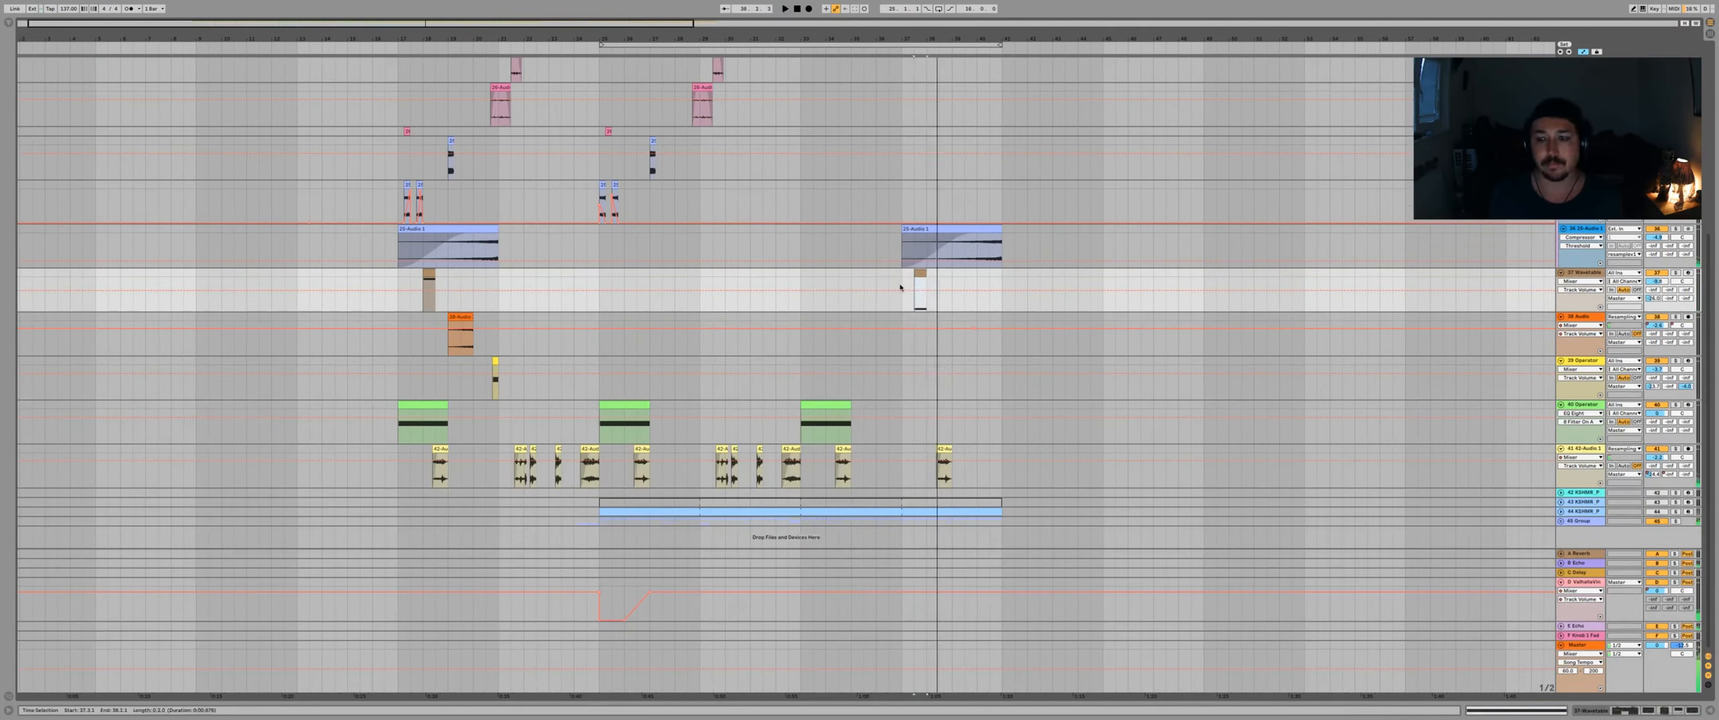
left_click_drag(834, 273, 1010, 273)
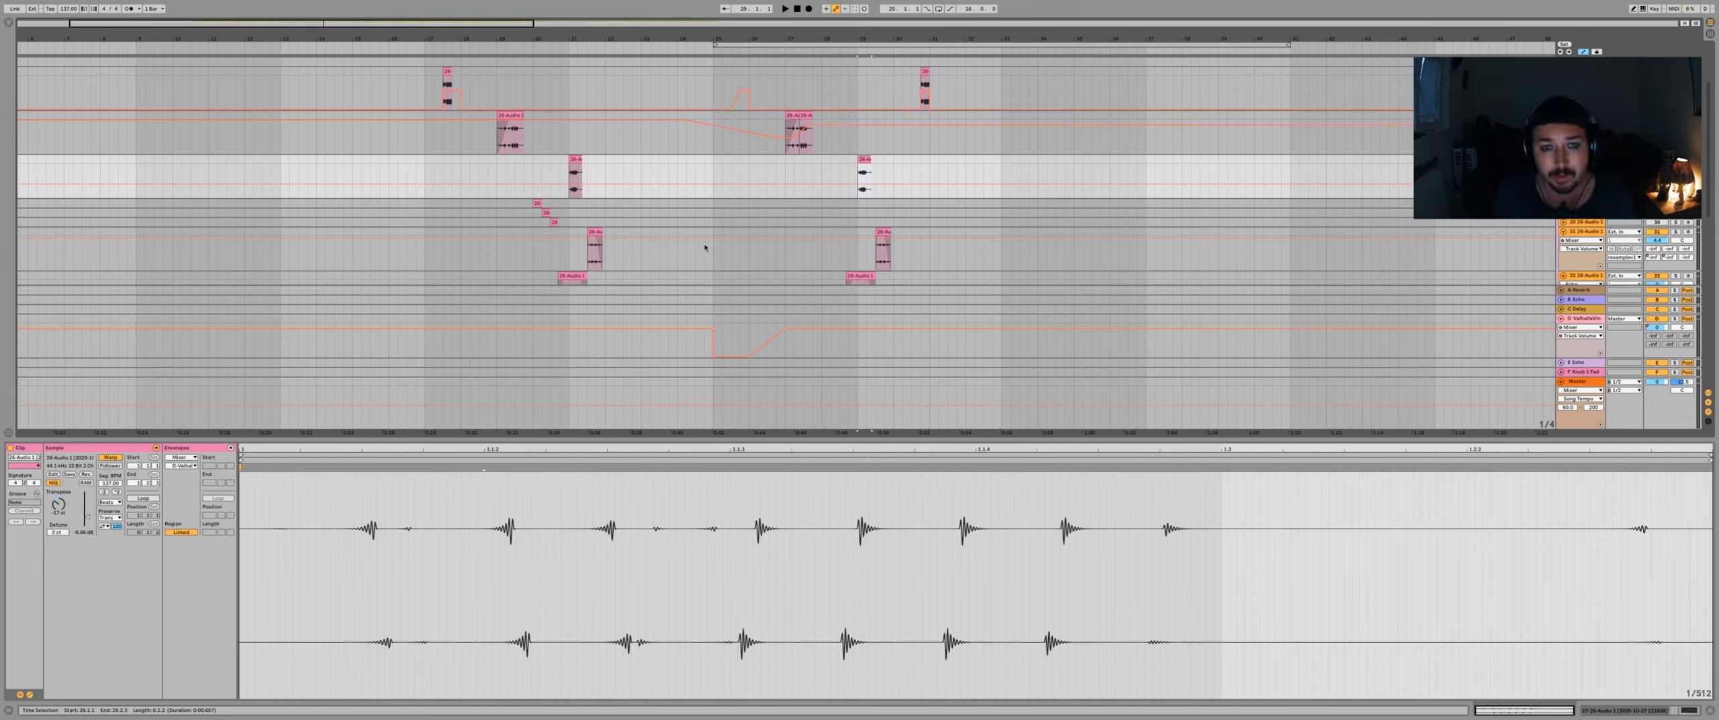
- Examine the copied slices against the originals and open the clip properties of the pink slices at bars 27 and 19
scroll(826, 227, "down", 5)
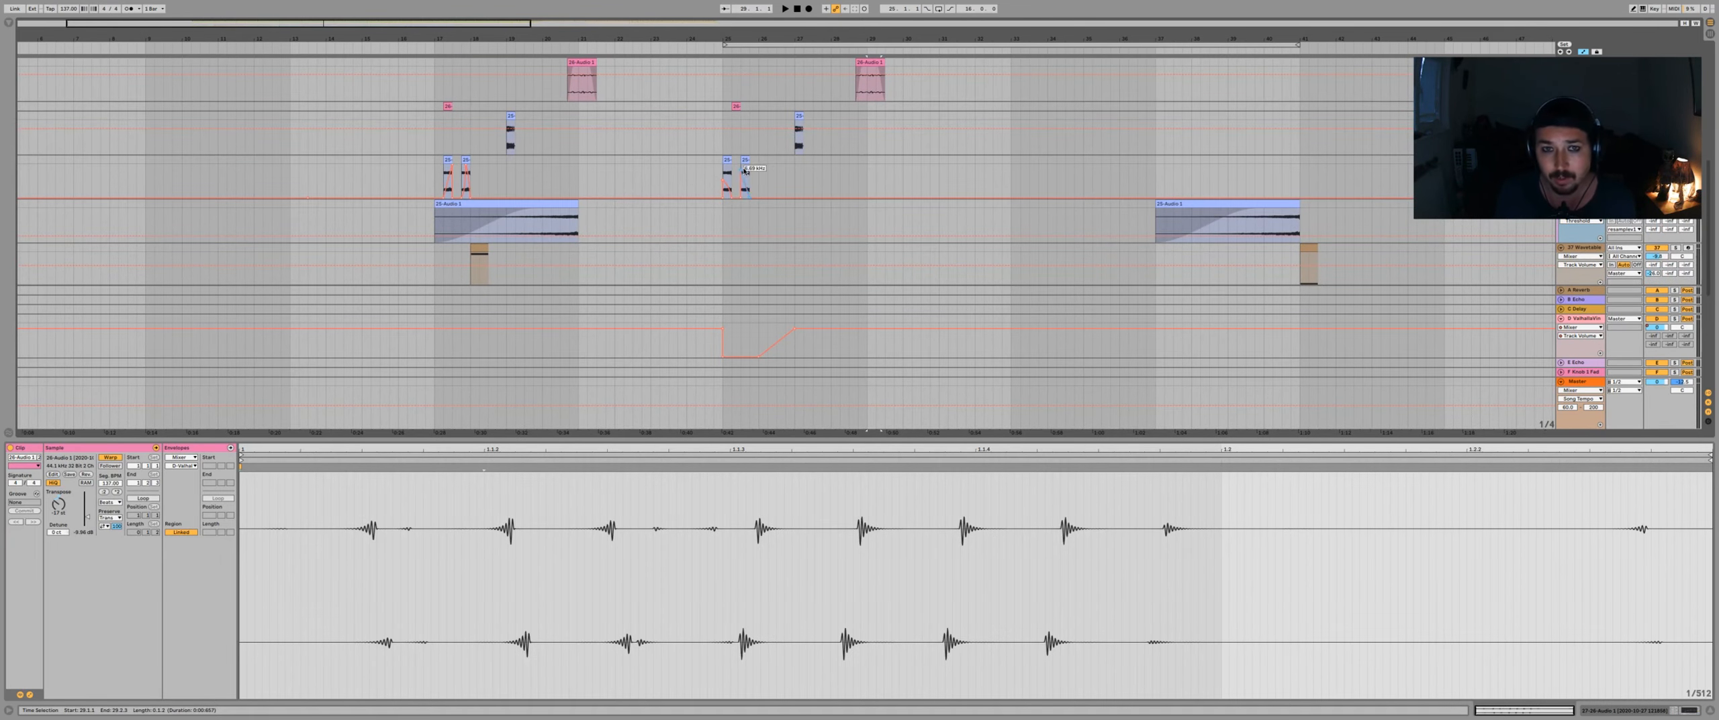
scroll(859, 186, "up", 3)
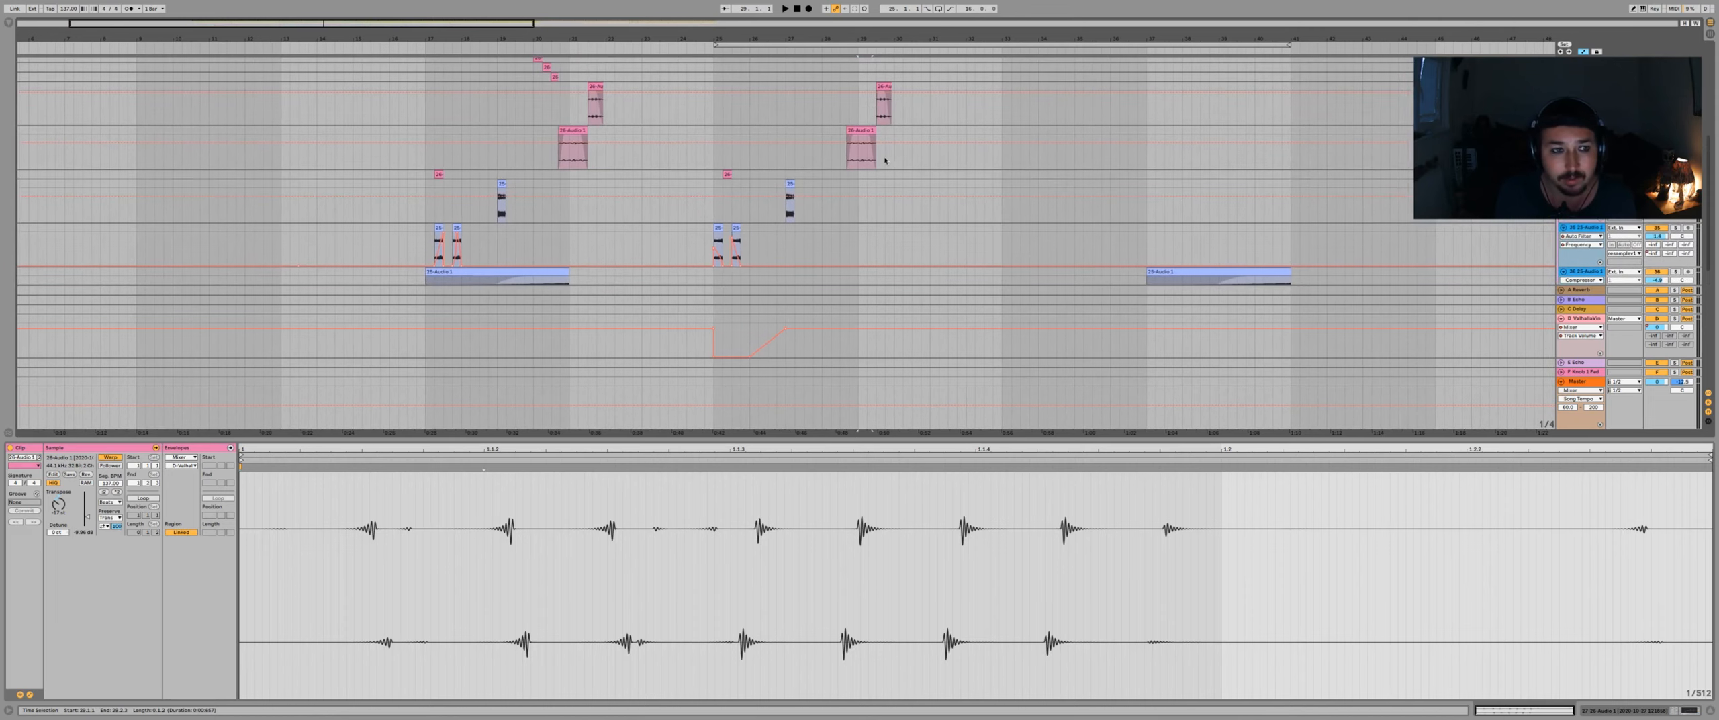
scroll(873, 176, "up", 1)
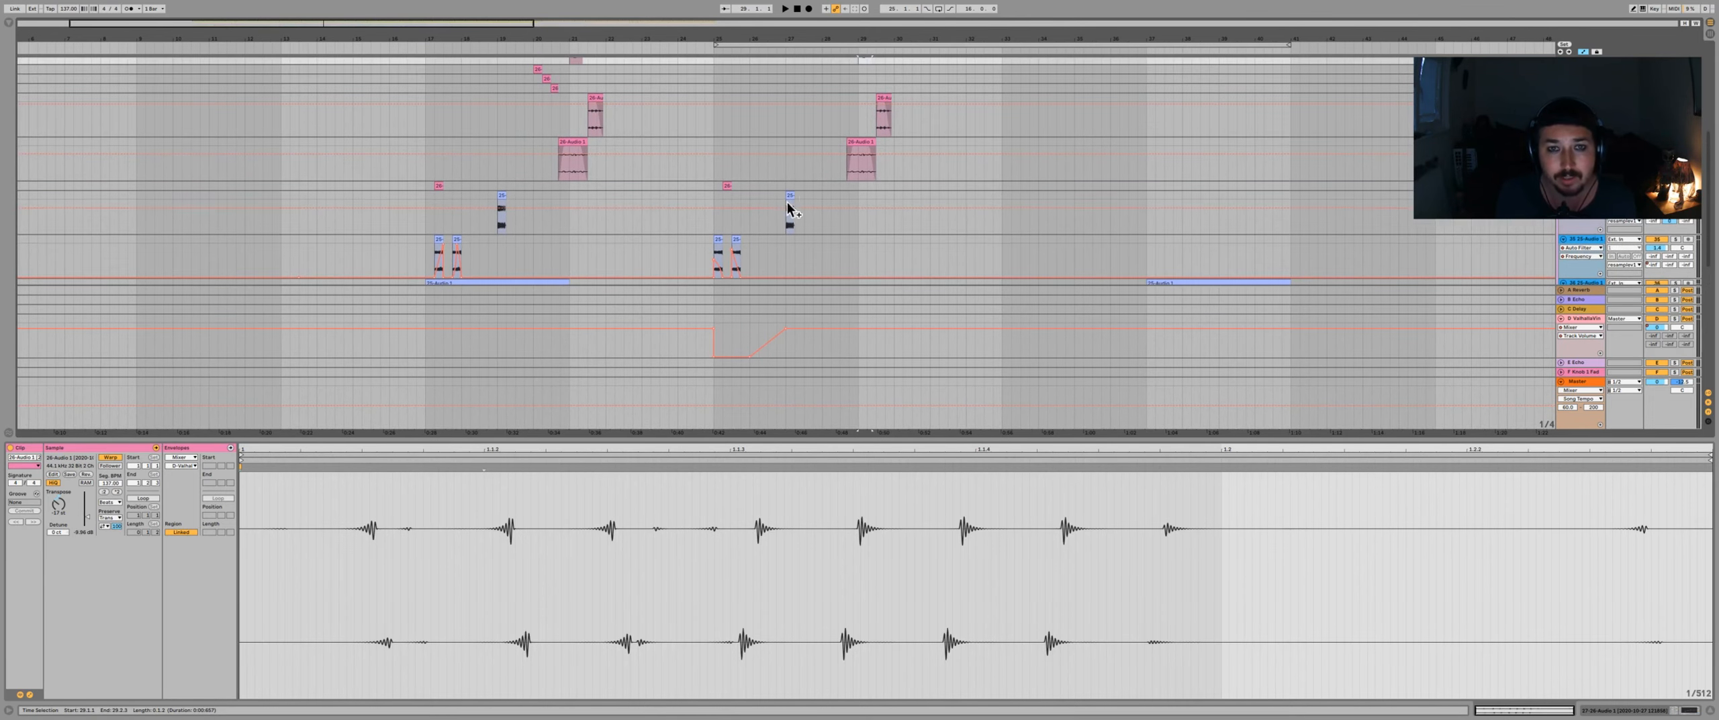
scroll(908, 230, "up", 5)
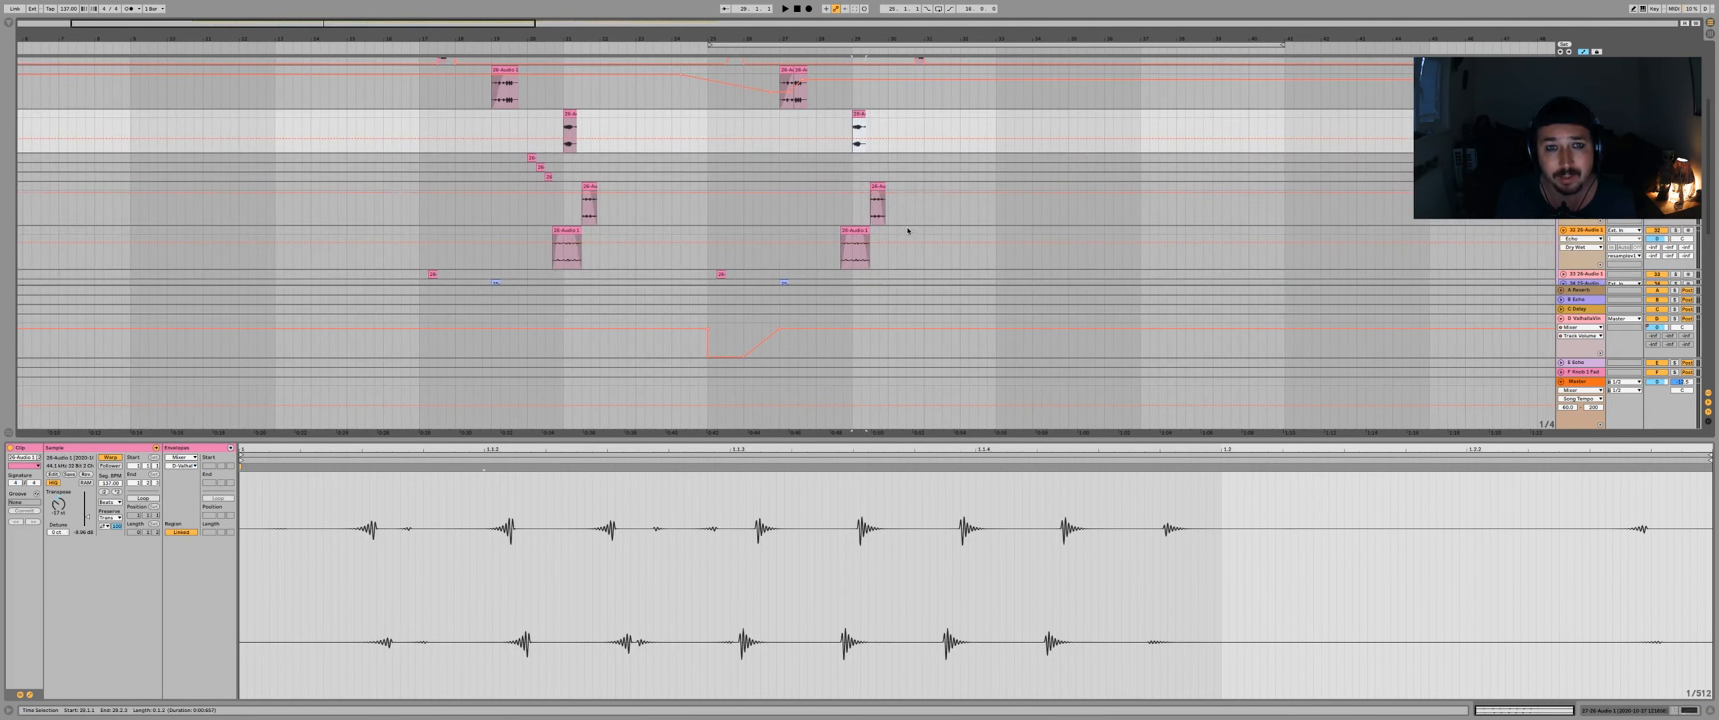
left_click(801, 69)
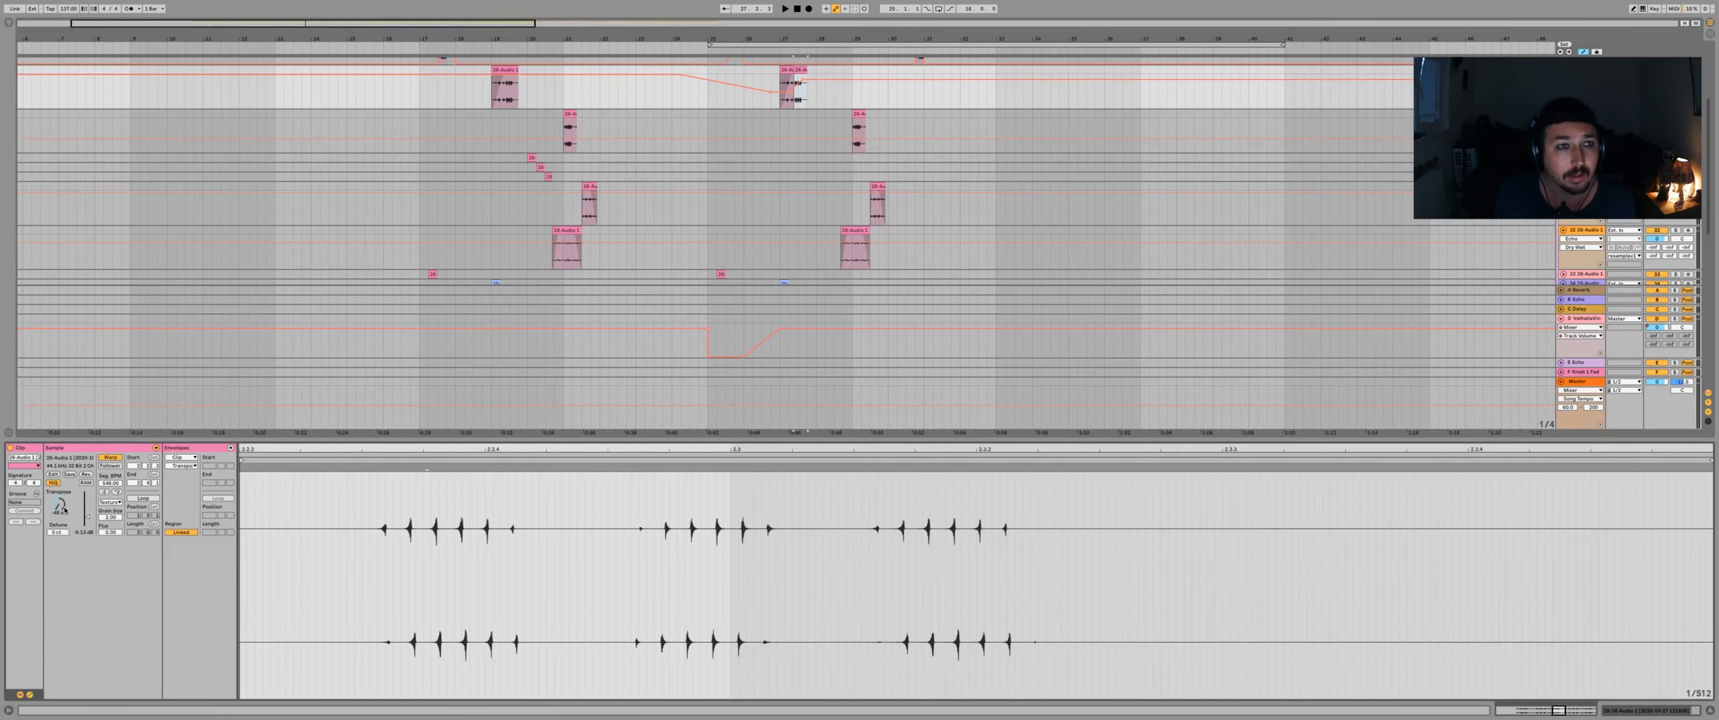
left_click(504, 70)
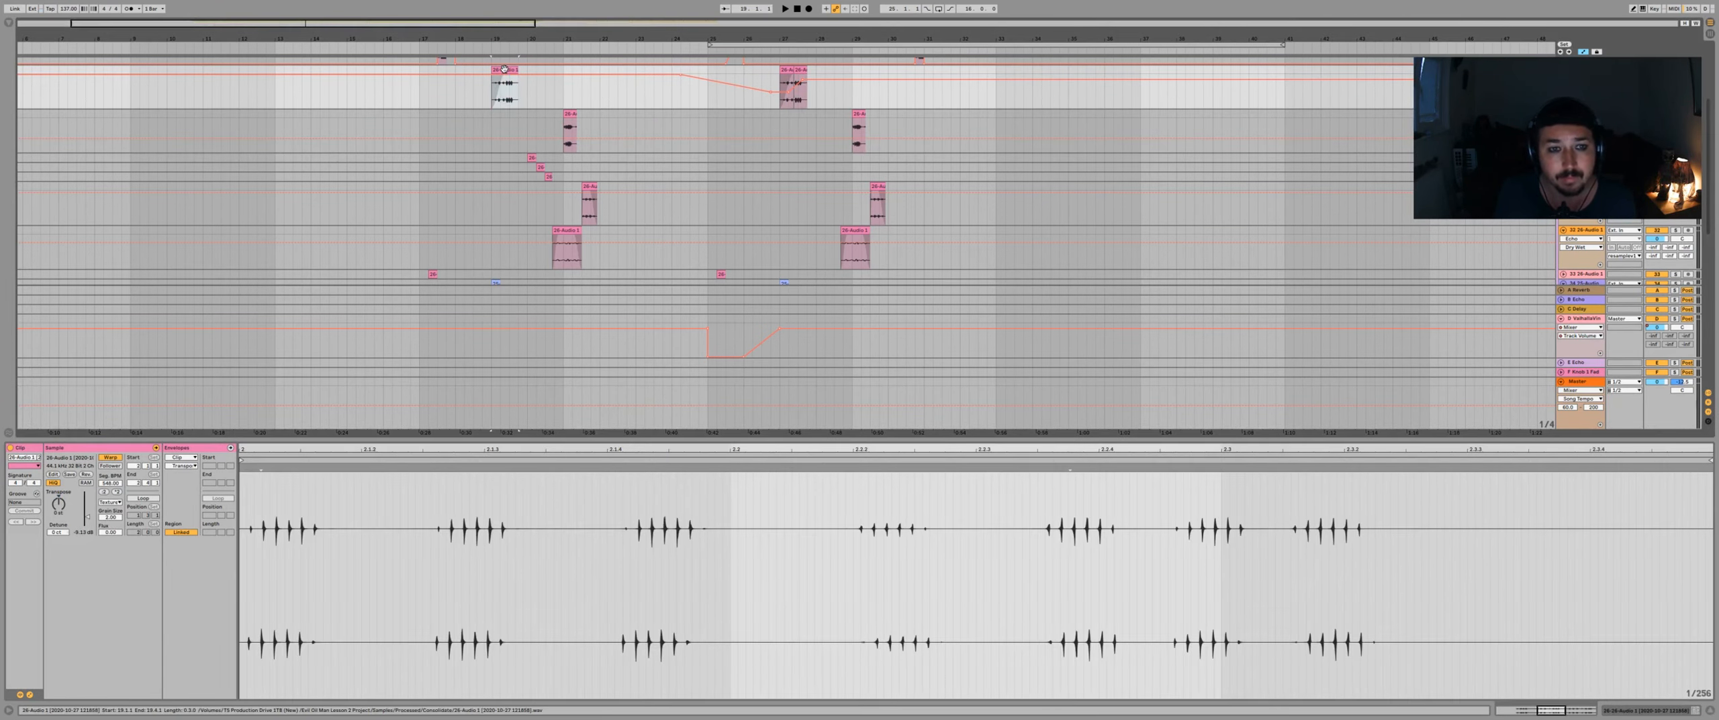
scroll(713, 237, "down", 5)
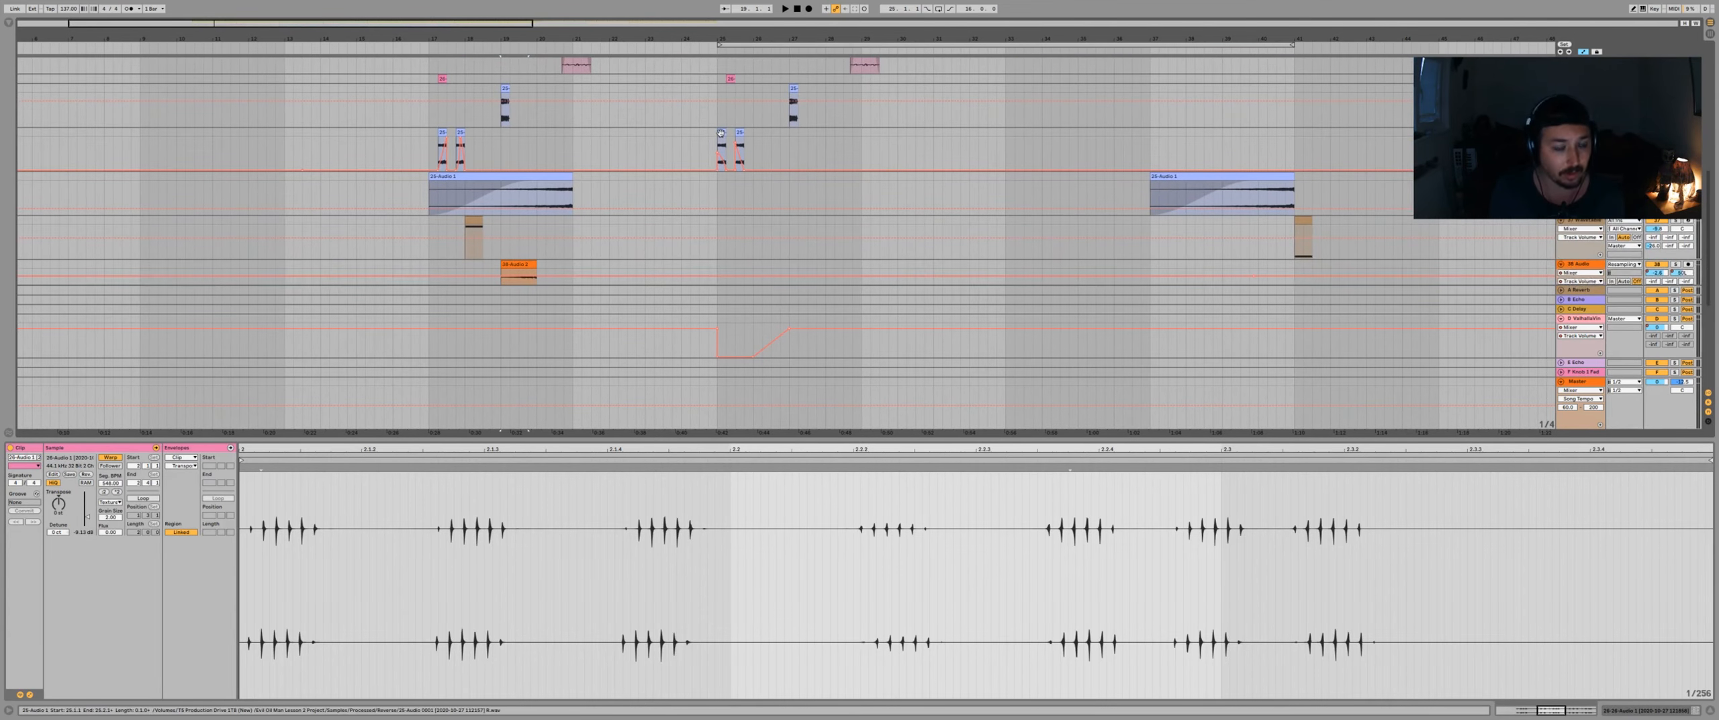
- Audition the blue percussion slices from bar 17 and again from just before bar 25
left_click(429, 139)
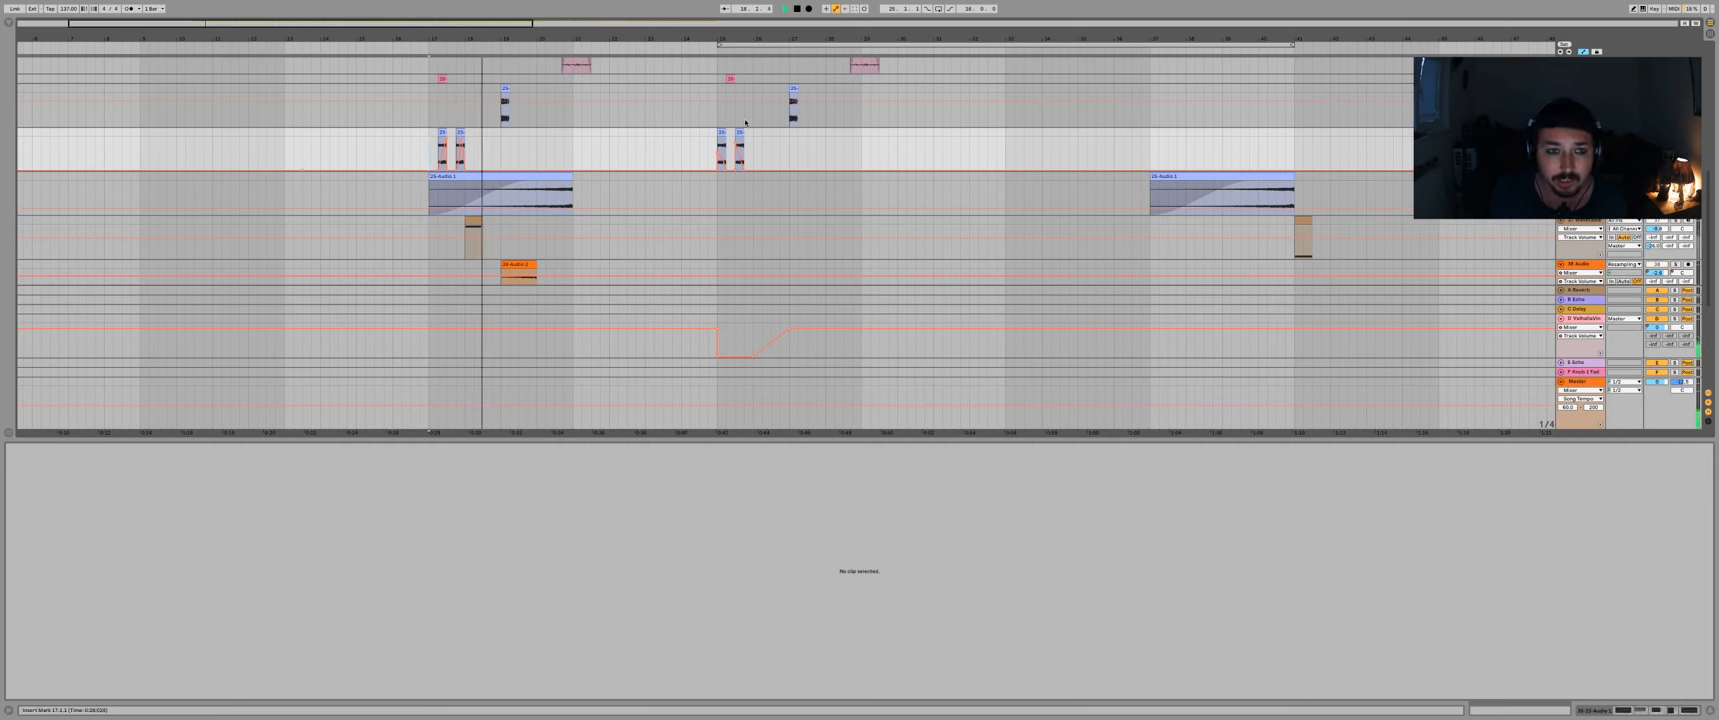
key("space")
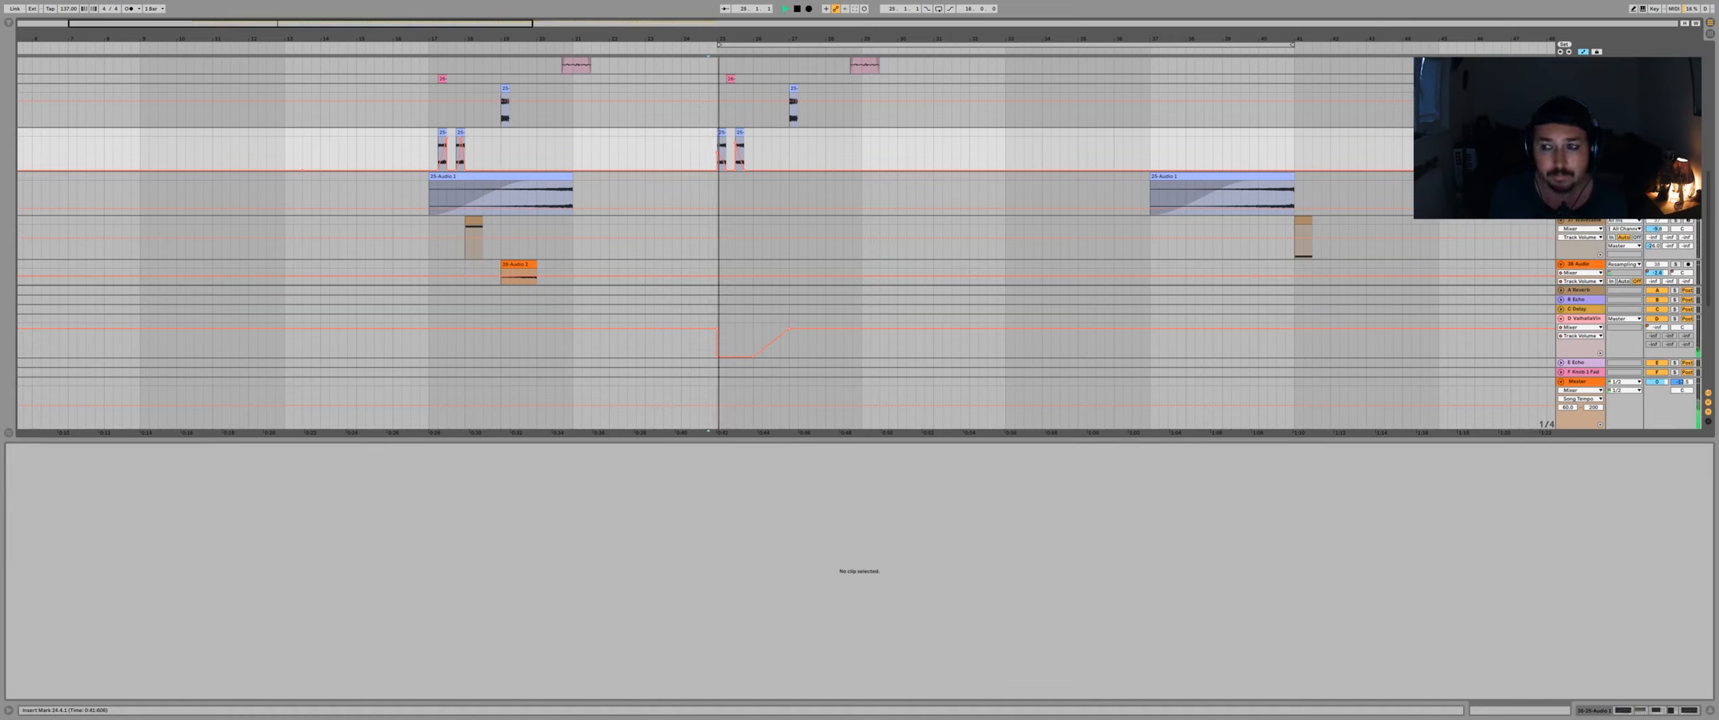
key("space")
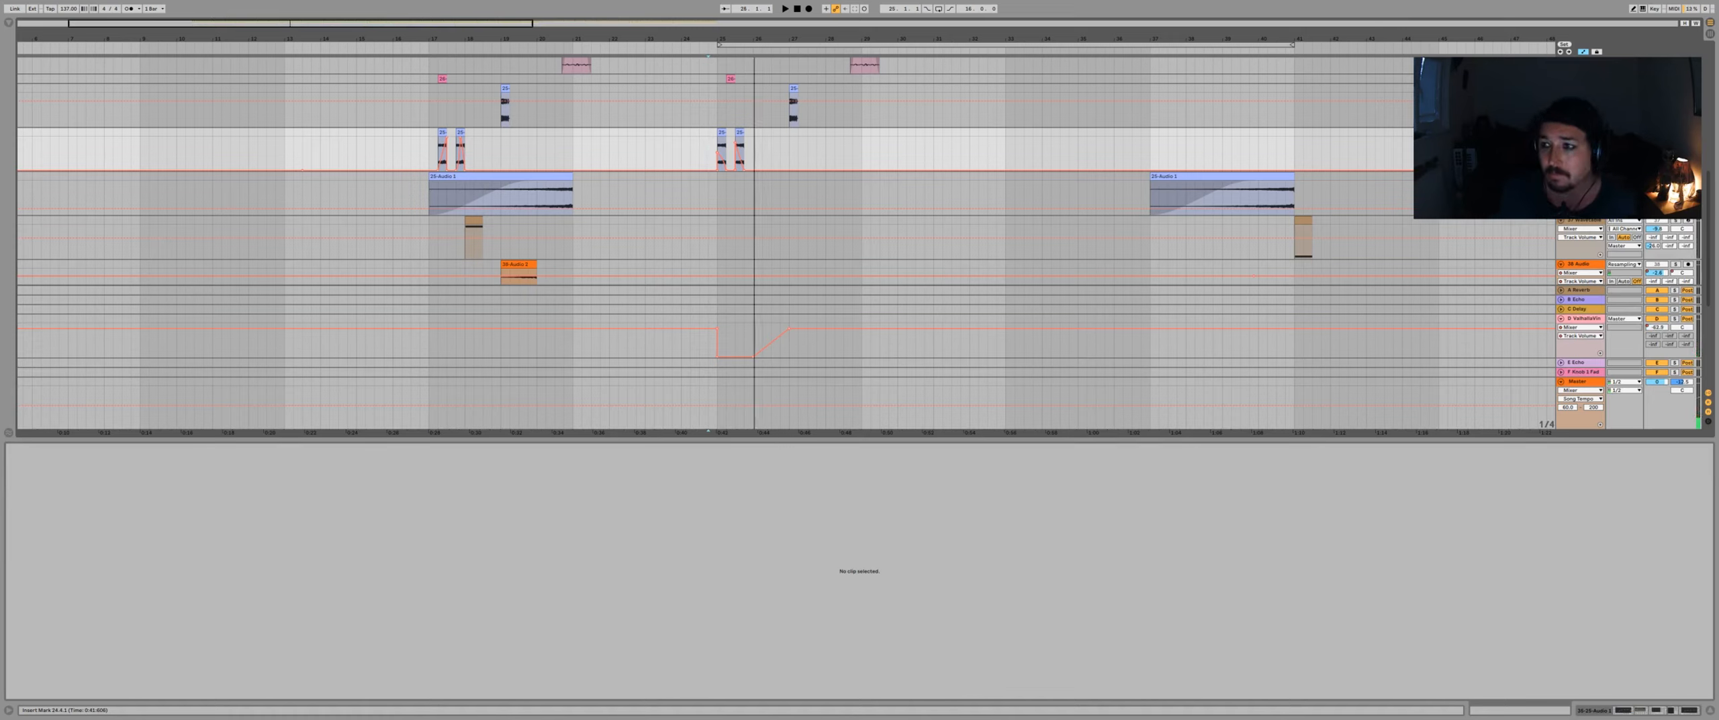
- Hide the clip detail view and play the whole arrangement from bar 17, checking all tracks
key("ctrl+alt+l")
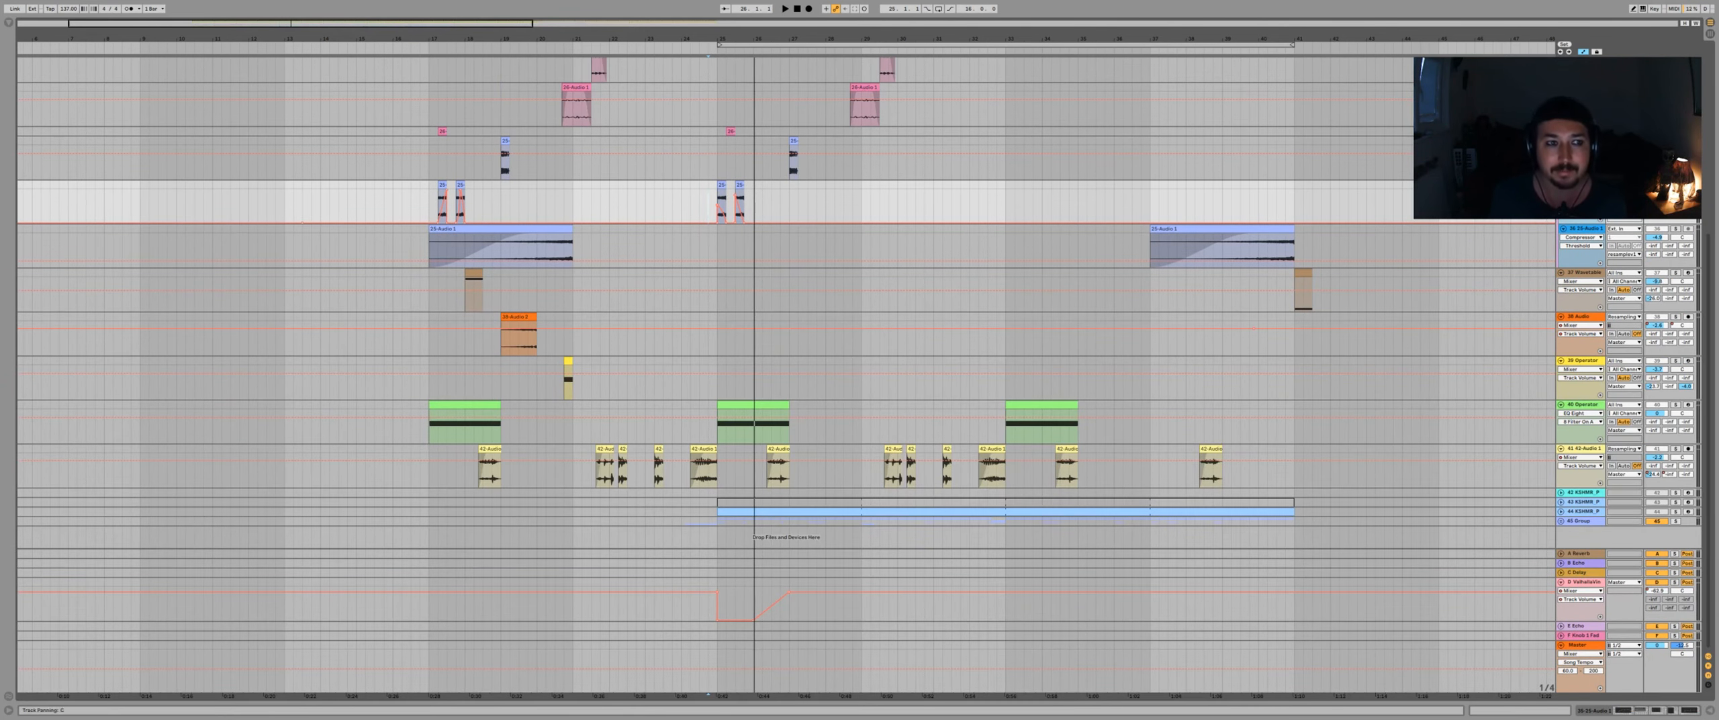
scroll(481, 106, "up", 5)
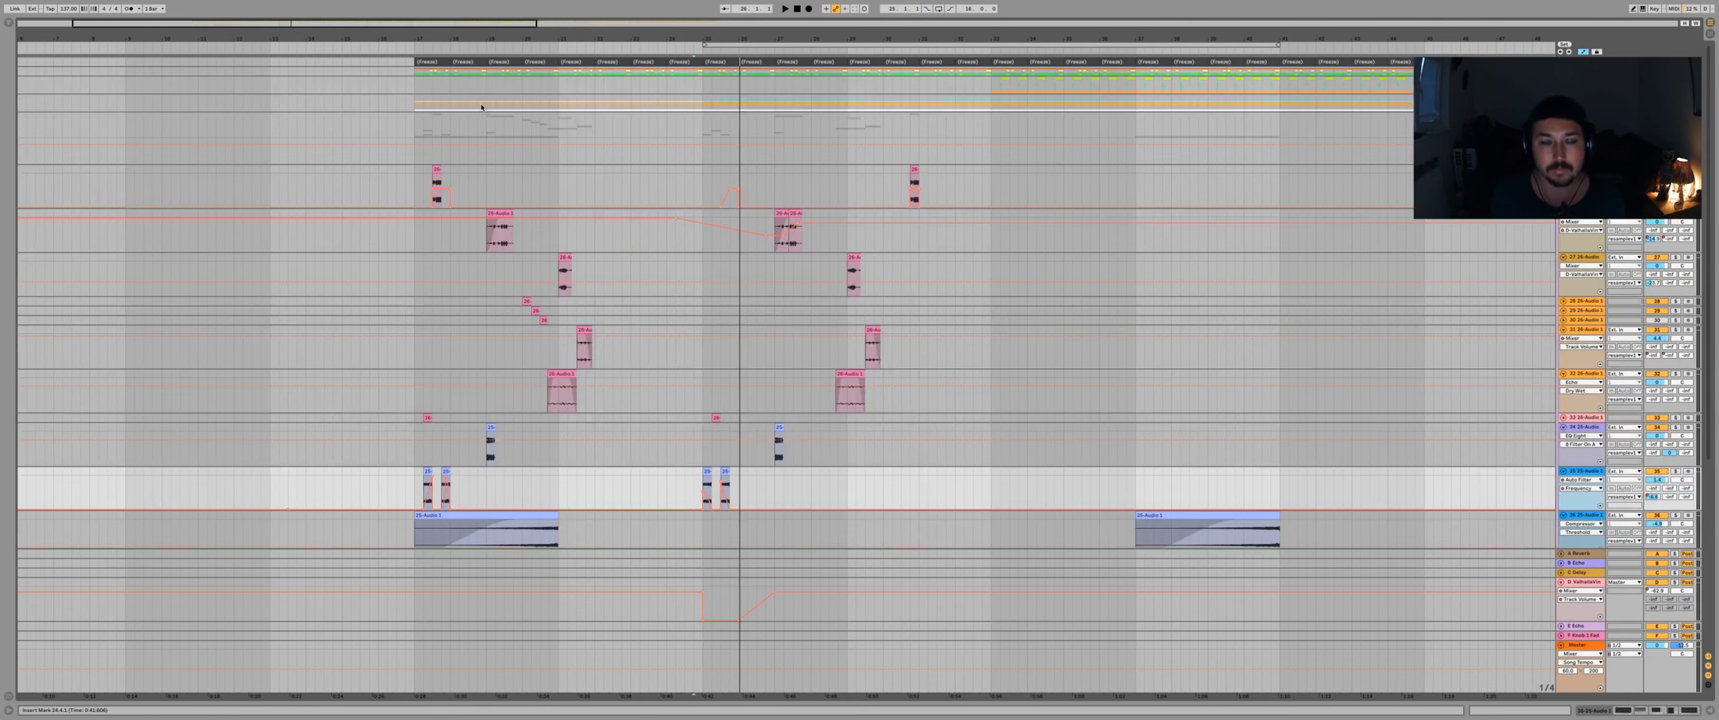
left_click(413, 129)
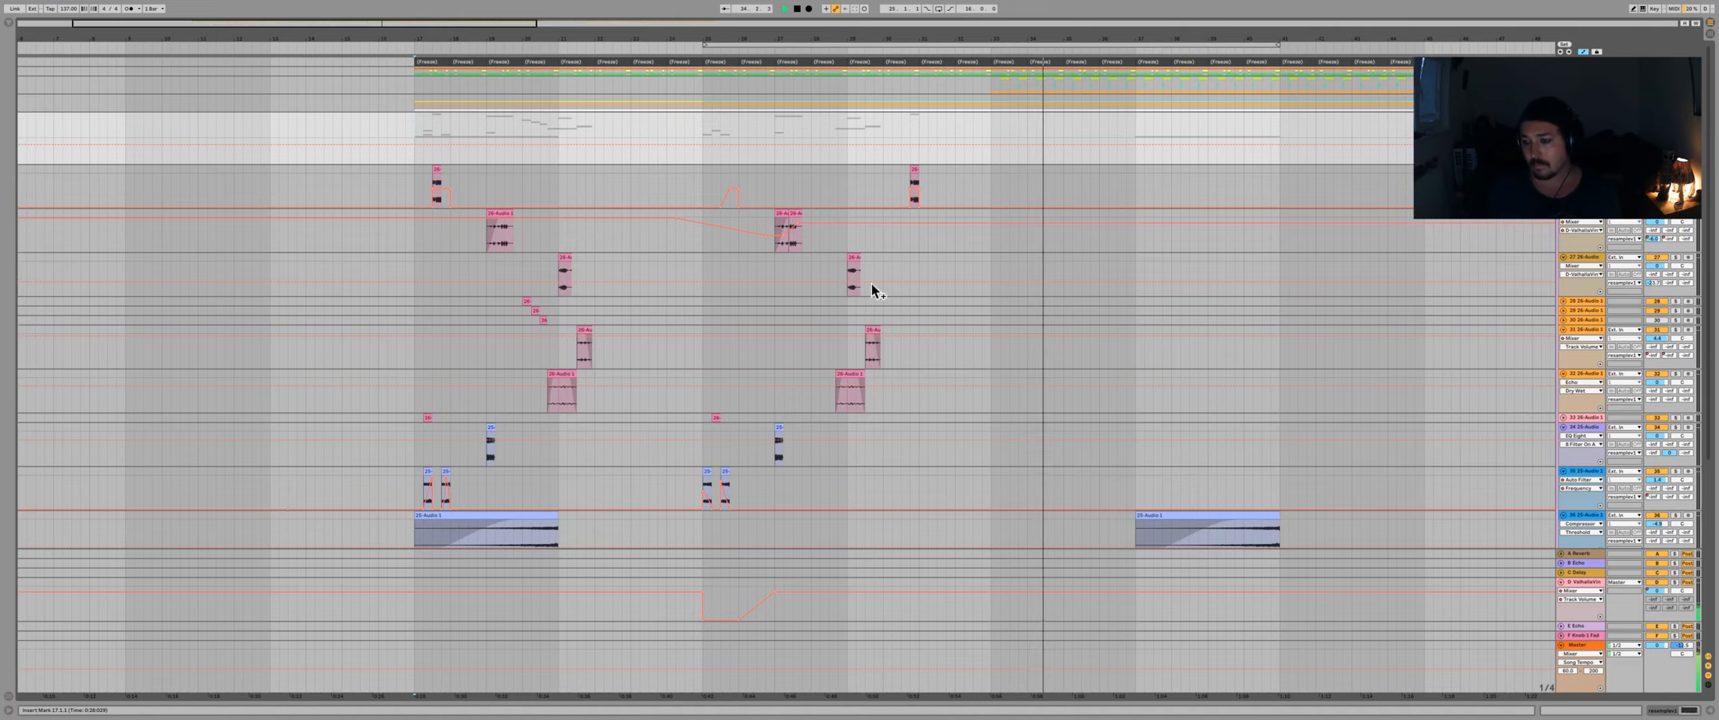
scroll(872, 284, "down", 5)
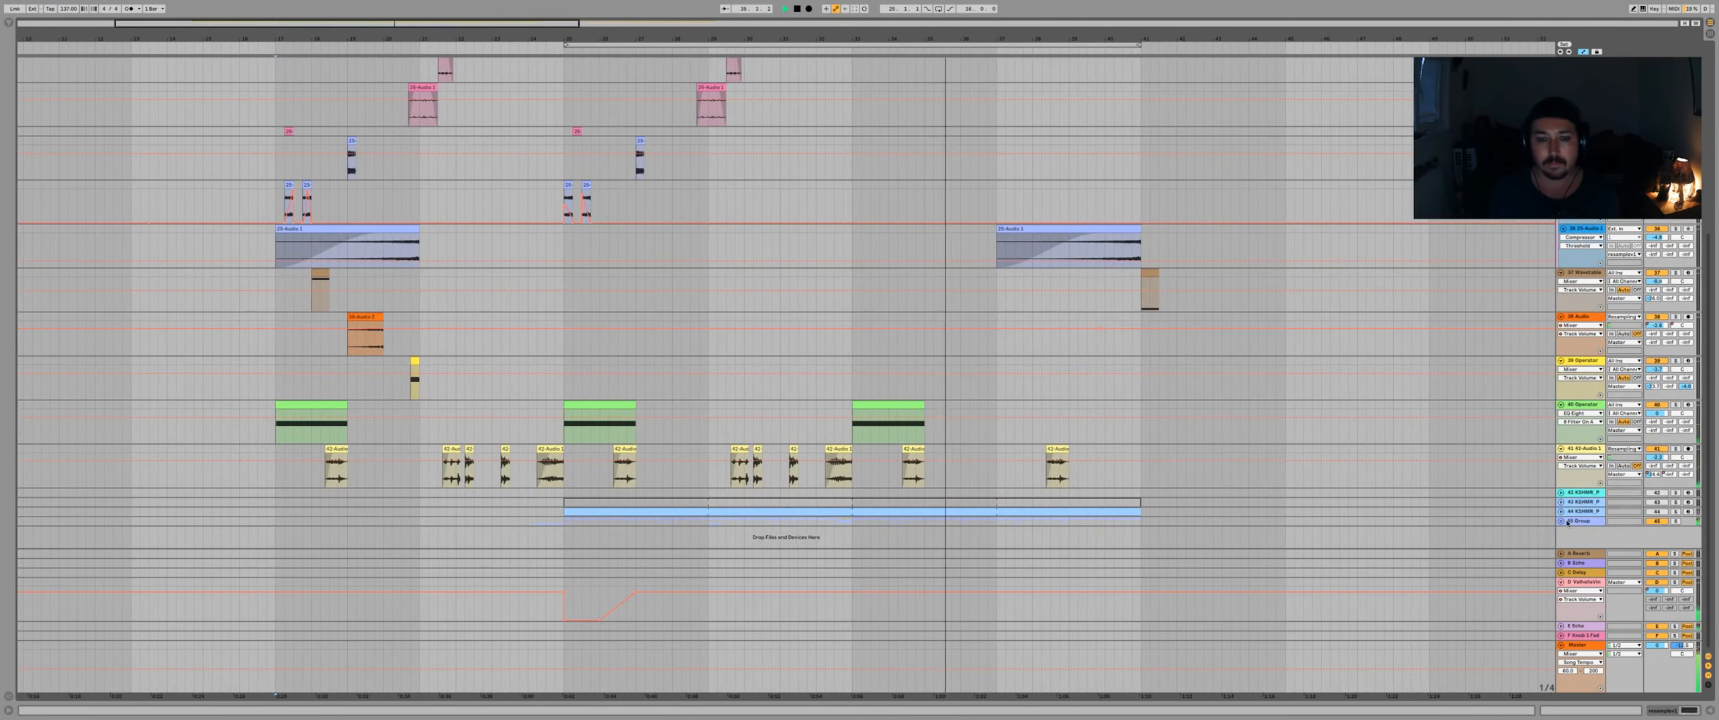
scroll(1398, 439, "down", 5)
scroll(1399, 439, "down", 2)
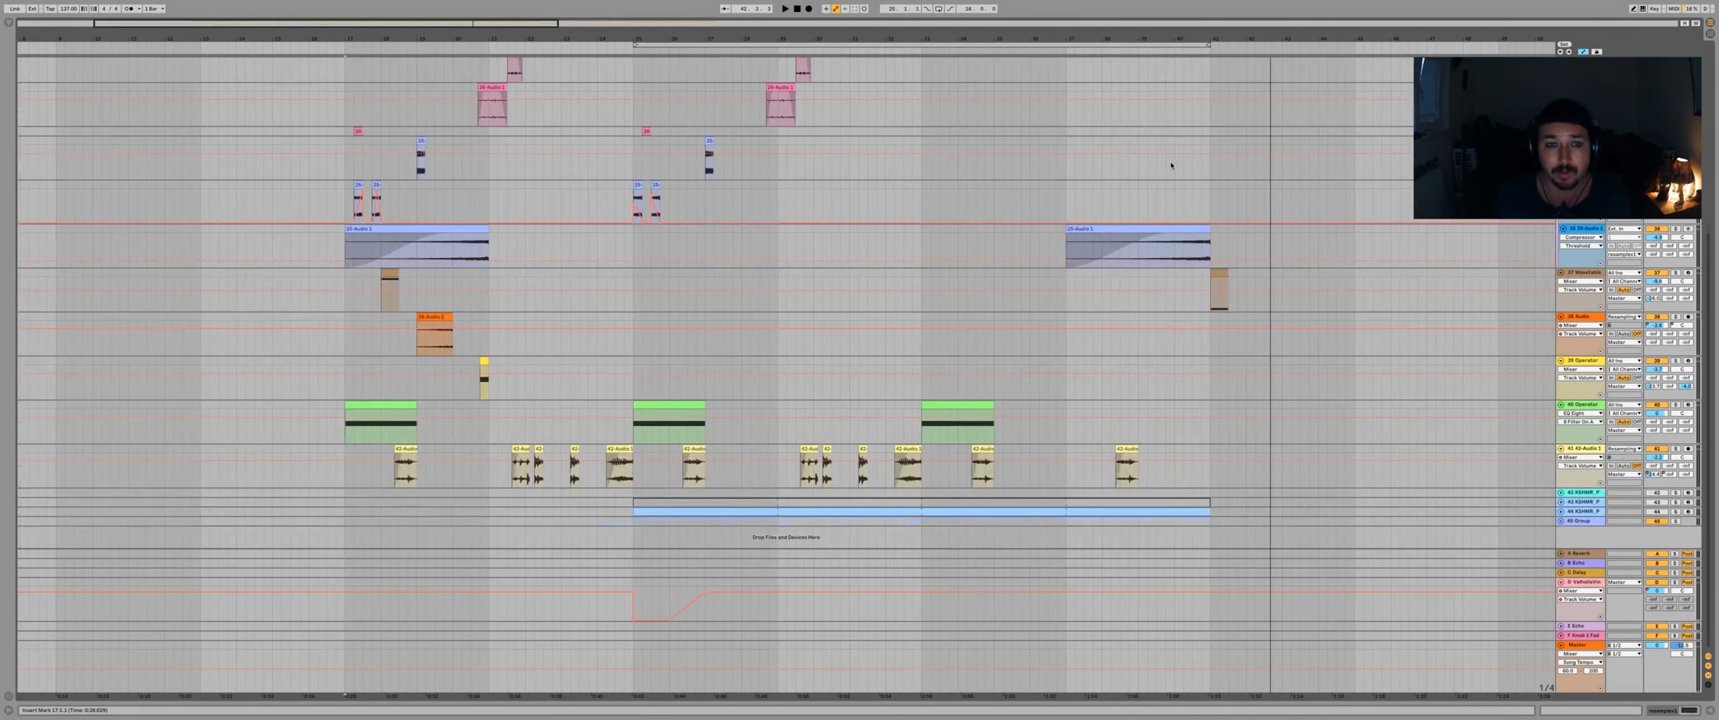
- Fold the percussion slice group and place the insert marker at bar 49, where the main section's clips end
scroll(1170, 165, "right", 1)
scroll(1171, 165, "up", 1)
scroll(1171, 165, "left", 1)
scroll(1171, 165, "up", 5)
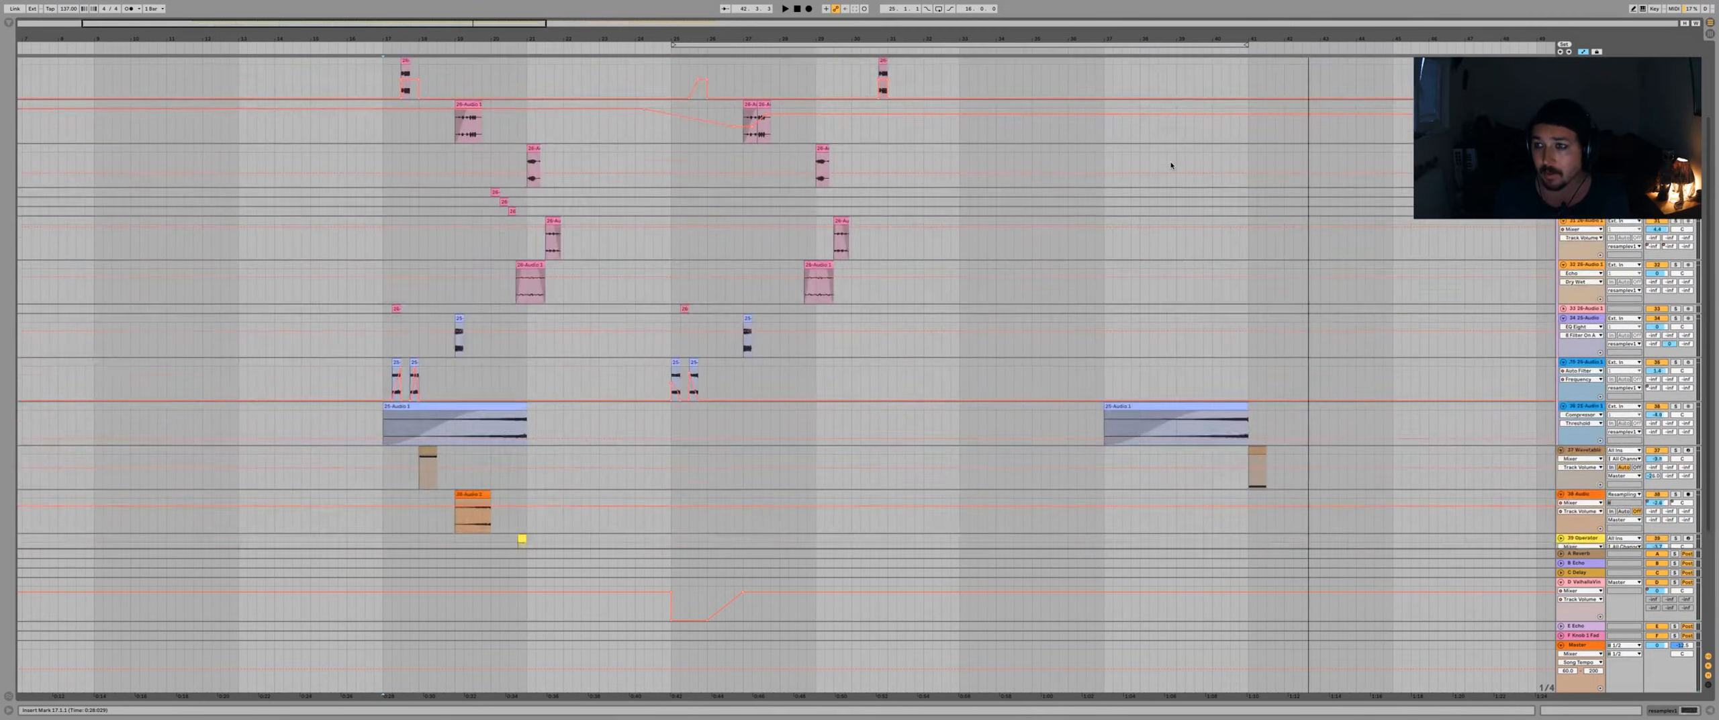
key("u")
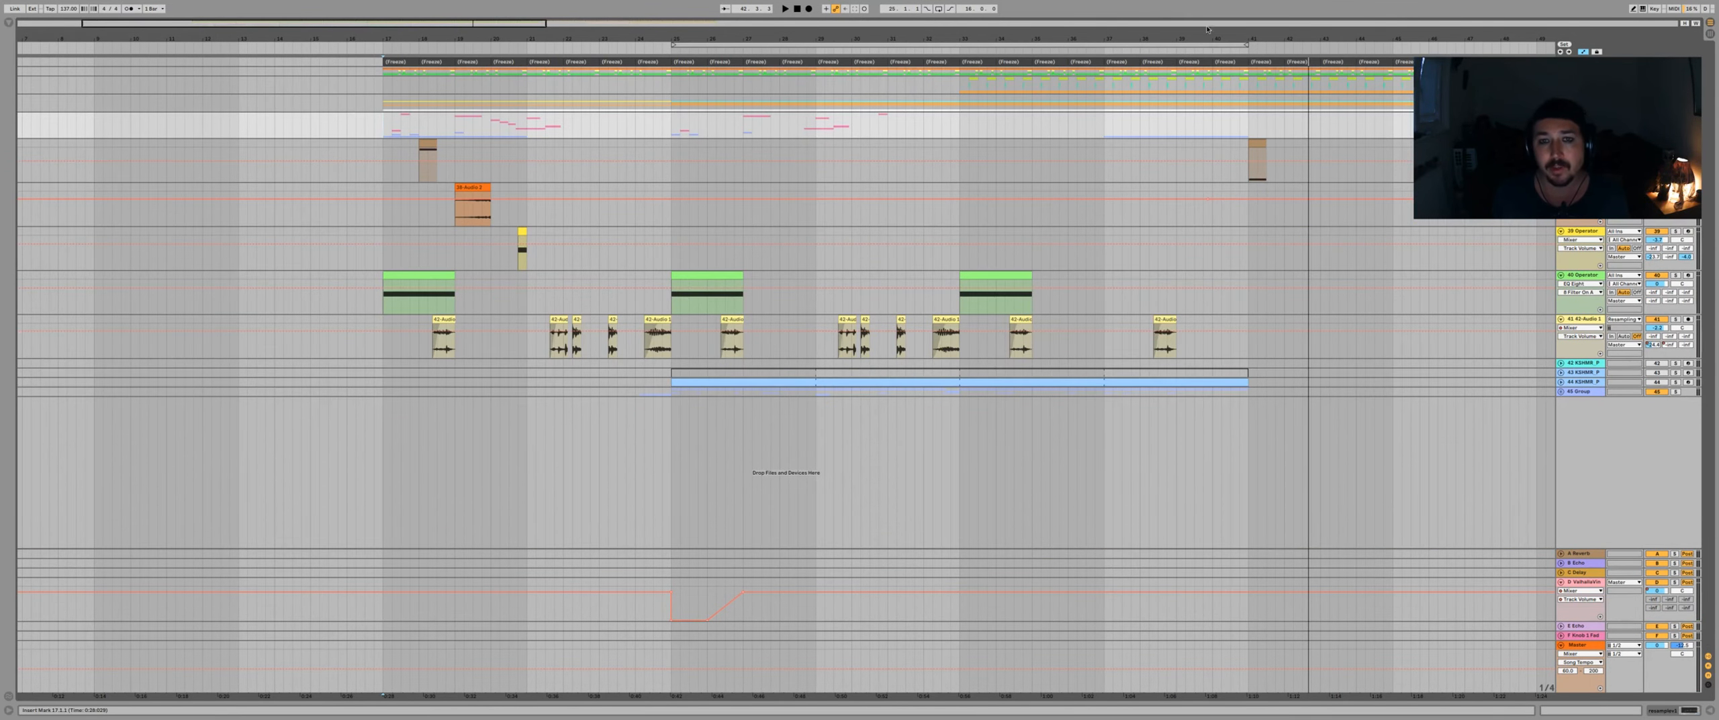
left_click_drag(1180, 38, 907, 38)
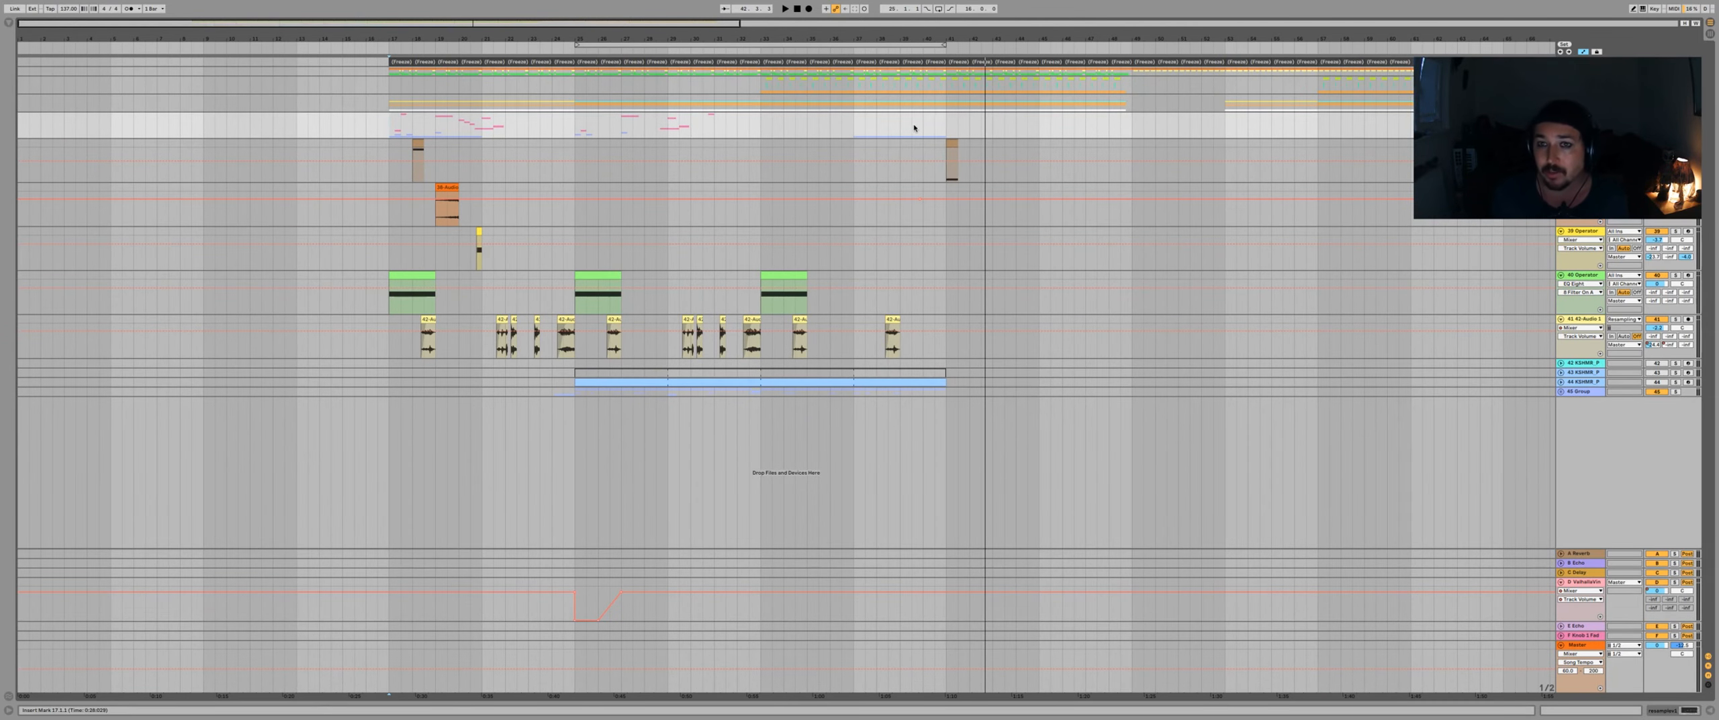
left_click(1133, 80)
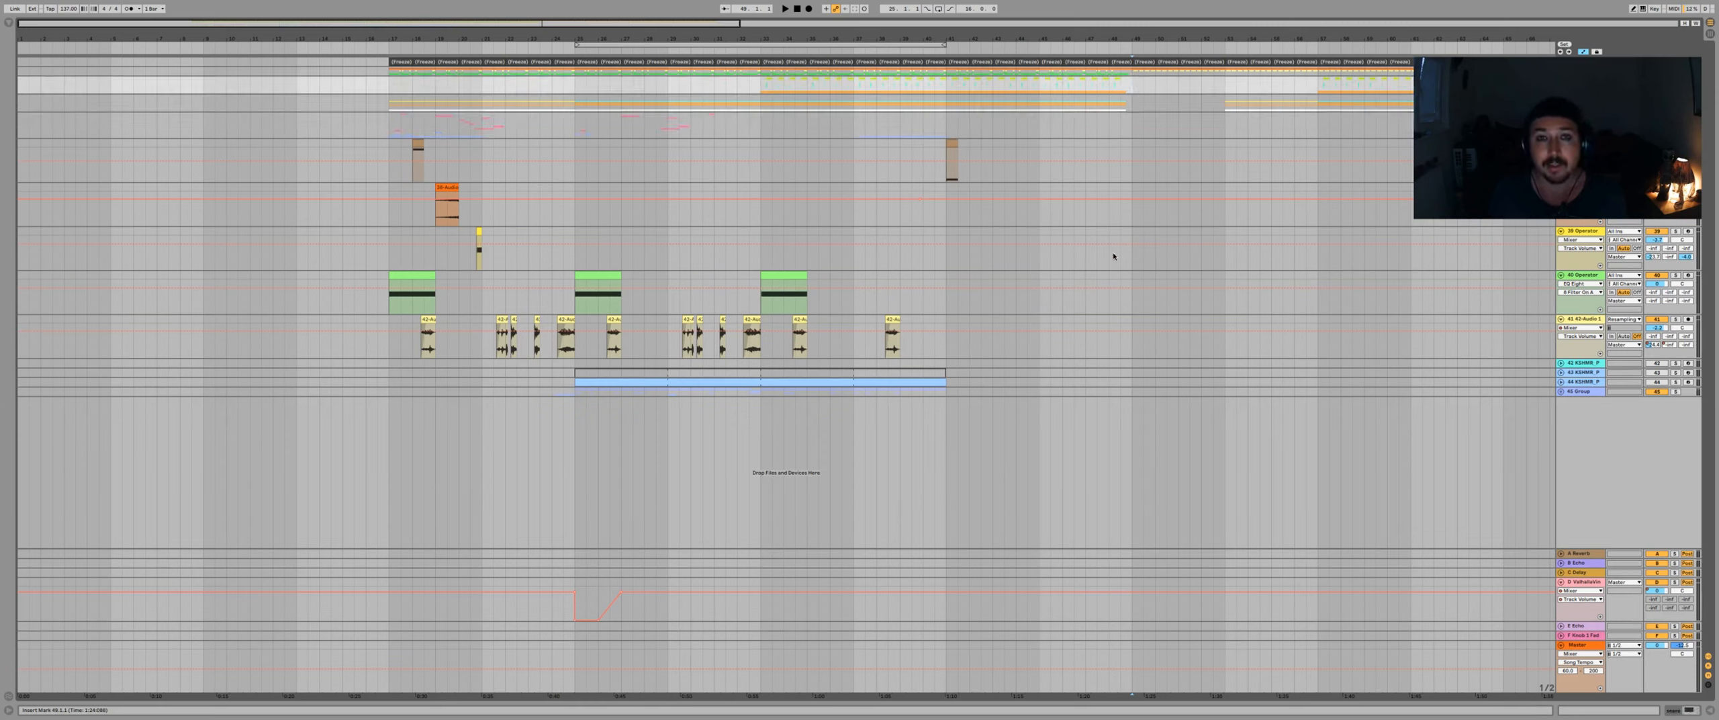